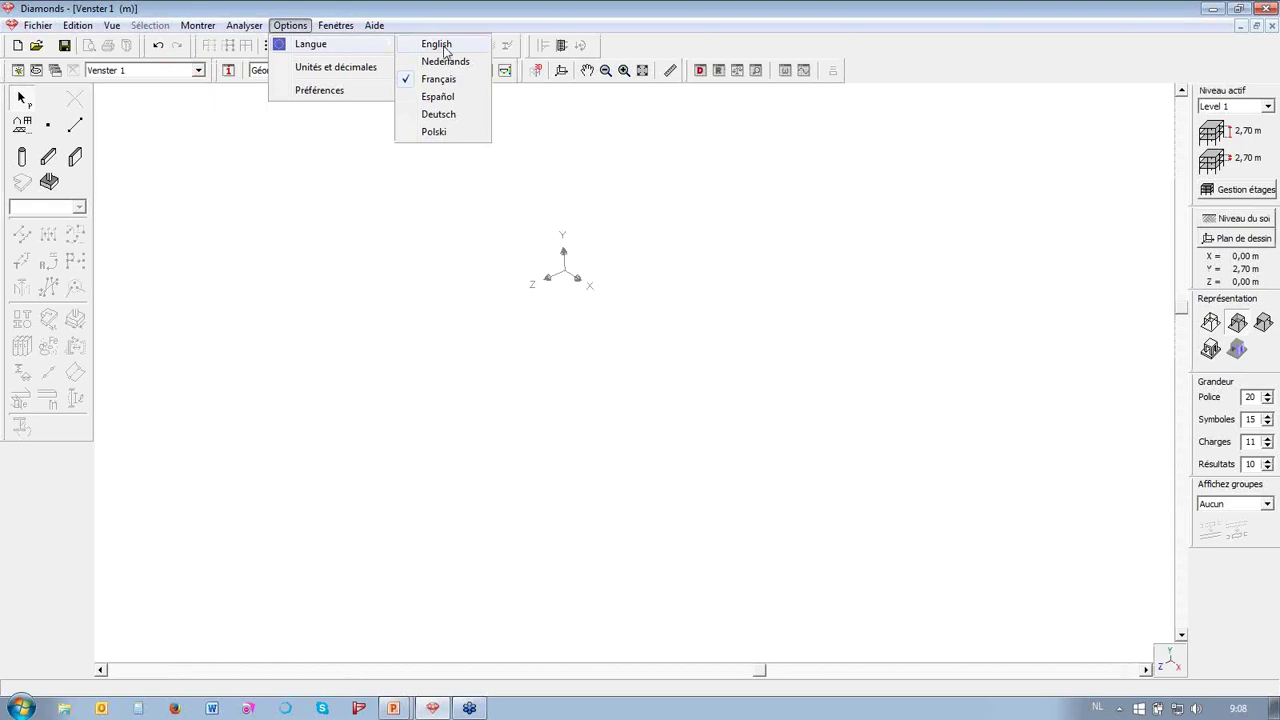
- Set the interface language to English
click(444, 46)
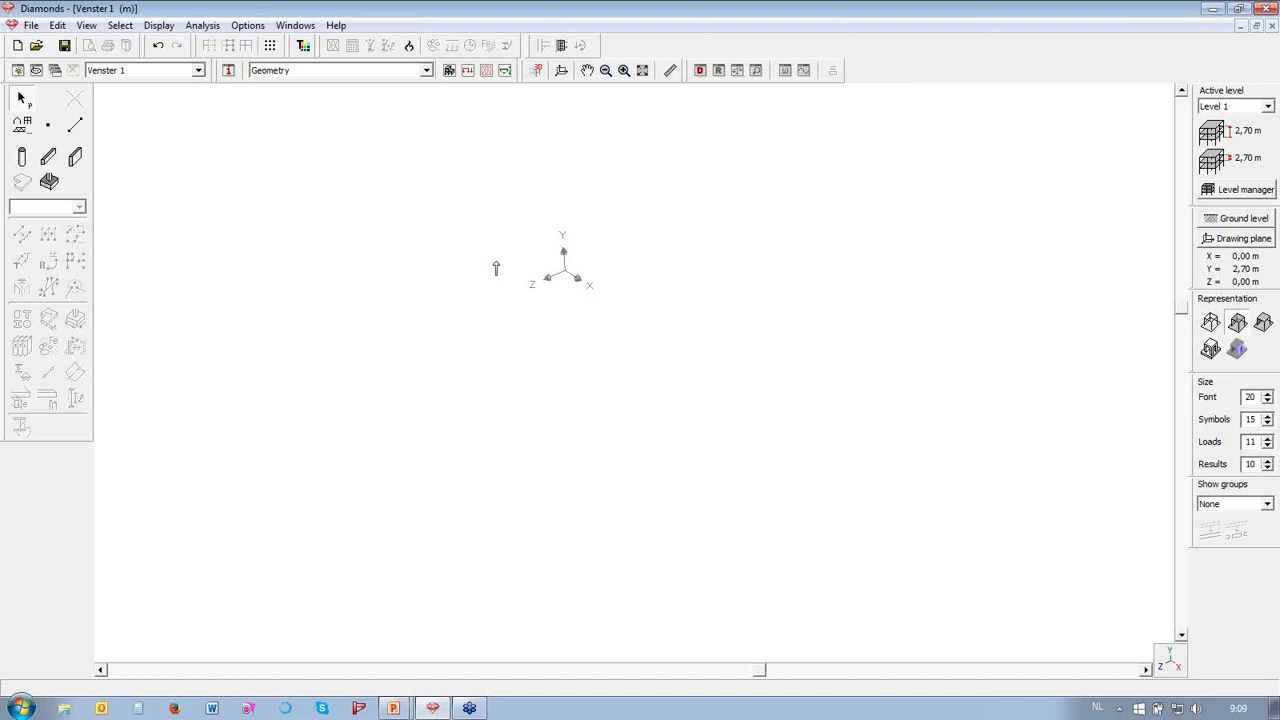
- Look through the loads and results window configurations and return to the geometry configuration
click(468, 74)
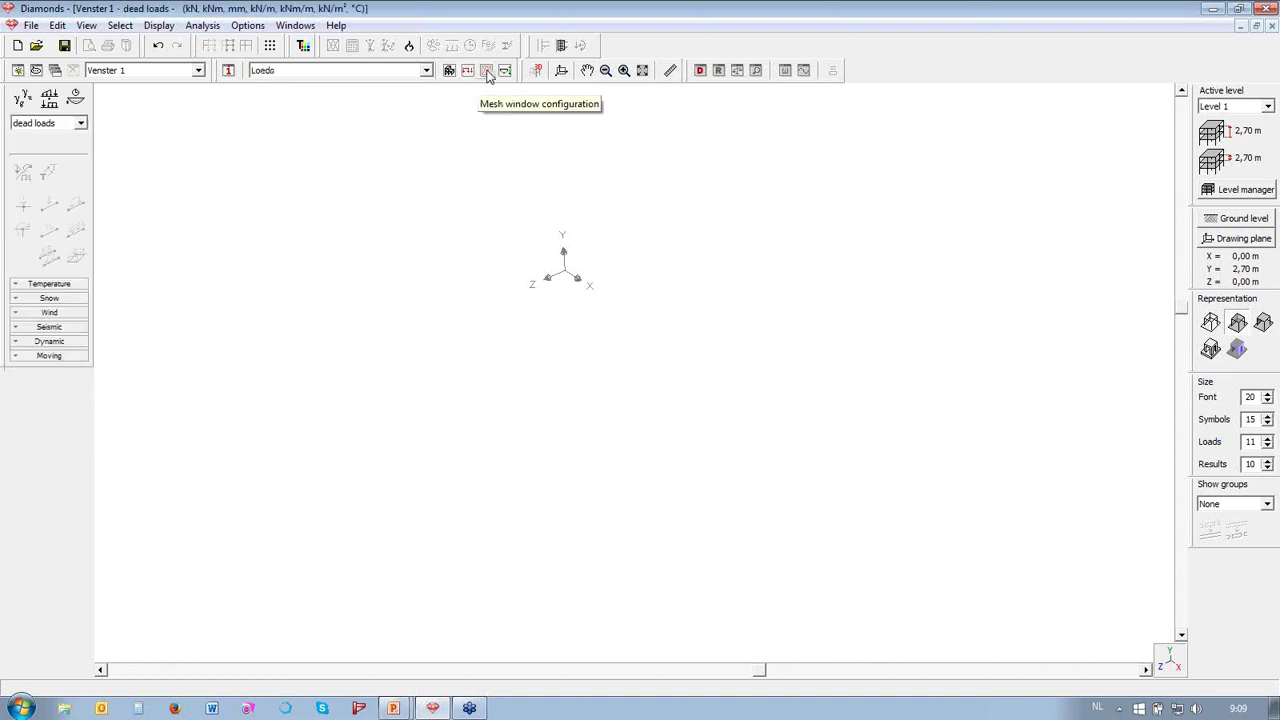
click(503, 72)
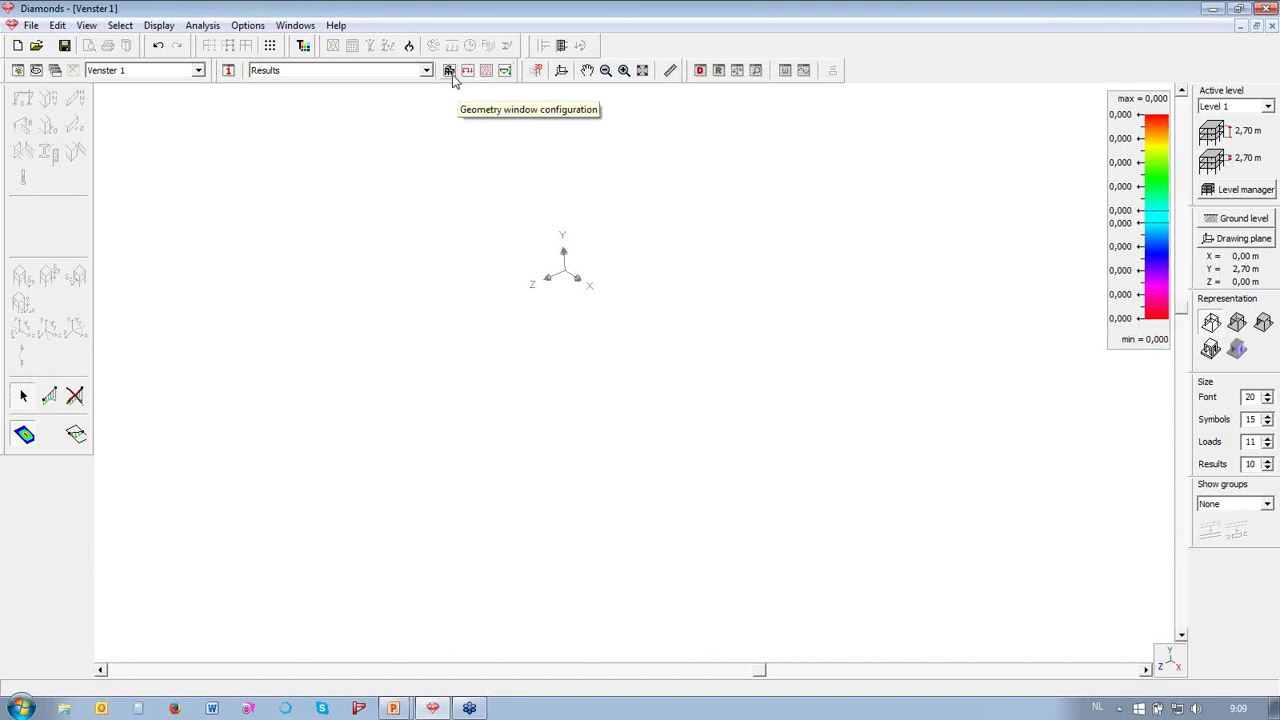
click(466, 71)
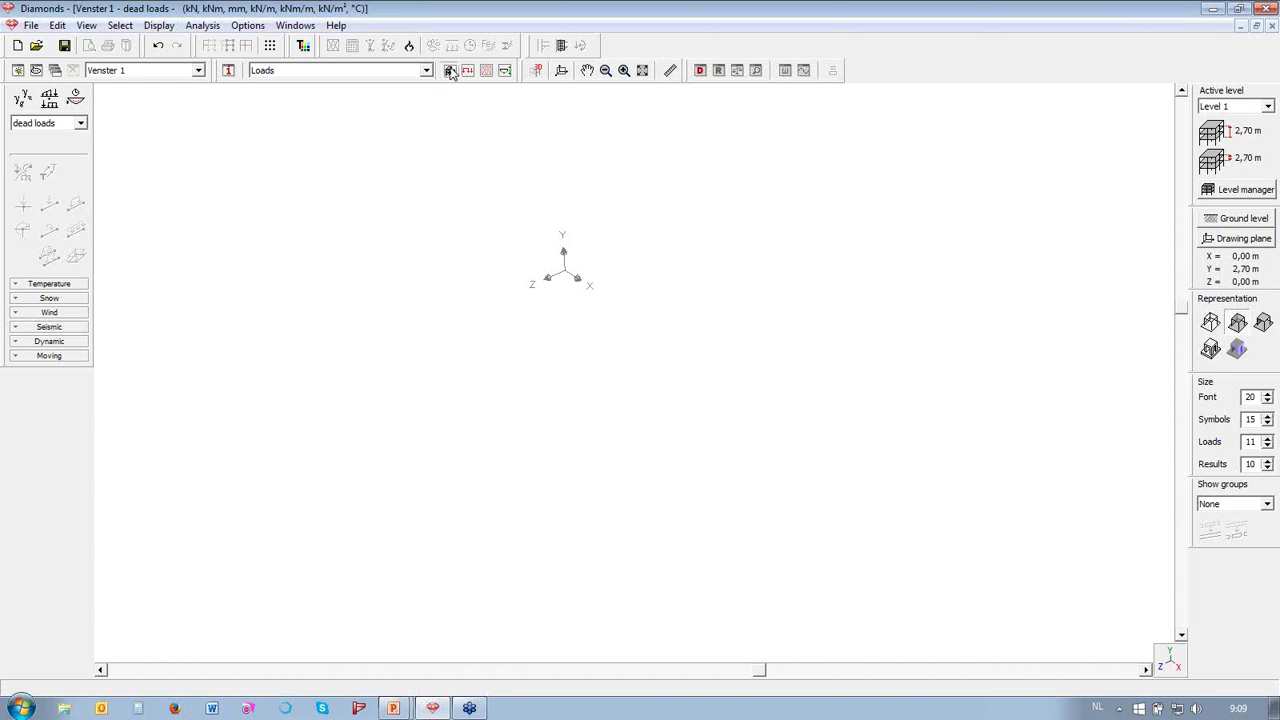
click(449, 71)
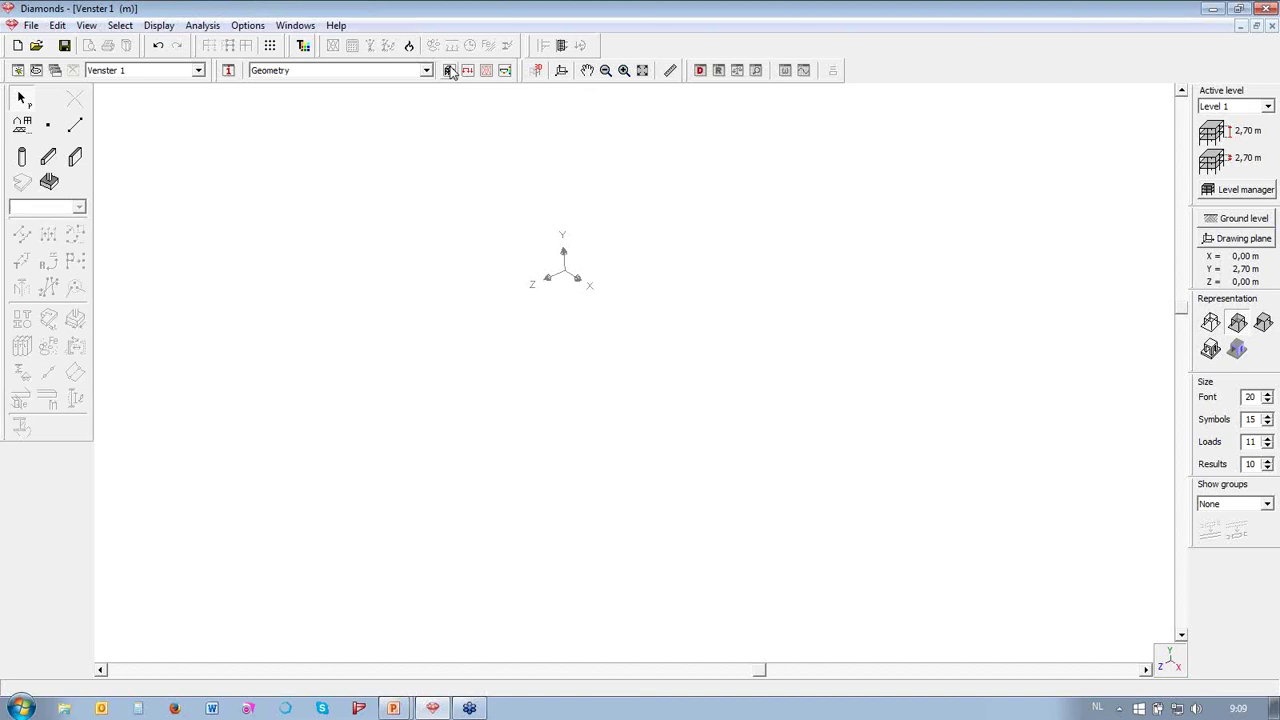
click(31, 25)
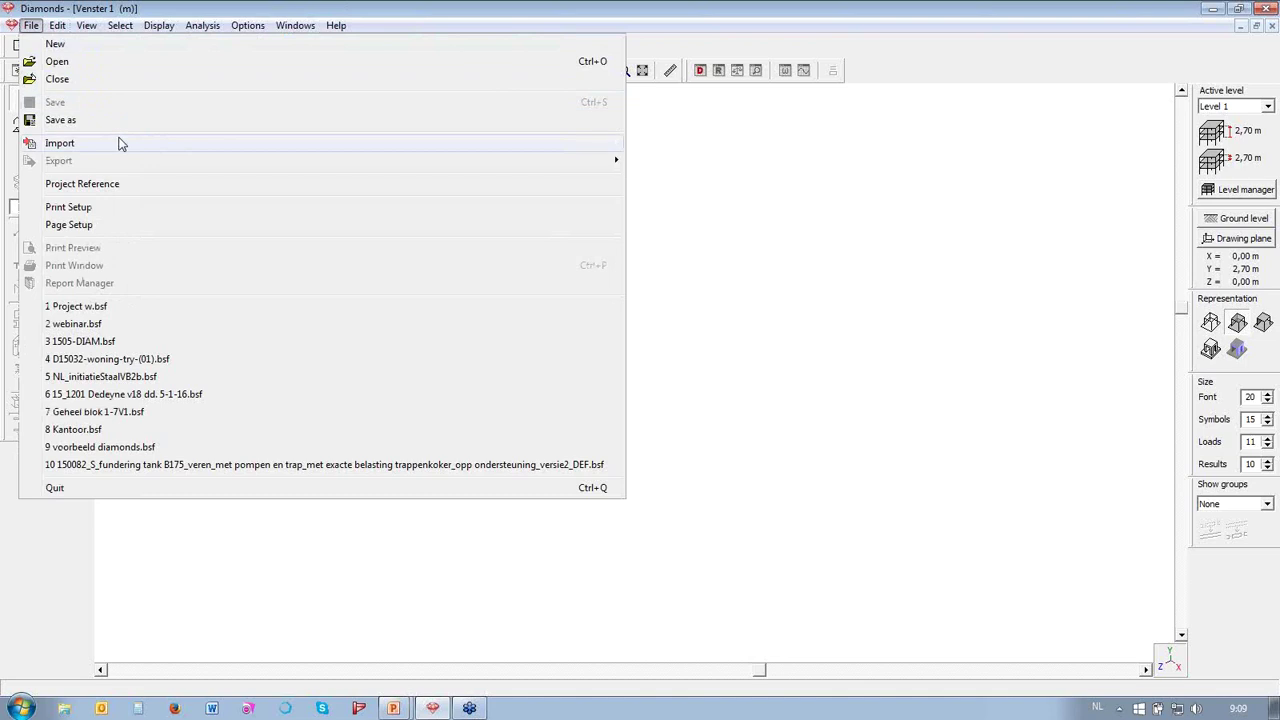
click(858, 190)
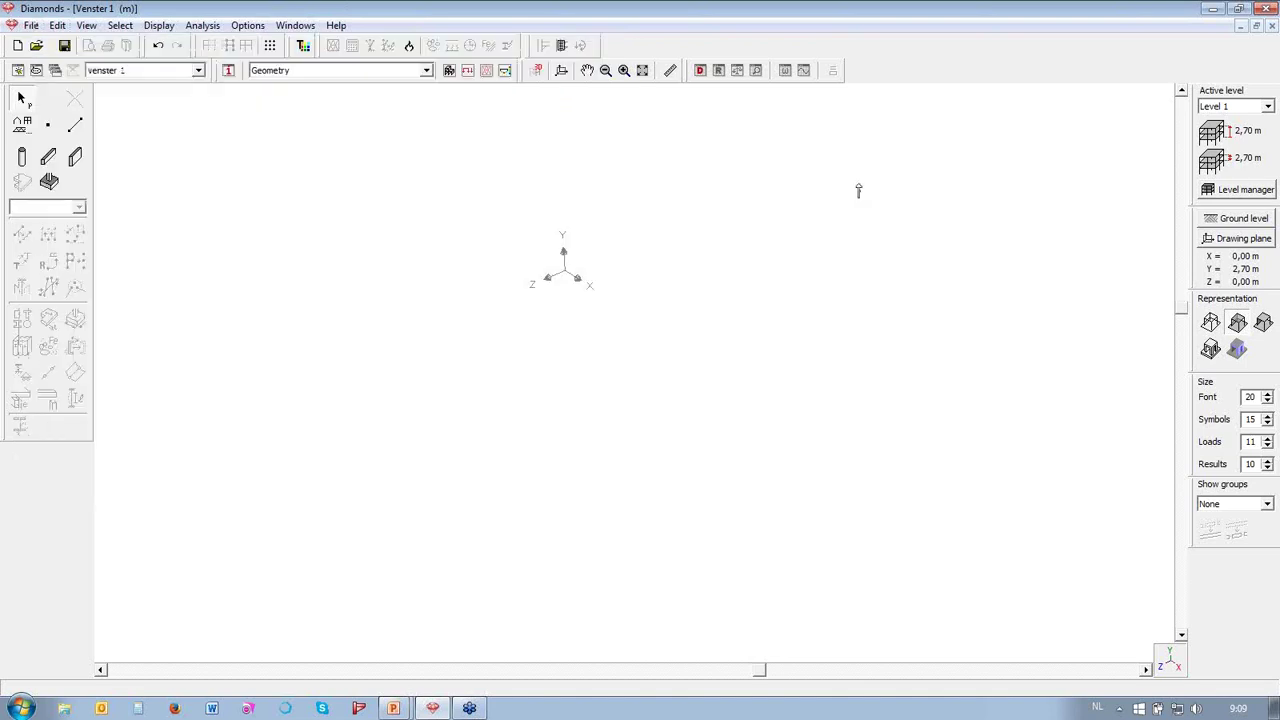
- In the front view, draw a gabled frame with 4 m high columns at X = 6 m and 19.5 m and a ridge 6 m high
click(1168, 662)
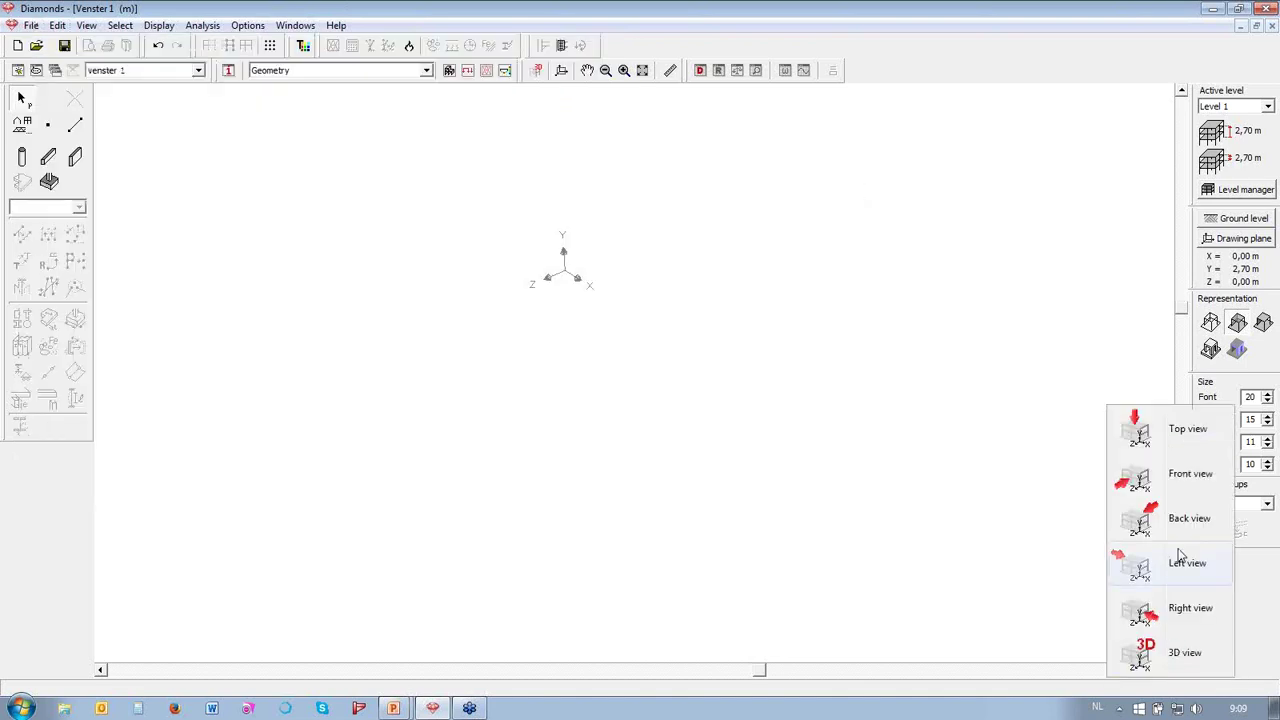
click(1181, 478)
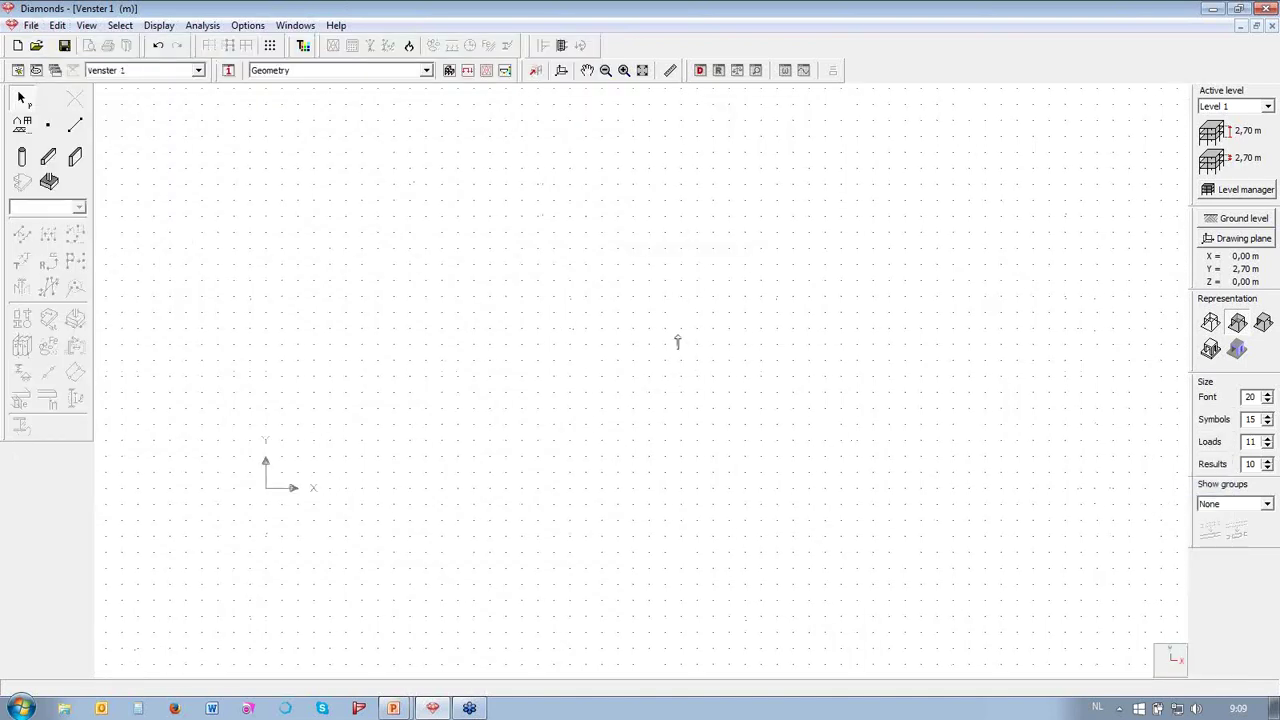
click(75, 125)
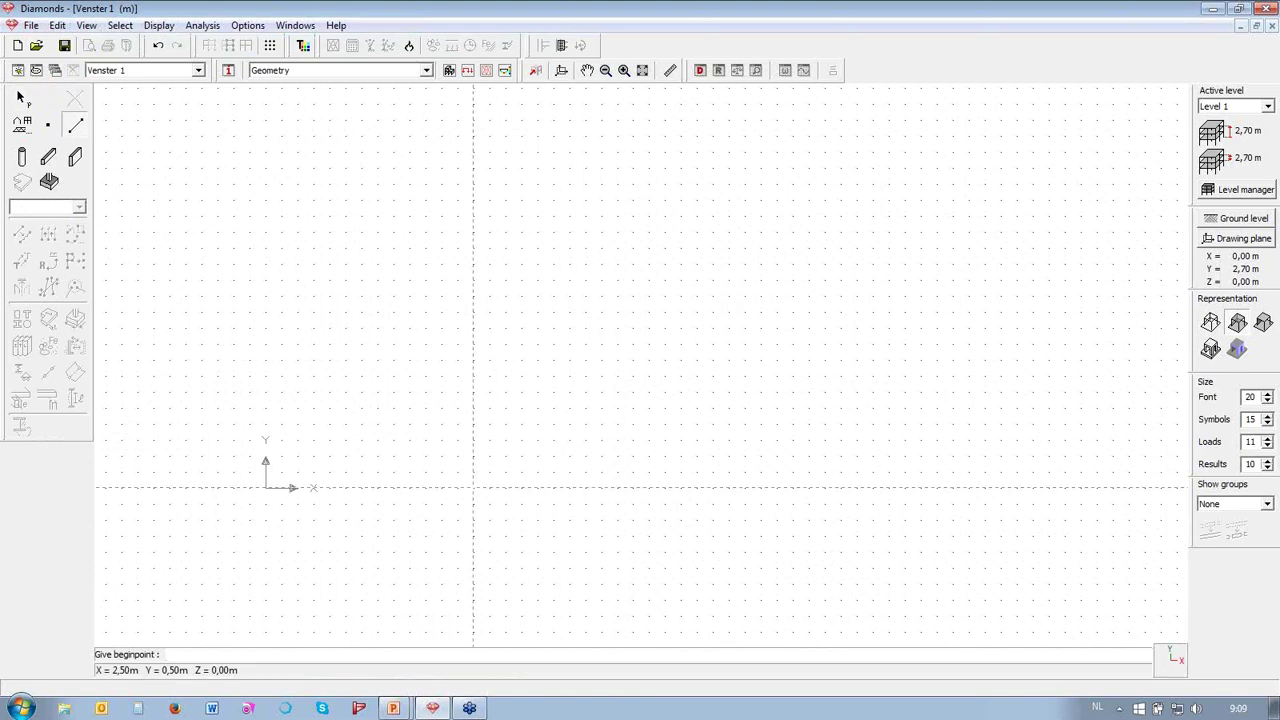
click(458, 488)
click(458, 360)
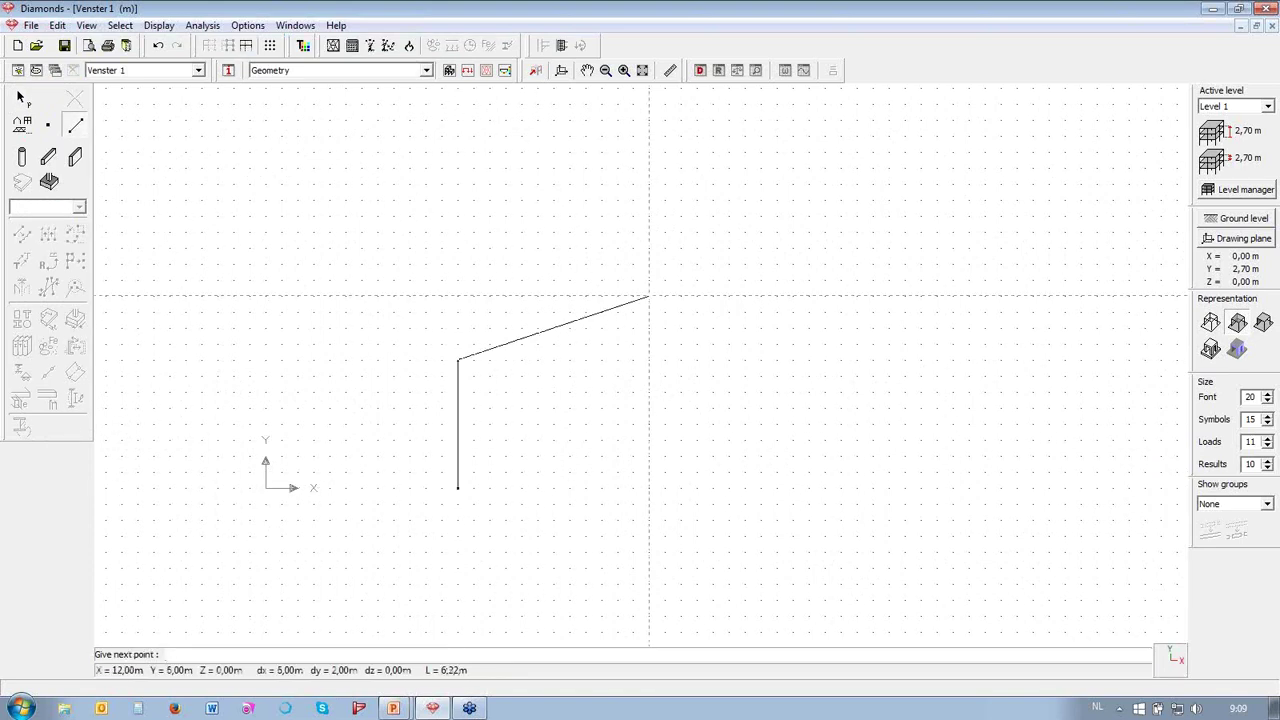
click(665, 297)
click(889, 360)
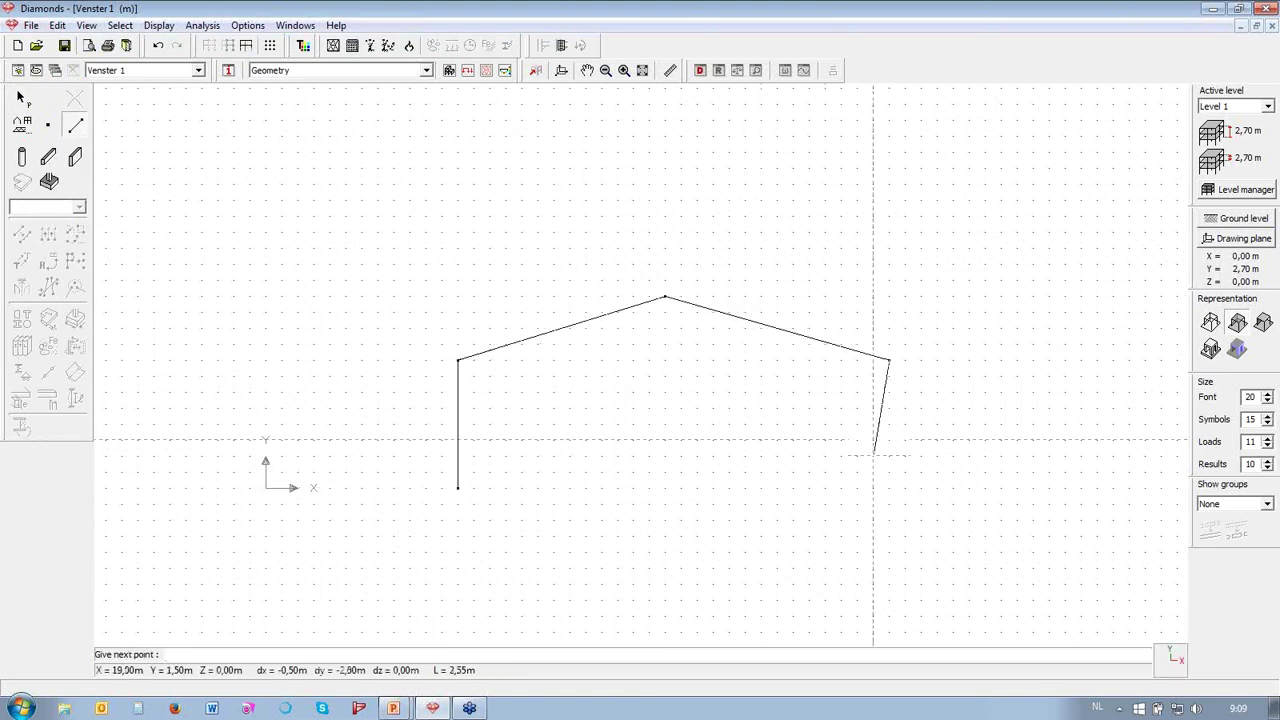
click(889, 488)
right_click(889, 488)
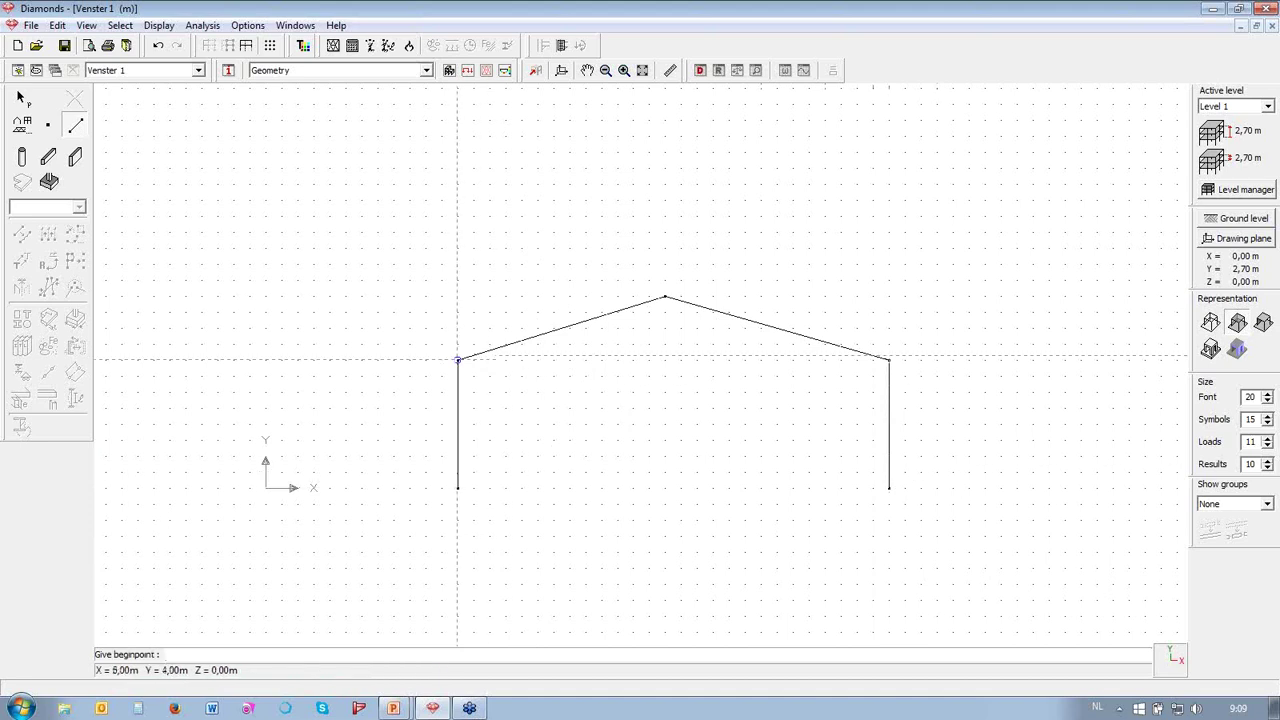
- Draw a lean-to from the left eave down to X = 2 m, Y = 3 m, with a vertical column to ground level
click(458, 360)
click(330, 391)
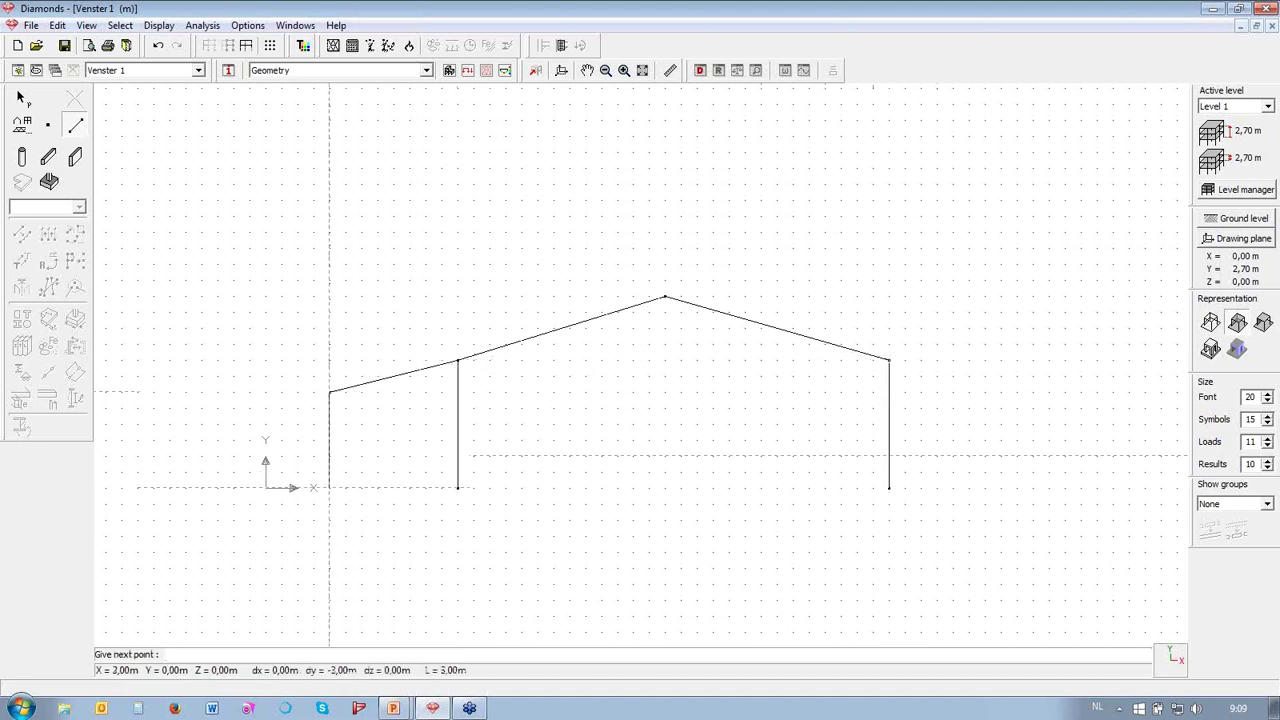
click(330, 488)
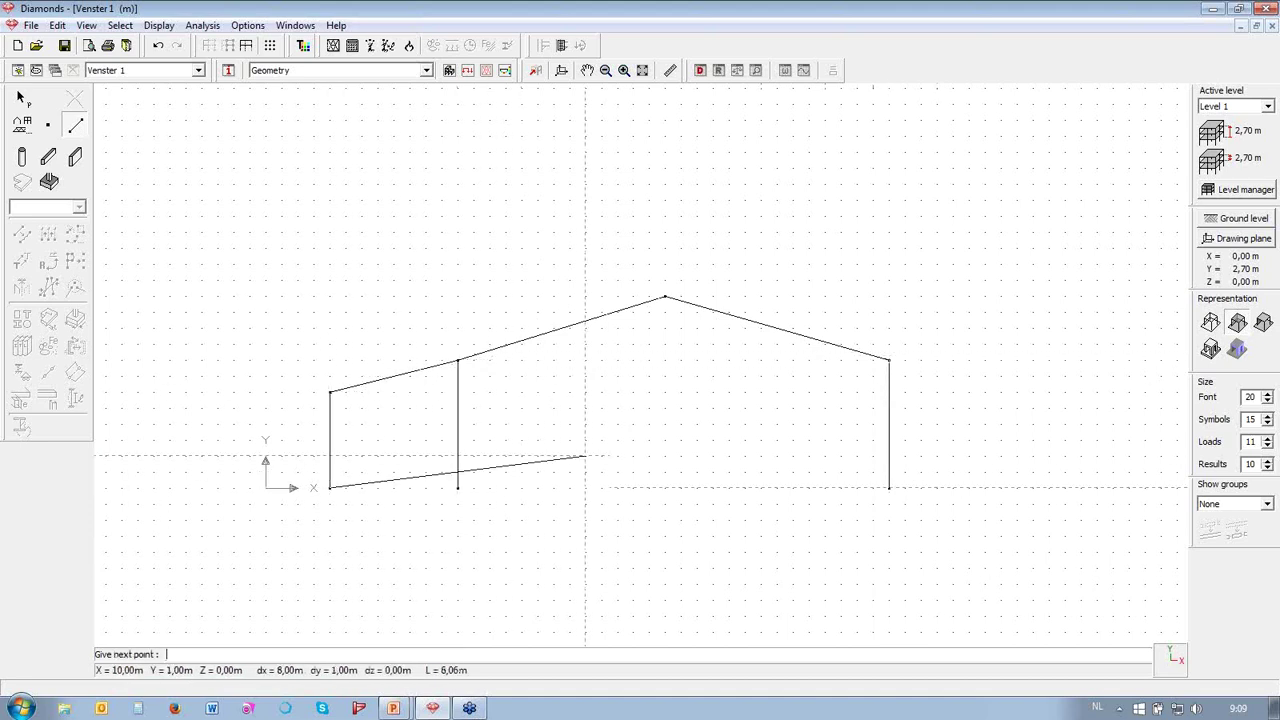
key(Escape)
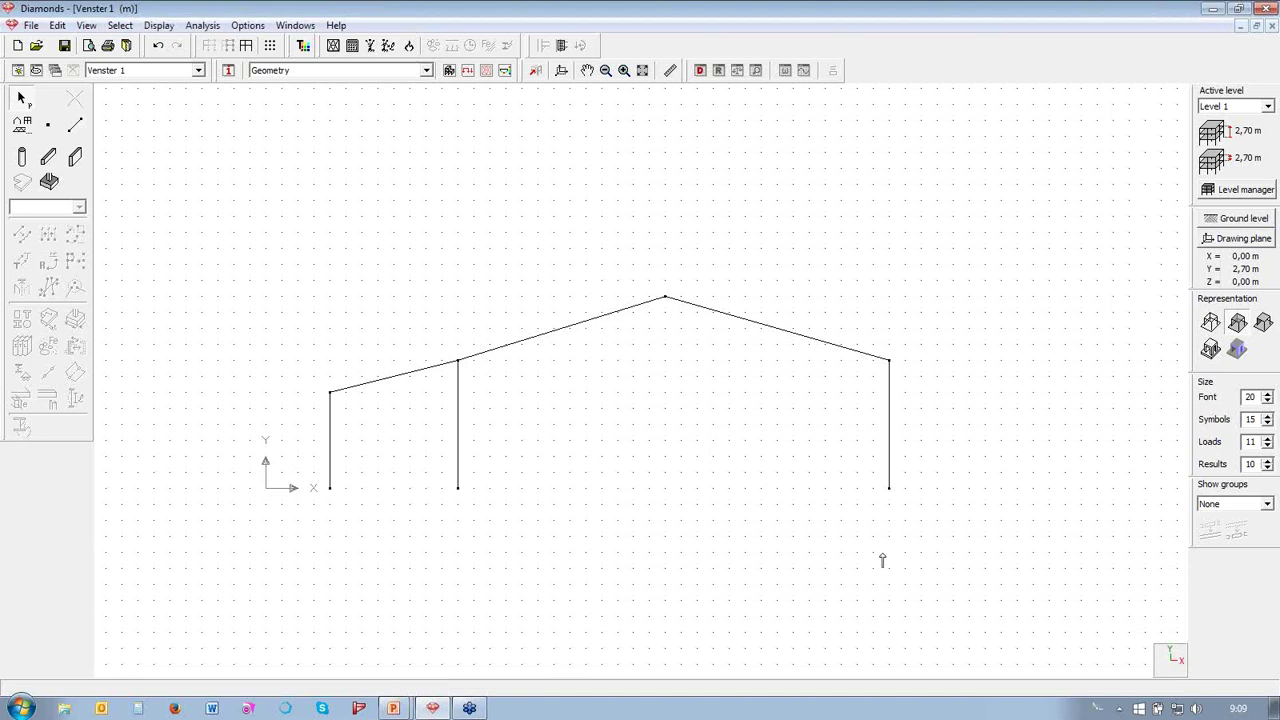
- Set the Y coordinate of the rightmost column's base point to -1 m
double_click(890, 489)
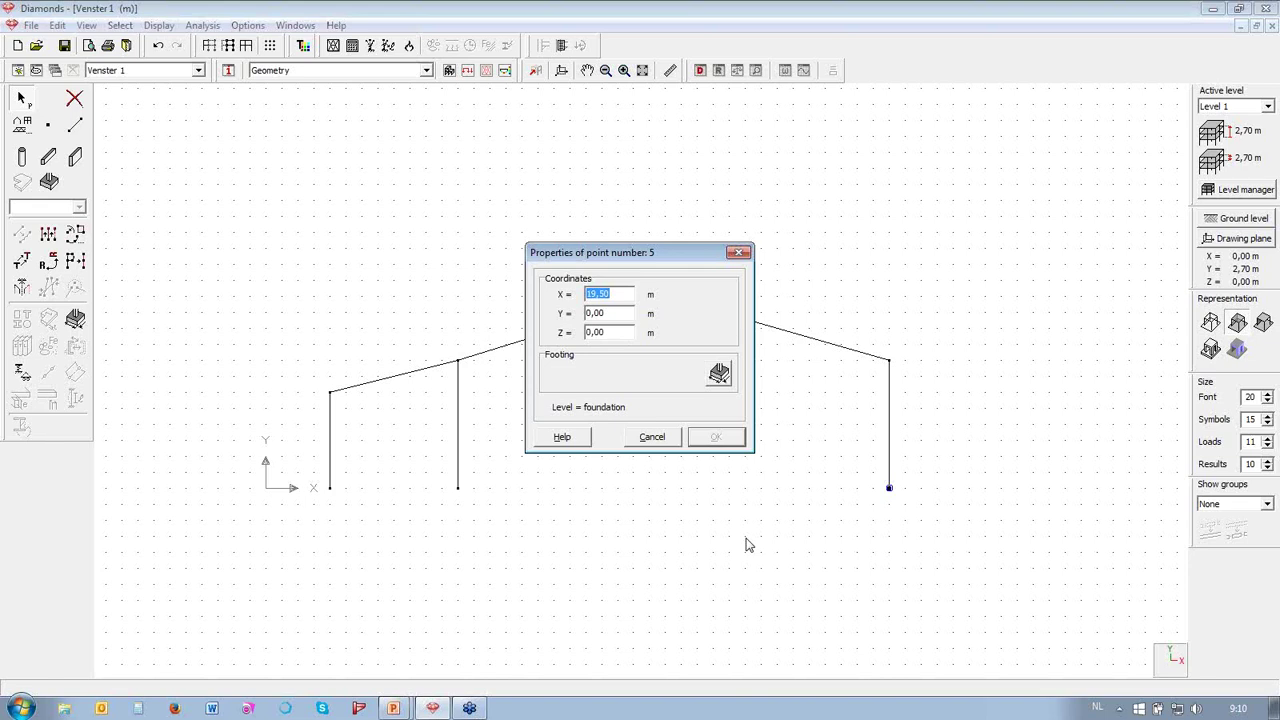
key(Tab)
text(-1)
click(734, 439)
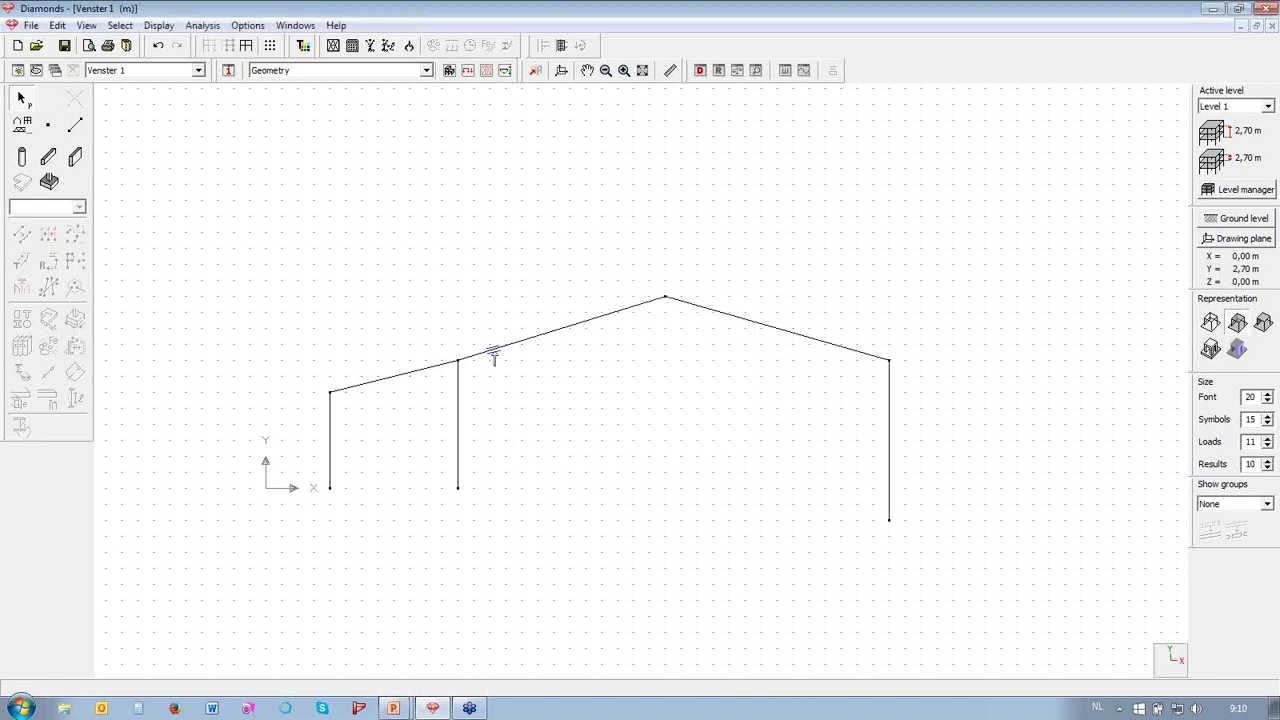
- Set the length of the middle column to 3 m
click(457, 380)
double_click(457, 380)
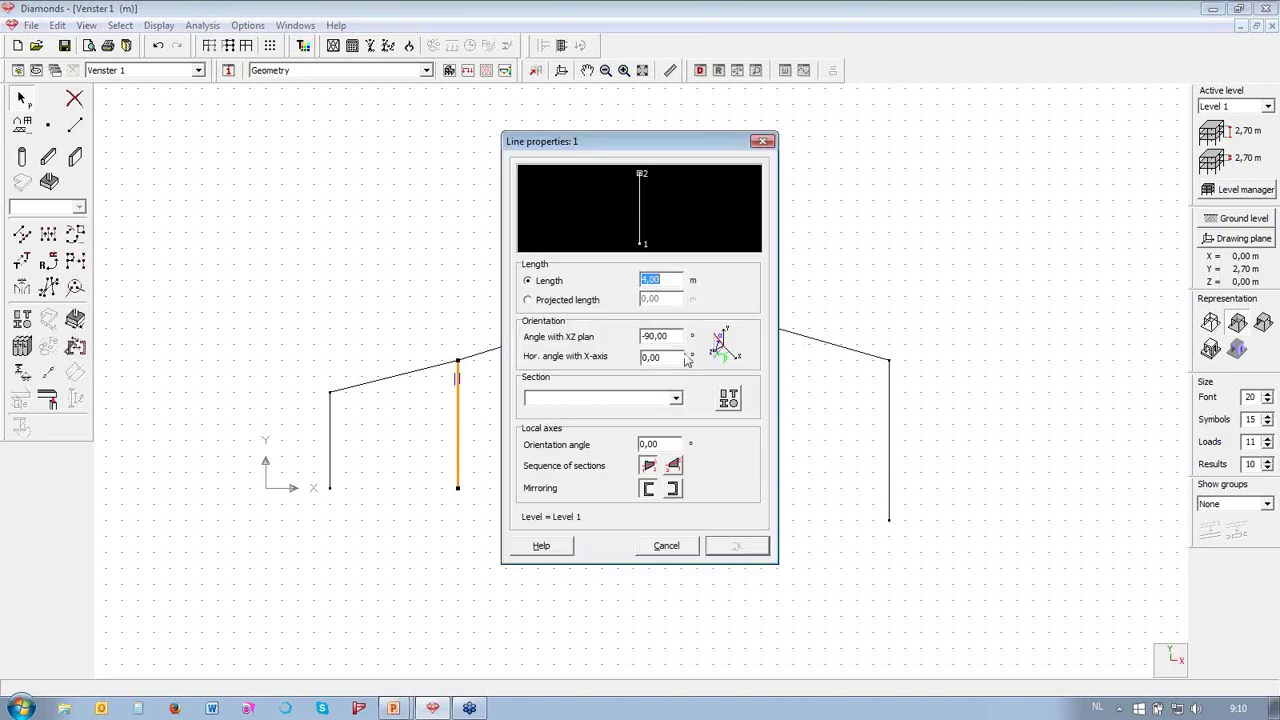
text(3)
click(748, 547)
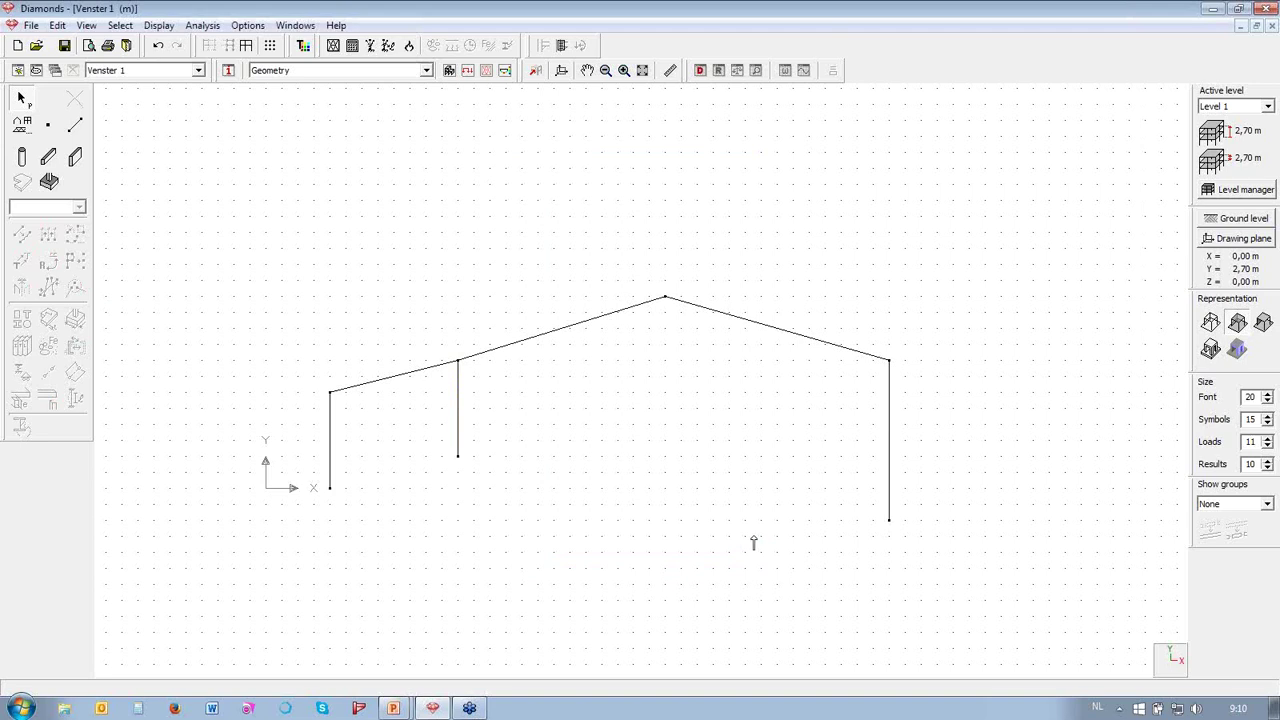
- Select the entire drawn frame and delete it
drag(300, 243, 950, 572)
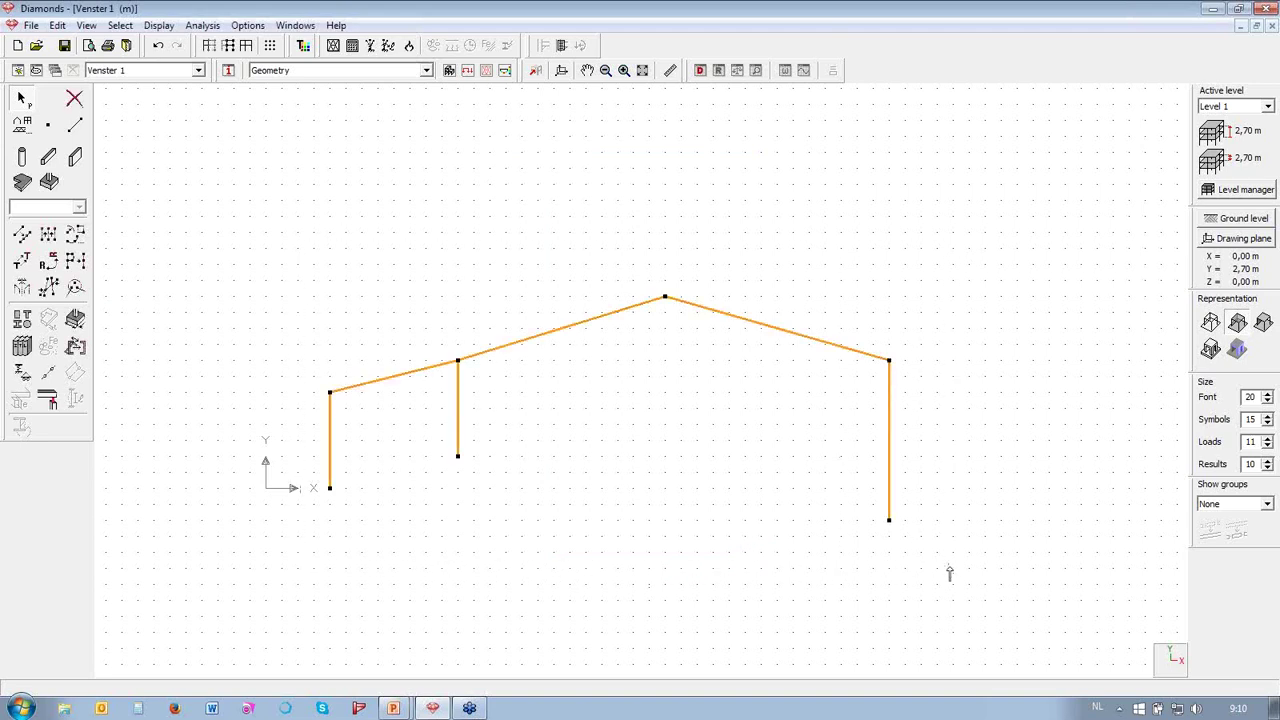
key(Delete)
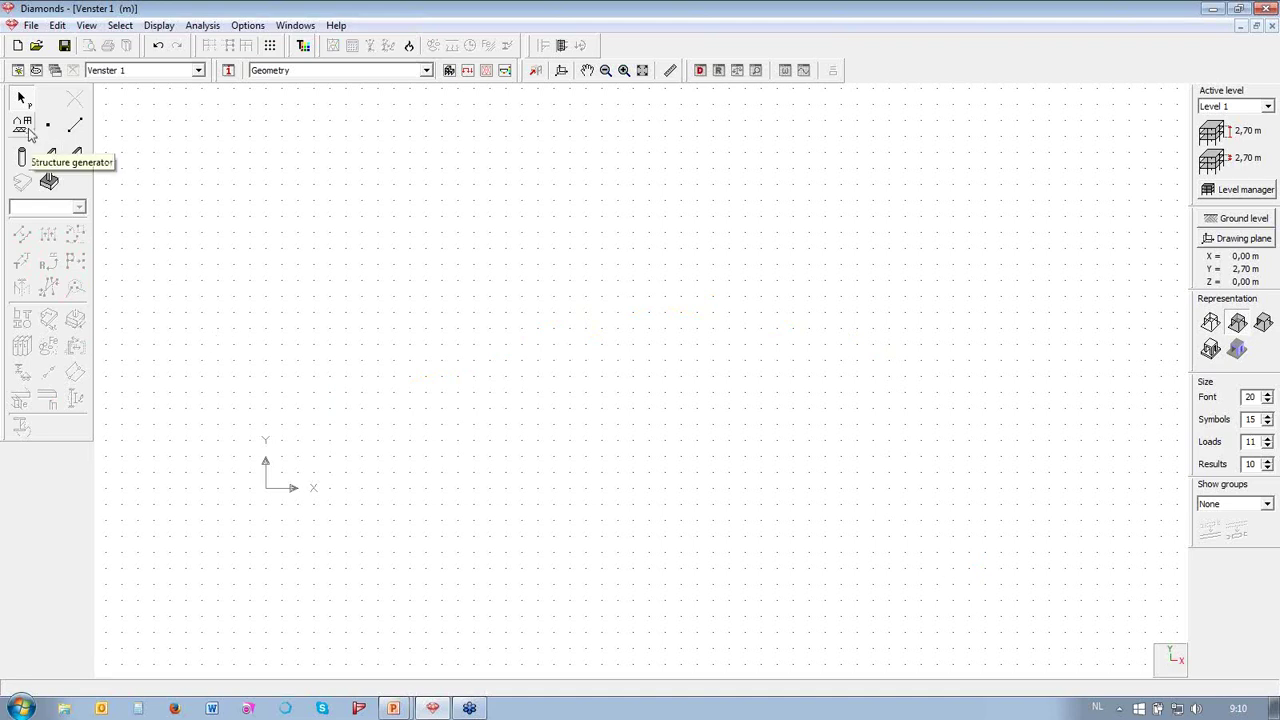
- Start a portal frame in the structure generator with 15° roof slope, 3 intermediary nodes on each beam and 22 m width
click(26, 128)
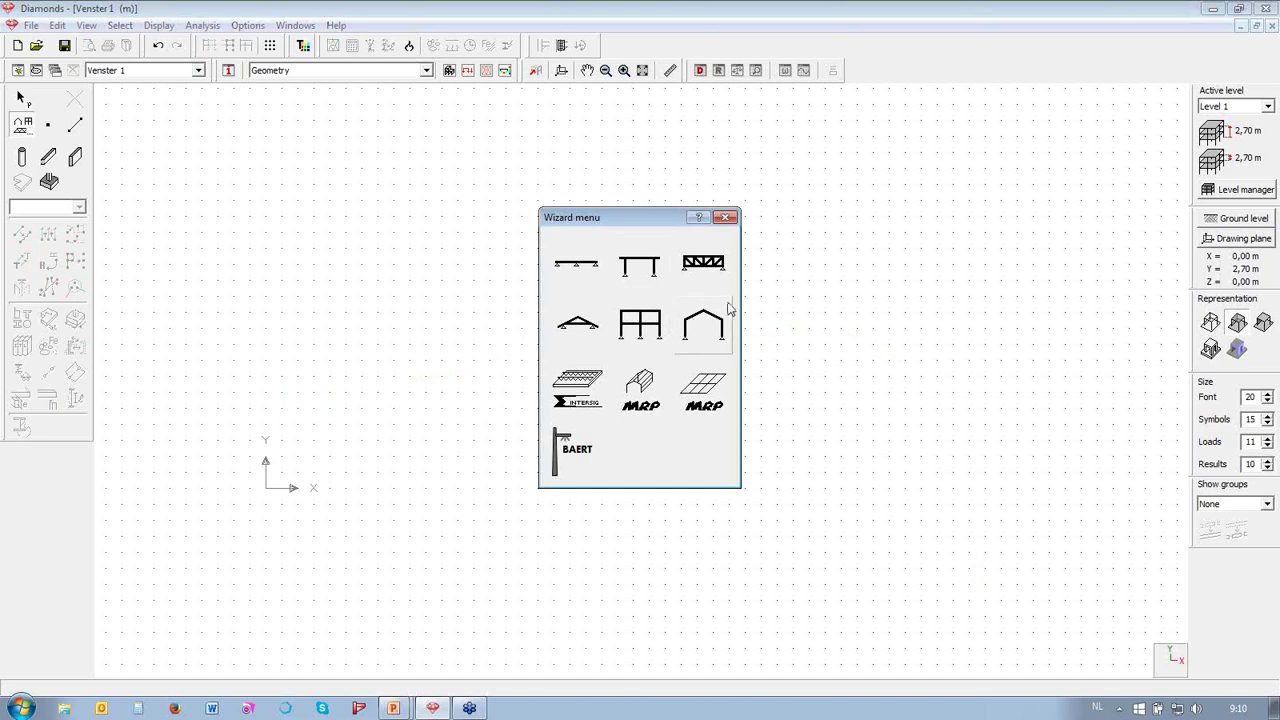
click(702, 322)
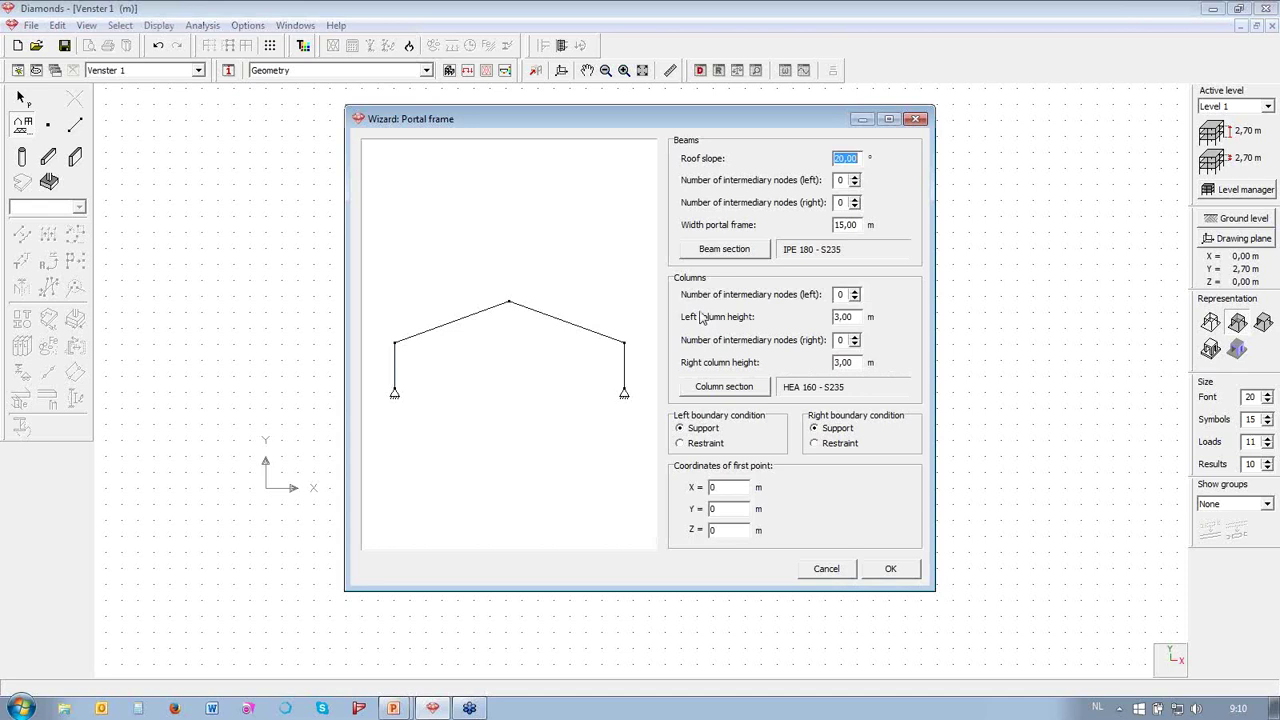
text(15)
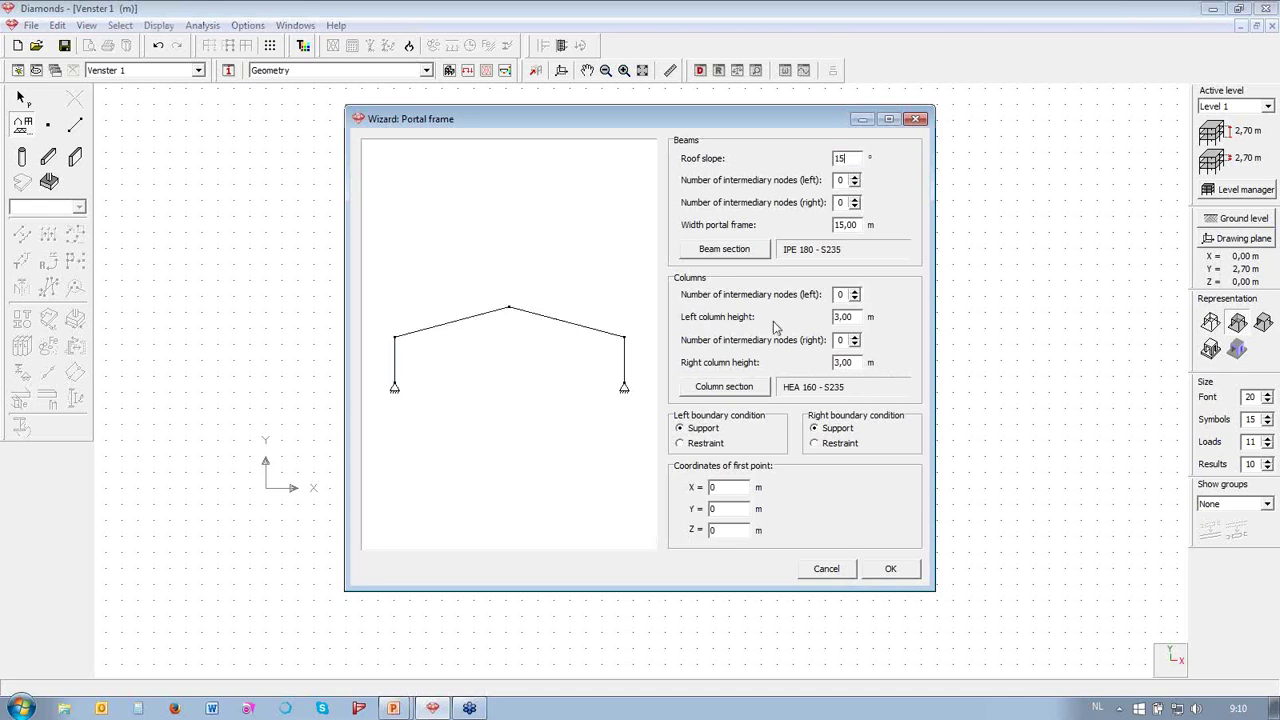
click(854, 177)
click(854, 198)
double_click(855, 225)
text(22)
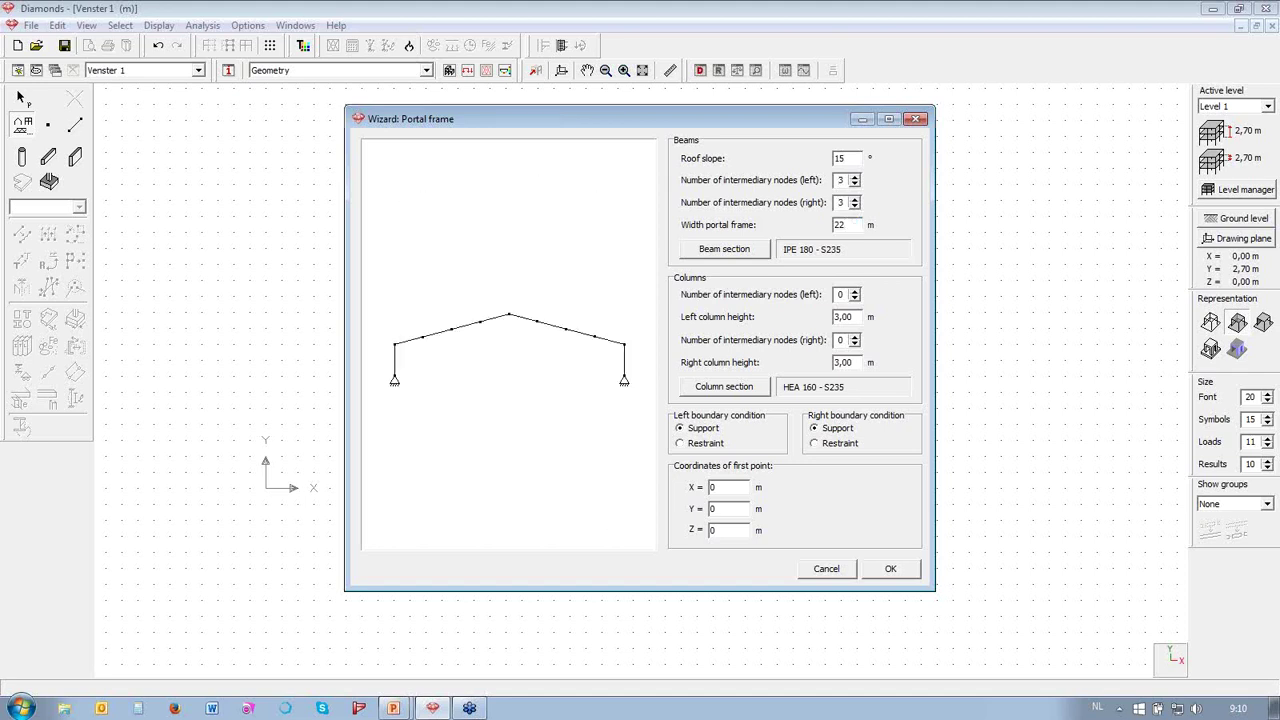
- Assign the IPE 360 section from the section library to the portal frame's beams
click(692, 254)
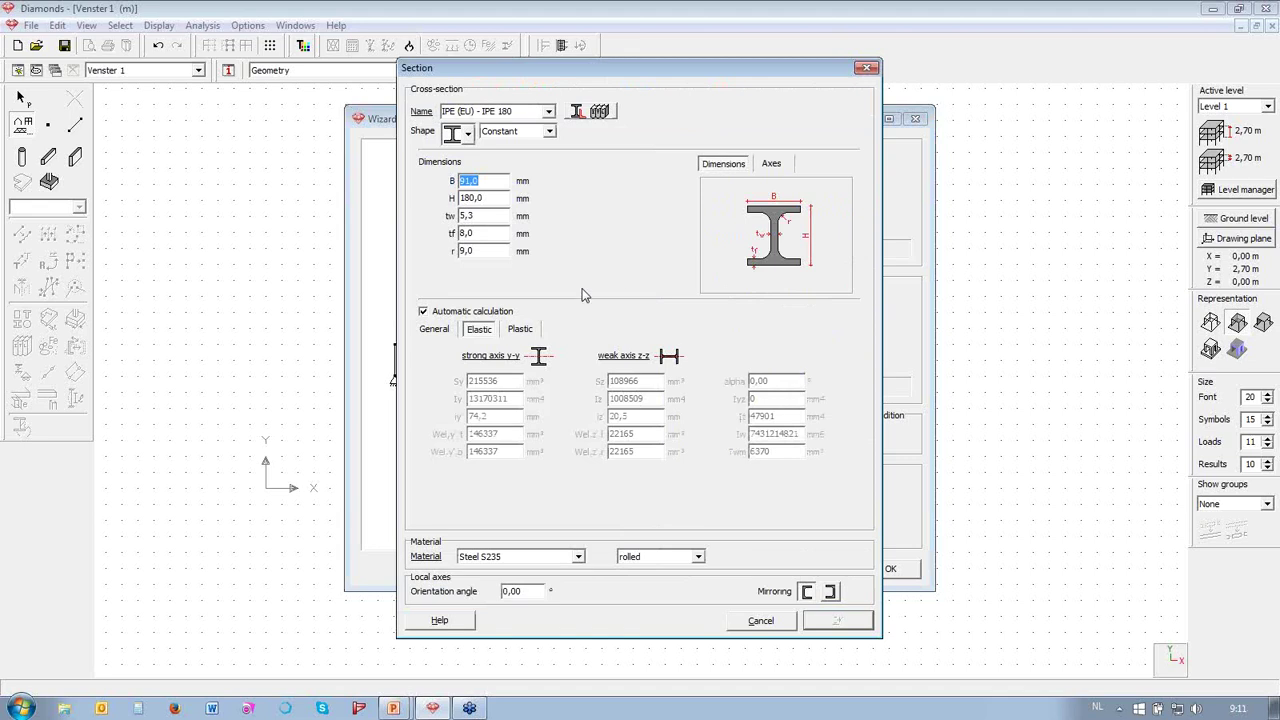
click(467, 133)
drag(467, 205, 474, 176)
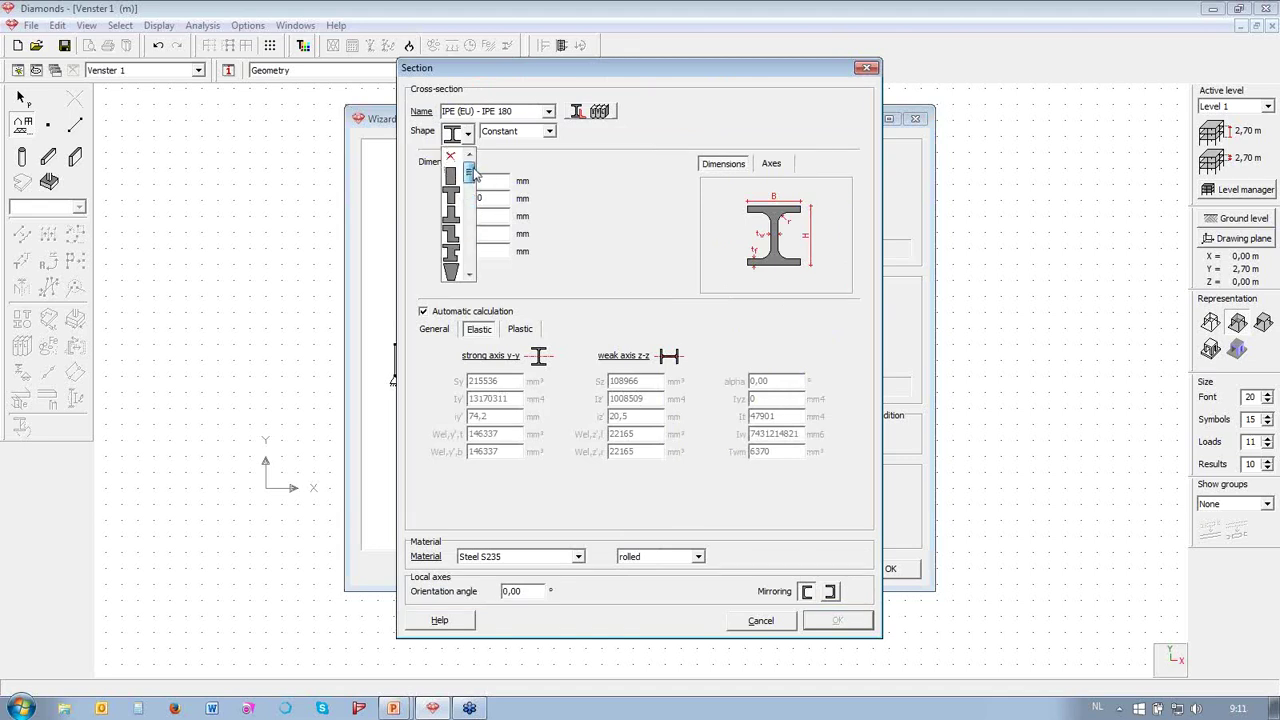
click(582, 181)
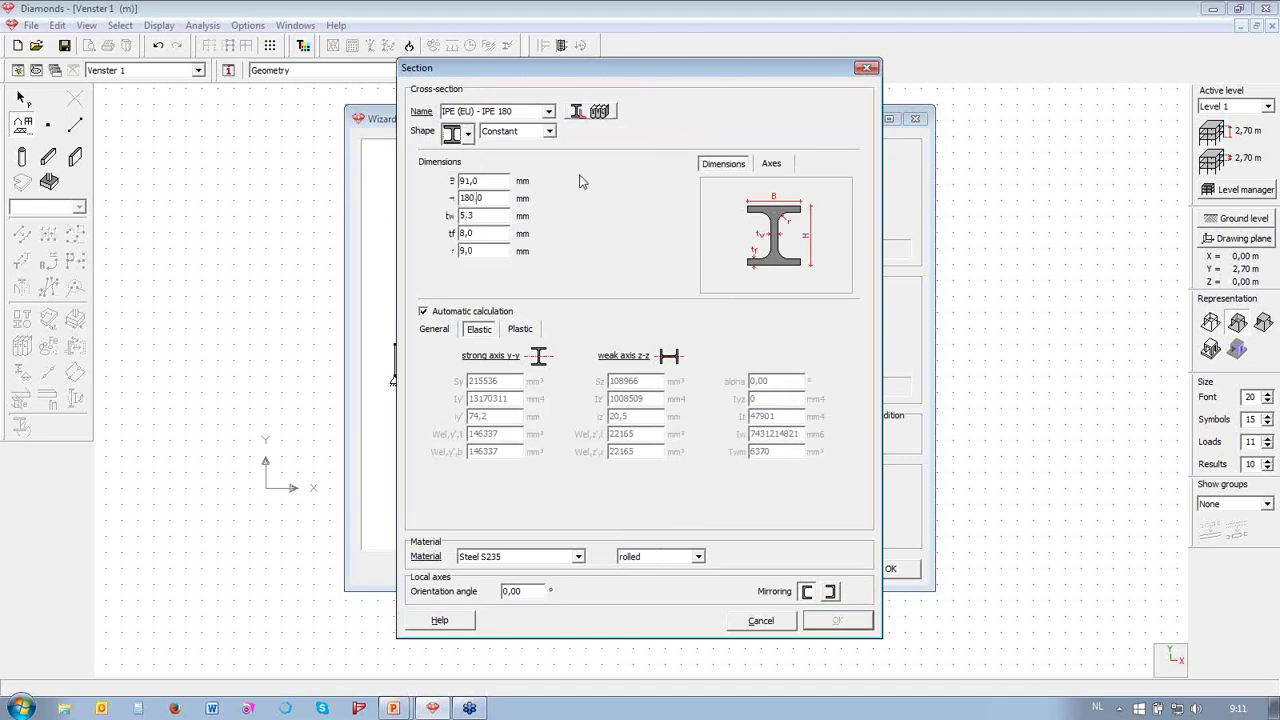
click(599, 112)
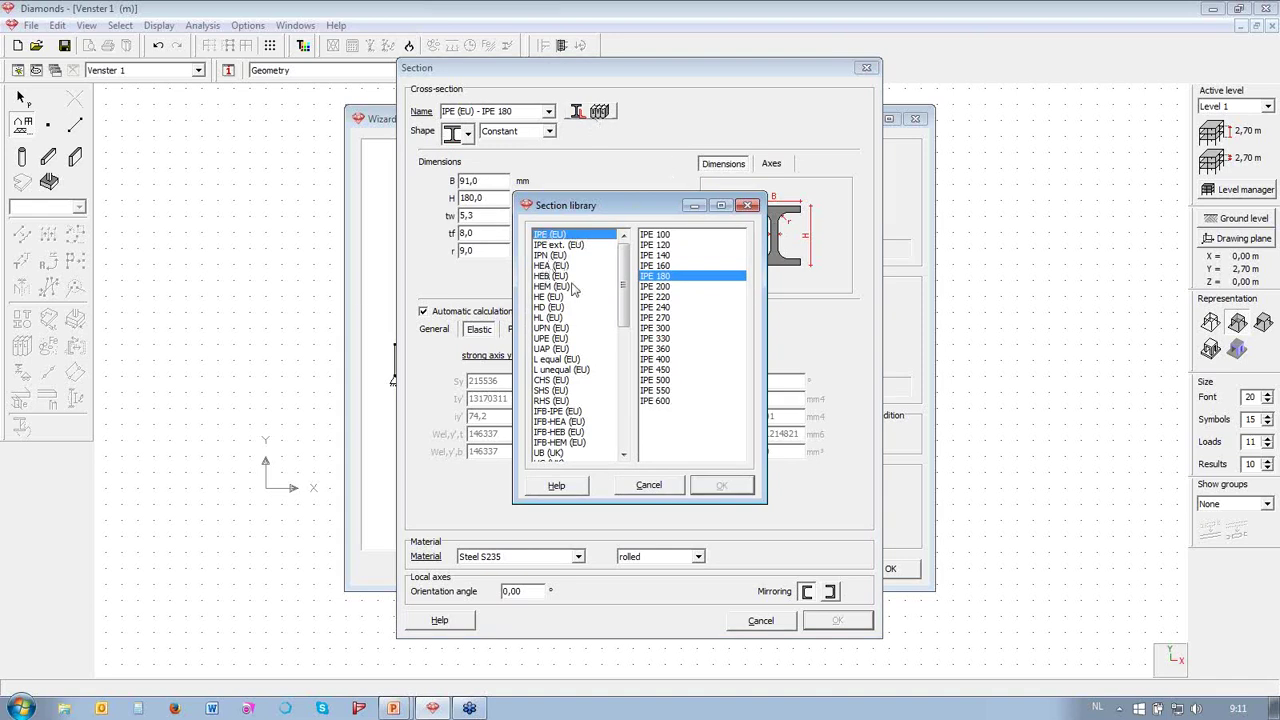
drag(622, 311, 629, 285)
click(660, 355)
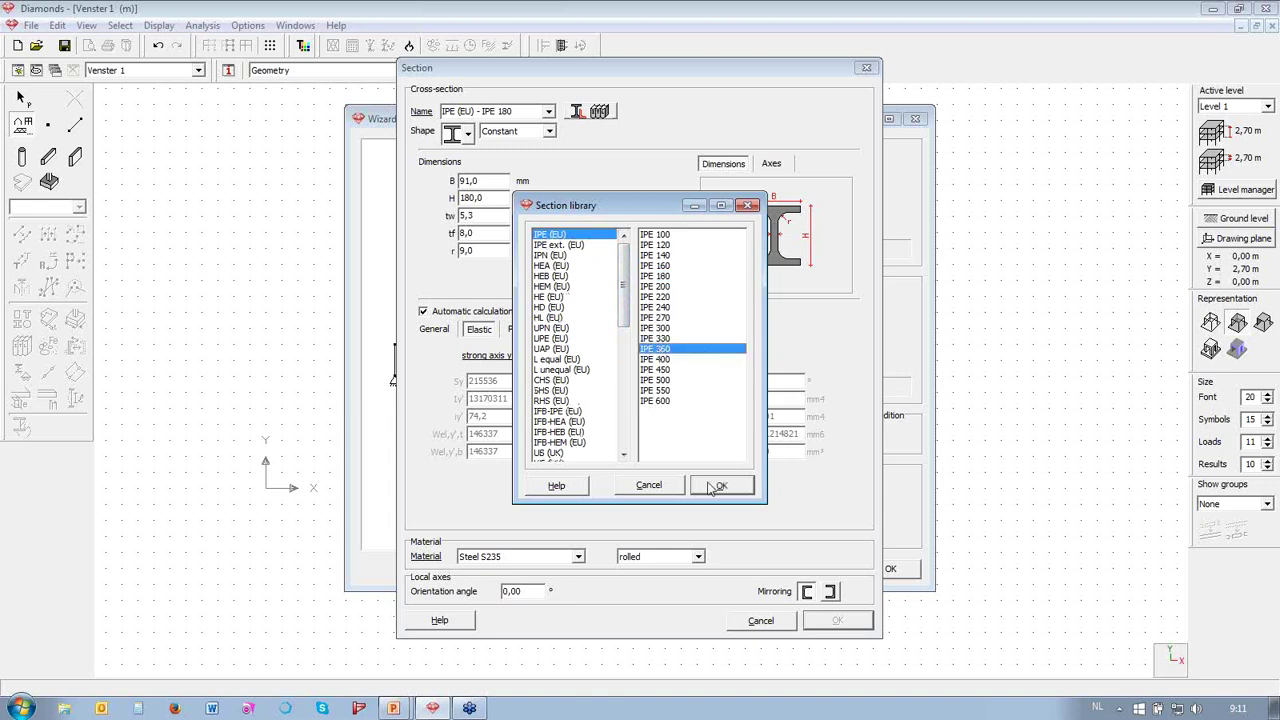
click(712, 486)
click(834, 621)
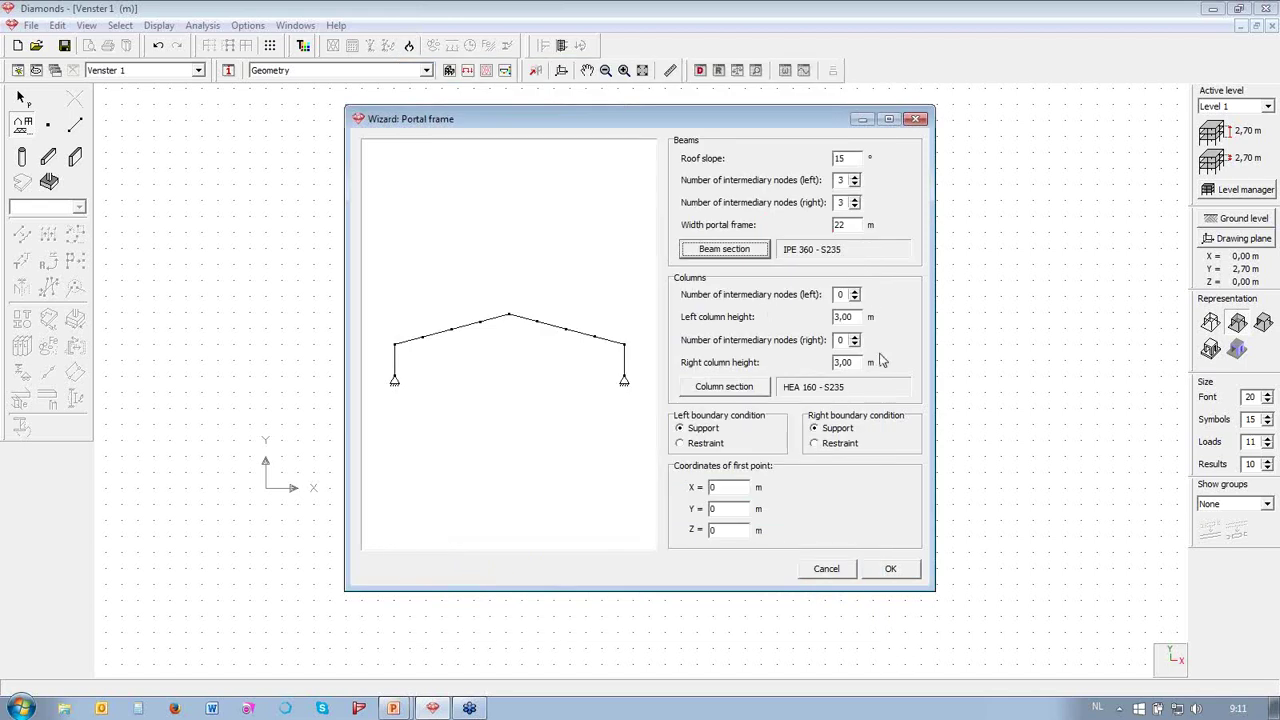
- Set the left and right column heights of the portal frame to 4.5 m
click(835, 317)
key(shift+End)
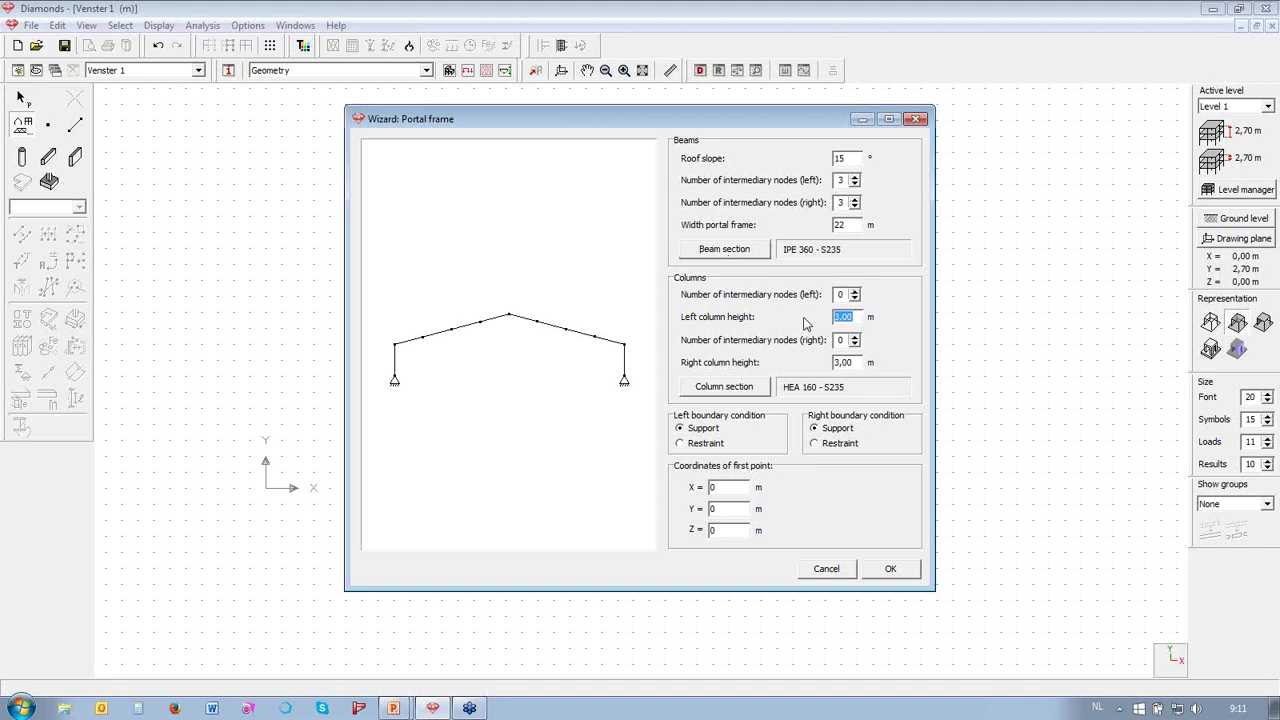
text(4.5)
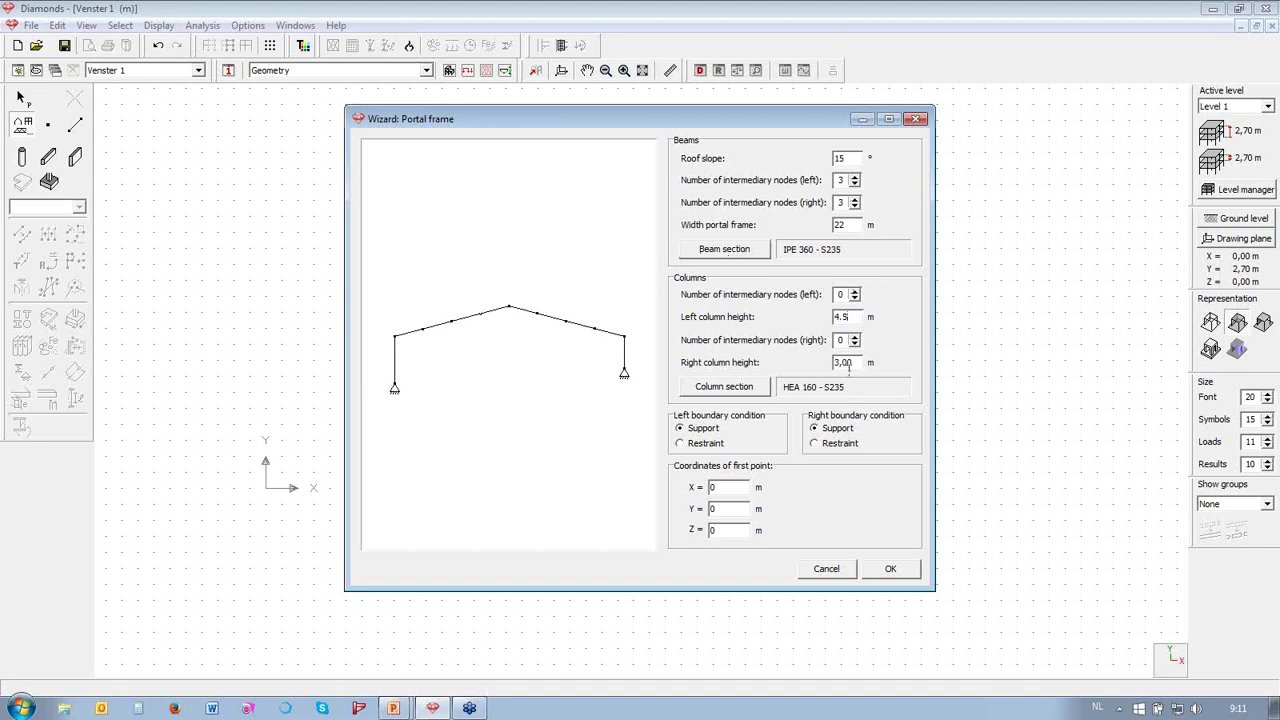
key(Tab)
key(Tab)
text(4.5)
- Assign the HEA 280 section from the section library to the portal frame's columns
click(741, 390)
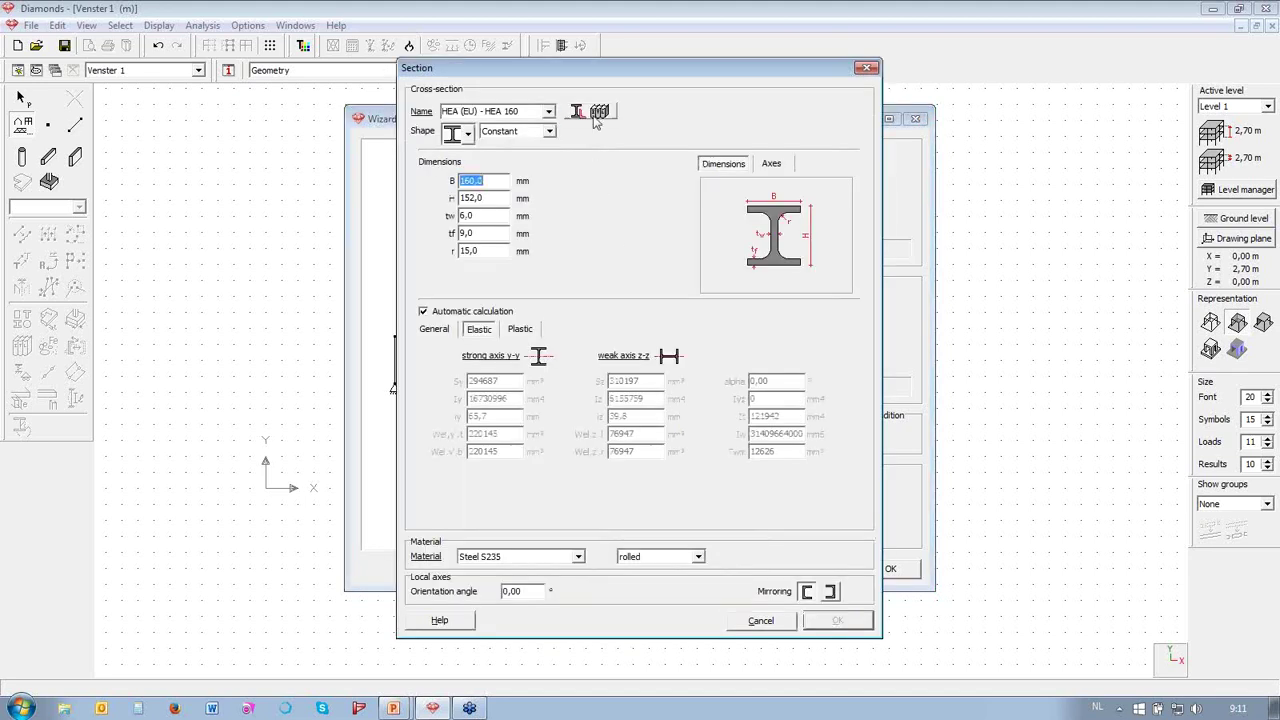
click(598, 112)
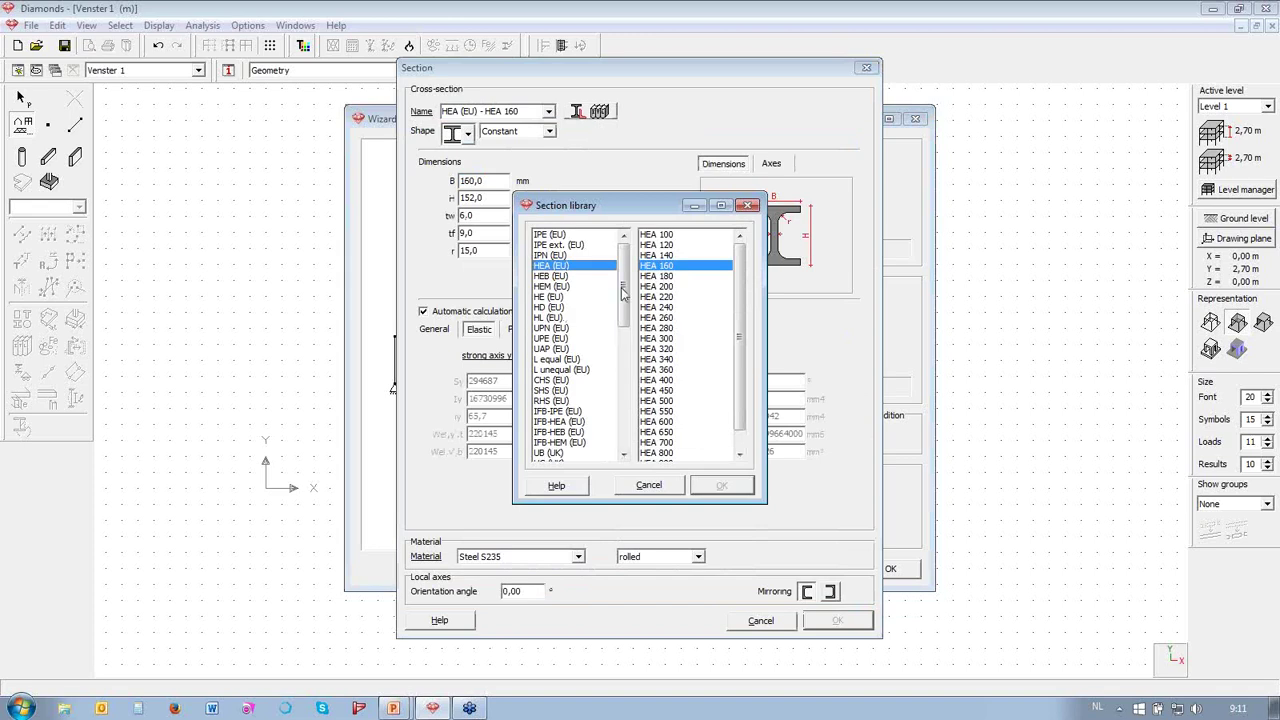
click(660, 328)
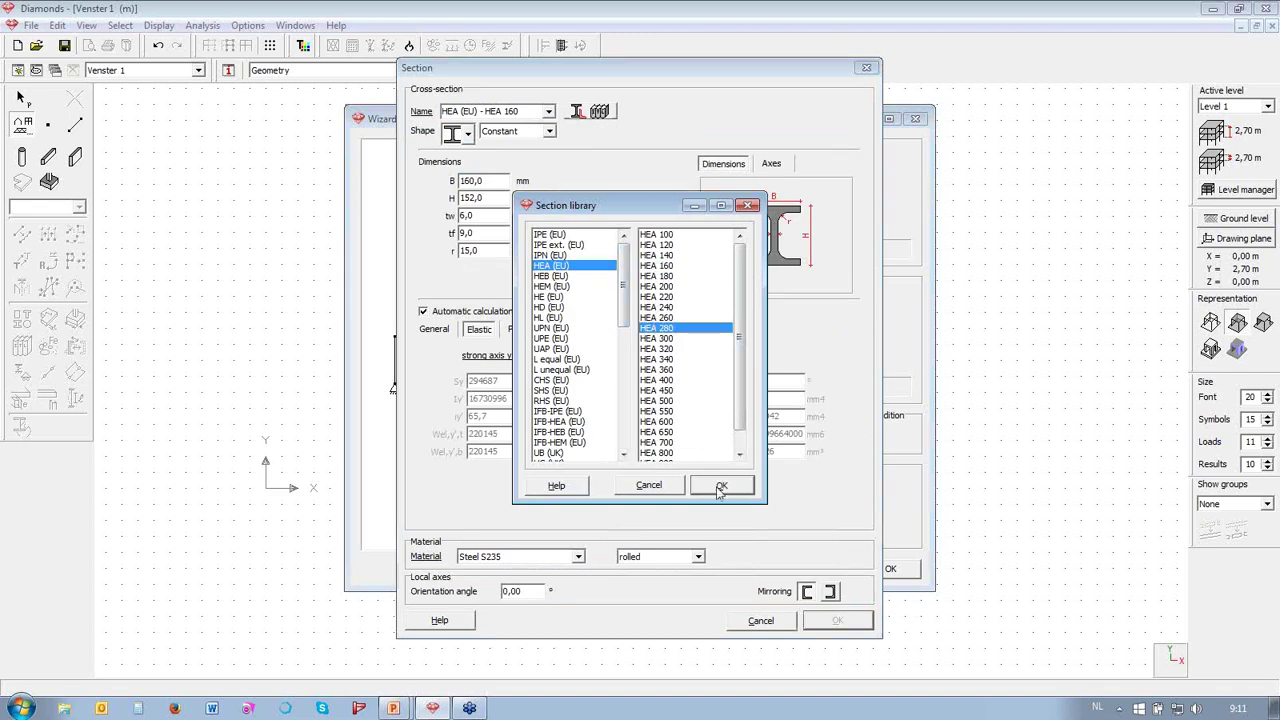
click(720, 488)
click(829, 622)
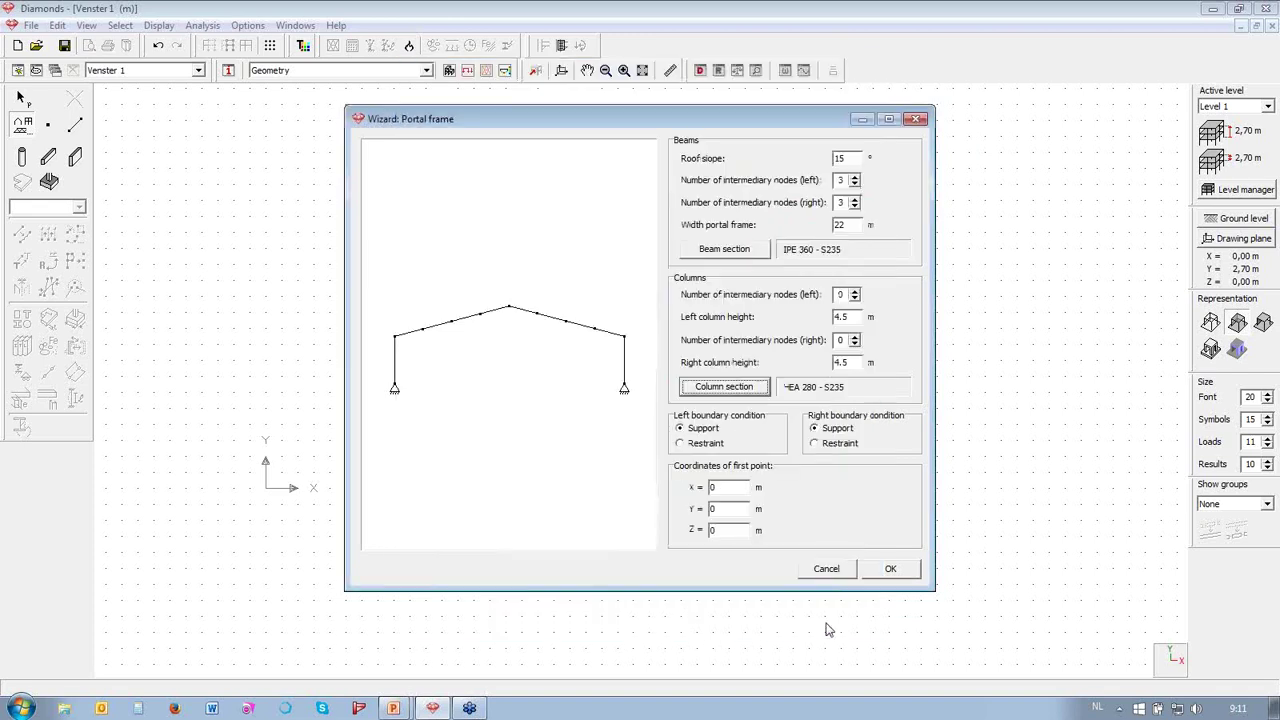
- Set one intermediary node on the right column and generate the portal frame
click(855, 337)
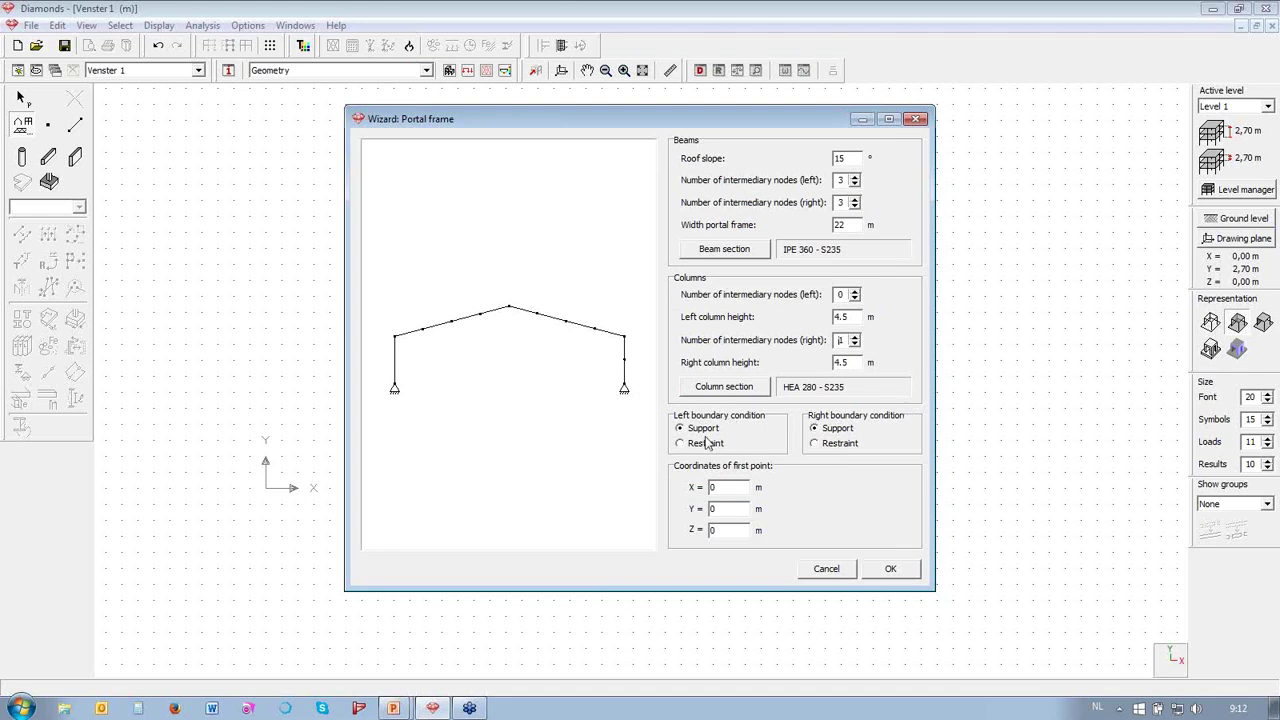
click(886, 574)
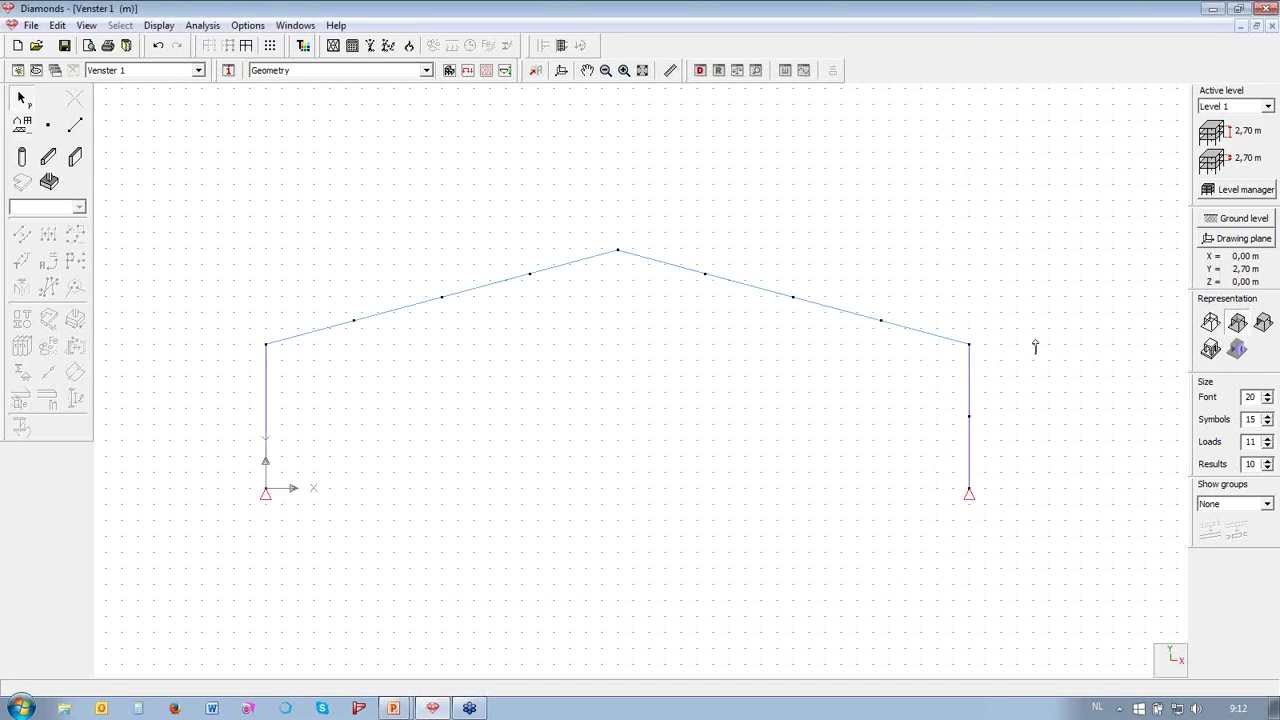
- Draw a line about 4.03 m long from the top of the left column outward, ending at X = -3.50 m, Y = 6.50 m
scroll(1034, 346, down, 2)
scroll(537, 404, up, 1)
scroll(741, 351, up, 1)
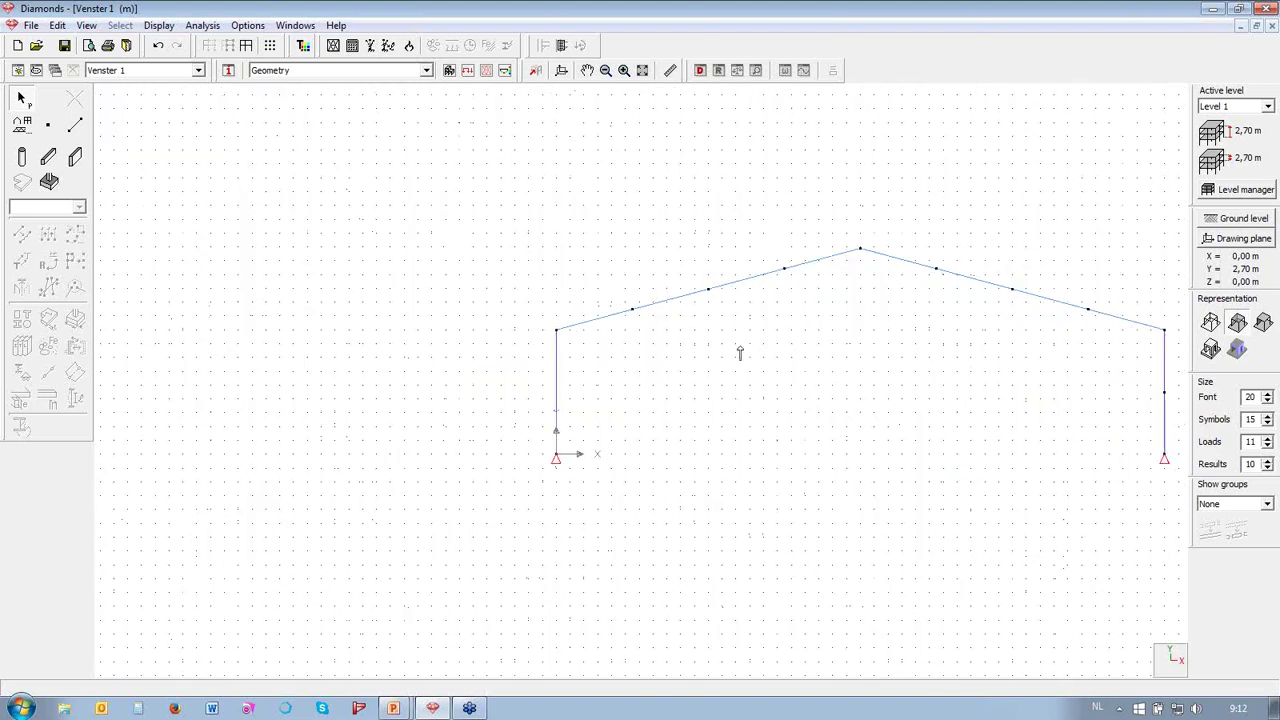
scroll(369, 403, down, 1)
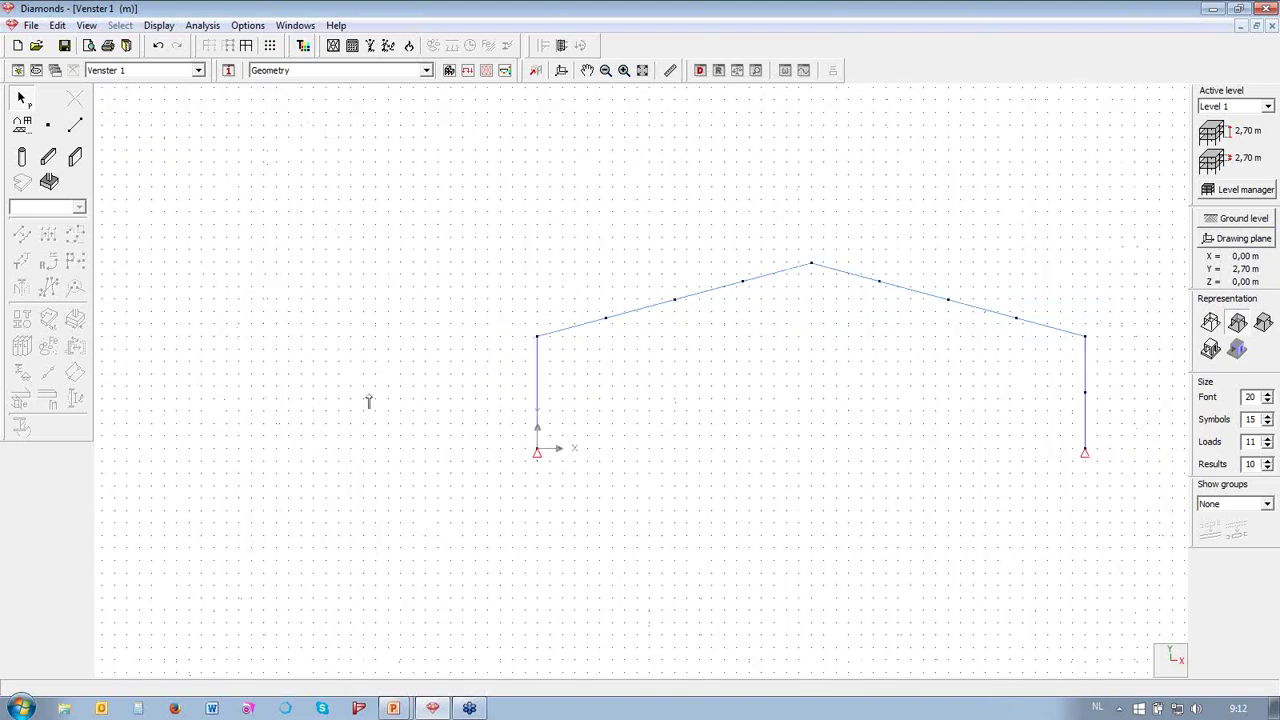
scroll(550, 368, down, 2)
scroll(590, 362, up, 2)
scroll(818, 352, up, 1)
scroll(818, 352, up, 1)
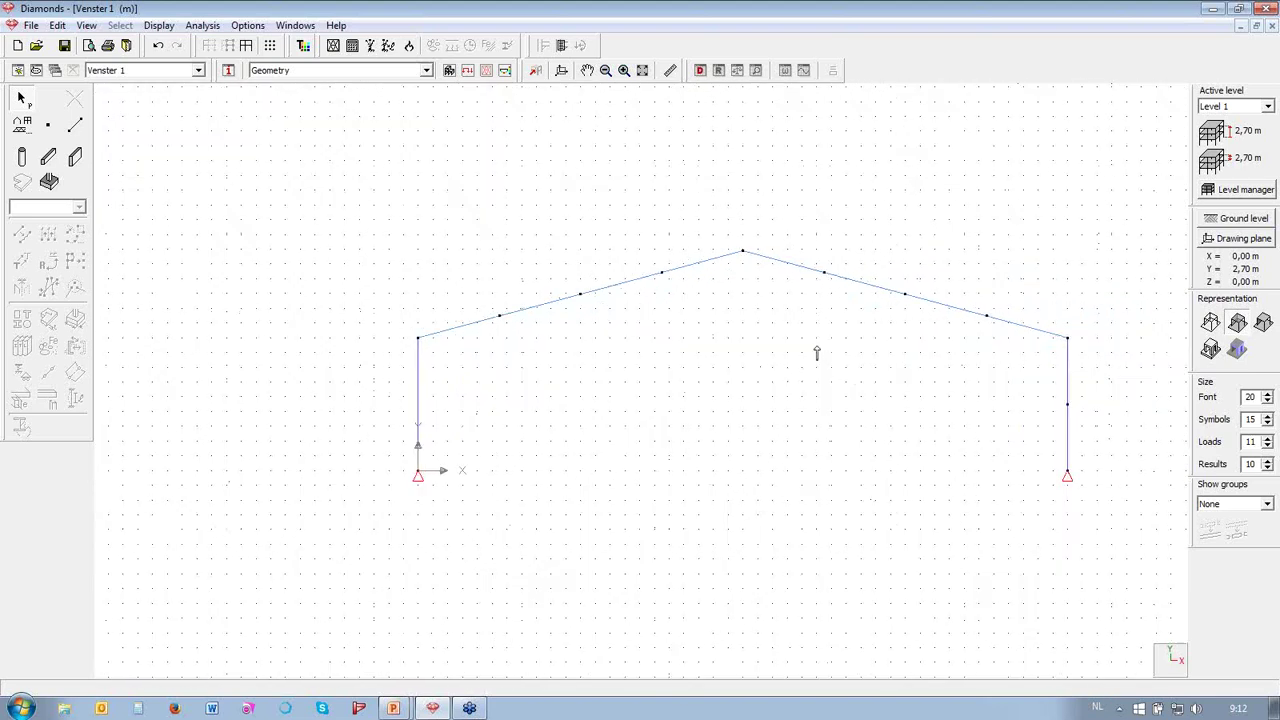
click(75, 125)
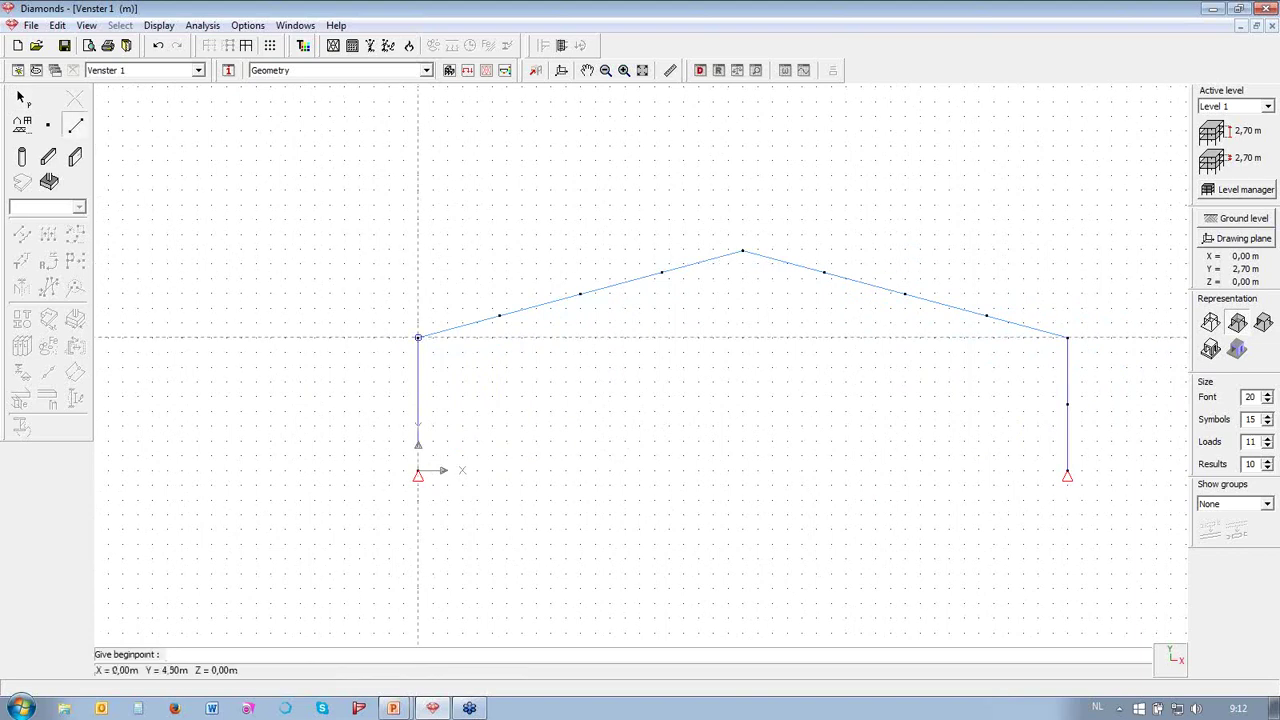
click(418, 337)
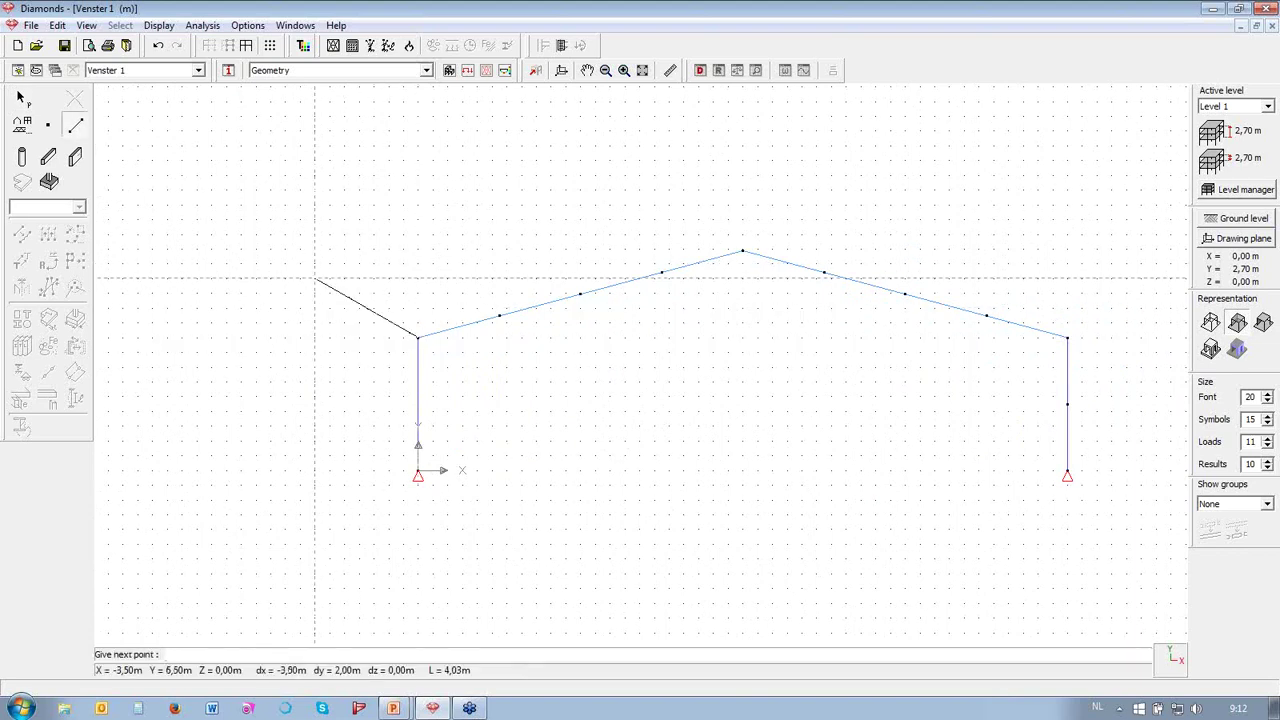
click(315, 279)
key(Escape)
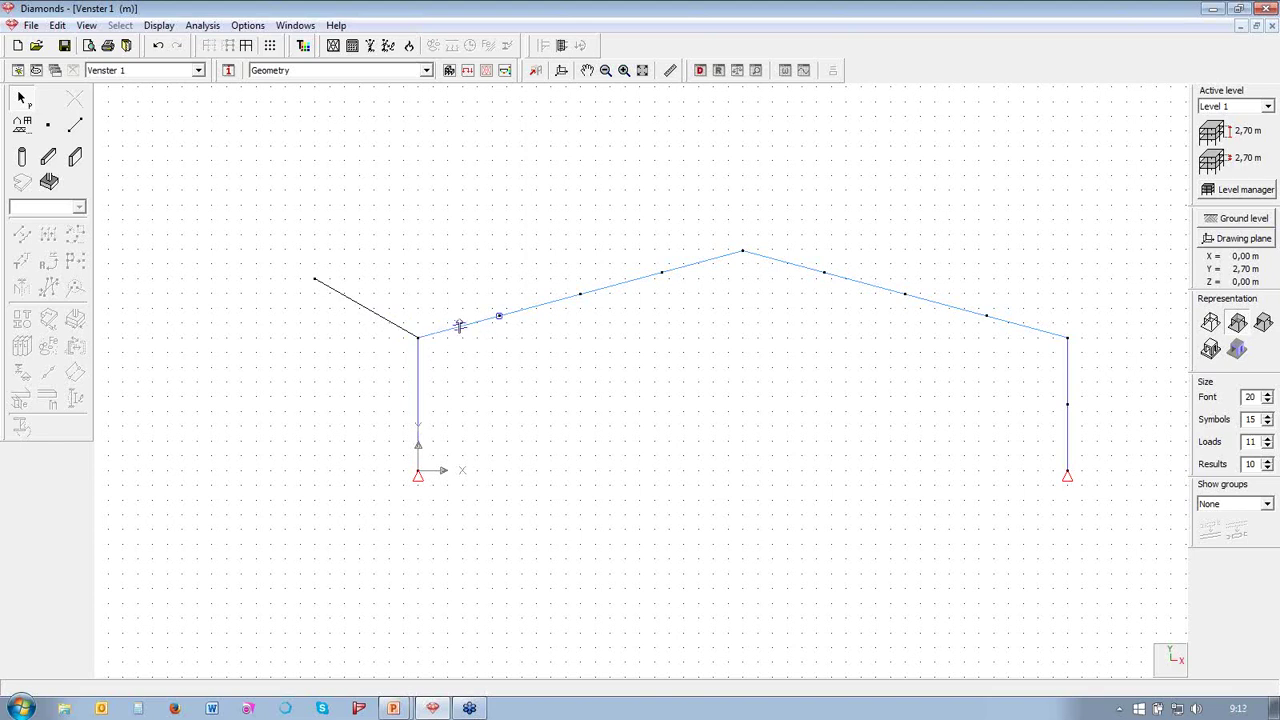
- Set the new line's projected length to 6 m and its angle with the XZ plane to -15°, measured from the column top
double_click(335, 297)
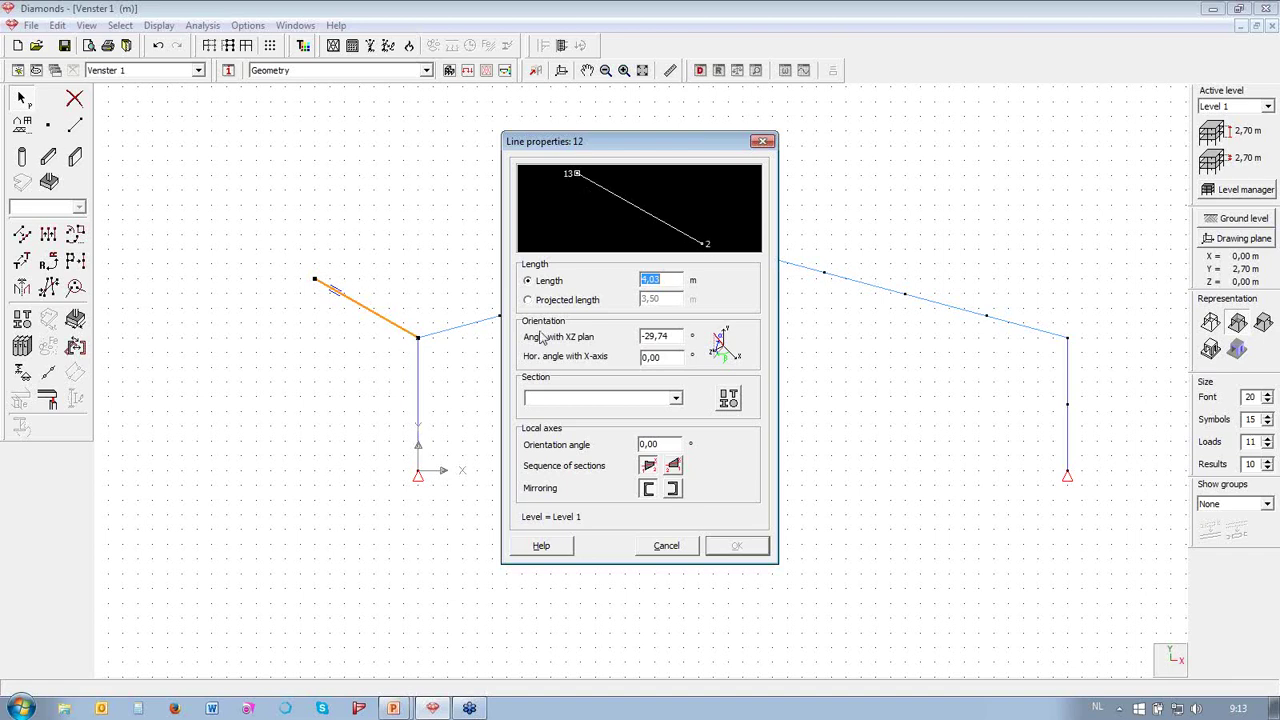
click(762, 141)
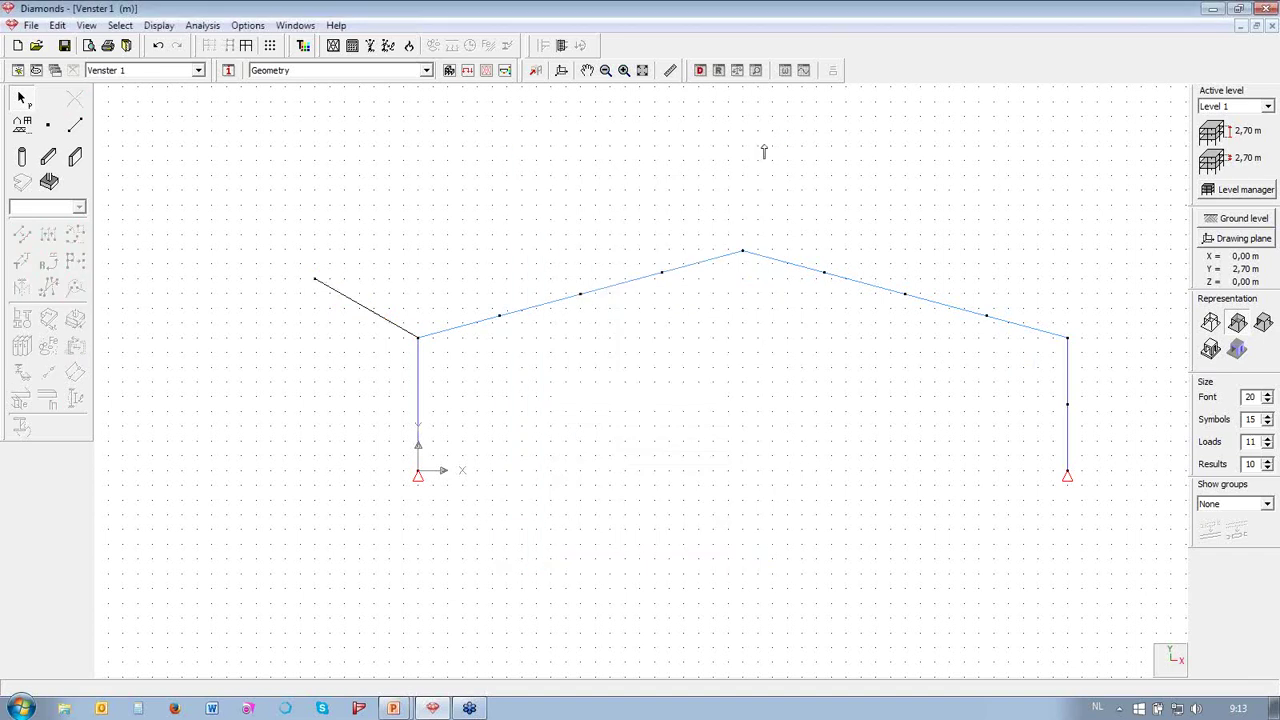
double_click(403, 337)
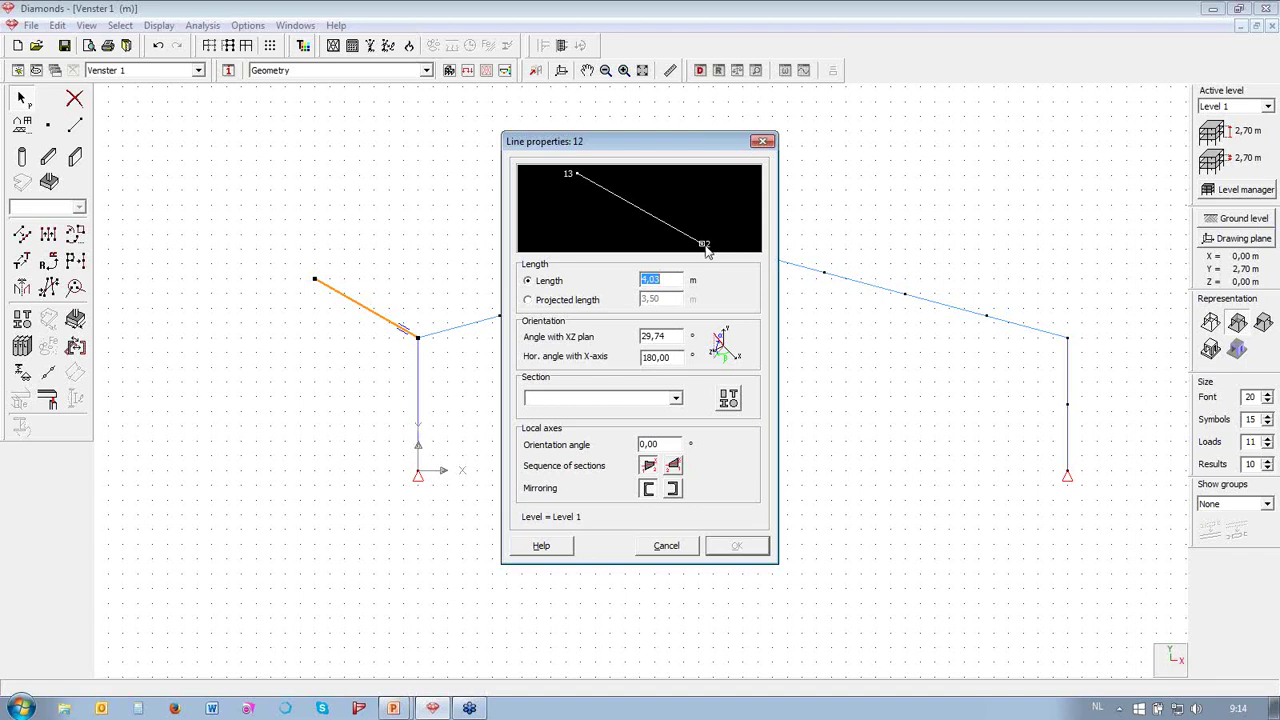
click(578, 302)
drag(662, 300, 609, 304)
text(6)
drag(672, 337, 590, 339)
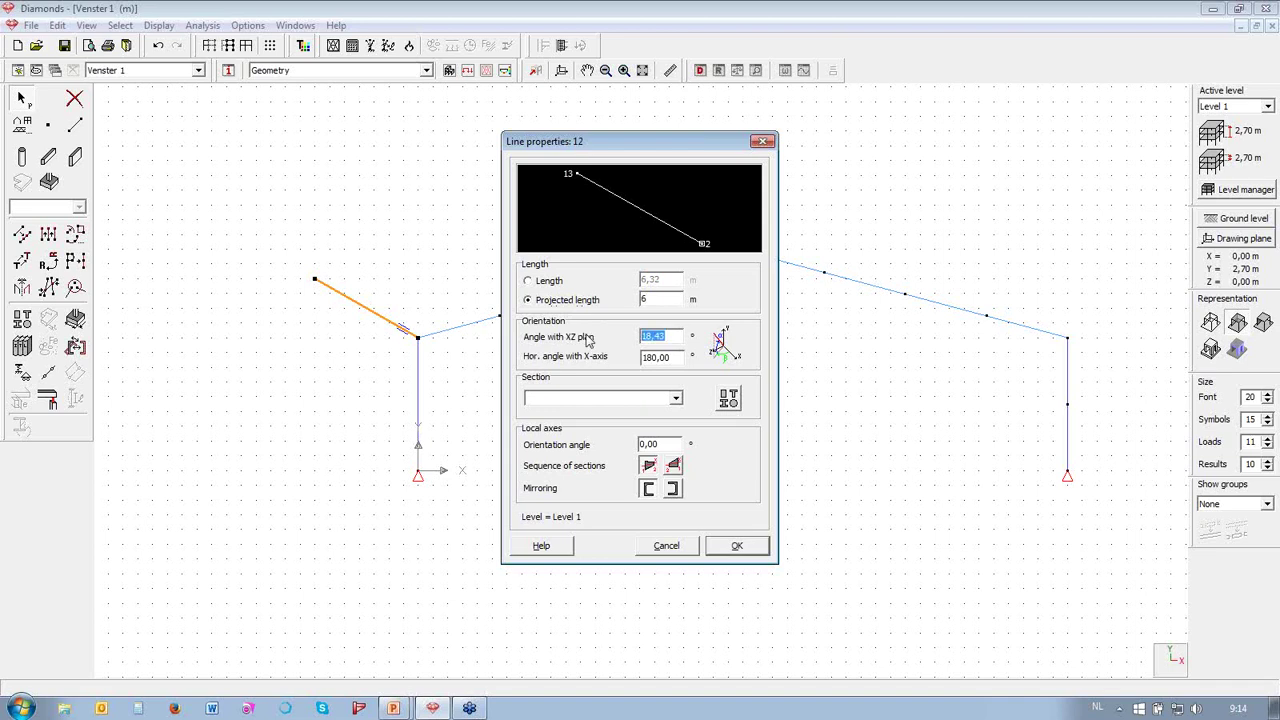
text(-15)
click(732, 548)
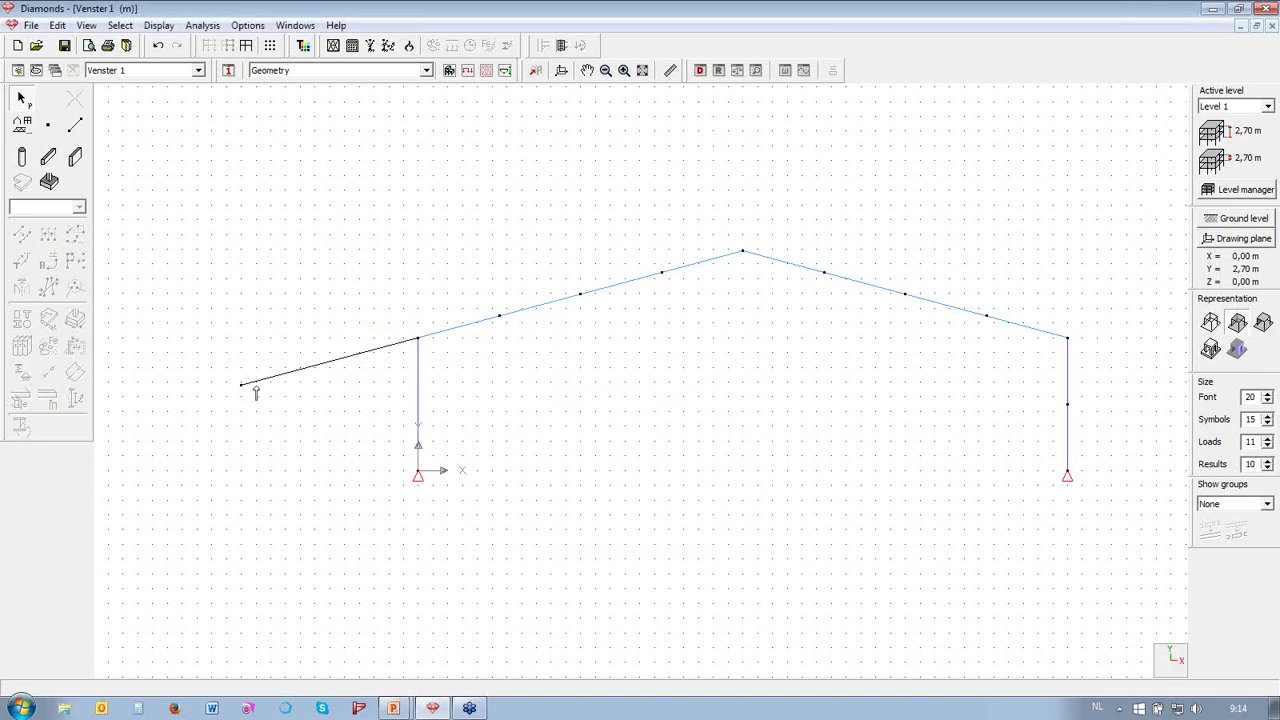
double_click(291, 383)
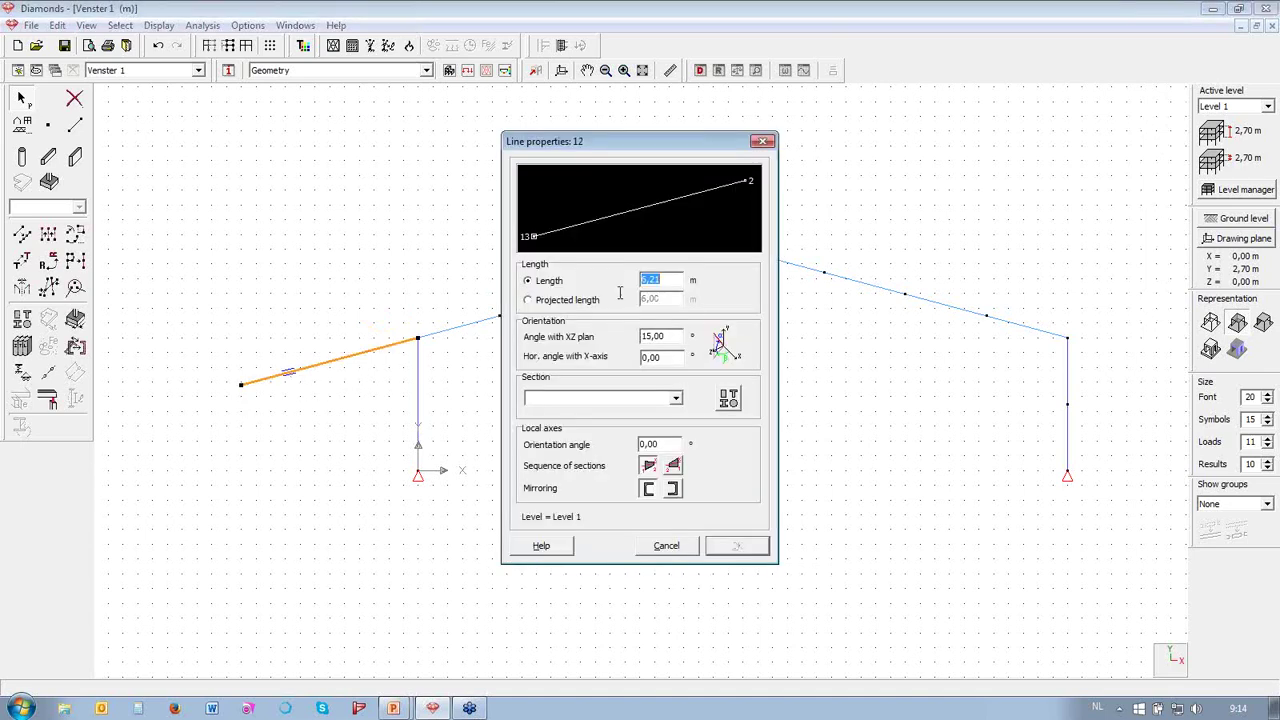
click(762, 141)
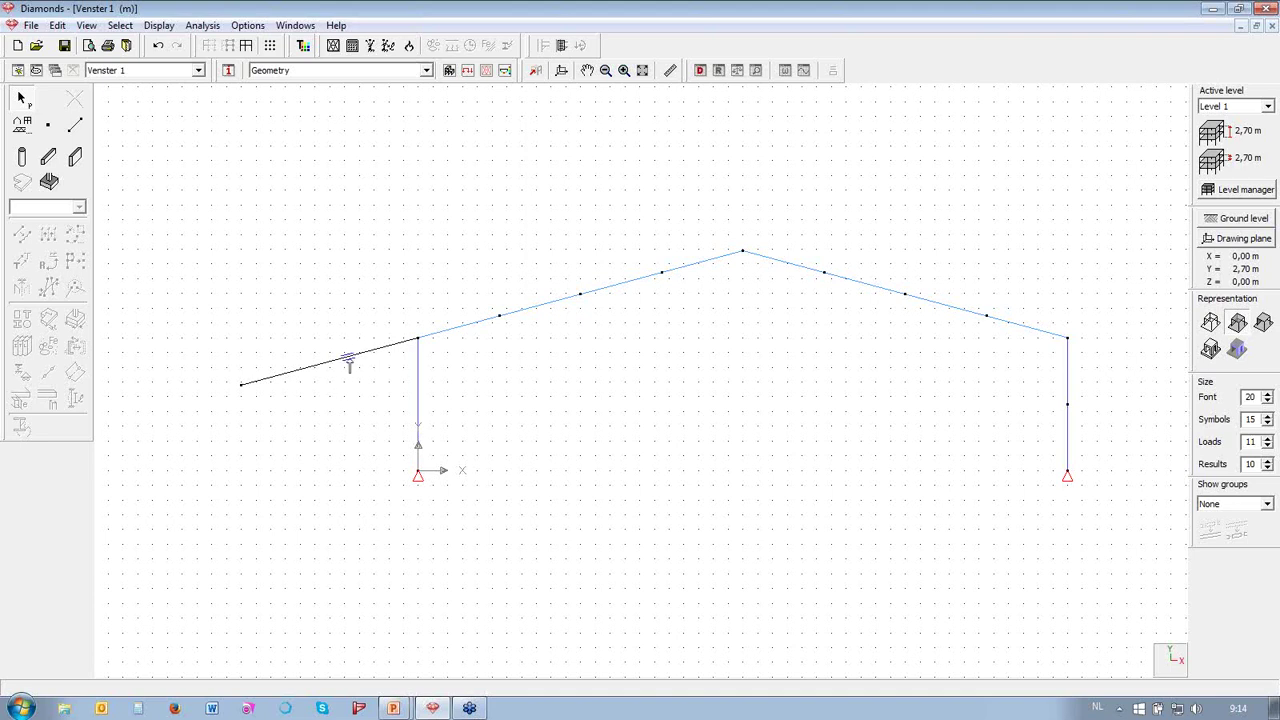
- Divide the new sloping line beside the left column into two equal segments
click(338, 360)
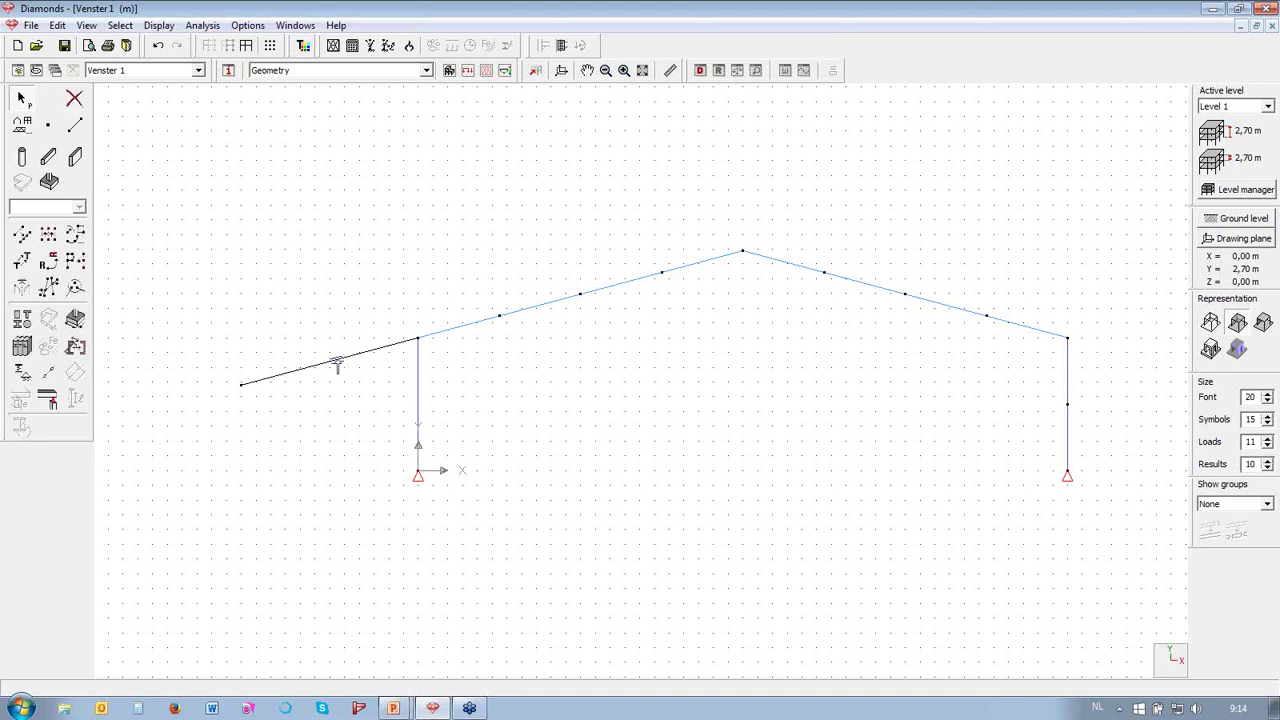
click(21, 238)
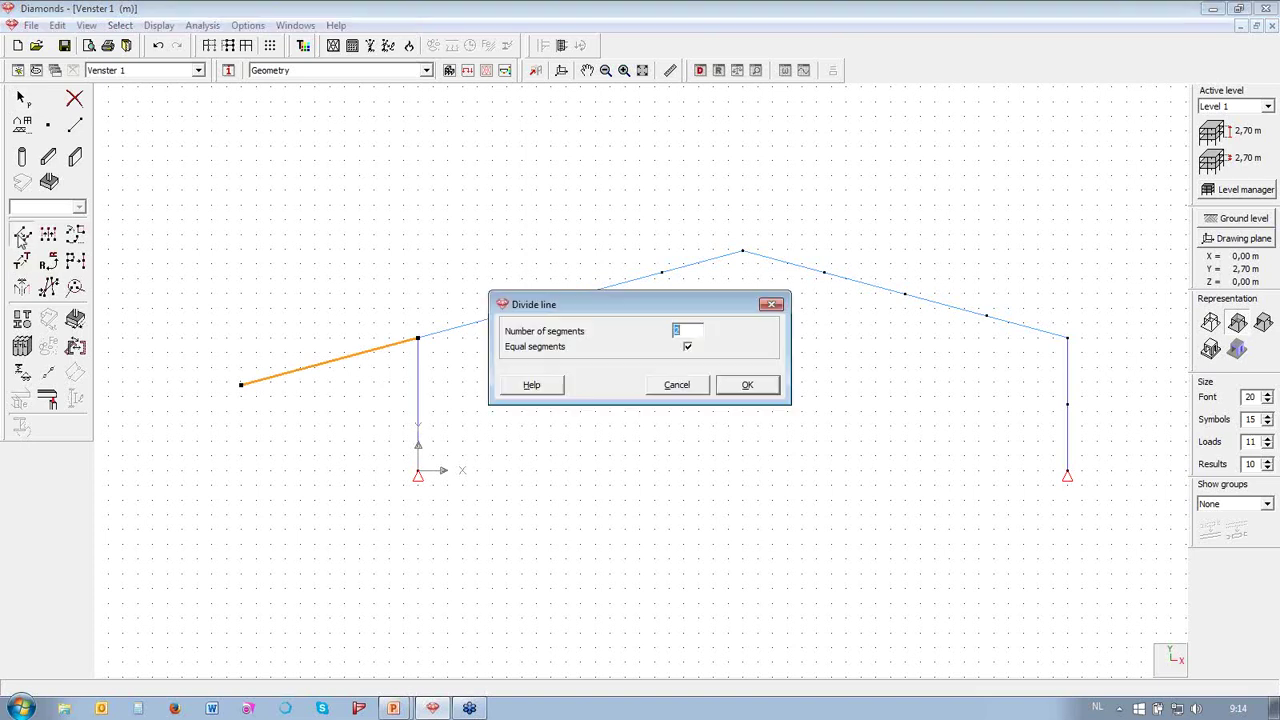
click(757, 388)
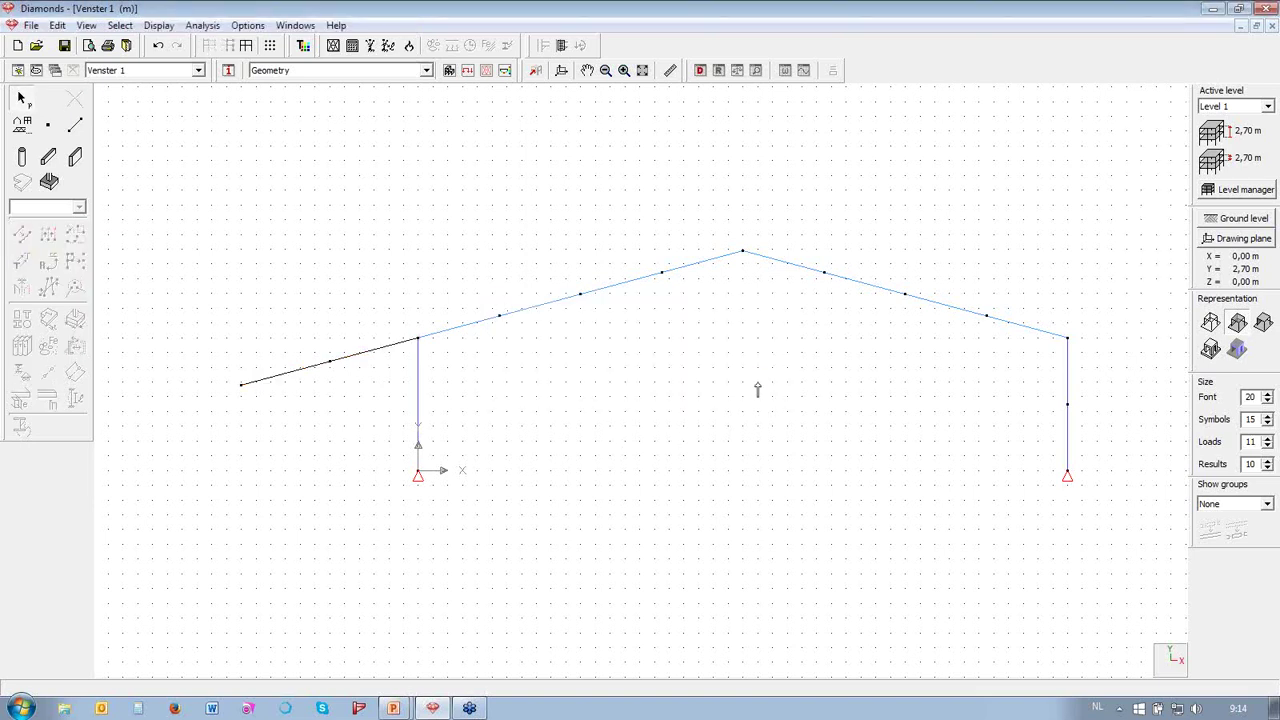
- Copy the properties of the adjacent IPE 360 beam and paste its section, material and type onto both new sloping segments
scroll(334, 280, down, 1)
scroll(501, 456, up, 1)
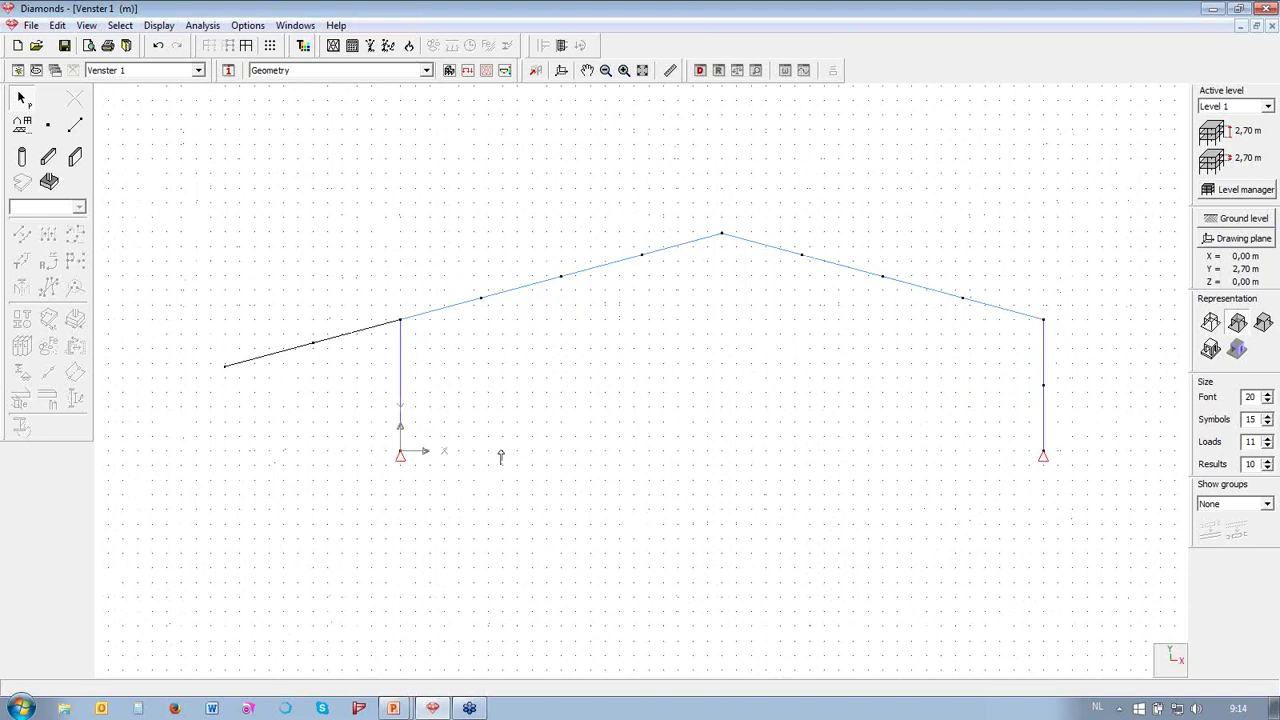
click(355, 342)
click(287, 360)
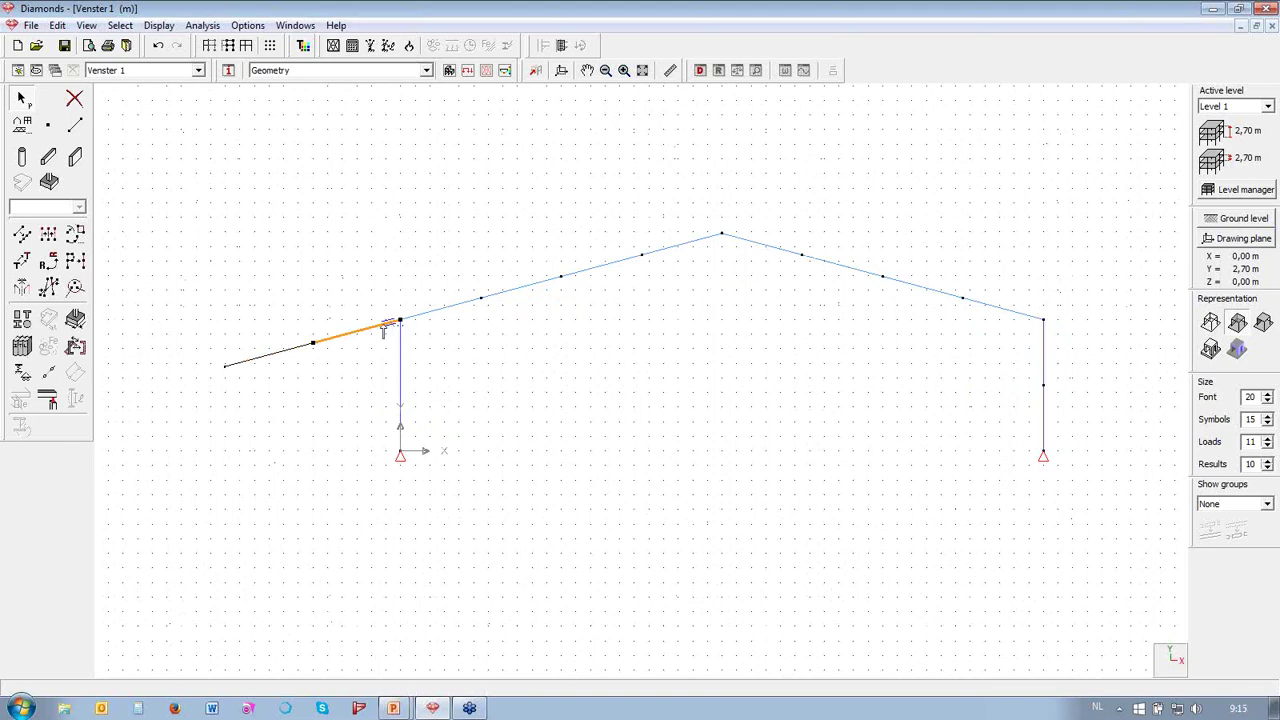
click(452, 312)
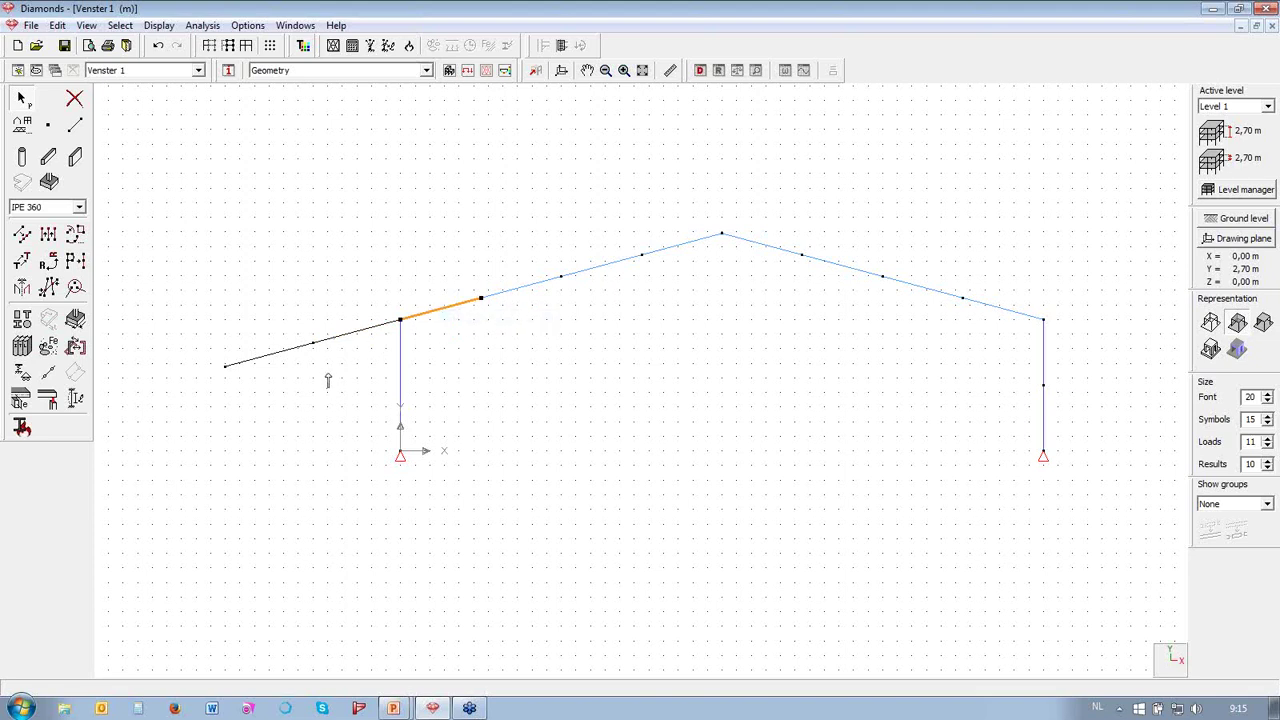
click(305, 340)
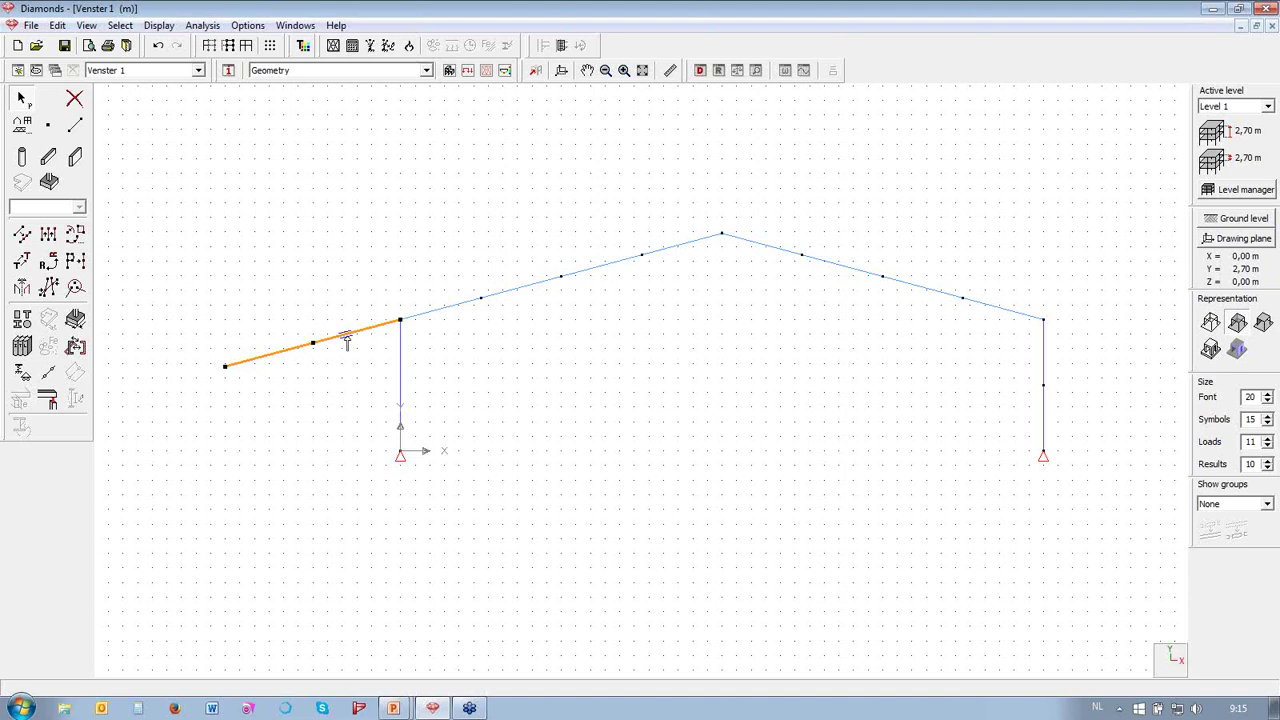
mouse_move(353, 344)
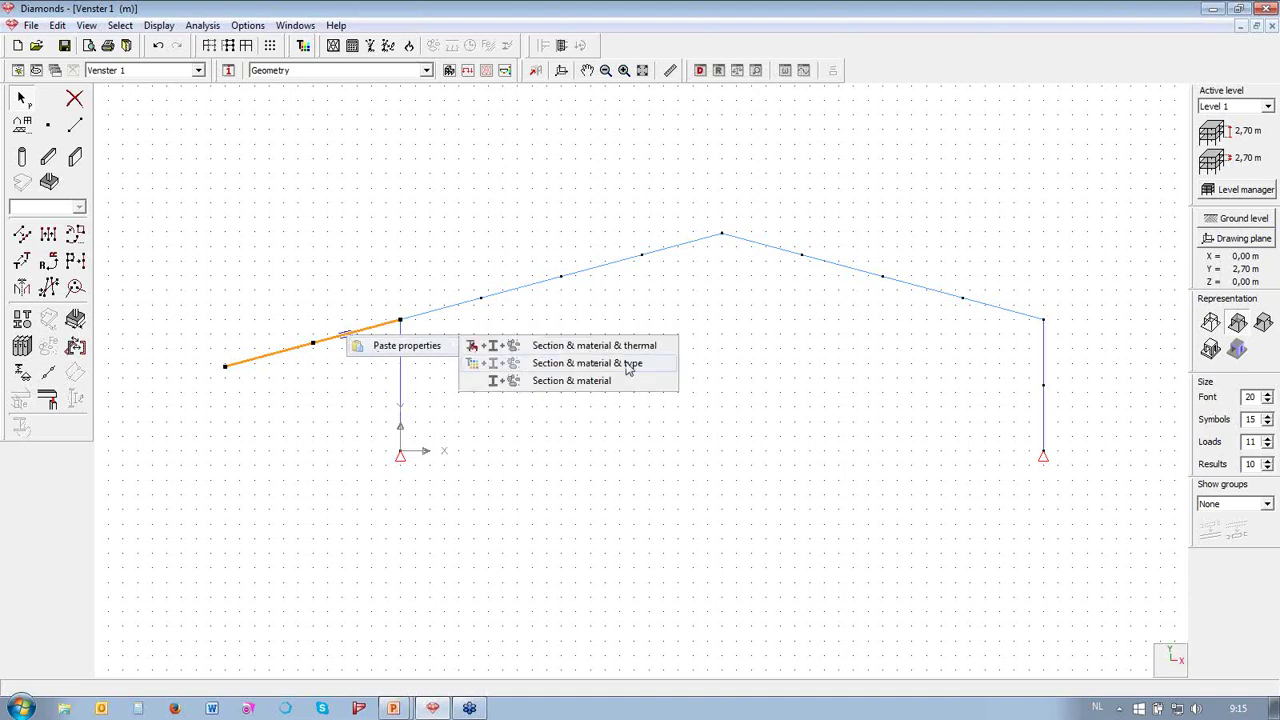
click(628, 364)
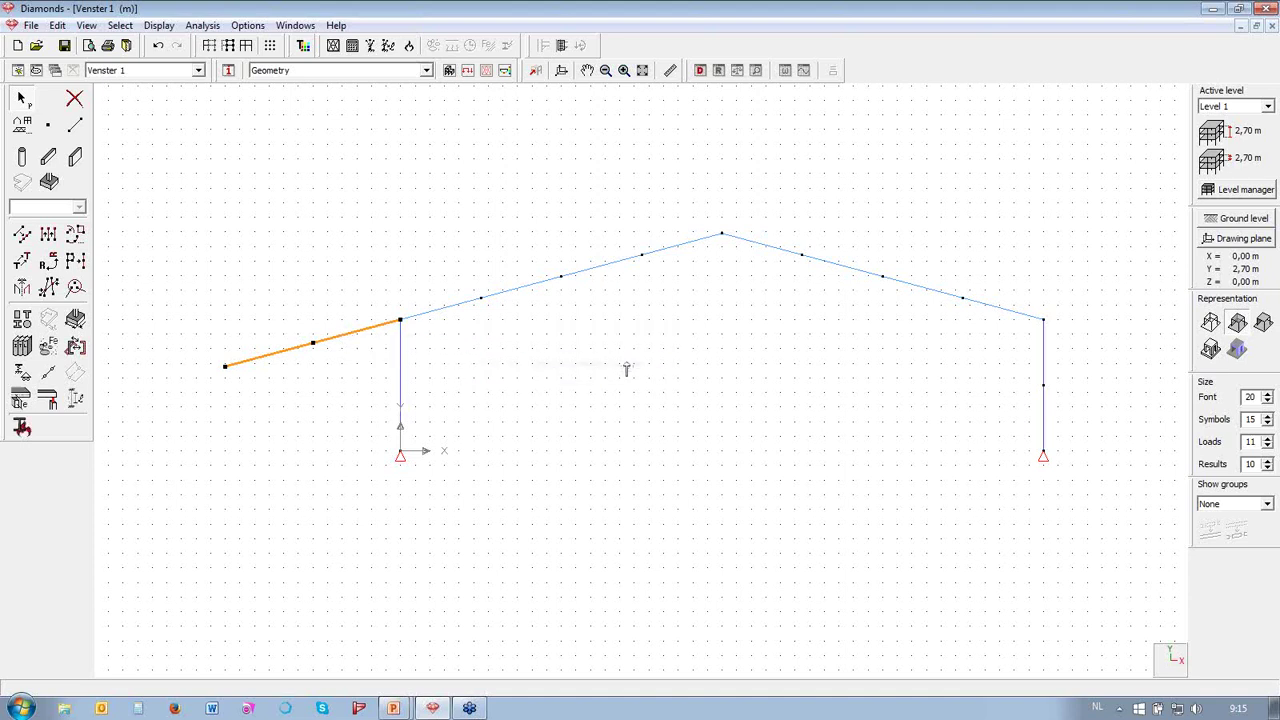
click(355, 340)
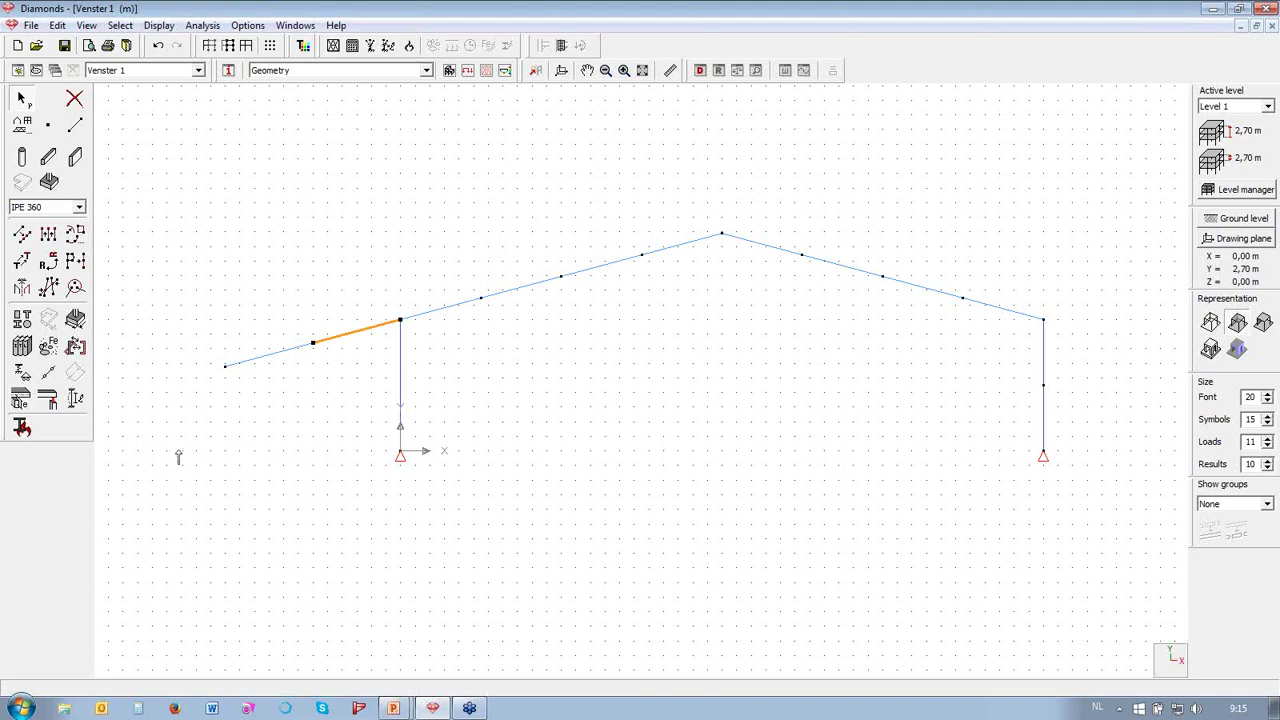
- Draw a vertical line 2.89 m long from the outer end of the sloping extension down to Y = 0
click(75, 127)
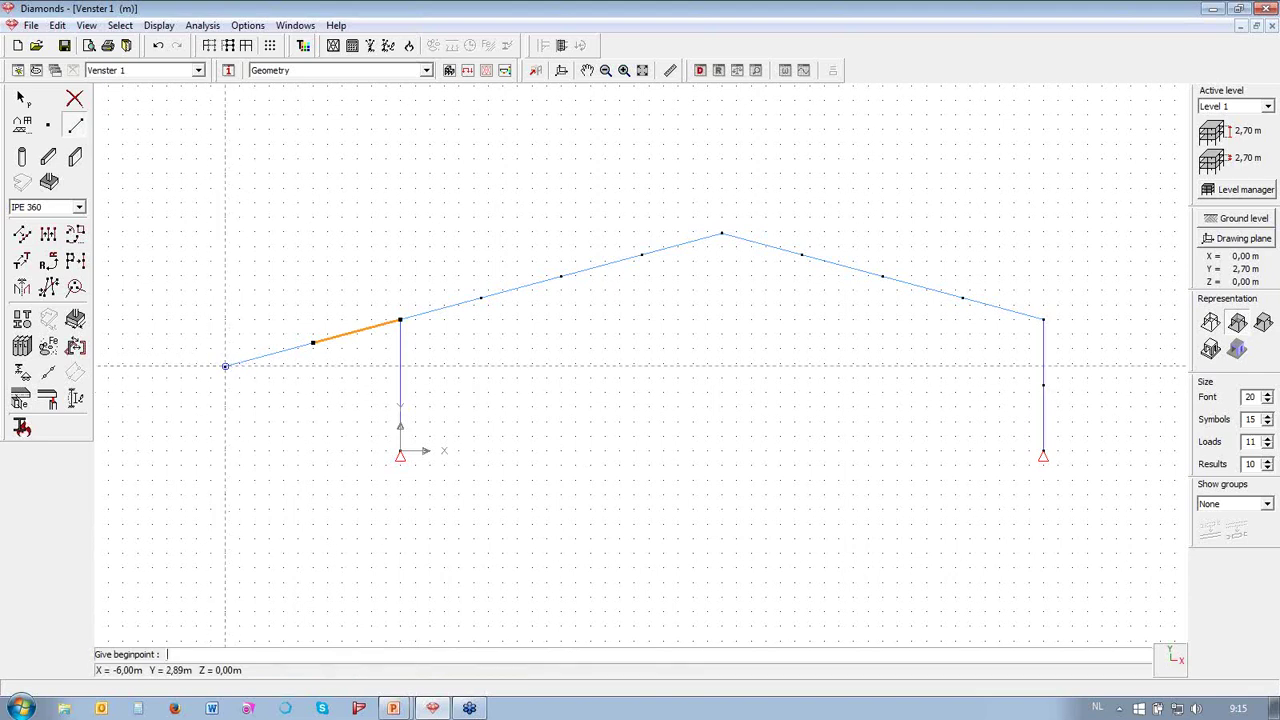
click(225, 366)
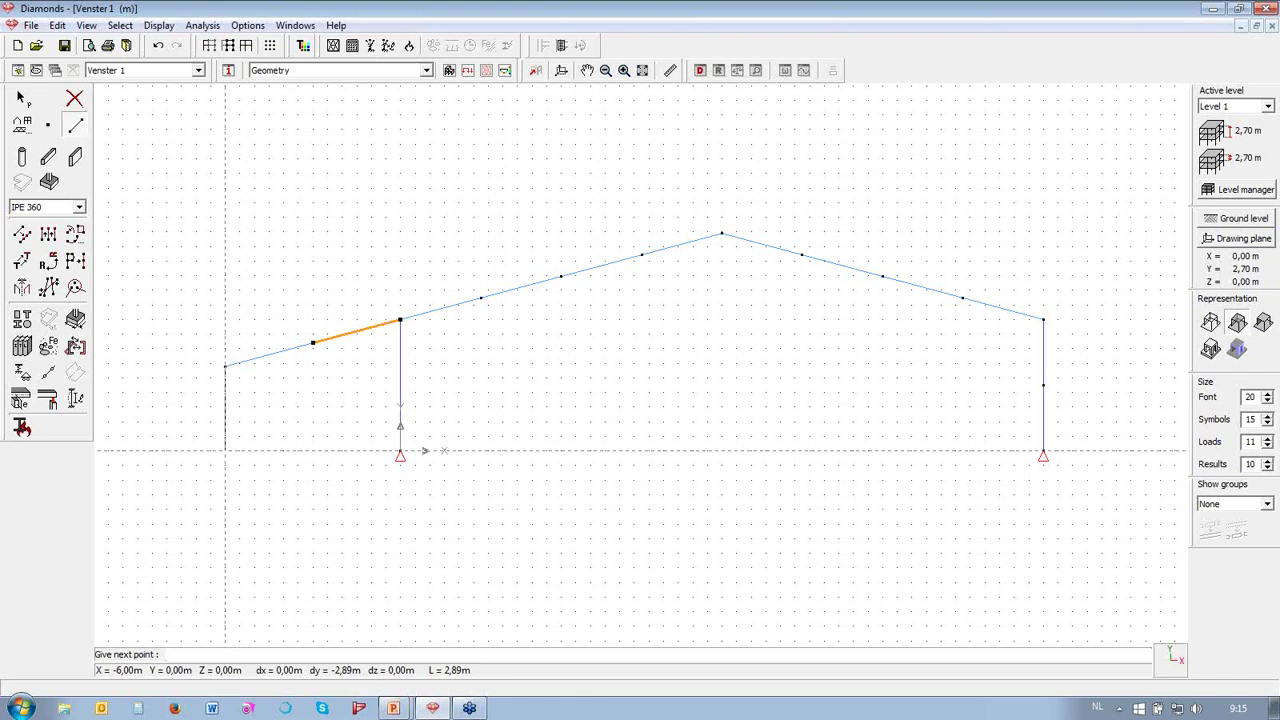
click(225, 450)
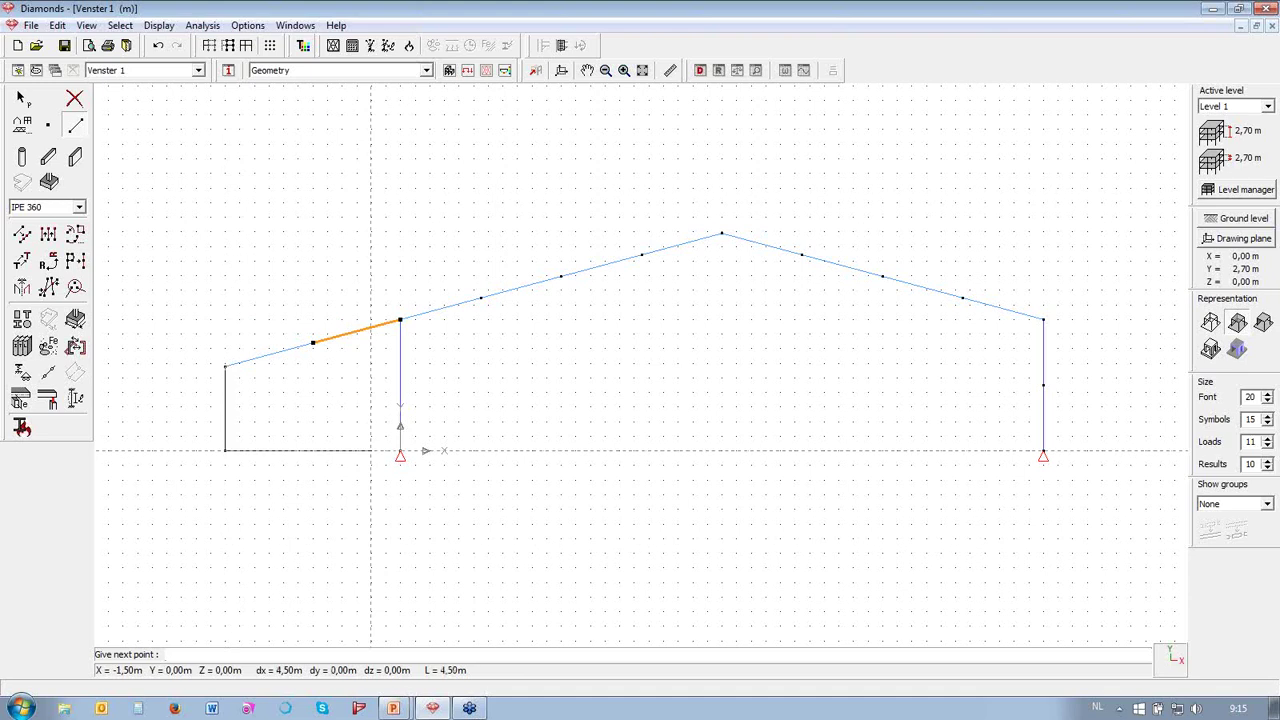
key(Escape)
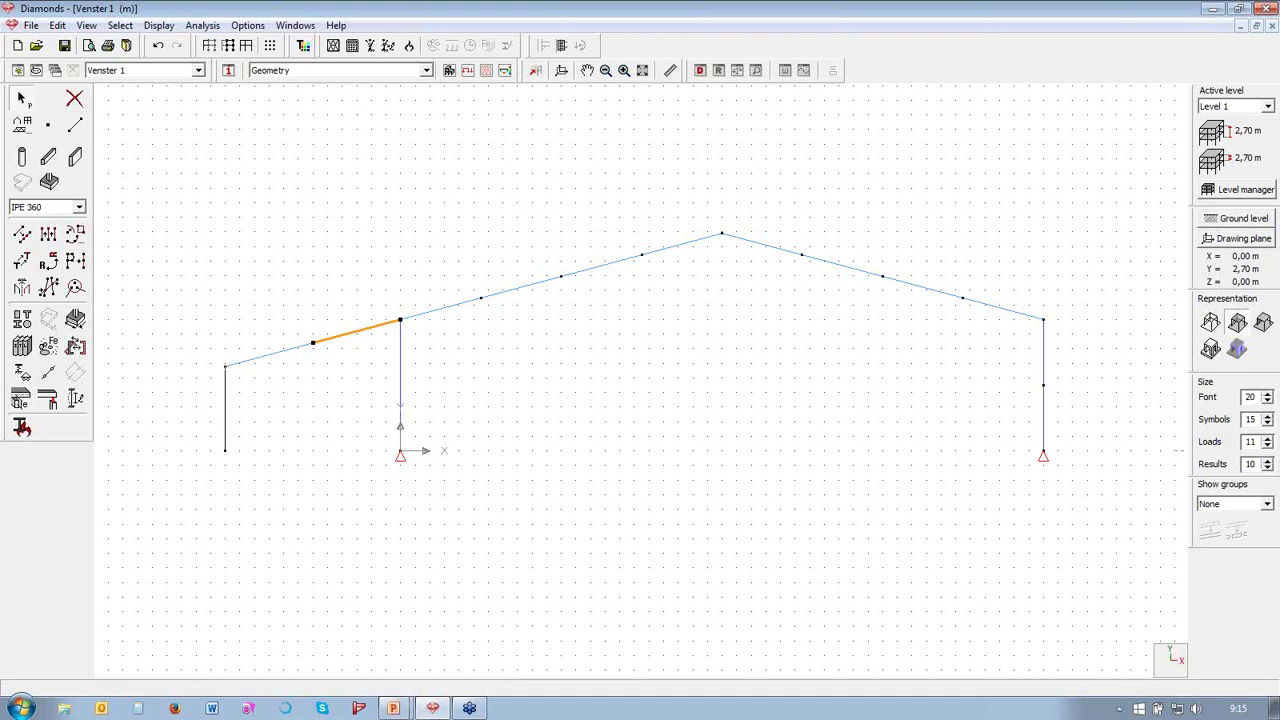
- Assign a pinned point support to the base of the new outer column
click(225, 451)
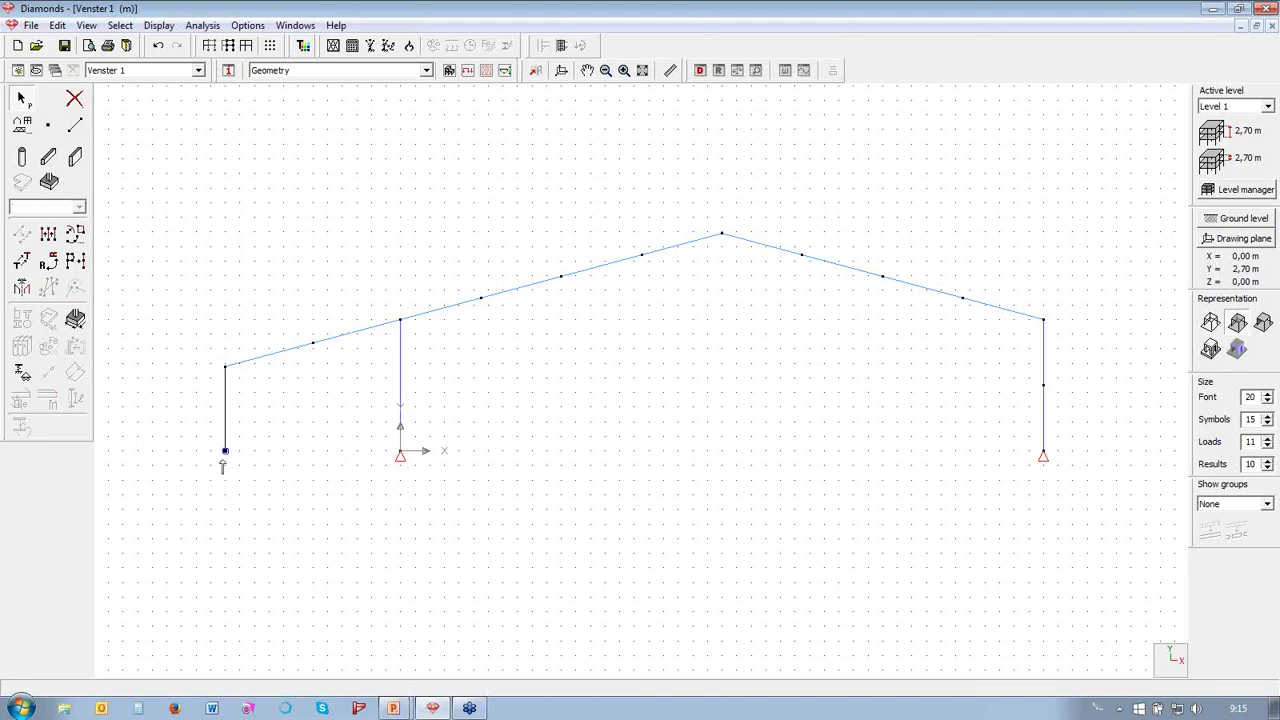
click(22, 374)
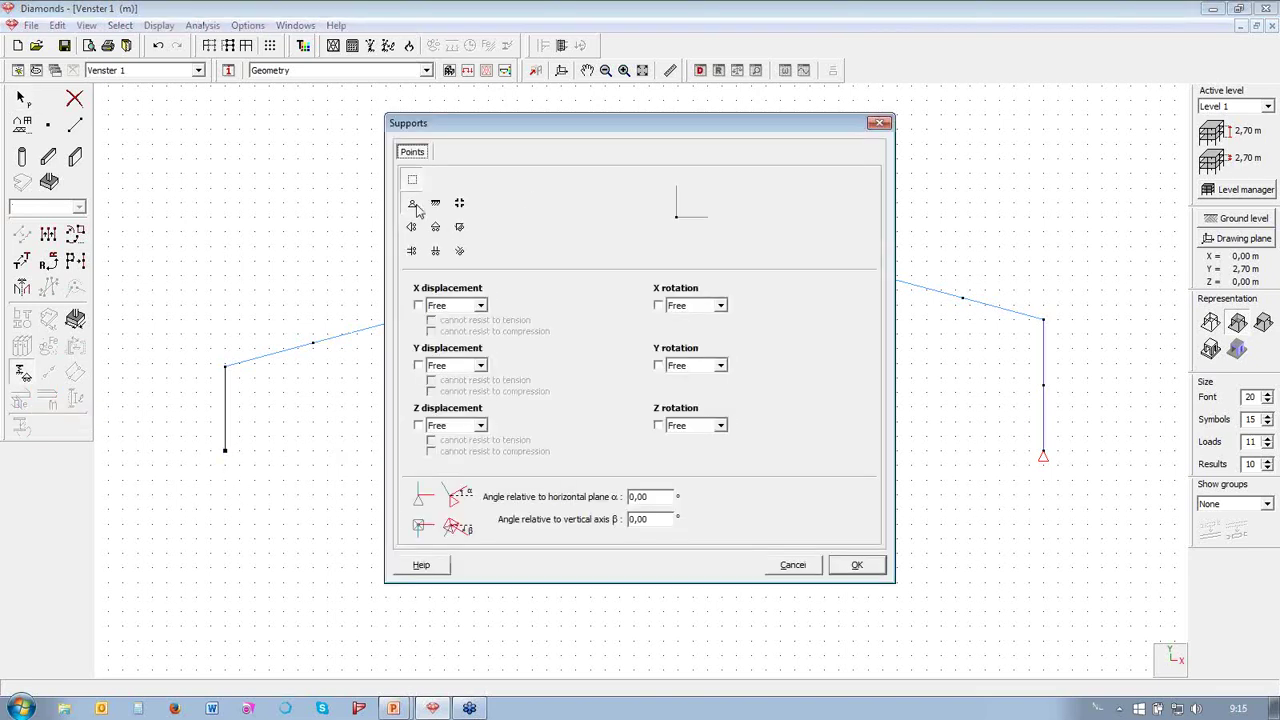
click(414, 205)
click(856, 565)
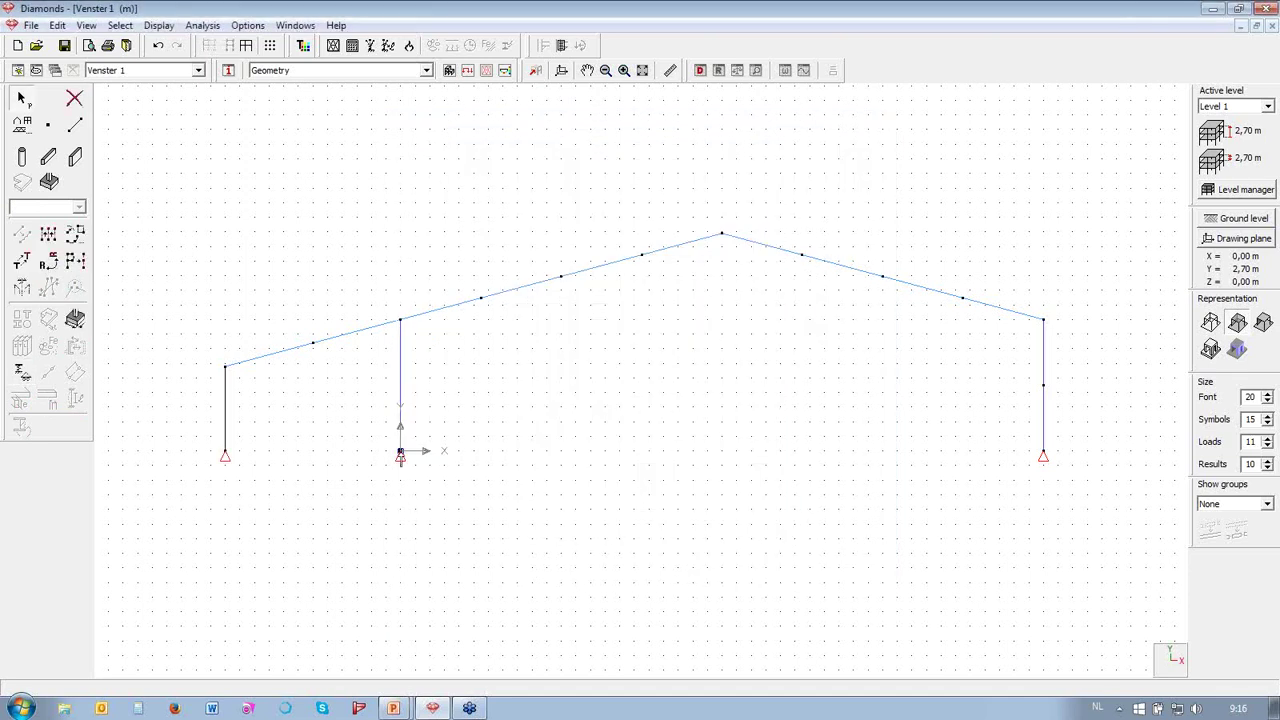
- Copy the support properties from the inner left column base and paste the support onto the outer column base
right_click(401, 453)
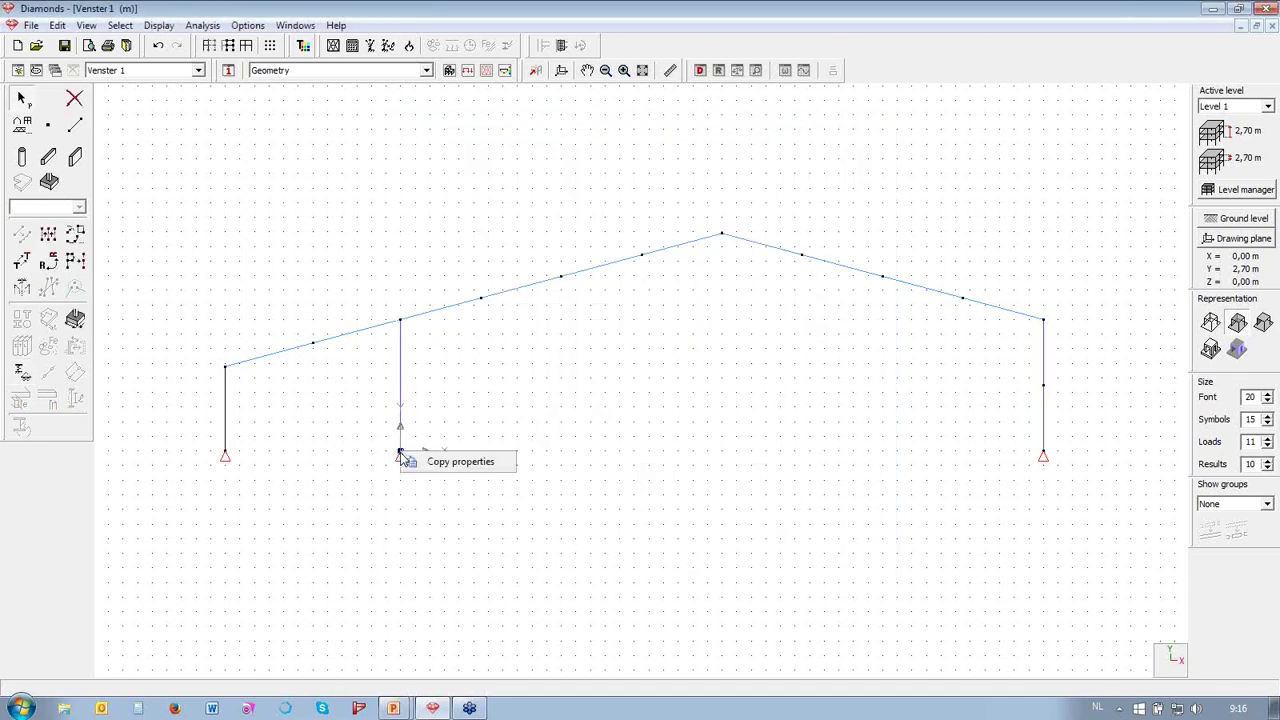
click(418, 462)
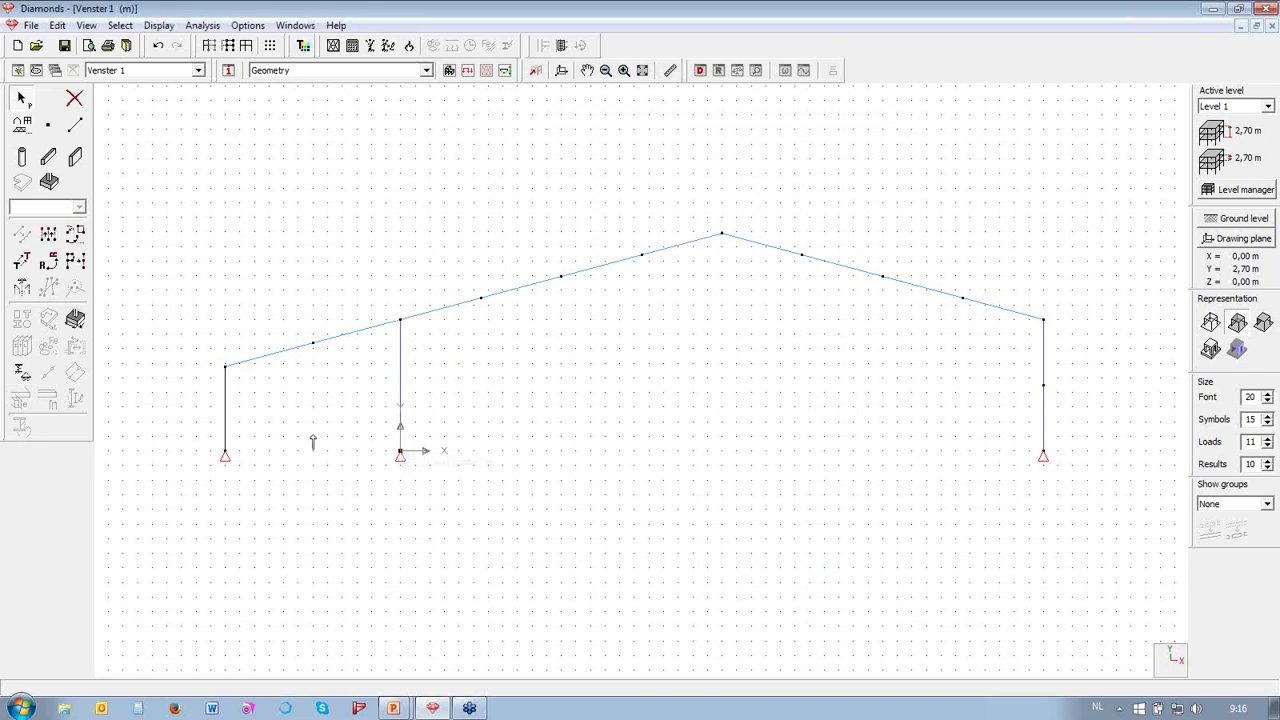
right_click(225, 453)
mouse_move(296, 485)
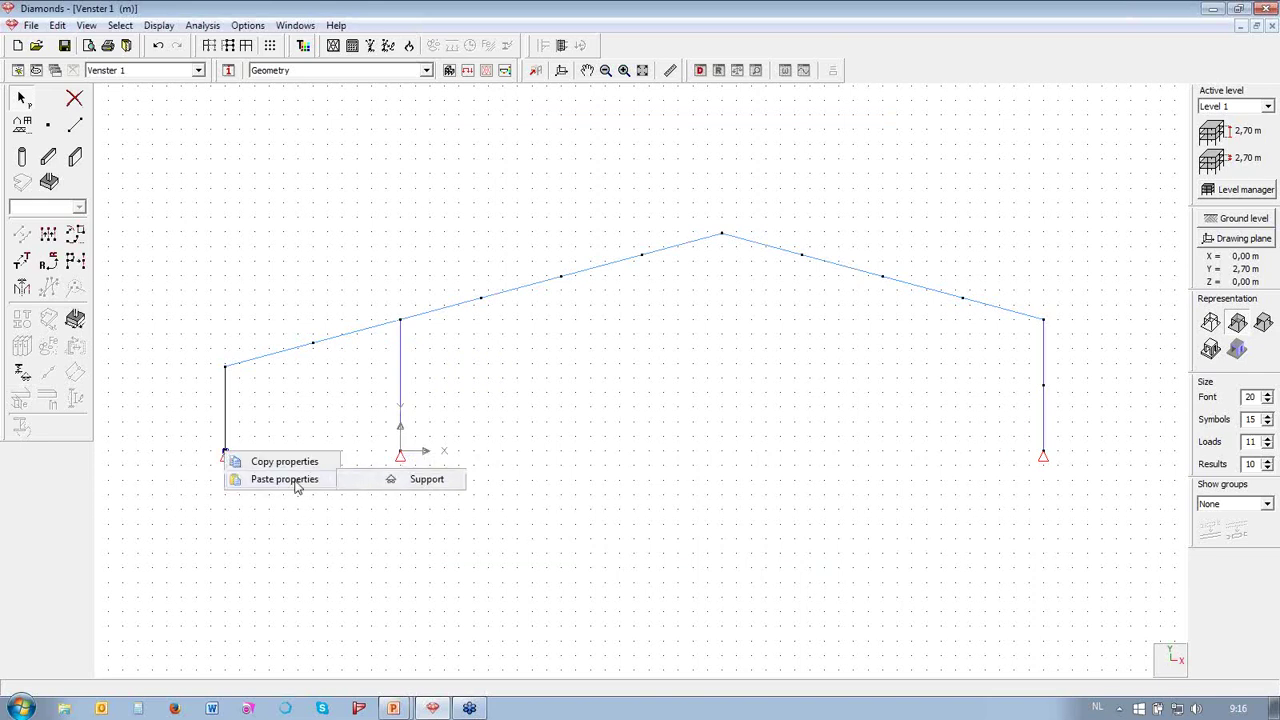
click(427, 481)
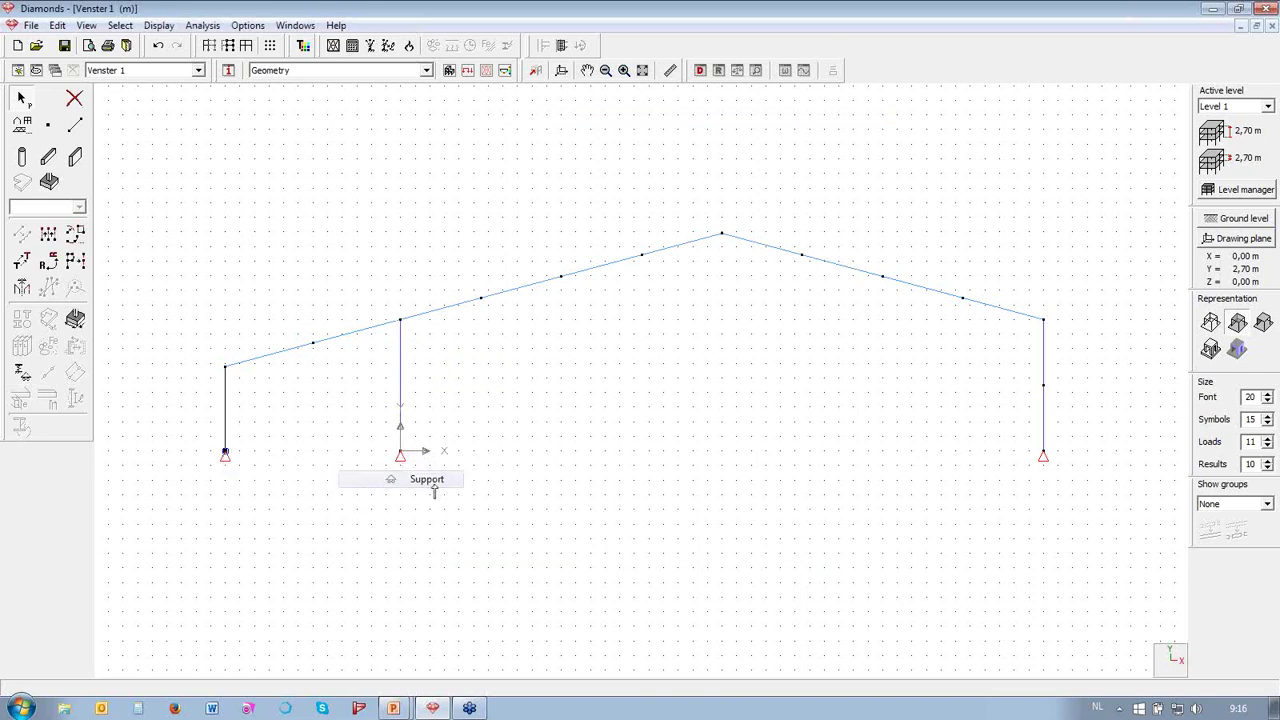
click(654, 498)
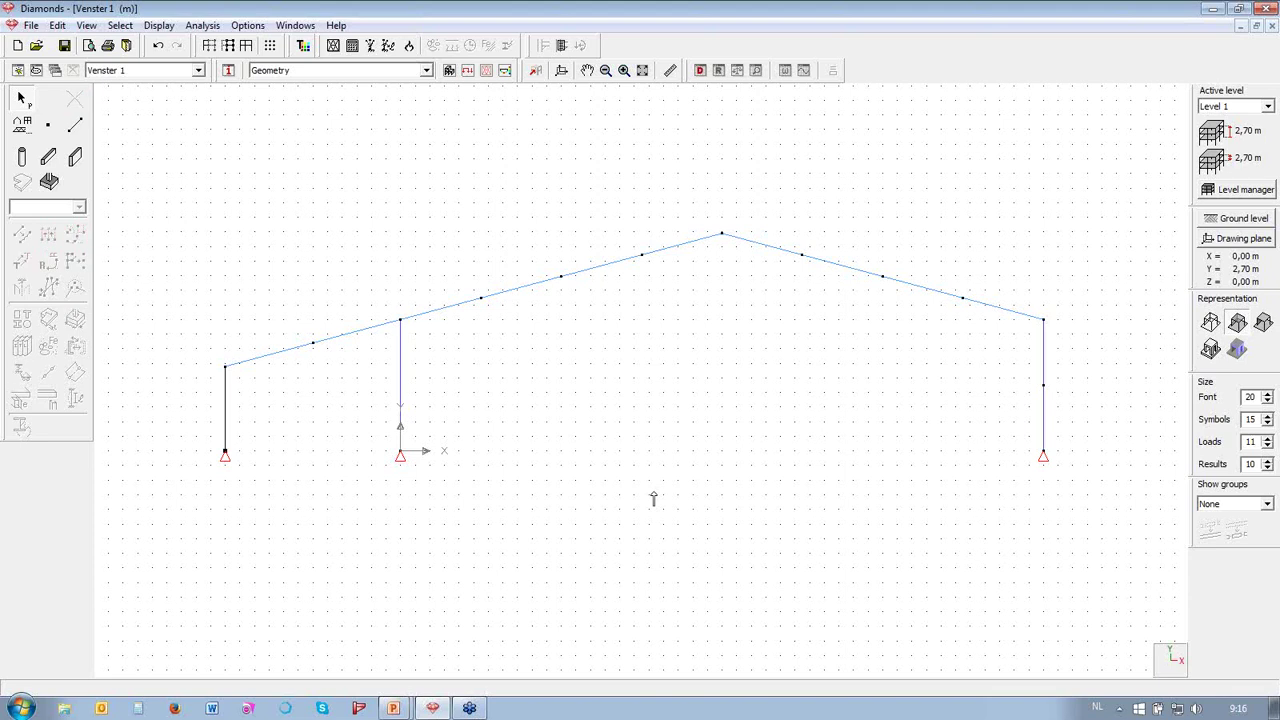
- Assign the HEA 180 section from the section library to the outer column of the side bay
click(226, 409)
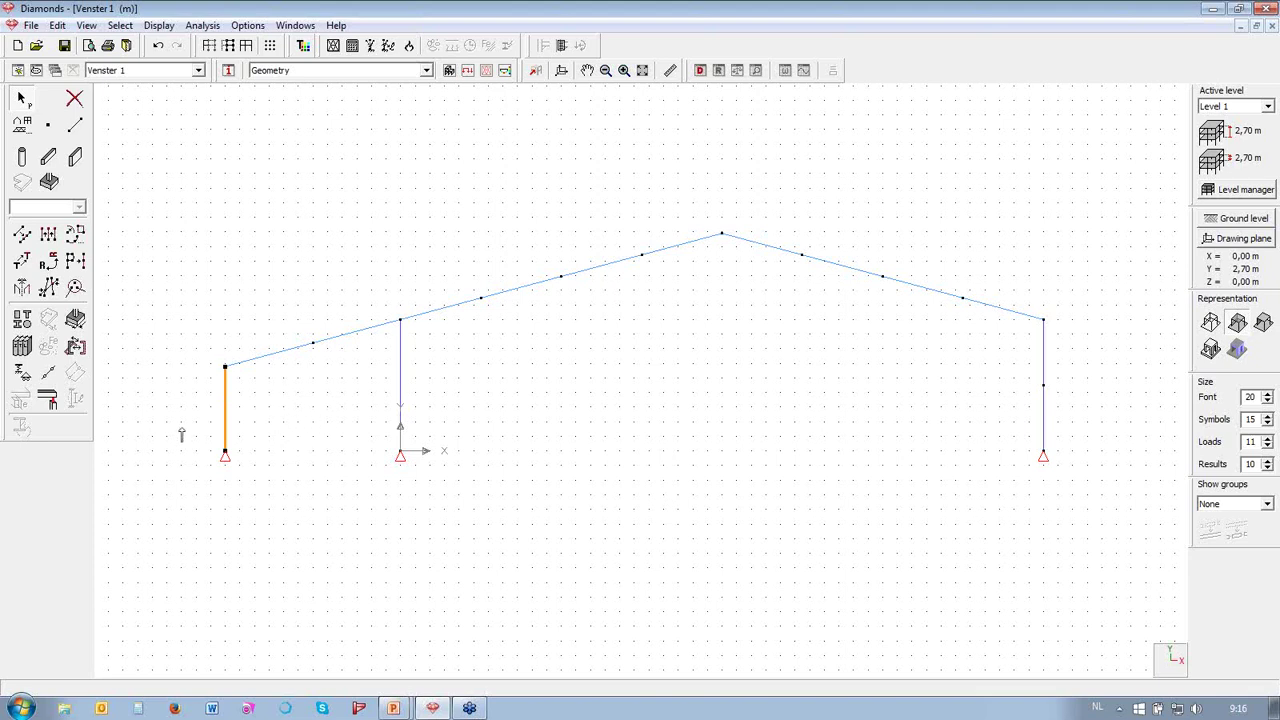
click(22, 347)
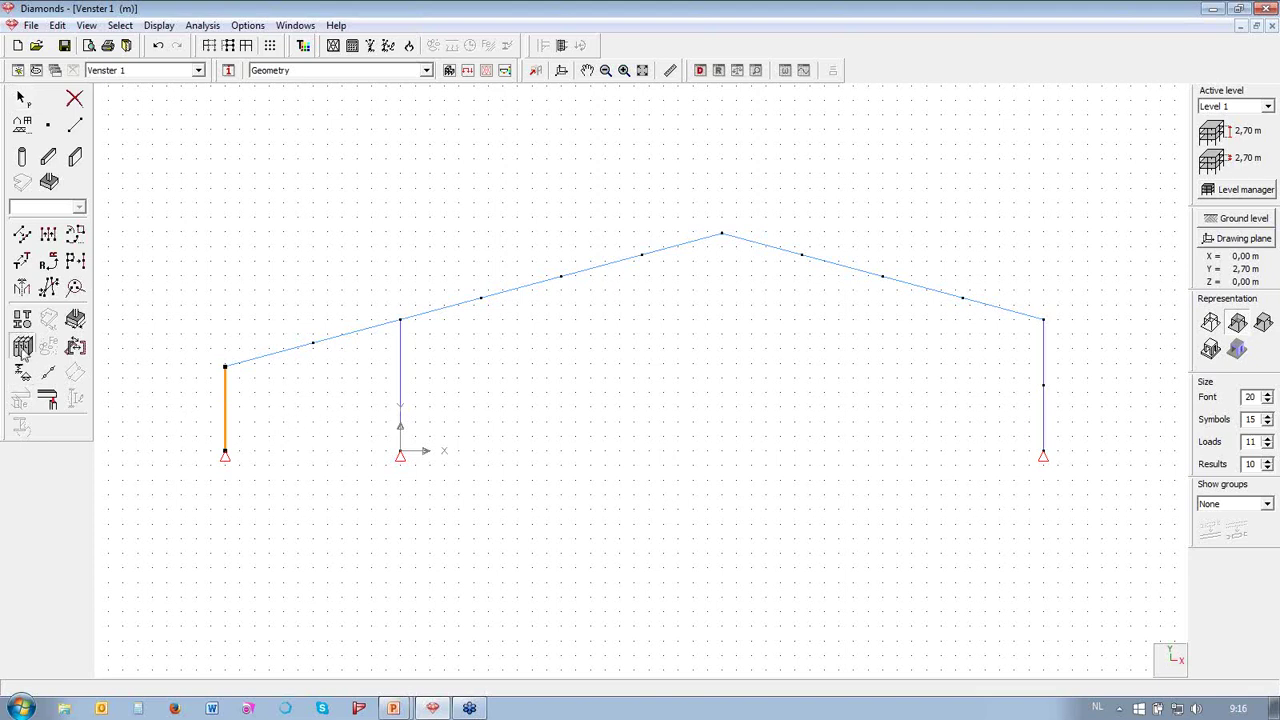
click(558, 266)
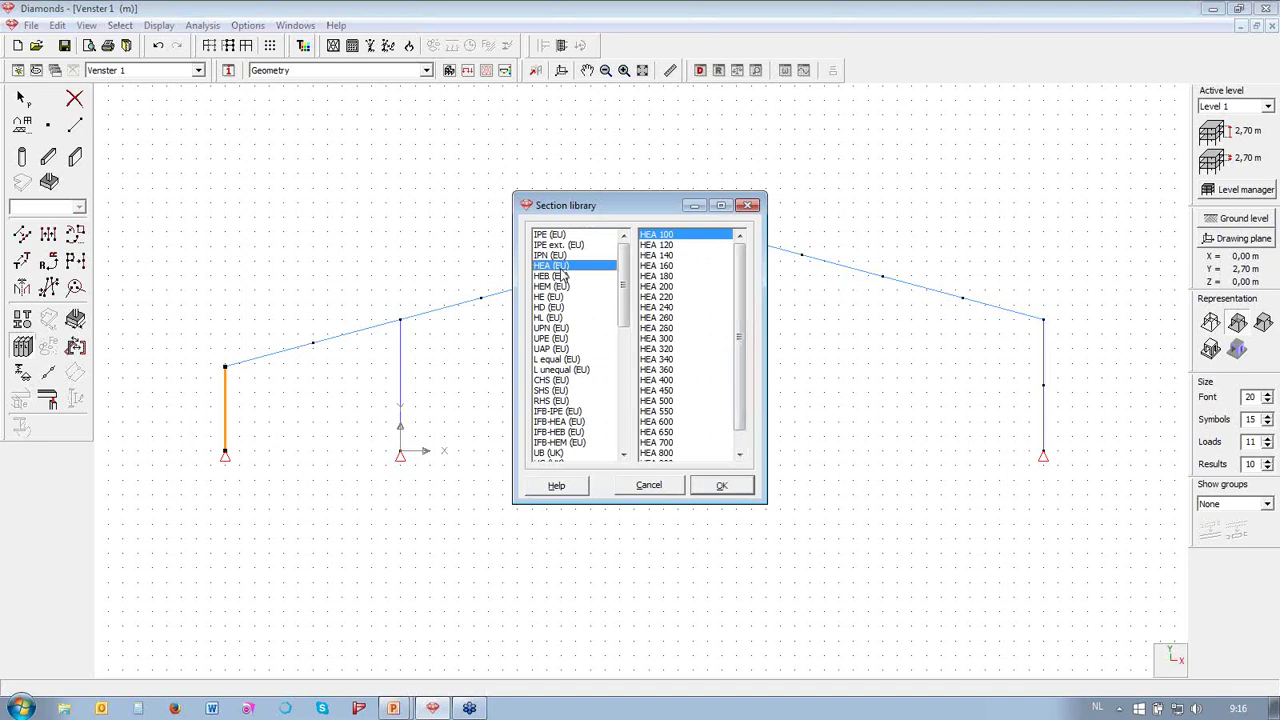
click(676, 277)
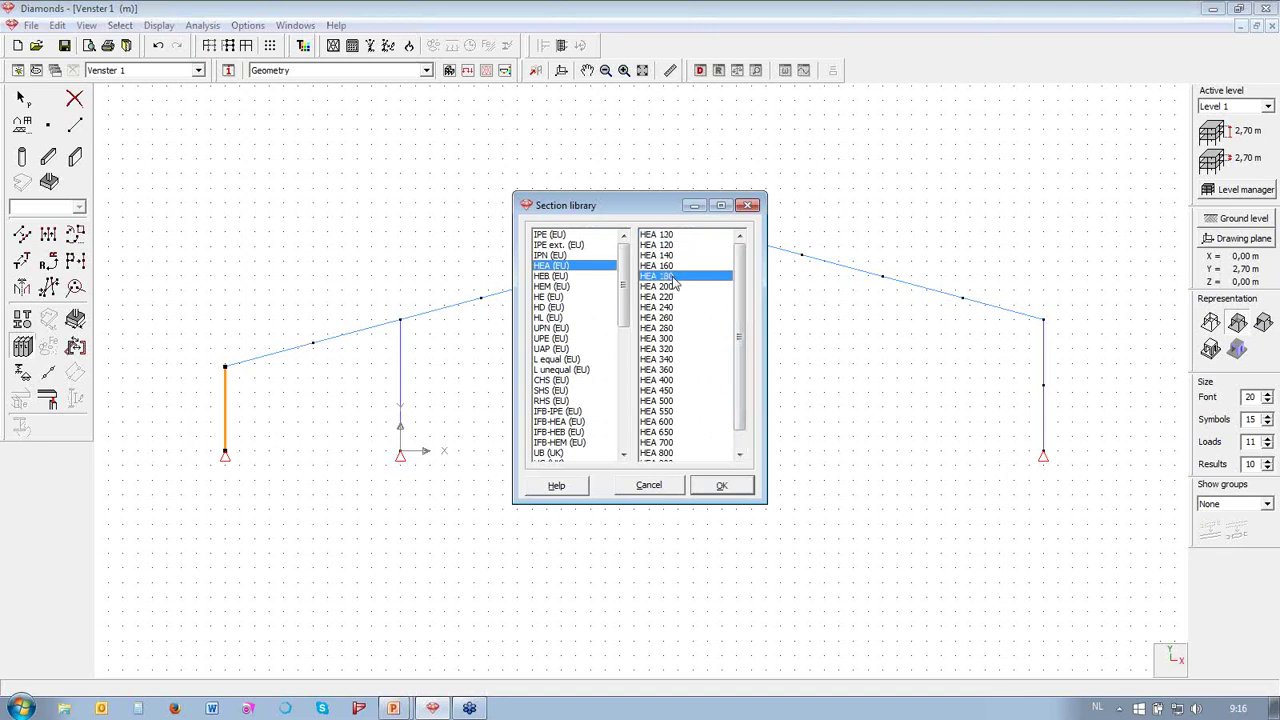
click(740, 490)
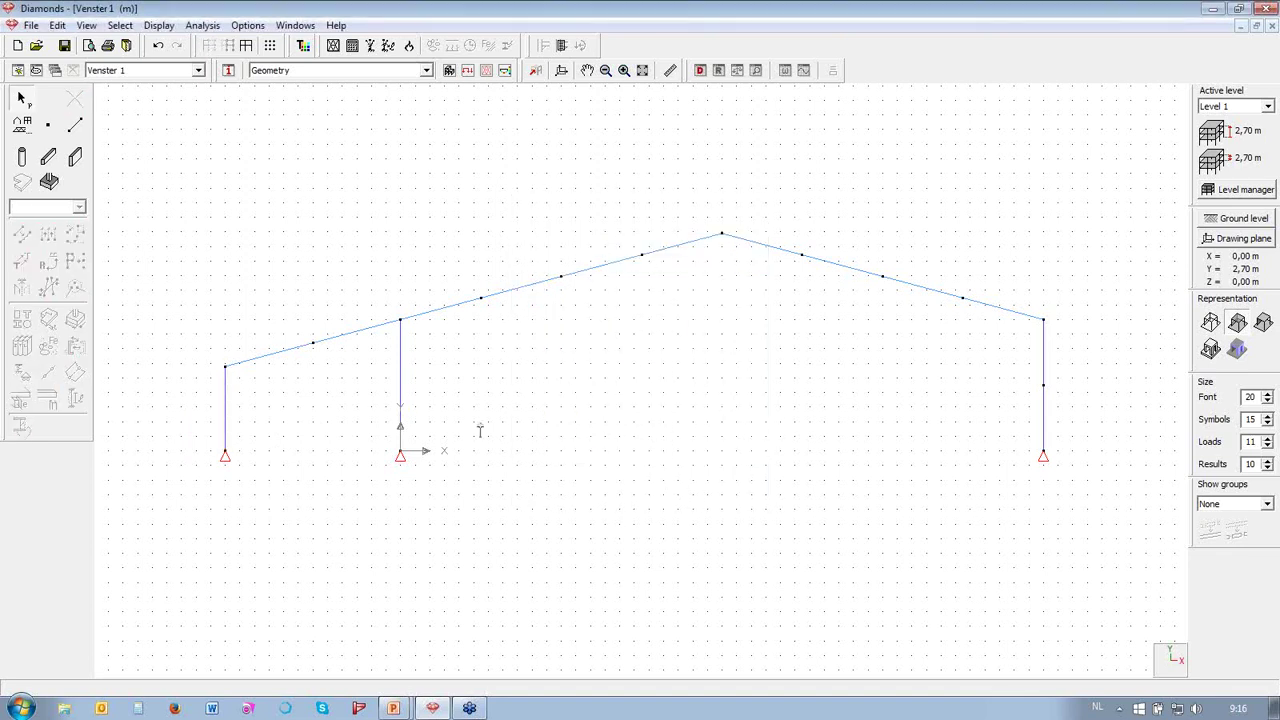
- Examine the frame in 3D with its sections rendered, including the right beam-to-column corner, and return to transparent surface mode
scroll(477, 429, down, 1)
scroll(571, 368, up, 2)
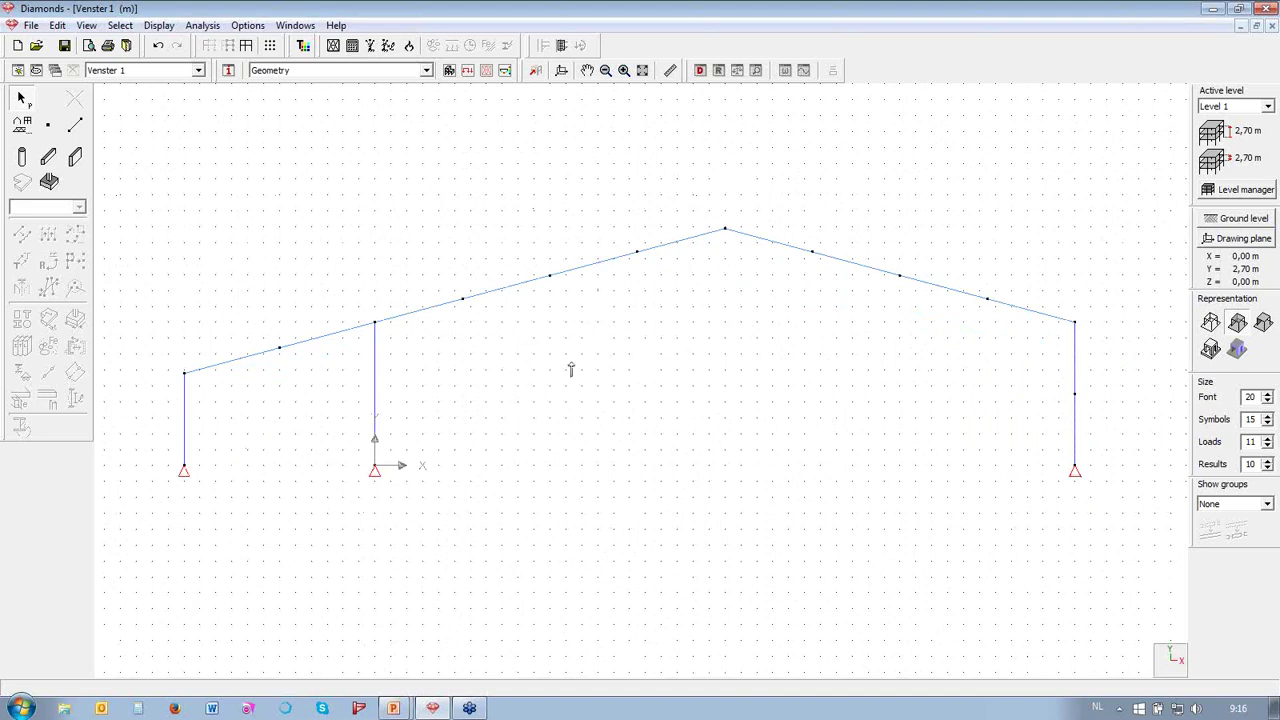
click(1238, 349)
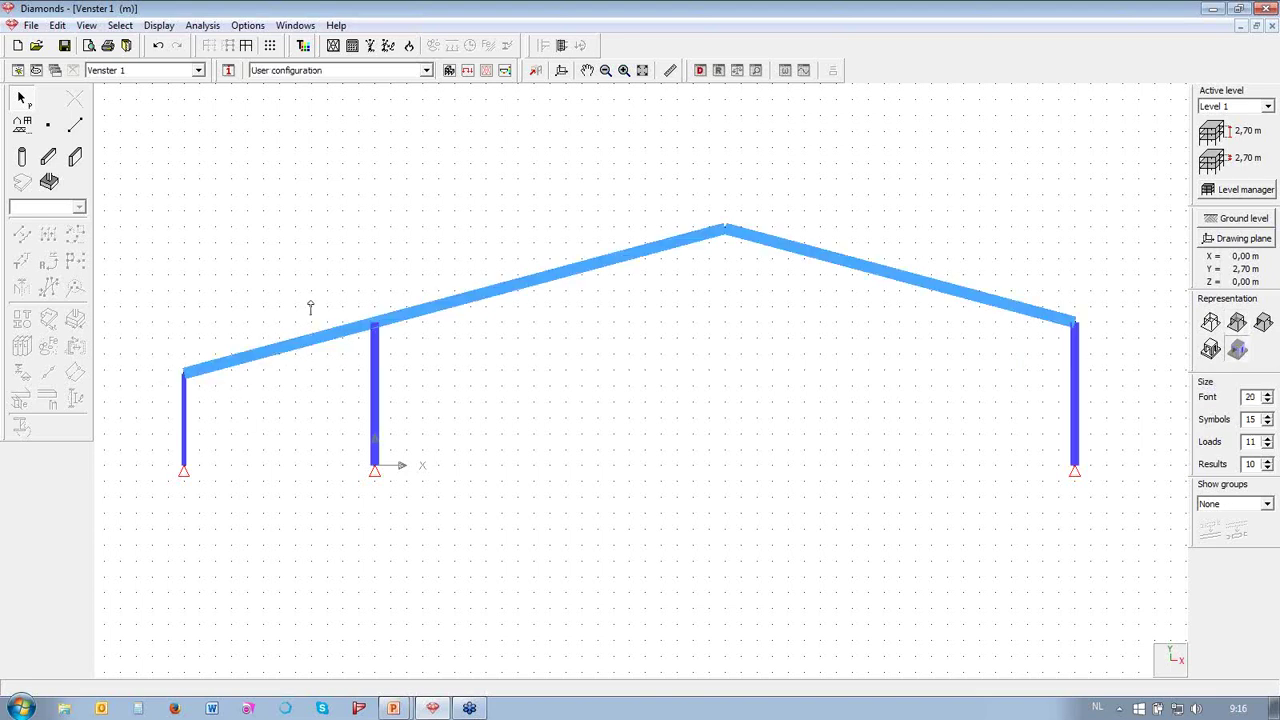
click(1176, 662)
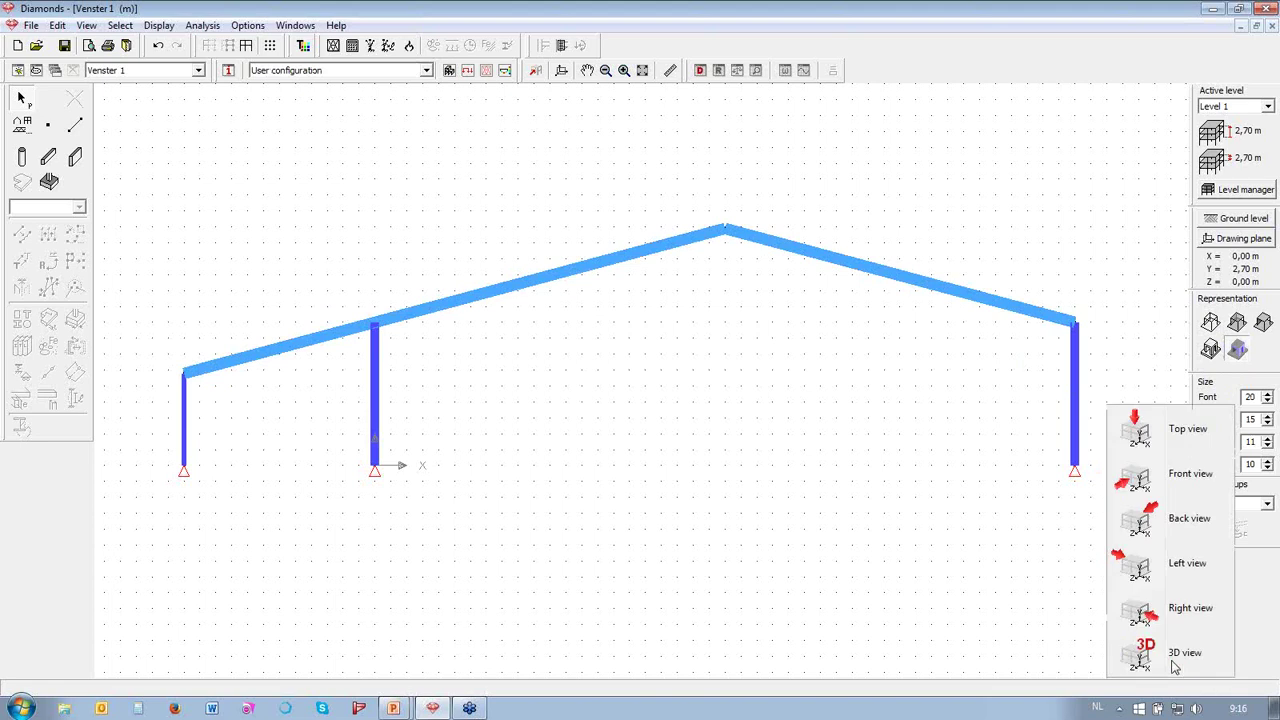
click(1150, 665)
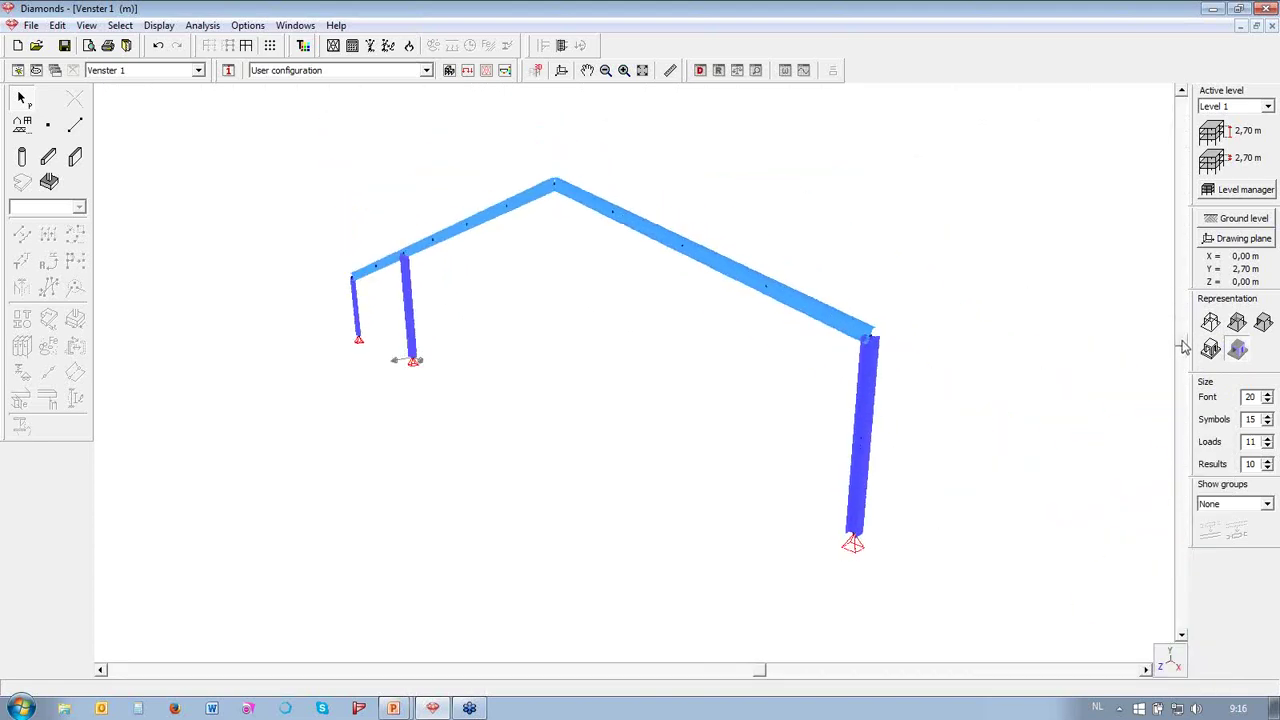
scroll(874, 316, up, 5)
scroll(872, 316, up, 2)
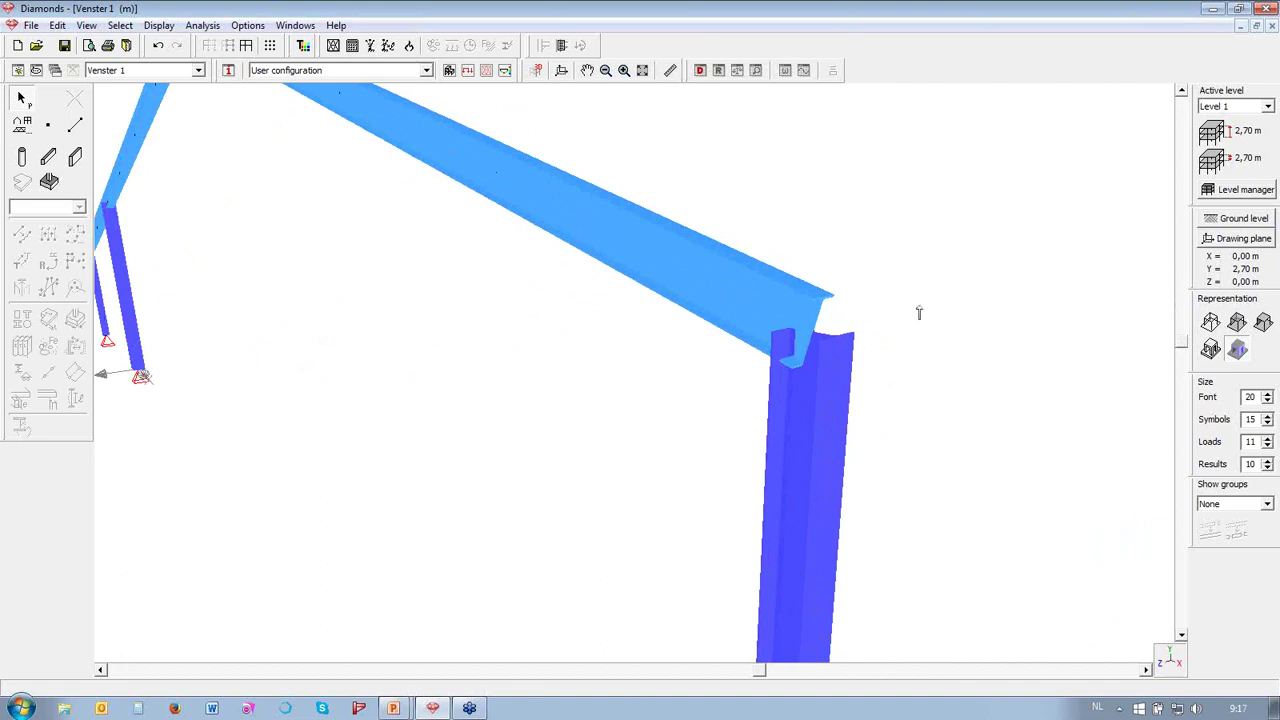
scroll(917, 309, down, 4)
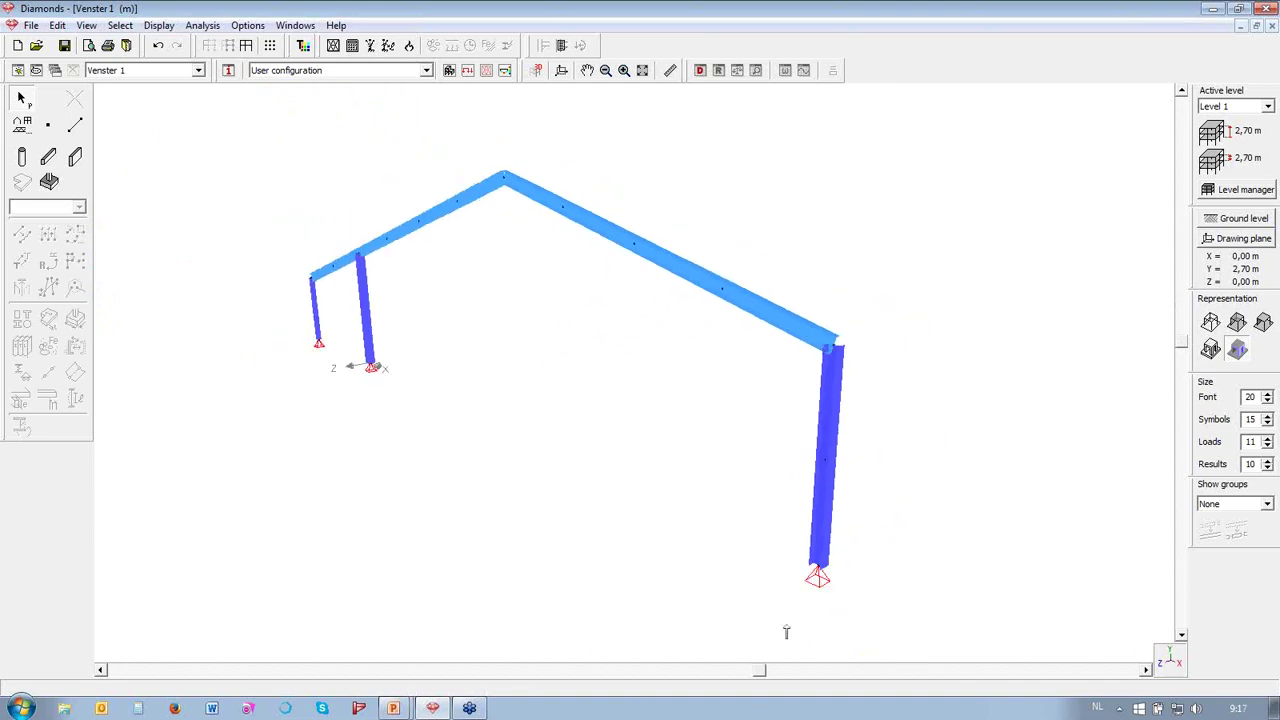
drag(754, 672, 743, 675)
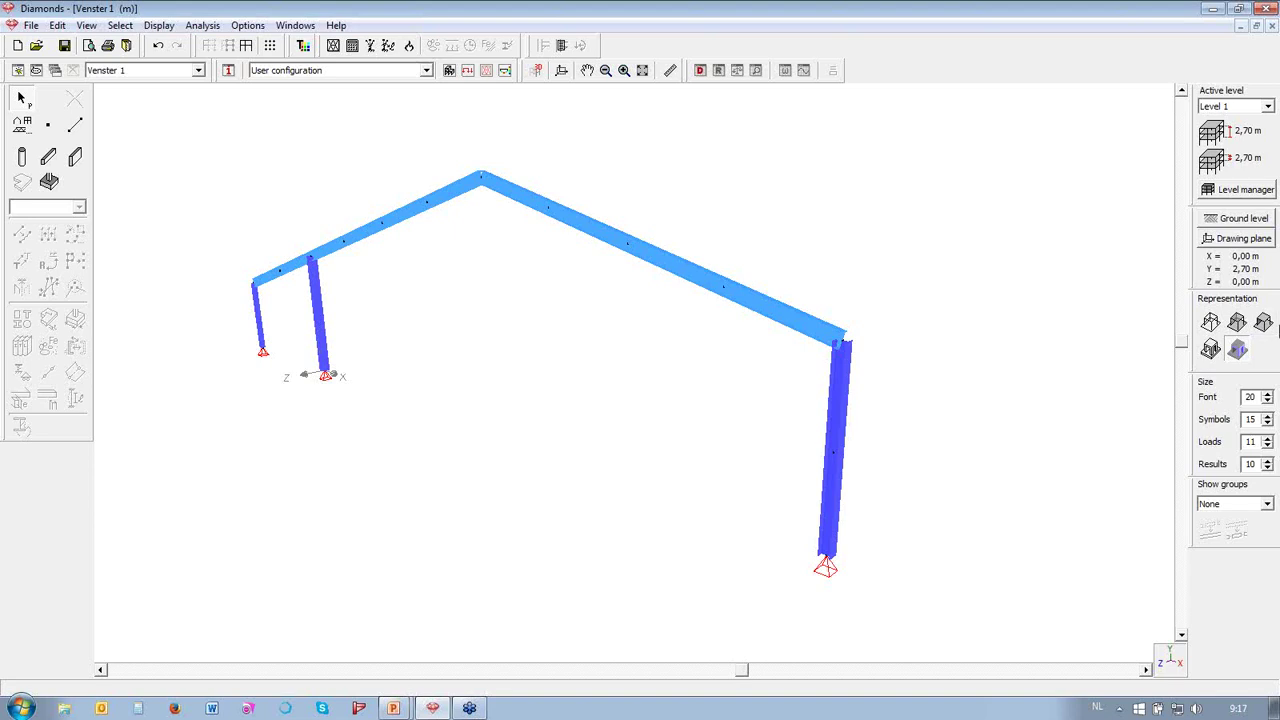
click(1239, 323)
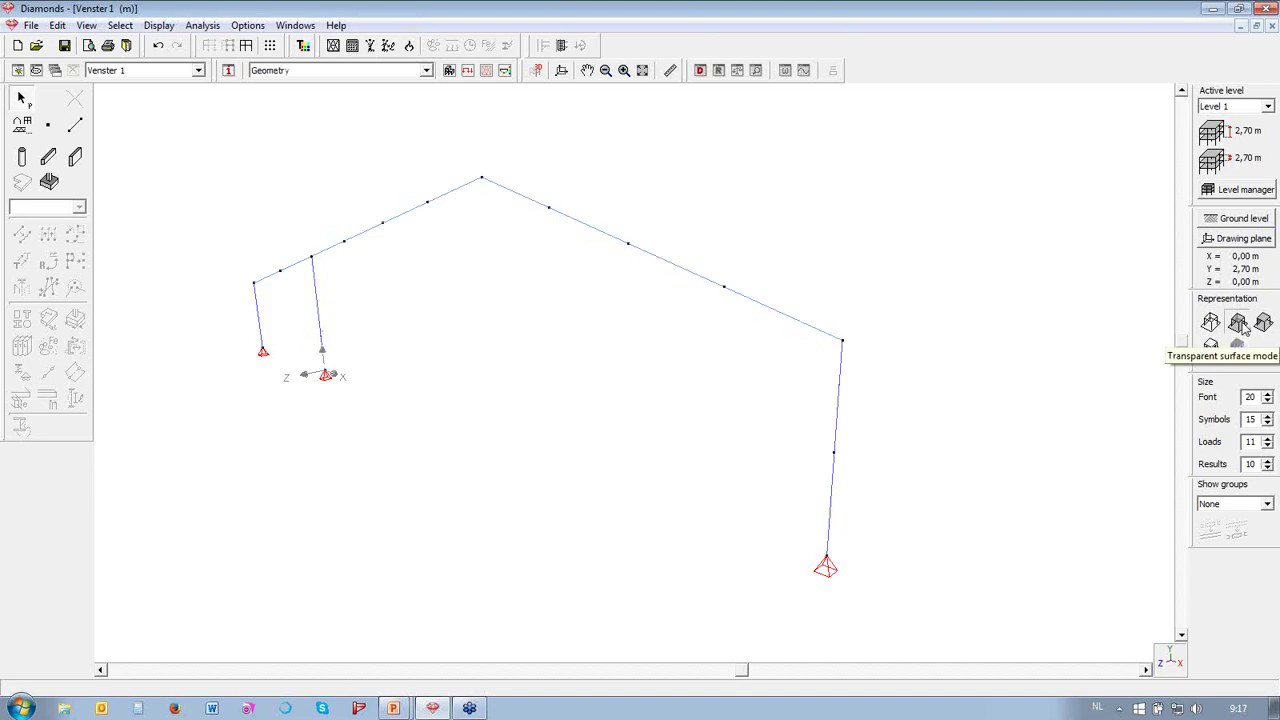
click(280, 270)
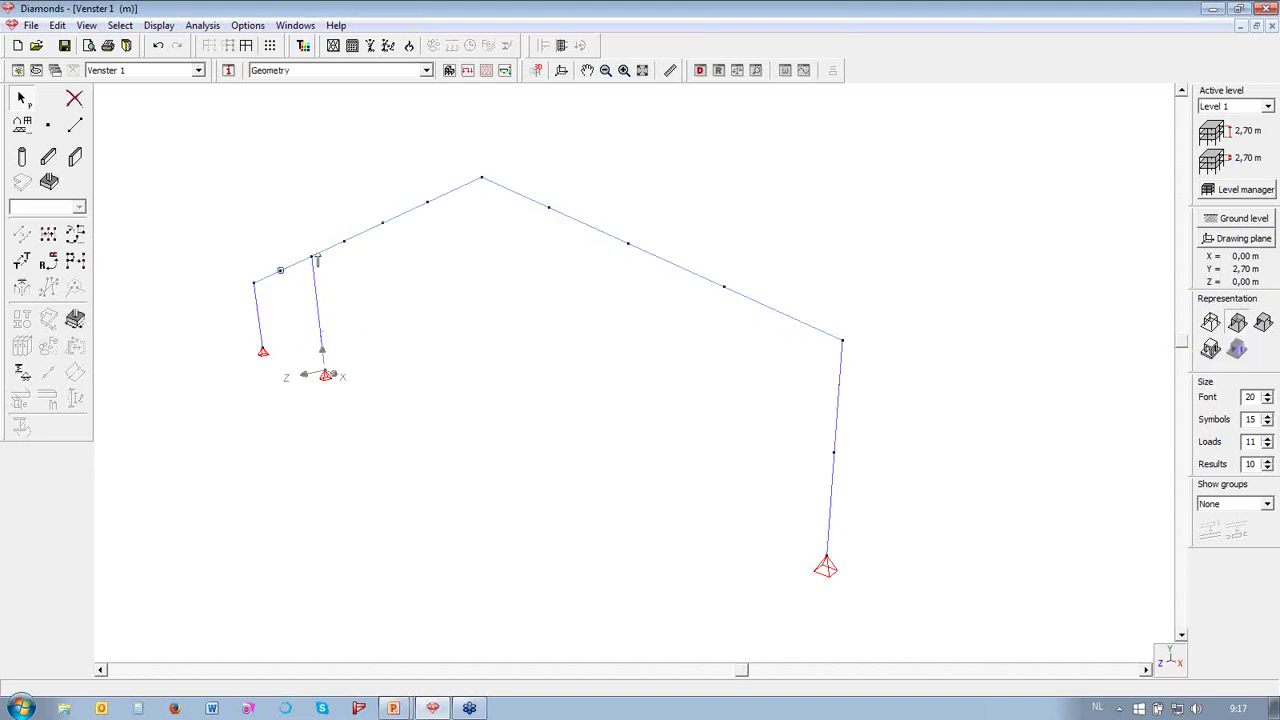
click(344, 241)
click(382, 222)
click(548, 208)
click(588, 226)
drag(392, 455, 508, 400)
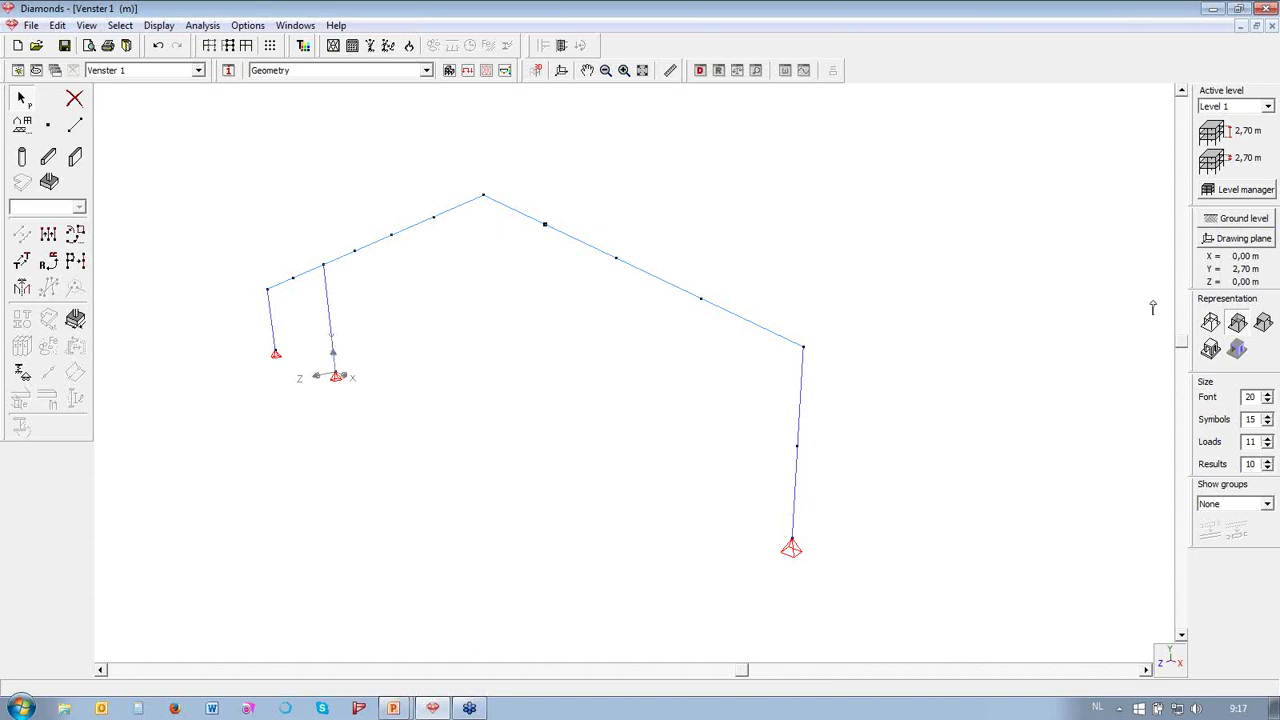
- Fix the Z displacement at all rafter nodes, including the ridge and column tops, and at the intermediate node of the right column
drag(1186, 350, 1182, 333)
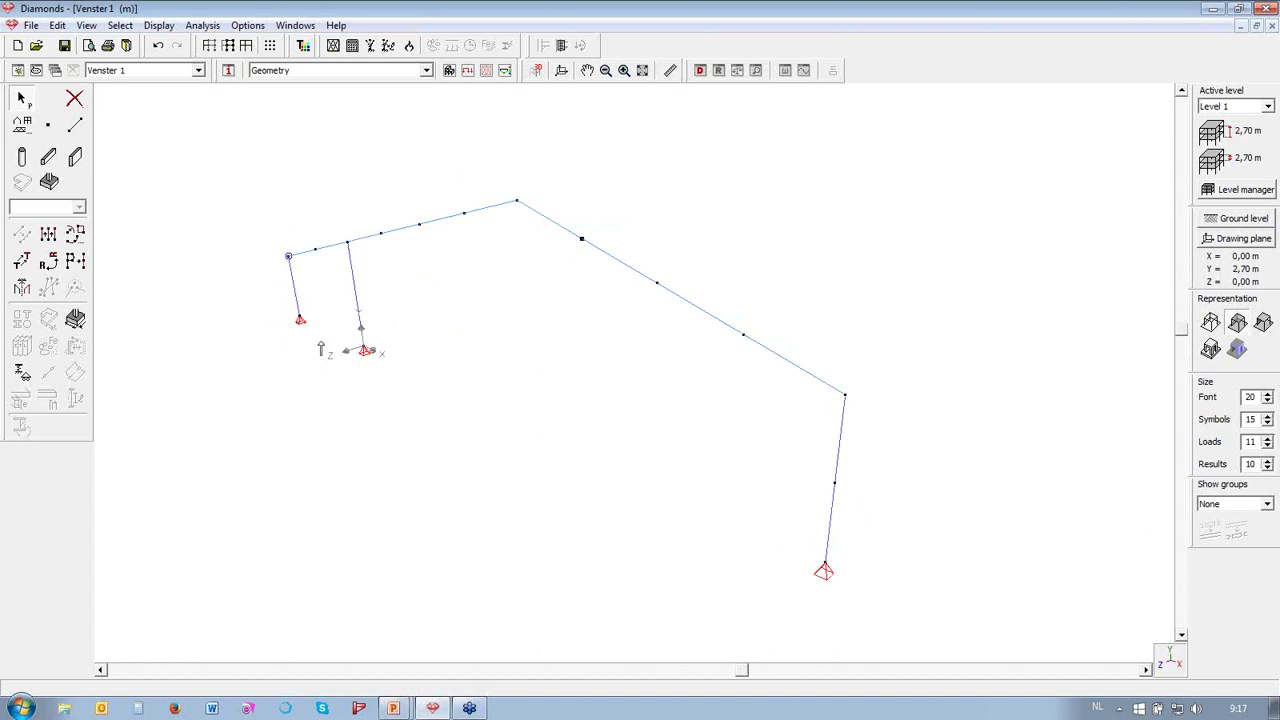
click(295, 259)
shift+click(316, 250)
shift+click(350, 243)
shift+click(383, 236)
shift+click(422, 228)
shift+click(524, 209)
shift+click(584, 242)
shift+click(741, 336)
shift+click(845, 397)
mouse_move(748, 670)
mouse_down()
mouse_move(766, 677)
mouse_move(750, 676)
mouse_up()
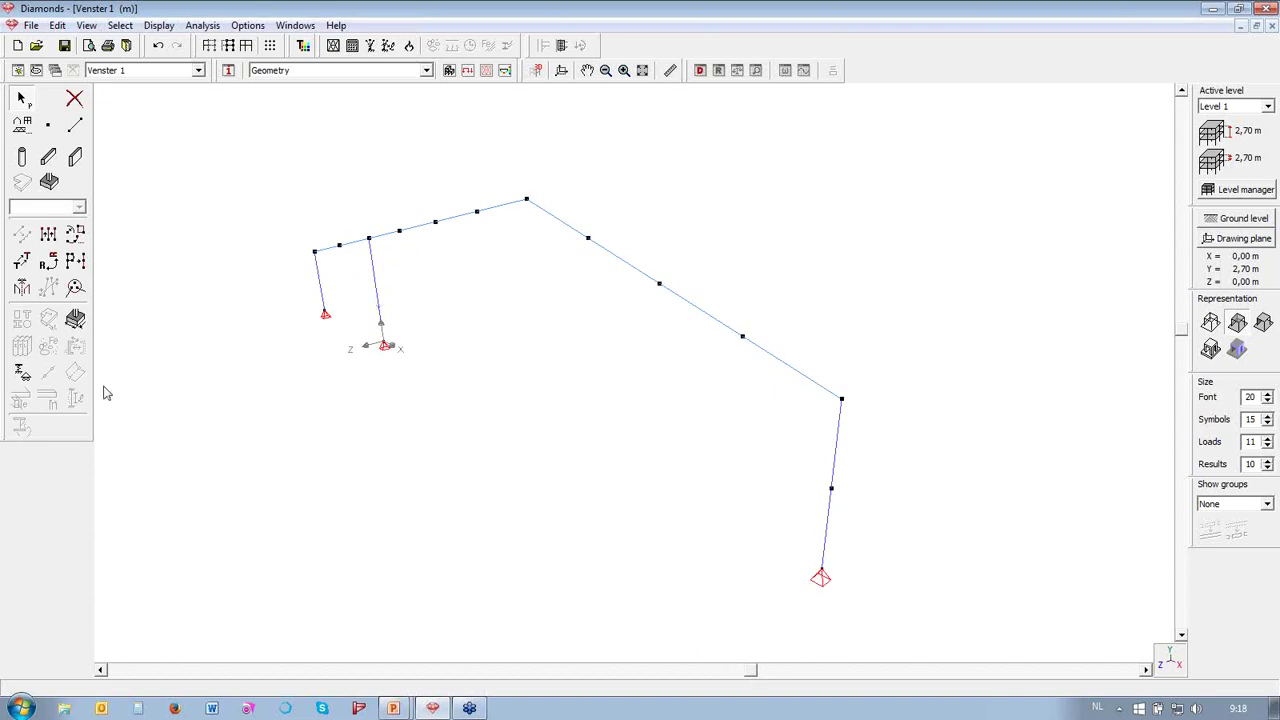
click(23, 376)
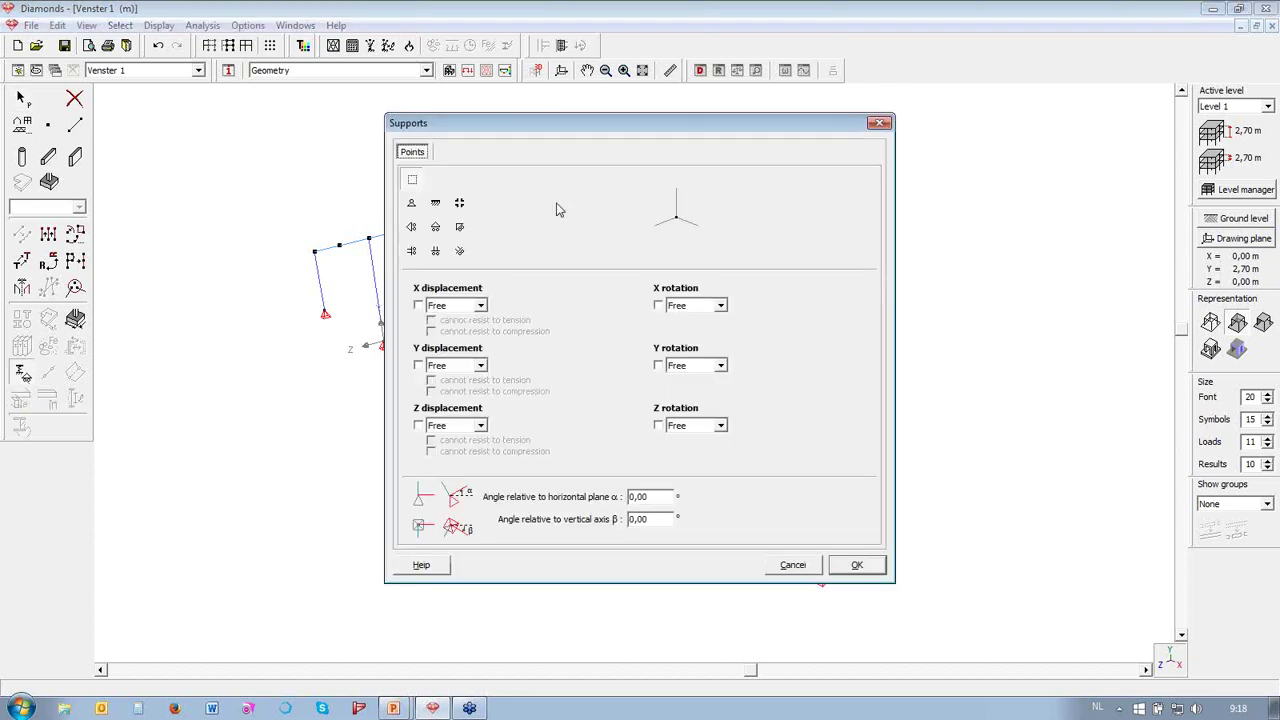
click(418, 425)
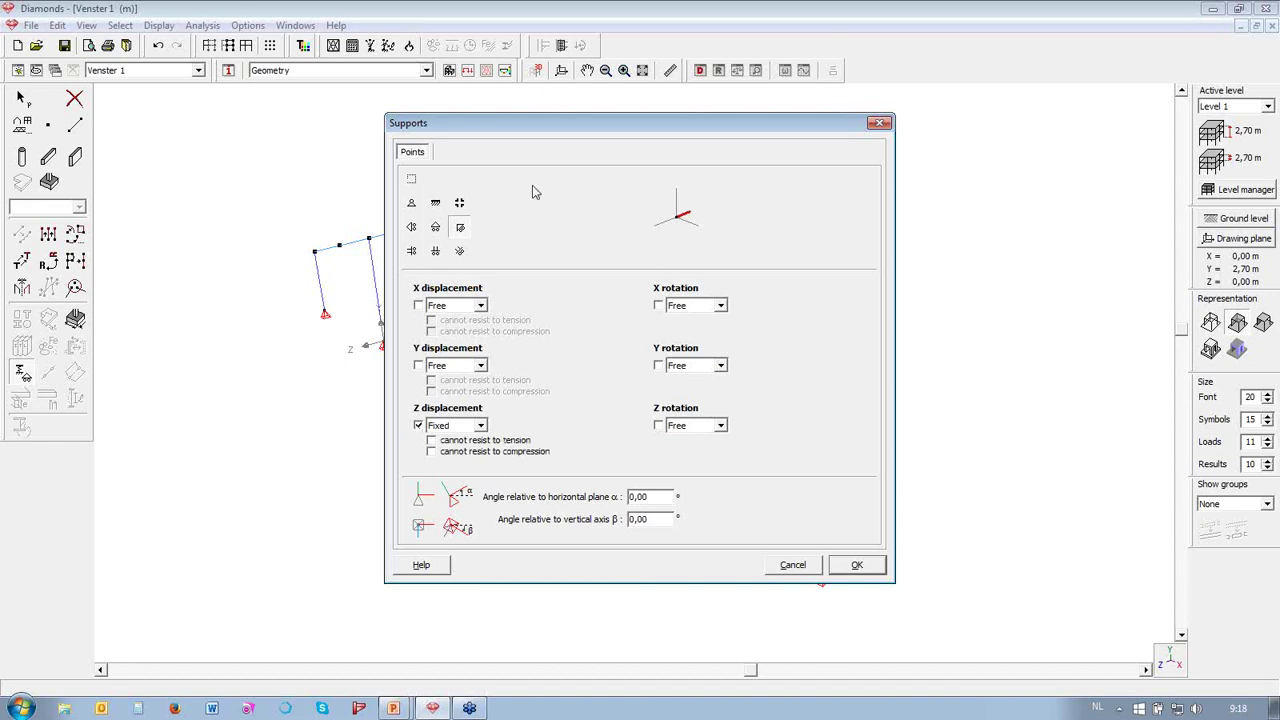
click(870, 566)
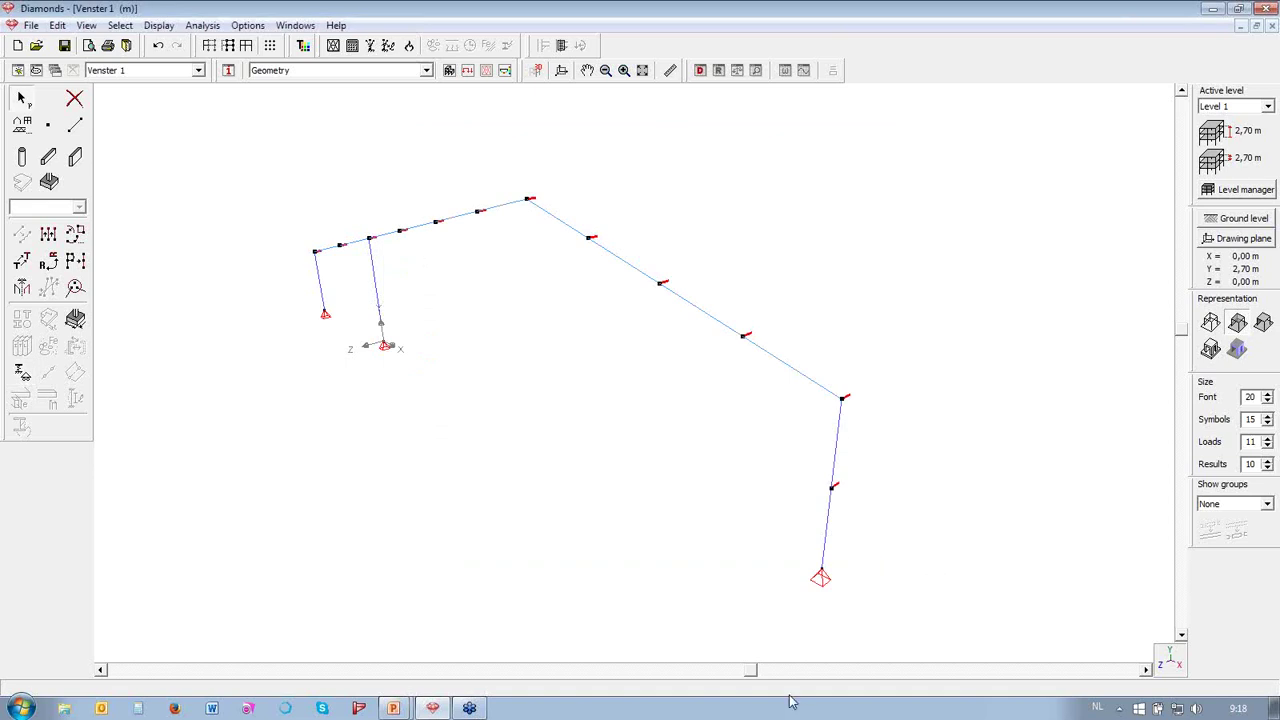
drag(751, 671, 830, 670)
drag(768, 637, 739, 639)
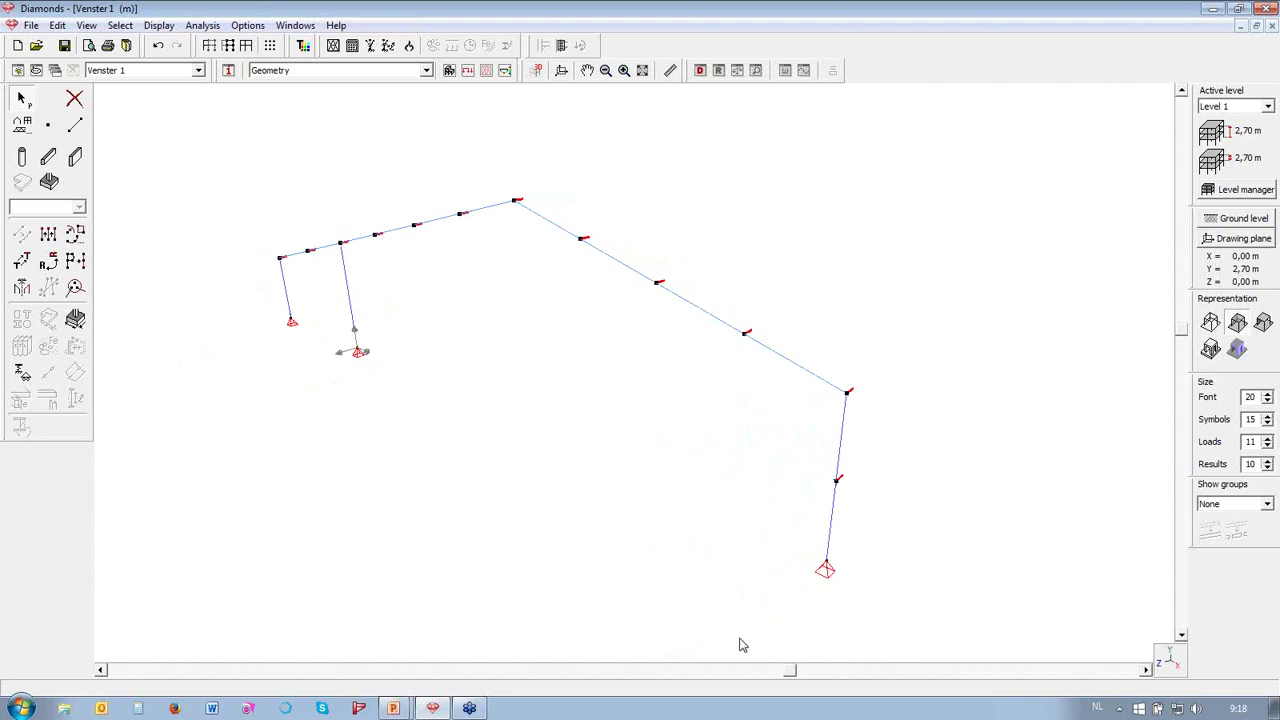
scroll(697, 224, up, 5)
scroll(747, 220, down, 5)
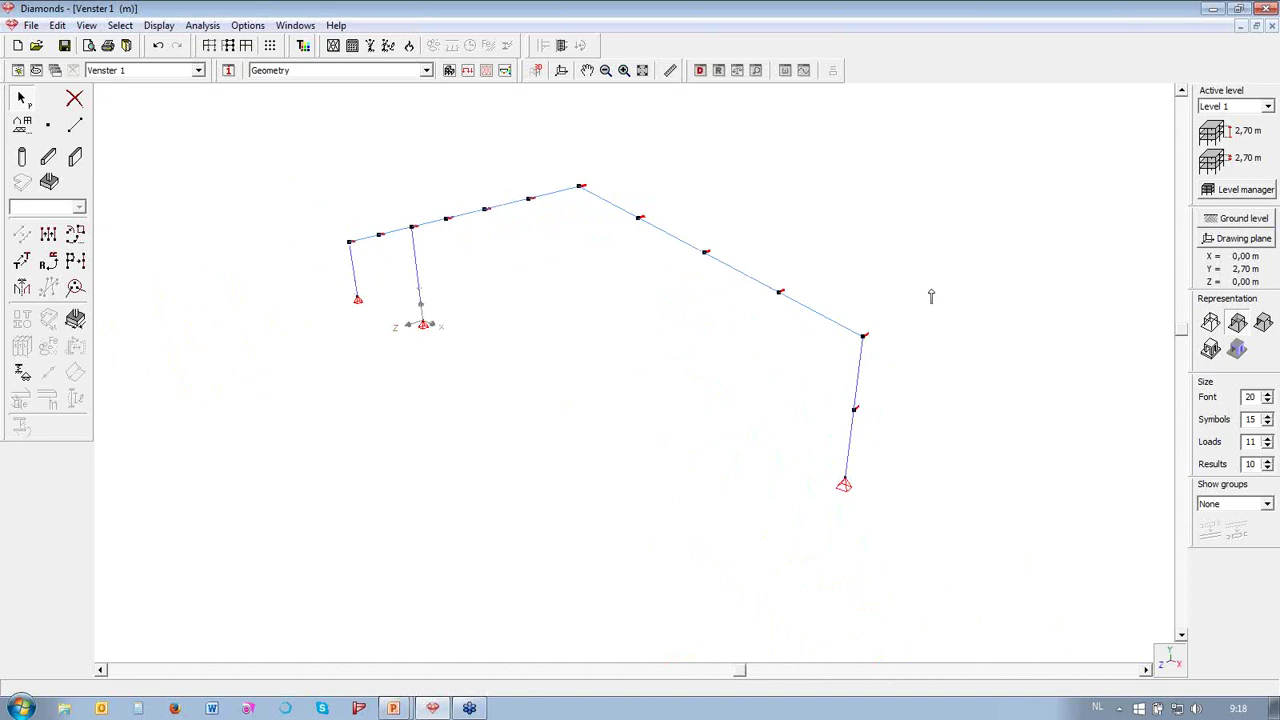
- In front view, add end haunches 1 m long with height z'<0 of 0,4 m to the rafter segments left of the ridge and at the right column
click(1171, 662)
click(1170, 518)
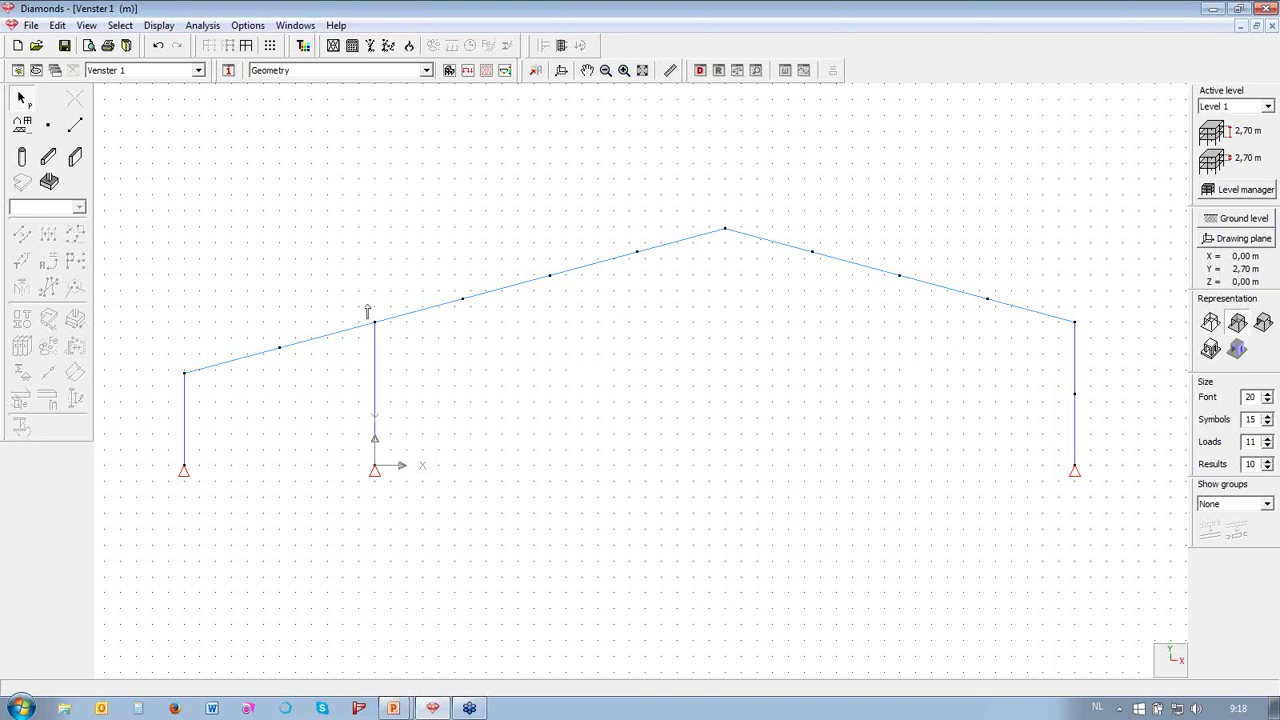
click(1035, 312)
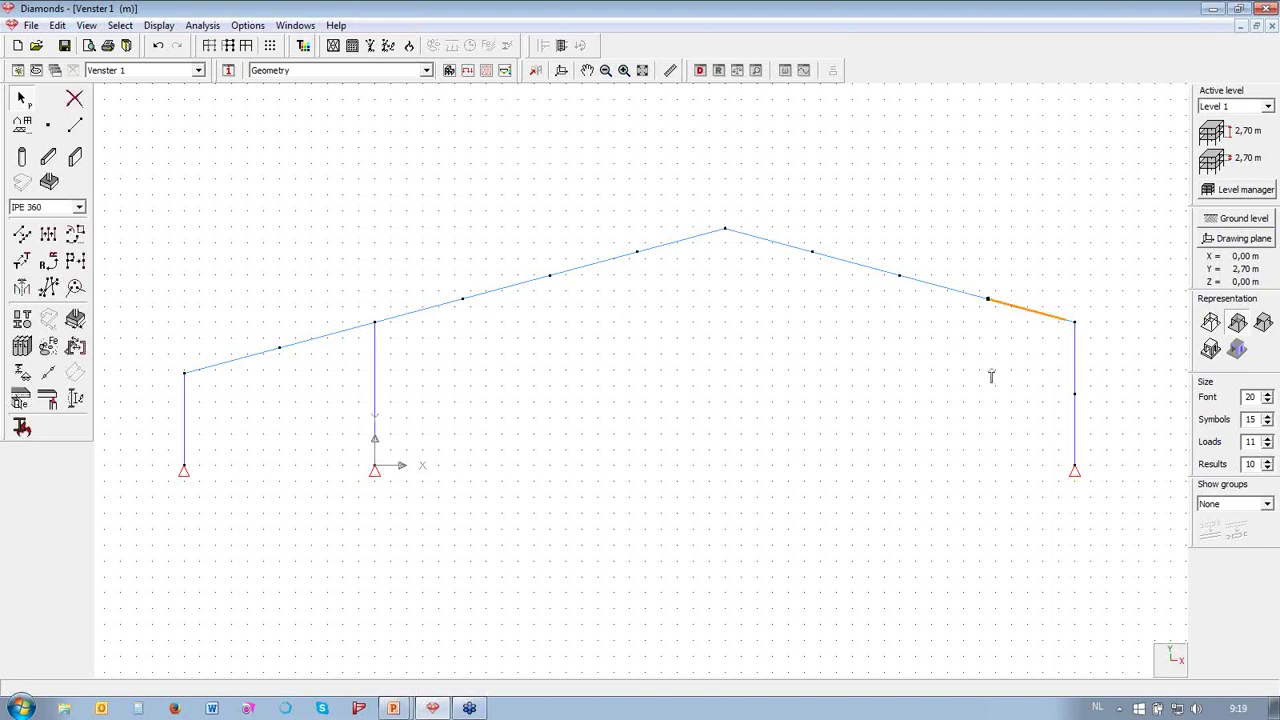
click(690, 240)
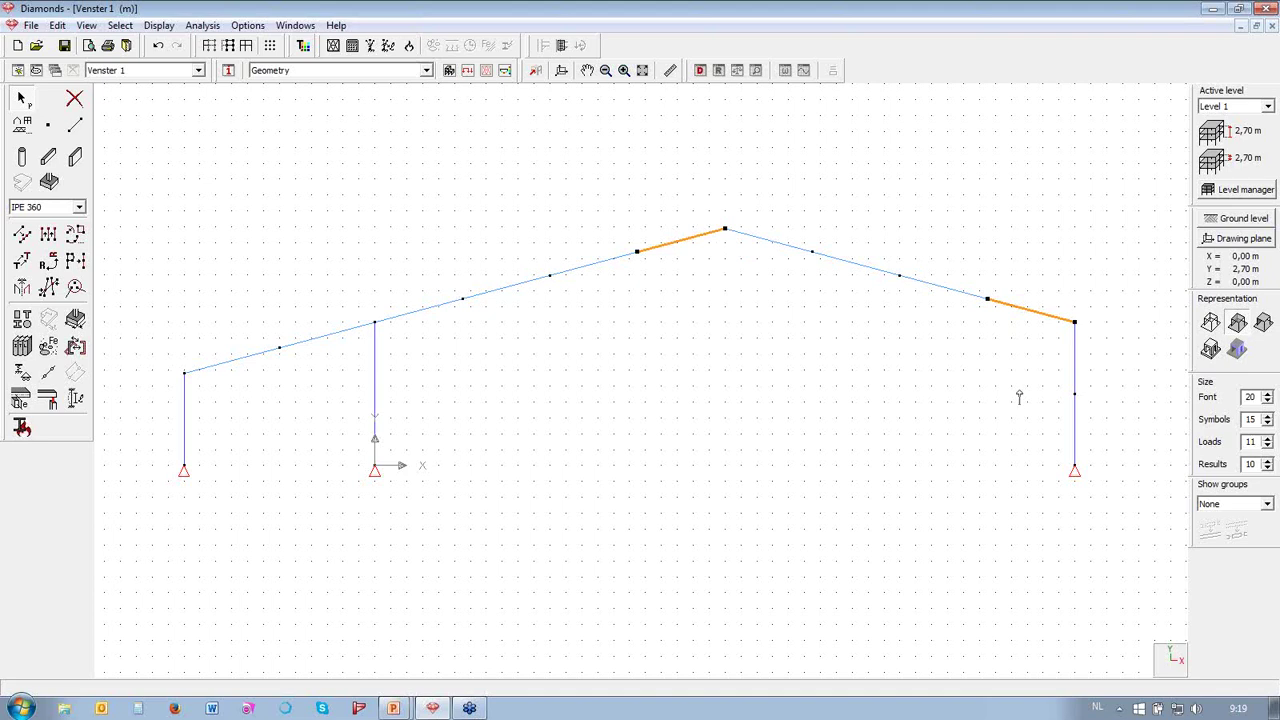
click(48, 380)
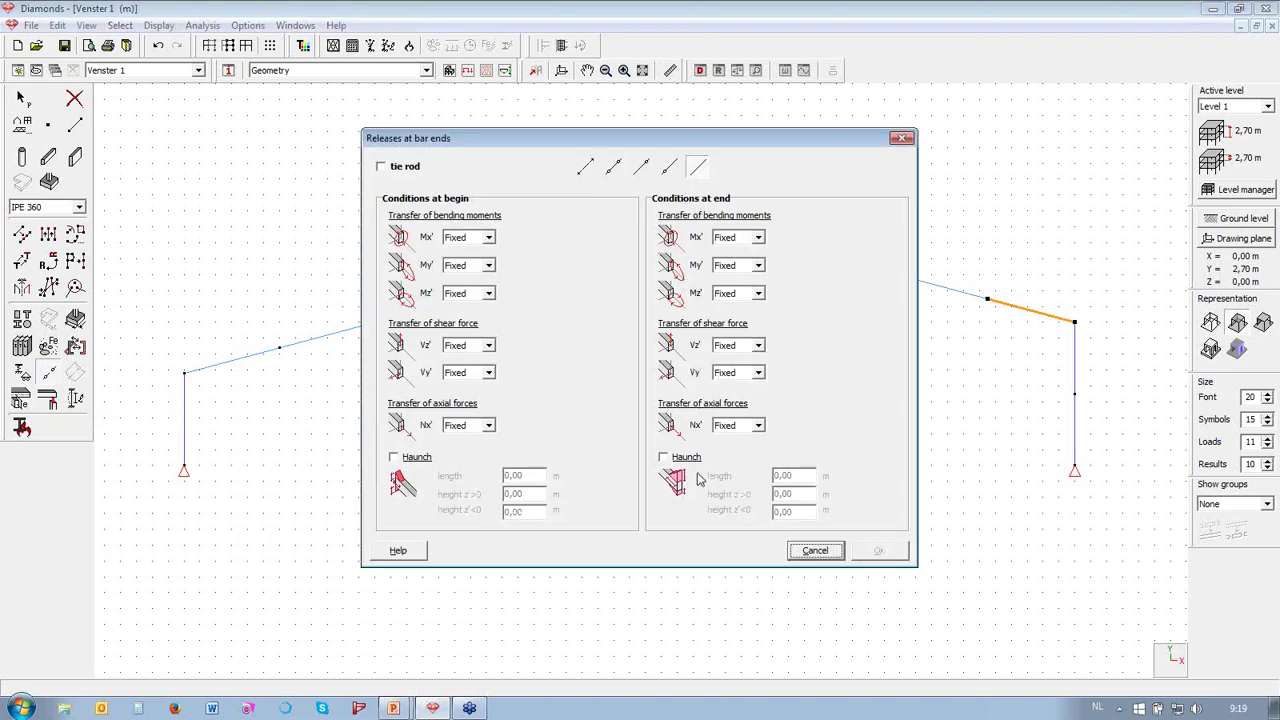
click(663, 457)
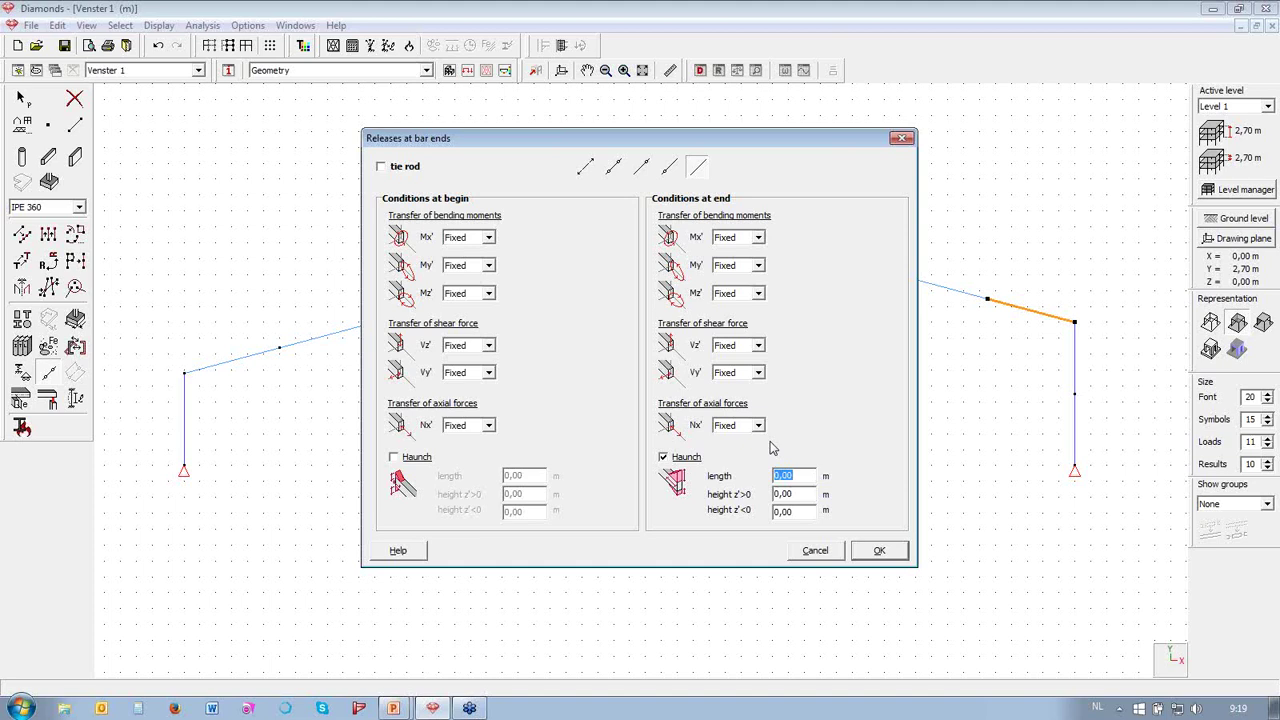
text(1)
click(810, 514)
text(0,4)
click(894, 556)
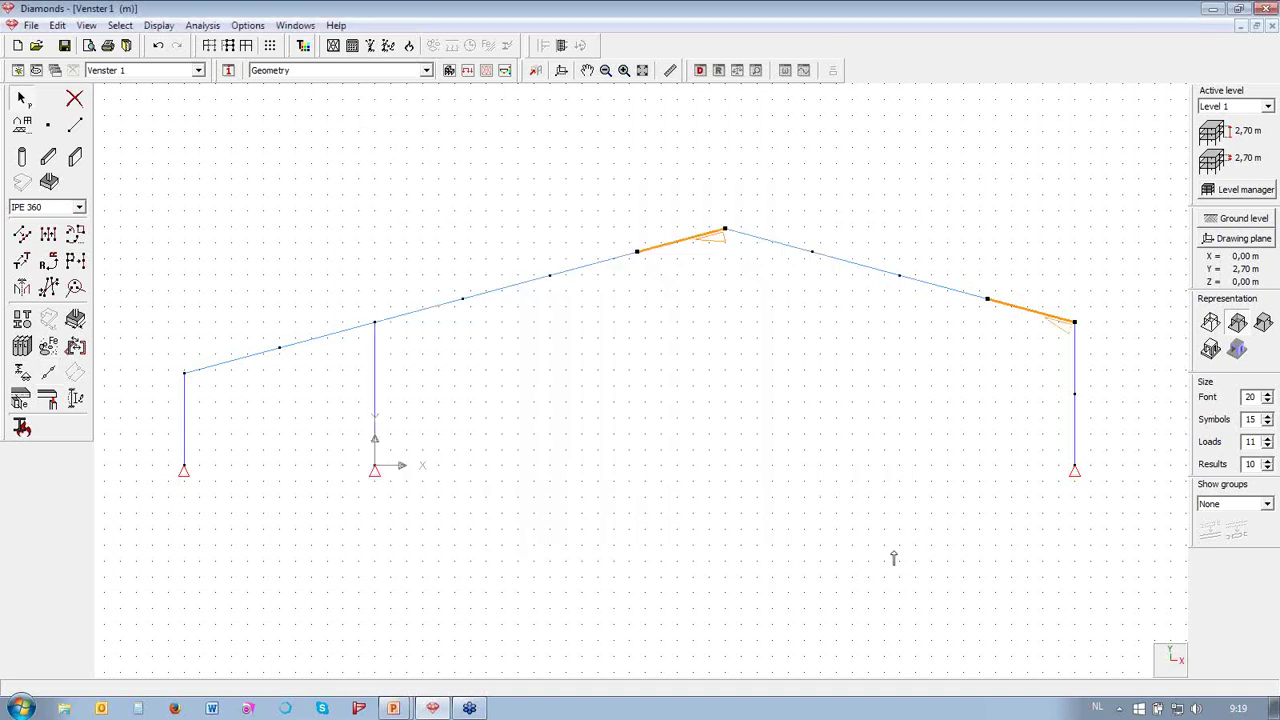
- Add begin haunches 1 m long with height z'<0 of 0.4 m to the rafter segments right of the ridge and at the inner left column
click(747, 236)
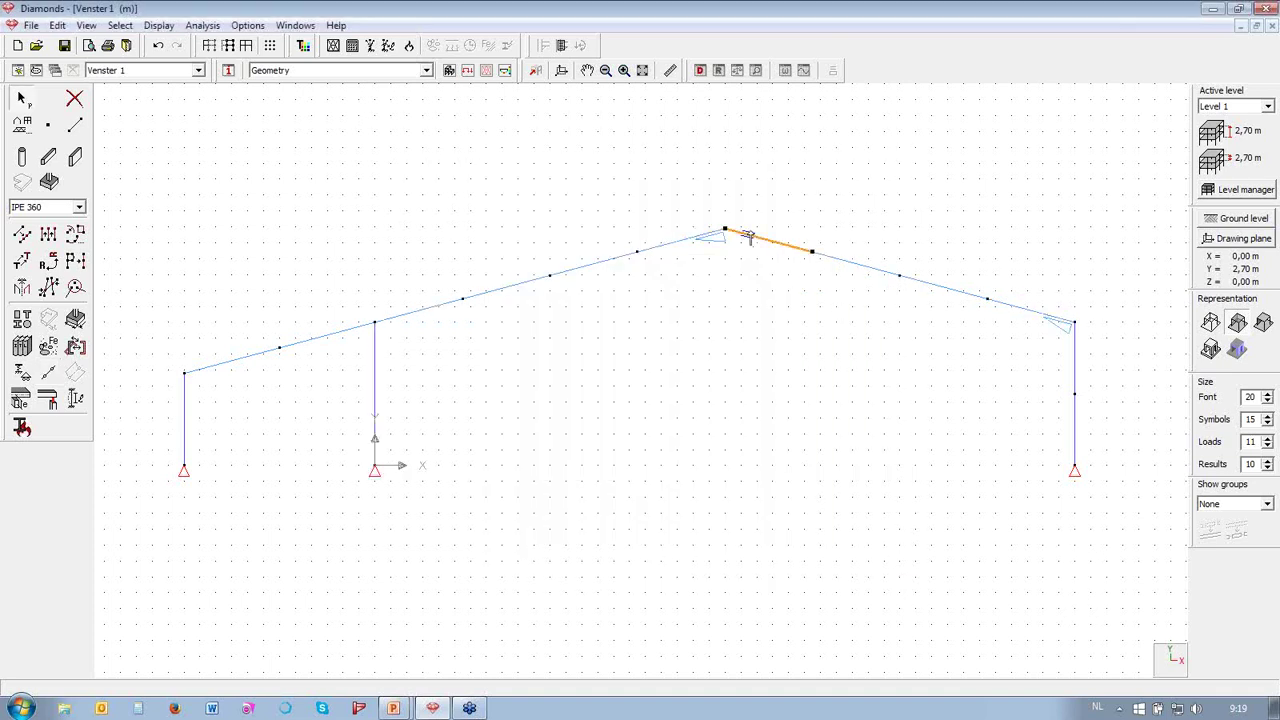
shift+click(396, 317)
click(48, 372)
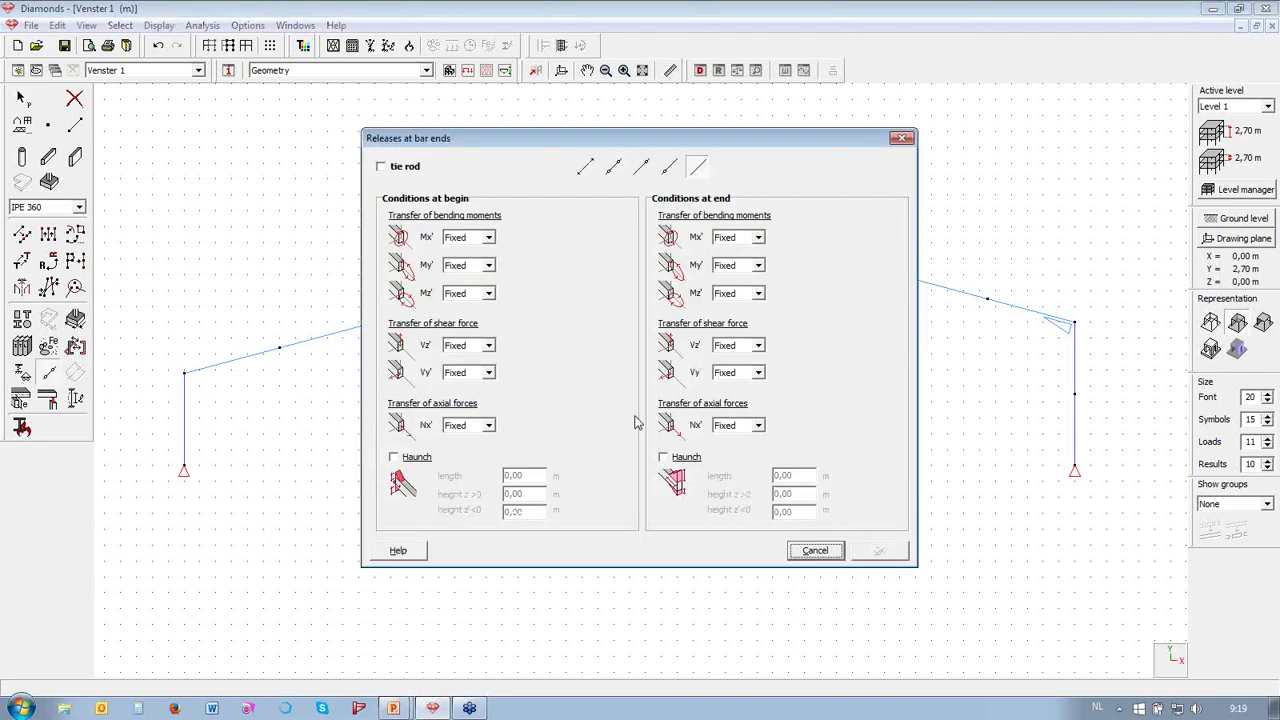
click(400, 458)
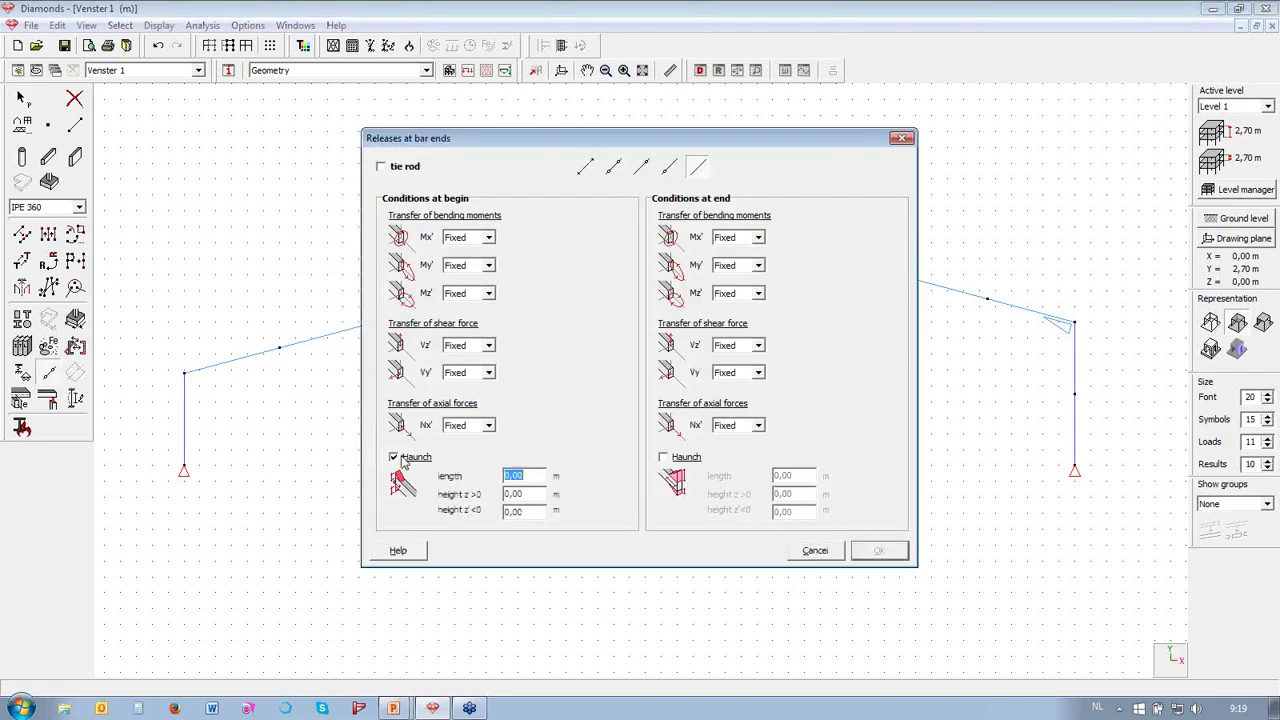
text(1)
key(Tab)
key(Tab)
text(0.4)
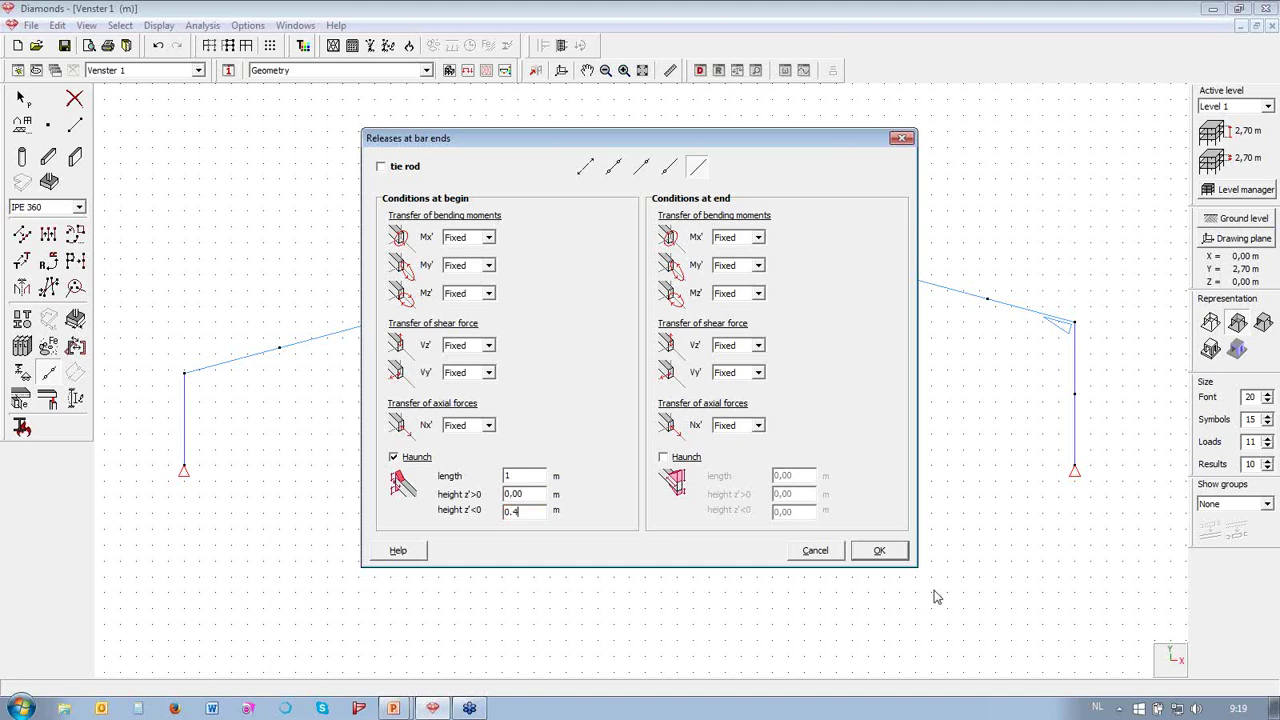
click(895, 552)
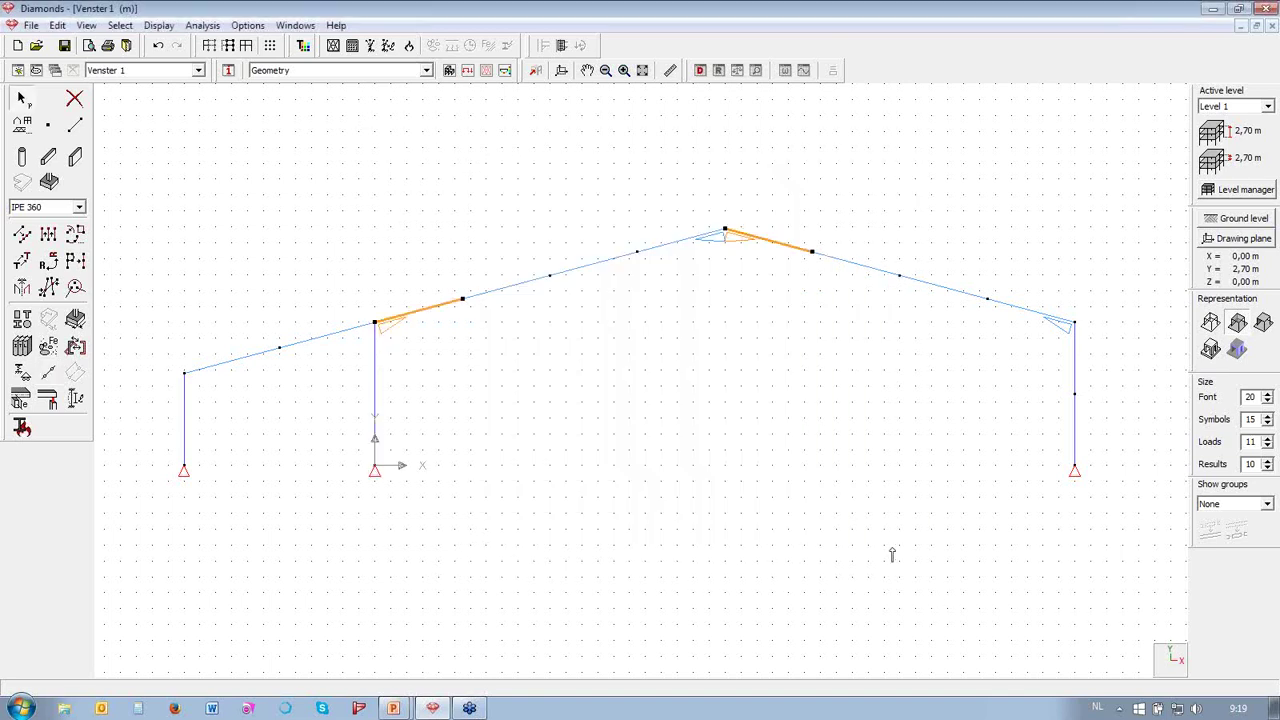
- Render the frame's sections and inspect the haunches at the ridge and columns in a 3D view
click(743, 446)
scroll(742, 447, down, 1)
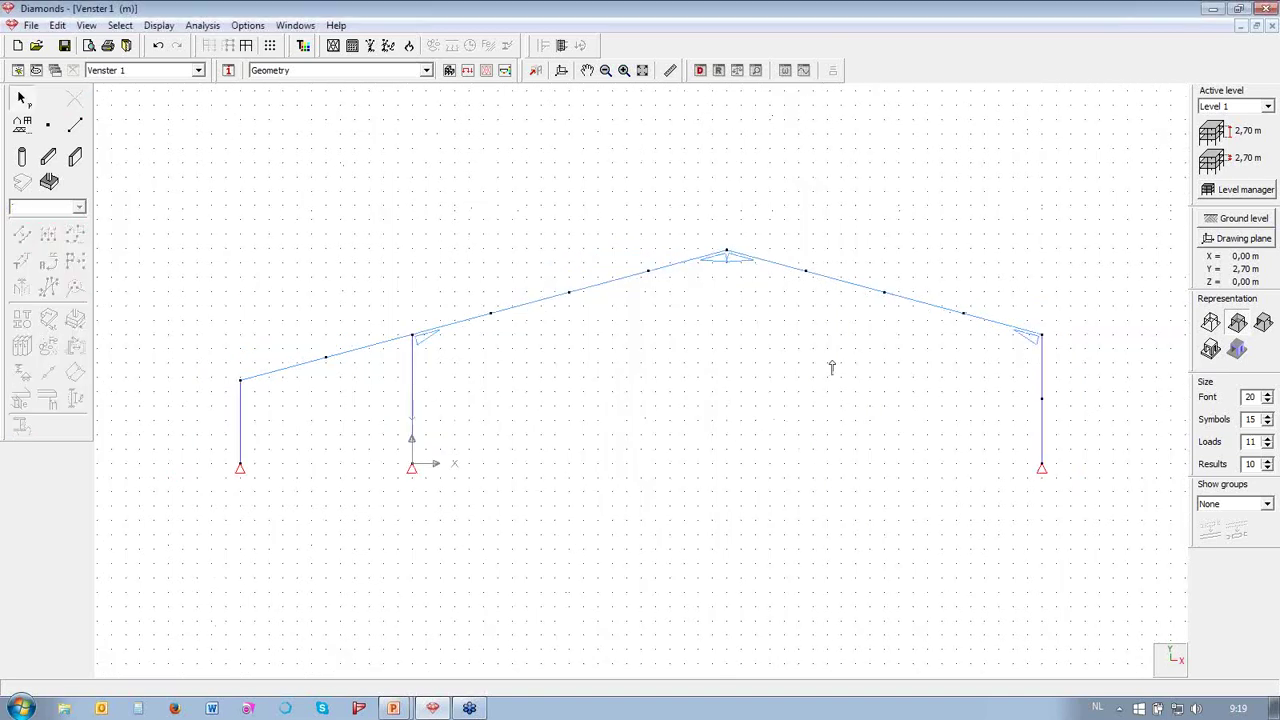
scroll(1090, 338, up, 2)
scroll(1090, 338, up, 2)
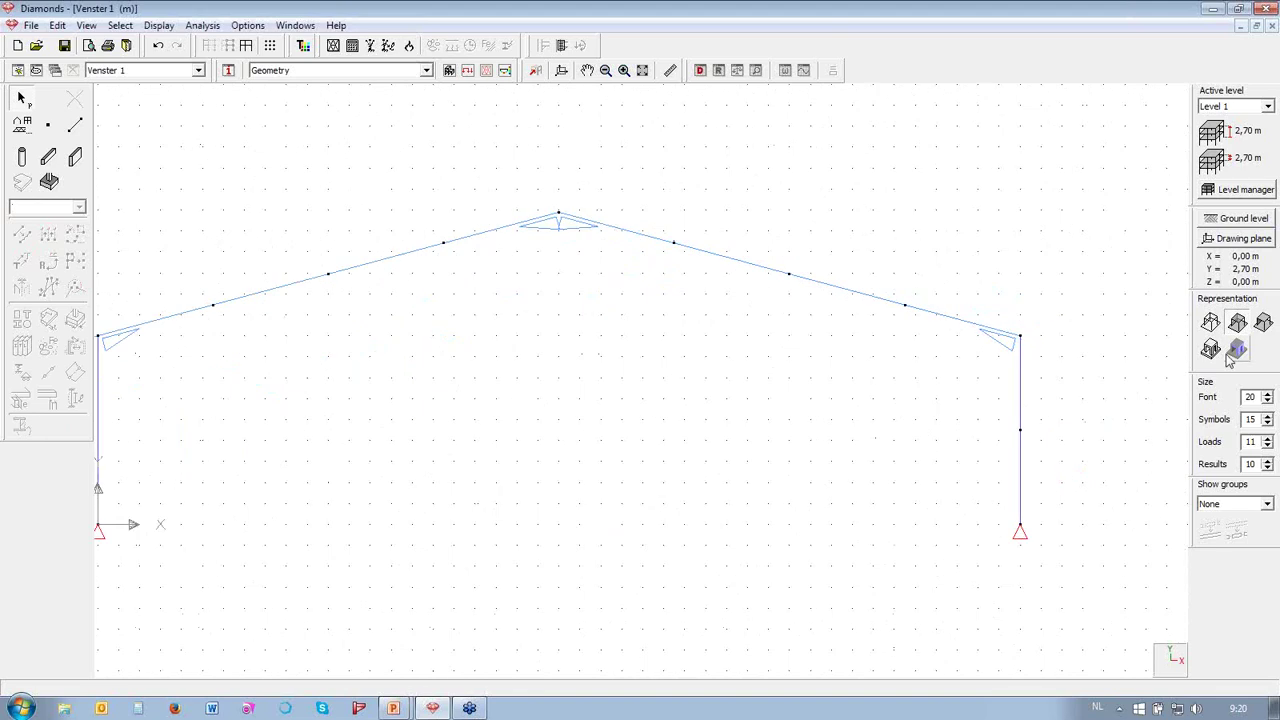
click(1237, 321)
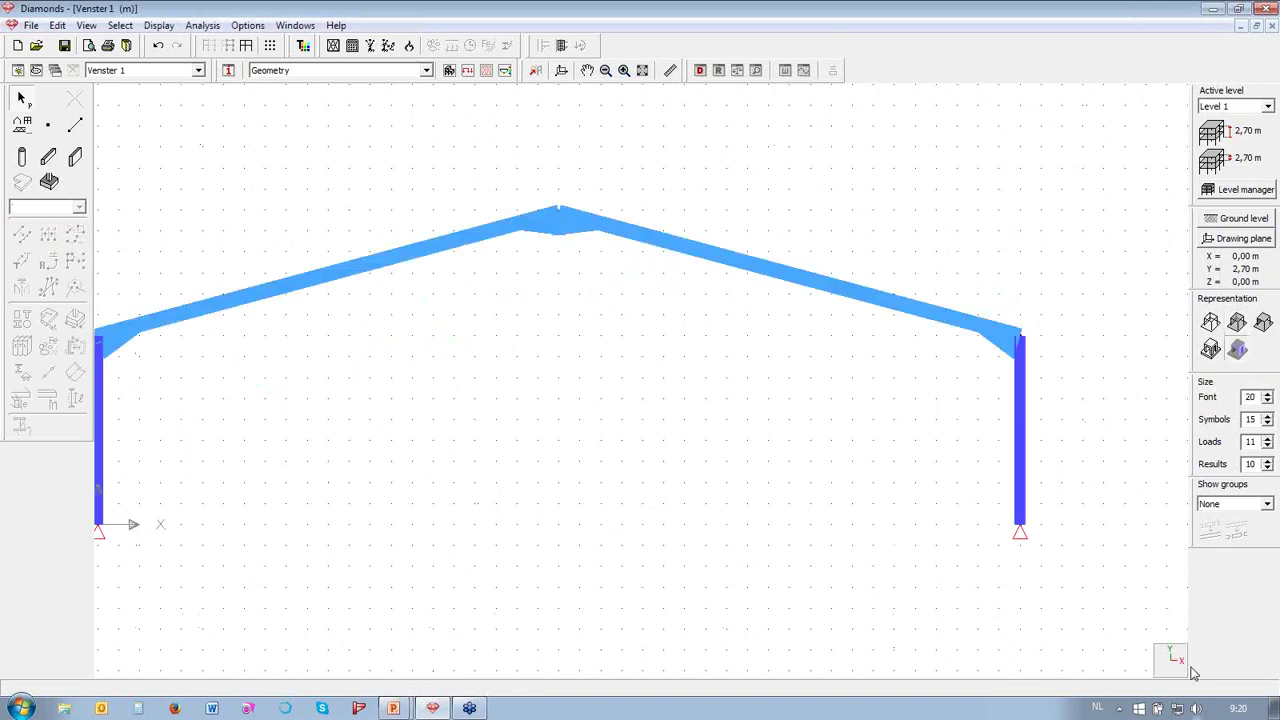
drag(1166, 660, 724, 513)
scroll(724, 513, up, 2)
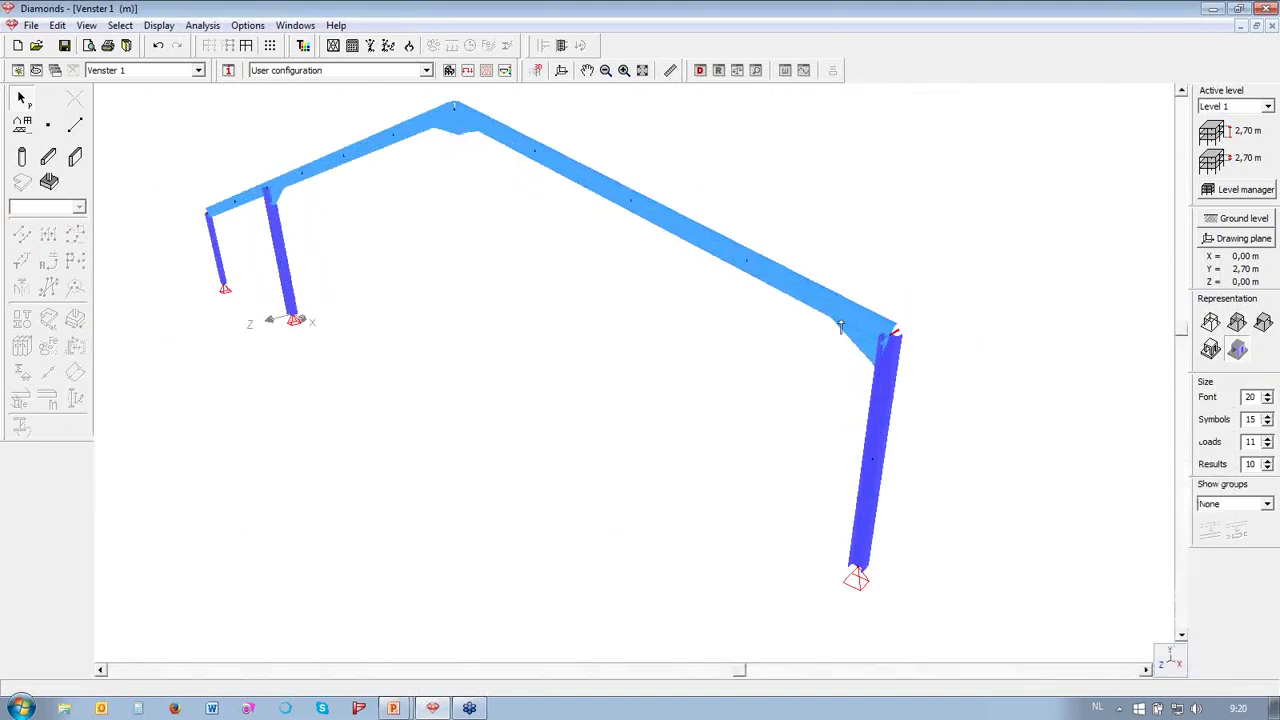
- Isolate the haunched rafter segment at the right column and examine its haunch profile up close
click(857, 312)
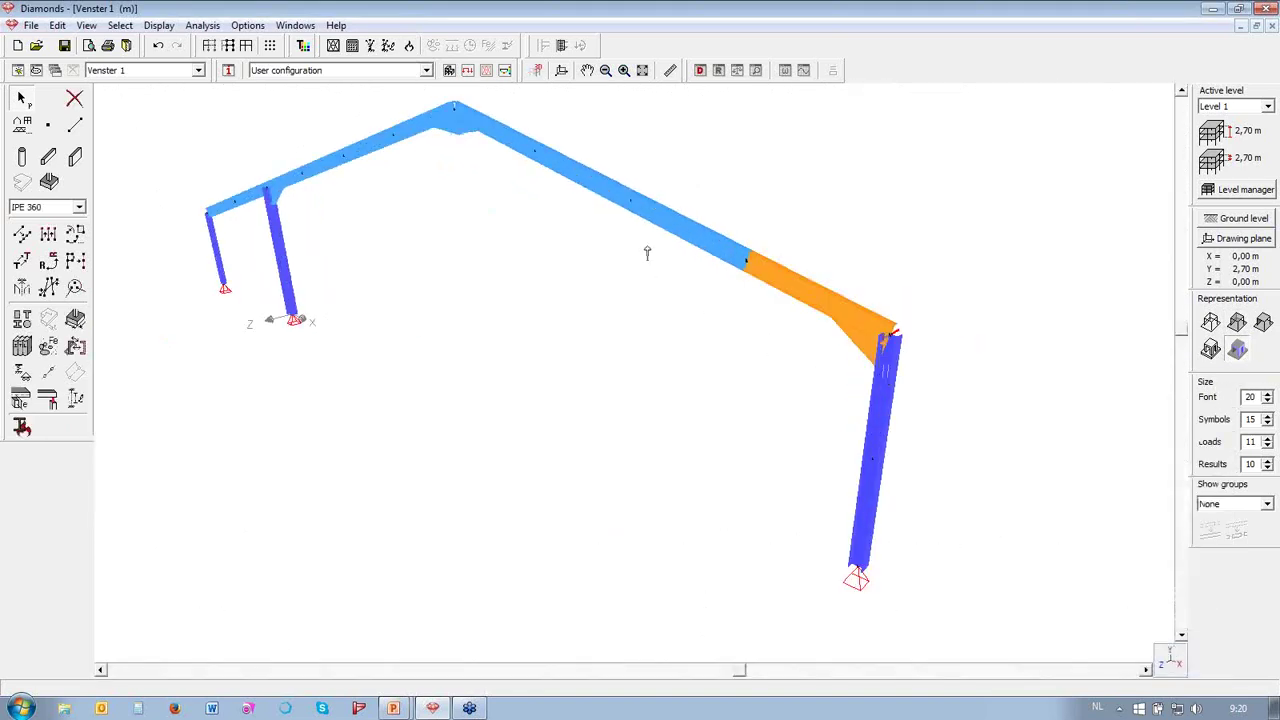
click(229, 46)
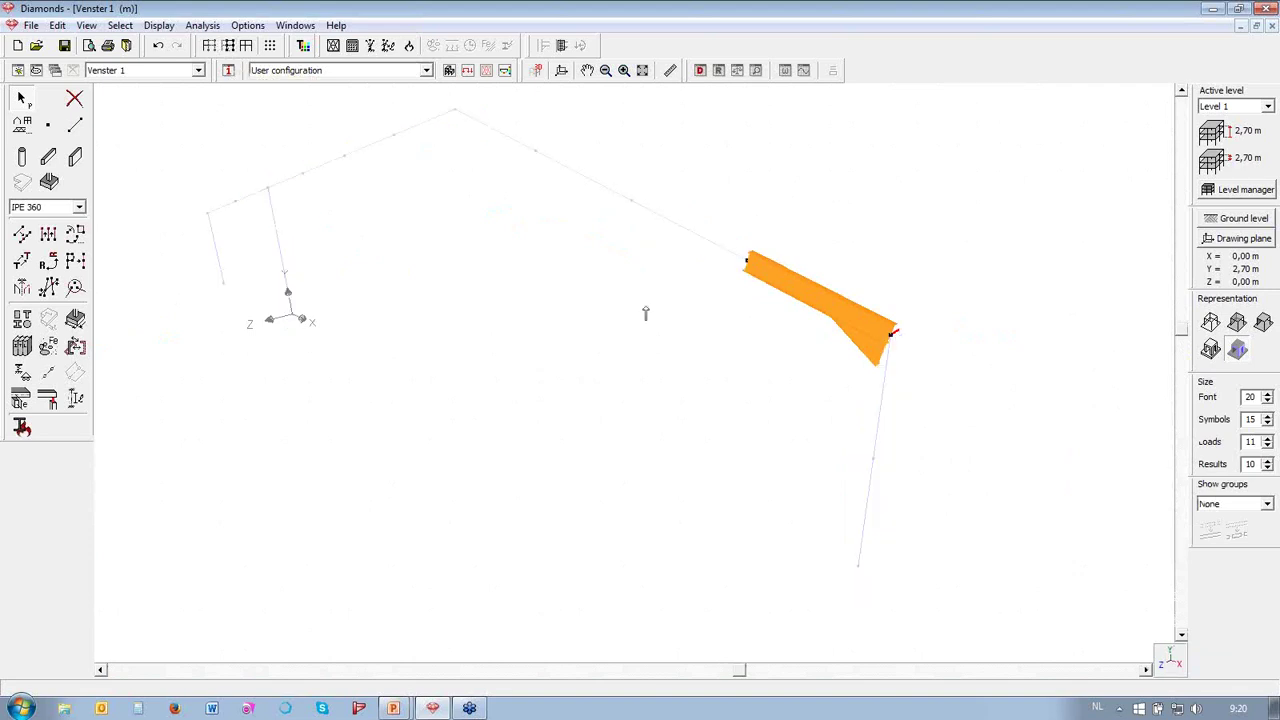
scroll(918, 295, up, 3)
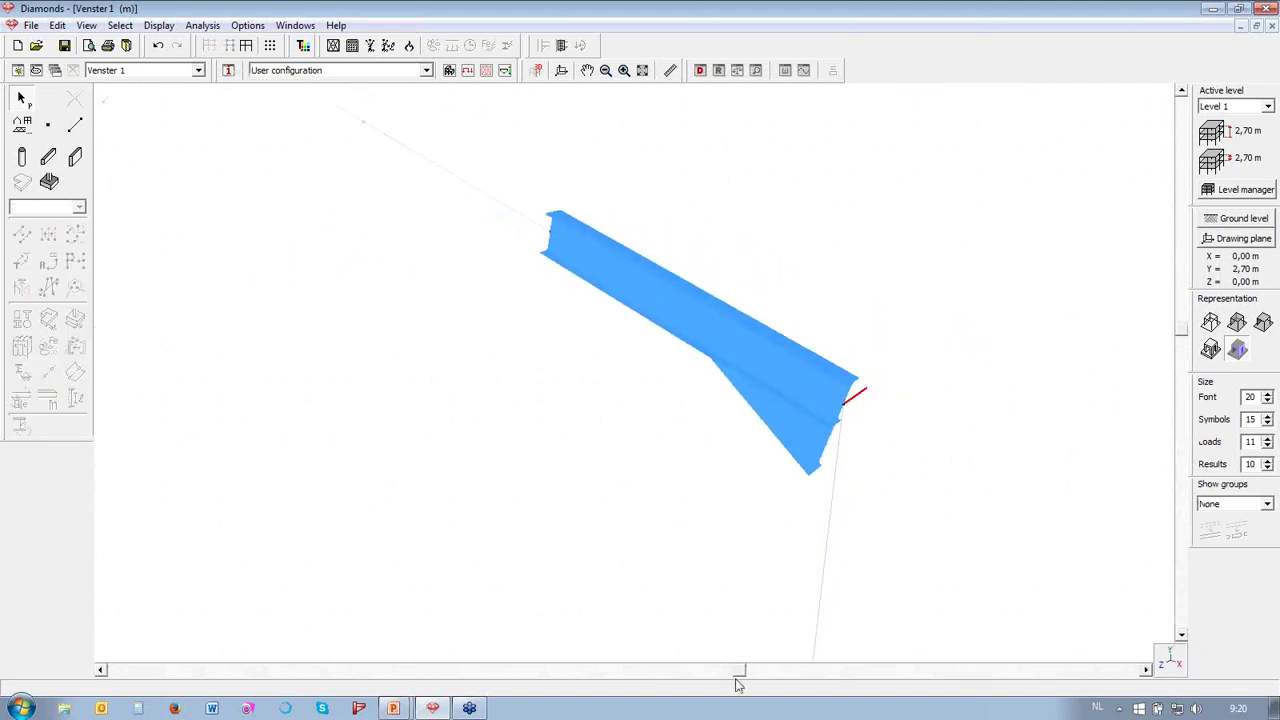
drag(740, 675, 725, 678)
scroll(1005, 441, up, 3)
scroll(894, 300, down, 1)
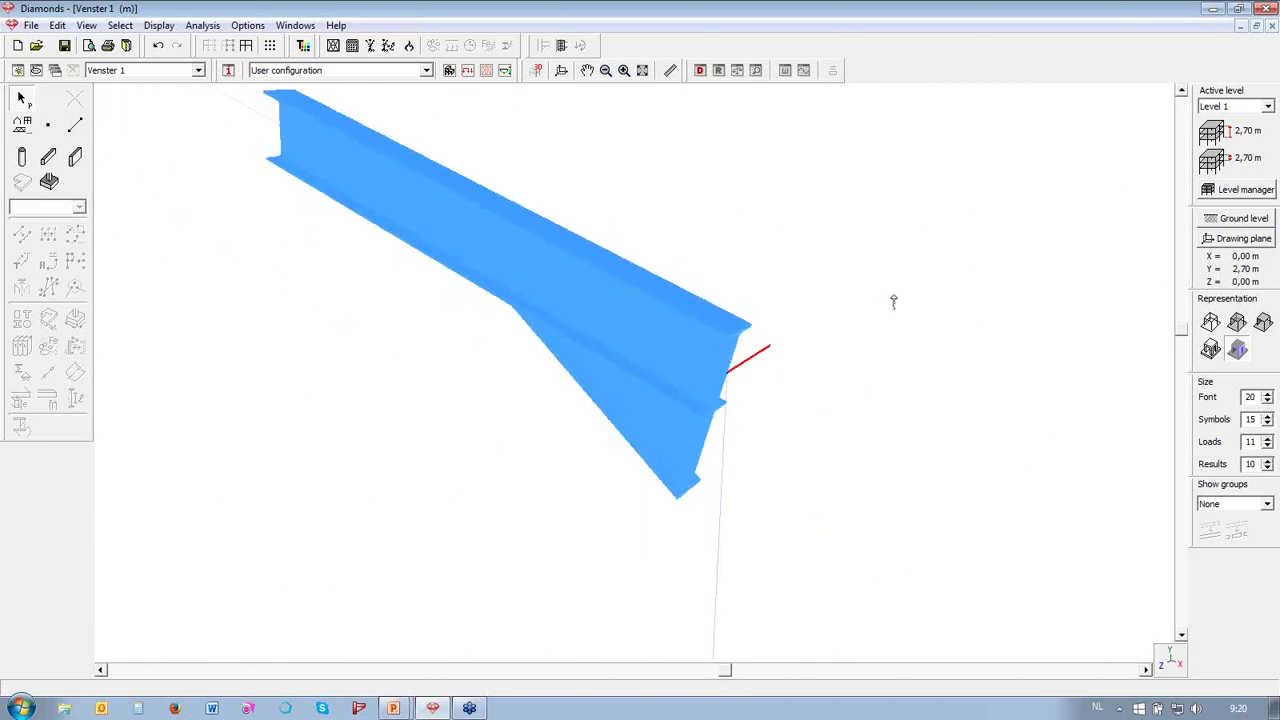
scroll(714, 405, up, 1)
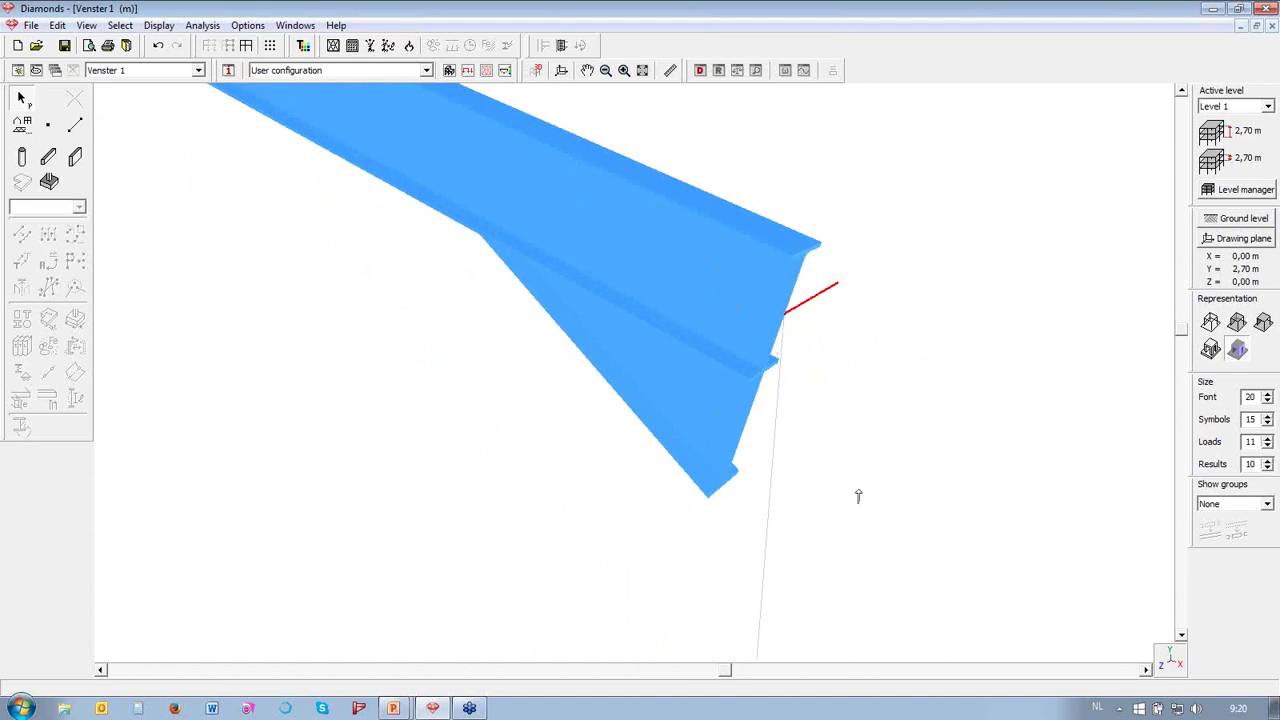
- Return to the front view with the complete frame shown in transparent surface mode
click(1169, 662)
click(1182, 476)
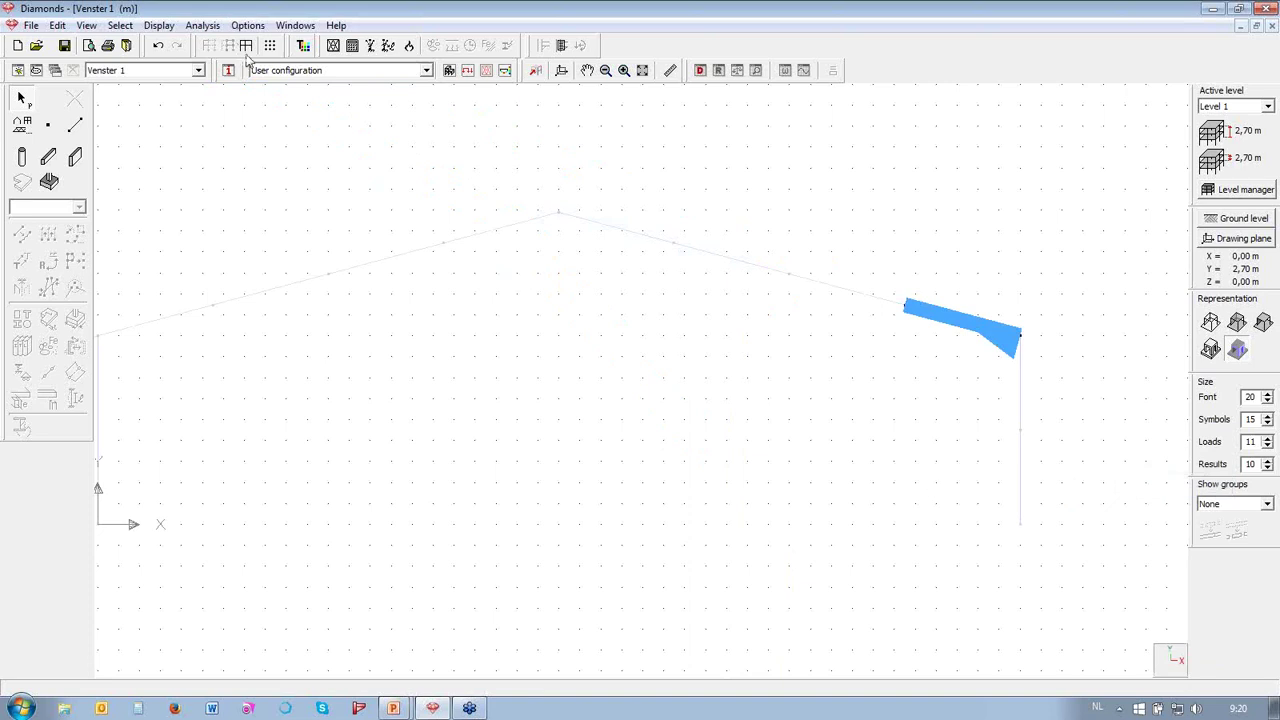
middle_drag(694, 374, 1104, 350)
click(1237, 321)
middle_drag(1100, 423, 1109, 381)
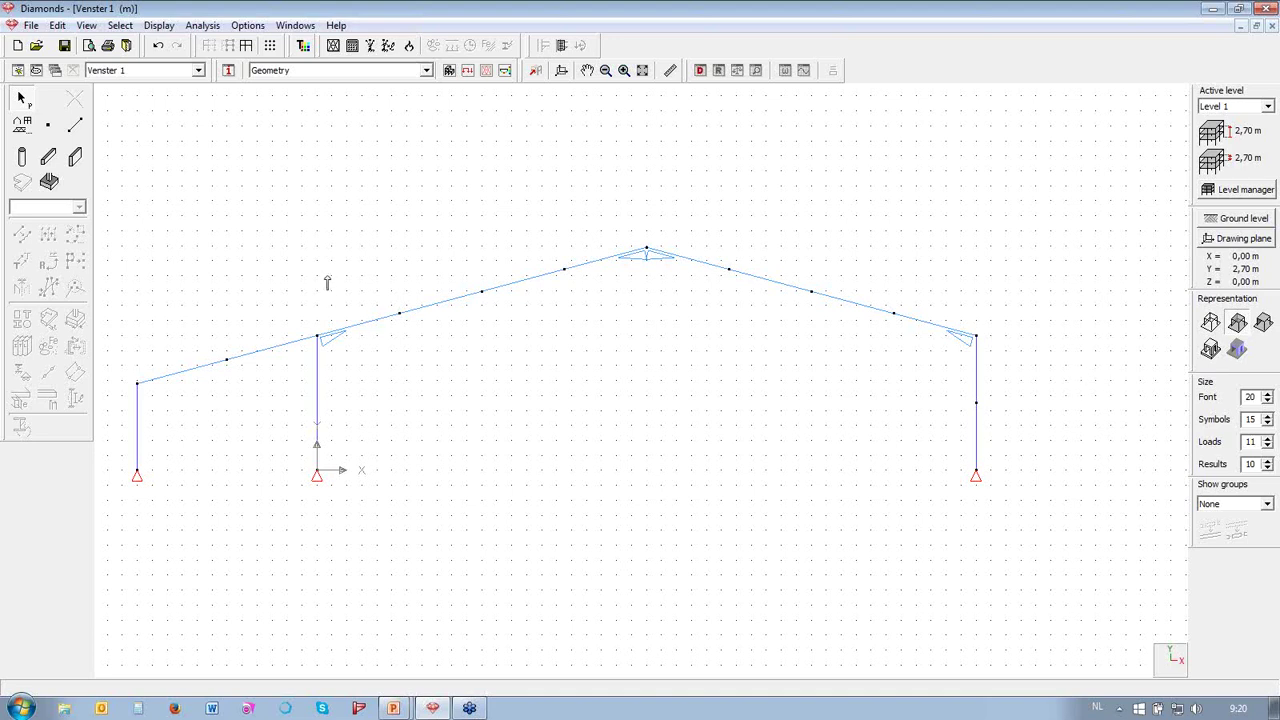
- Switch to the loads configuration and open the load groups, reviewing the load factor standards and keeping EN 1990
click(469, 72)
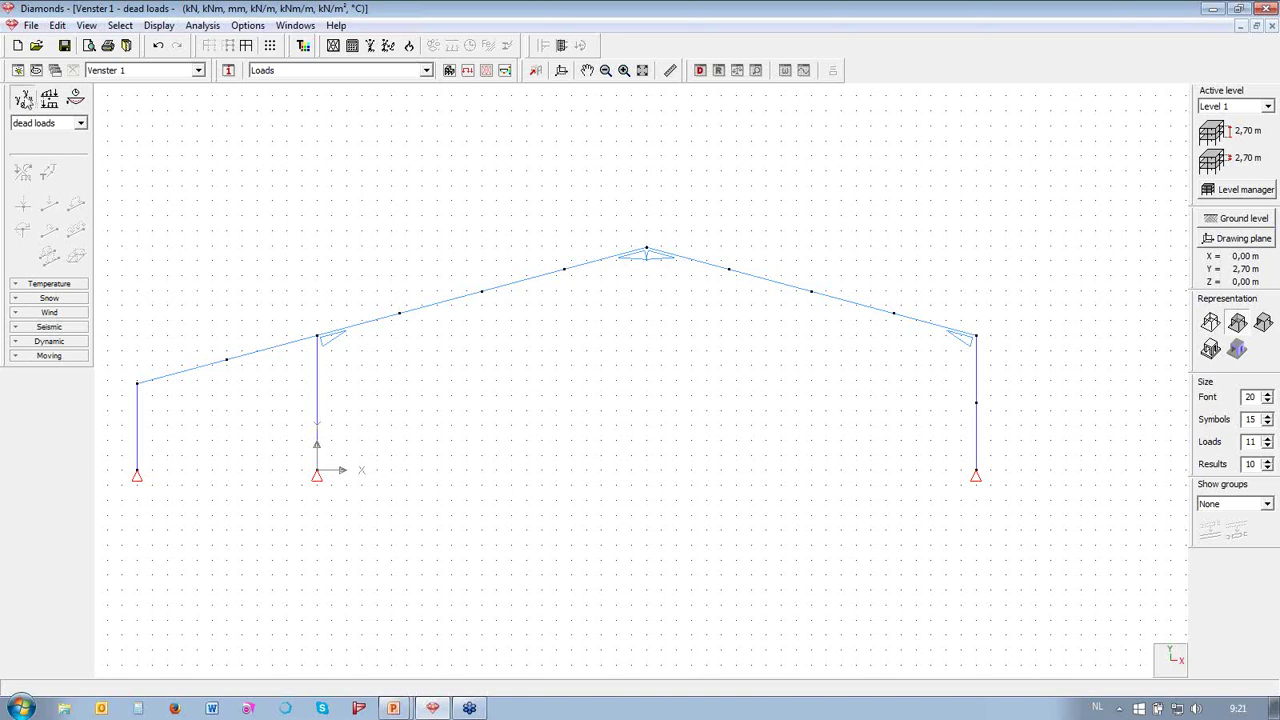
click(24, 100)
mouse_move(623, 111)
mouse_down()
mouse_move(651, 117)
mouse_move(622, 114)
mouse_up()
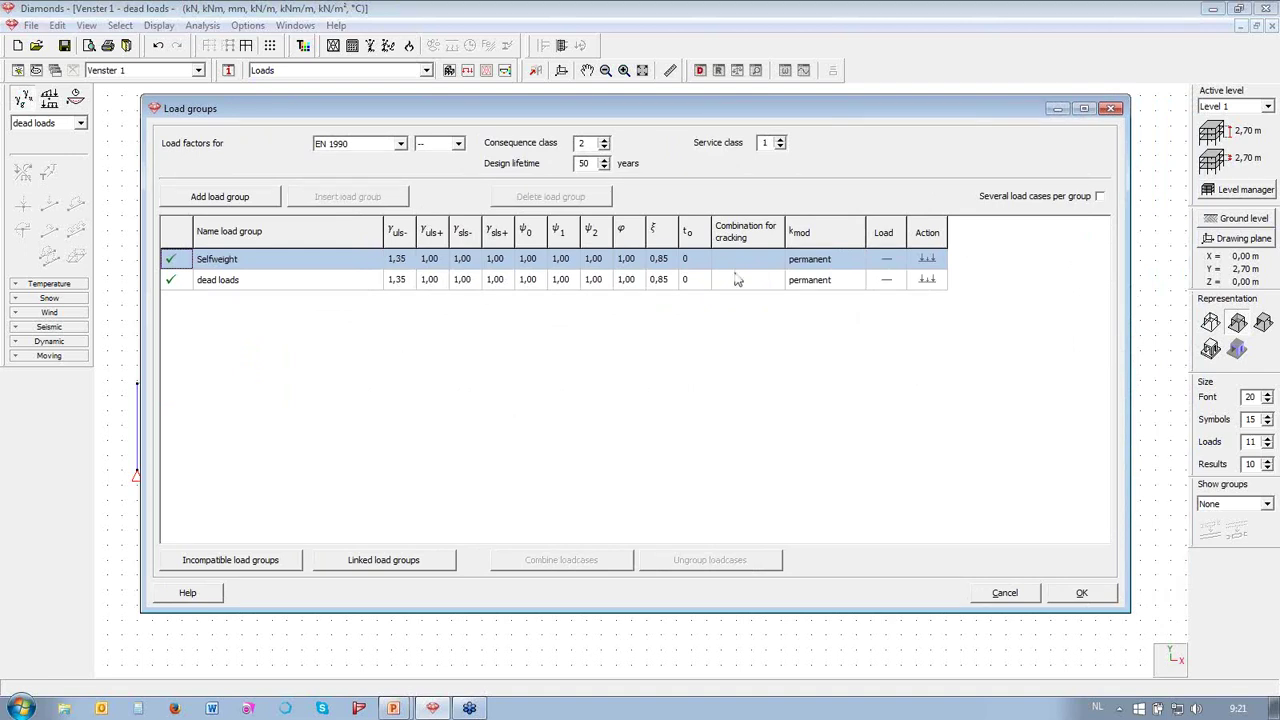
click(401, 144)
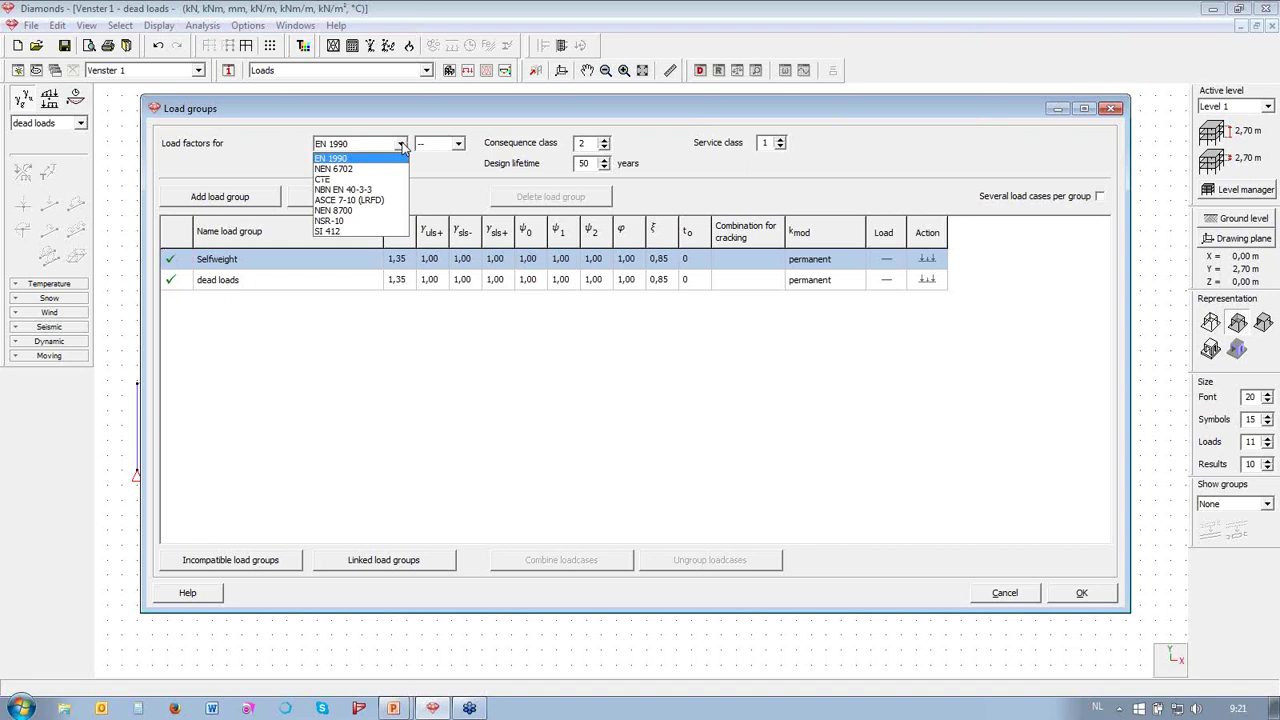
click(460, 162)
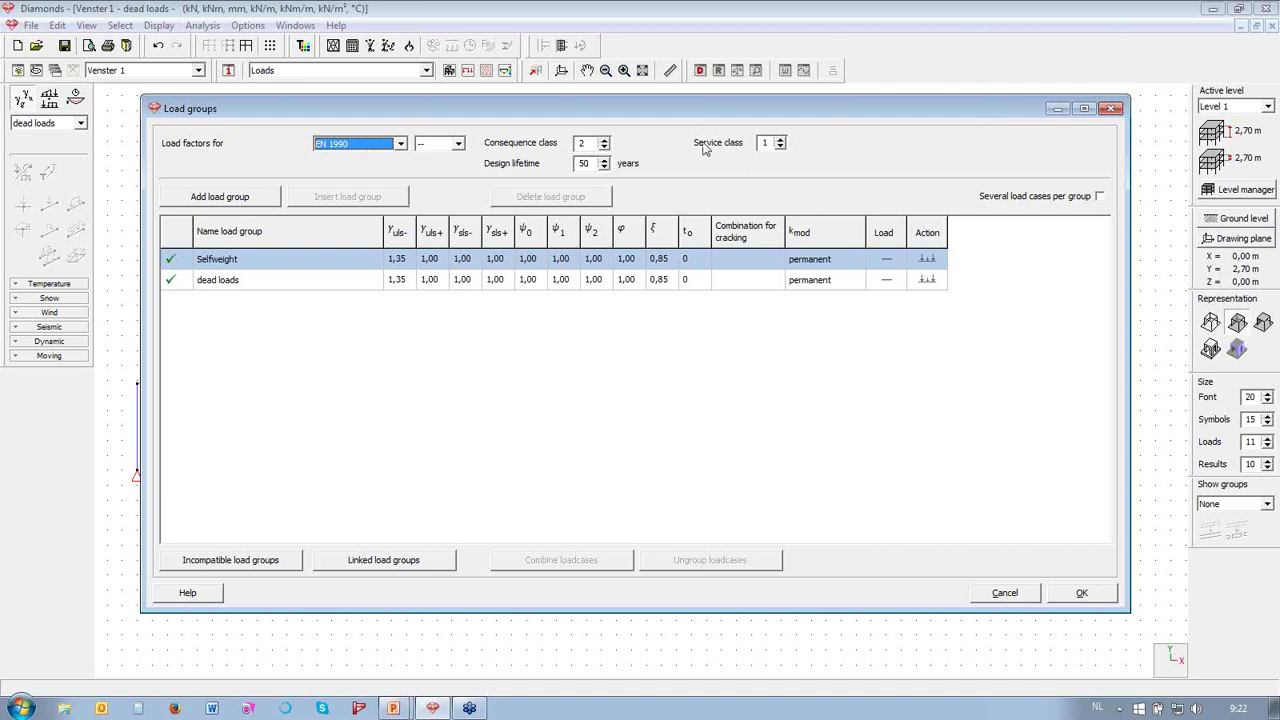
- Try consequence class 3 and a lower class for the load factors, and return to class 2
click(604, 142)
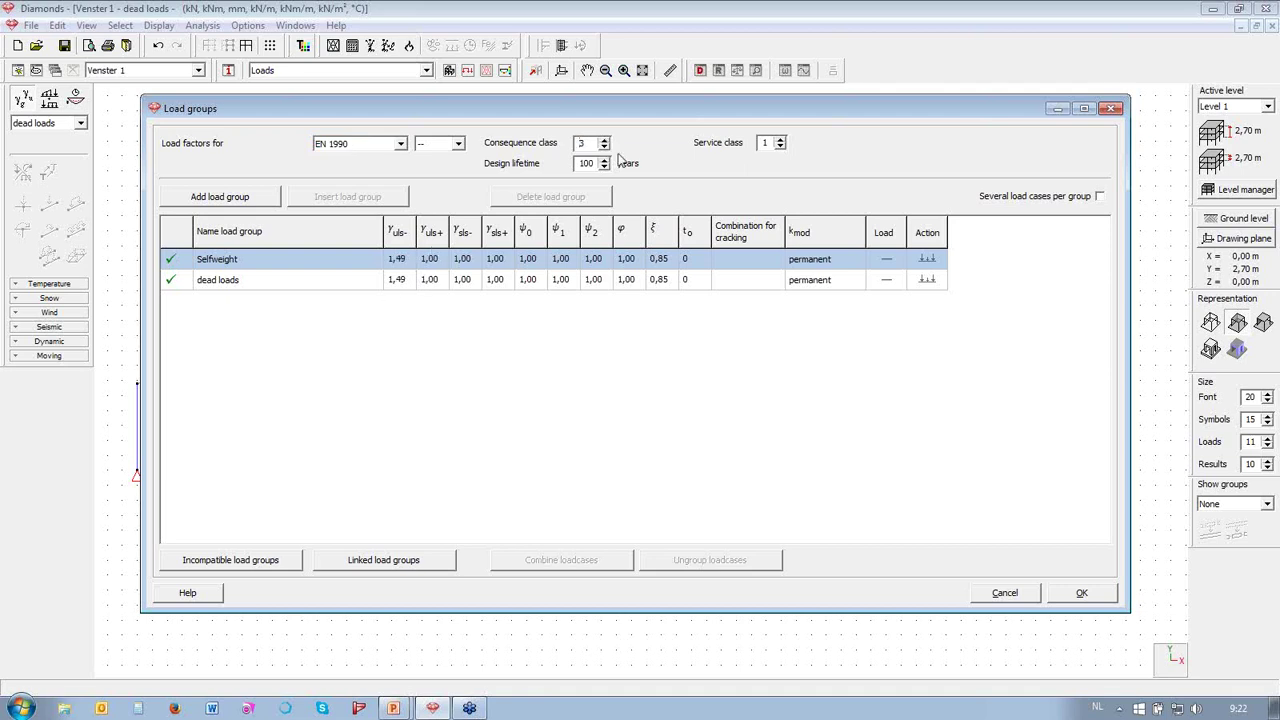
click(604, 147)
click(604, 147)
click(604, 140)
- Add two load groups and assign the Wind load type to the first of them
click(264, 203)
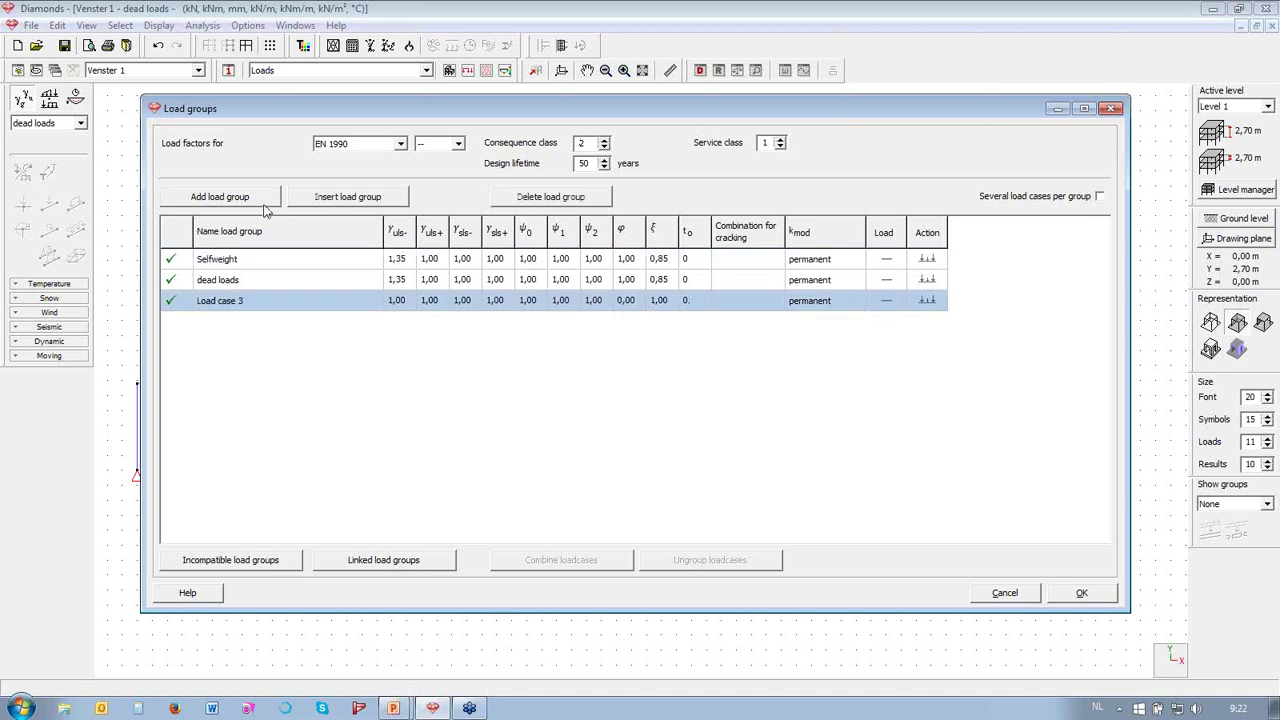
click(264, 203)
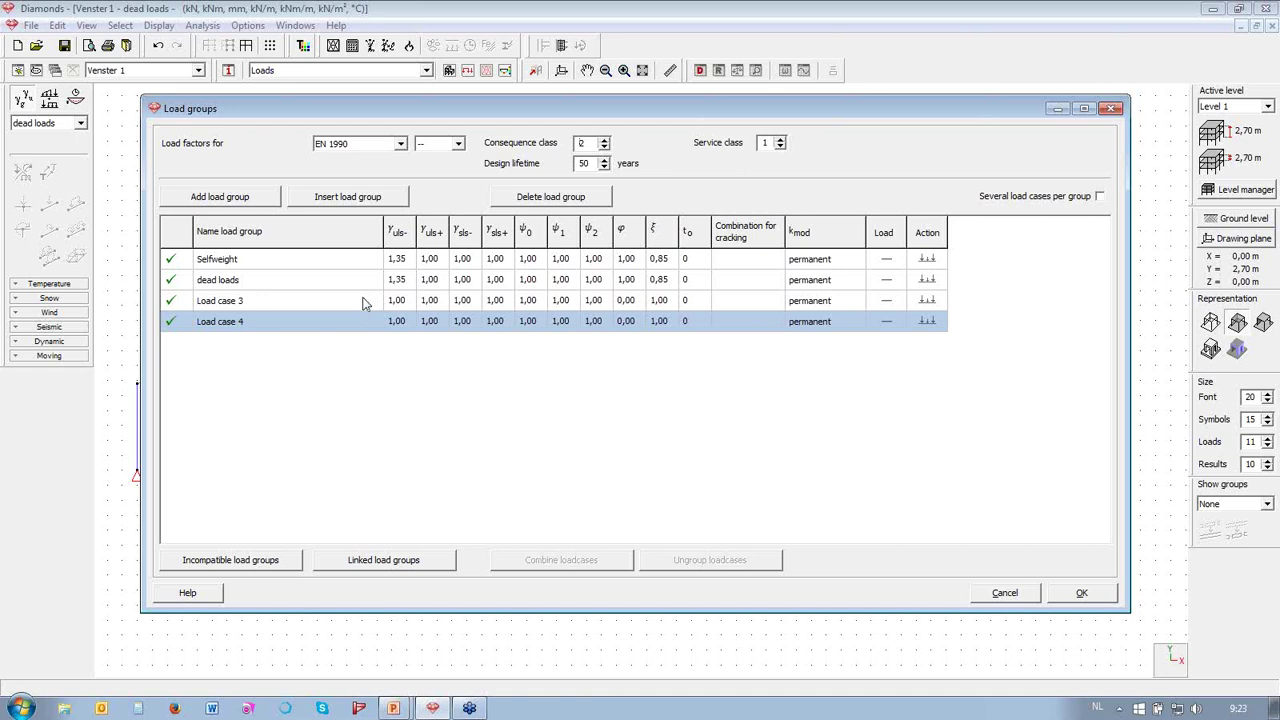
click(364, 303)
click(374, 303)
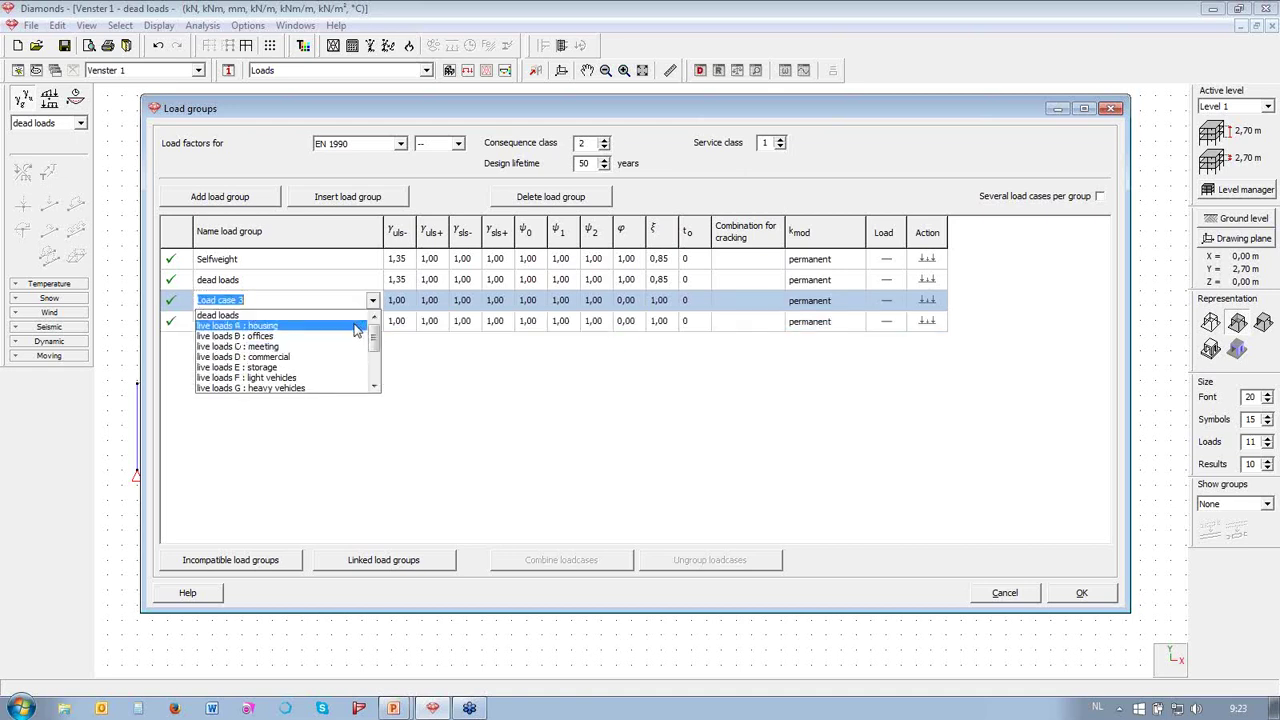
scroll(349, 344, down, 1)
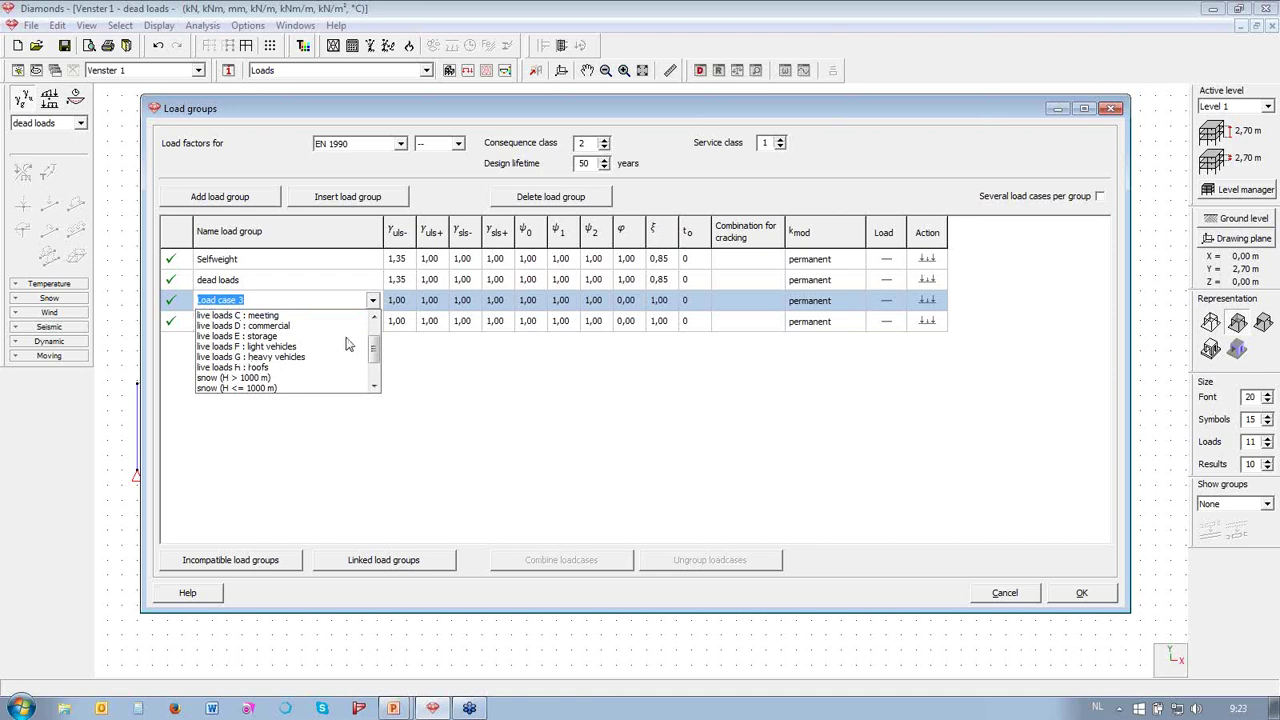
scroll(343, 330, down, 2)
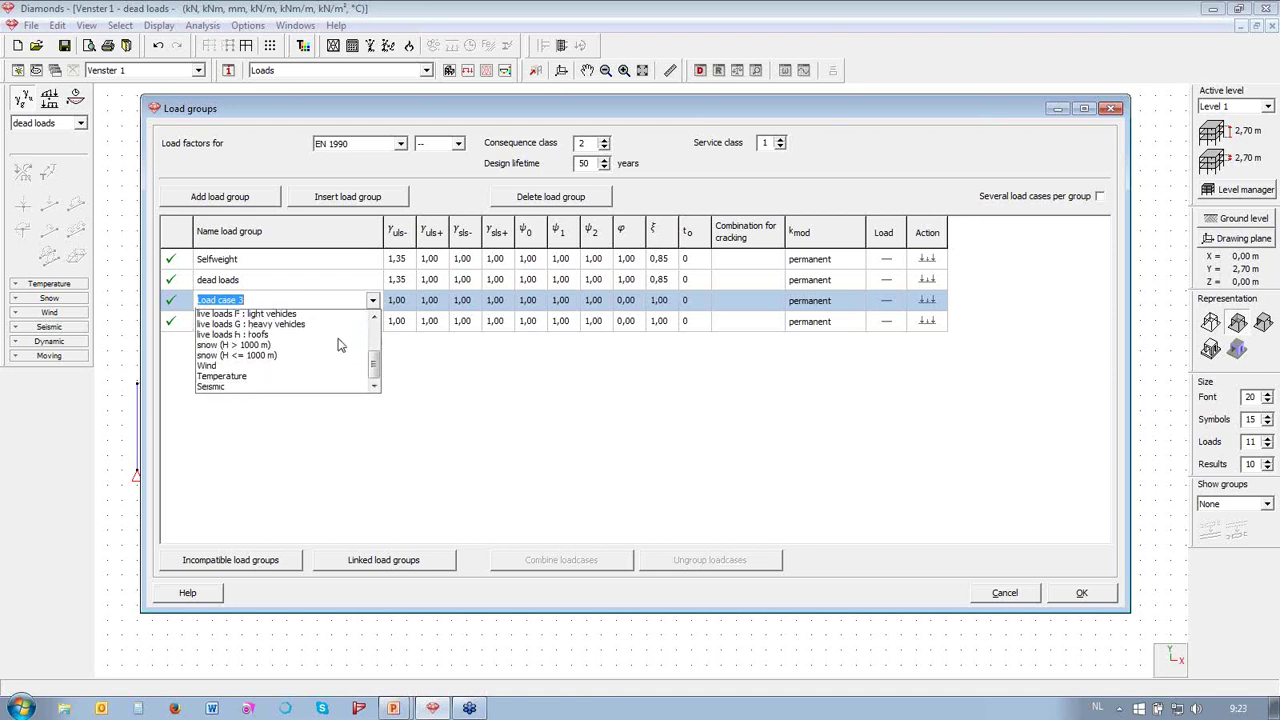
click(326, 360)
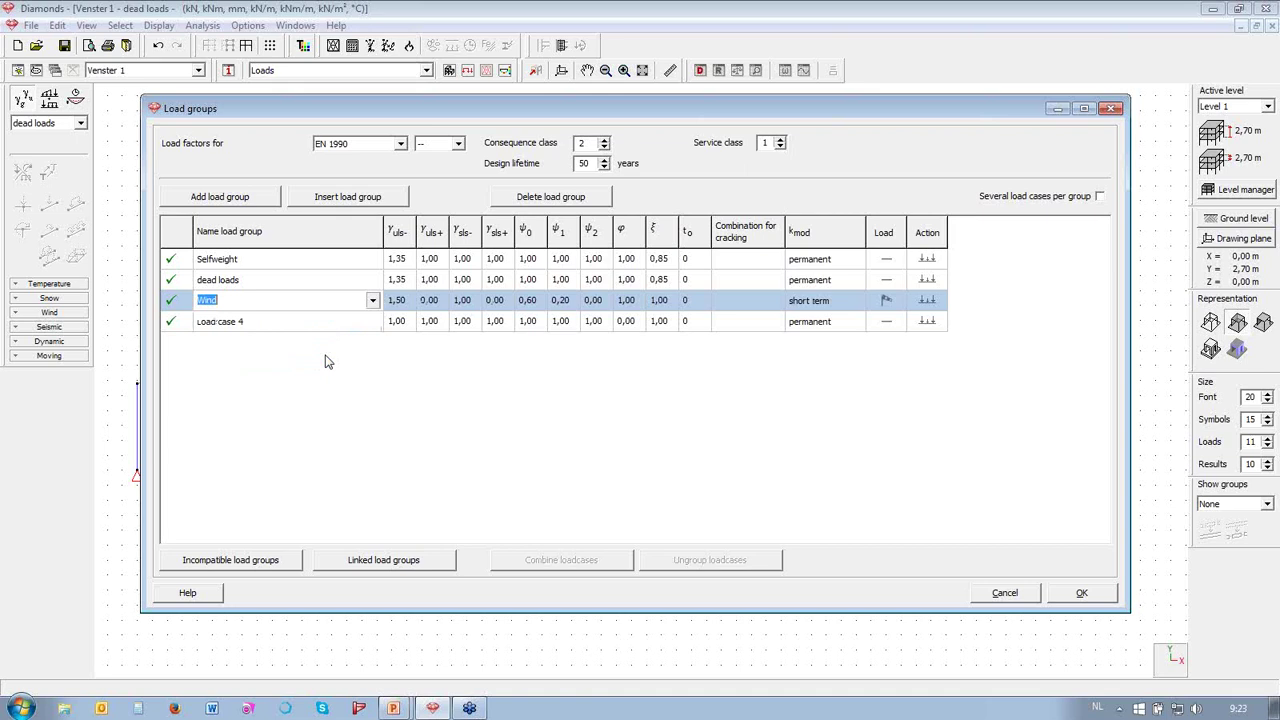
- Assign the snow (H <= 1000 m) load type to the fourth load group
click(328, 322)
click(371, 321)
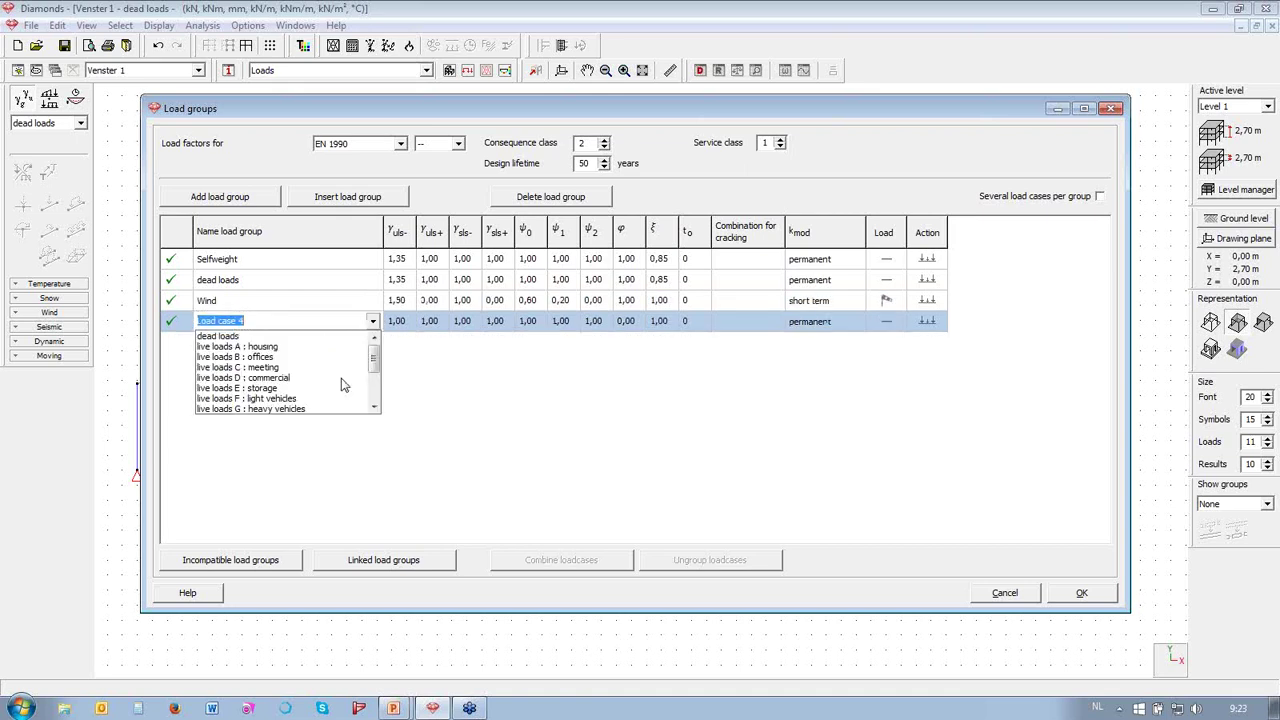
scroll(335, 378, down, 3)
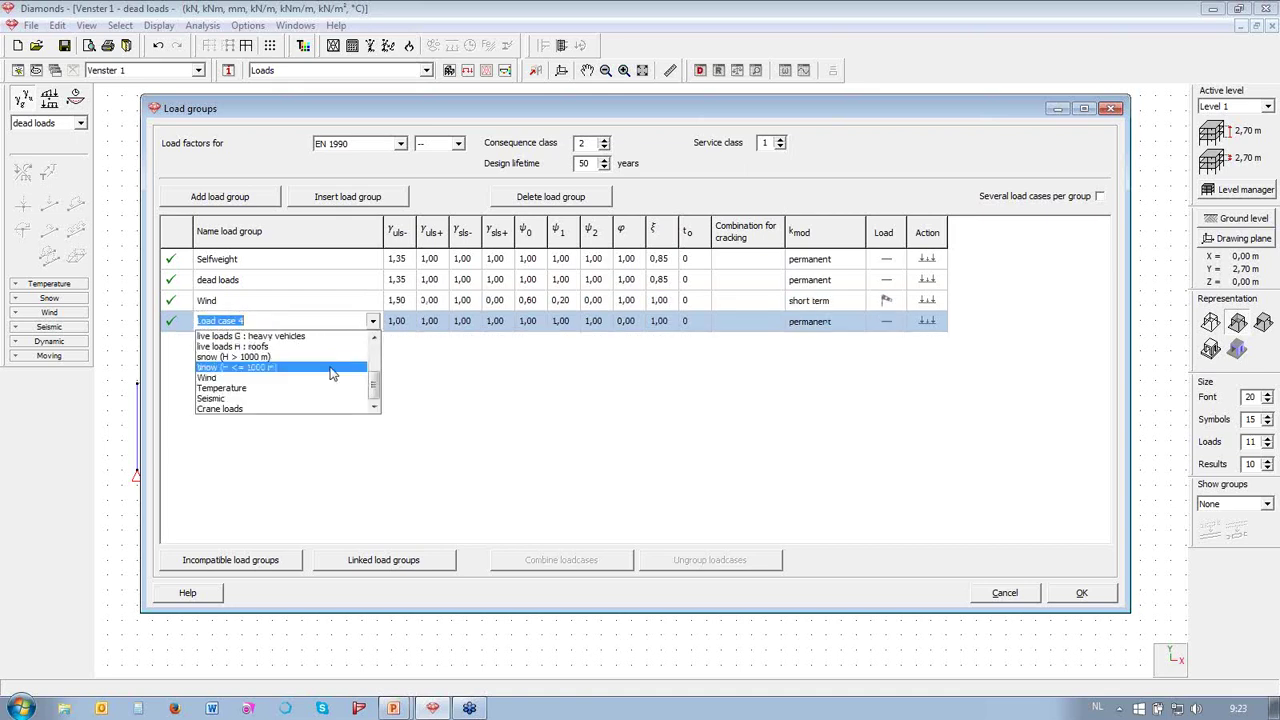
click(331, 368)
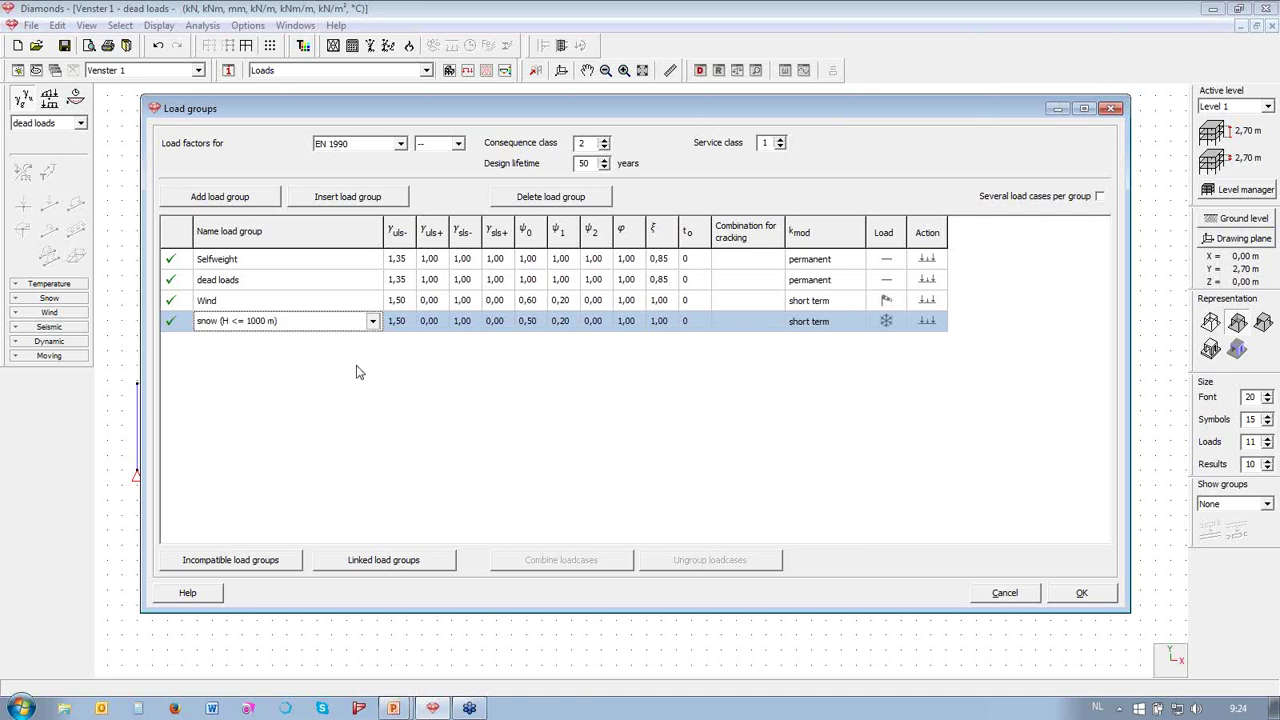
- Try adding three more load groups, and delete those extra groups again
click(243, 200)
click(243, 200)
click(243, 200)
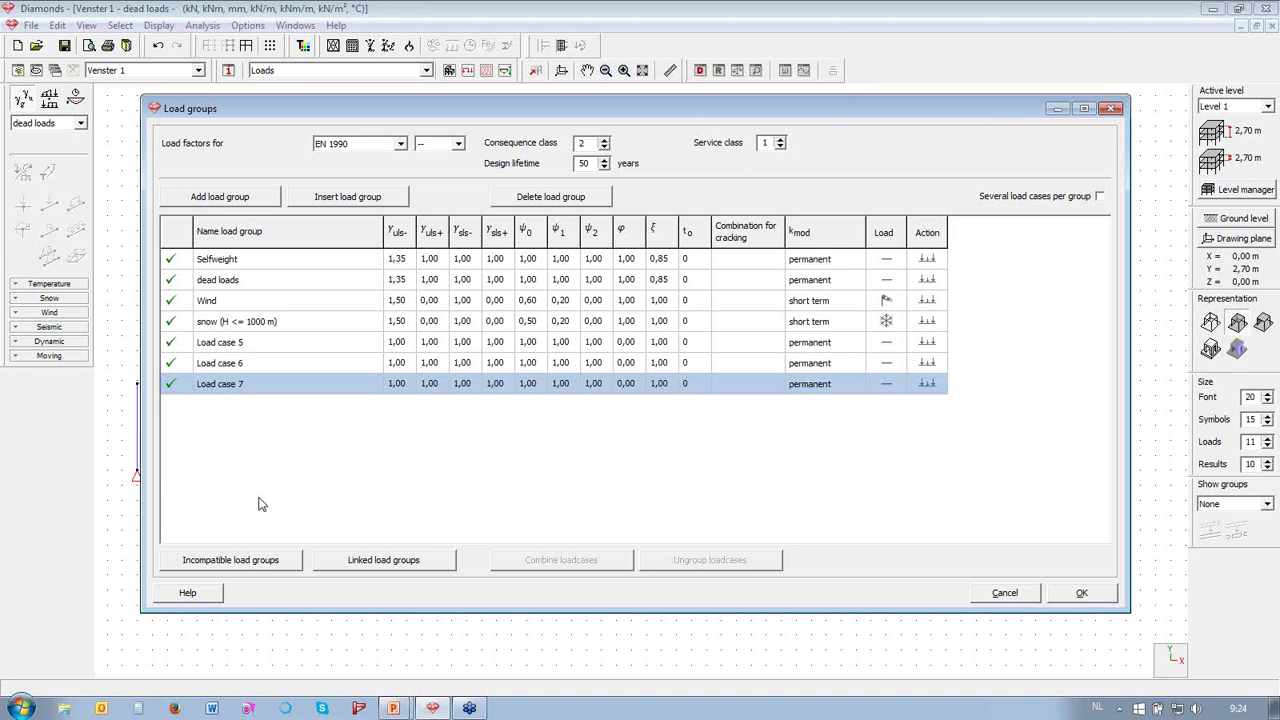
click(293, 350)
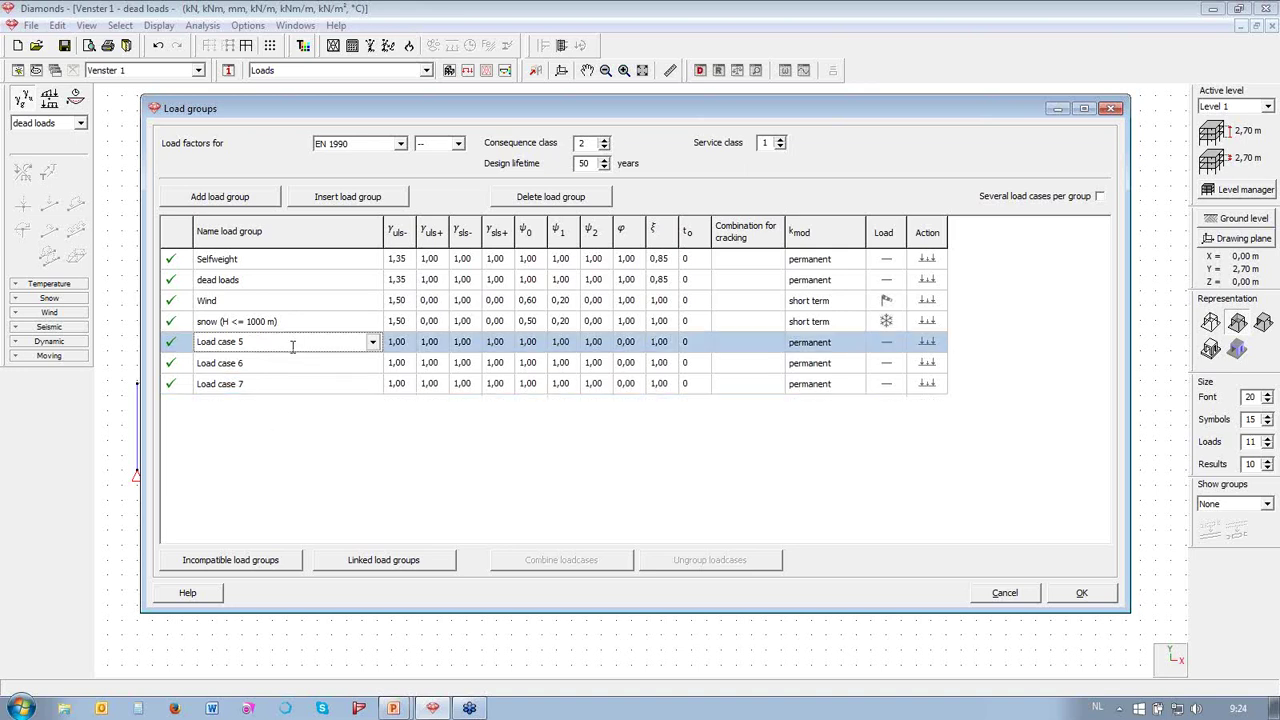
click(588, 197)
click(588, 197)
click(588, 197)
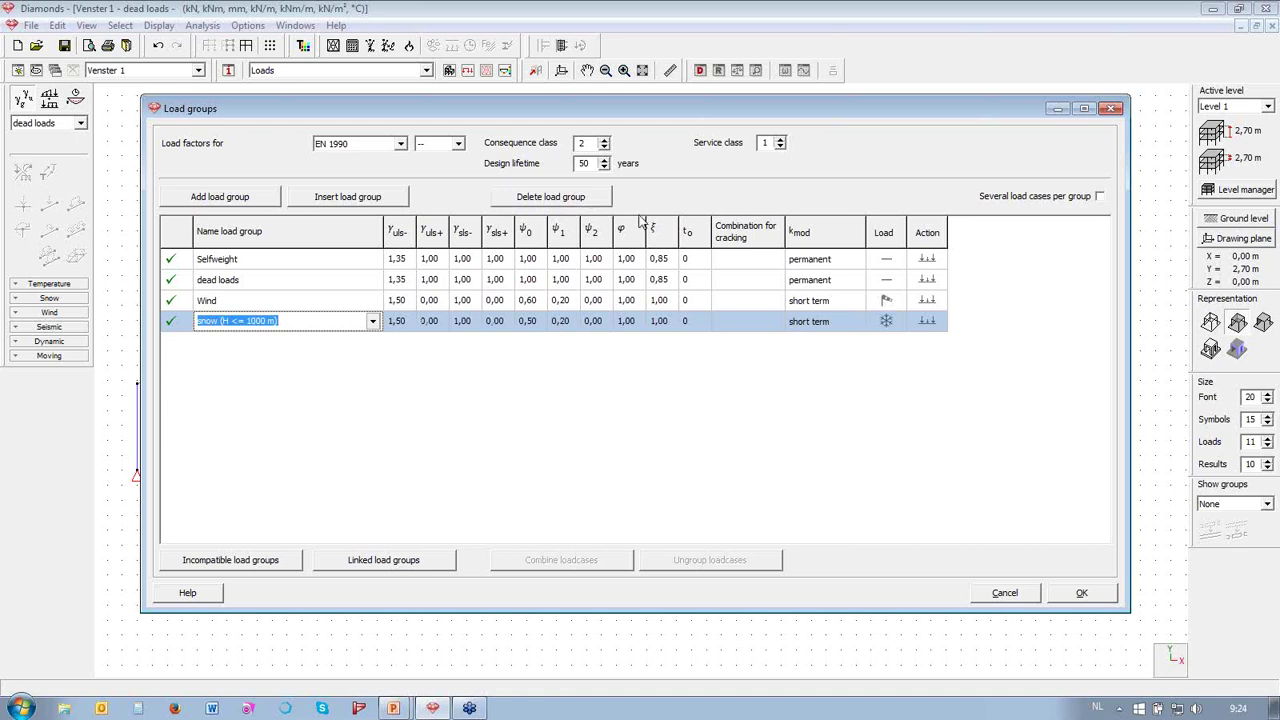
- Allow several load cases per group and give the Wind group 20 load cases
click(1099, 197)
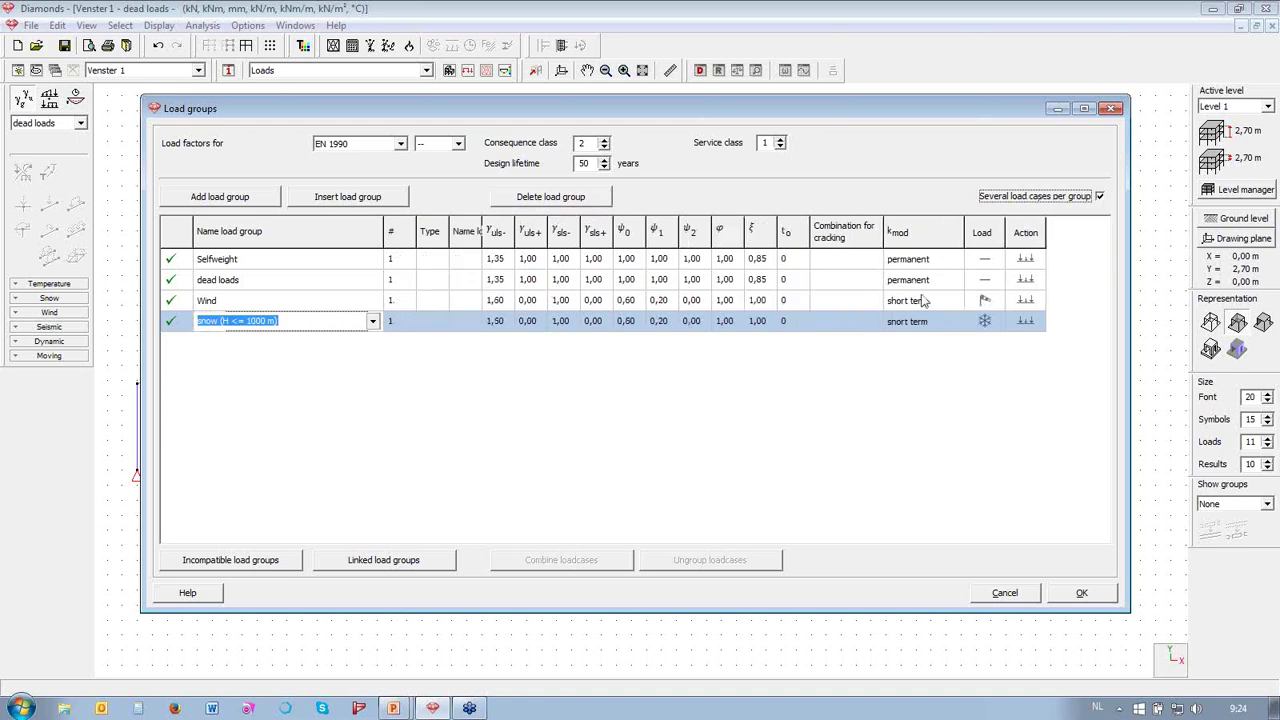
drag(484, 231, 509, 231)
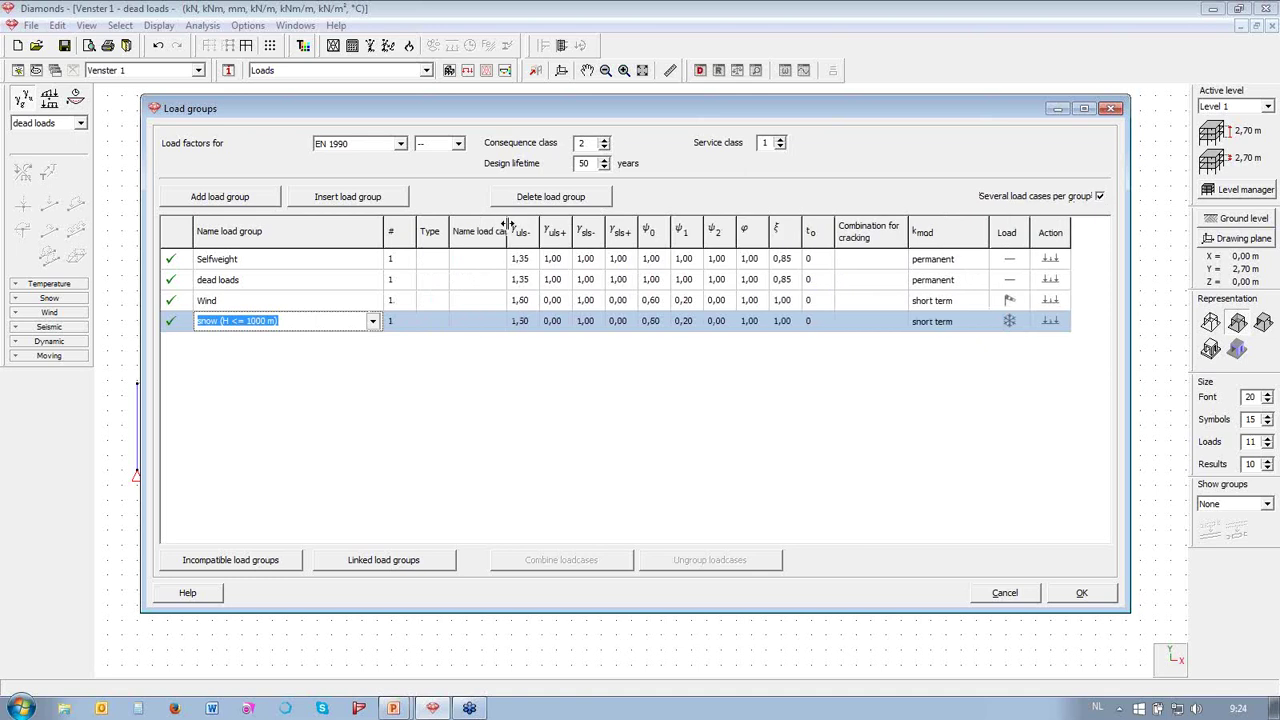
click(395, 301)
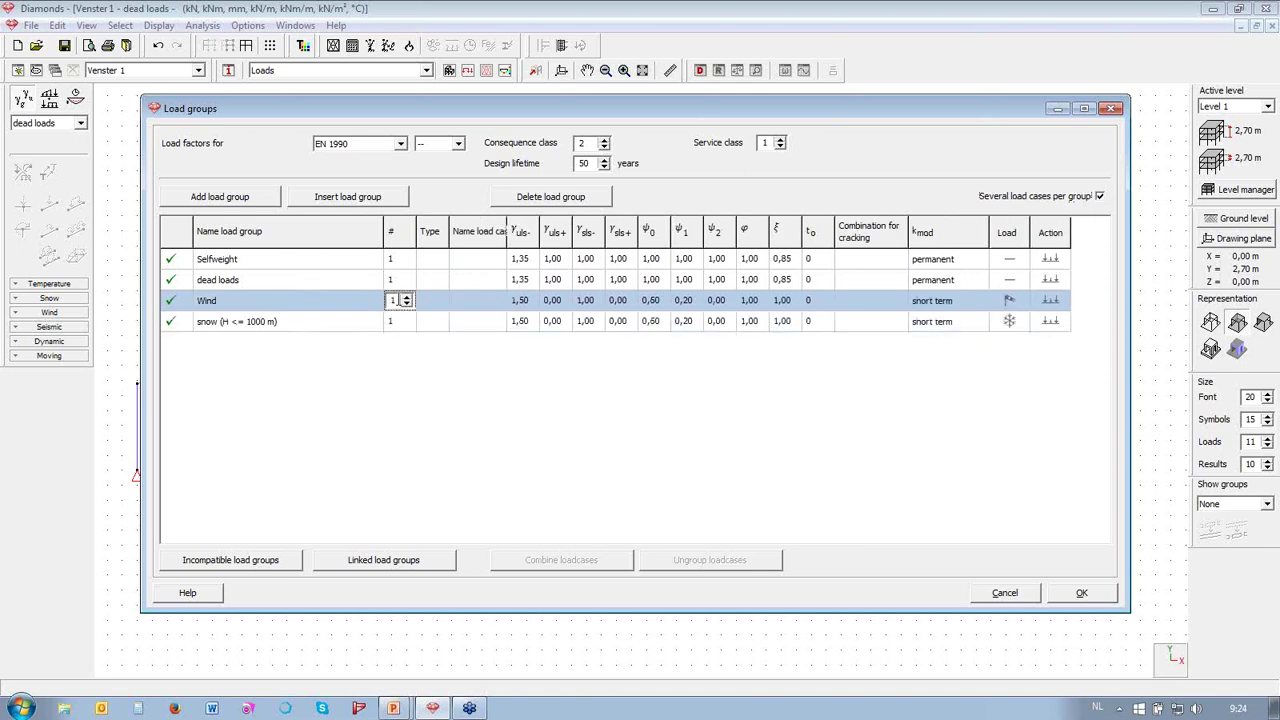
text(20)
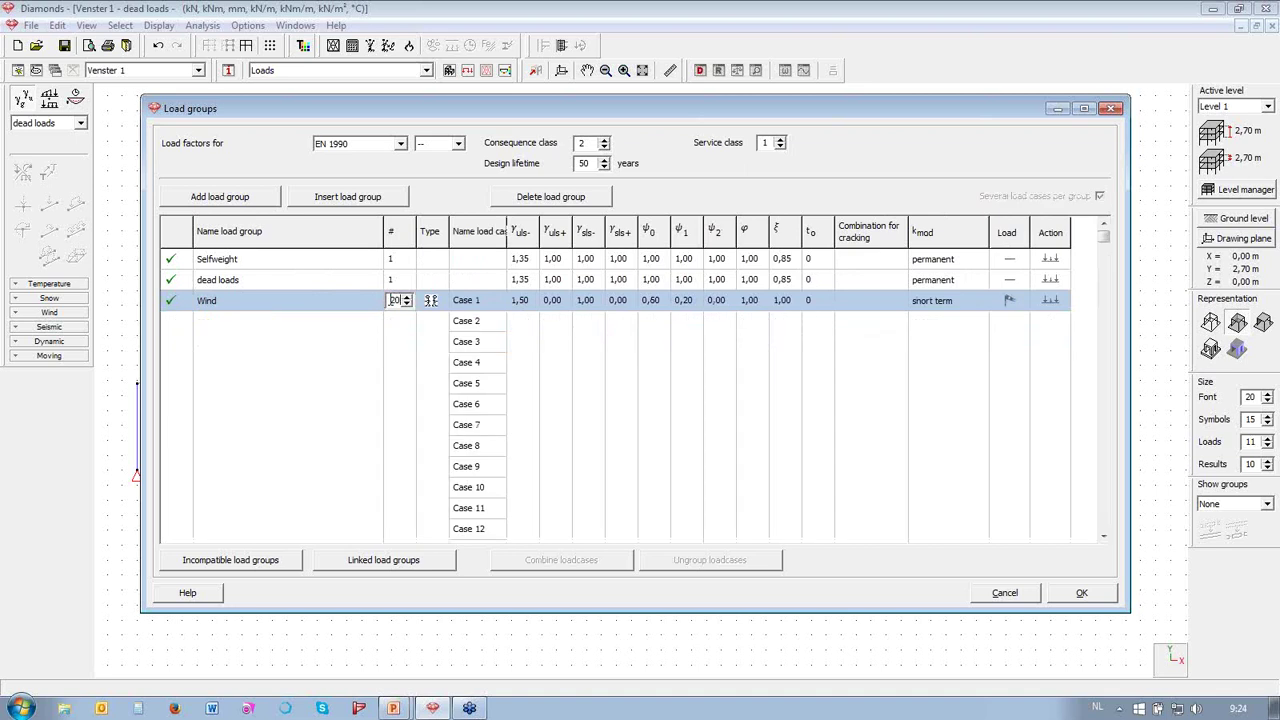
- Give the snow (H <= 1000 m) group 3 load cases
click(1104, 537)
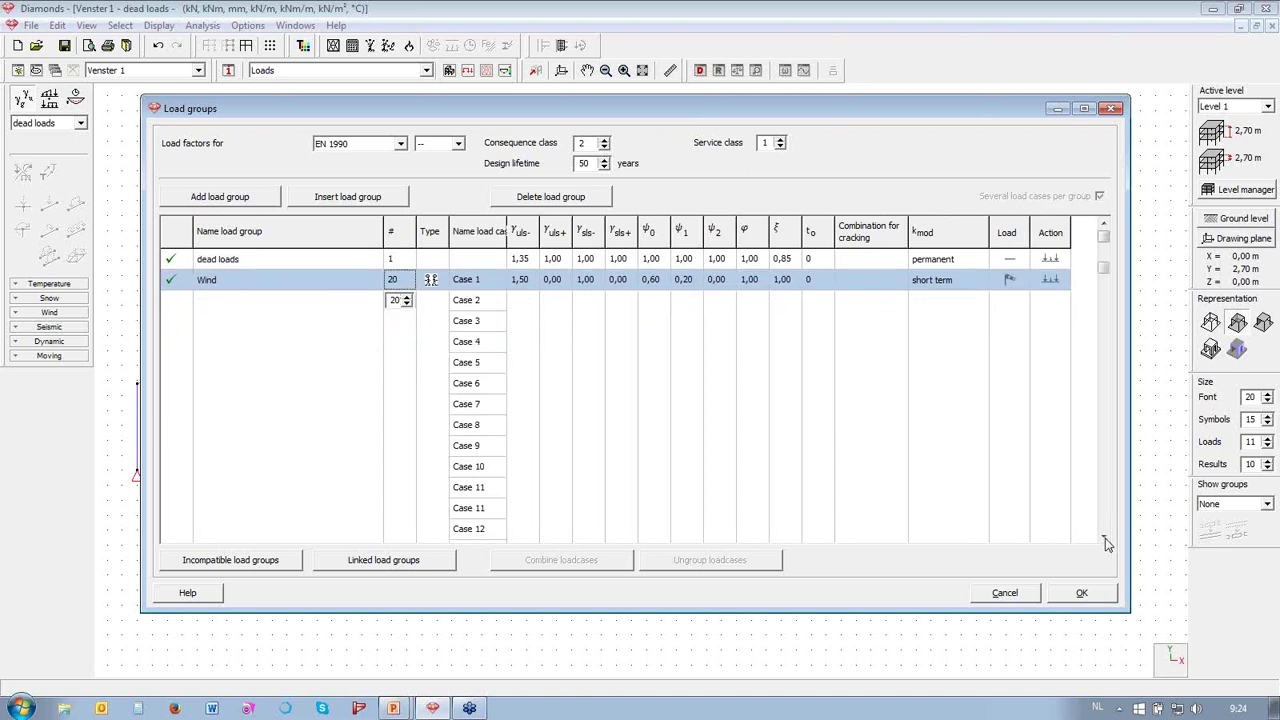
click(1104, 537)
click(1104, 537)
click(1104, 537)
click(1104, 537)
click(1104, 537)
click(400, 529)
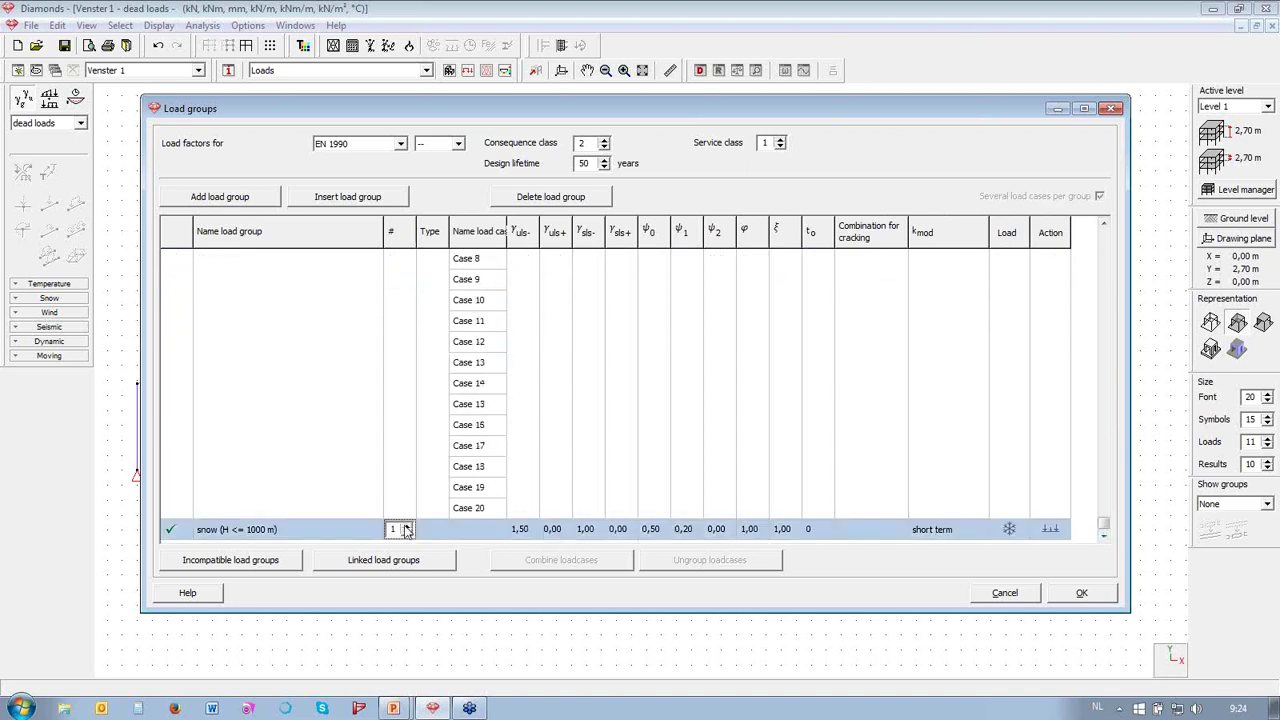
text(3)
- Examine the load case type of the Wind group
click(1105, 225)
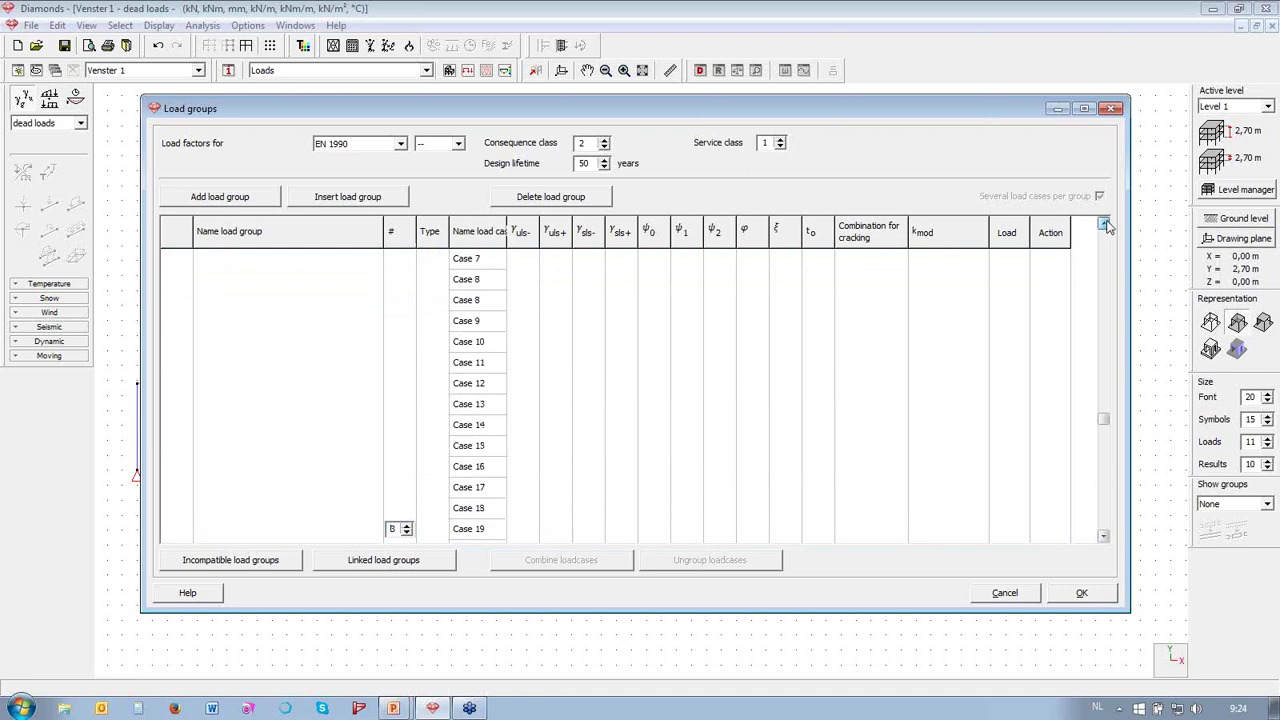
click(1105, 225)
click(1105, 225)
click(1105, 225)
click(1105, 225)
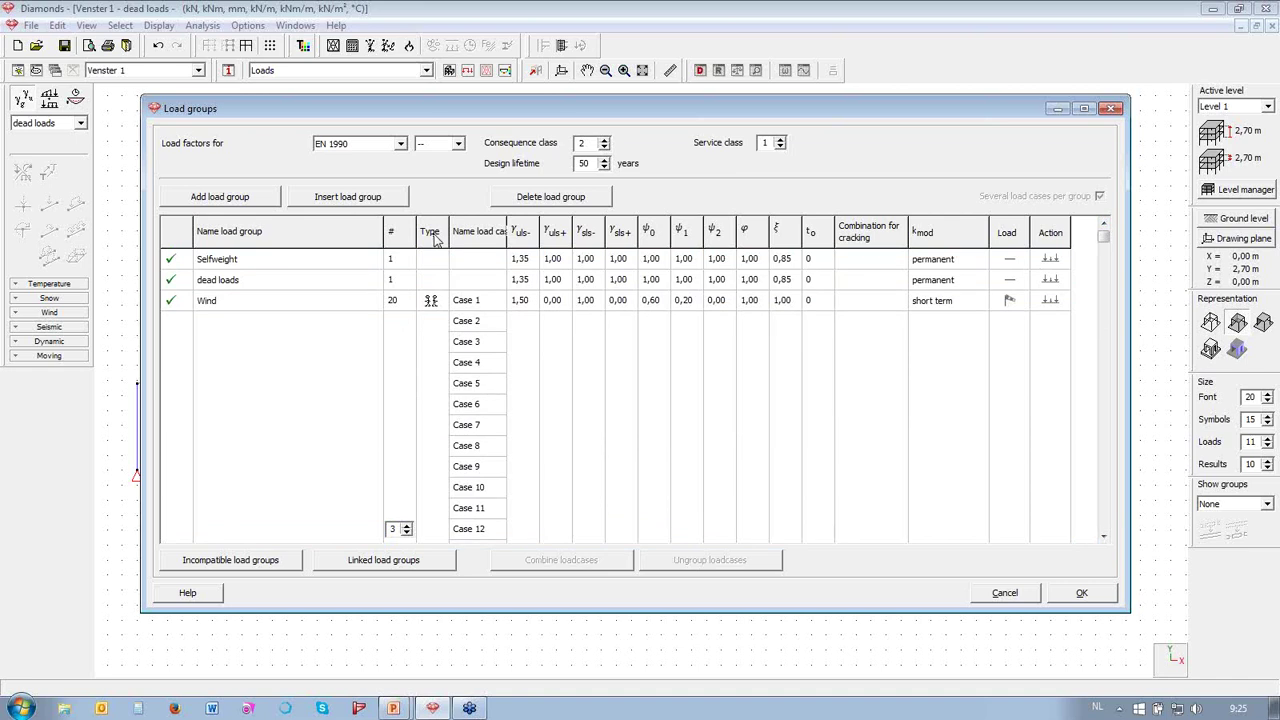
click(431, 300)
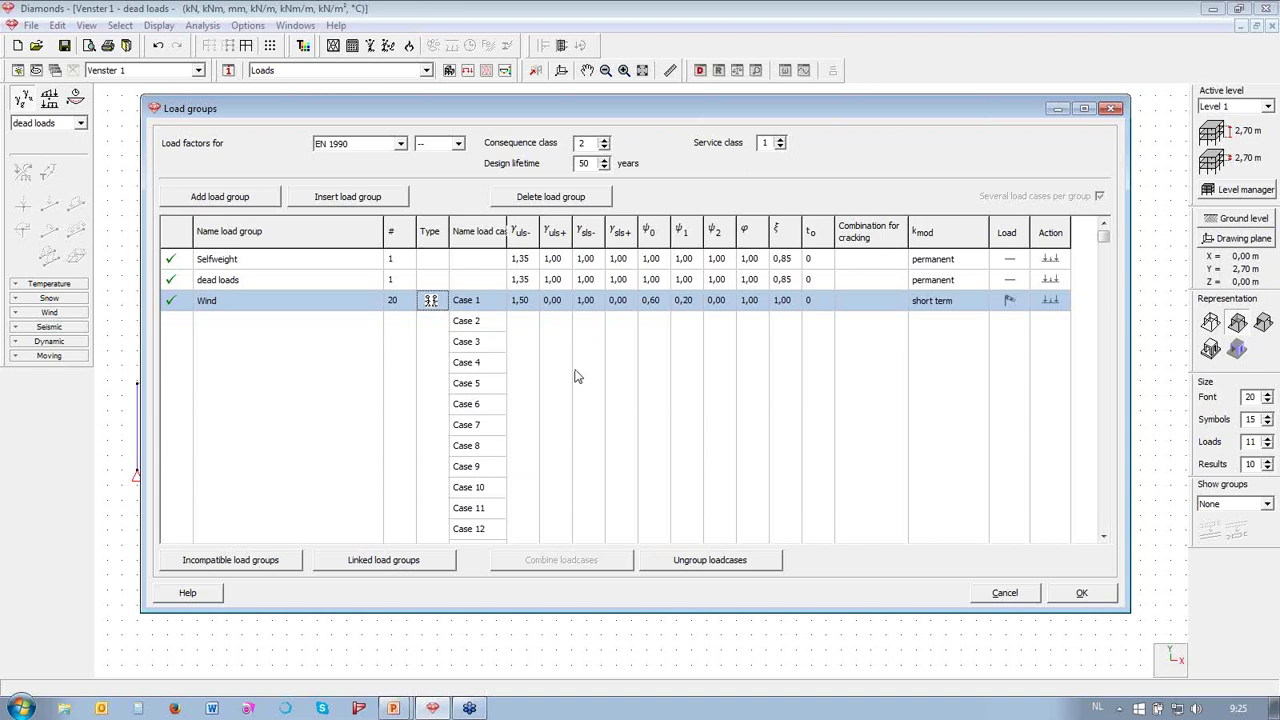
- Widen the load case name column to fit its full heading and apply the load group settings
click(1104, 536)
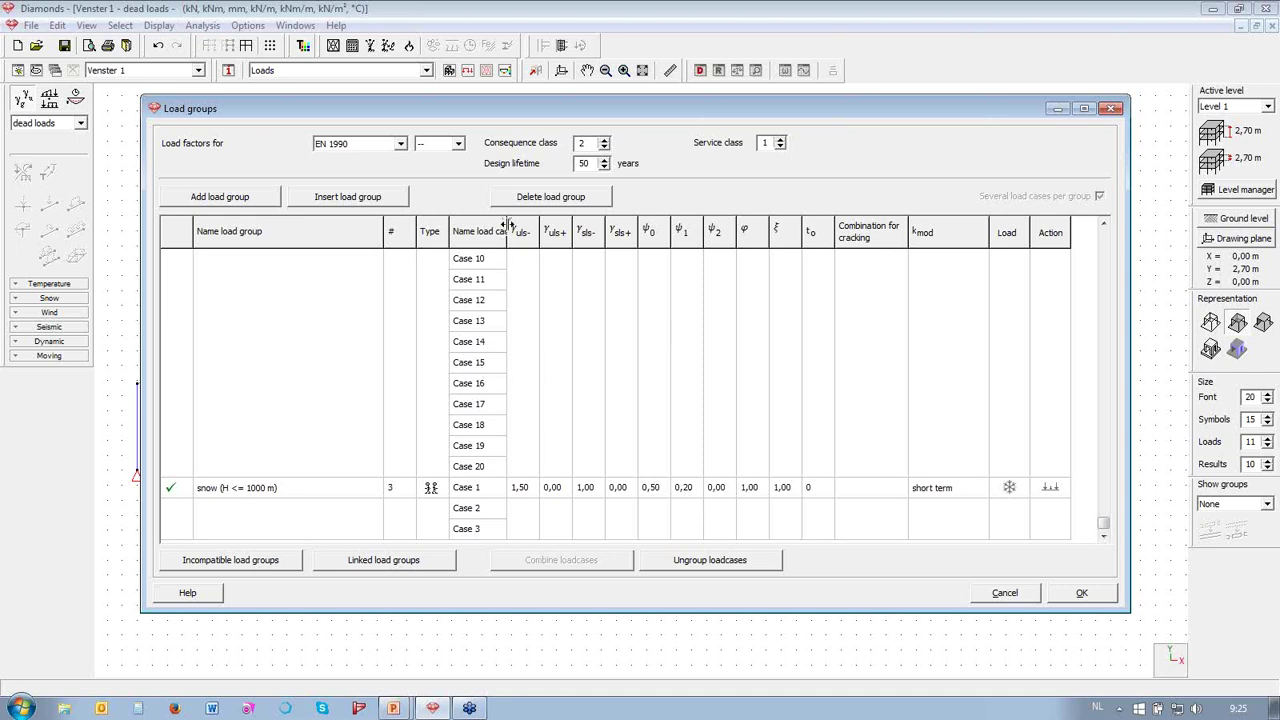
drag(506, 231, 520, 232)
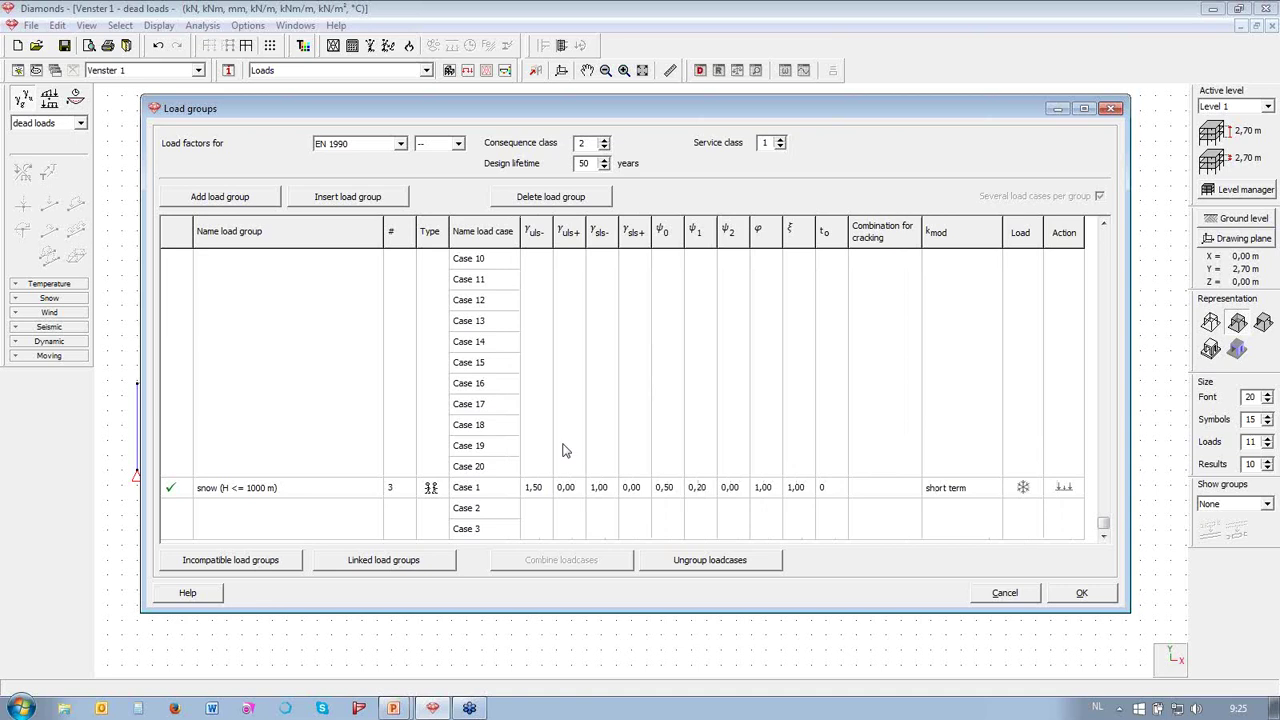
click(1089, 596)
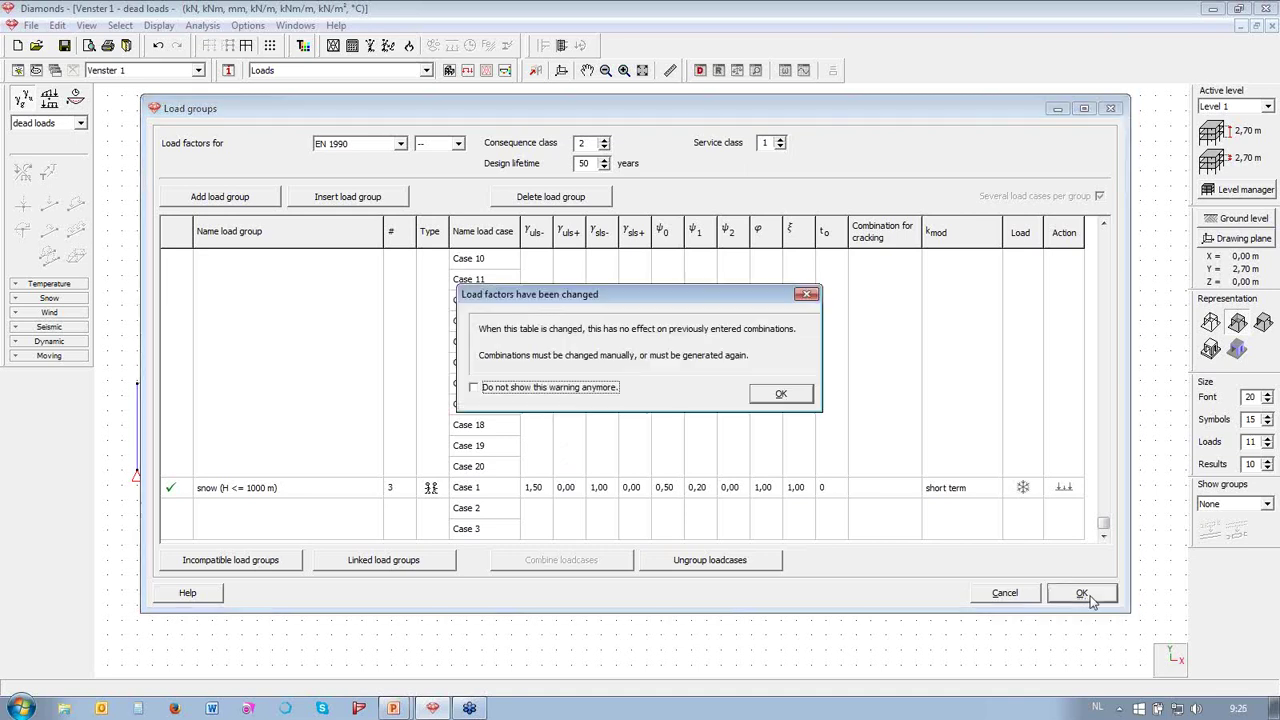
click(781, 394)
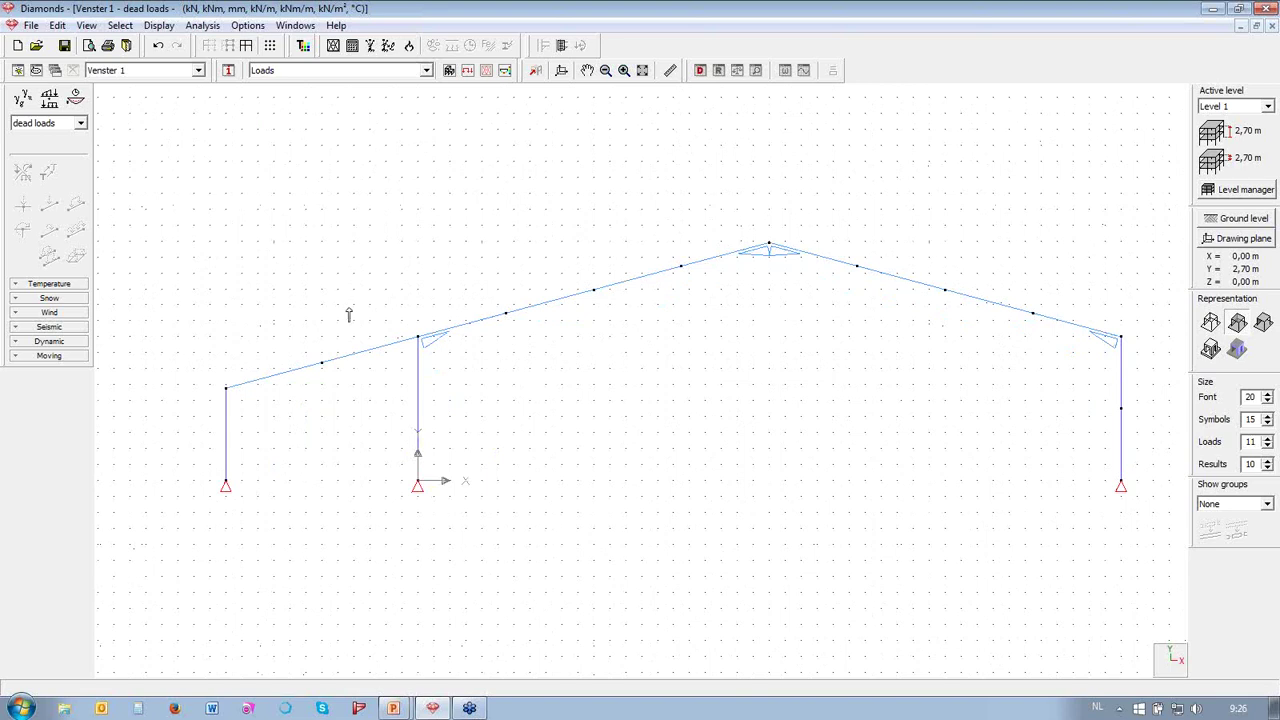
- Inspect the loads of the Selfweight group on the frame, and return to the dead loads group
click(80, 122)
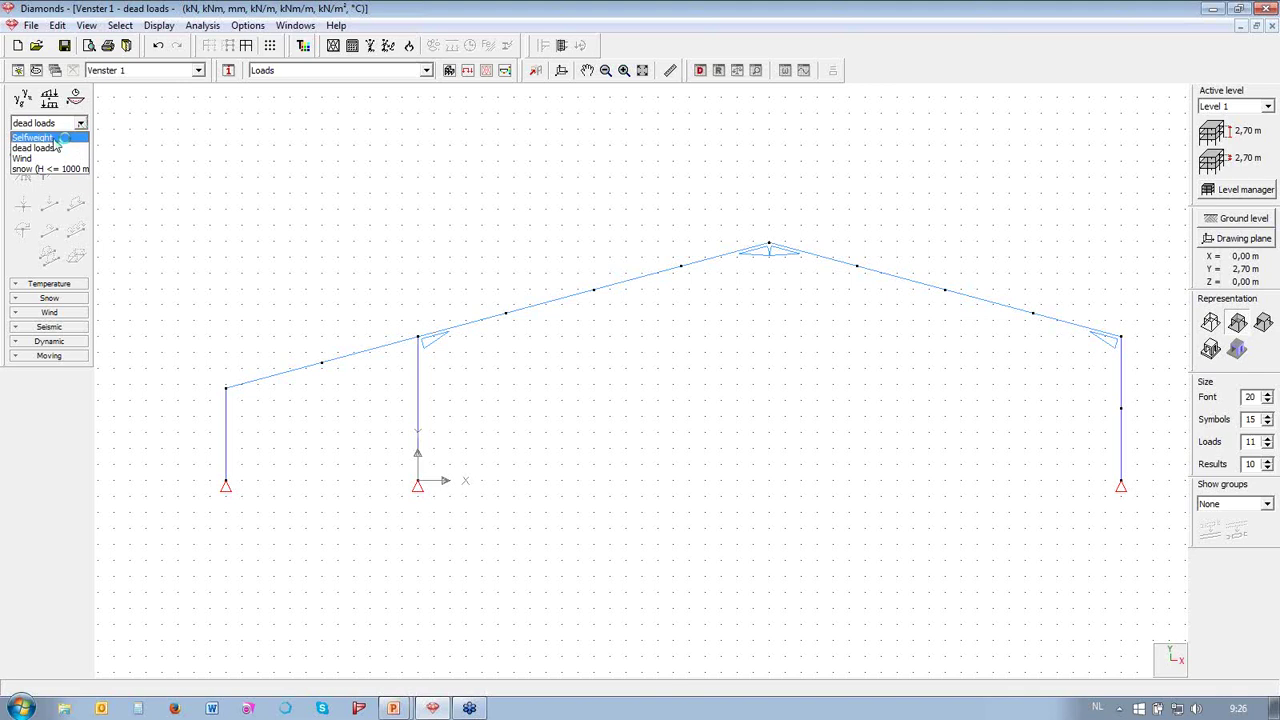
click(50, 138)
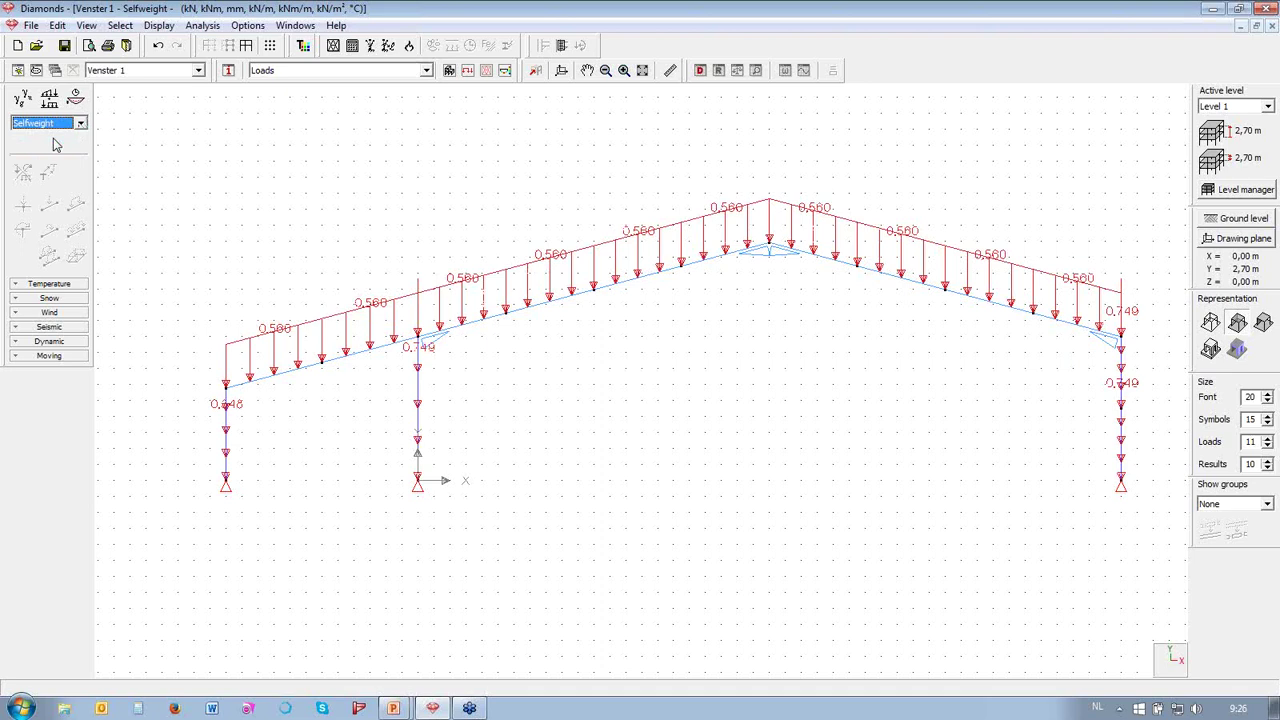
click(62, 124)
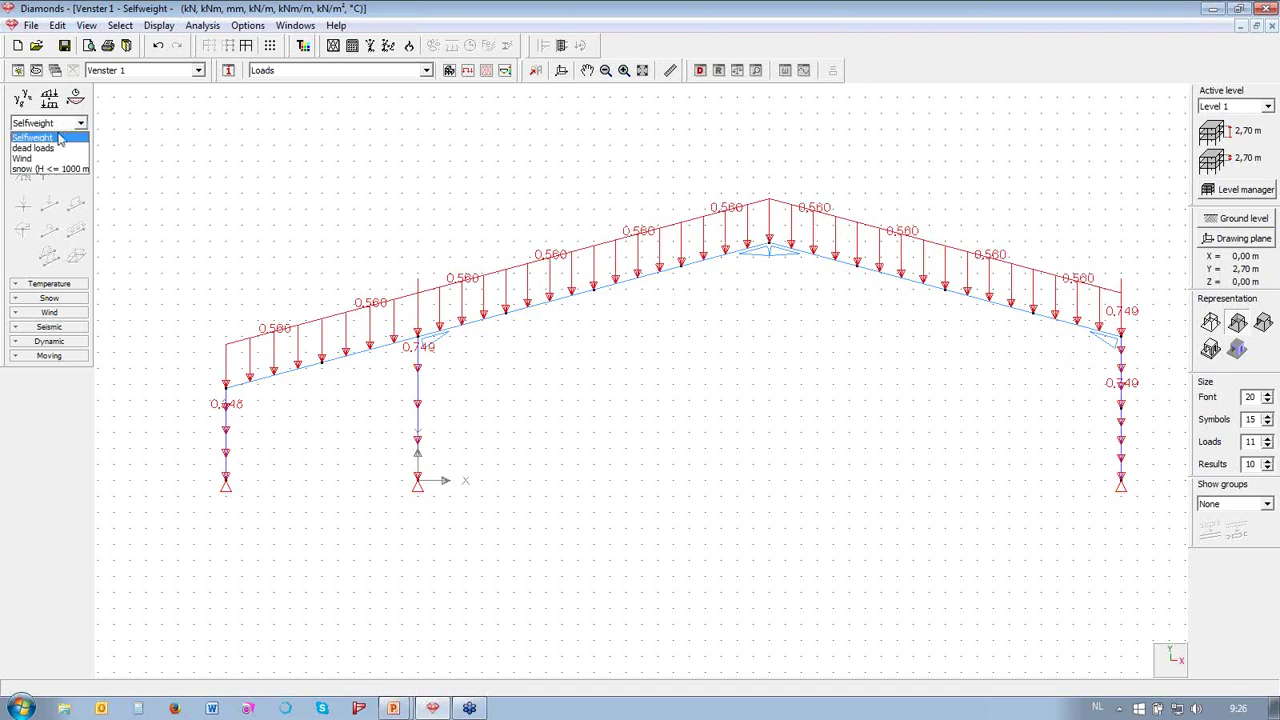
click(52, 141)
click(222, 264)
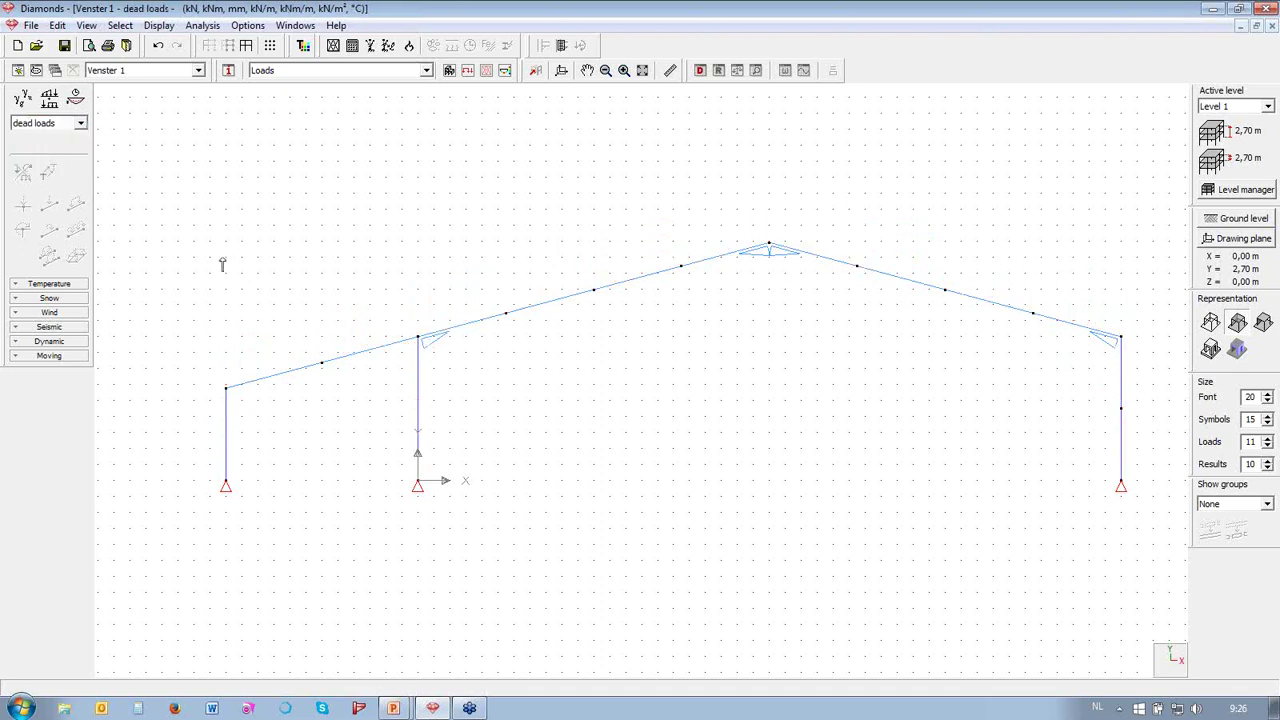
- Apply a uniform vertical line force of 3 kN/m to all rafter bars, including the side bay, in the dead loads group
click(257, 367)
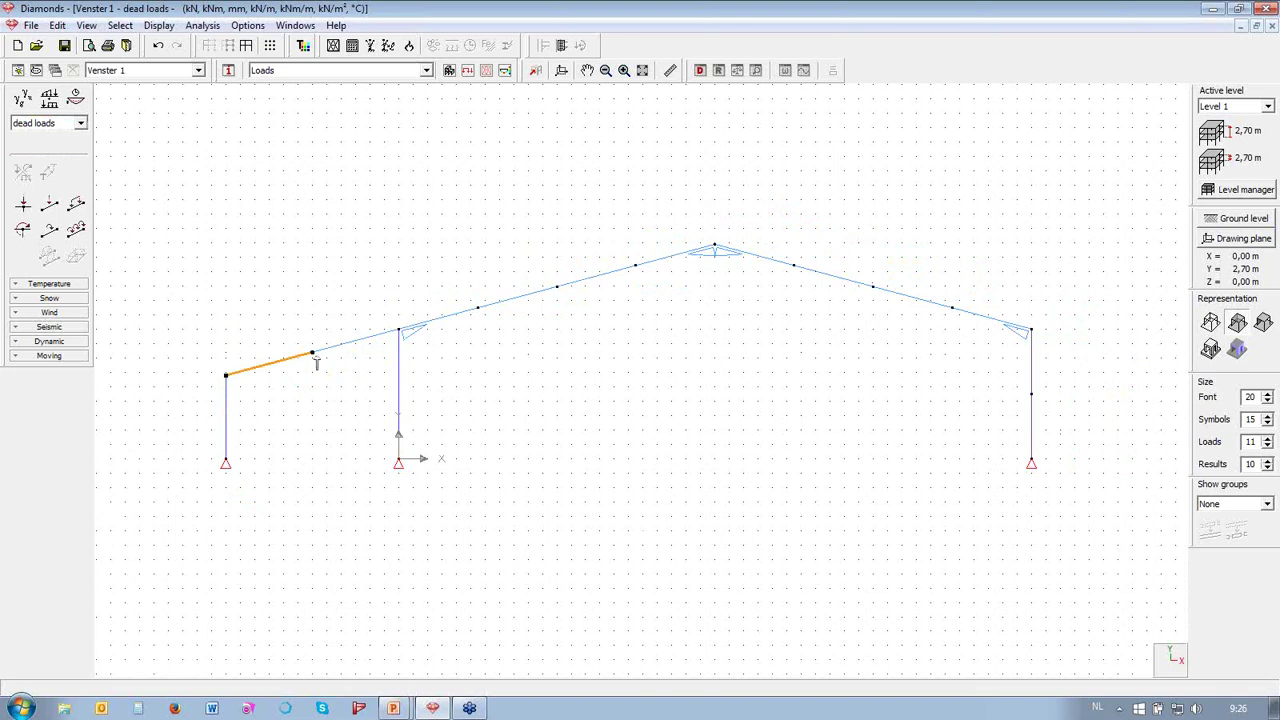
click(352, 341)
click(460, 314)
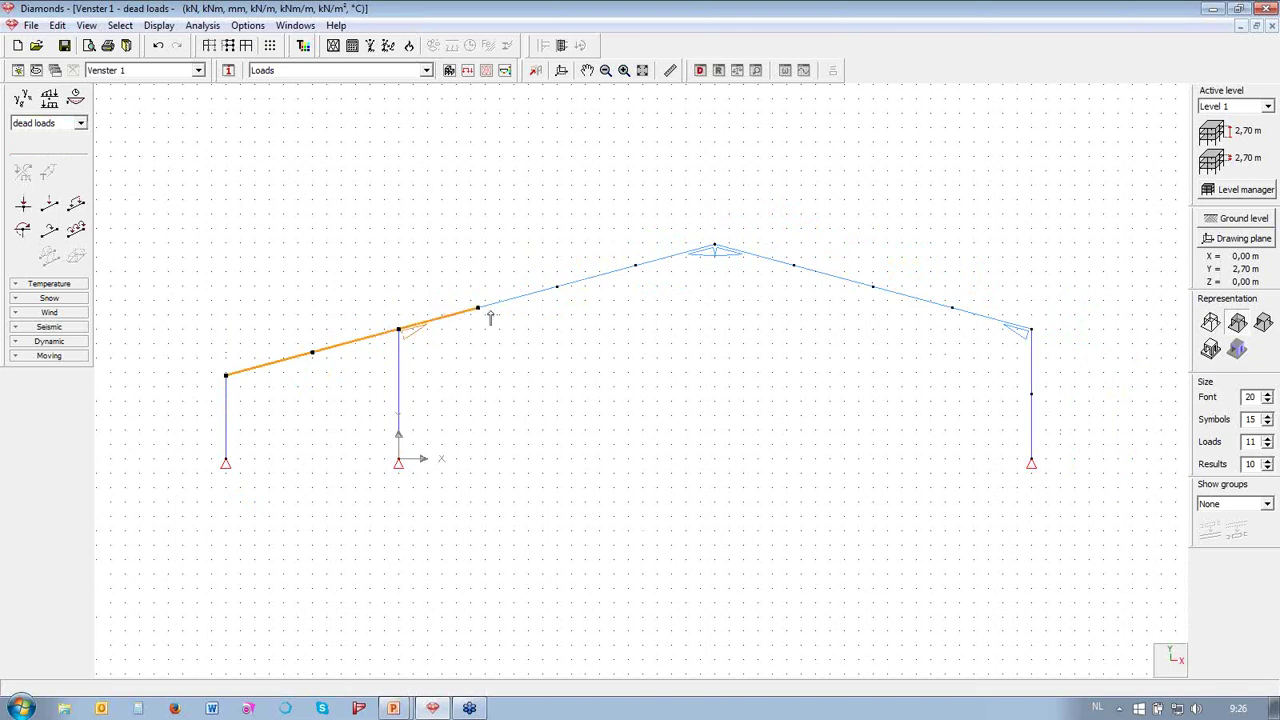
click(596, 290)
click(690, 256)
click(755, 258)
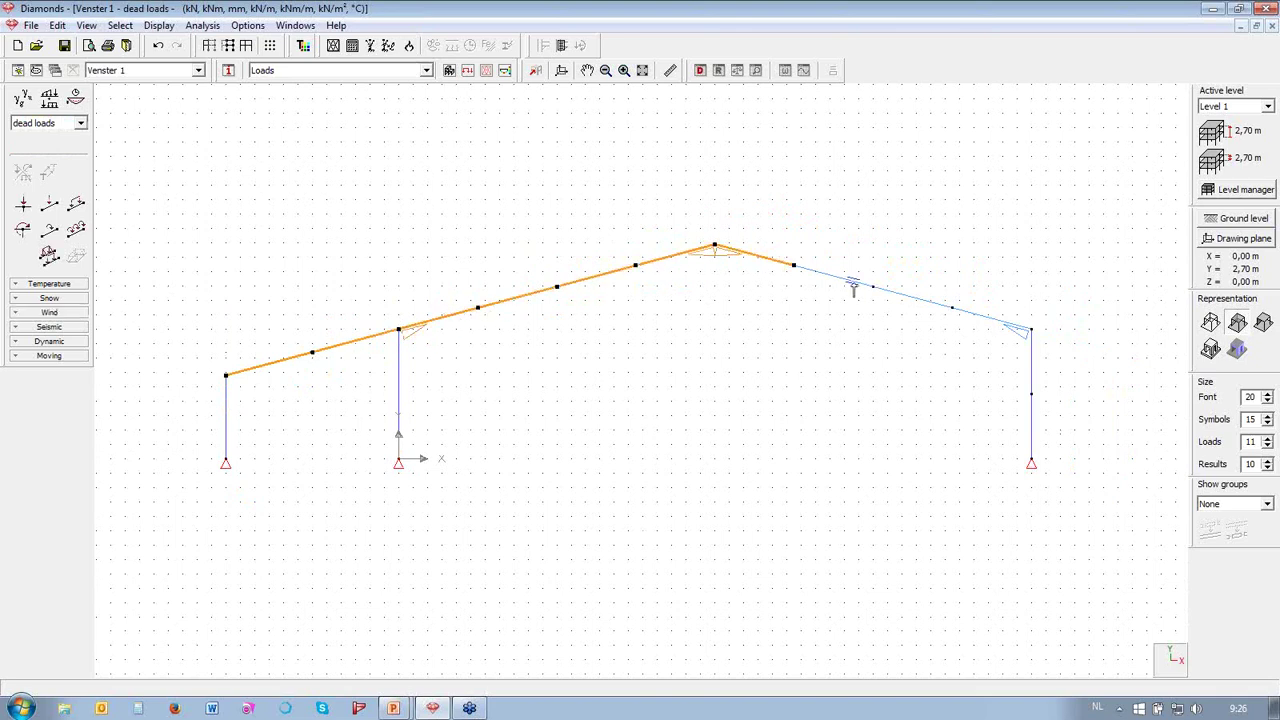
click(853, 283)
click(906, 297)
click(990, 318)
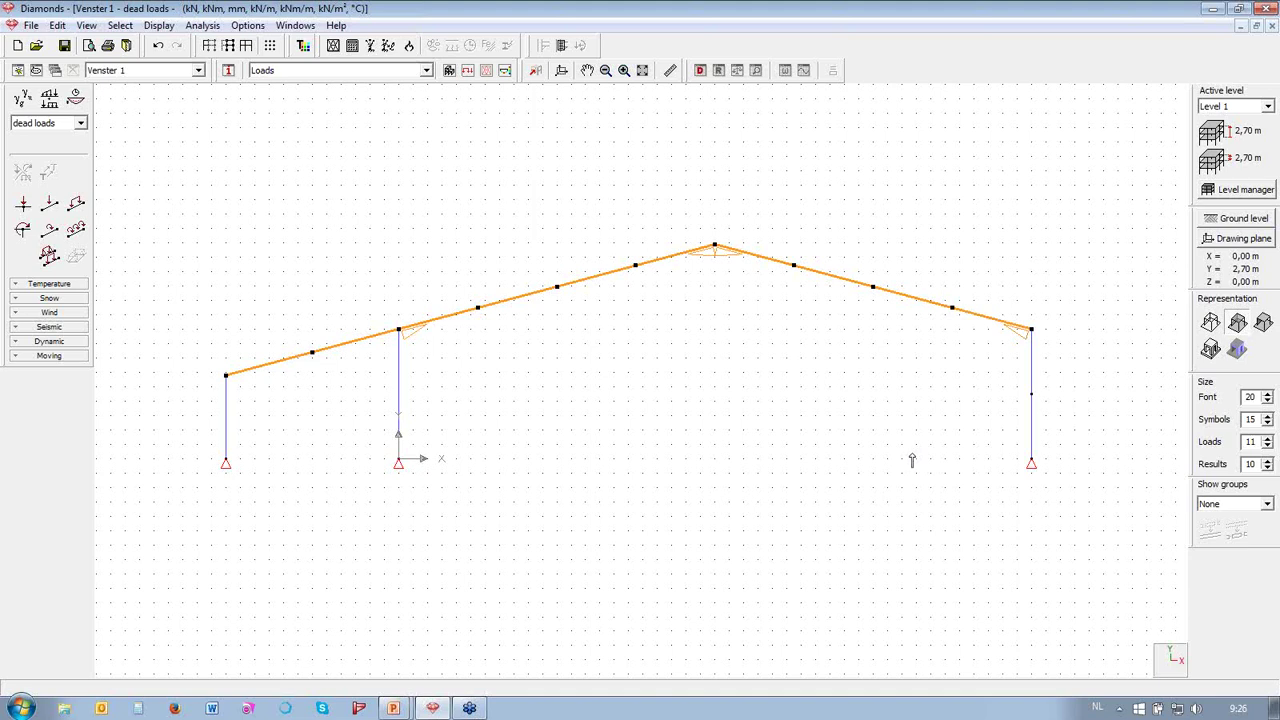
click(77, 205)
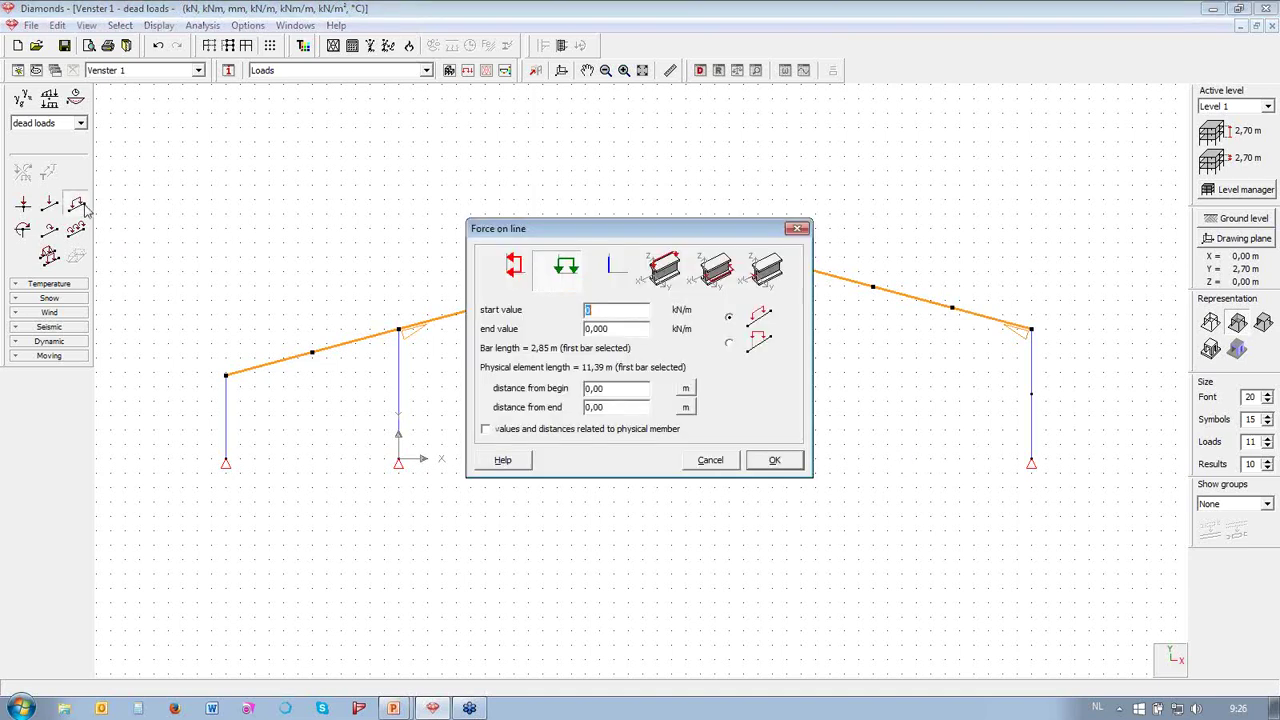
click(775, 461)
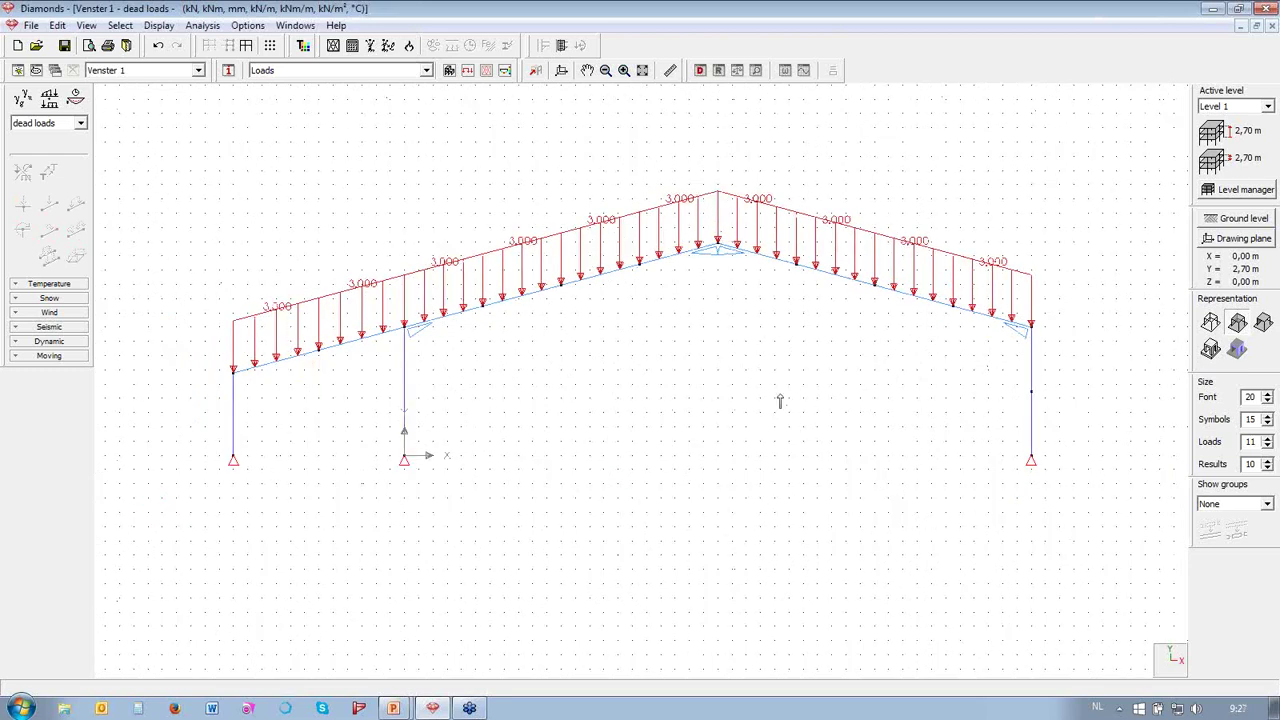
- Enlarge the display size of the symbols to 18 and of the font to 31
click(1268, 416)
click(1268, 416)
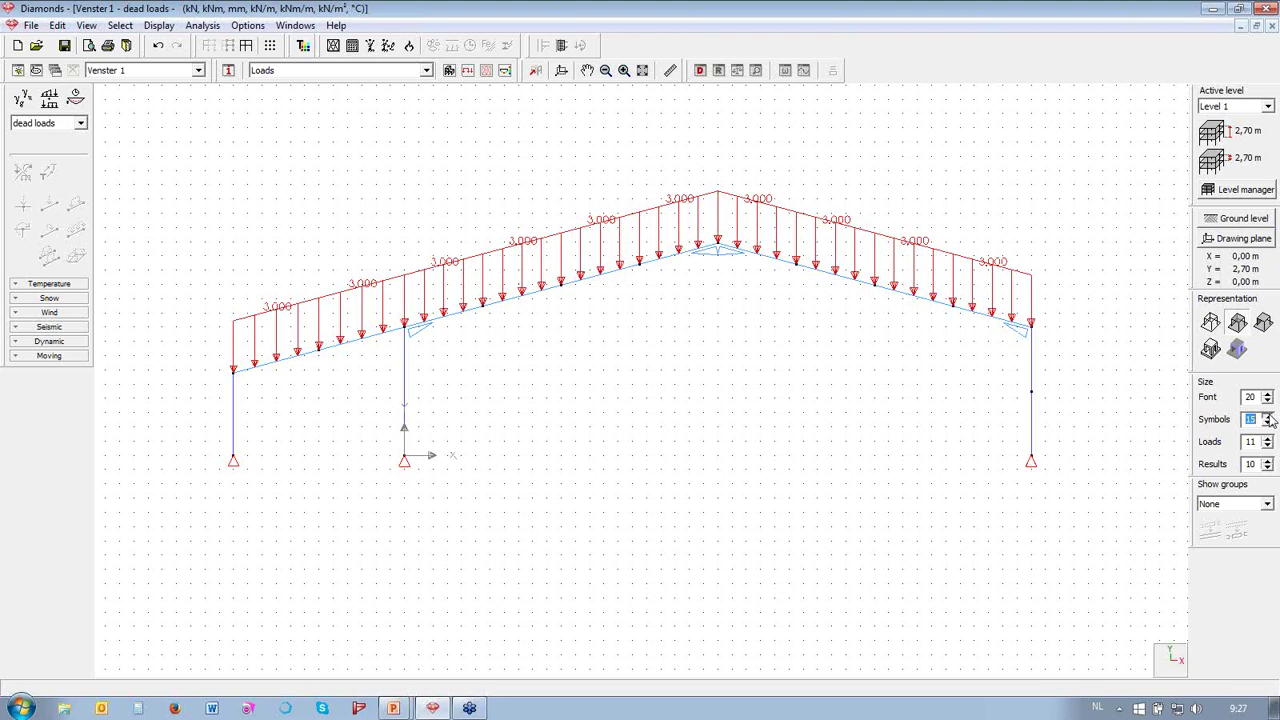
click(1268, 416)
click(1267, 394)
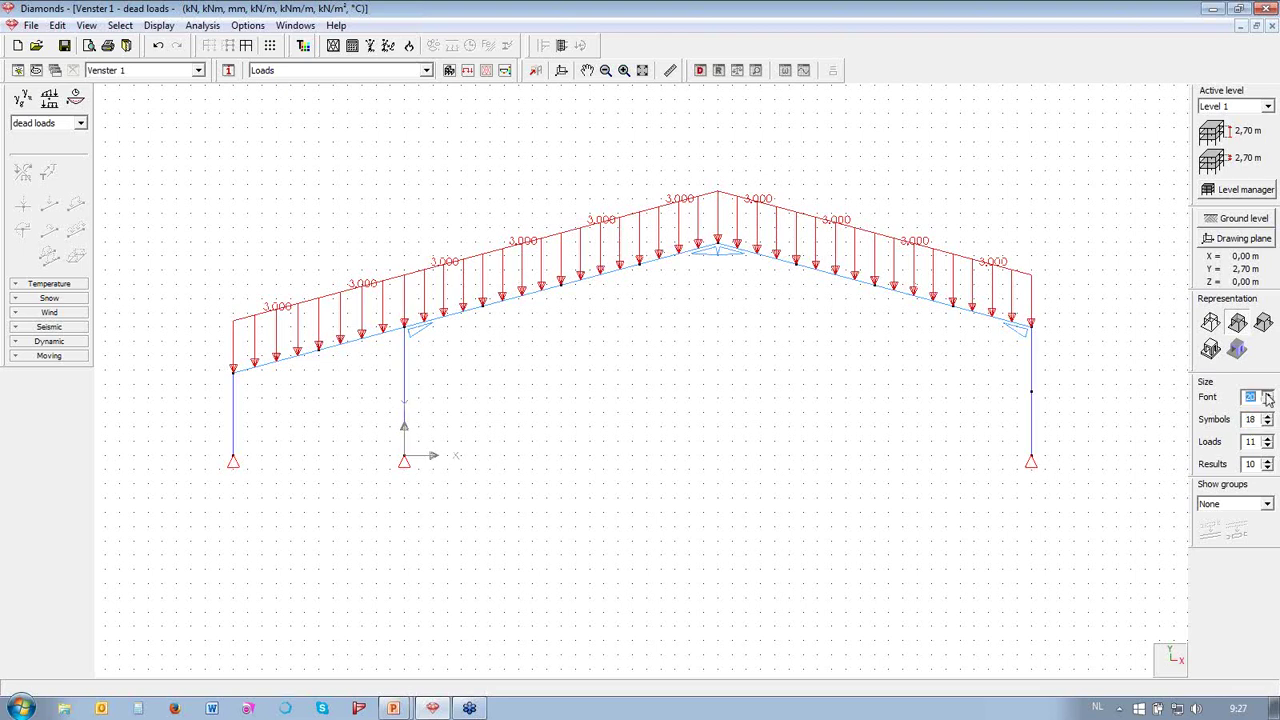
click(1267, 394)
click(1267, 394)
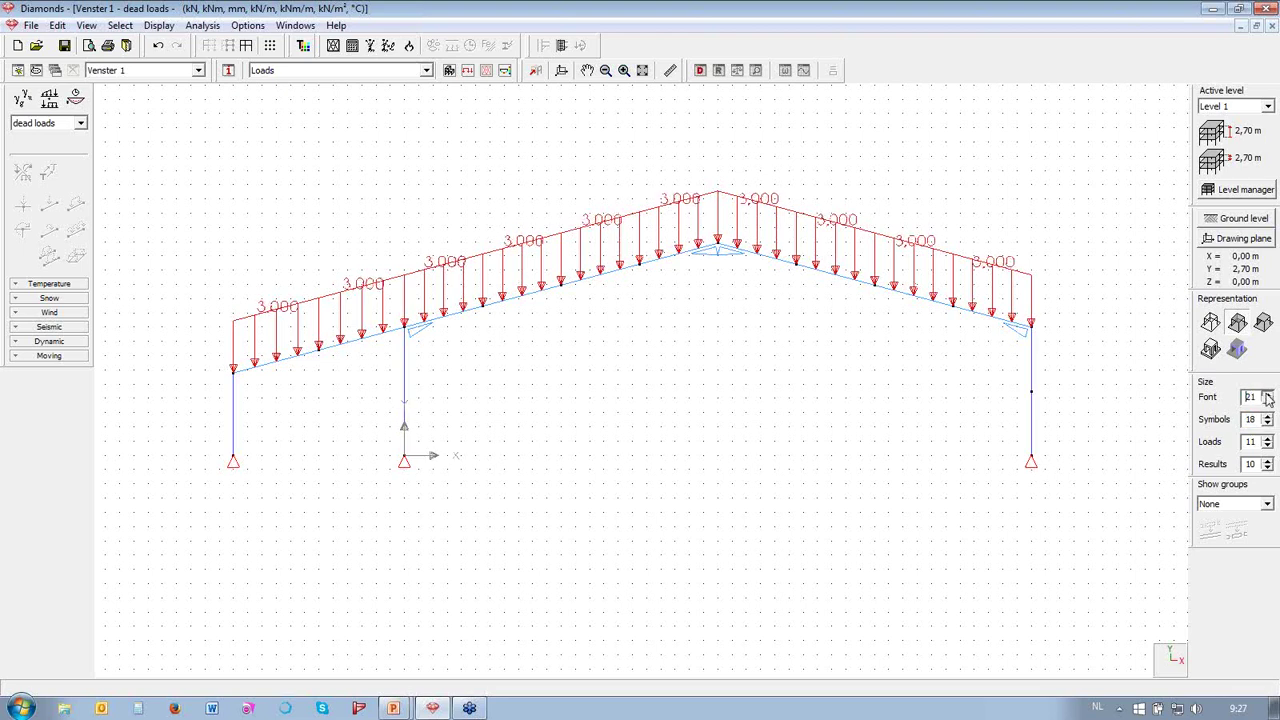
click(1267, 394)
click(1267, 394)
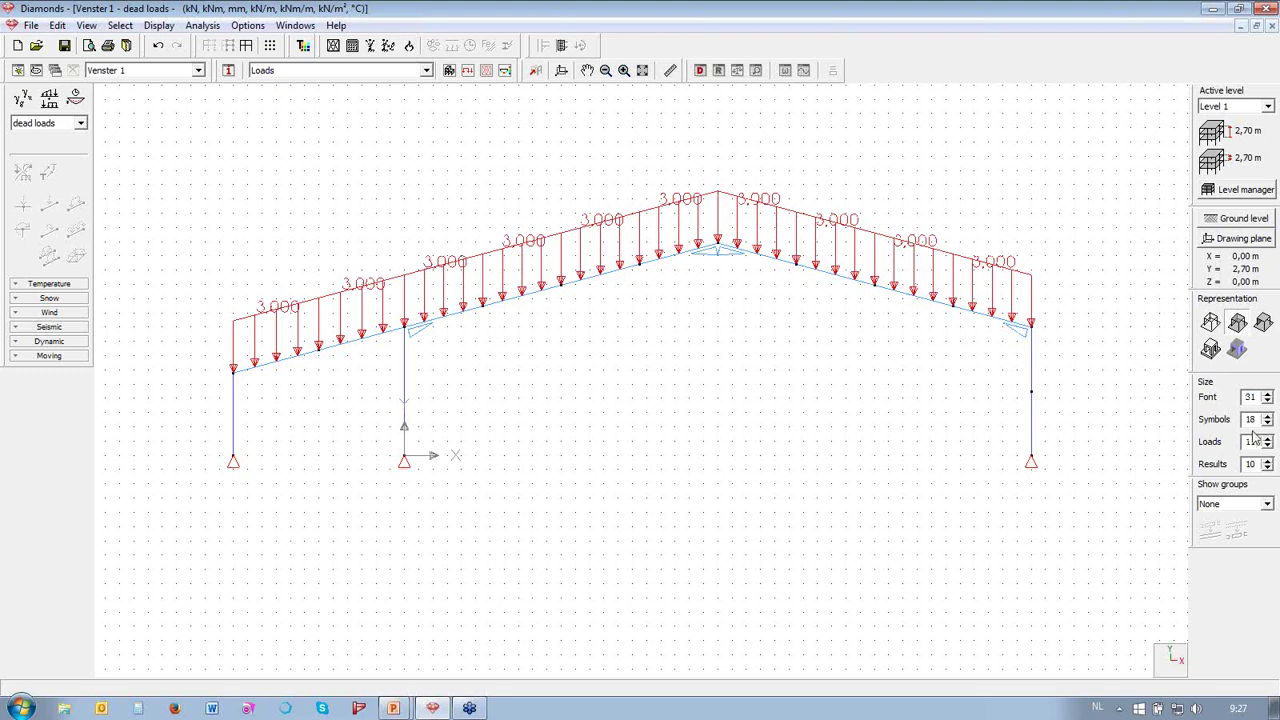
- Reduce the display size of the symbols to 13 and of the loads to 9
click(1268, 423)
click(1268, 423)
click(1268, 423)
click(1268, 423)
click(1268, 423)
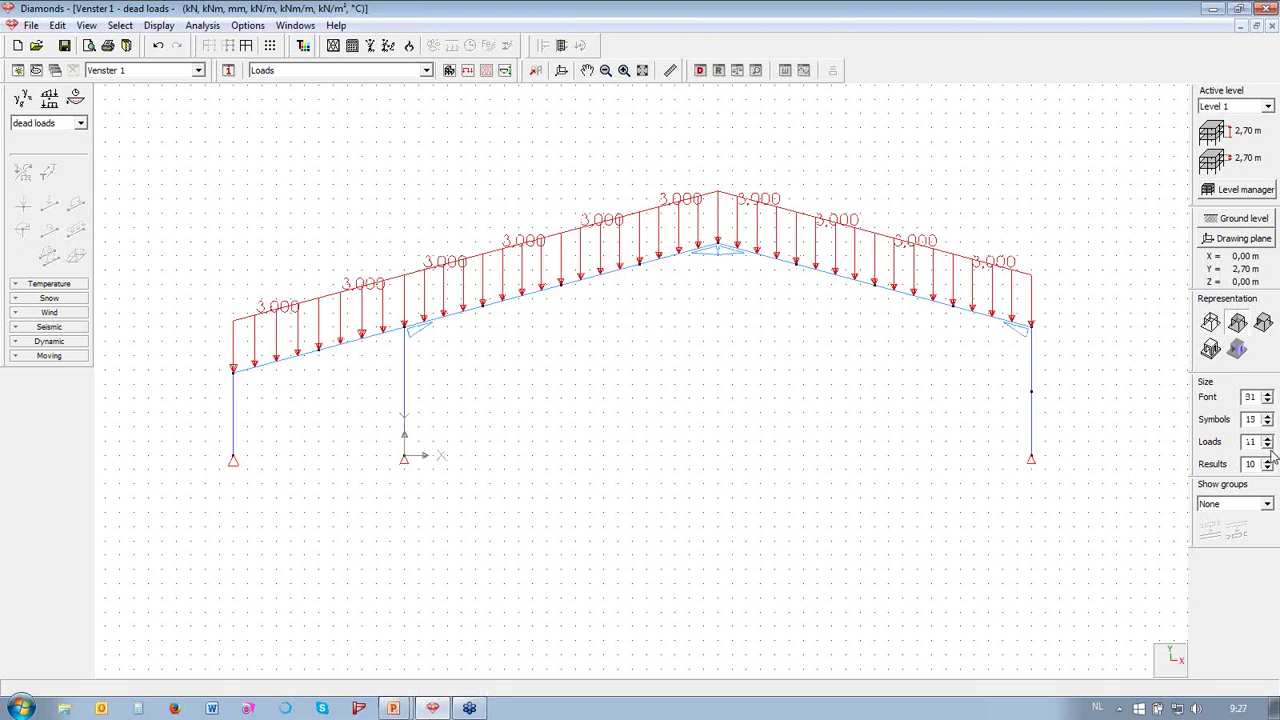
click(1268, 446)
click(1268, 446)
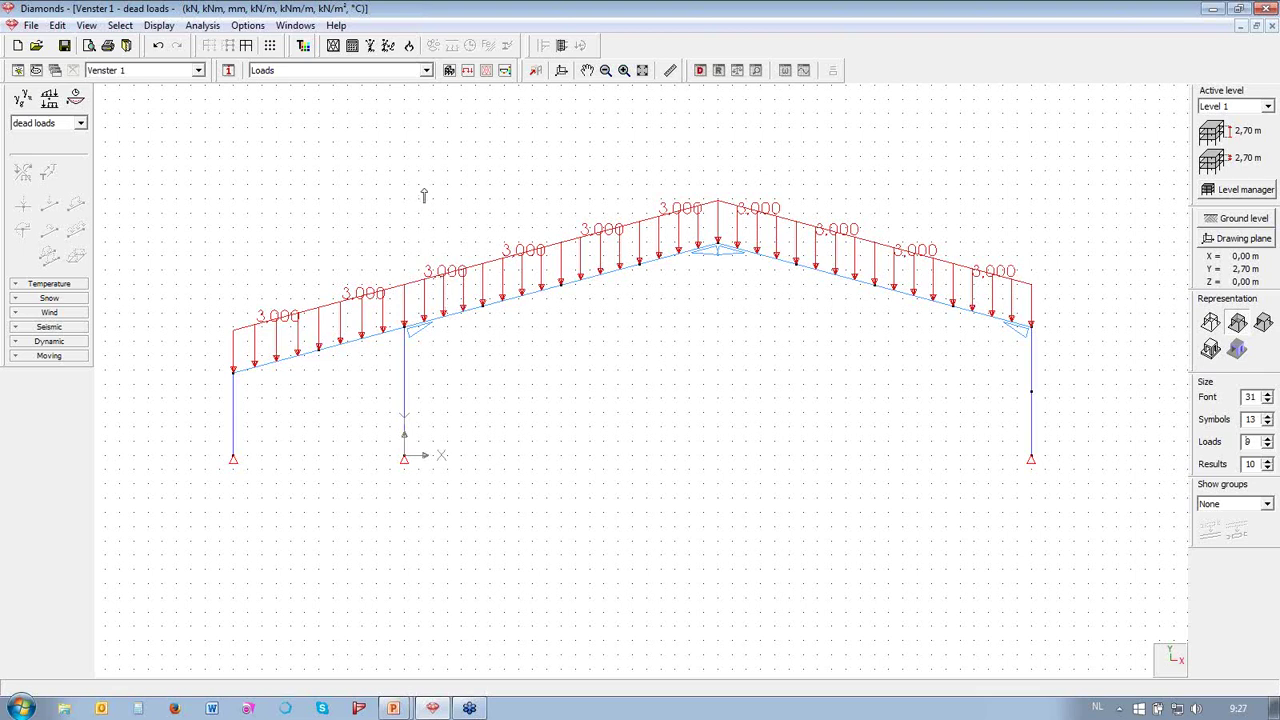
- Set the number of decimals for force along line to 1 in the units and decimals settings
click(248, 25)
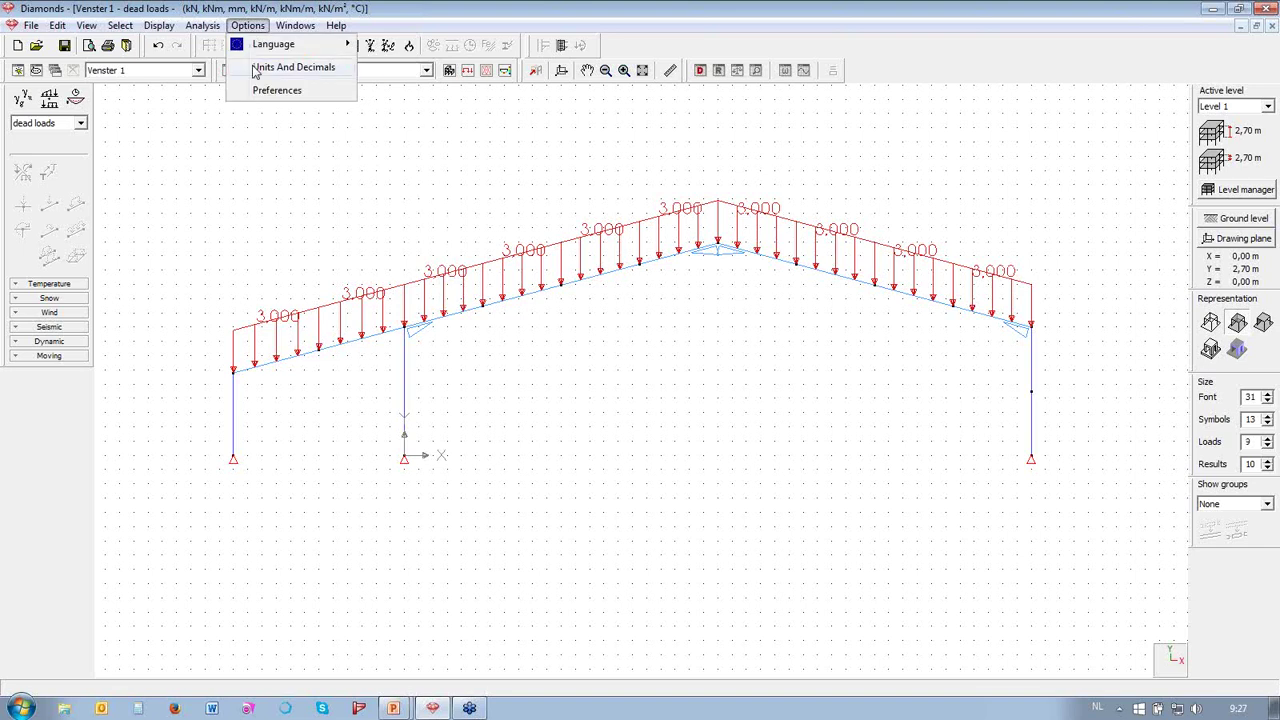
click(256, 70)
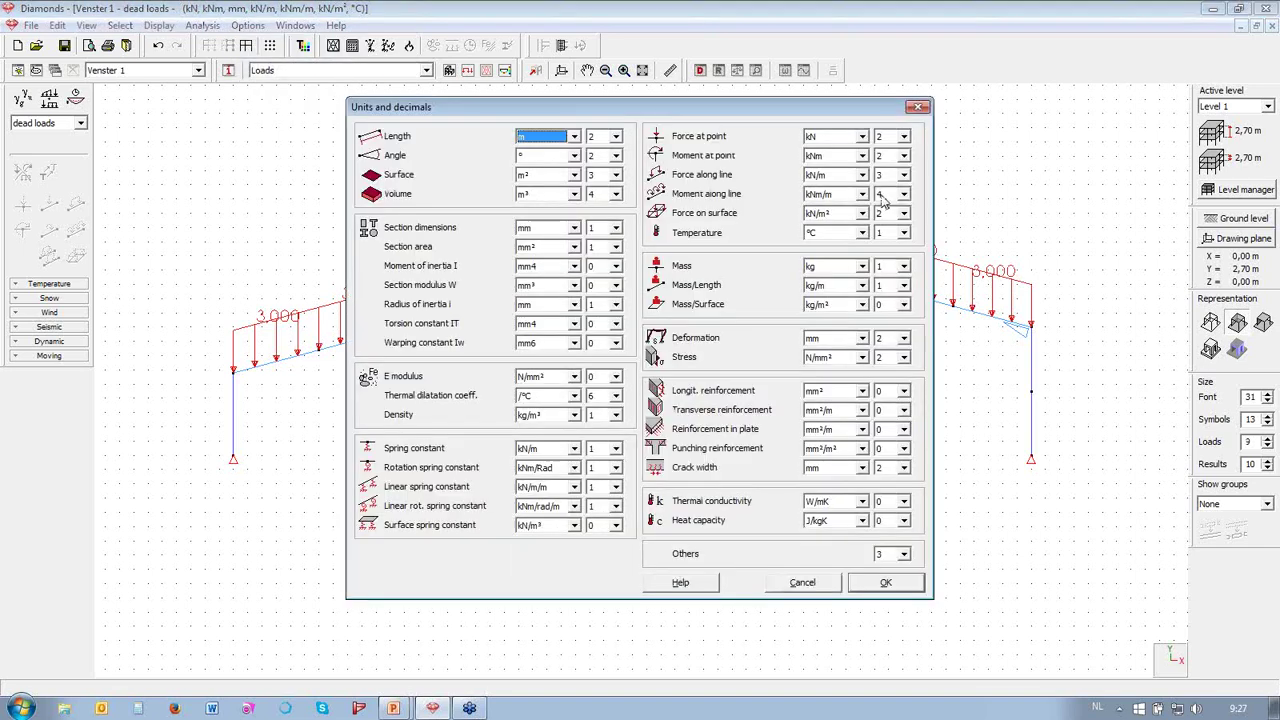
click(901, 194)
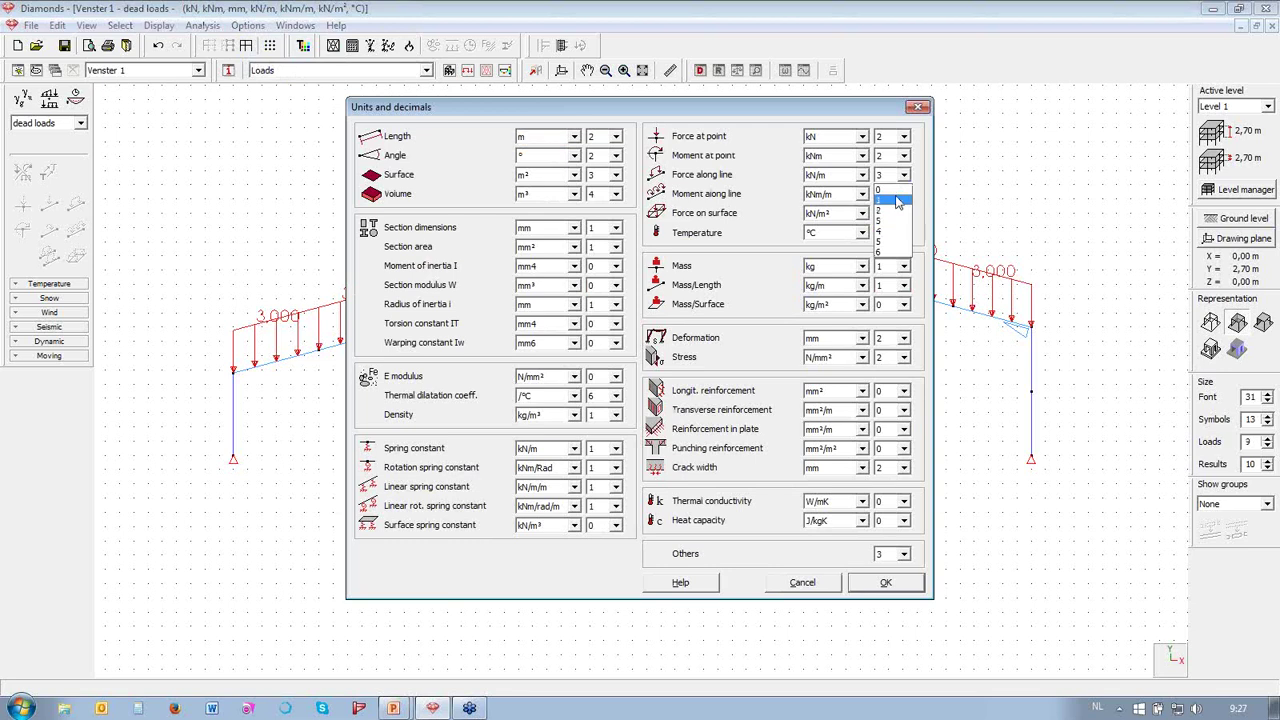
click(898, 203)
click(886, 583)
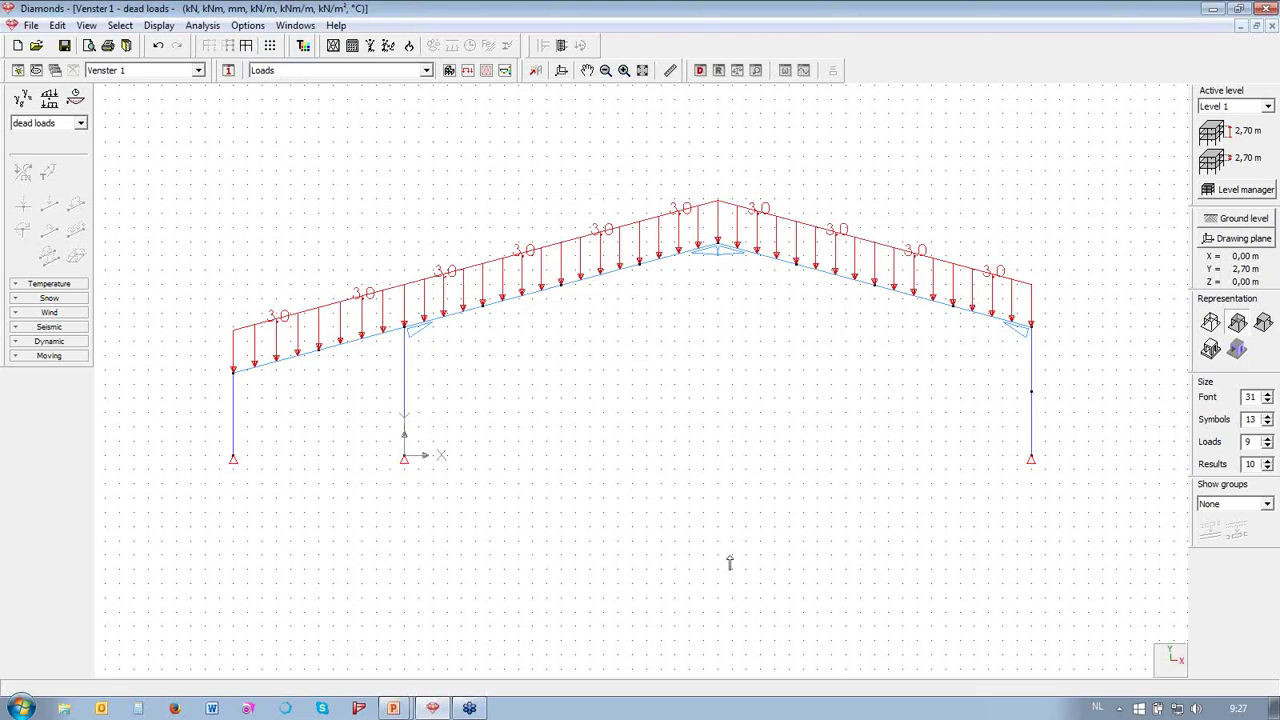
- Switch to the Wind load group and open its terrain parameters, keeping the norm EN 1991-1-4
click(80, 123)
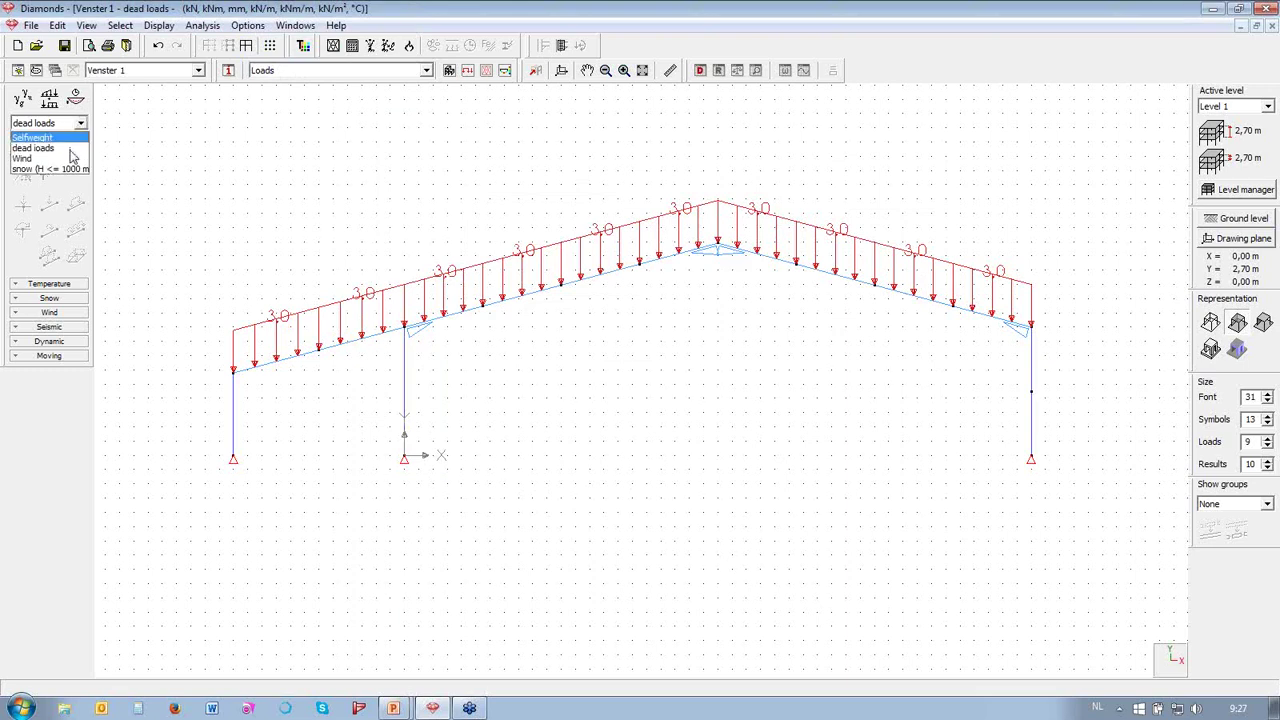
click(60, 158)
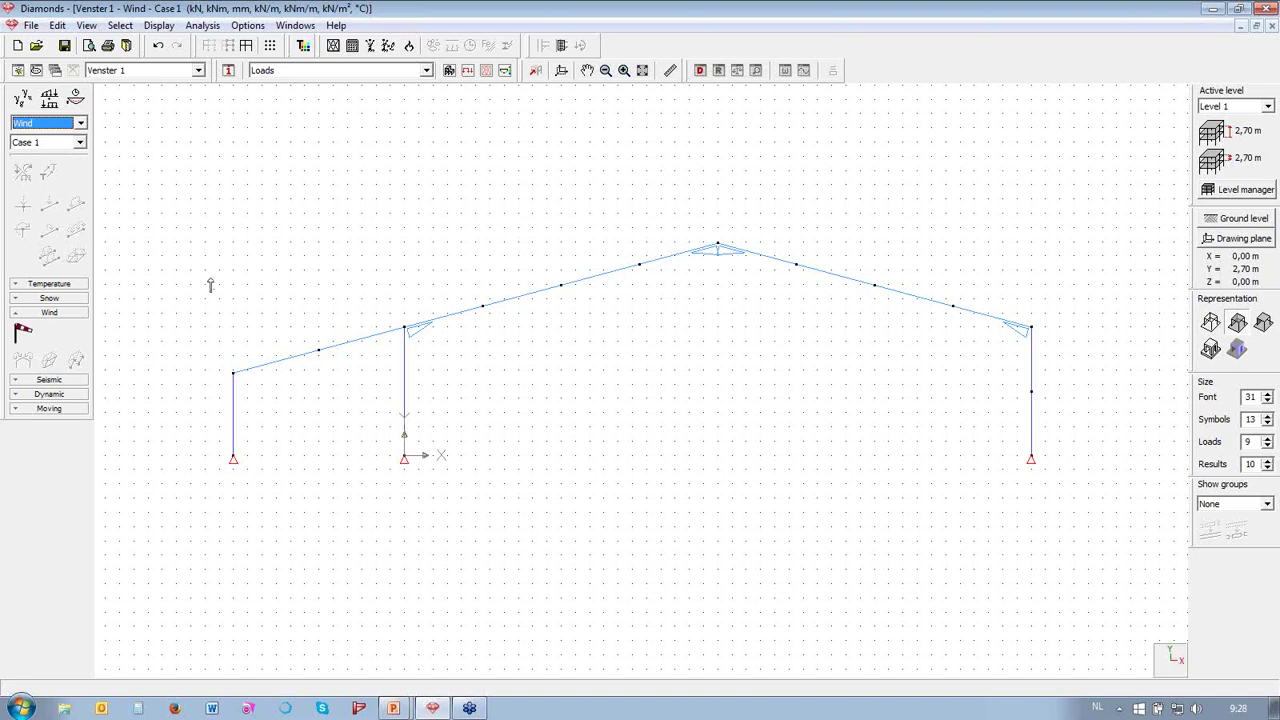
click(24, 336)
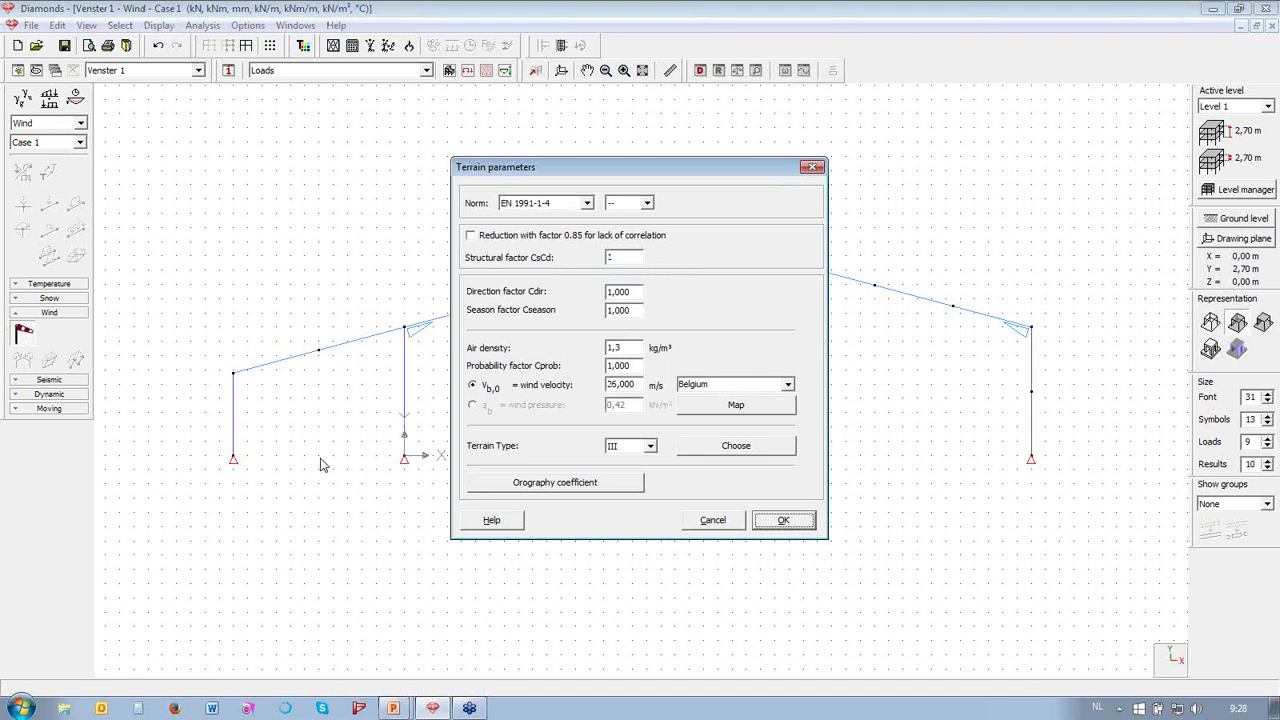
click(545, 205)
click(545, 205)
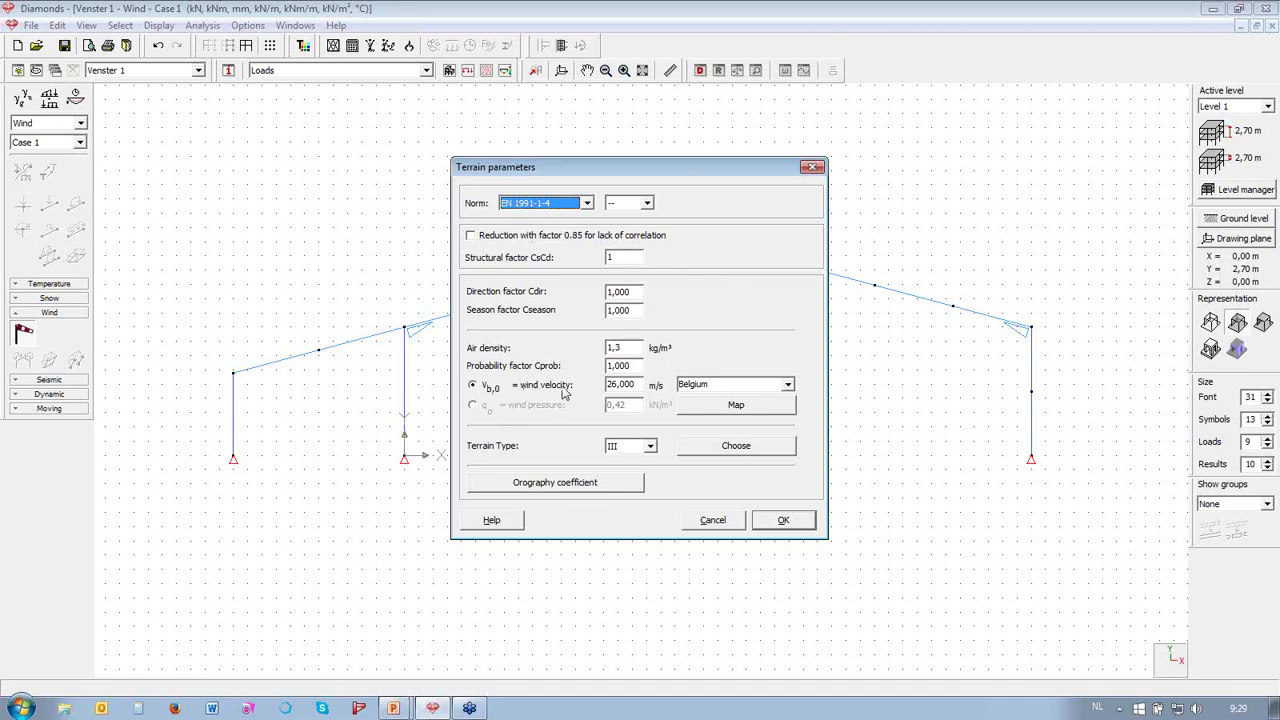
- Enter a basic wind velocity of 30 m/s with Belgium as the country
drag(638, 383, 569, 389)
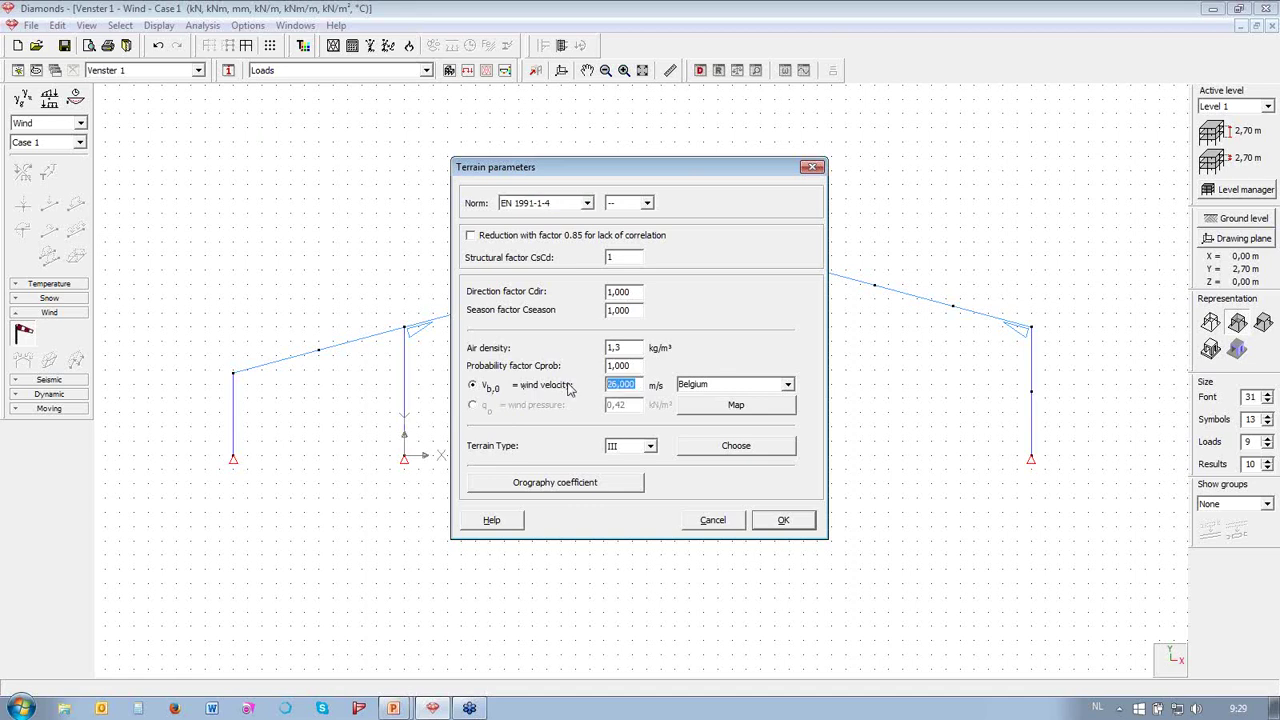
text(30)
click(788, 386)
click(735, 399)
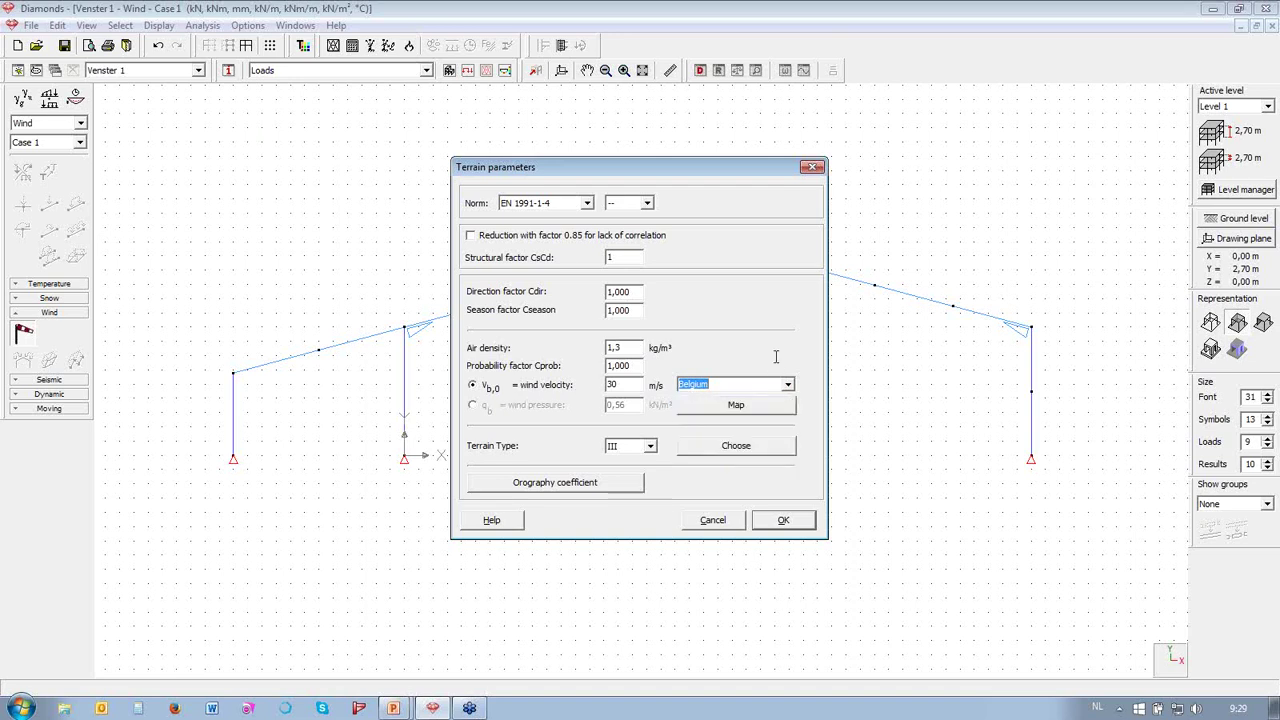
- Pick the 26 m/s zone on the wind map of Belgium as the basic wind velocity
click(735, 408)
drag(838, 281, 901, 122)
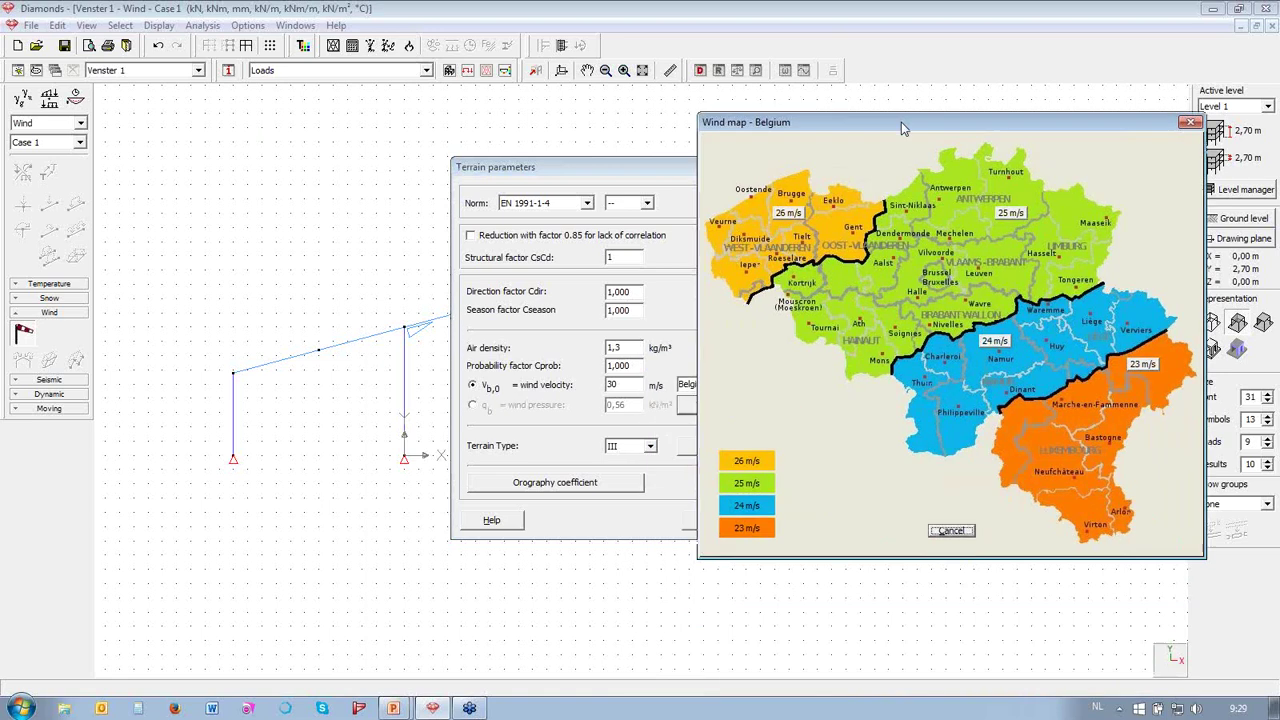
click(789, 216)
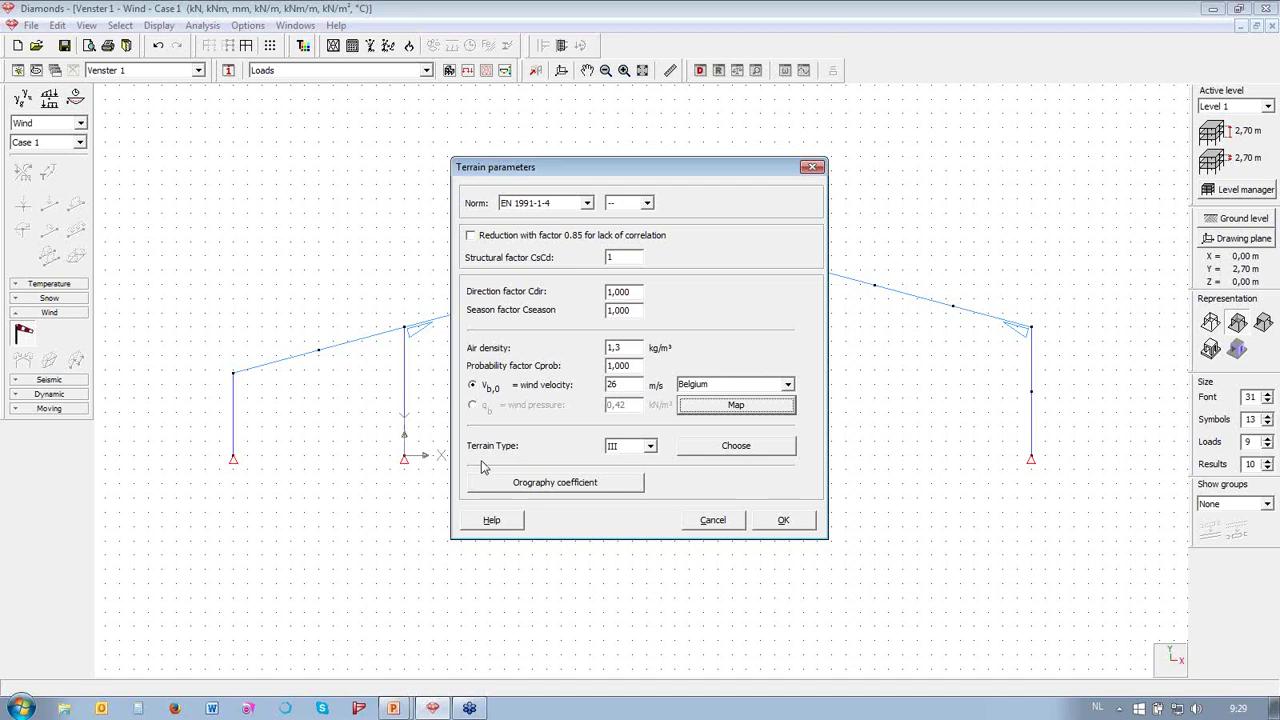
- Choose terrain Type III from the terrain descriptions and accept the terrain parameters
click(738, 447)
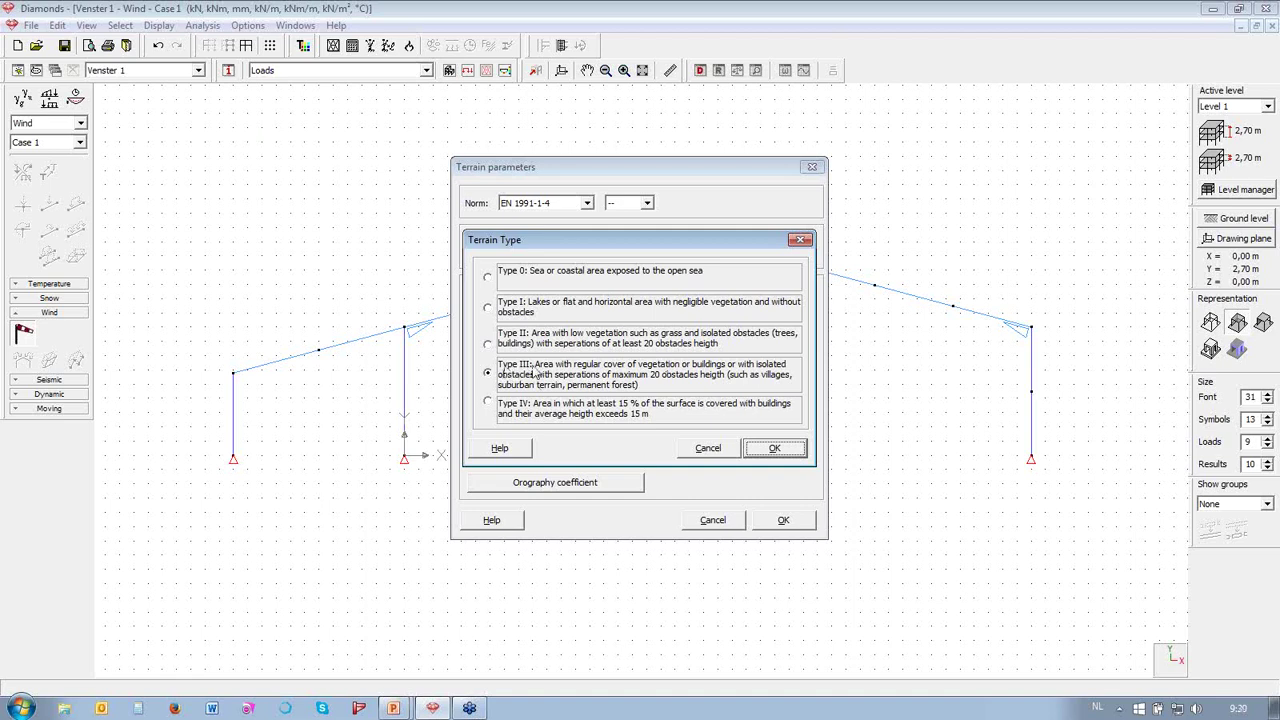
click(777, 450)
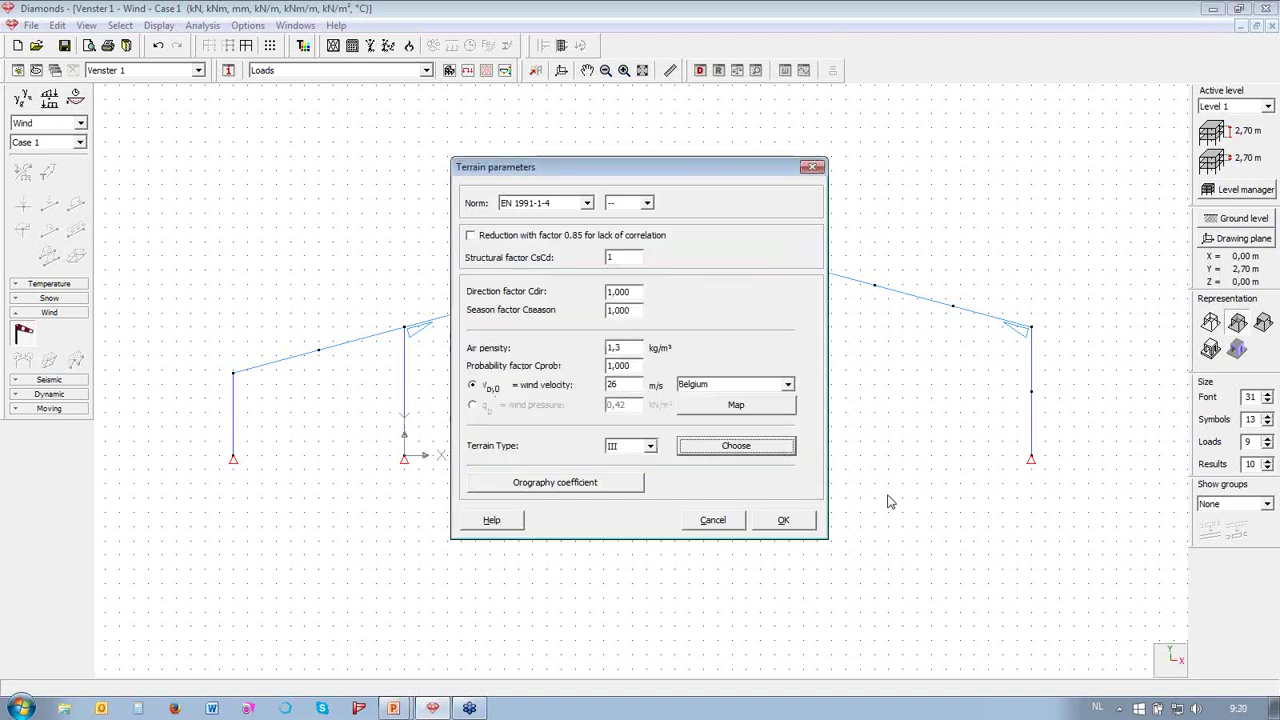
click(786, 523)
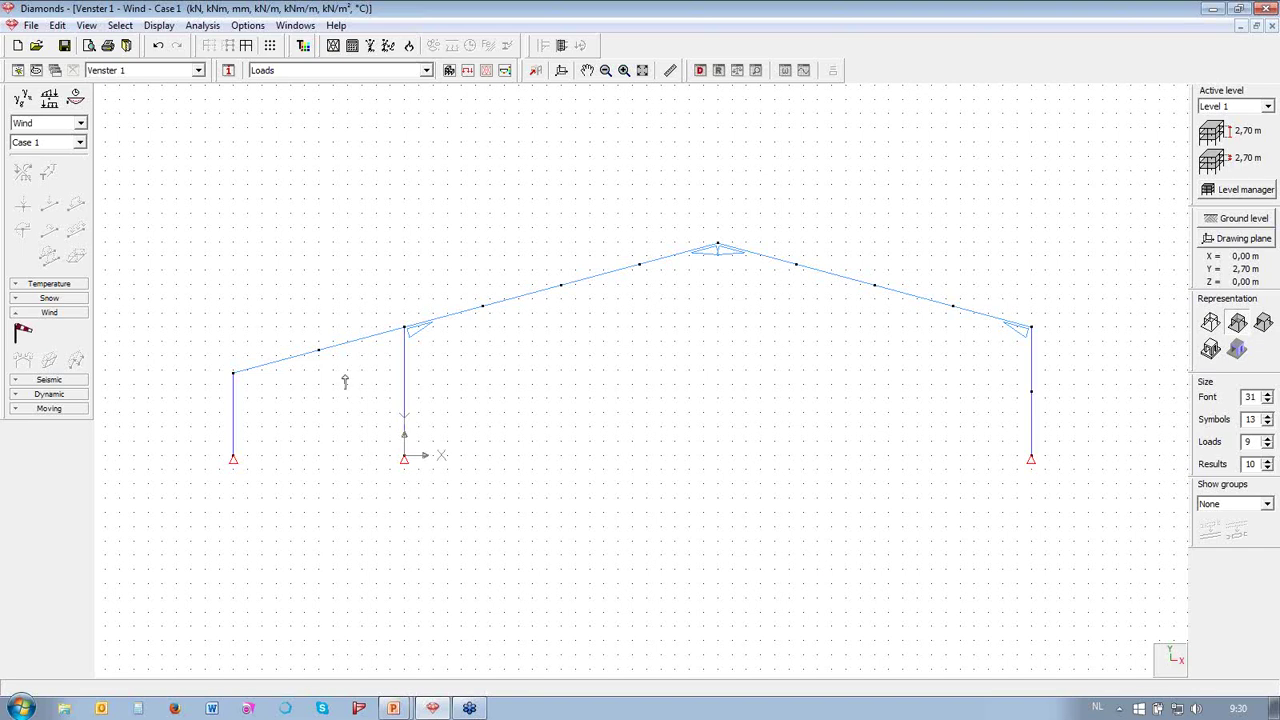
- Start the 2D-frame wind generator for the whole frame, with total depth of construction 30 m and position of frame 15 m
drag(200, 226, 1078, 550)
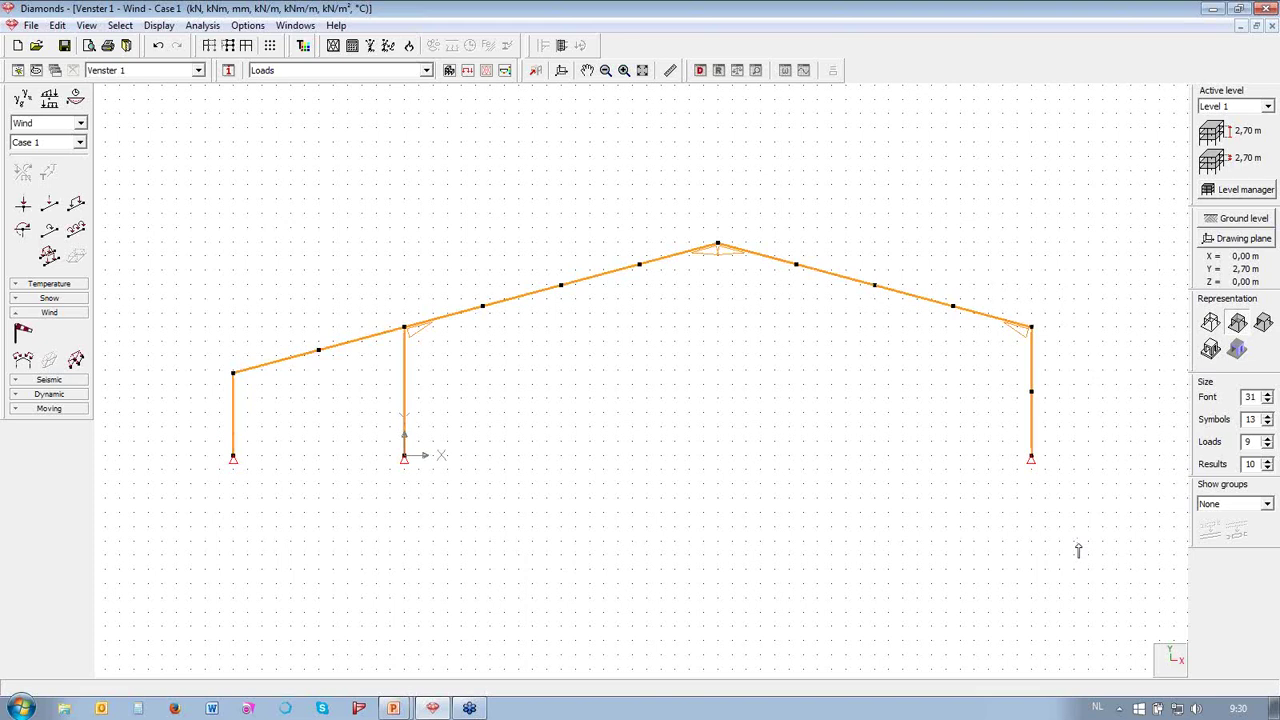
click(25, 362)
click(486, 357)
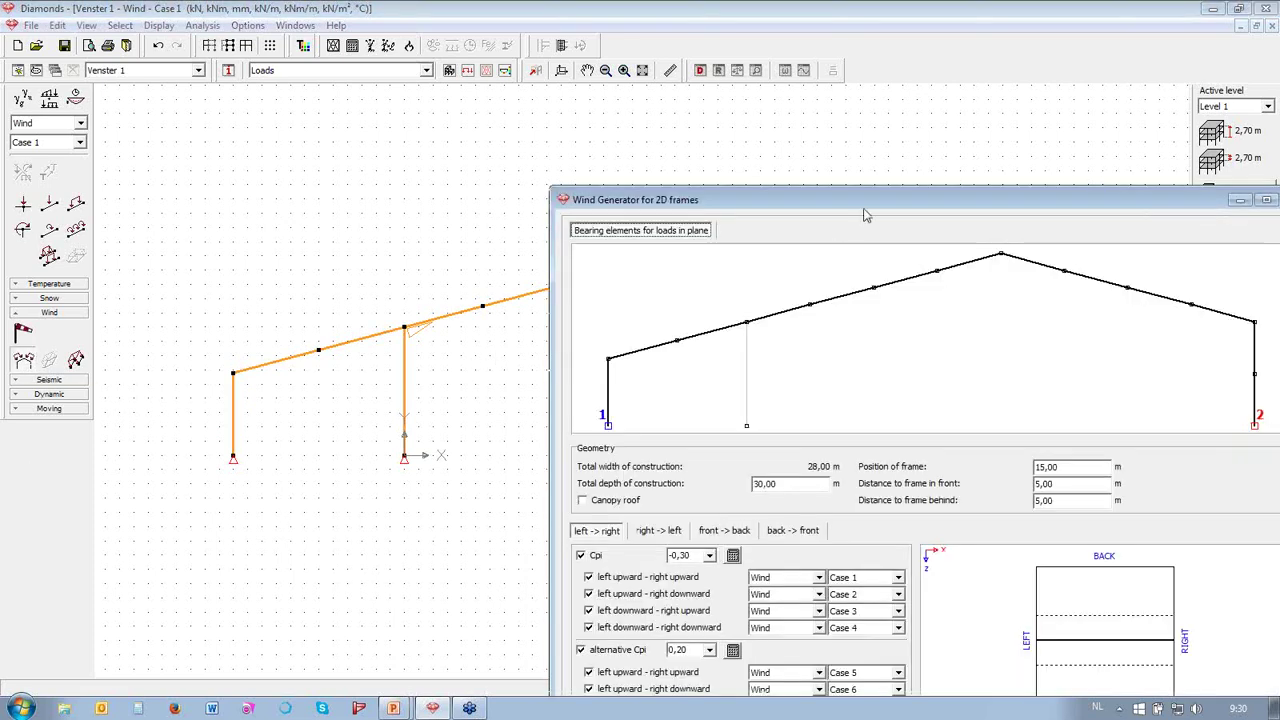
mouse_move(864, 210)
mouse_down()
mouse_move(850, 200)
mouse_move(558, 394)
mouse_move(545, 465)
mouse_move(541, 55)
mouse_move(589, 340)
mouse_move(583, 434)
mouse_move(614, 148)
mouse_move(594, 106)
mouse_up()
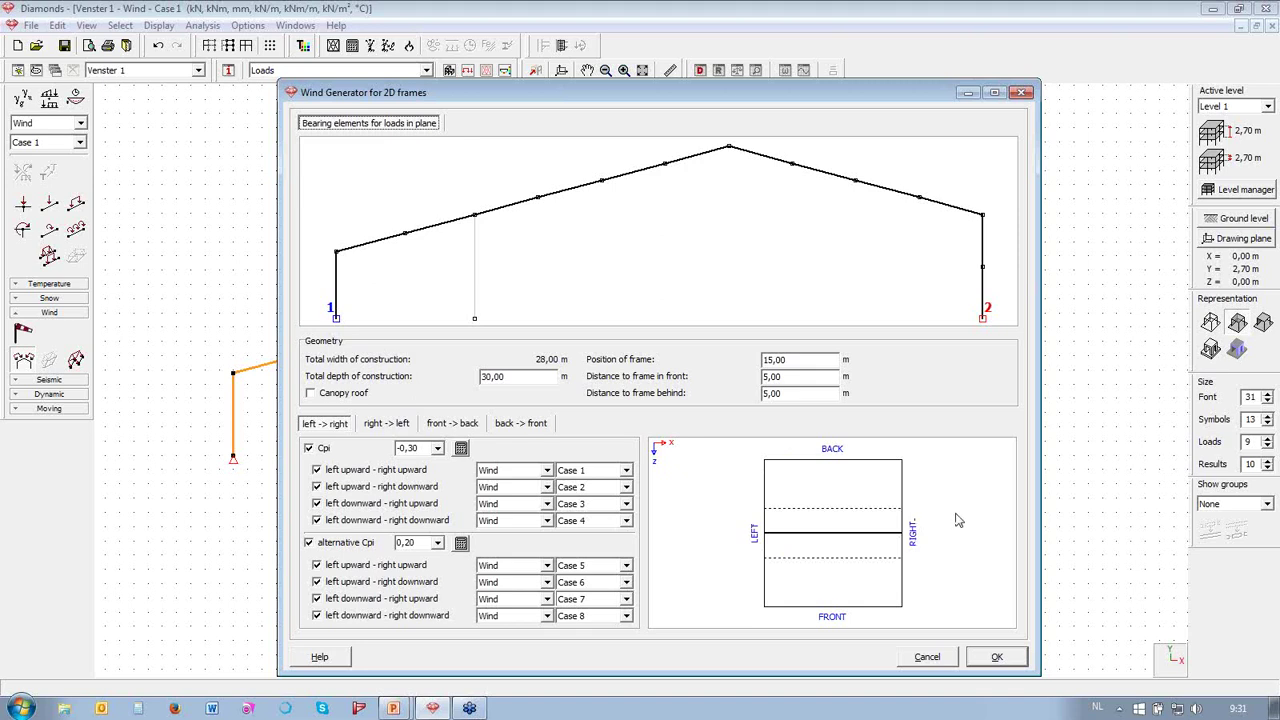
double_click(492, 376)
text(30)
double_click(766, 359)
text(15)
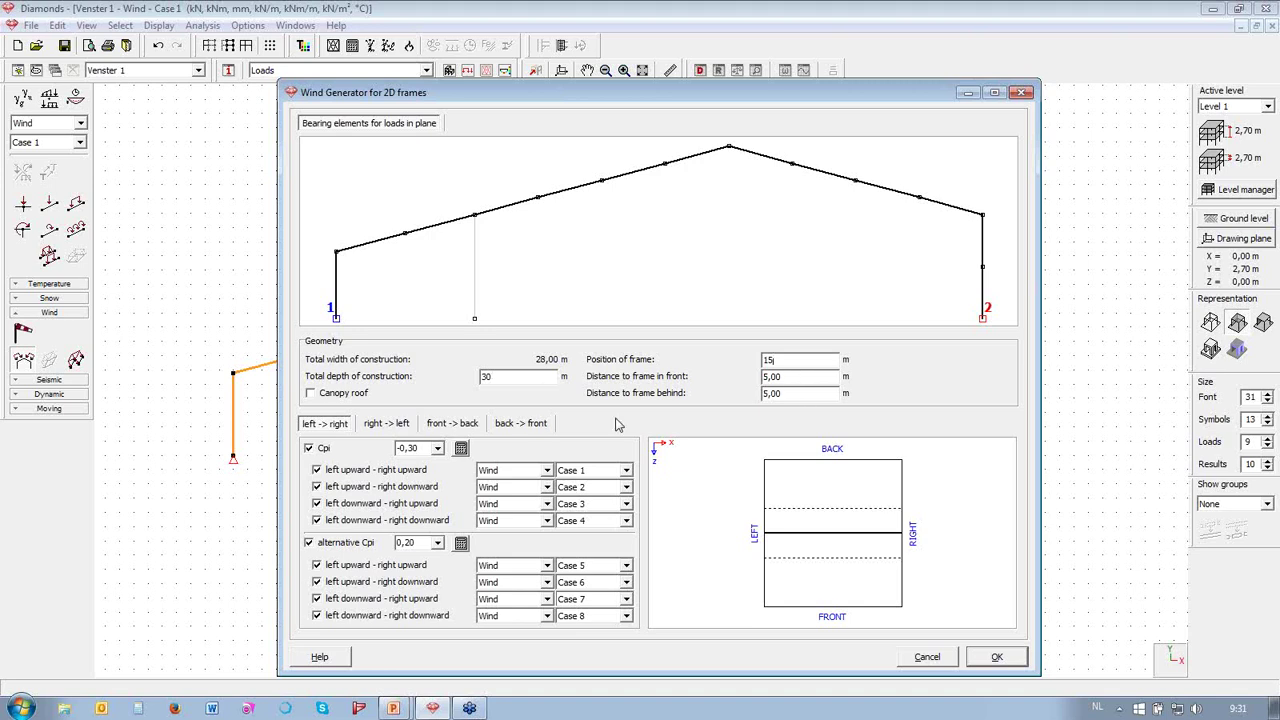
- Review the load case settings for the different wind directions and generate the wind loads on the frame
click(450, 424)
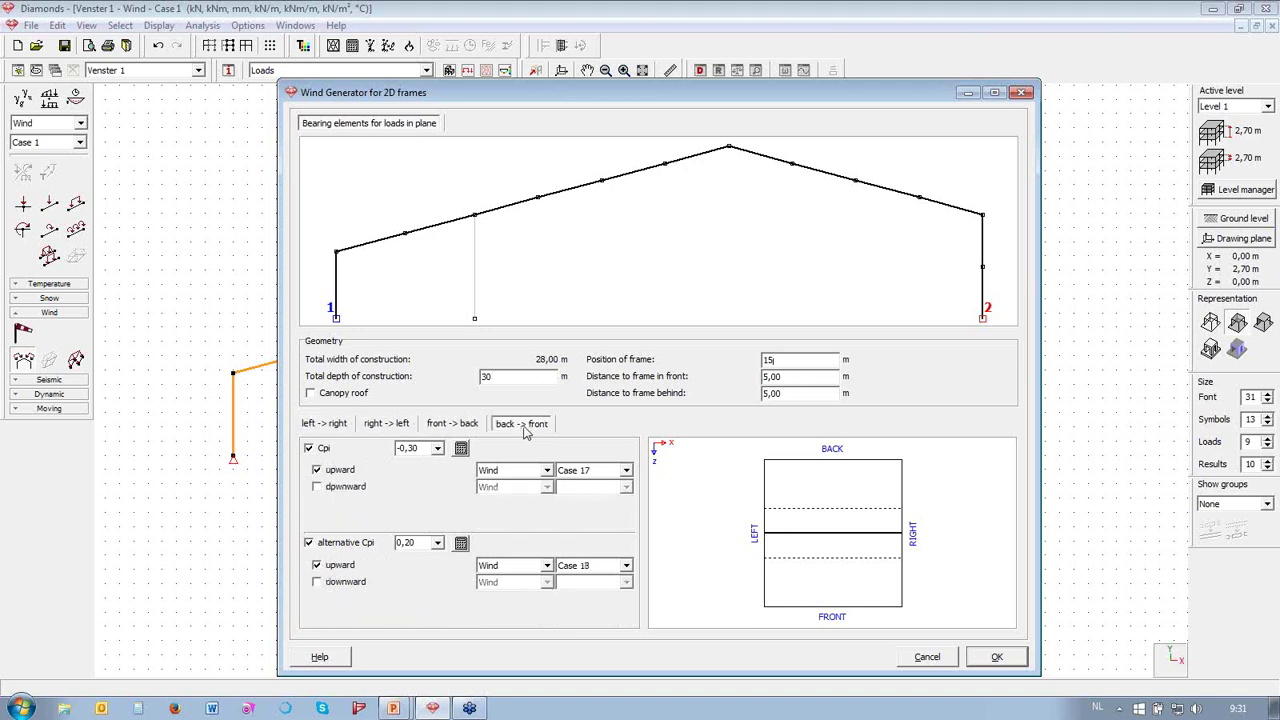
click(322, 423)
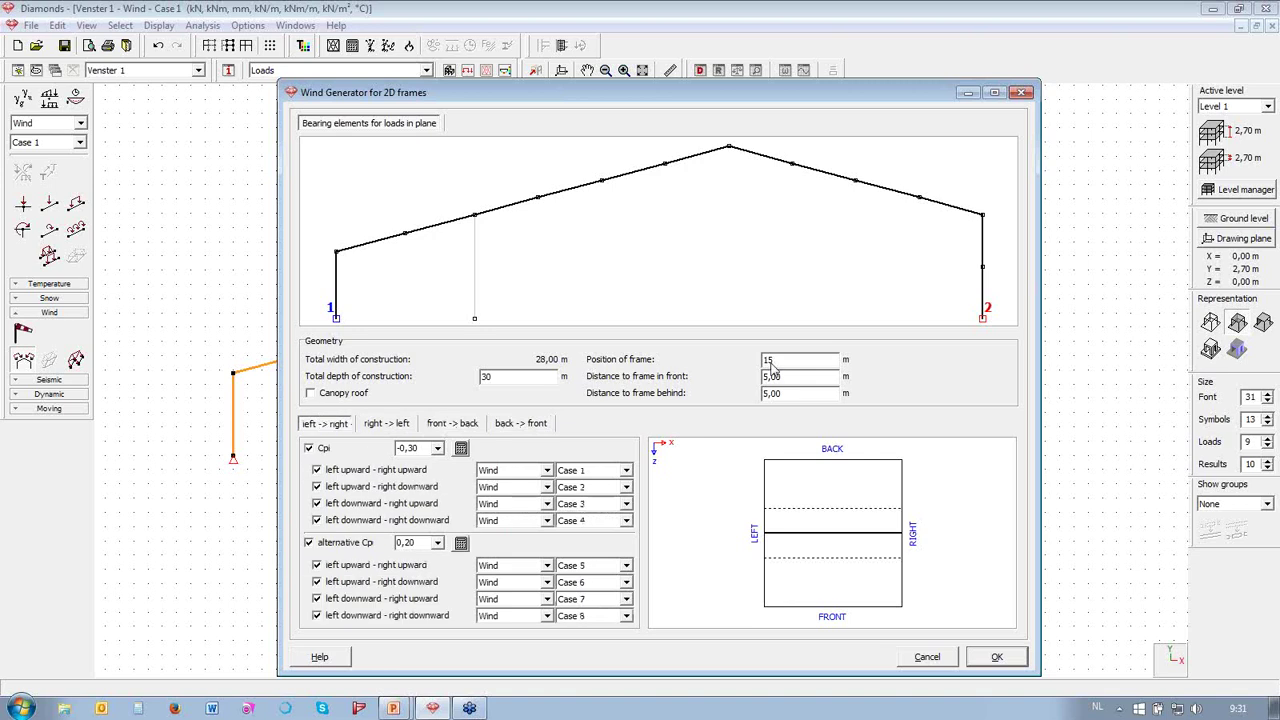
click(983, 661)
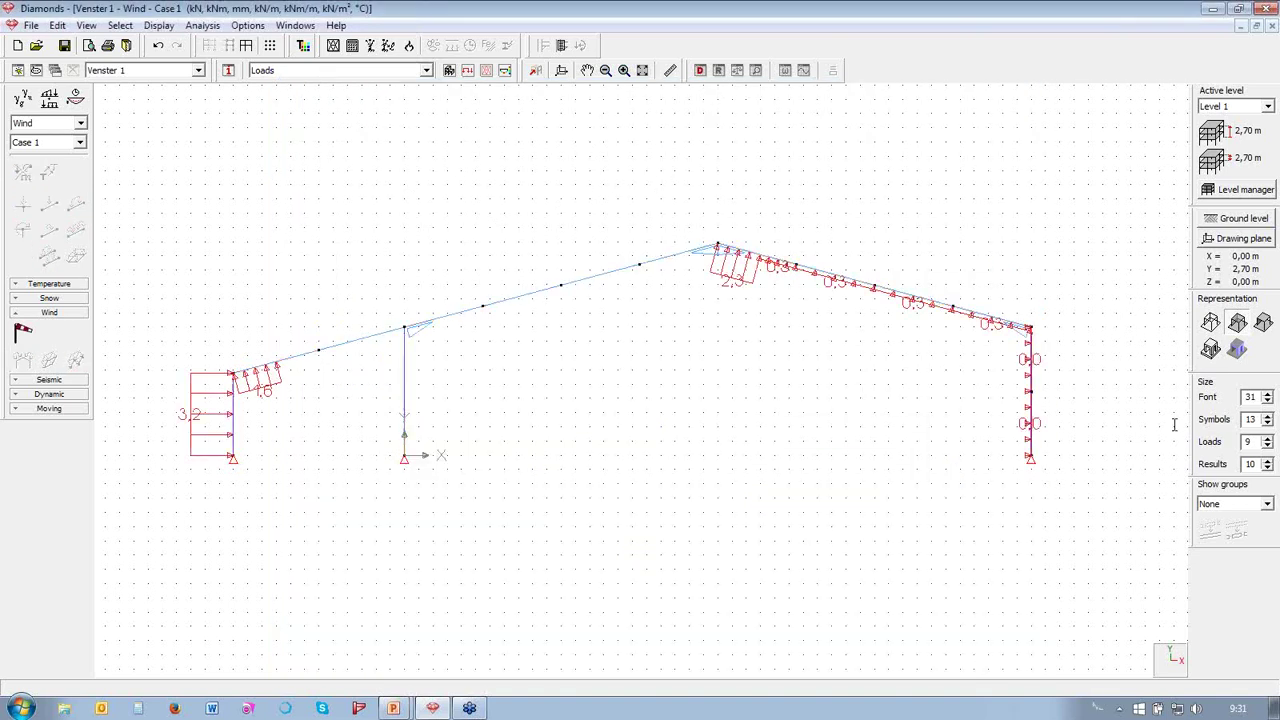
- Reduce the display size of the font to 23
click(1267, 402)
click(1267, 402)
click(1268, 402)
click(1268, 402)
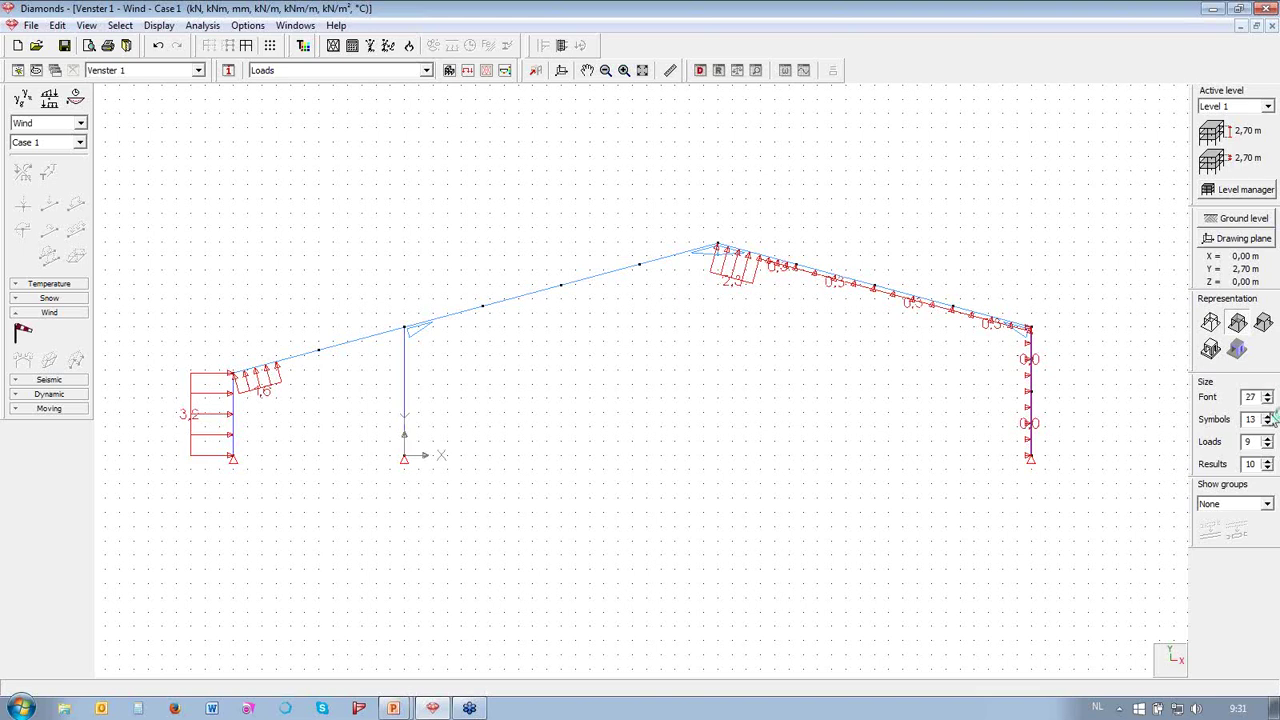
click(1268, 401)
click(1268, 401)
click(1268, 401)
- Inspect the generated loads of the successive wind load cases on the frame, and return to Case 1
click(79, 145)
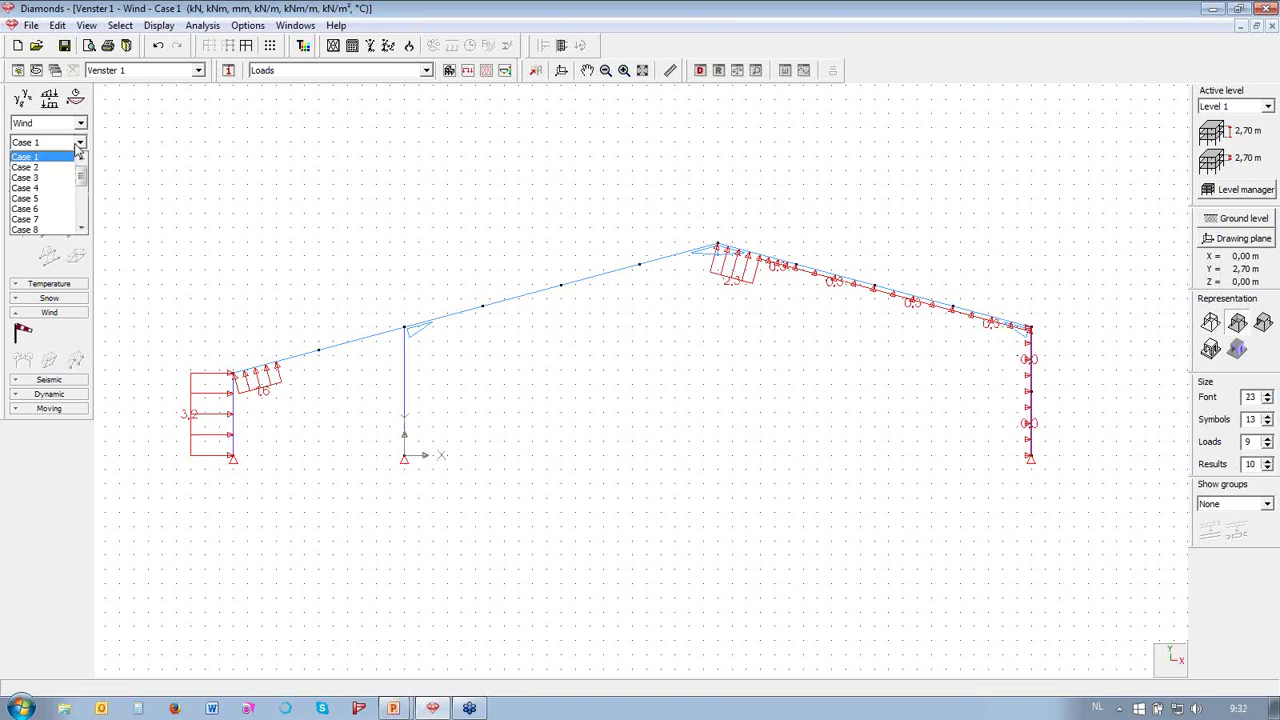
click(50, 165)
key(Down)
key(Down)
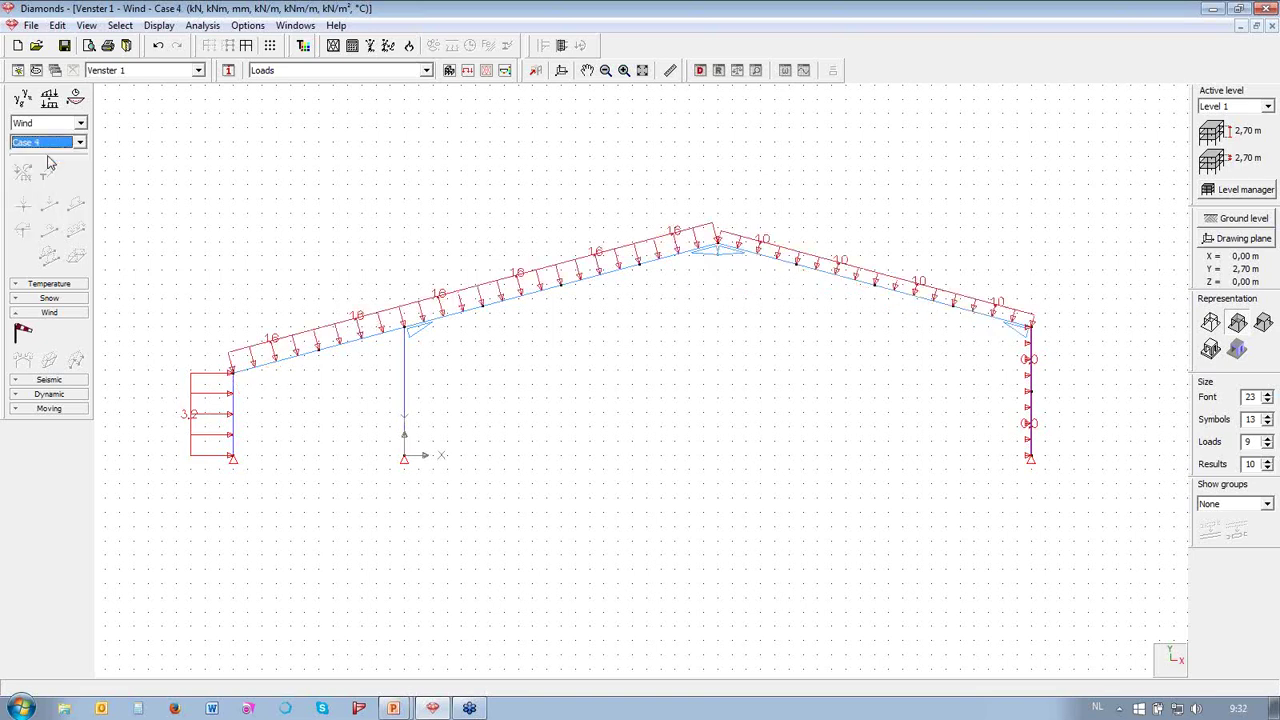
key(Down)
key(Down)
key(Down)
key(Down)
key(Down)
key(Down)
key(Down)
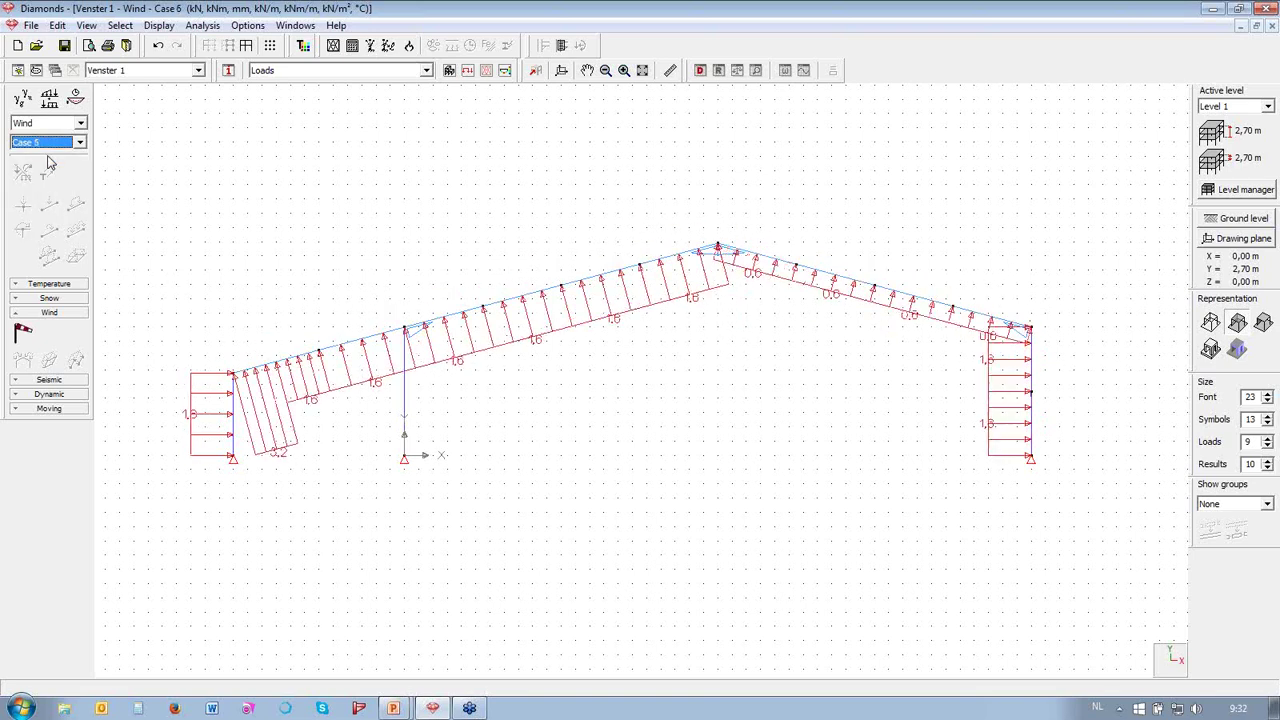
key(Down)
key(Down)
key(Down)
key(Down)
key(Down)
key(Down)
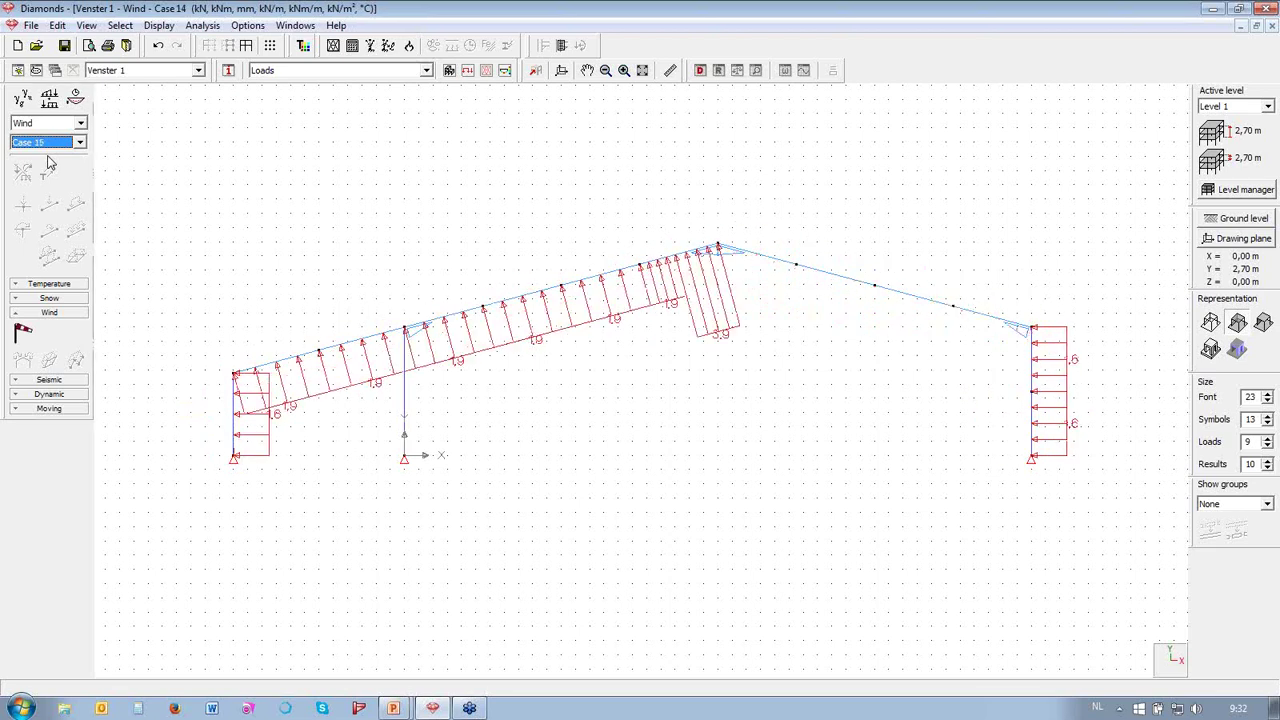
key(Up)
key(Up)
key(Up)
key(Up)
key(Up)
key(Up)
key(Up)
key(Up)
key(Up)
key(Up)
key(Up)
key(Up)
key(Up)
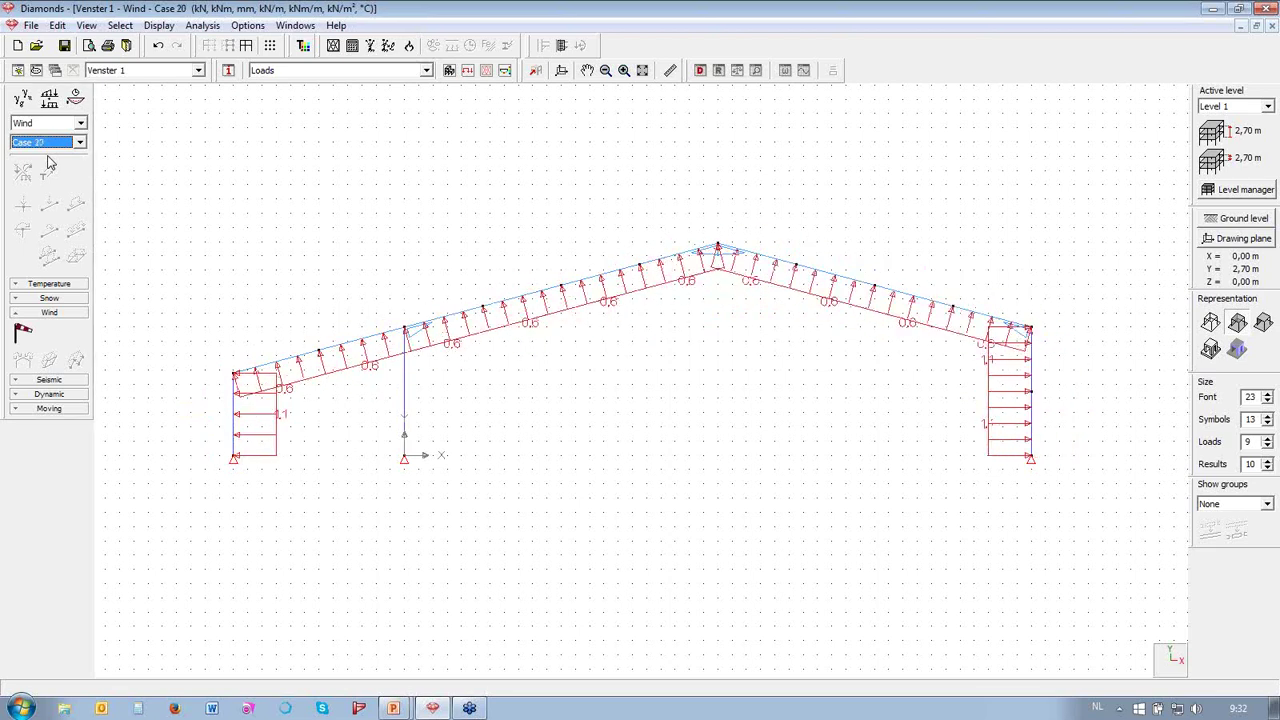
key(Up)
key(Up)
key(Up)
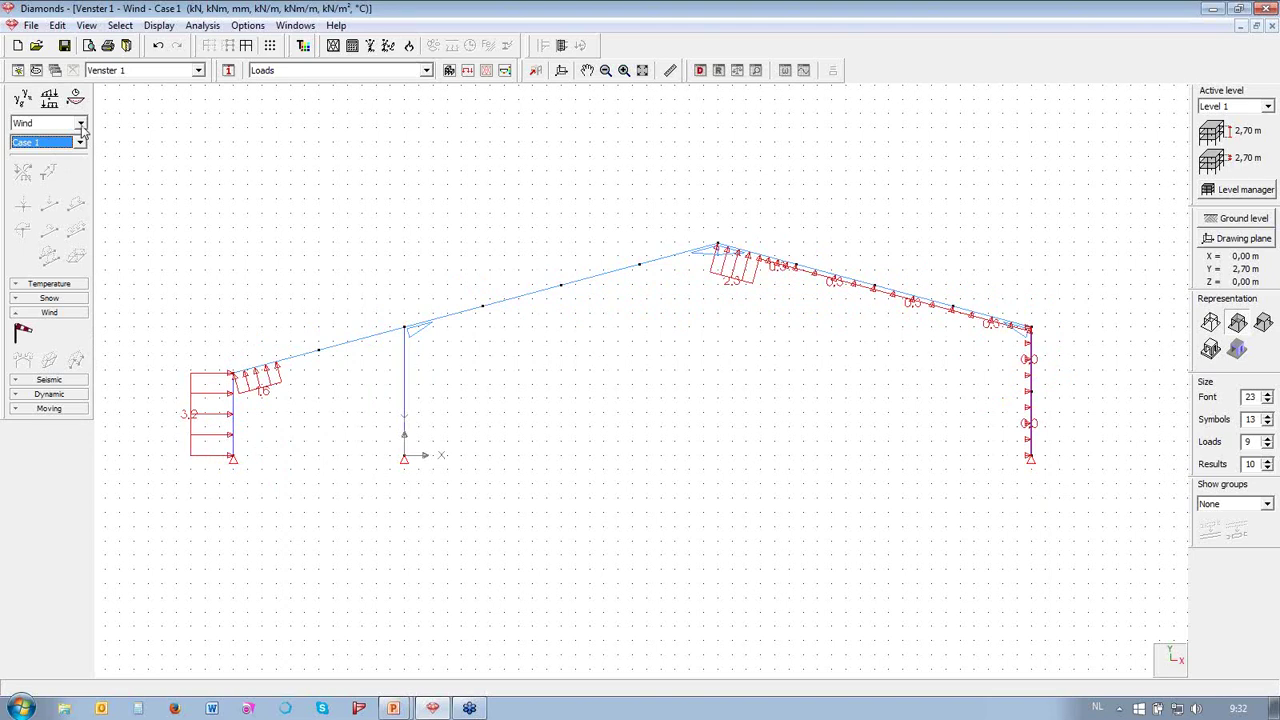
- Open the snow generator settings for the snow (H <= 1000 m) group and set the country to -- with zone Central West
click(80, 122)
click(72, 170)
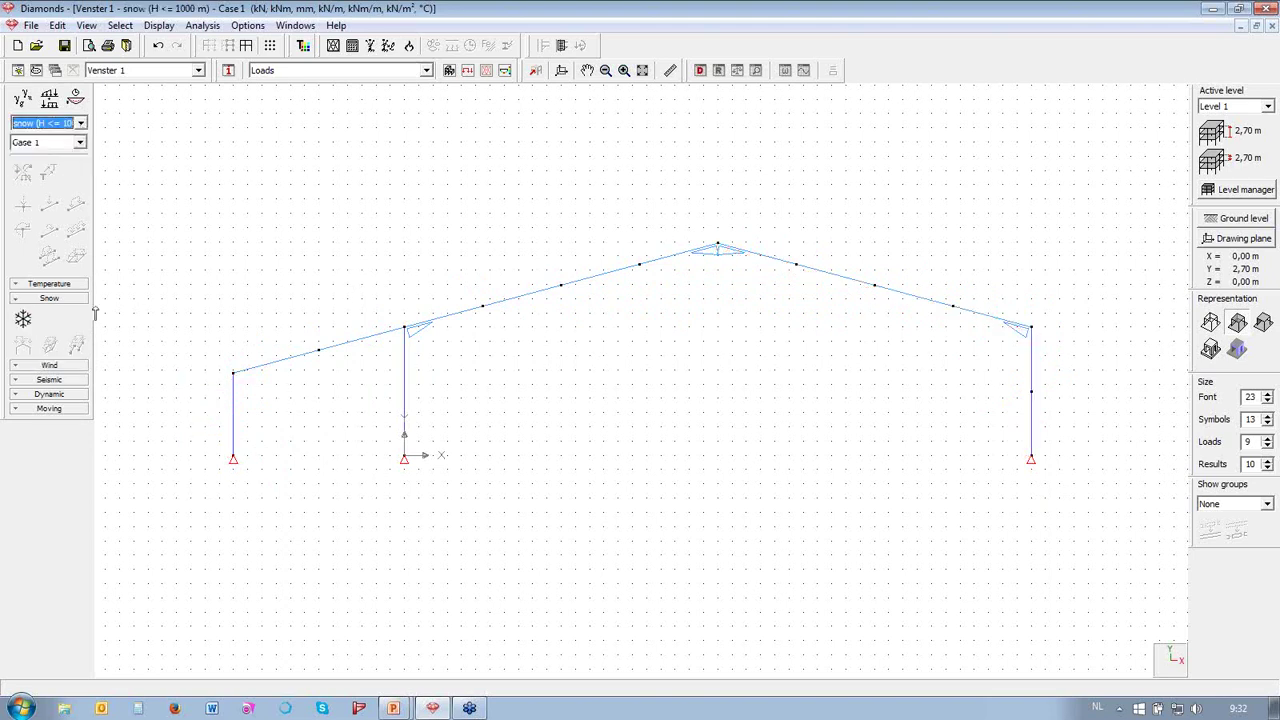
click(23, 319)
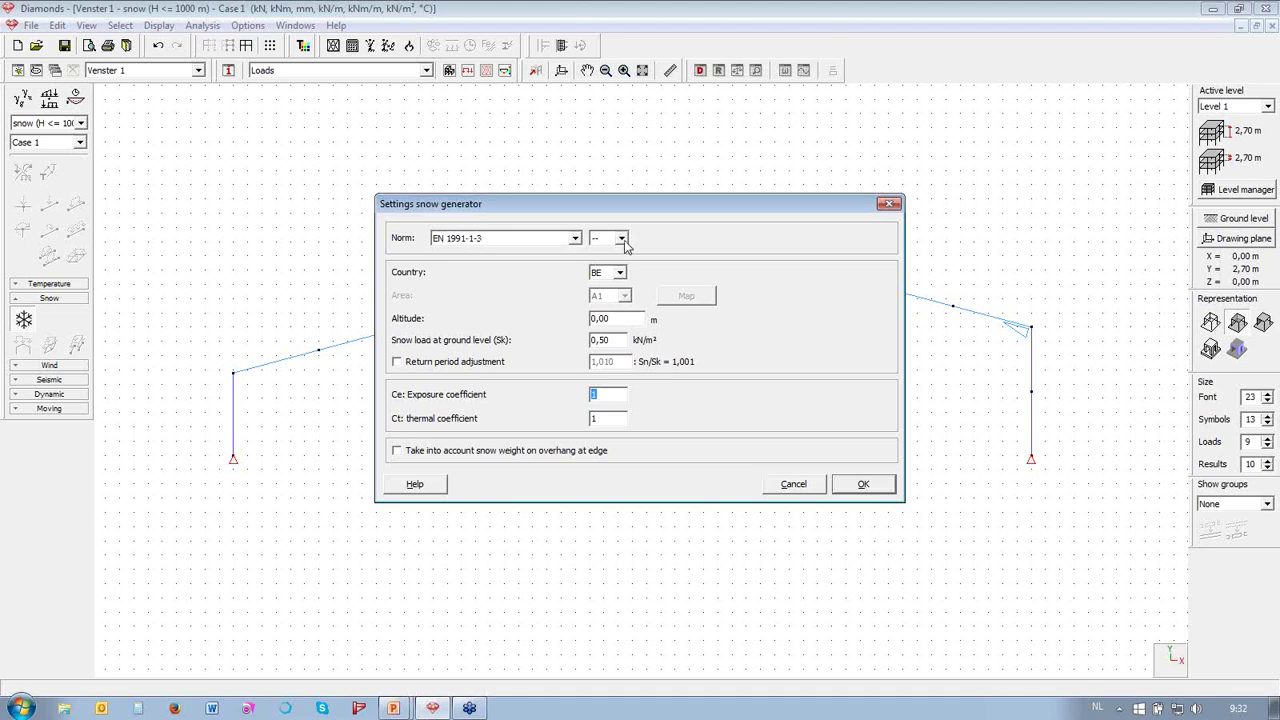
click(620, 273)
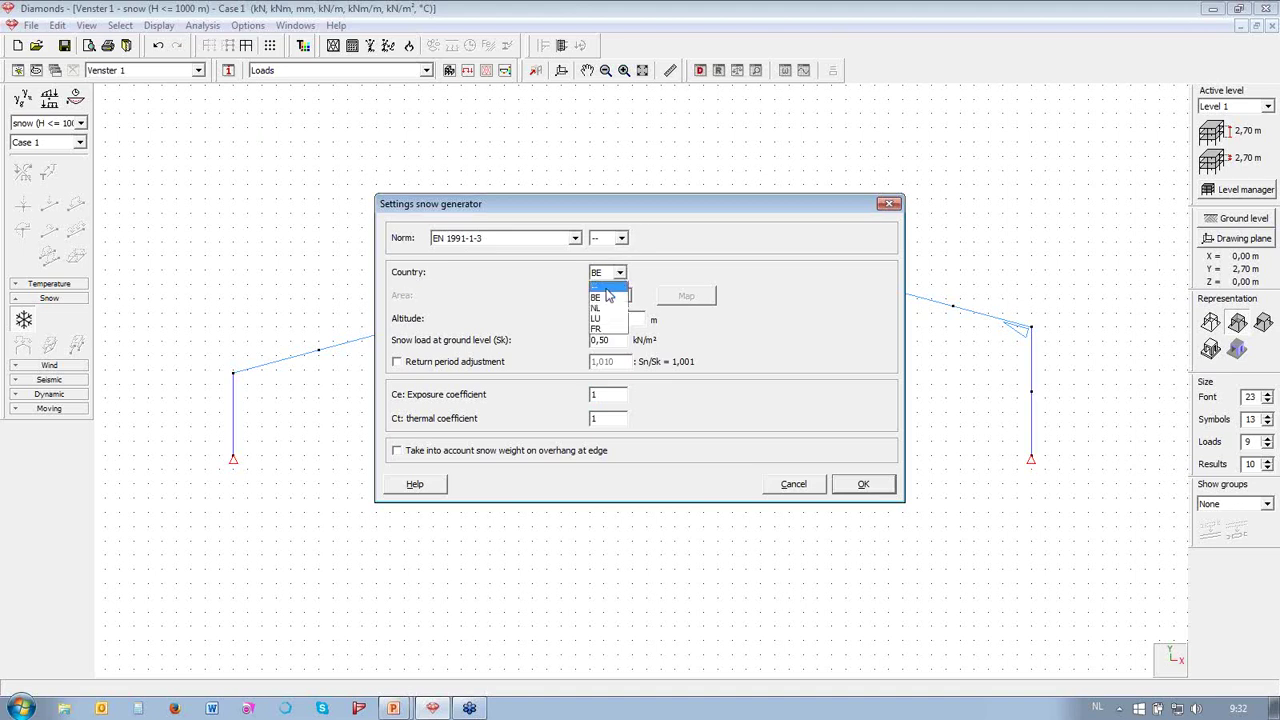
click(606, 288)
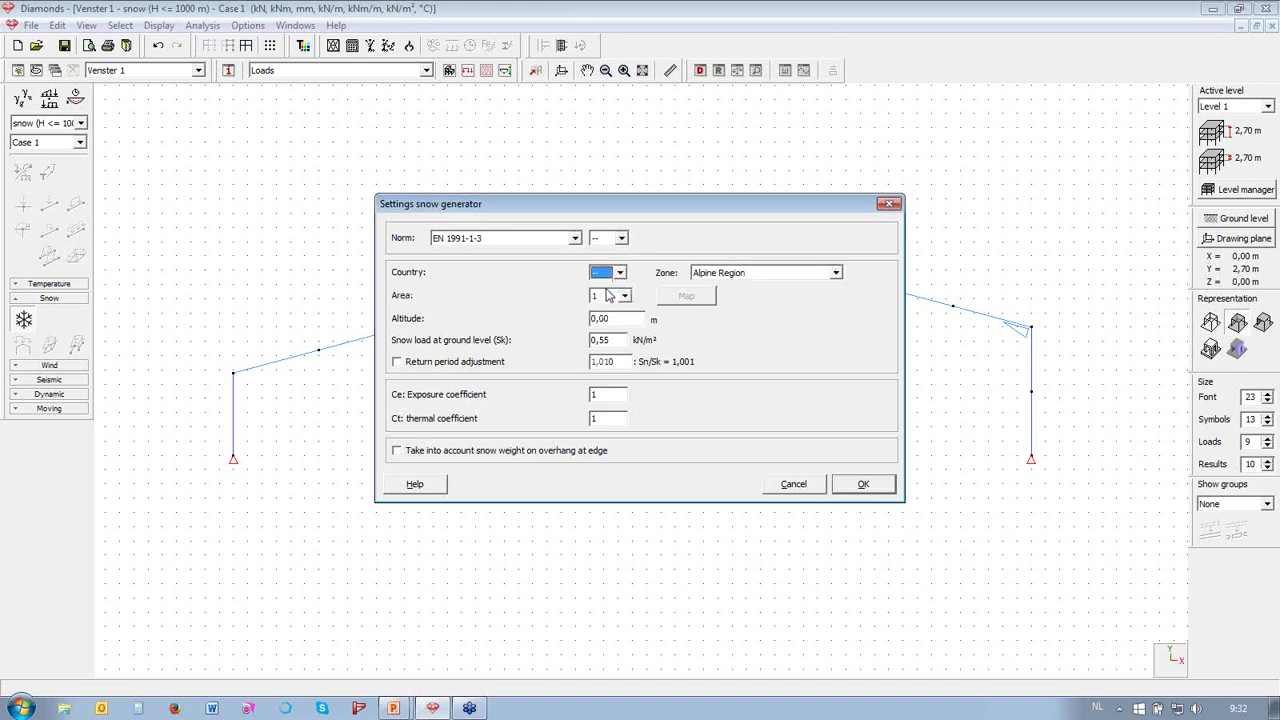
click(736, 276)
click(752, 340)
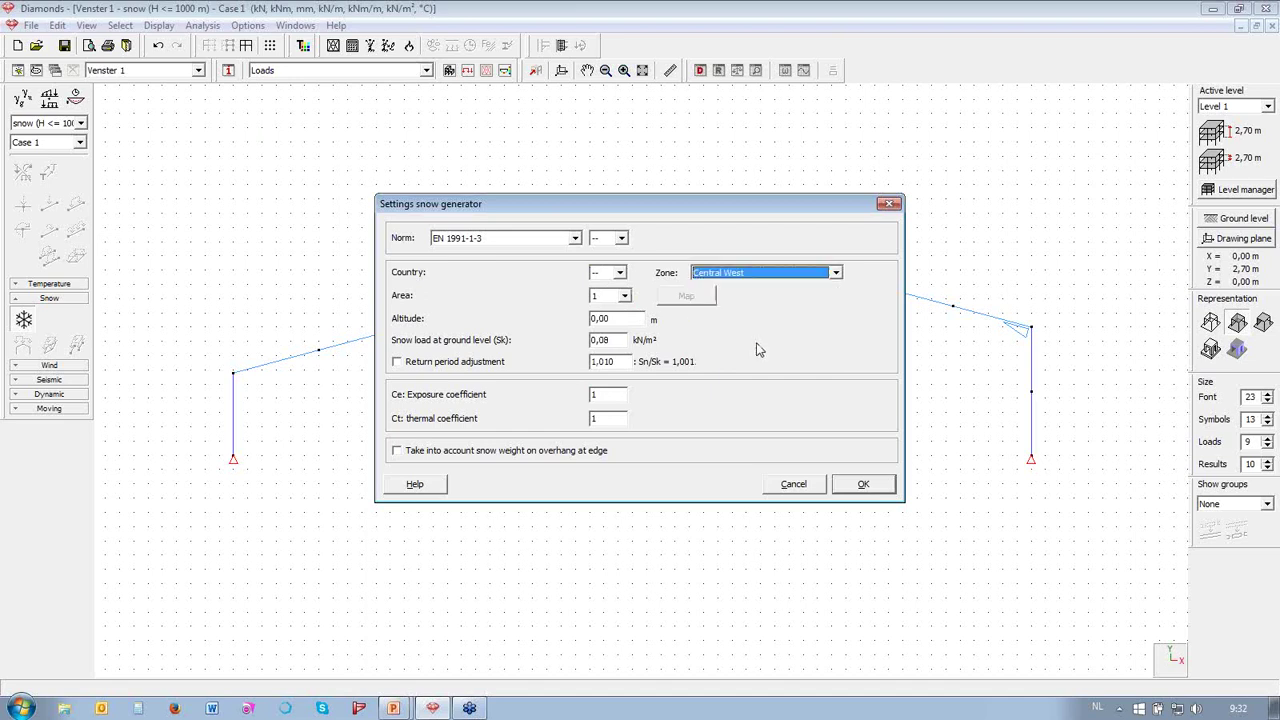
- Set the snow area to 3 and the altitude to 13 m, and accept the snow generator settings
click(624, 296)
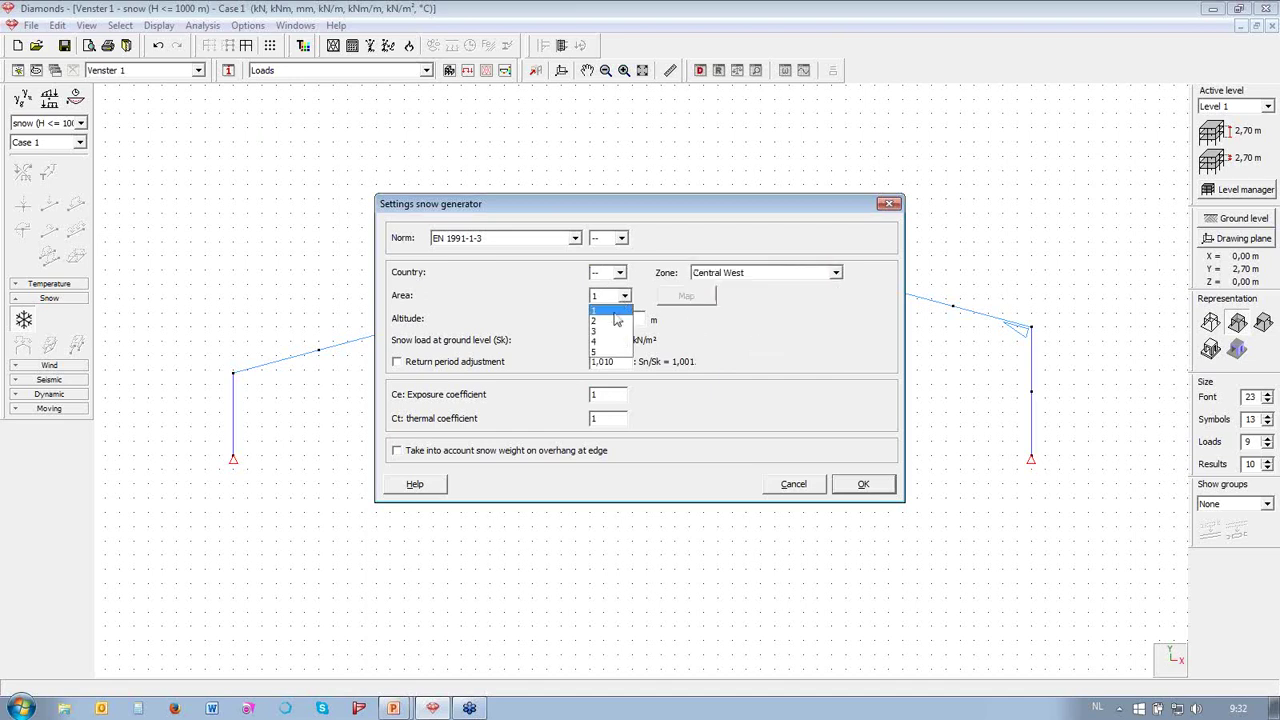
click(612, 331)
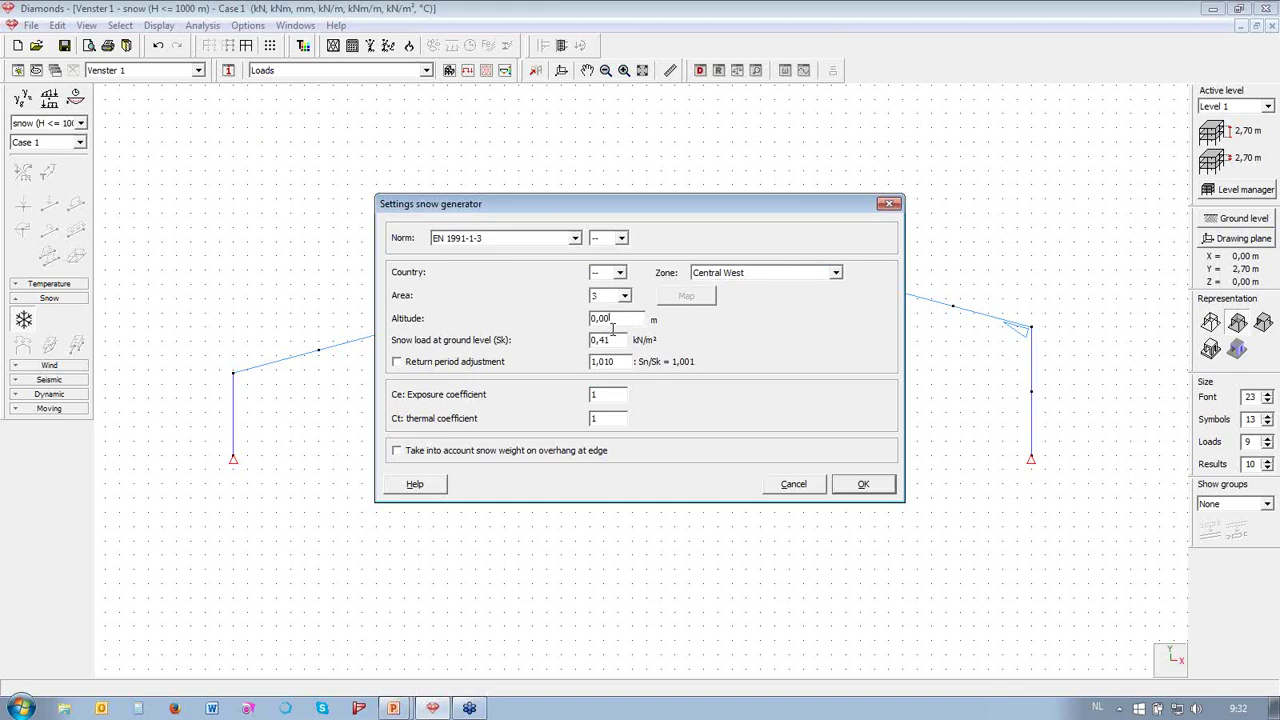
double_click(603, 318)
text(13)
click(874, 485)
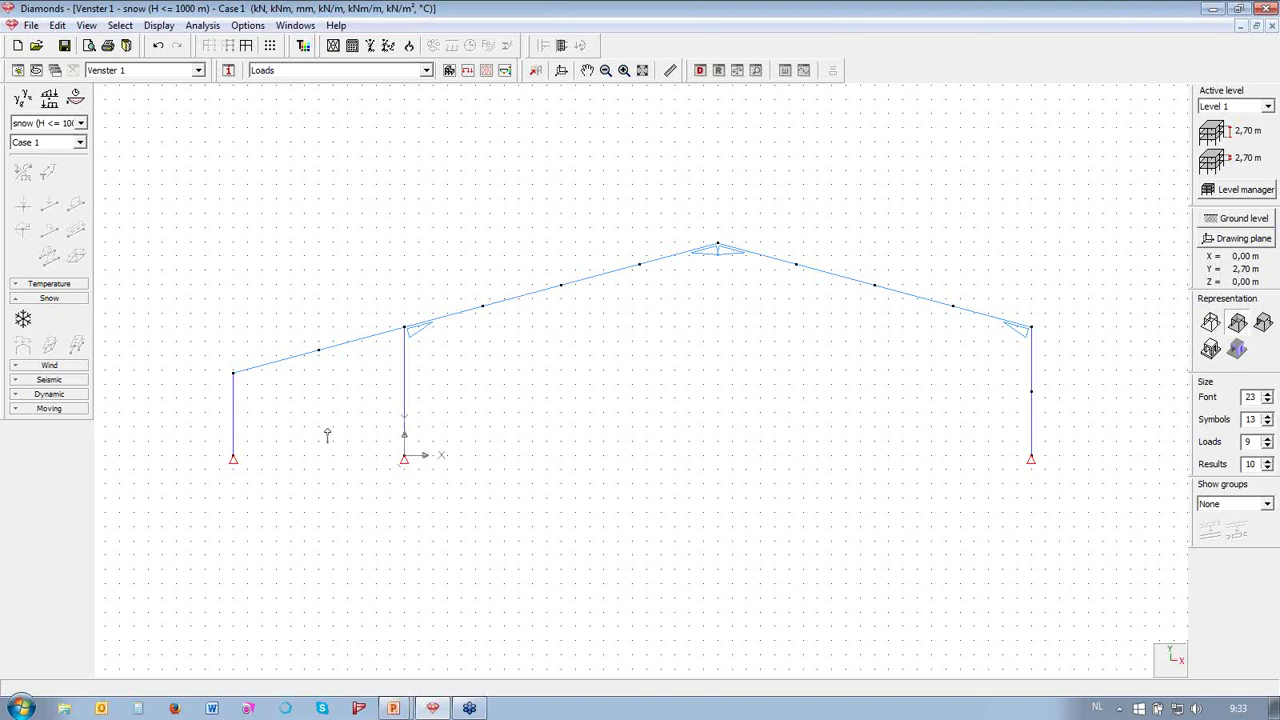
- Generate the snow load cases on the whole frame with a supported width of 5 m, and display Case 3
drag(208, 212, 1082, 528)
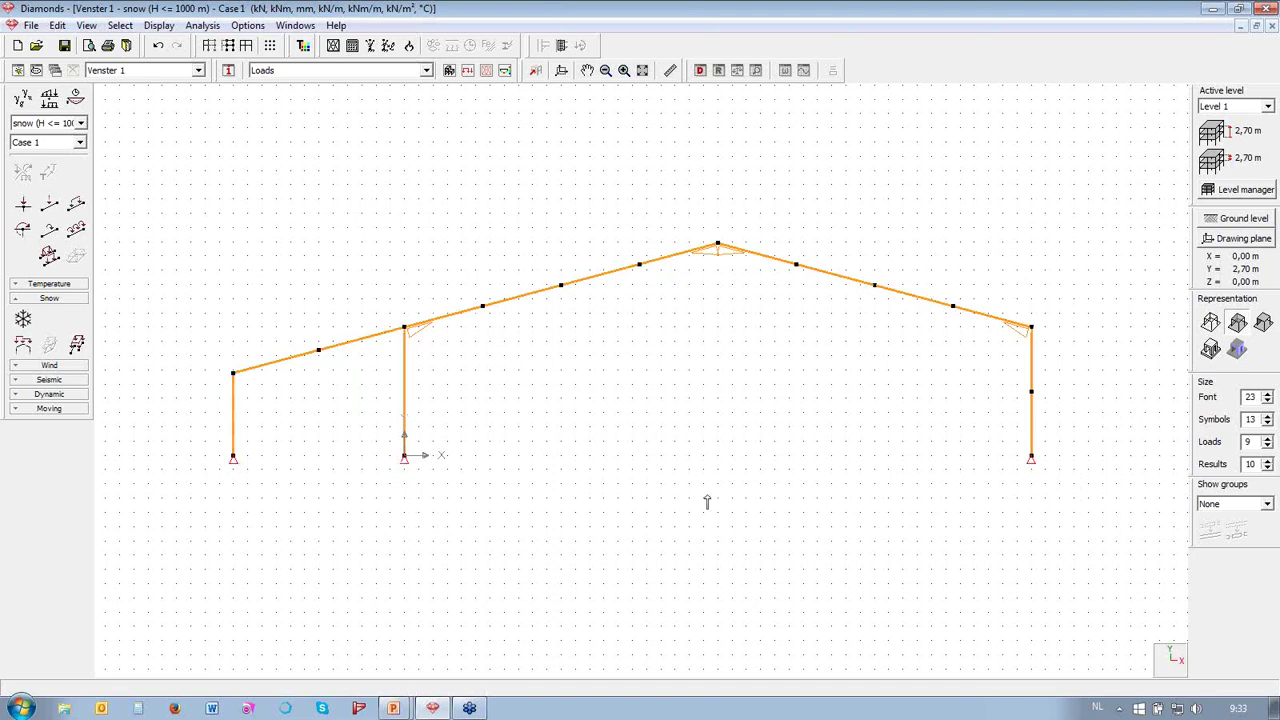
click(23, 346)
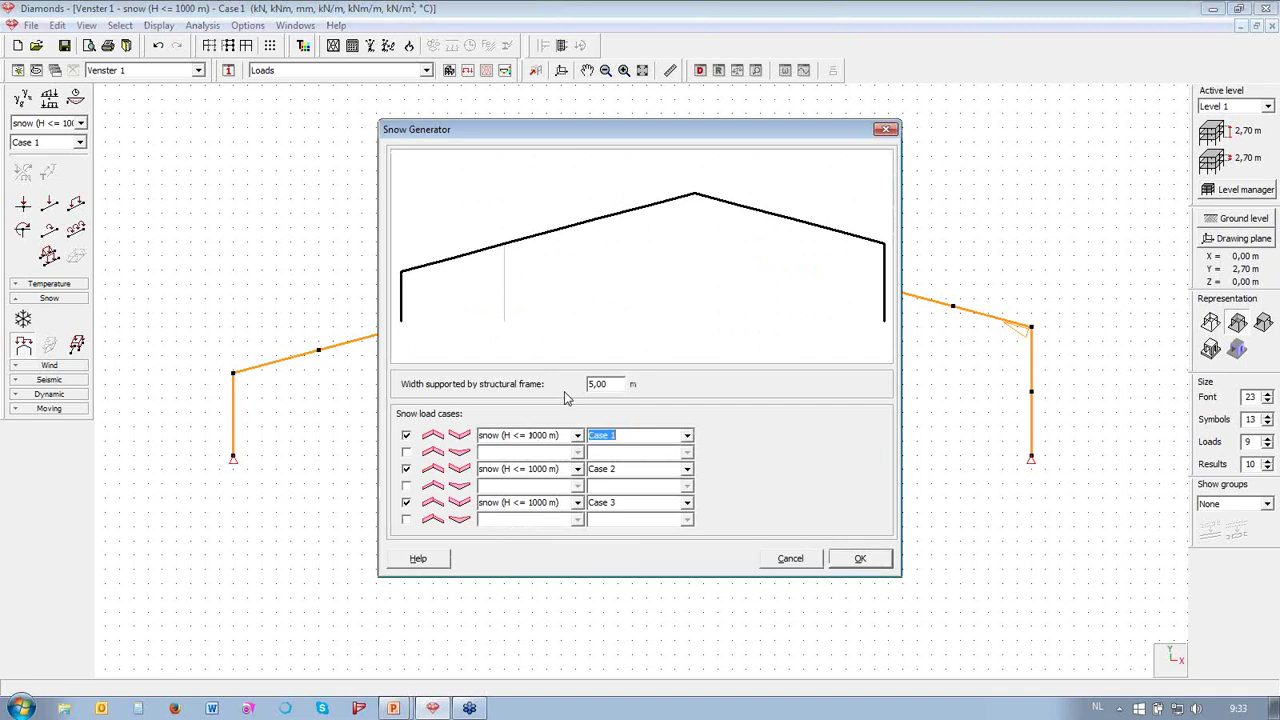
double_click(600, 384)
click(845, 564)
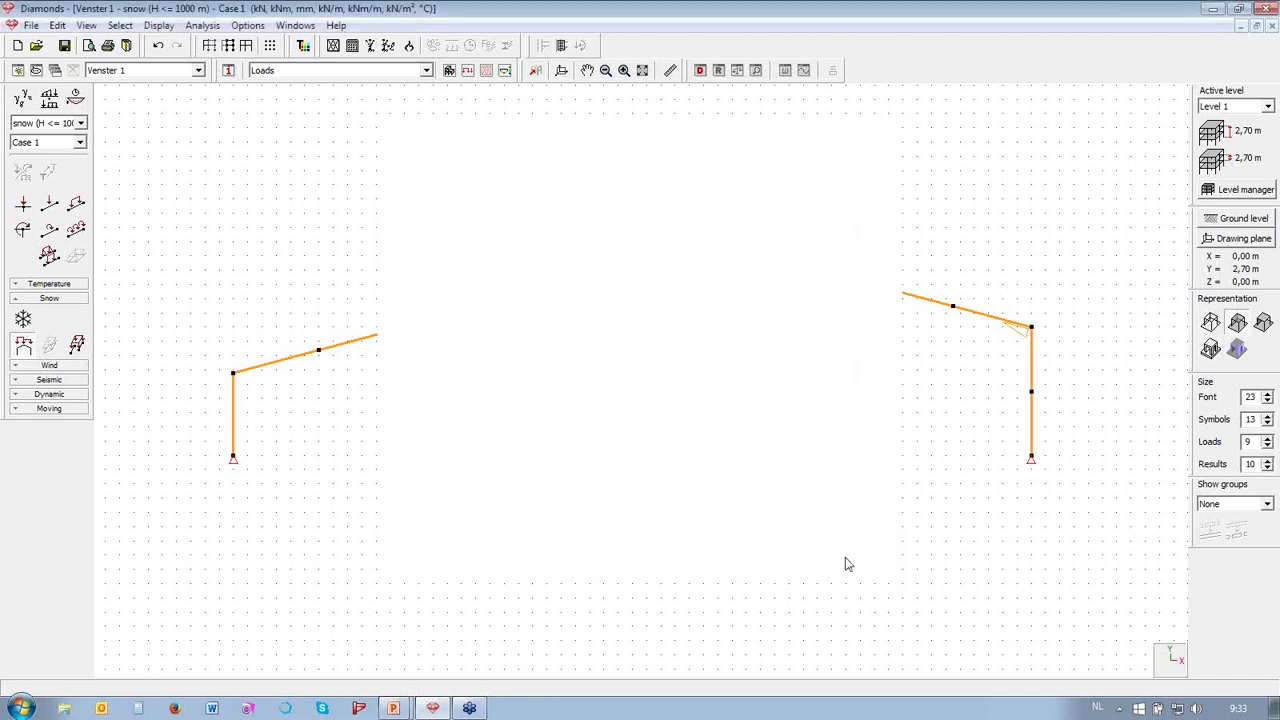
click(80, 142)
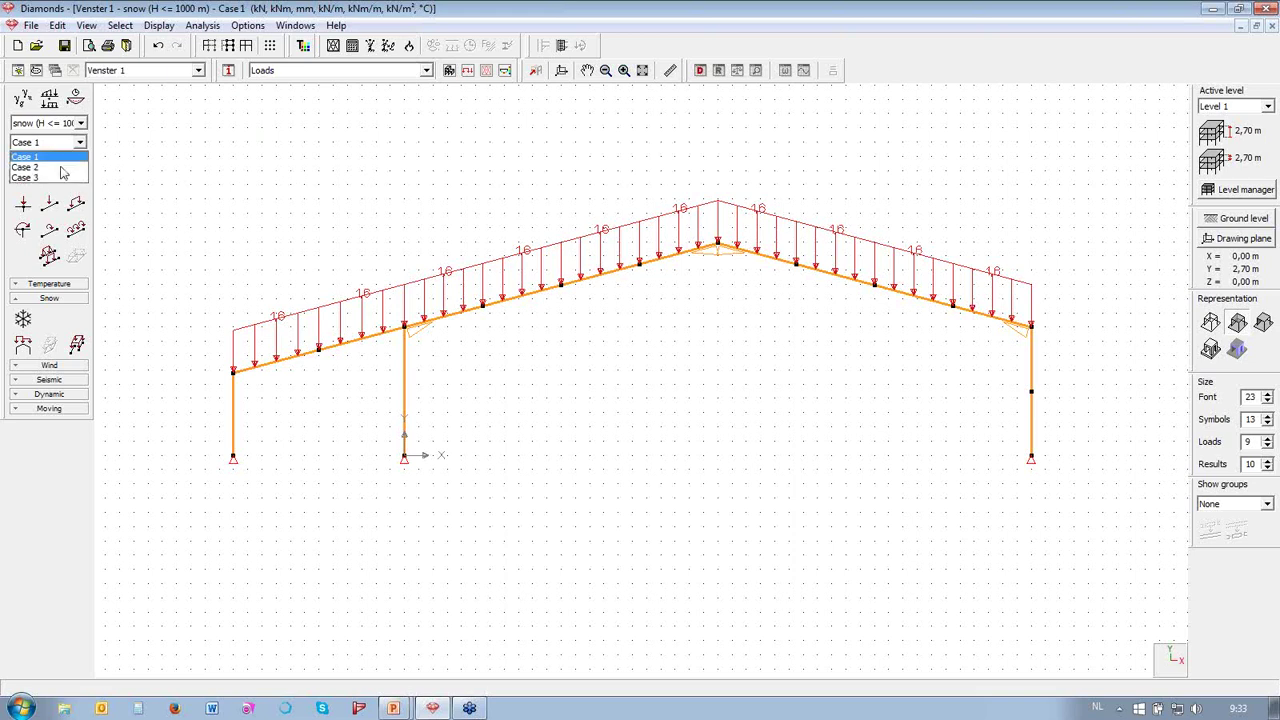
click(62, 176)
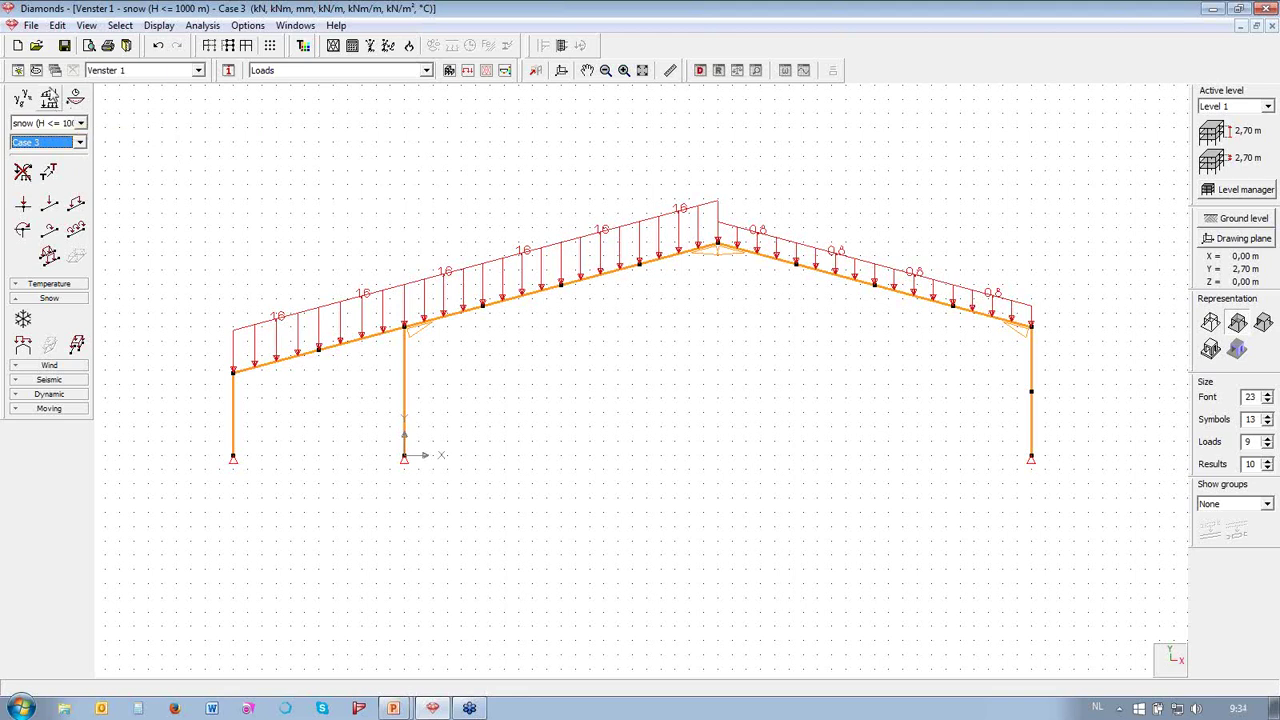
- Generate all load combinations automatically per Eq. 6.10, including load cases, ULS FC and SLS RC
click(53, 98)
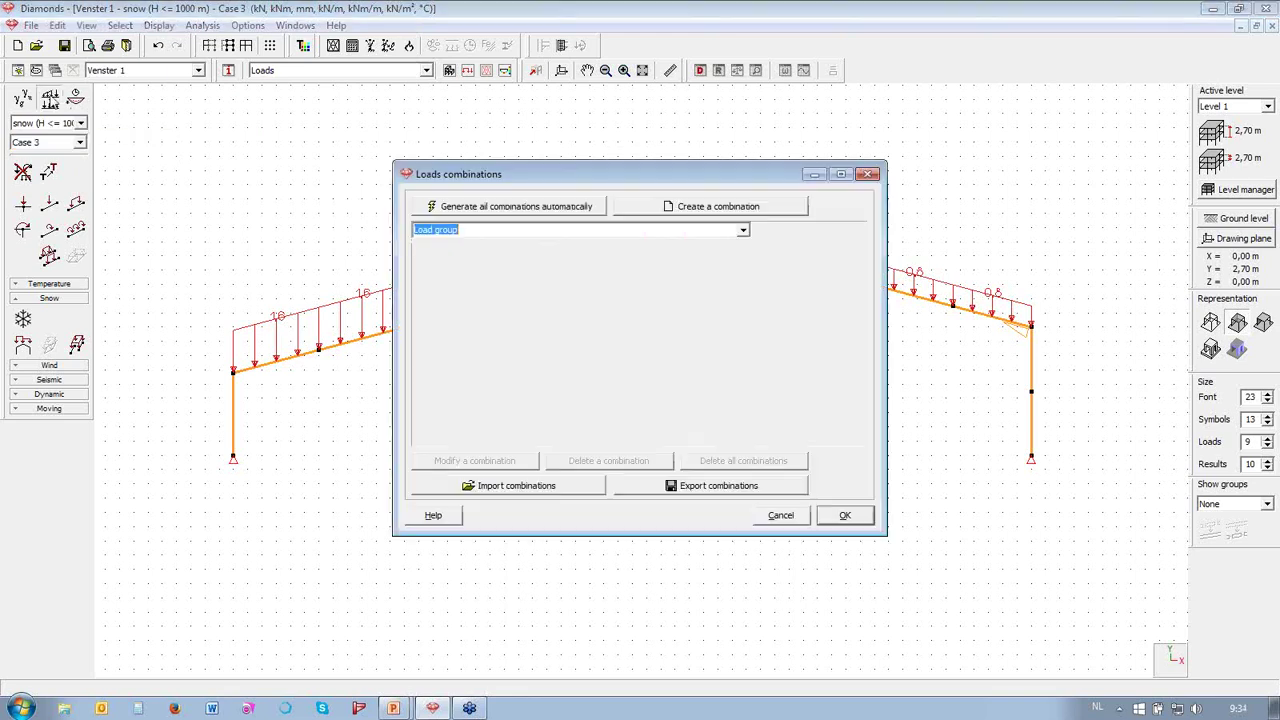
click(522, 207)
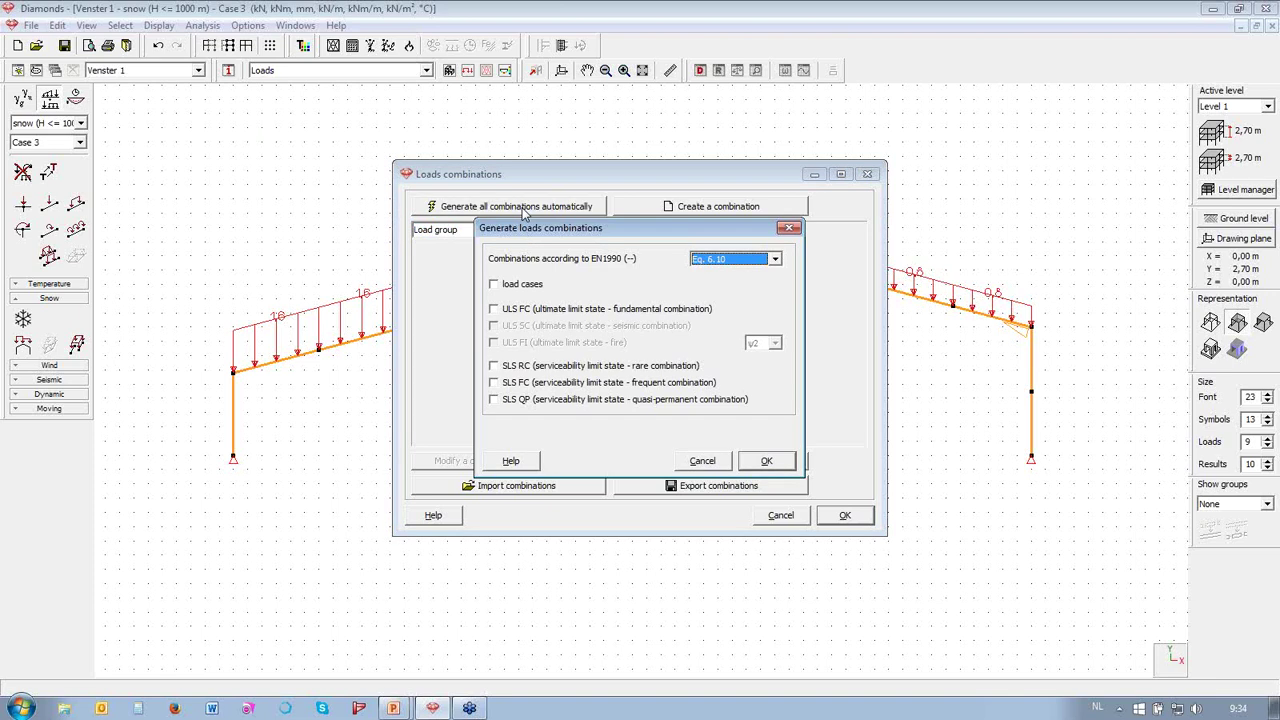
click(493, 284)
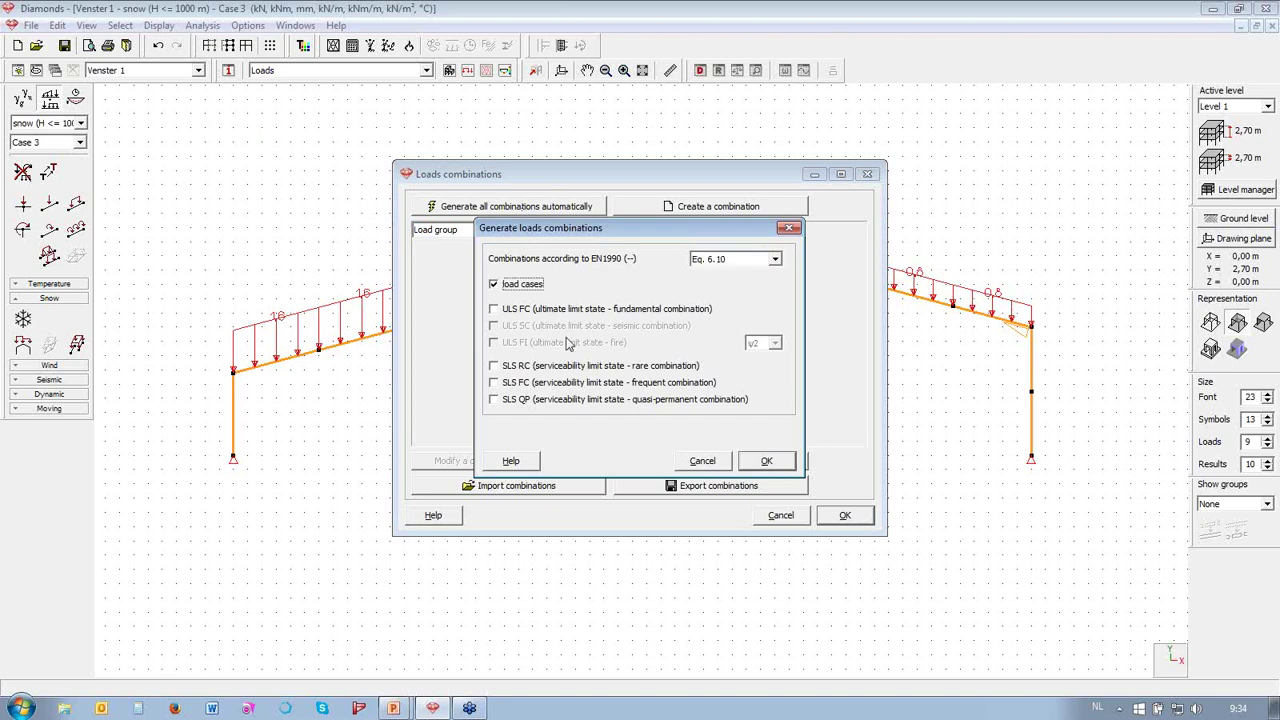
click(494, 310)
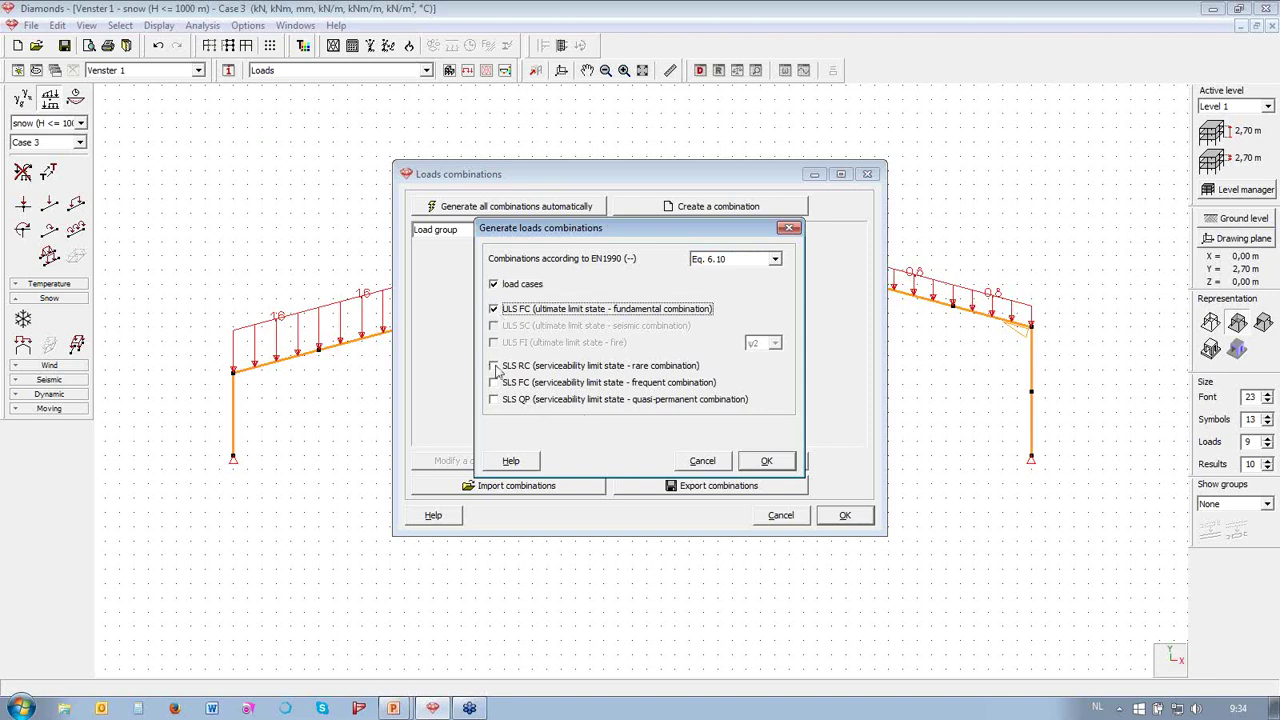
click(493, 367)
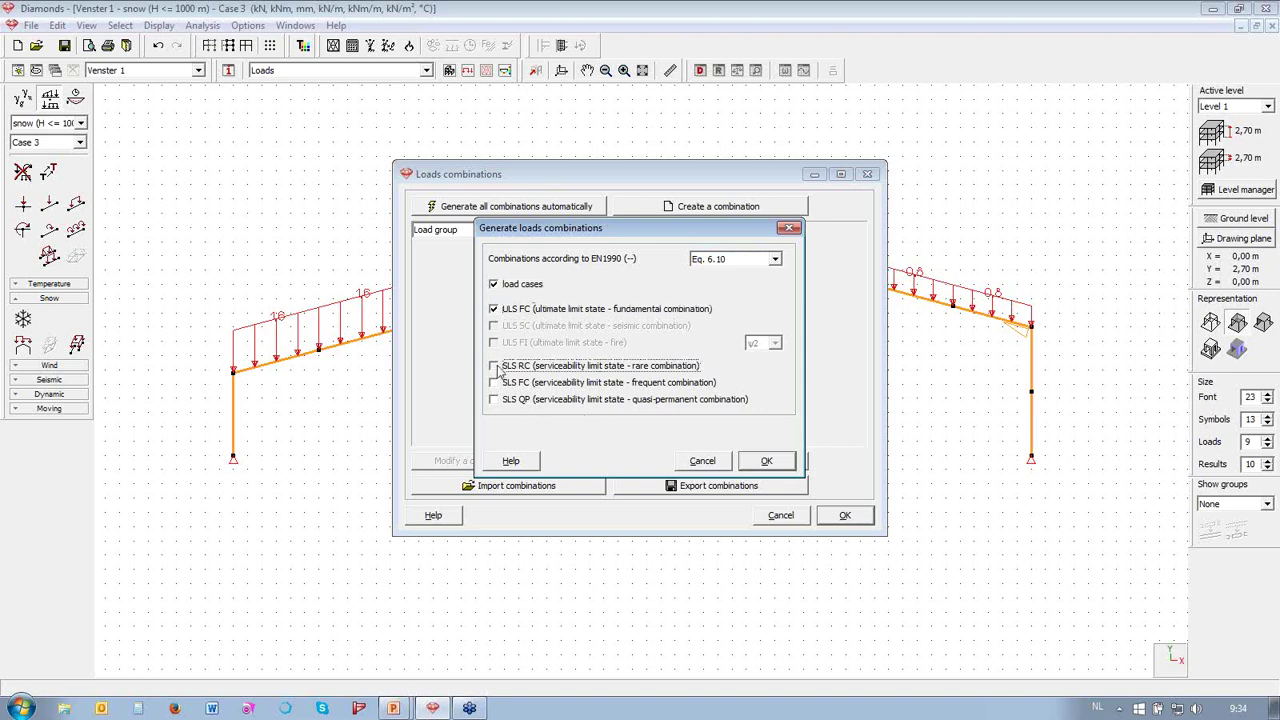
click(766, 461)
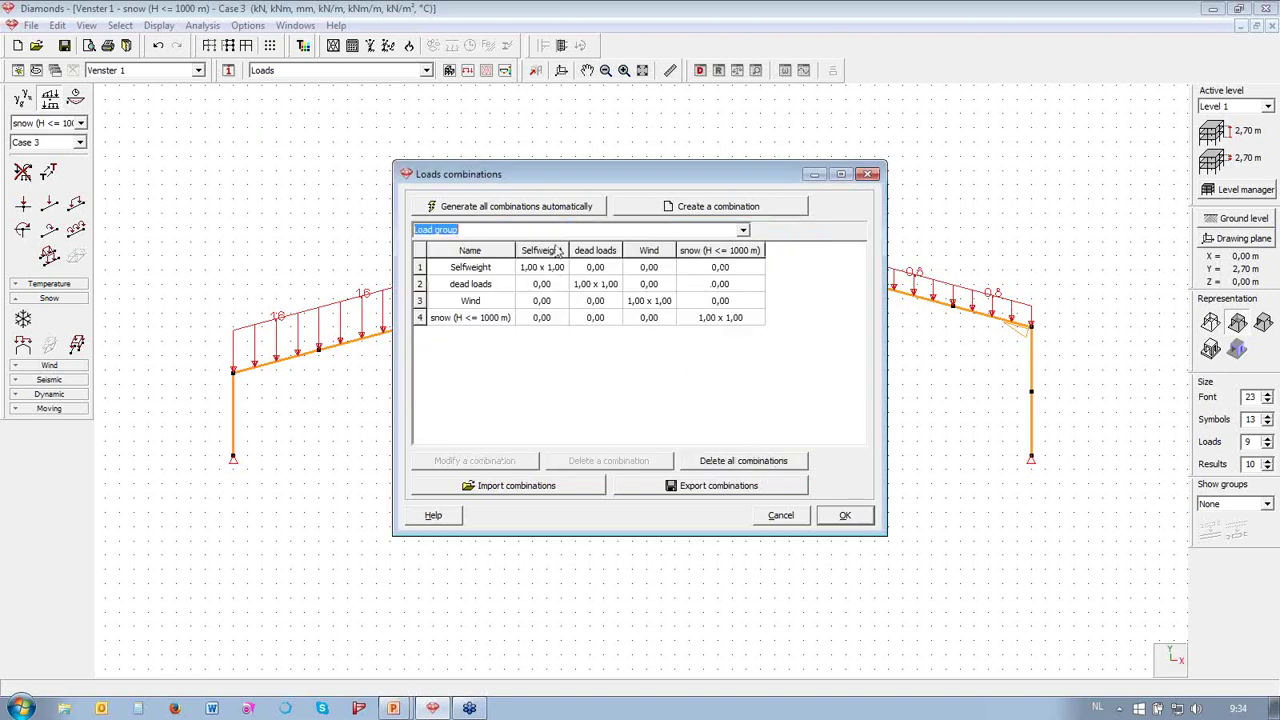
- Review the generated ULS FC and SLS RC combination factors and accept the load combinations
click(743, 231)
click(704, 256)
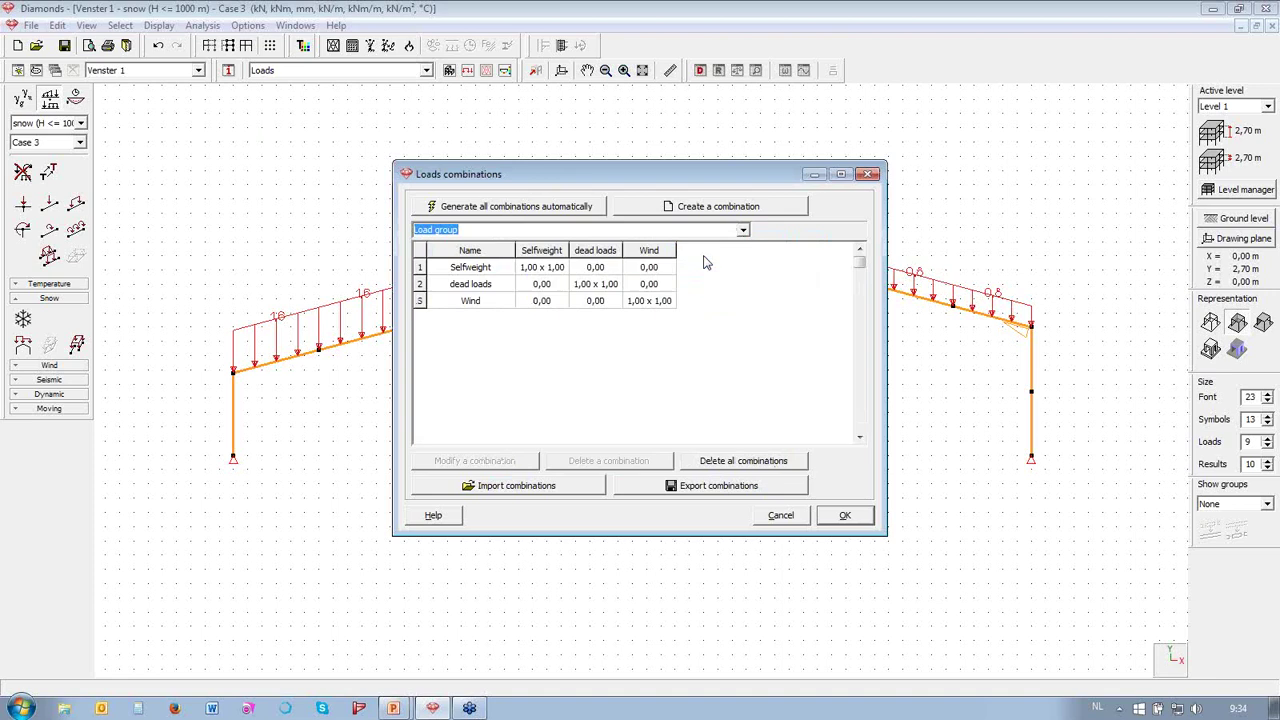
click(862, 432)
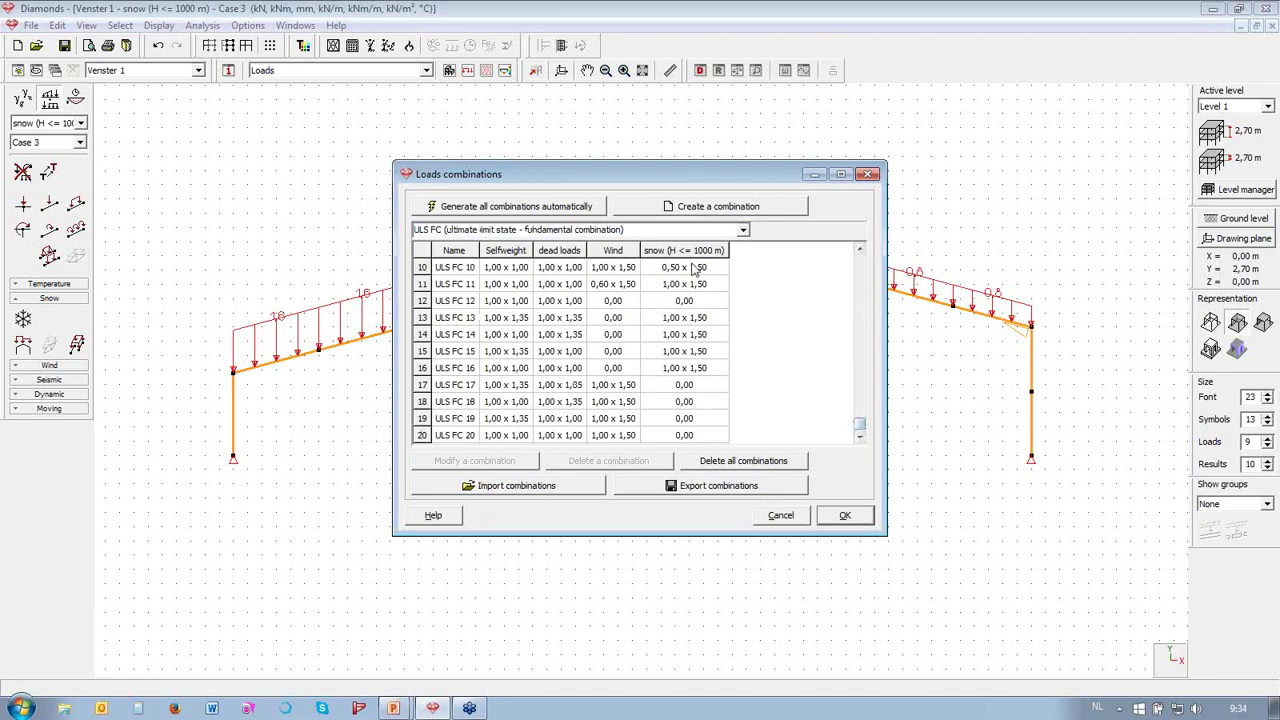
click(861, 276)
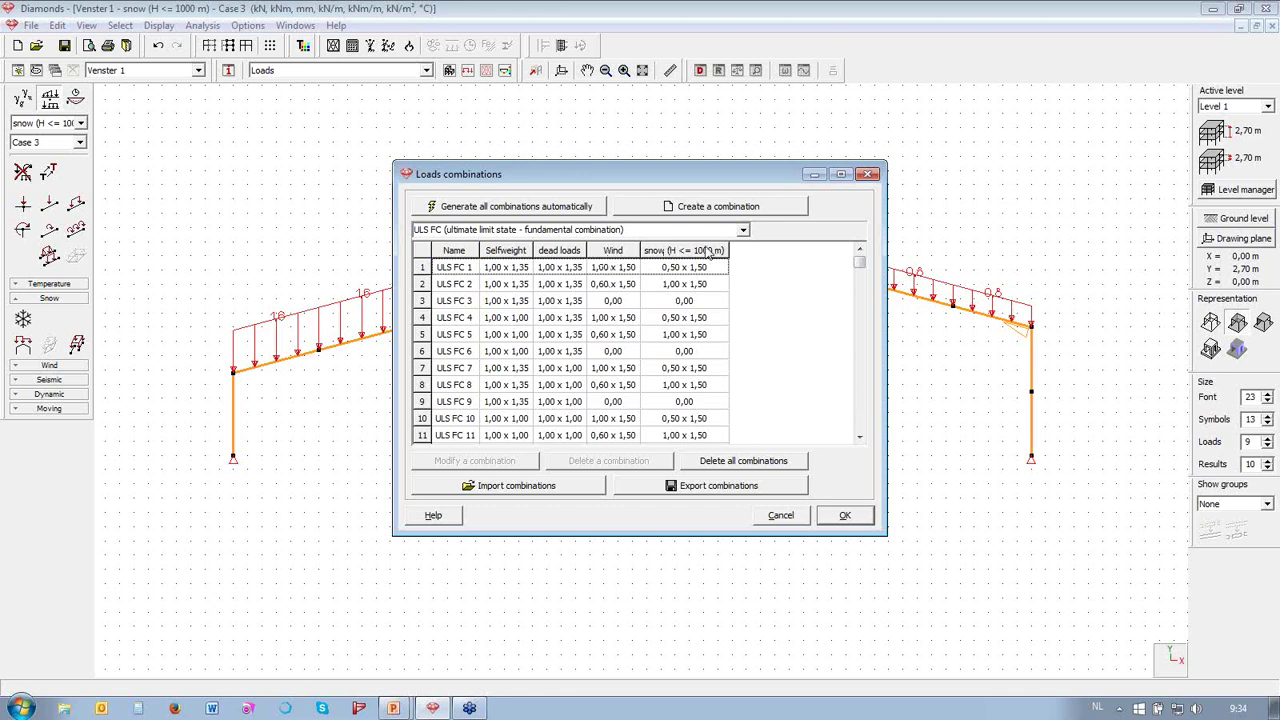
click(742, 231)
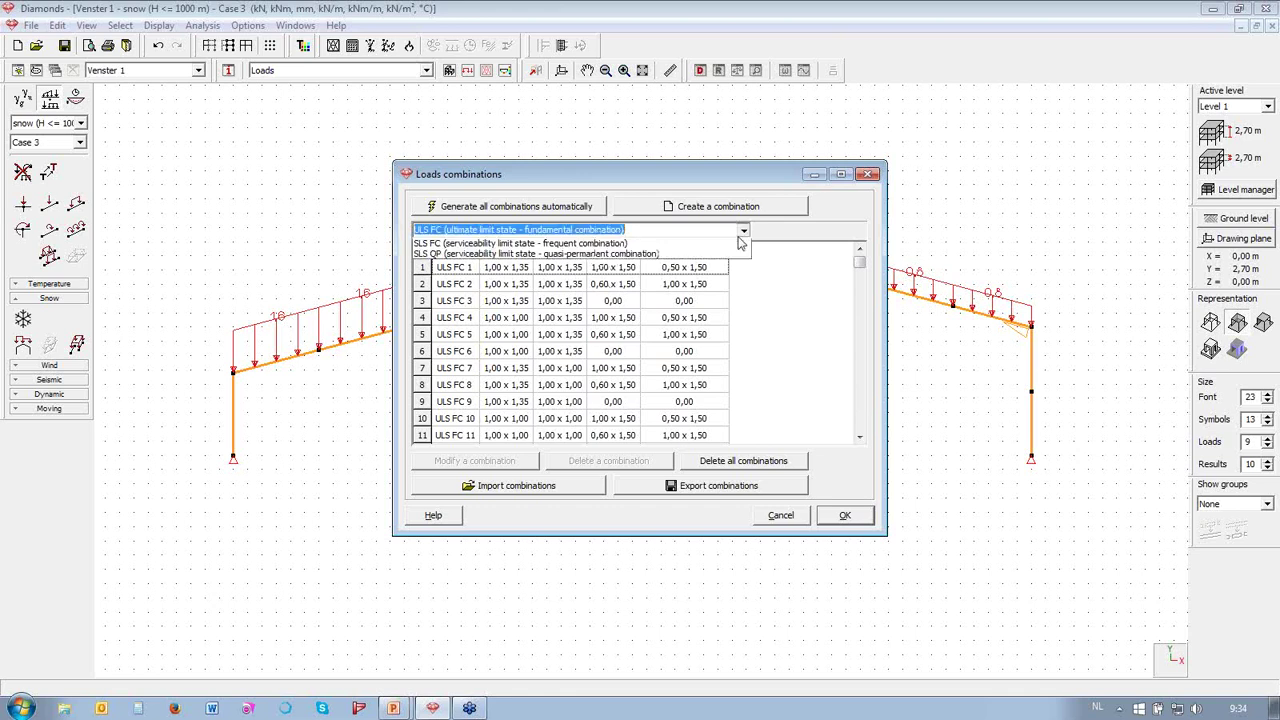
click(655, 290)
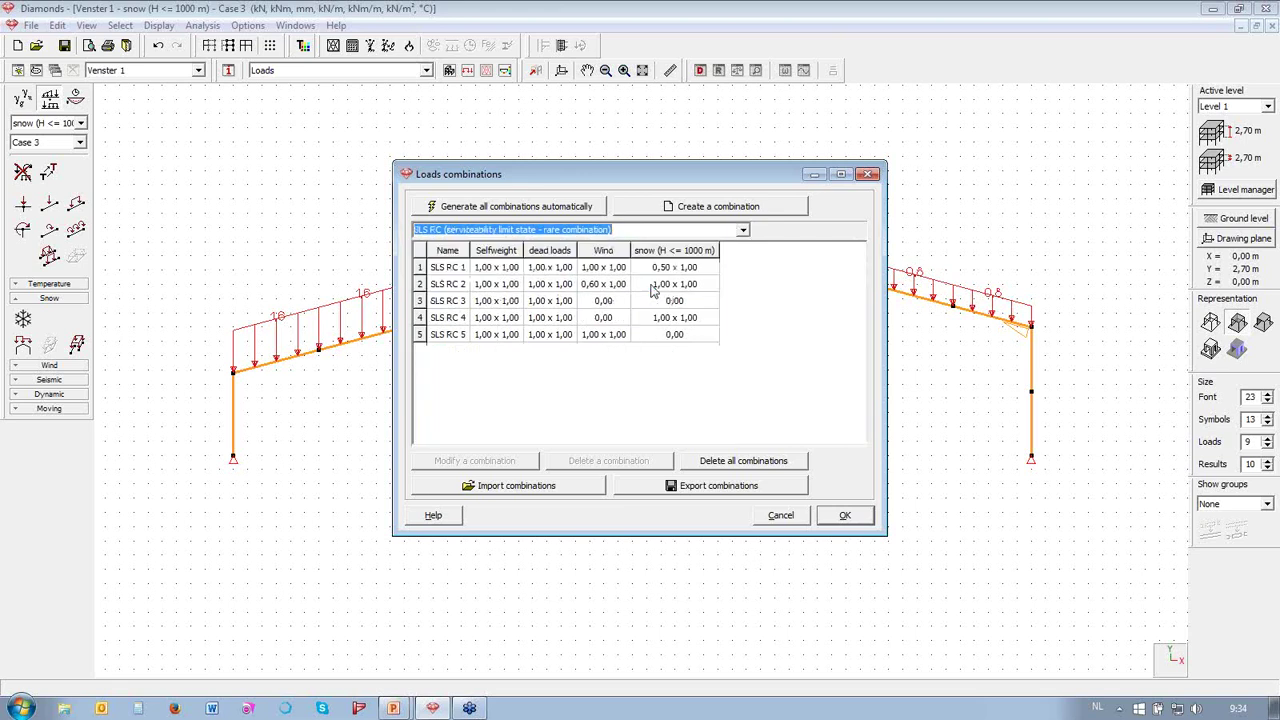
click(845, 515)
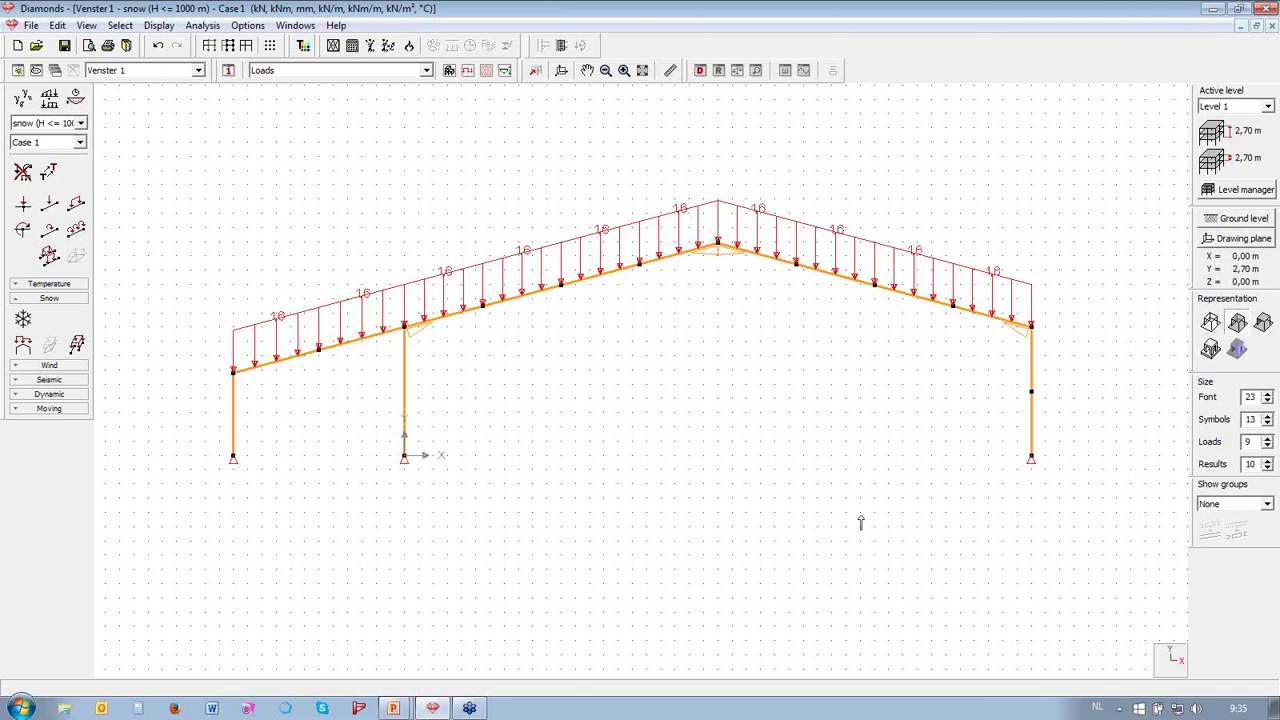
- Generate the mesh with 8 divisions per isolated beam, and display it on the frame with nothing selected
click(334, 46)
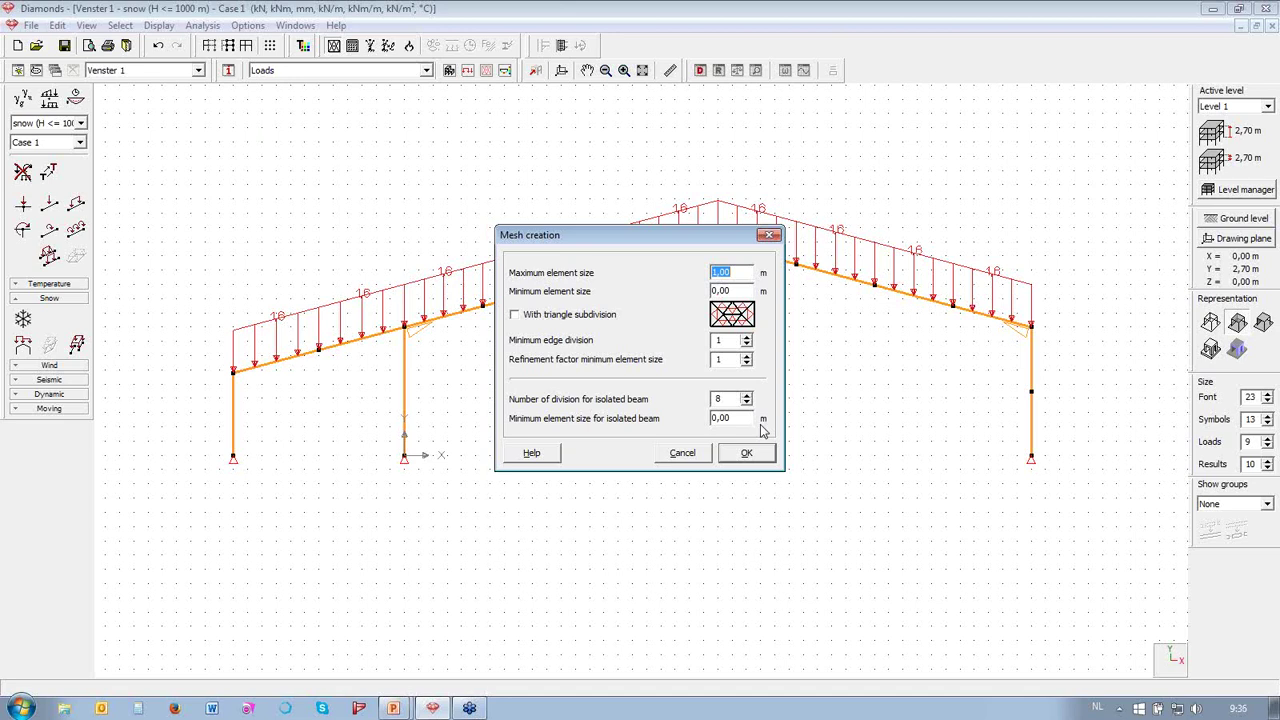
click(711, 399)
click(747, 453)
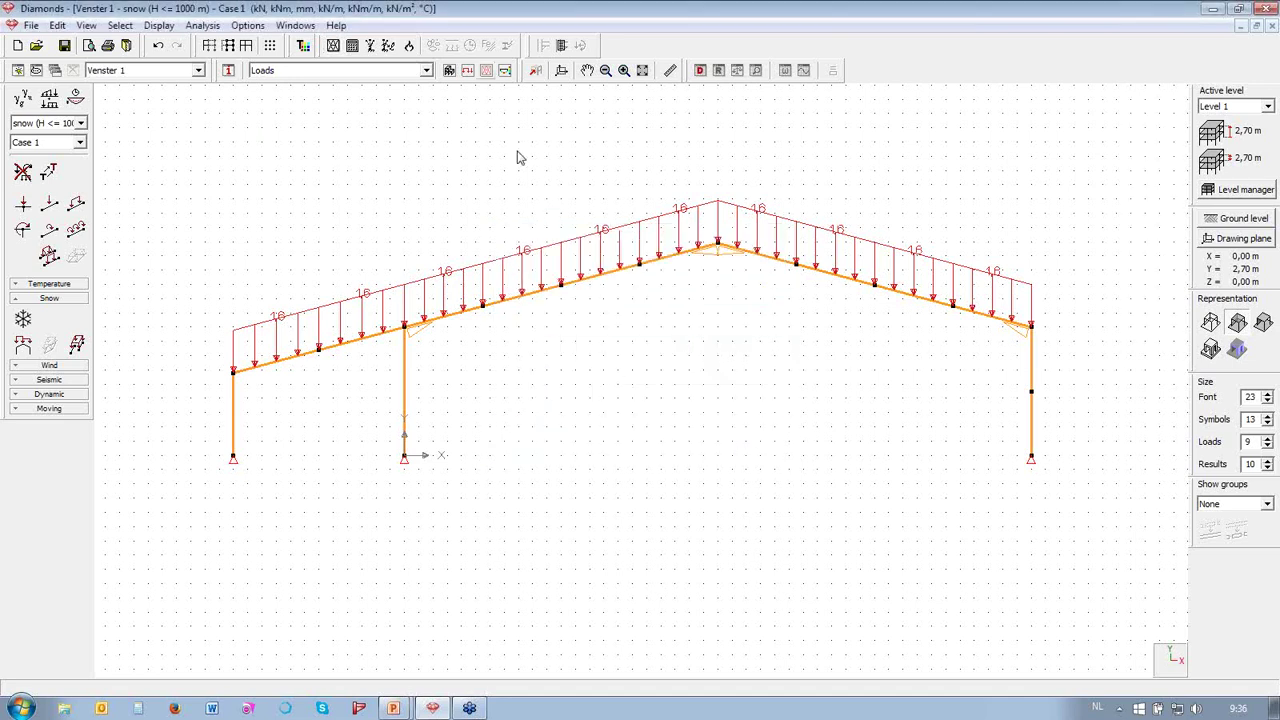
click(485, 72)
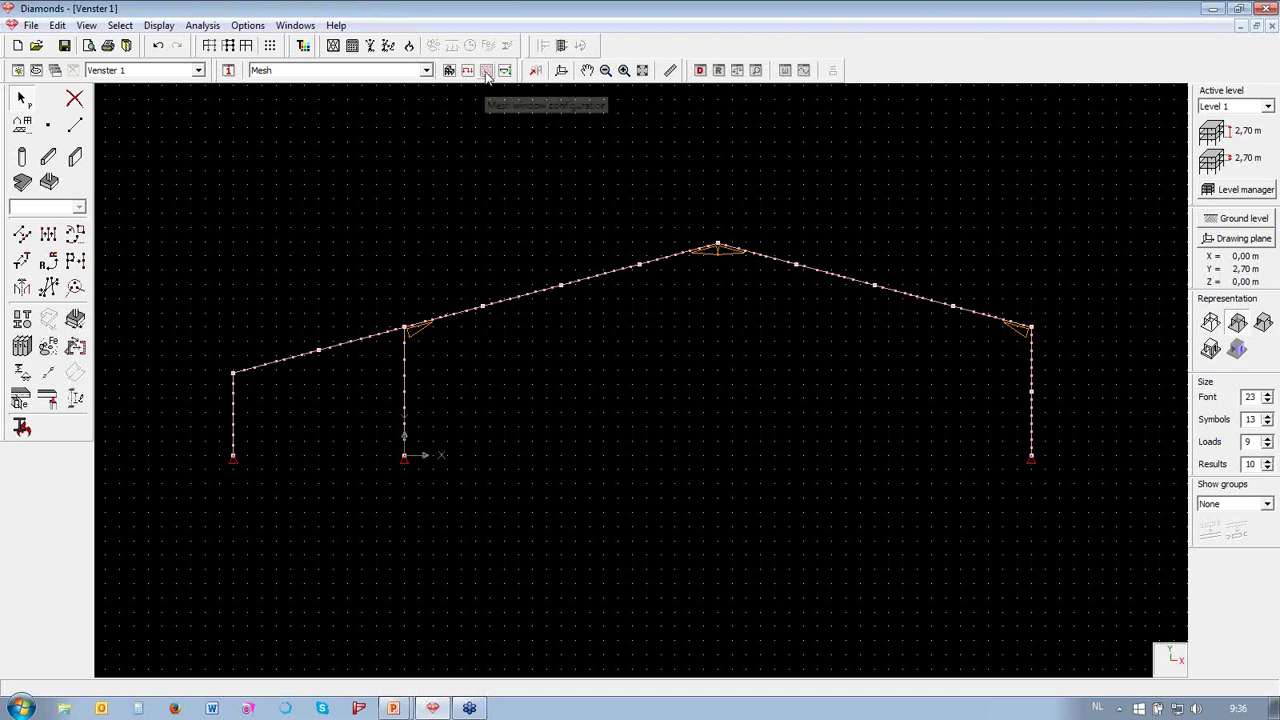
click(683, 302)
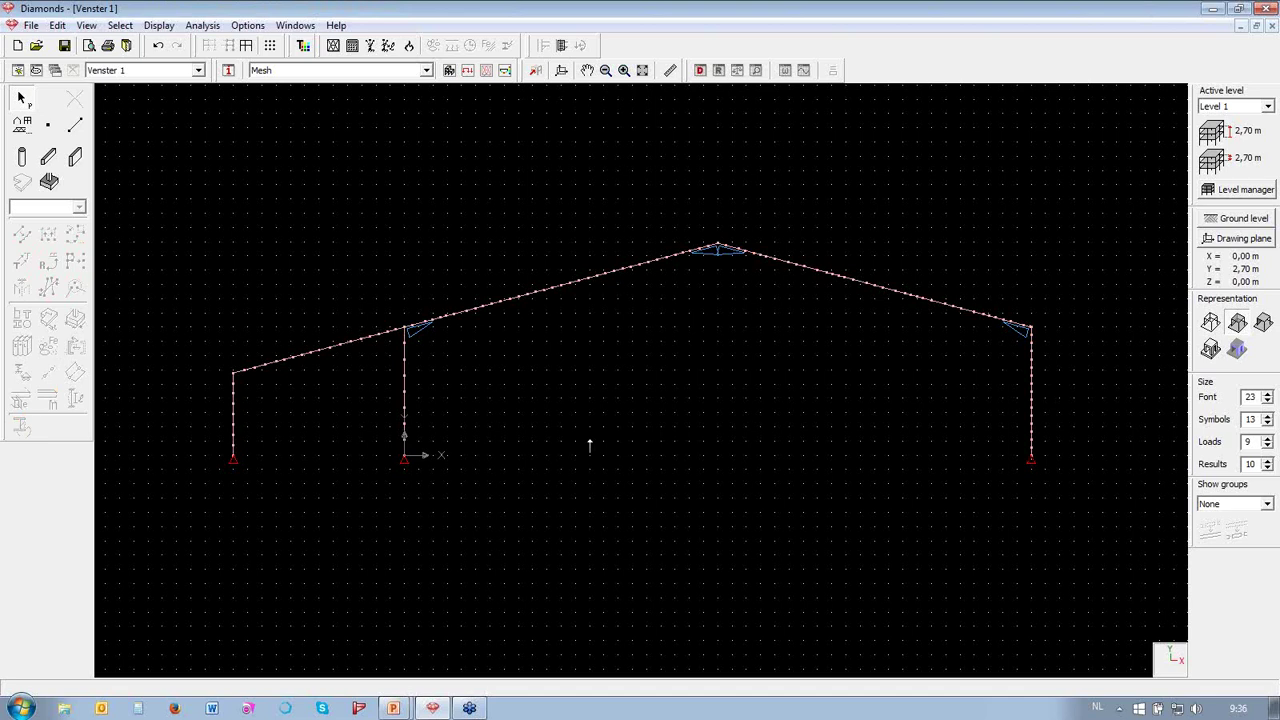
- Run the structural calculation of the frame as a 1st order analysis with a maximum of 50 iterations for nonlinearities
click(353, 46)
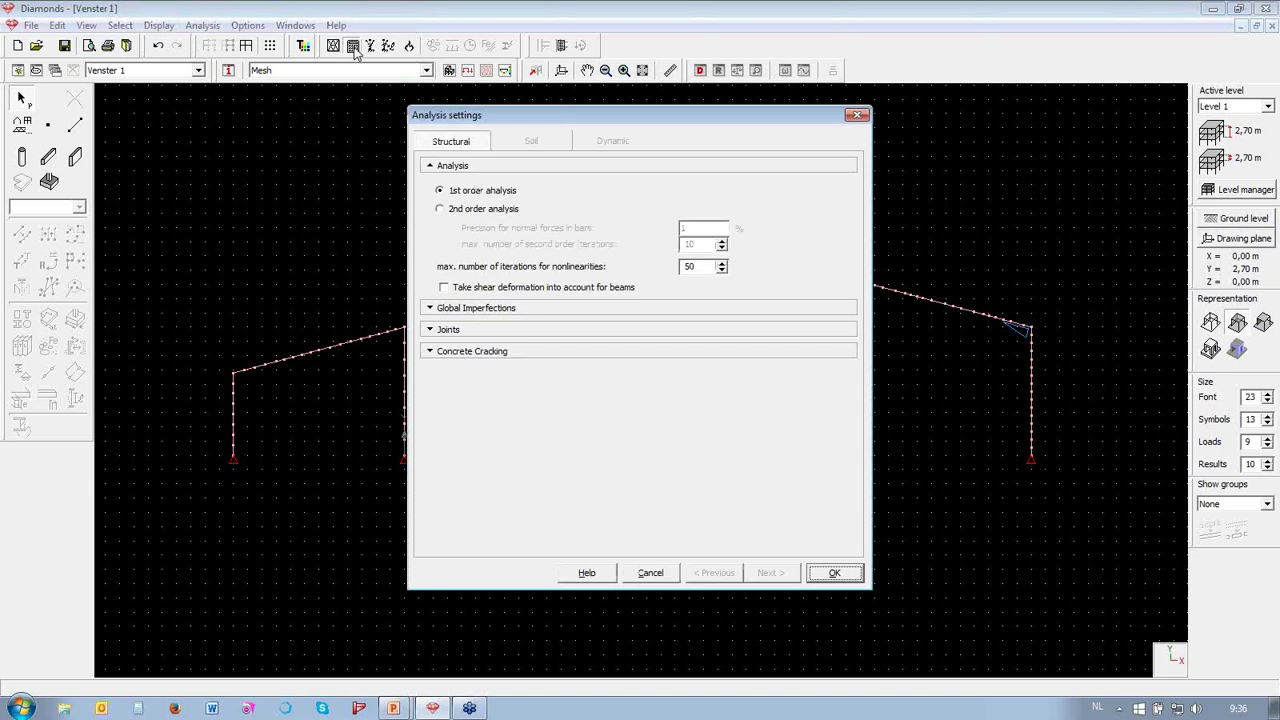
click(834, 574)
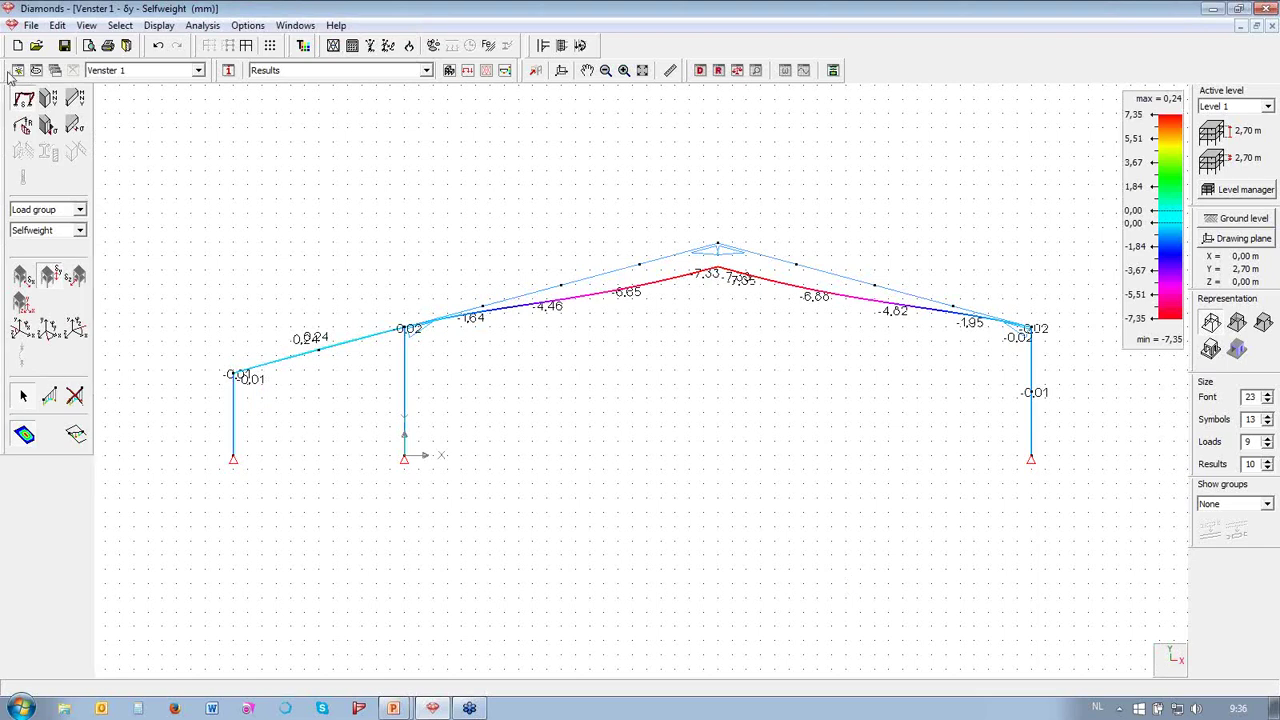
- Inspect the self-weight results for support reactions, bar stresses, bending moment My, shear force and normal force N
click(48, 126)
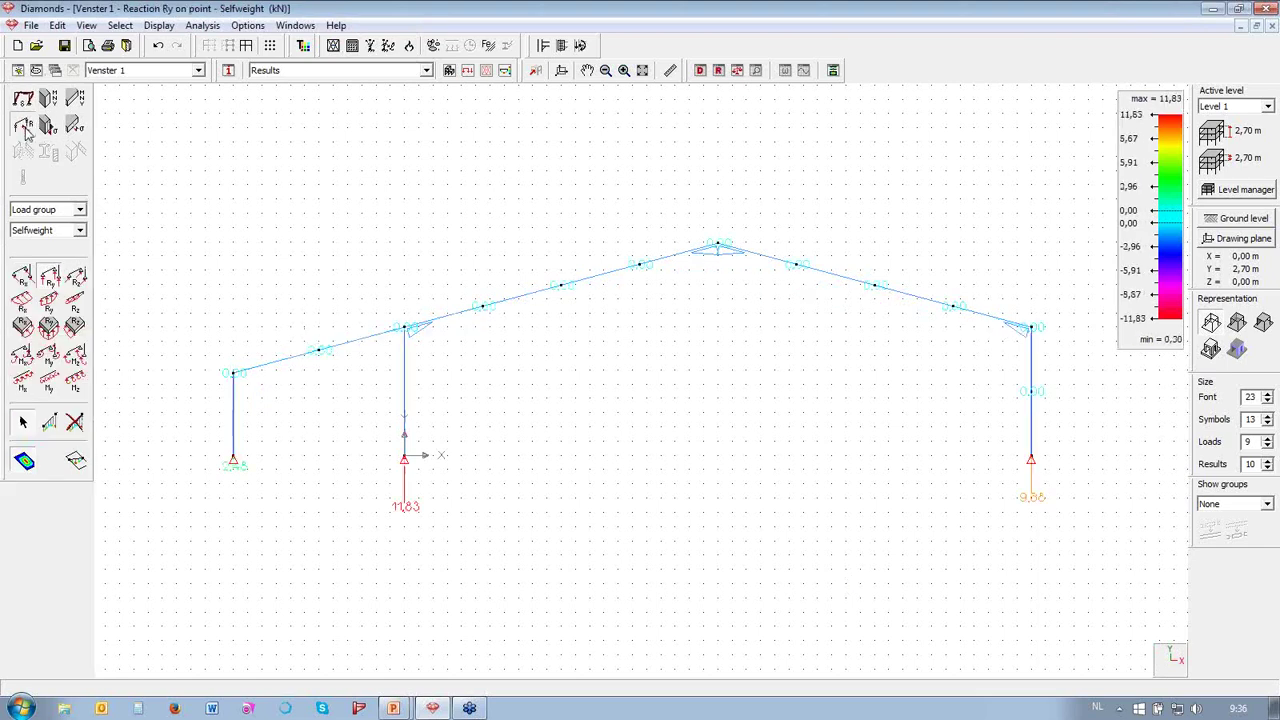
click(47, 128)
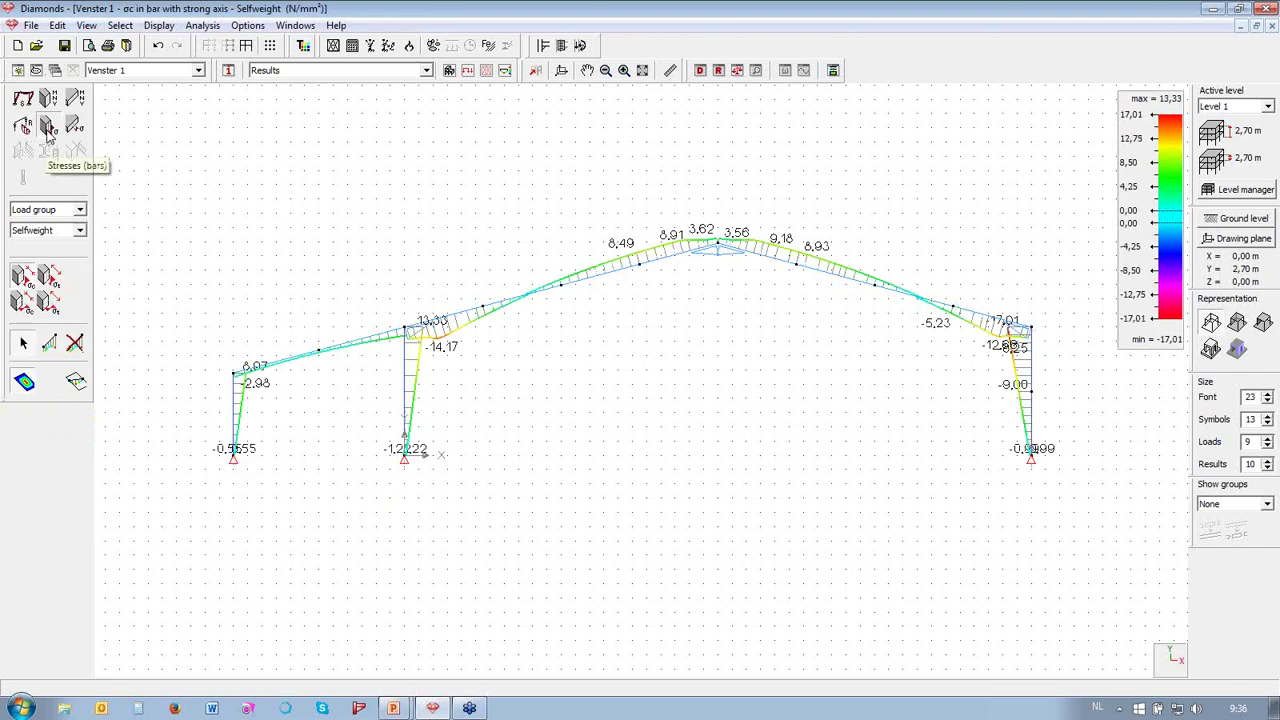
click(49, 99)
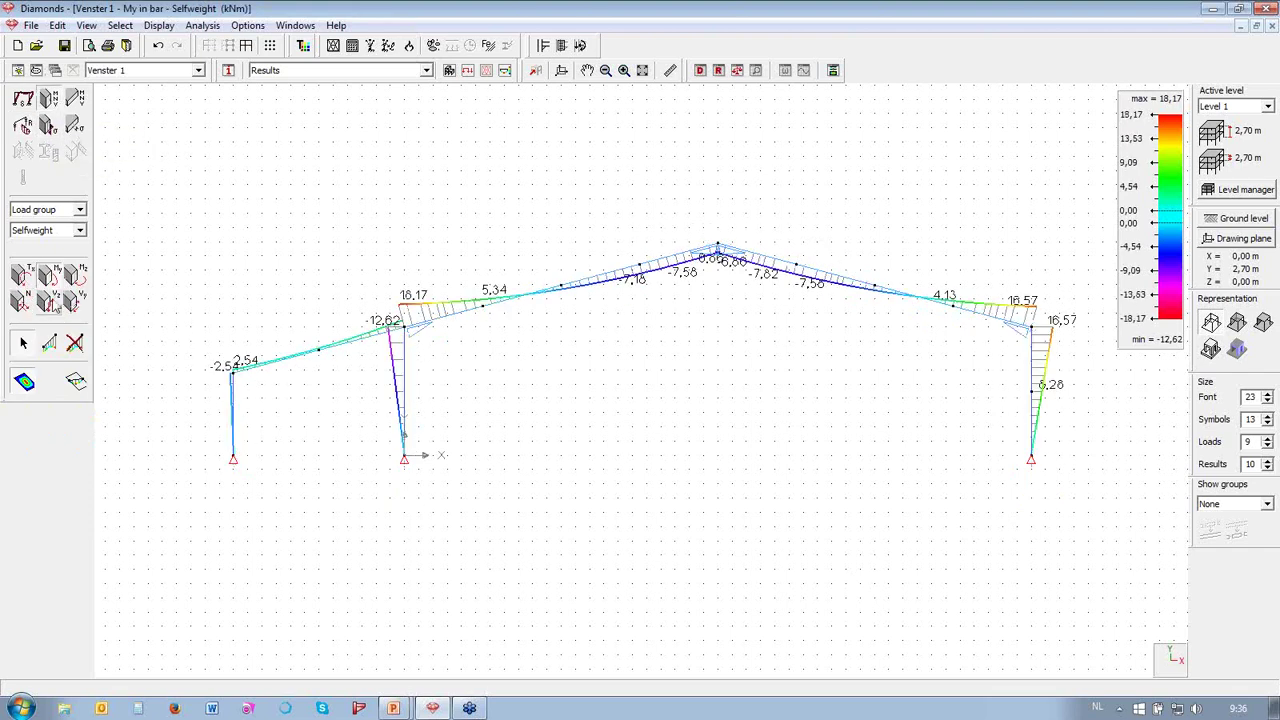
click(47, 302)
click(20, 302)
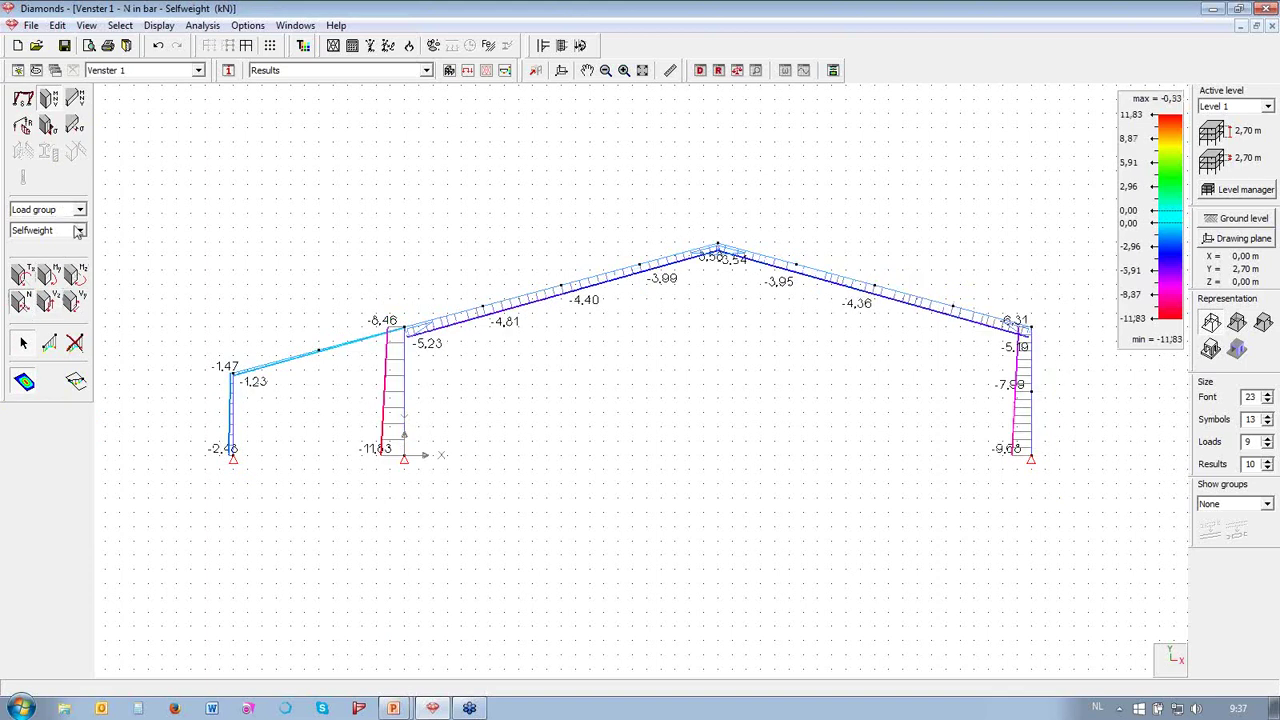
- Compare the normal force N in the bars for the ULS FC and SLS RC envelopes, ending on ULS FC
click(80, 211)
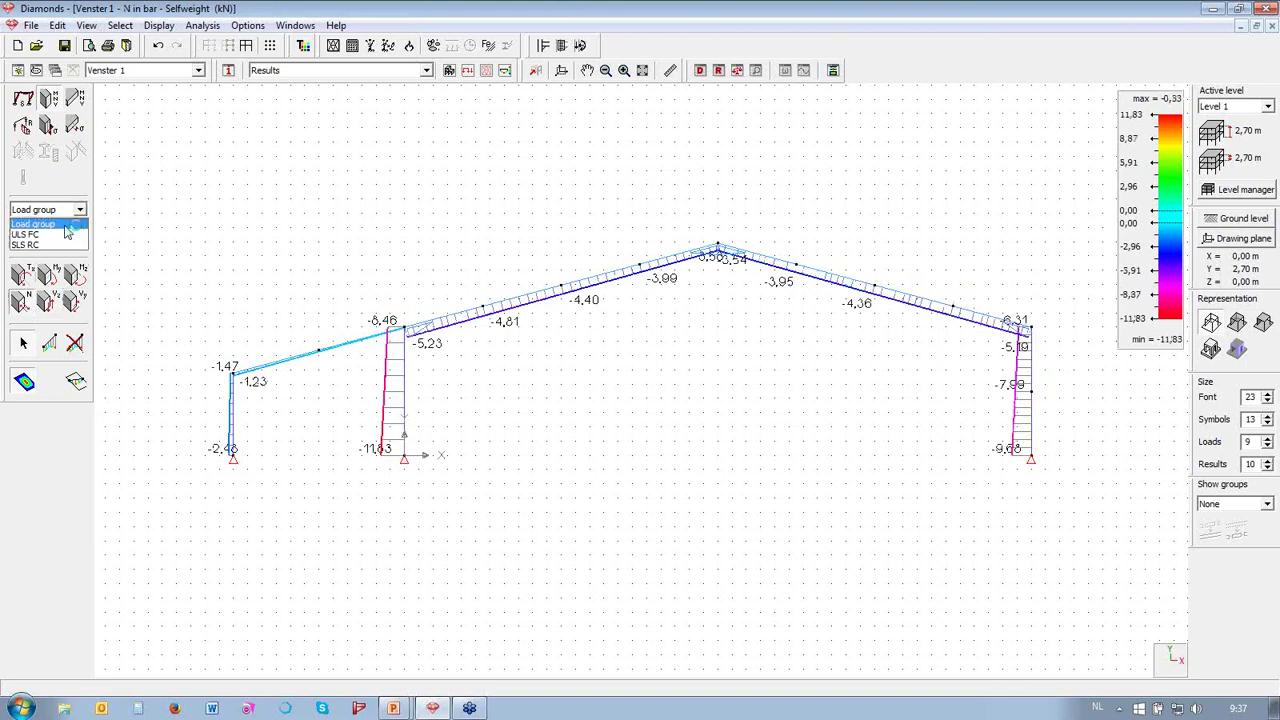
click(83, 223)
click(80, 230)
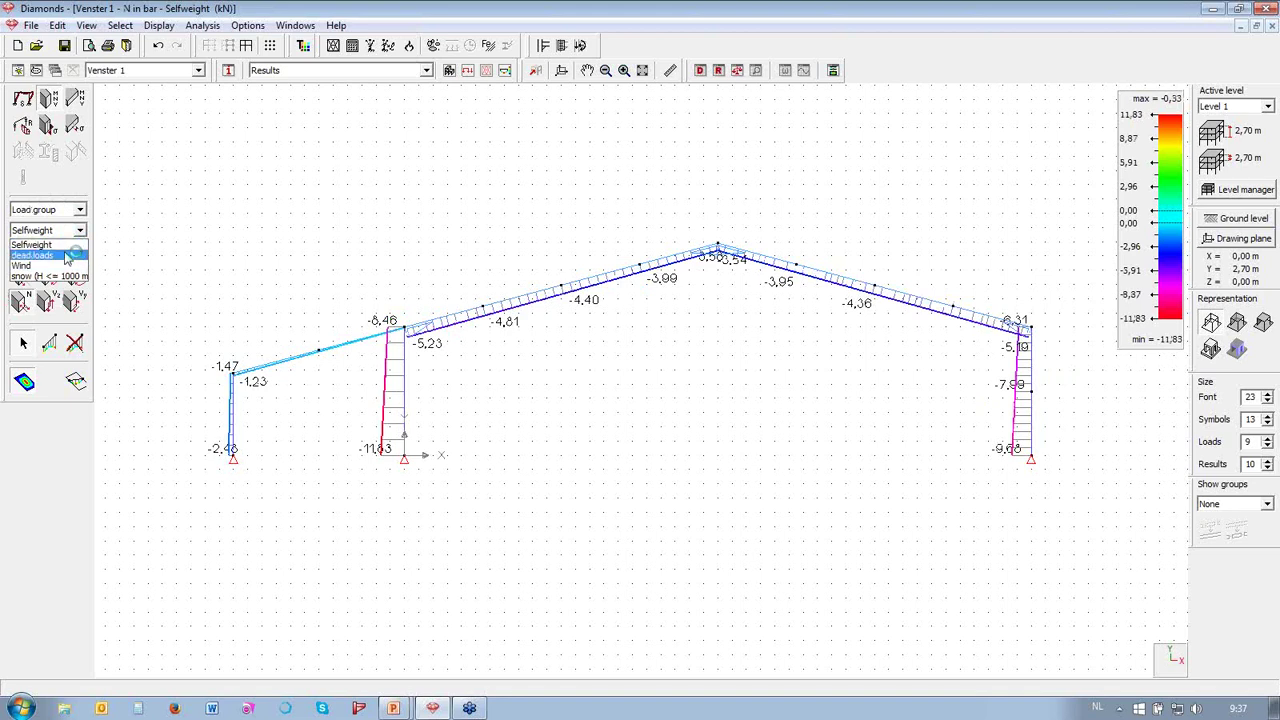
click(73, 252)
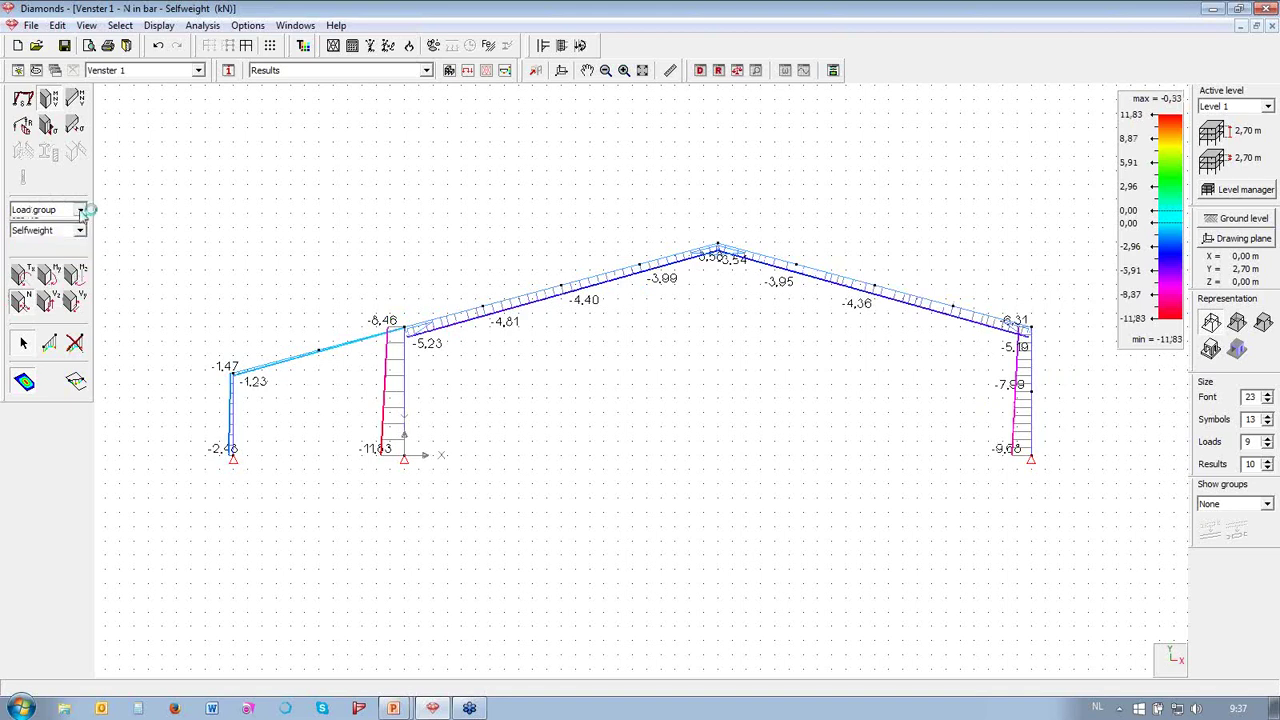
click(80, 210)
click(67, 234)
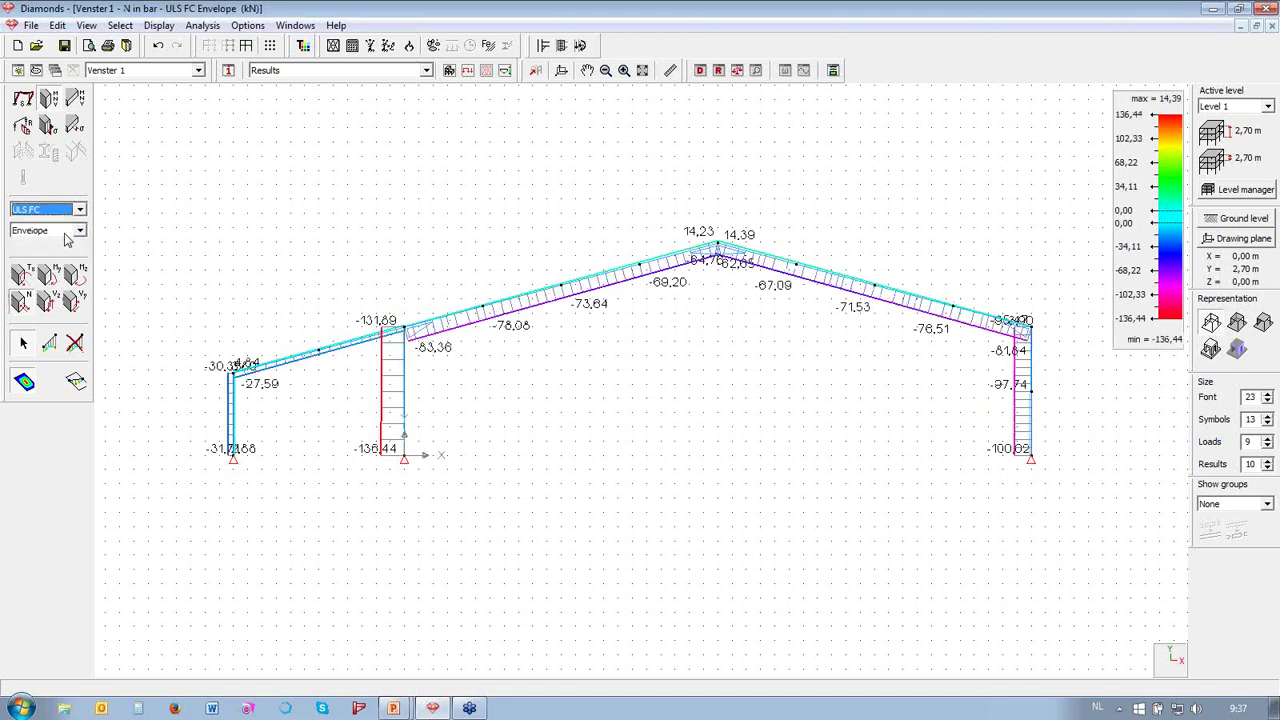
click(80, 209)
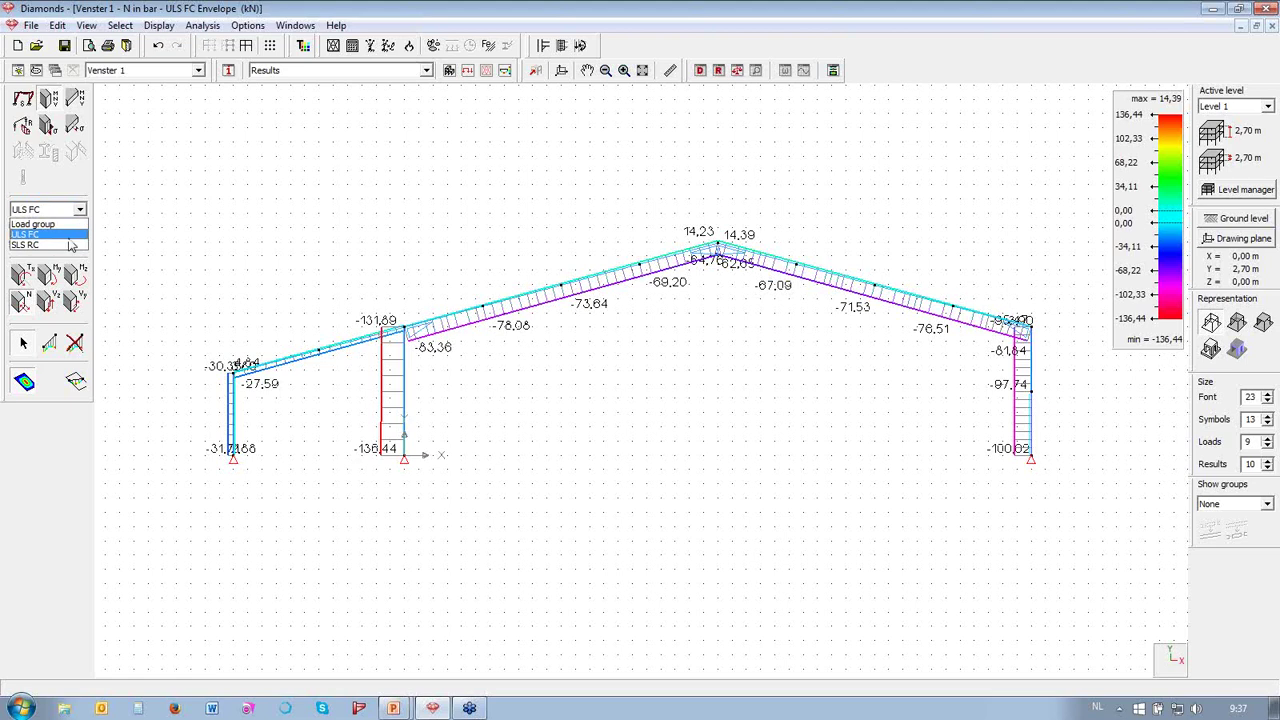
click(70, 245)
click(82, 211)
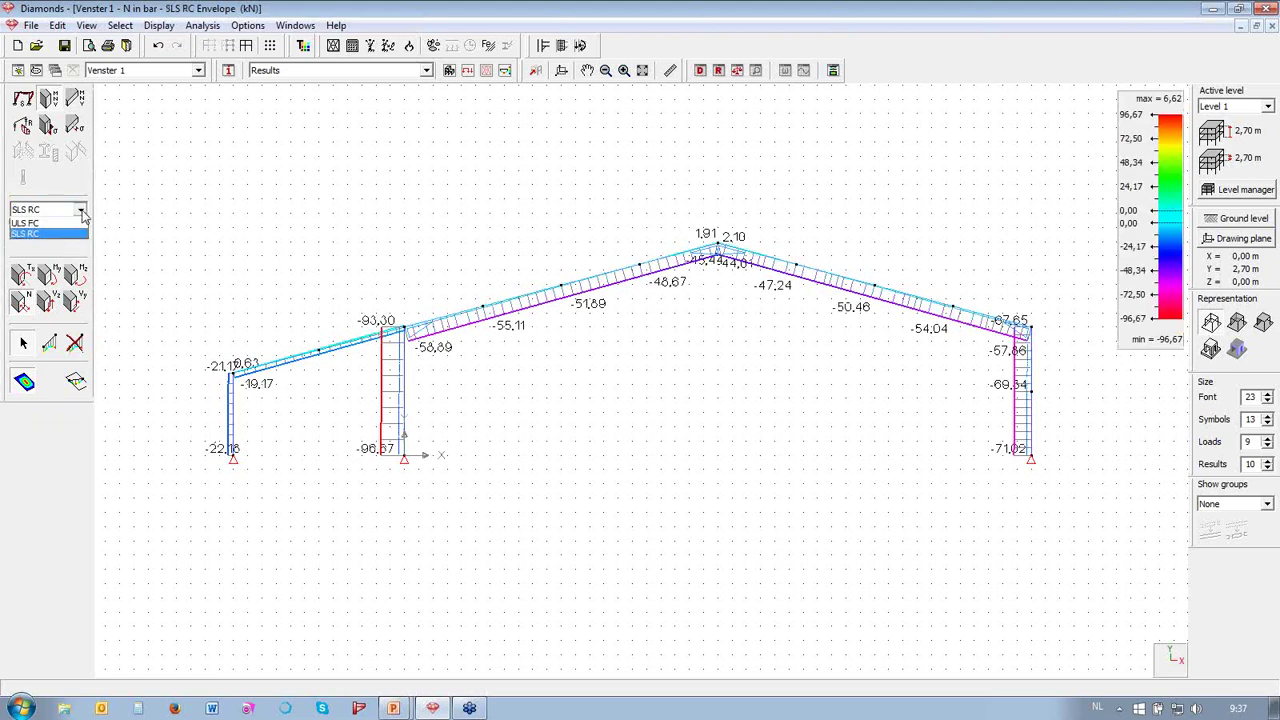
click(66, 234)
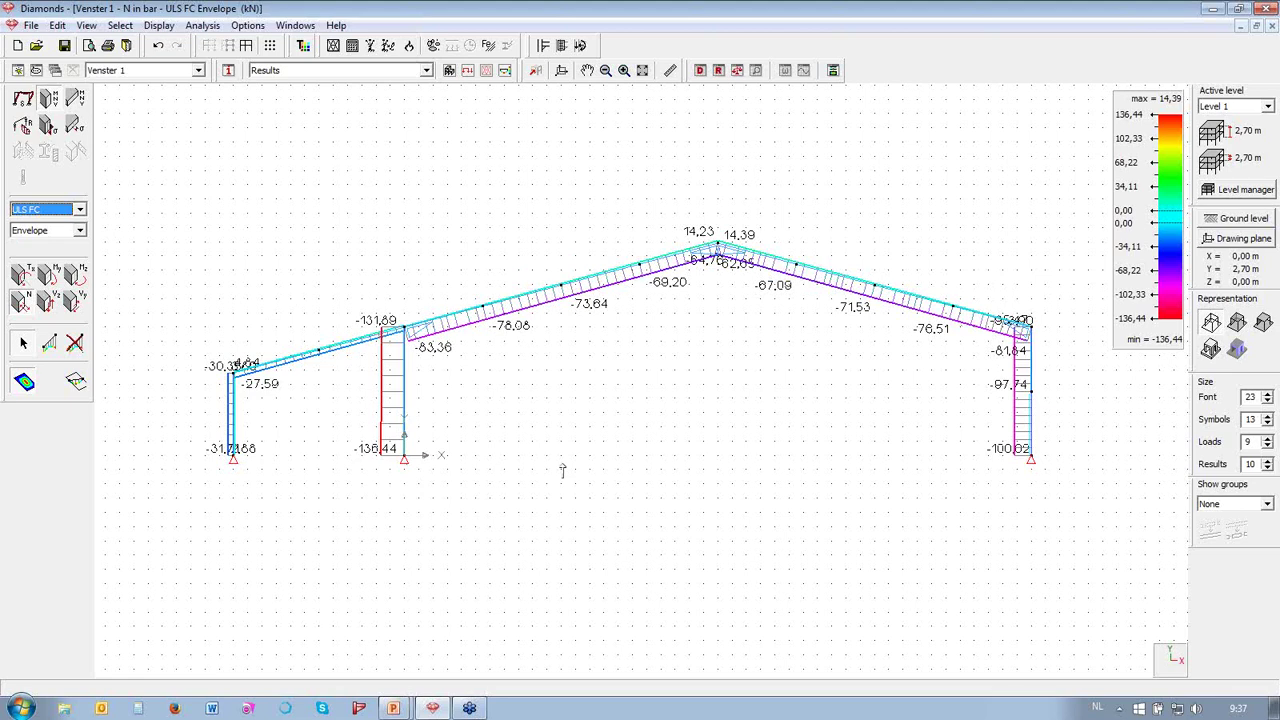
- Inspect the detailed ULS FC envelope results for the side-bay rafter bar and its two adjoining main rafter bars at 4.5 m
click(358, 342)
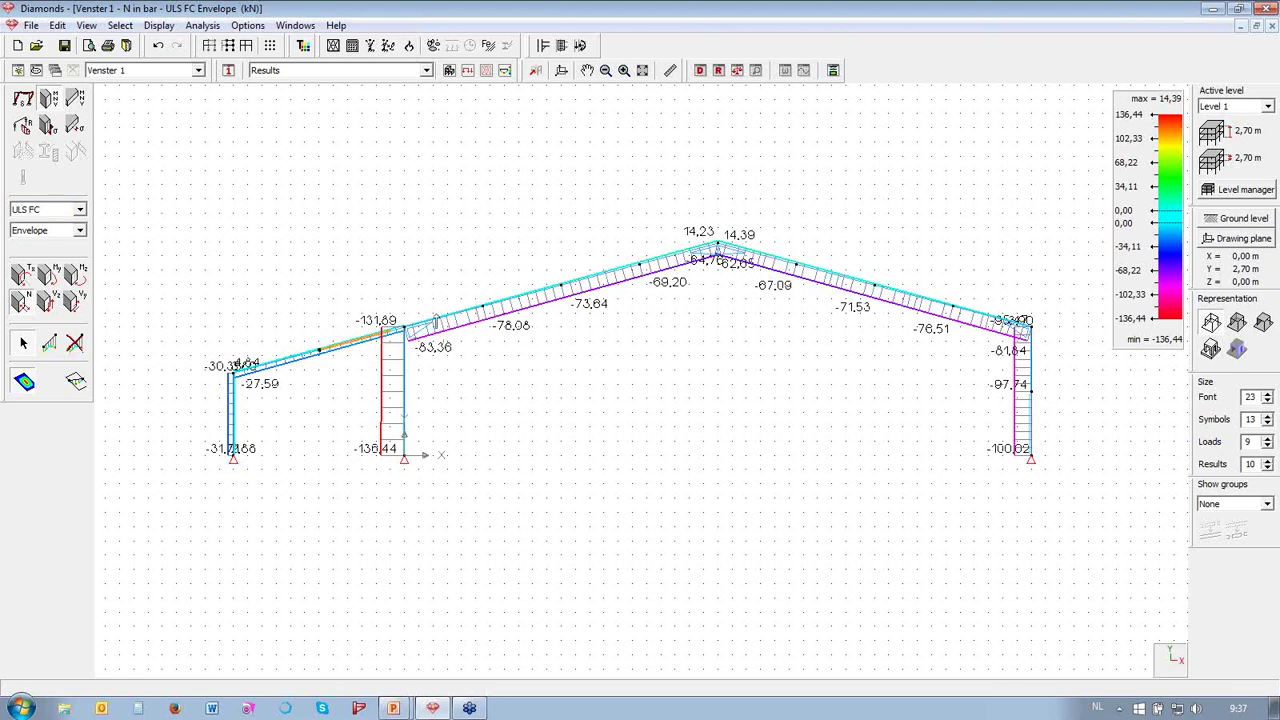
click(466, 312)
click(509, 299)
click(835, 71)
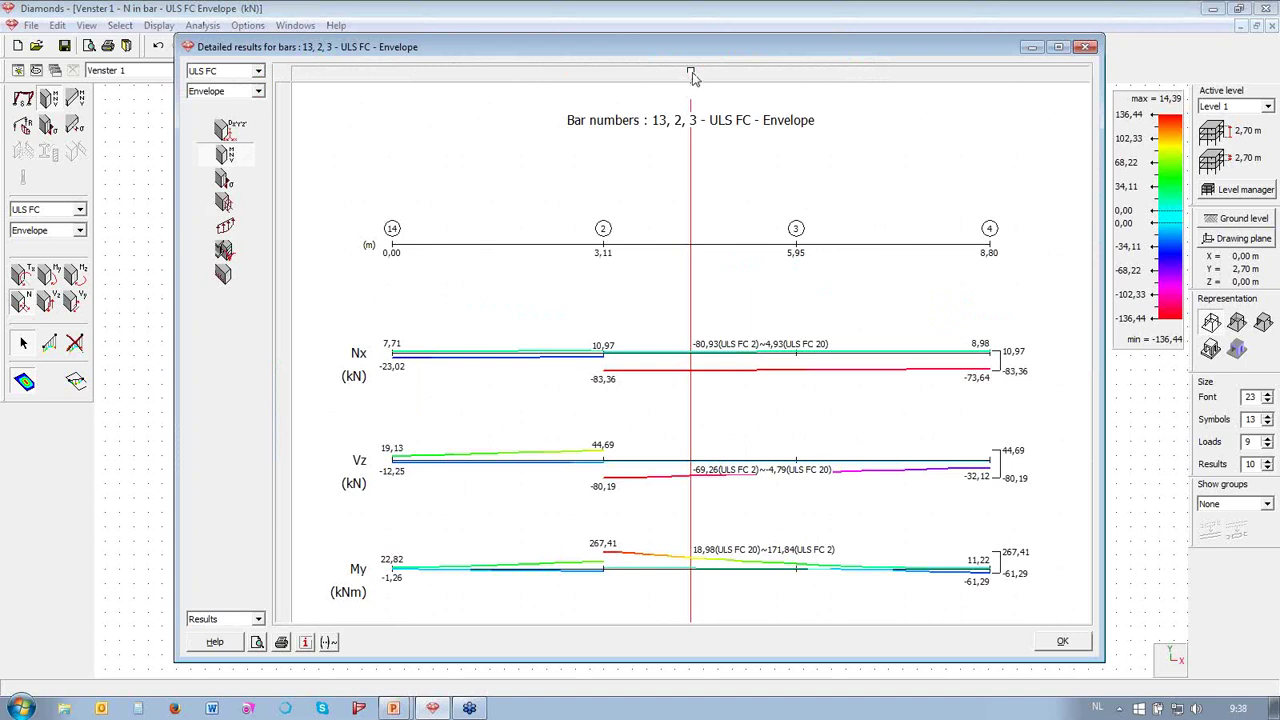
drag(690, 73, 518, 80)
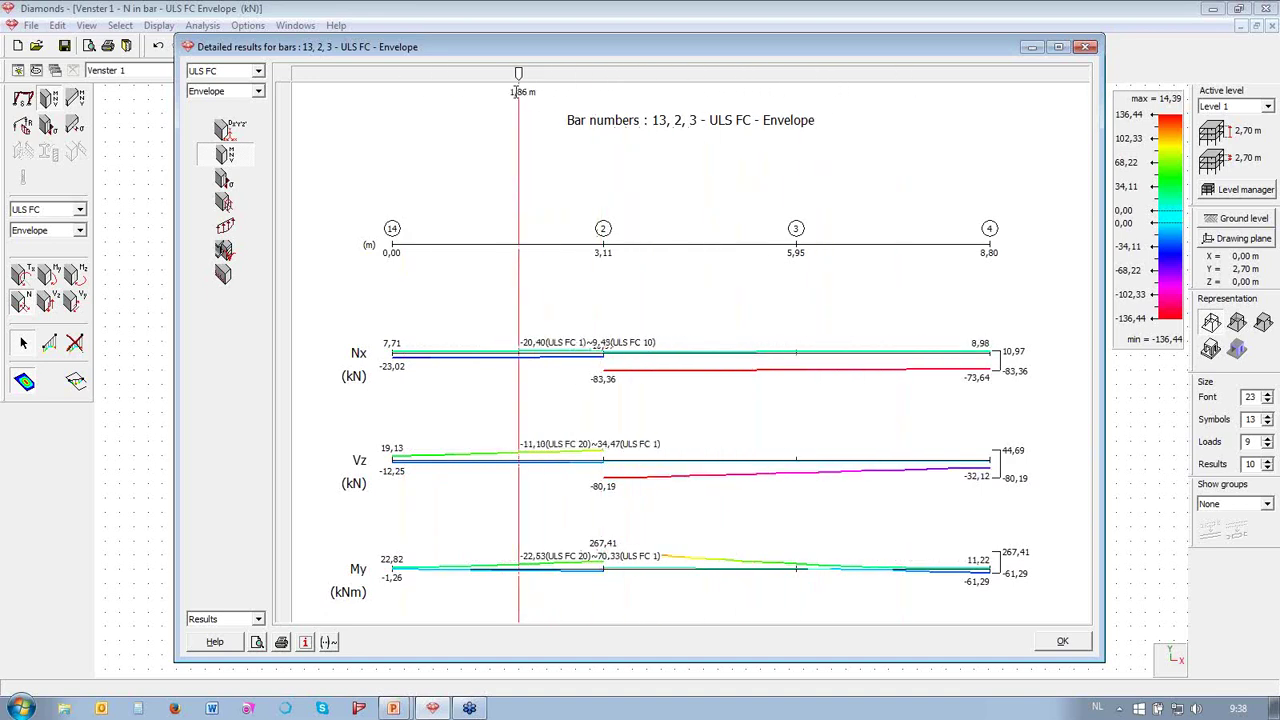
text(4.5)
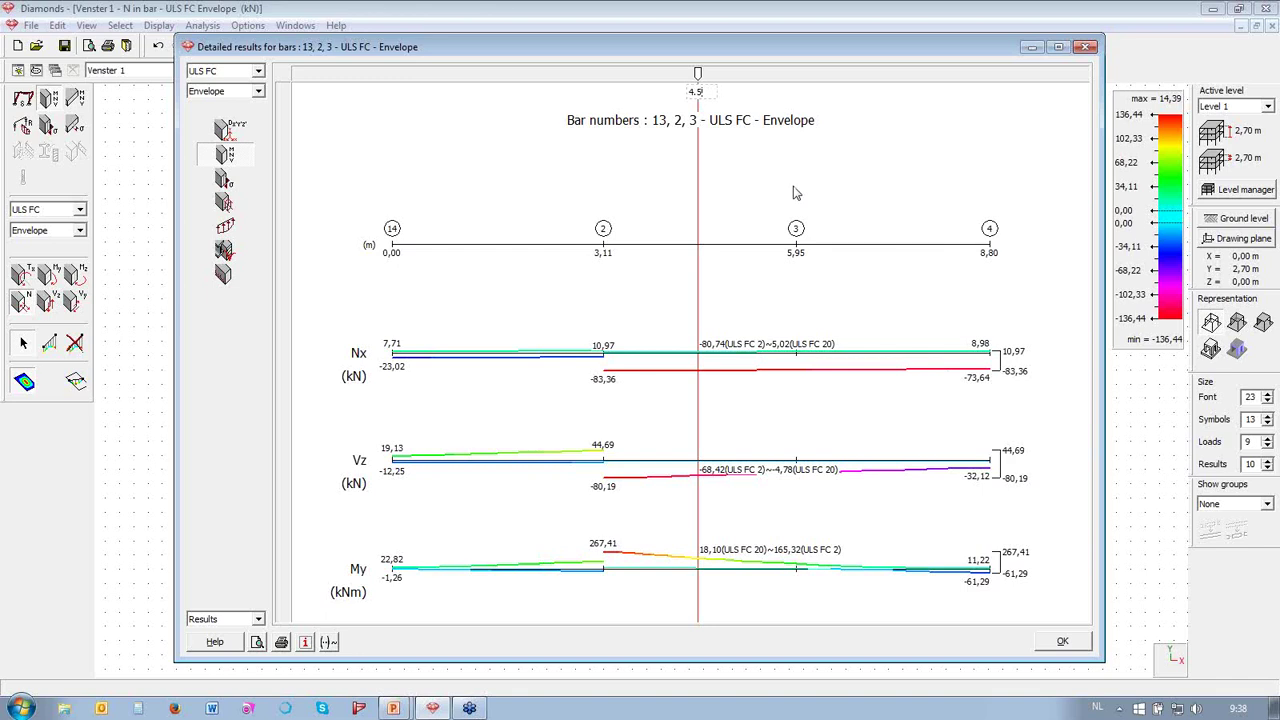
click(1087, 48)
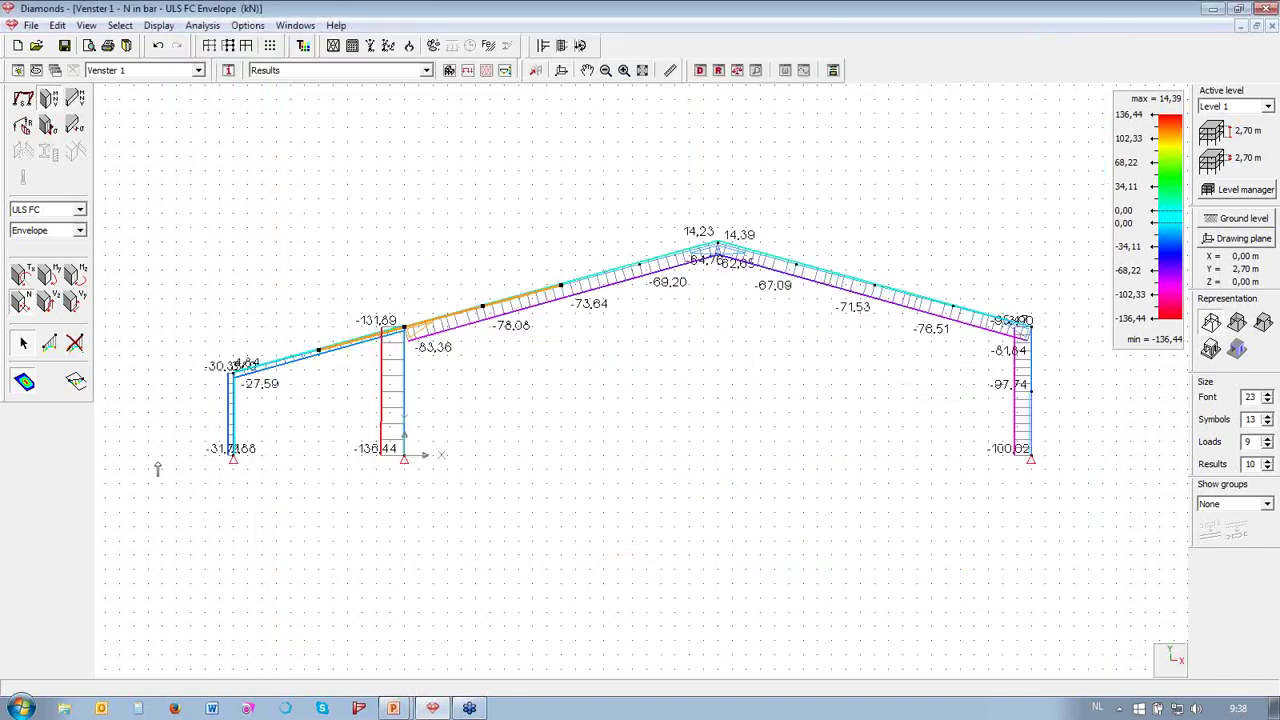
- Show the bar stresses and view the detailed section results of the haunched rafter bar for combination ULS FC 1
click(48, 125)
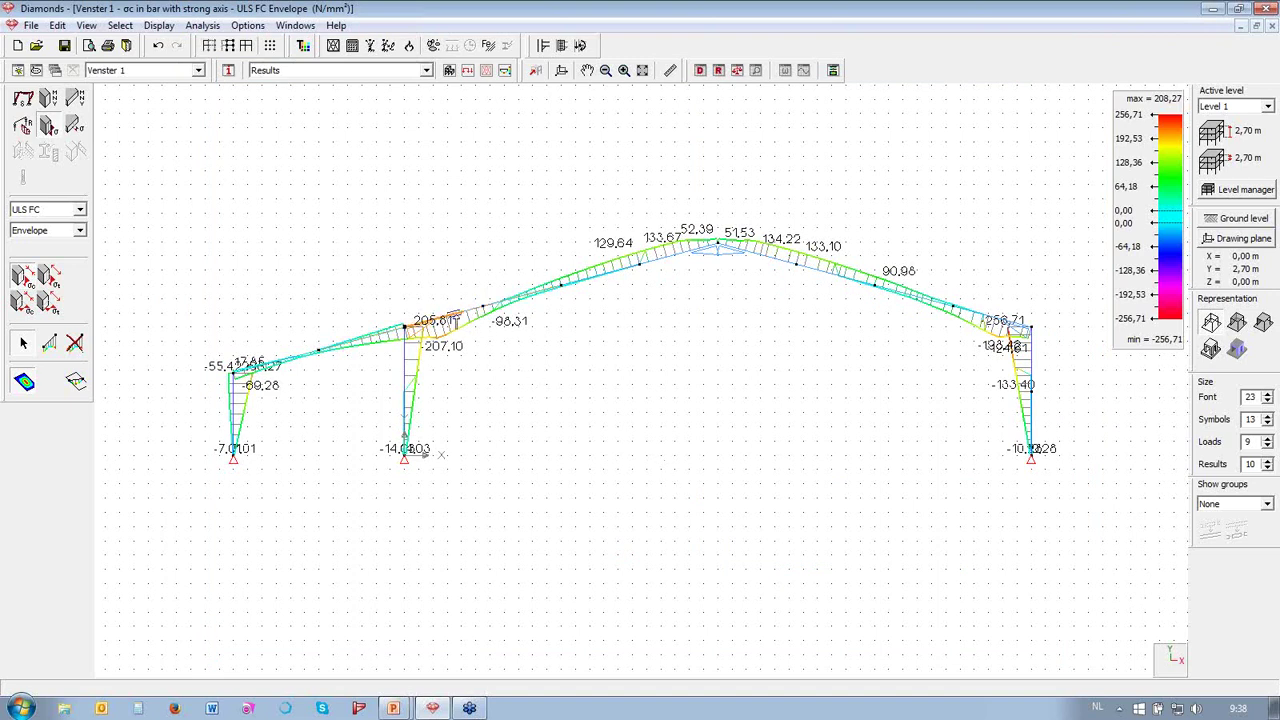
double_click(458, 317)
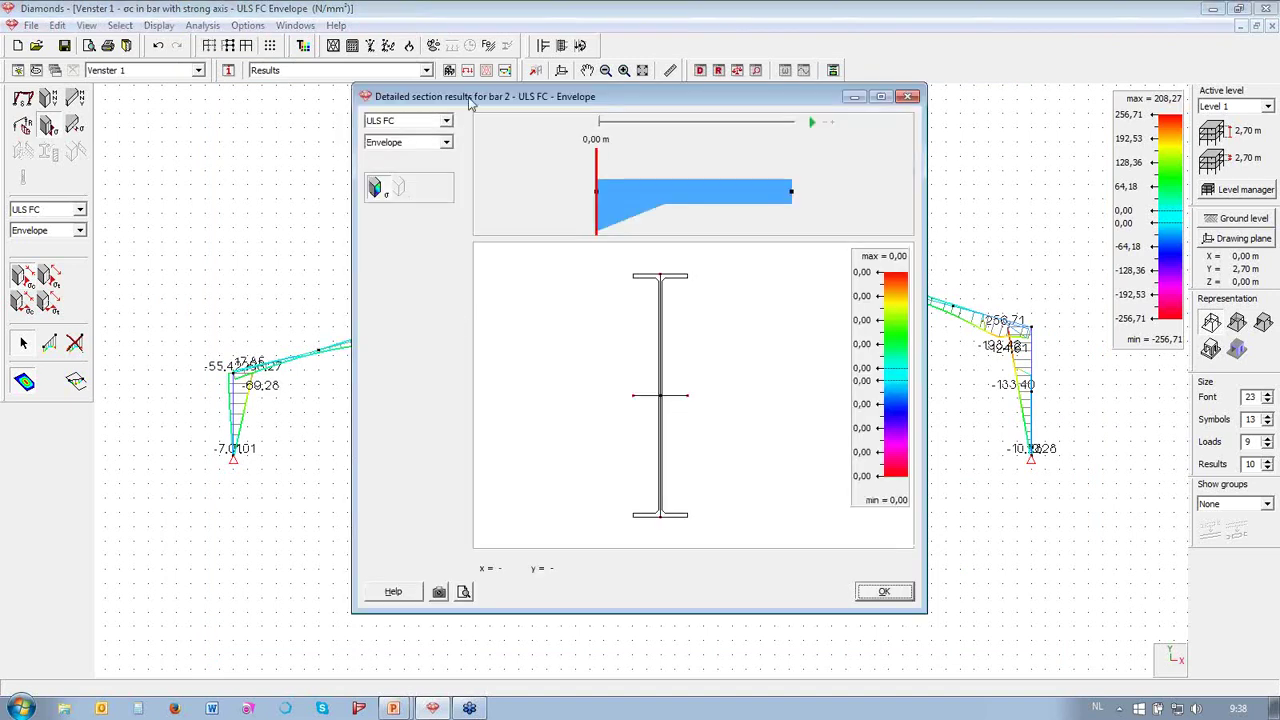
click(447, 143)
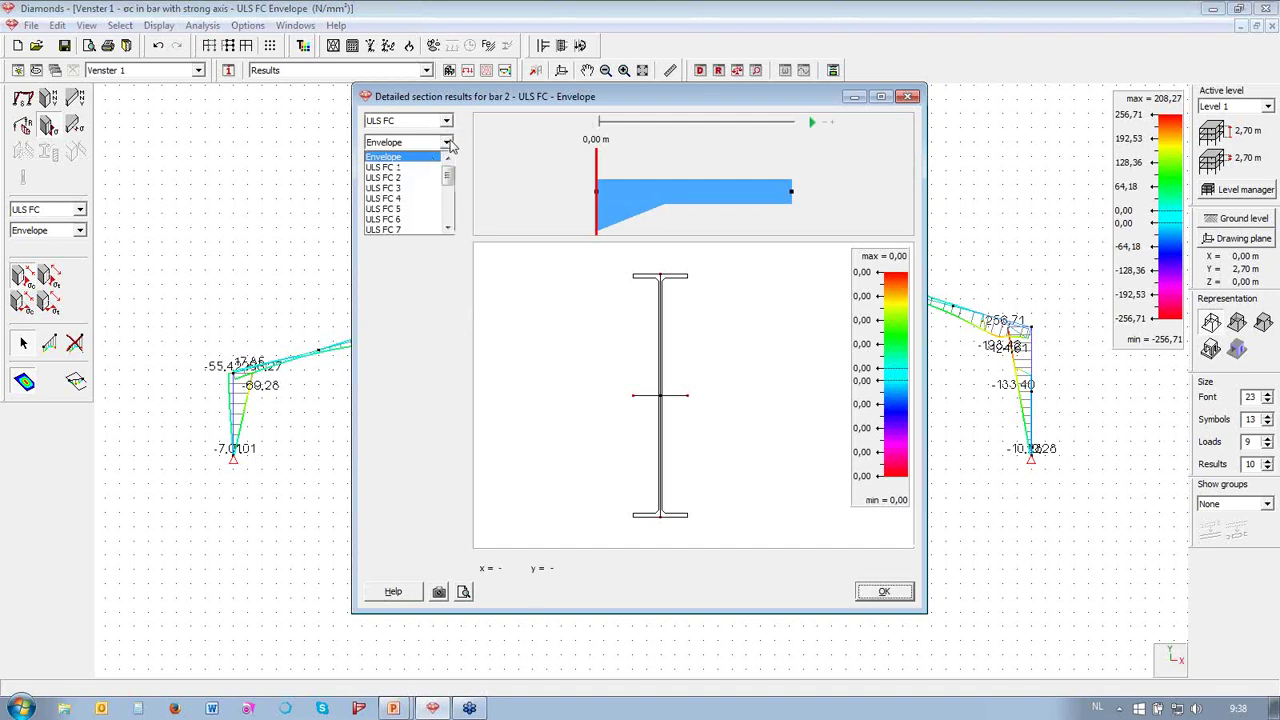
click(418, 167)
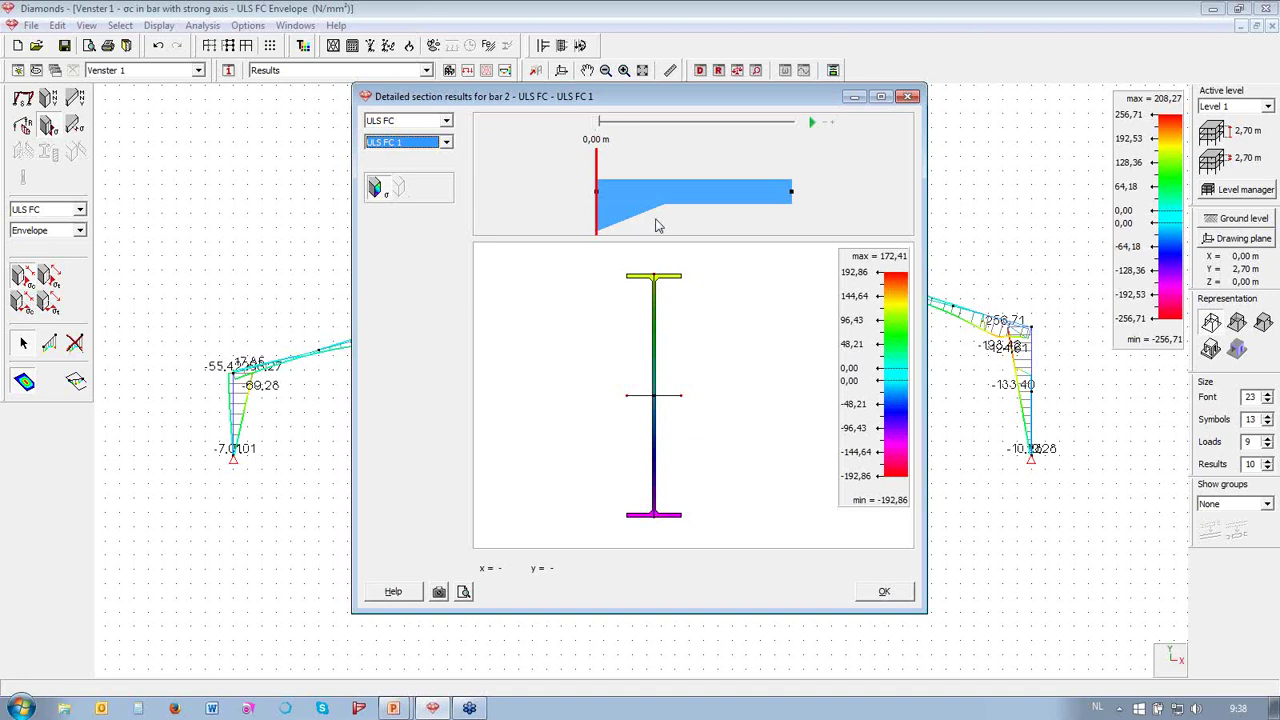
- Examine the stress distribution in the haunched rafter bar's cross-section at 1.00 m, and close the section results
drag(598, 122, 786, 122)
click(743, 140)
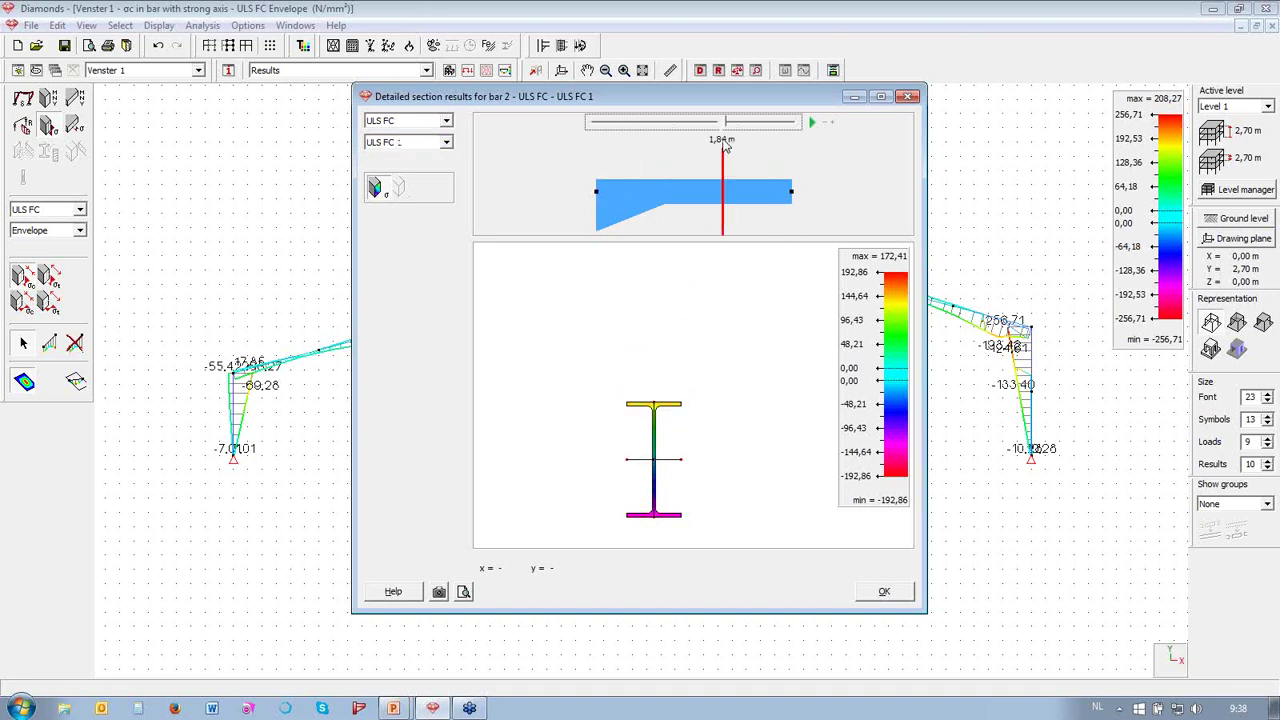
text(1)
key(Return)
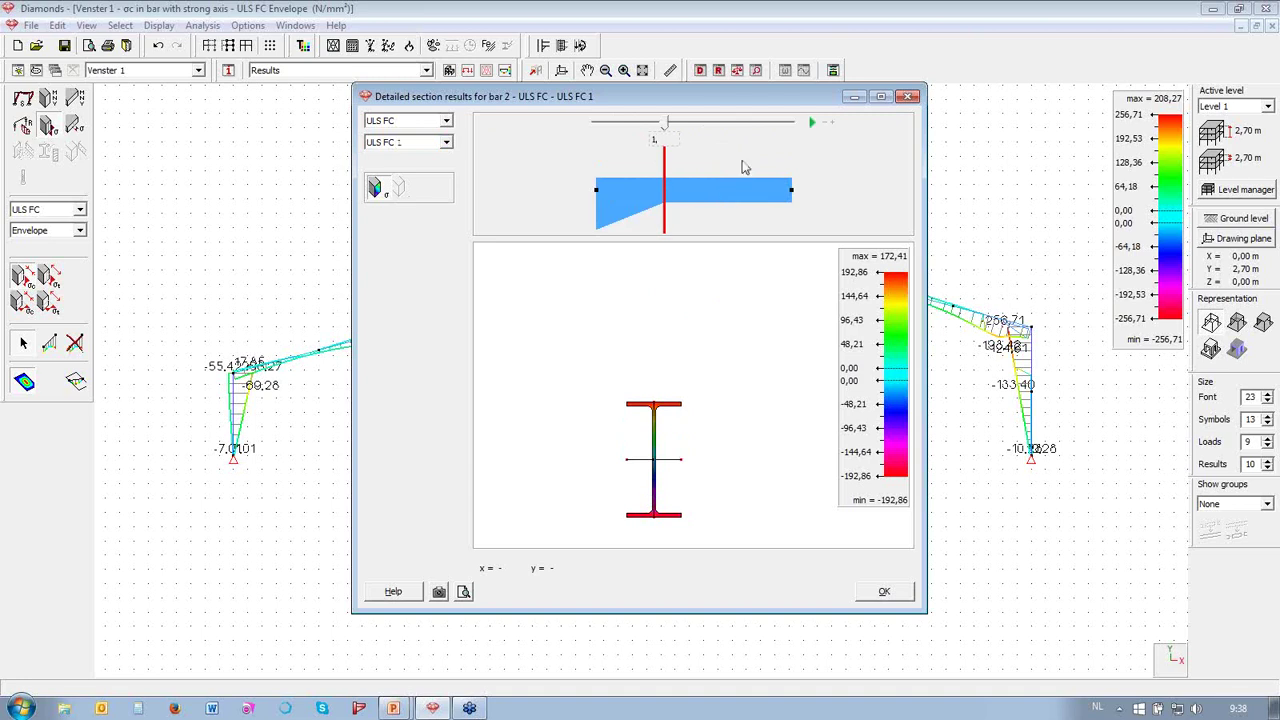
scroll(667, 507, up, 5)
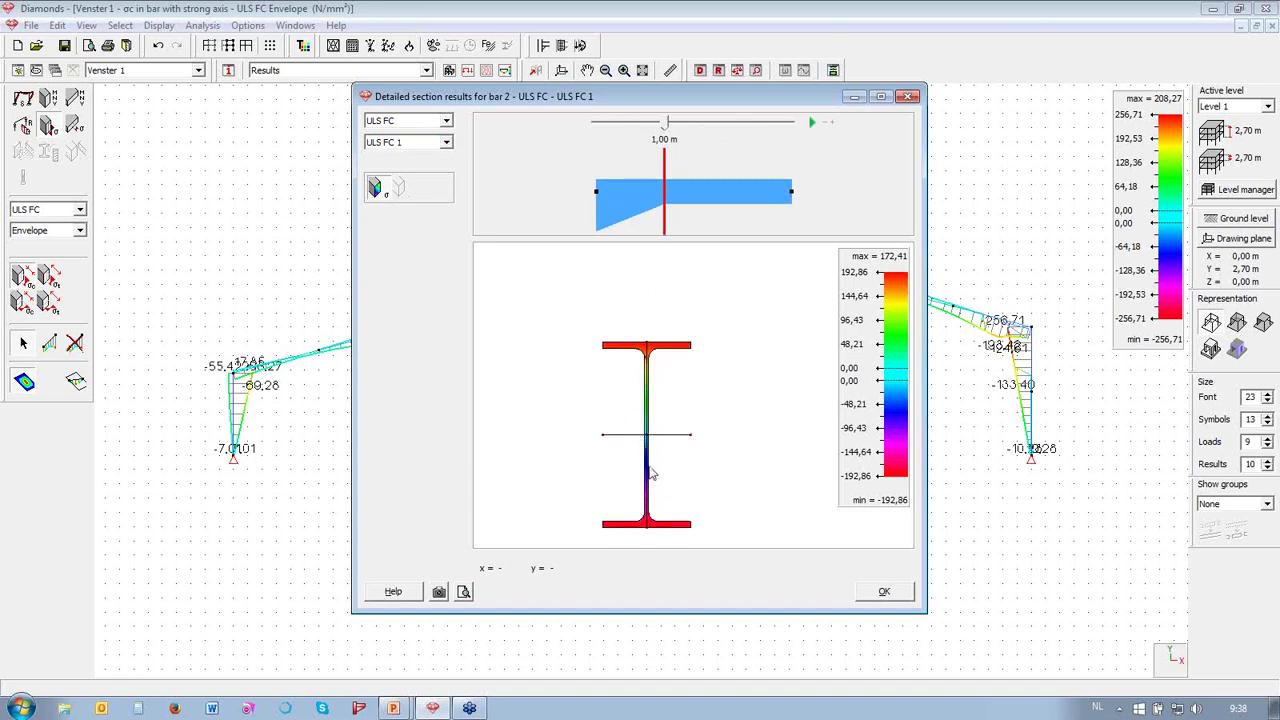
middle_drag(672, 360, 675, 368)
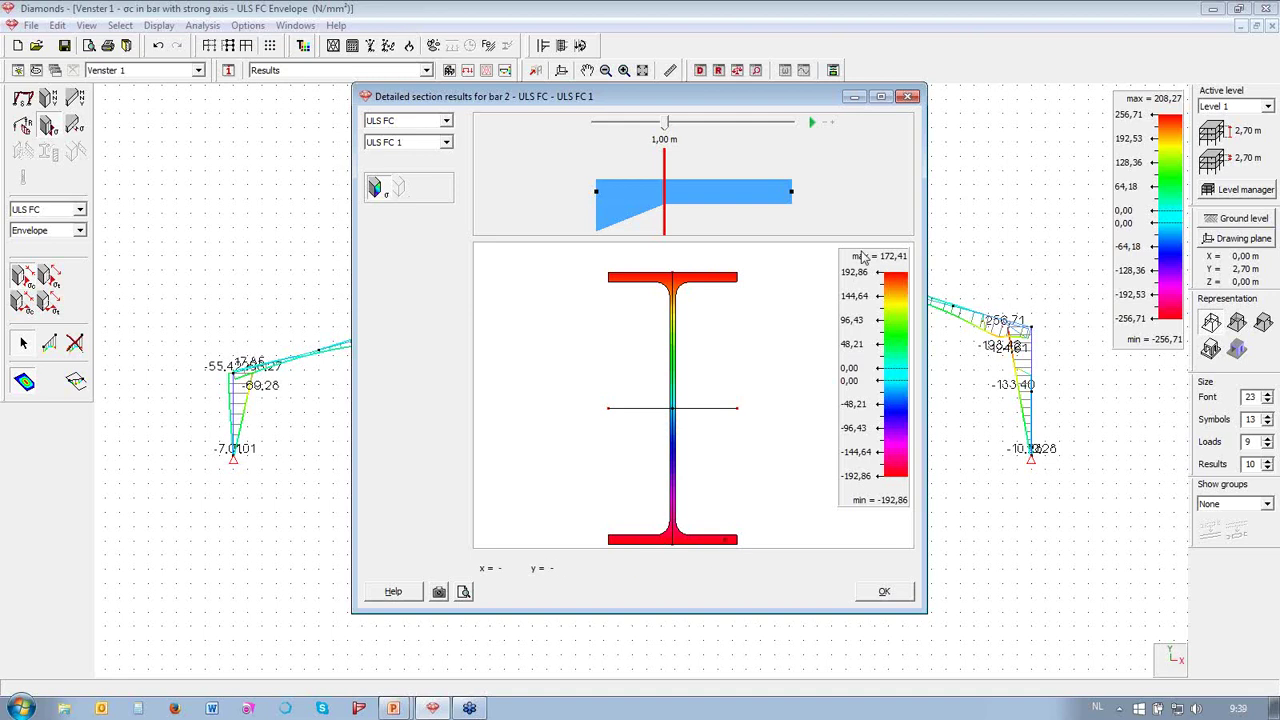
click(898, 594)
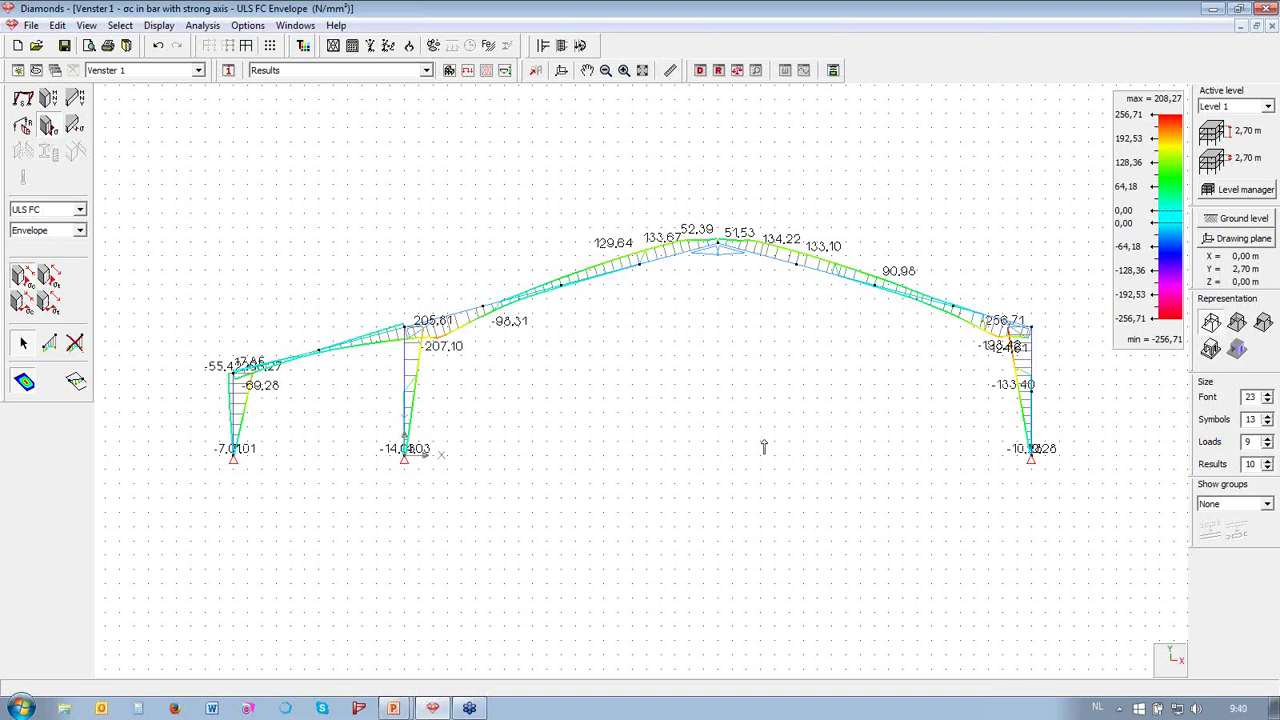
- Review the available steel design codes and the national annexes of Eurocode 3: EN 1993-1-1/3
click(246, 26)
mouse_move(215, 27)
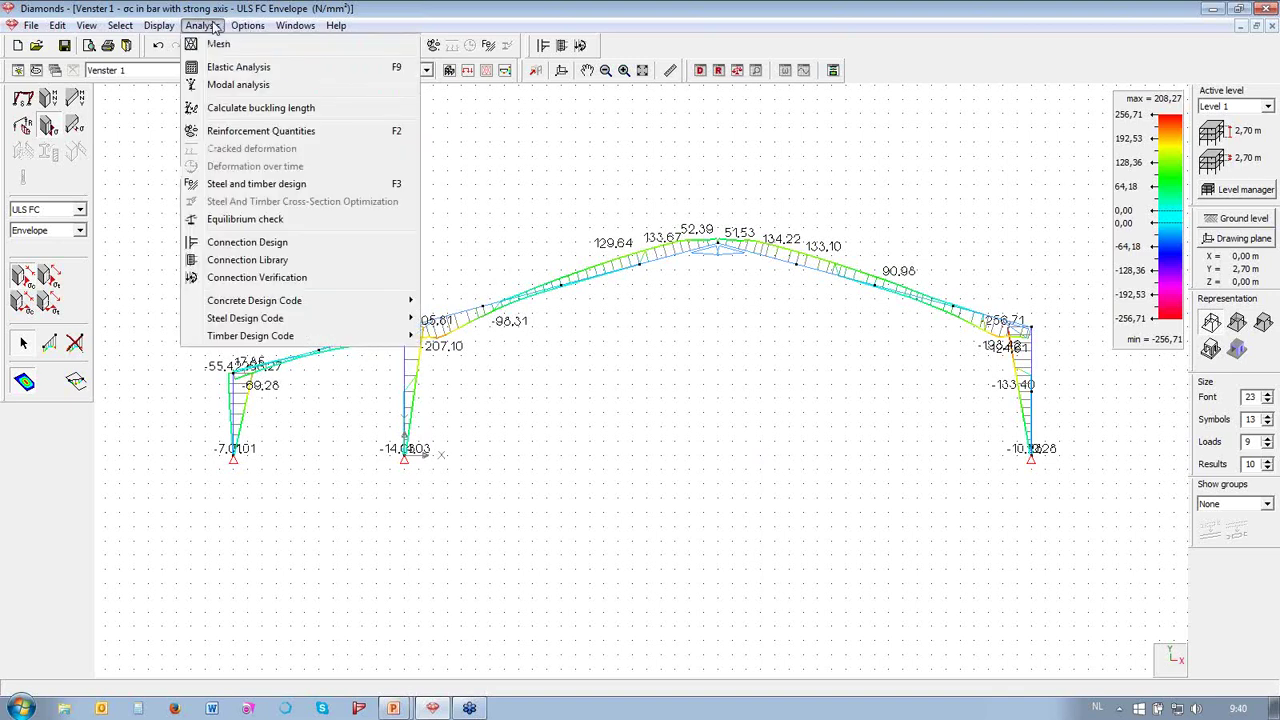
mouse_move(255, 320)
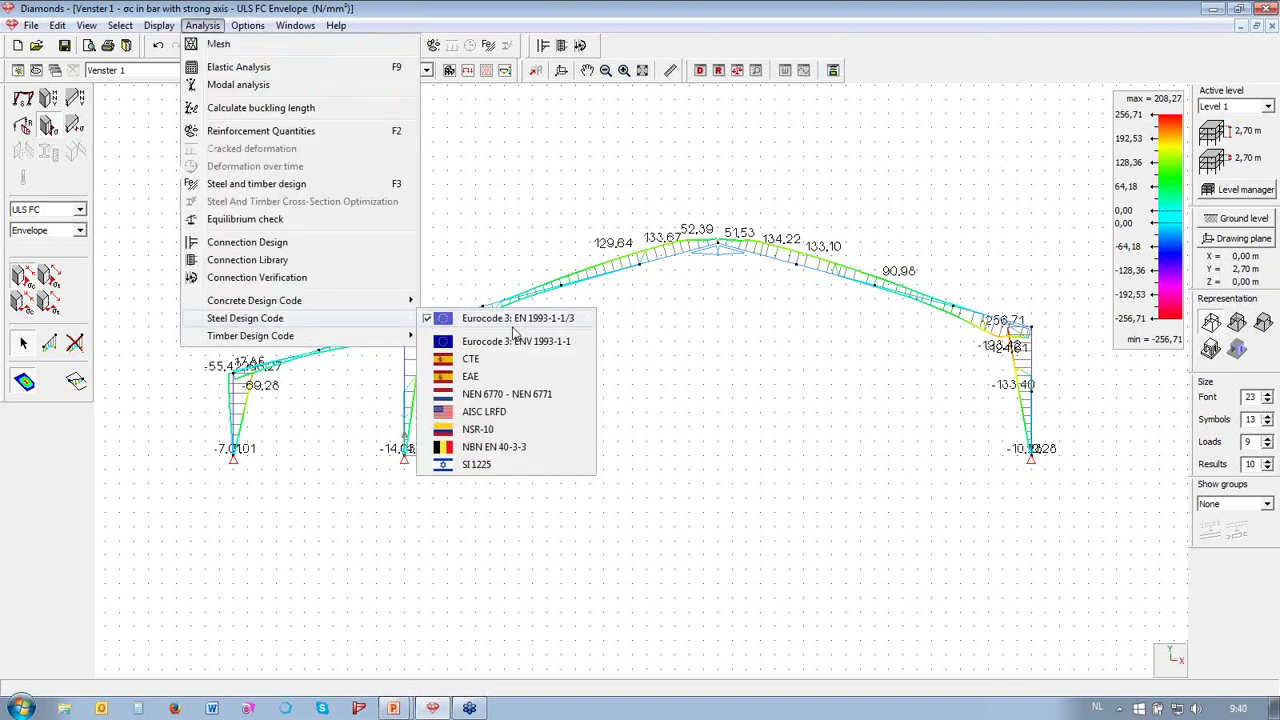
mouse_move(501, 322)
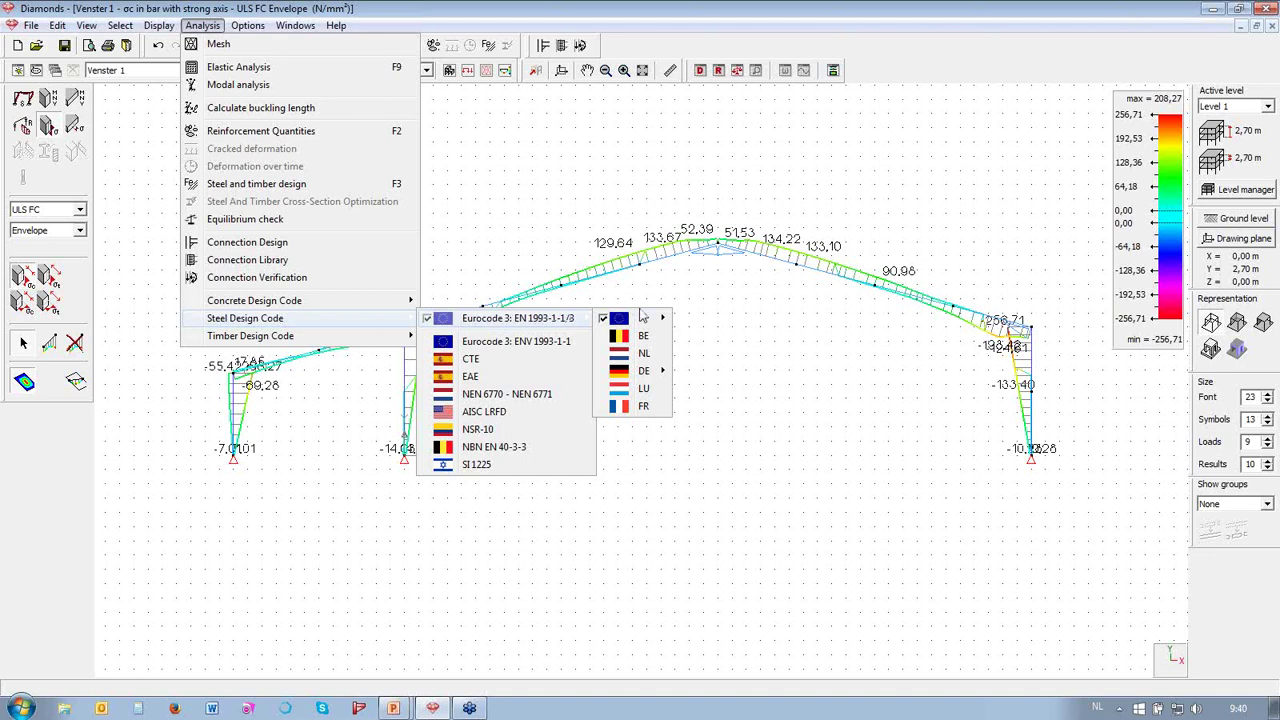
mouse_move(643, 318)
click(720, 320)
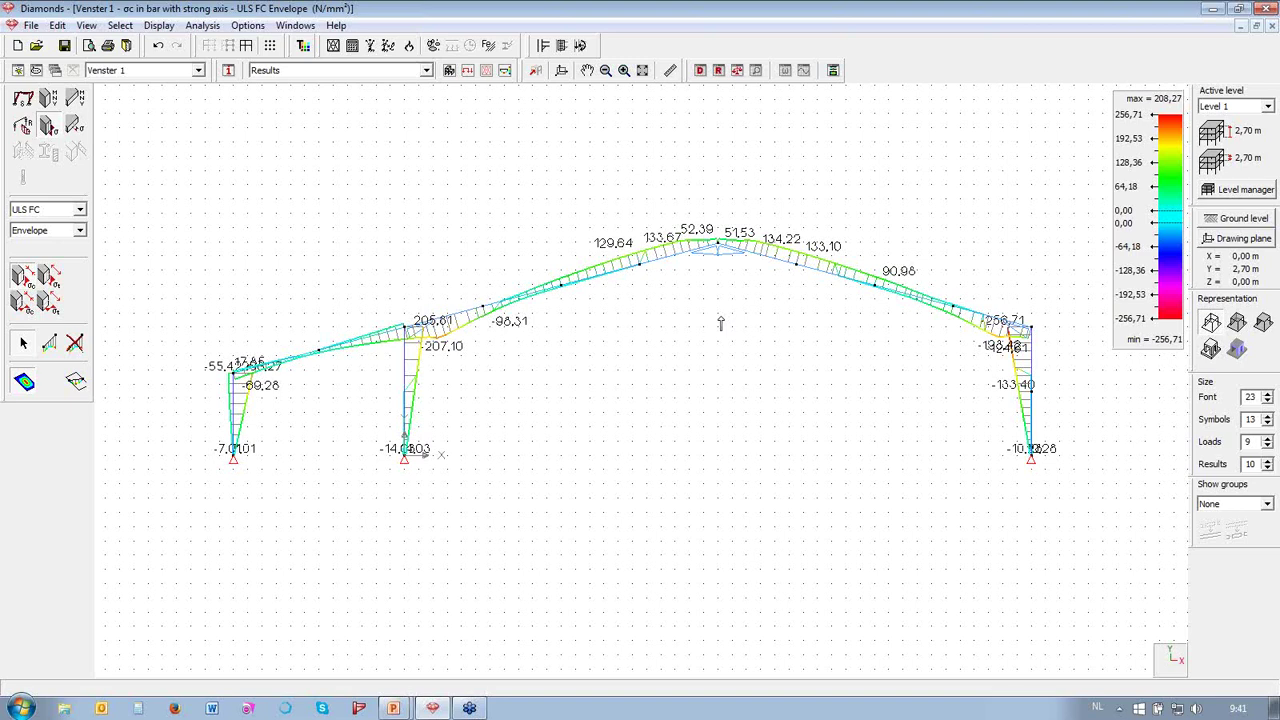
- Return to the geometry and inspect the buckling parameters and length units of the main rafter's second bar, leaving them unsaved
click(449, 71)
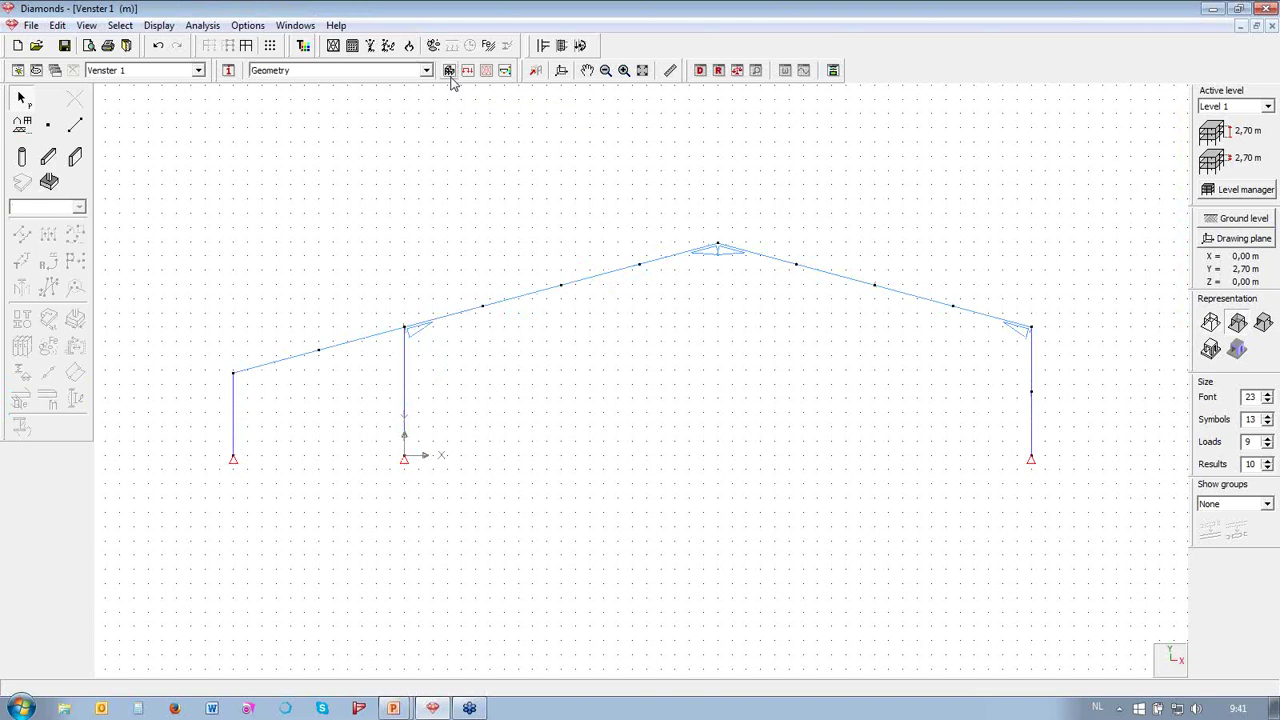
click(517, 296)
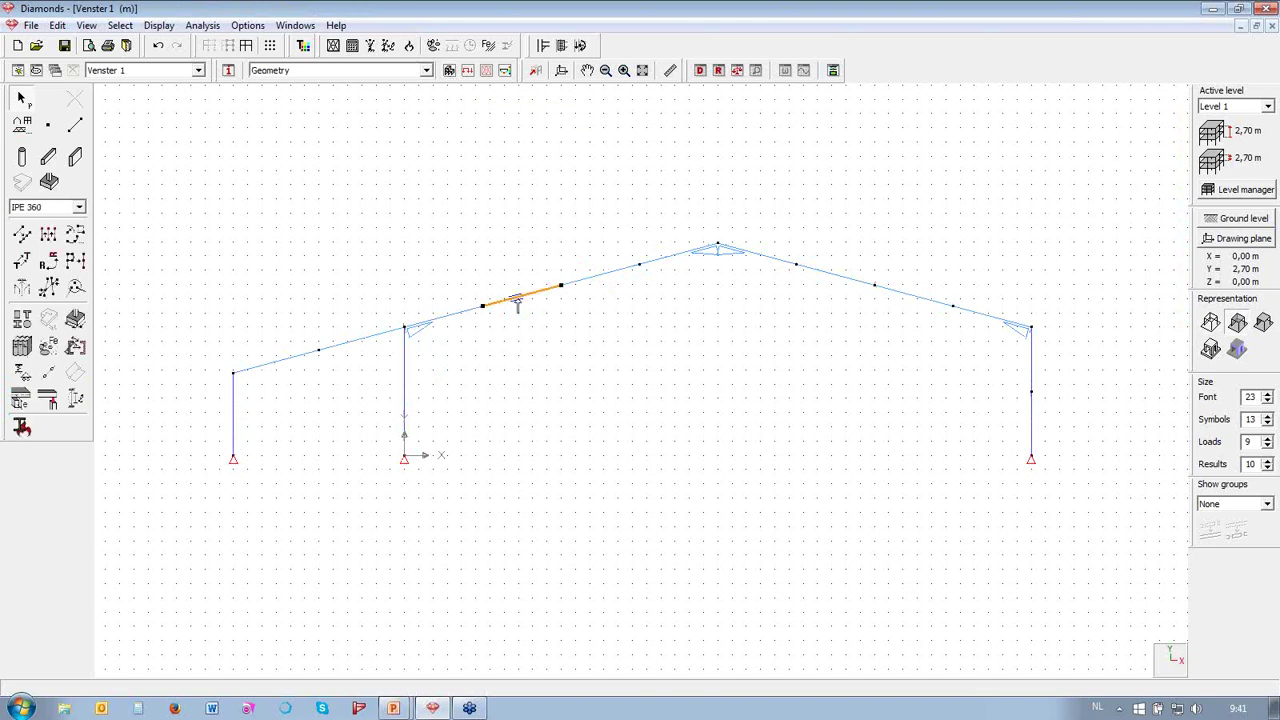
click(75, 399)
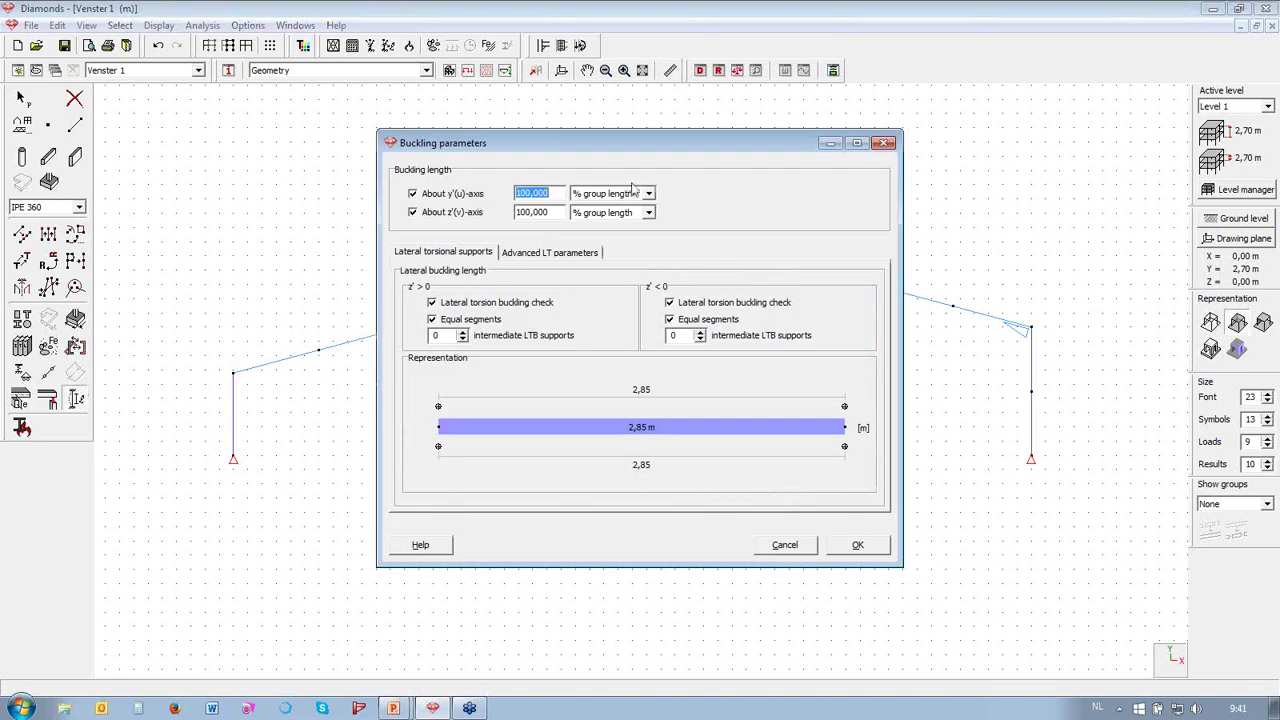
click(640, 193)
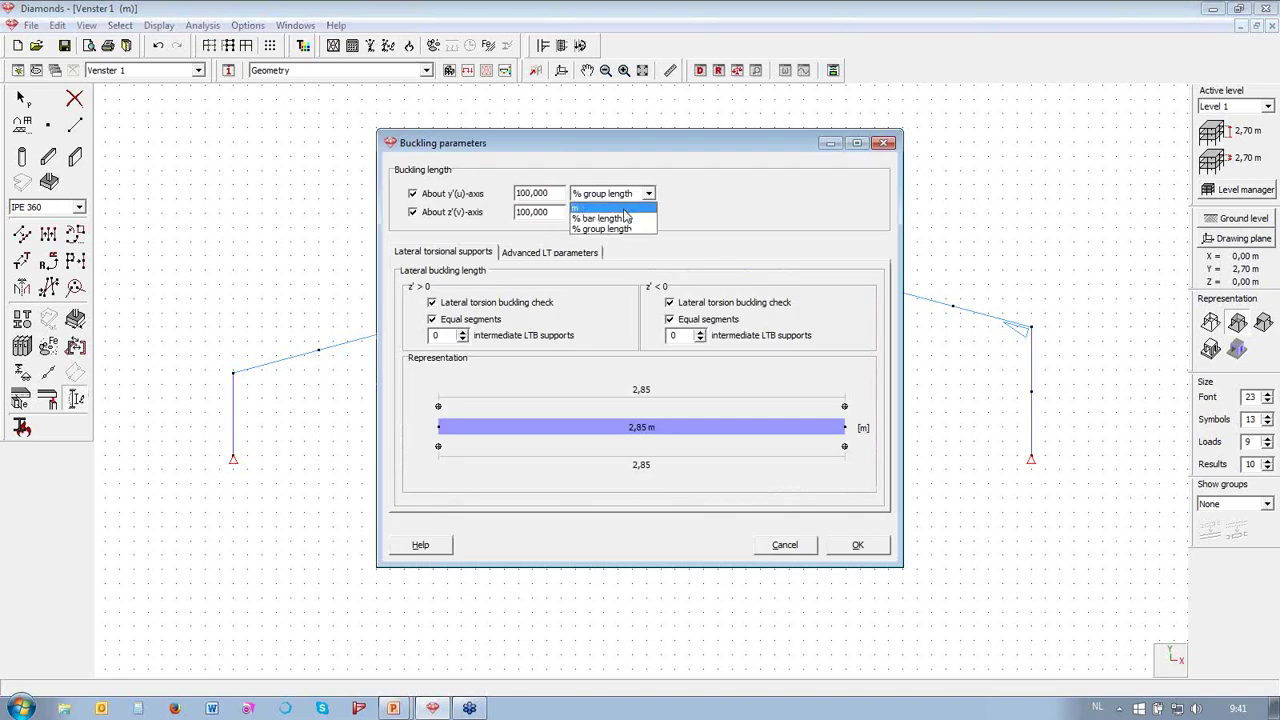
click(793, 545)
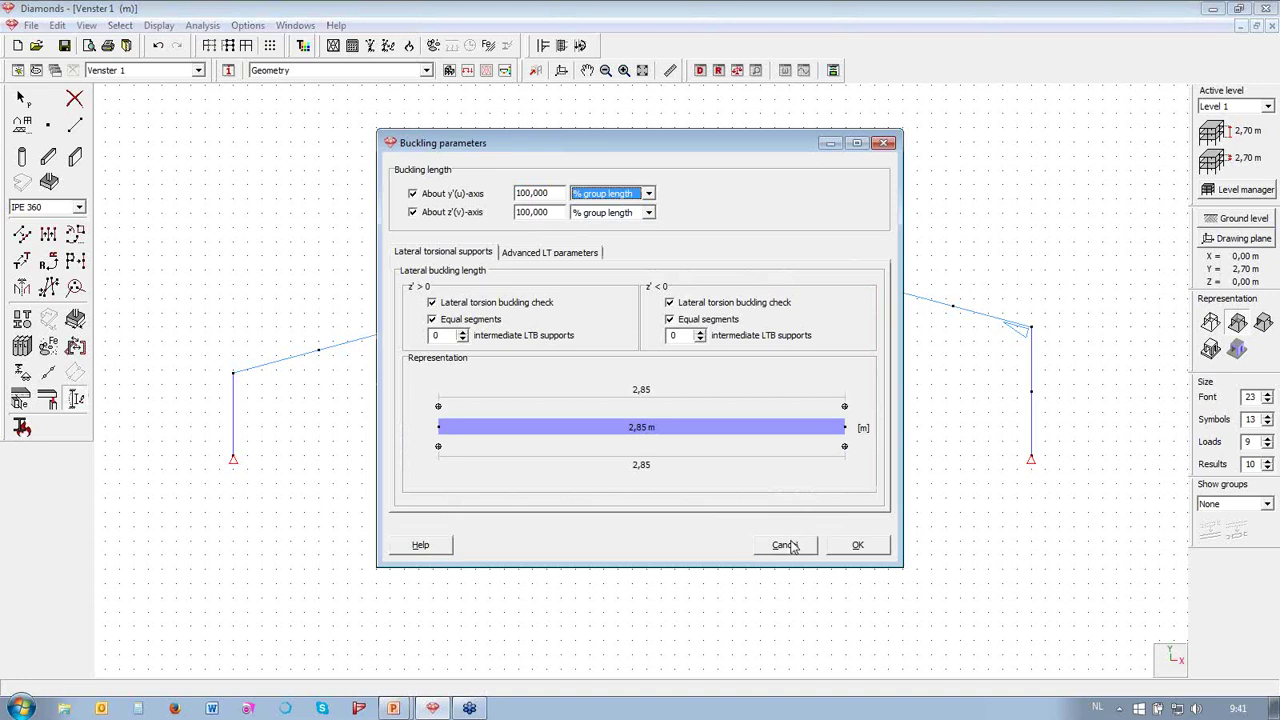
click(786, 545)
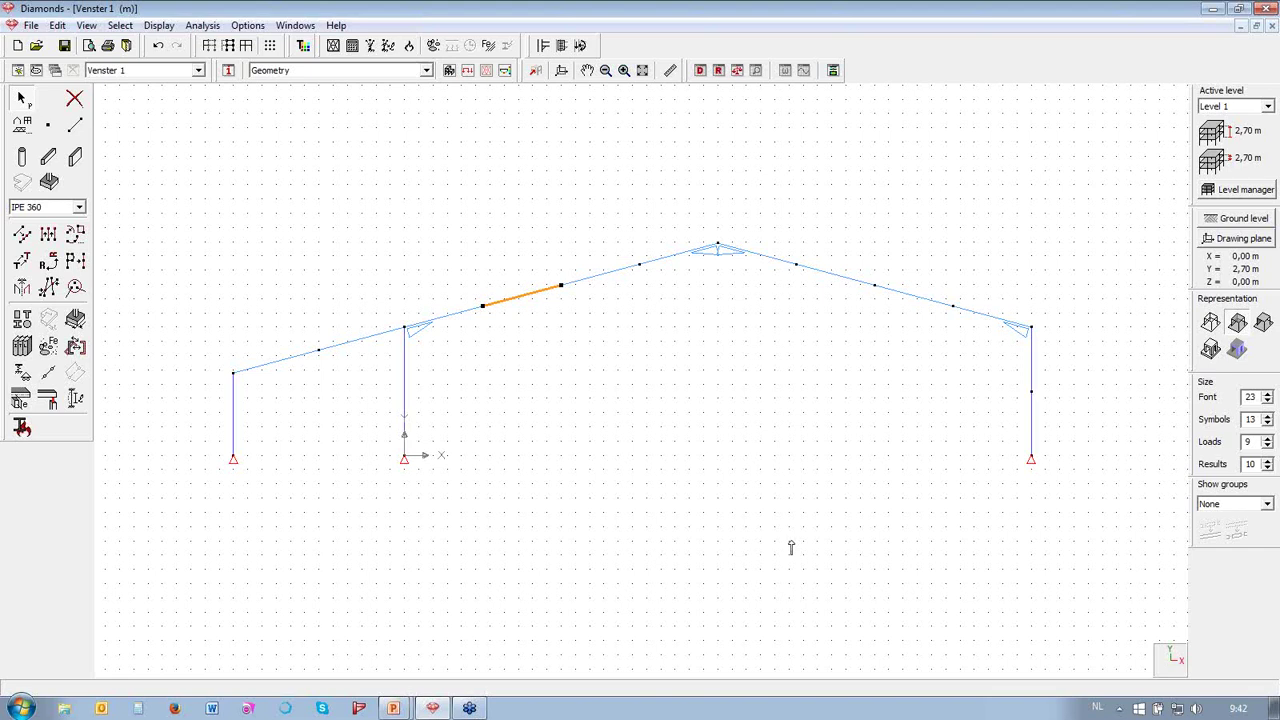
click(710, 403)
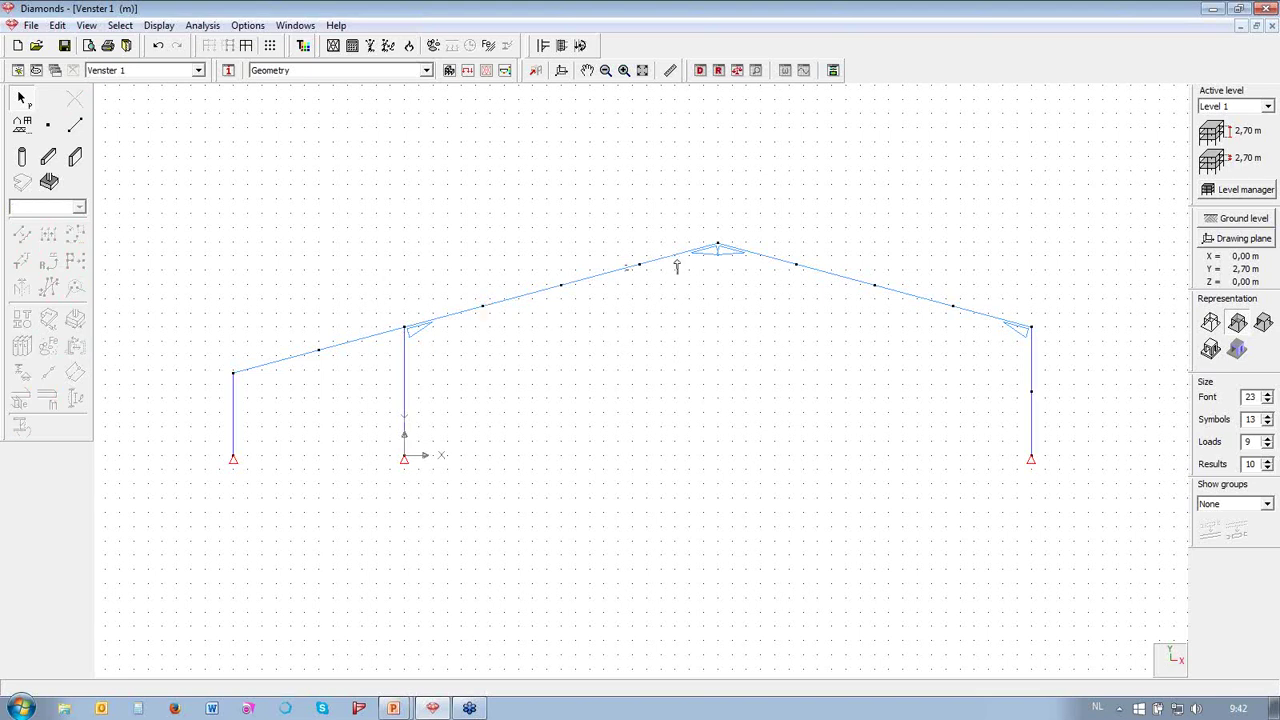
click(604, 278)
click(538, 300)
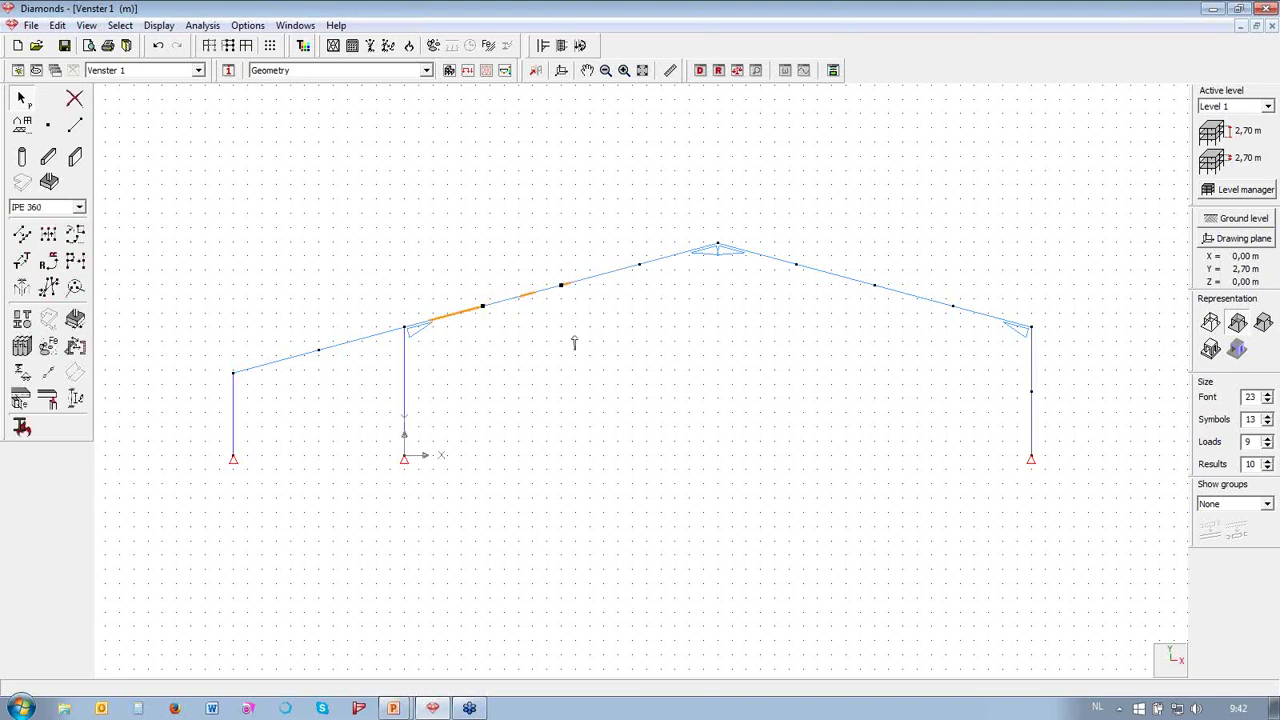
click(593, 385)
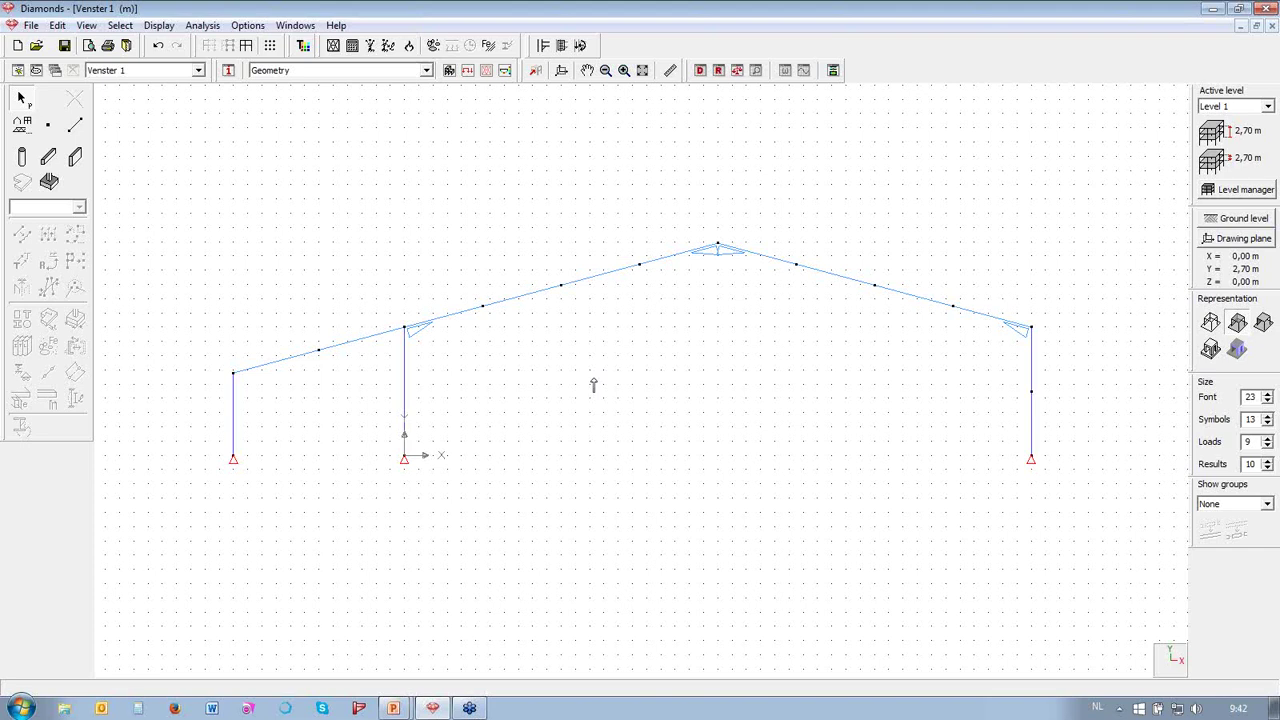
- Show the buckling groups about y'(u) with the bars represented as solid sections
click(1267, 505)
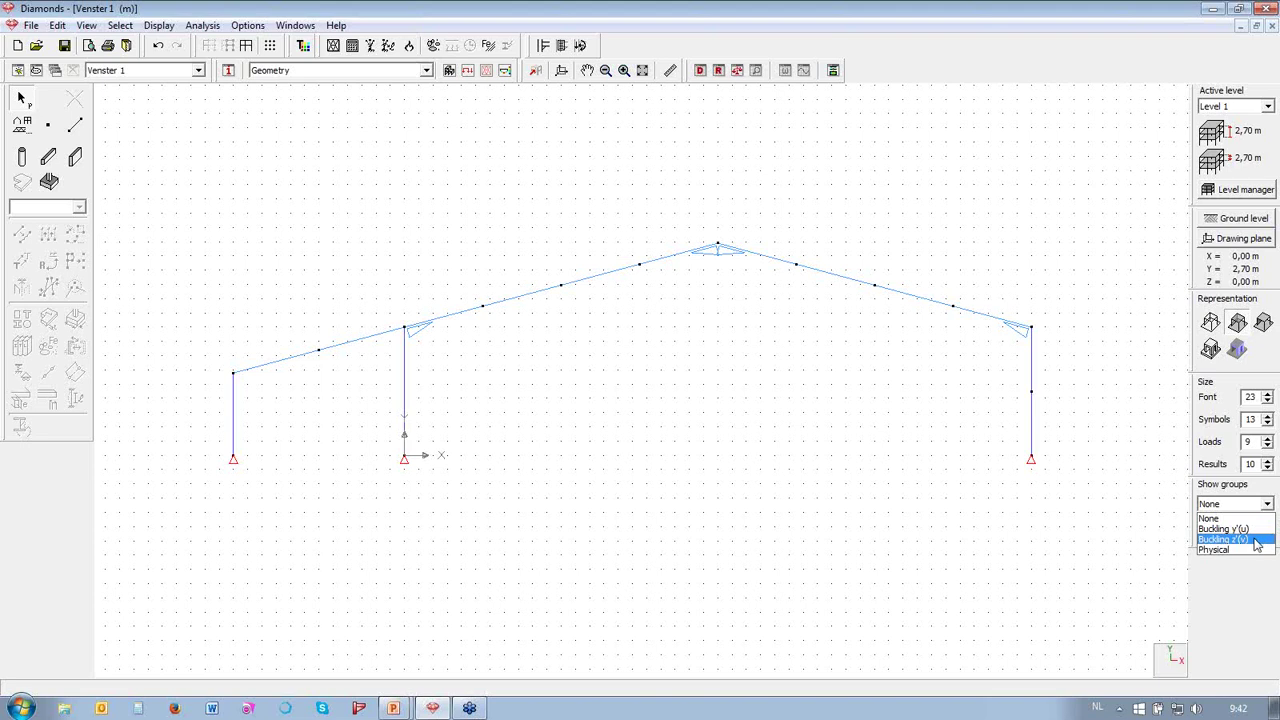
click(1242, 529)
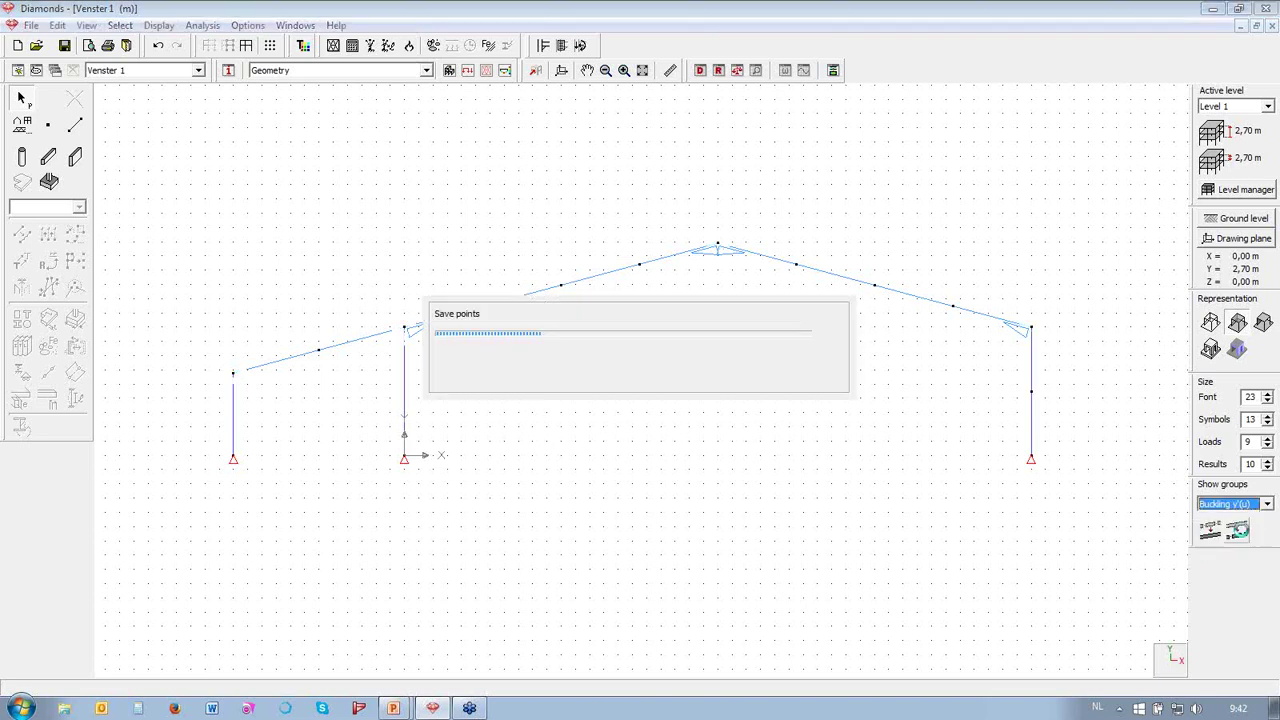
click(1238, 348)
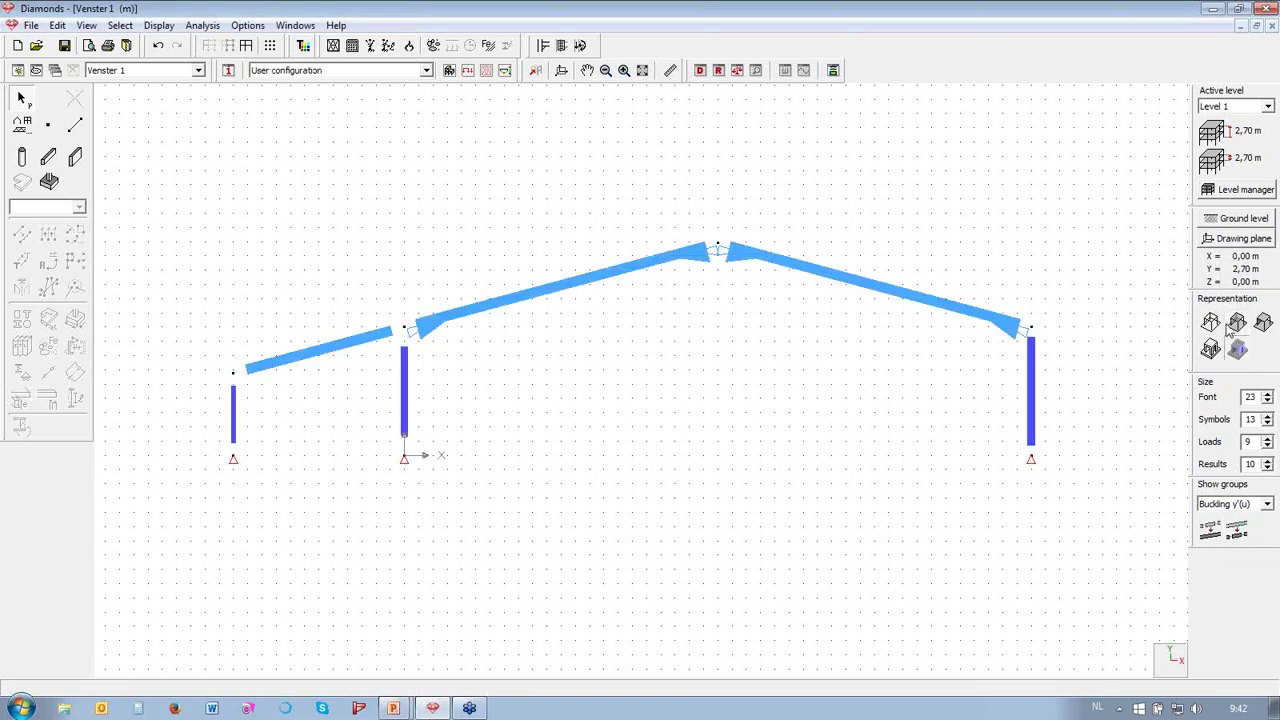
- Display the local coordinate systems of the lines and examine the bar axes of the whole frame in the 3D view
click(228, 71)
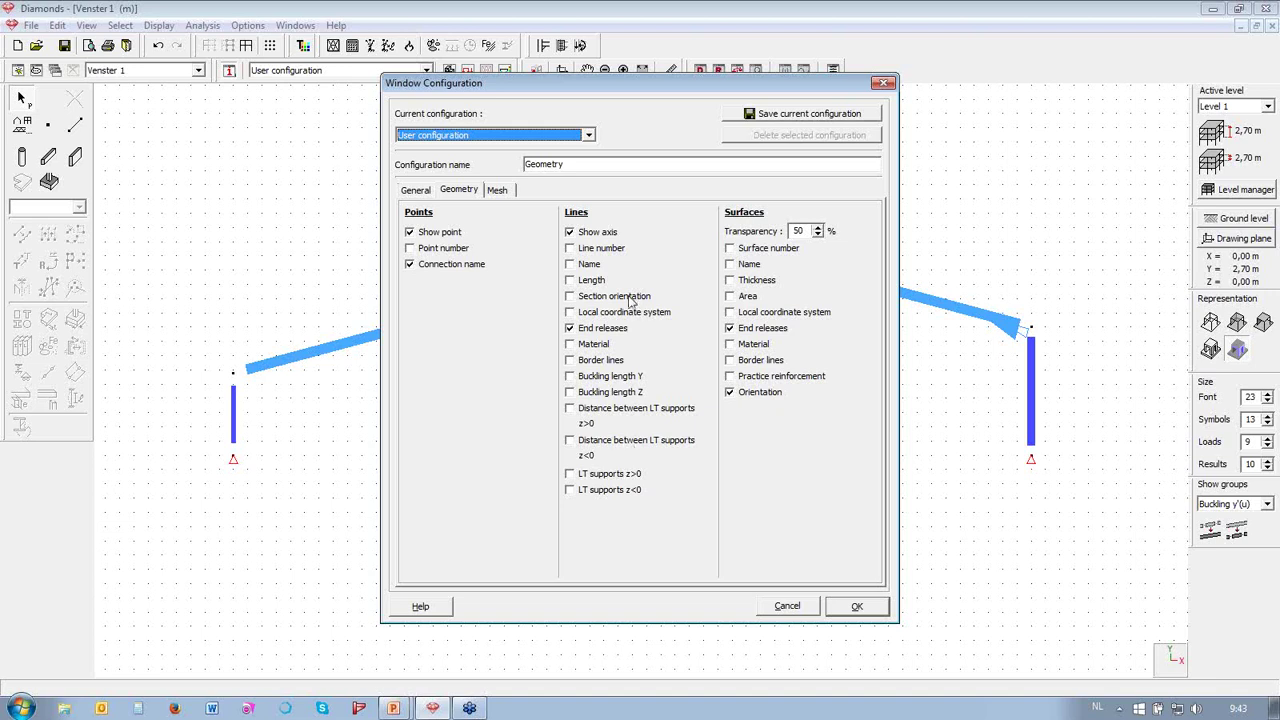
click(576, 302)
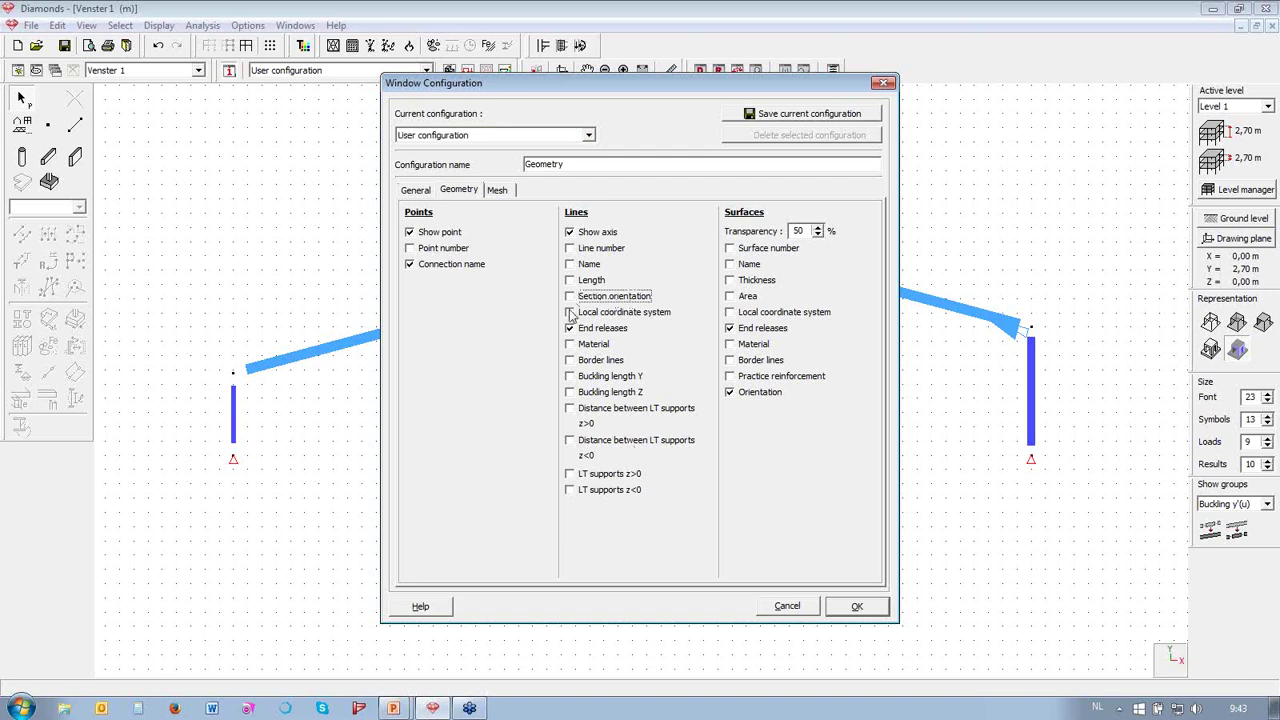
click(578, 313)
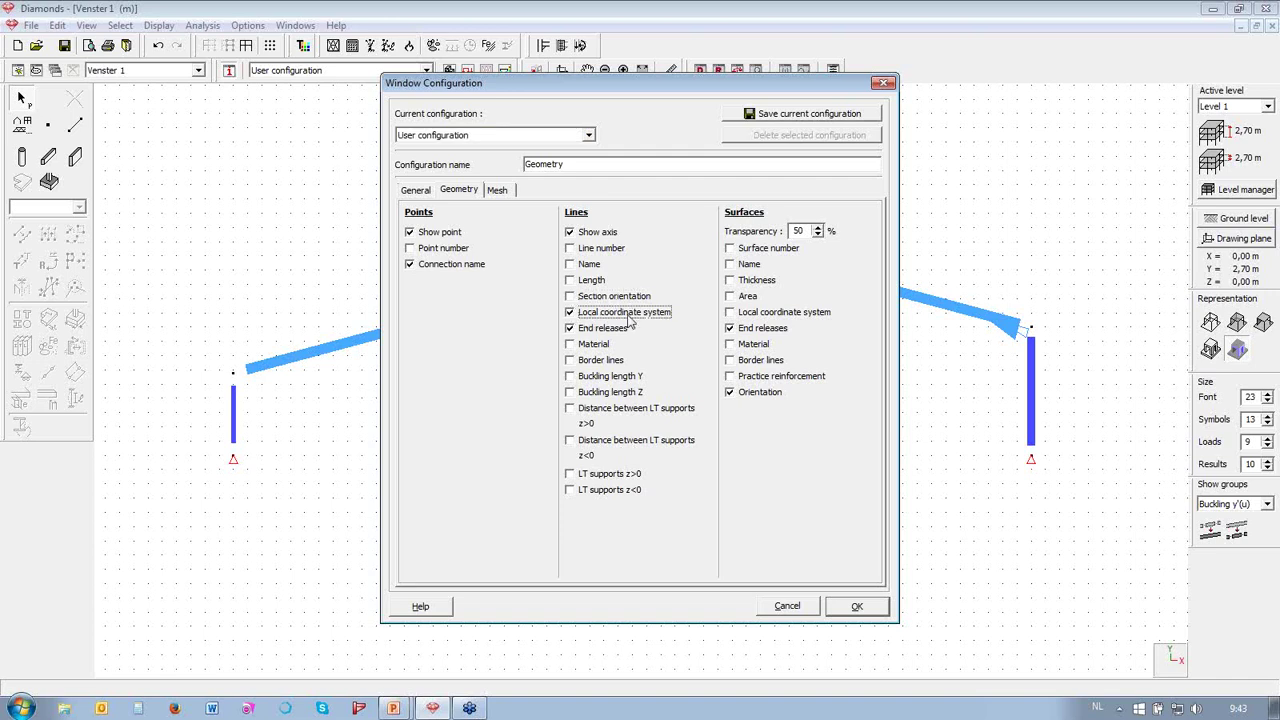
click(857, 606)
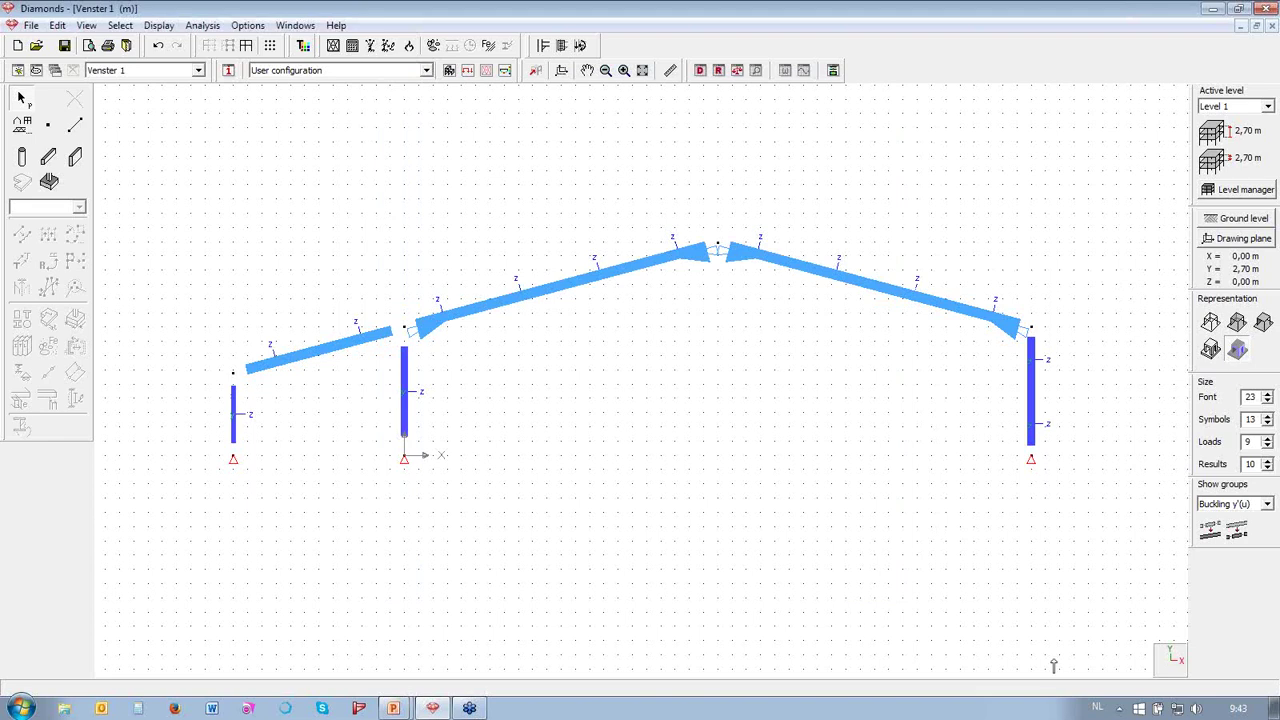
click(1173, 657)
click(1185, 652)
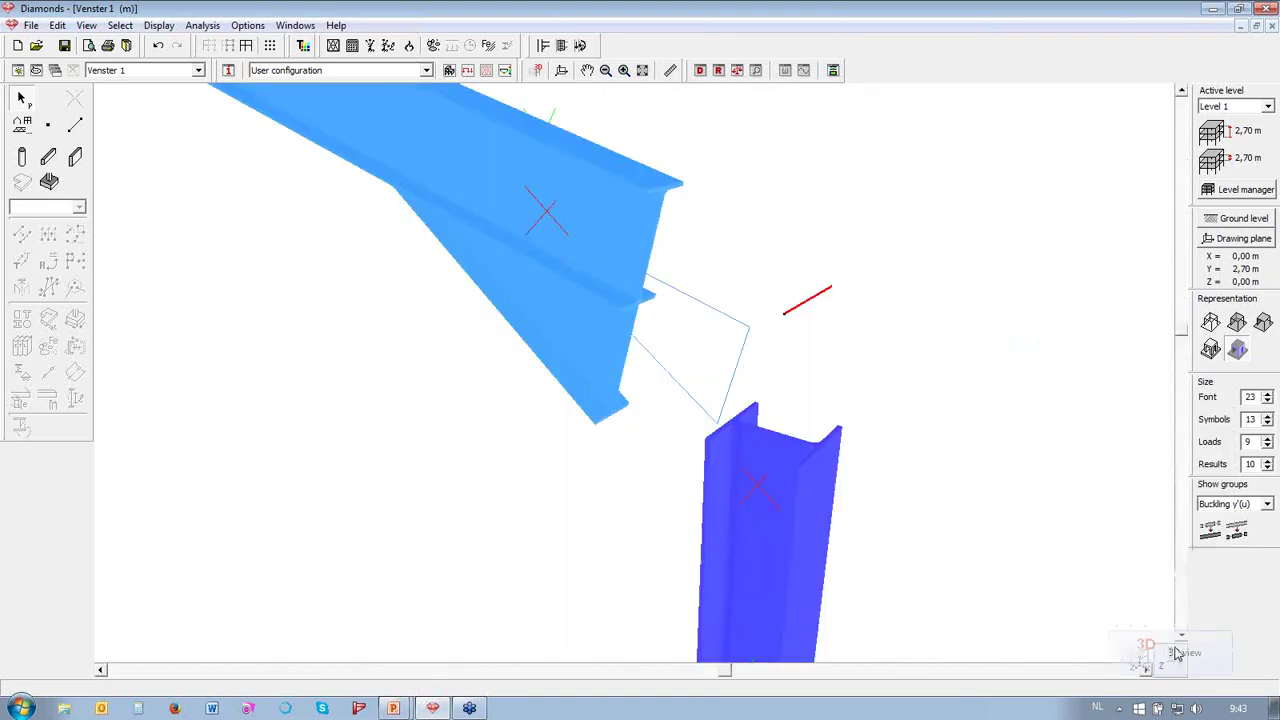
scroll(968, 500, down, 2)
scroll(830, 457, down, 3)
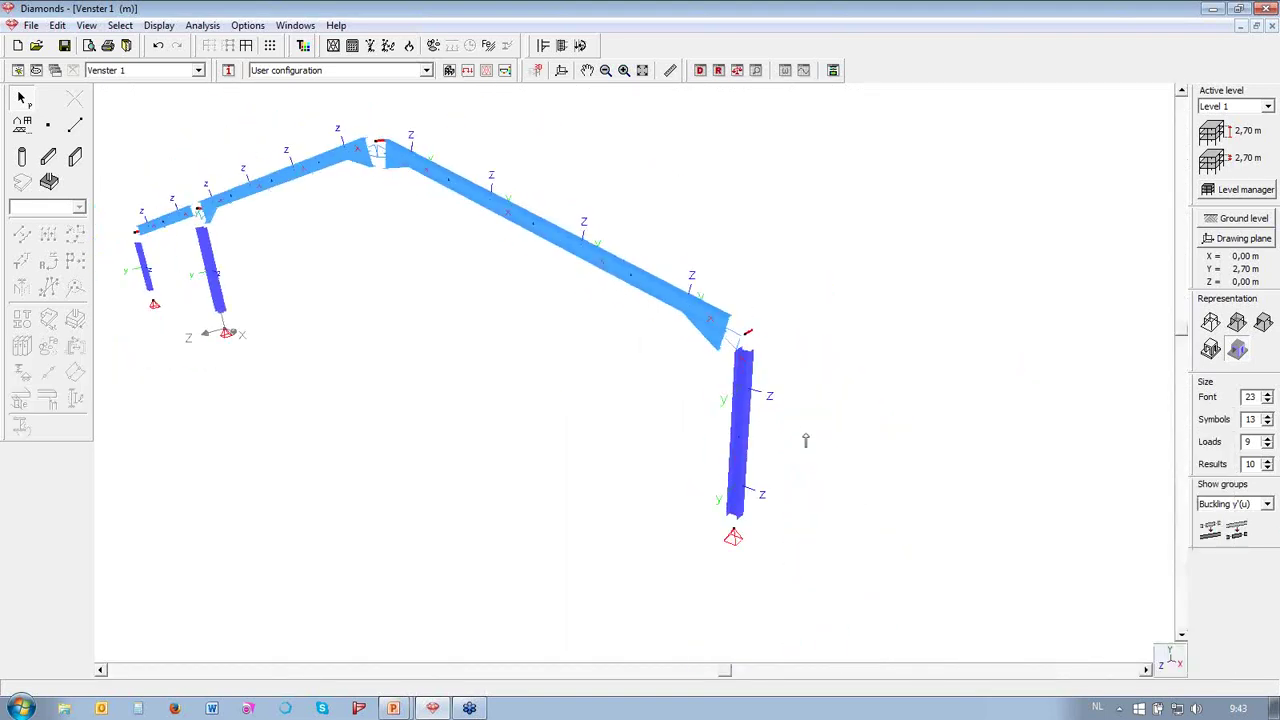
drag(729, 674, 725, 675)
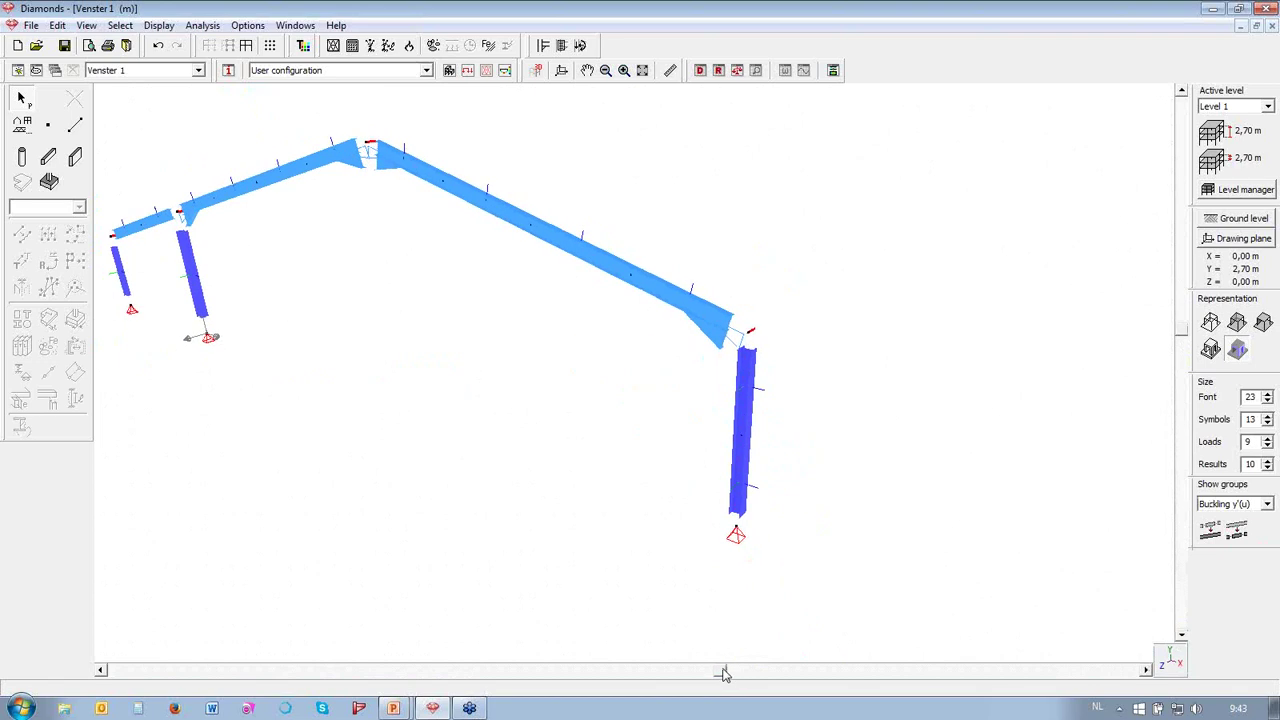
middle_drag(957, 586, 723, 483)
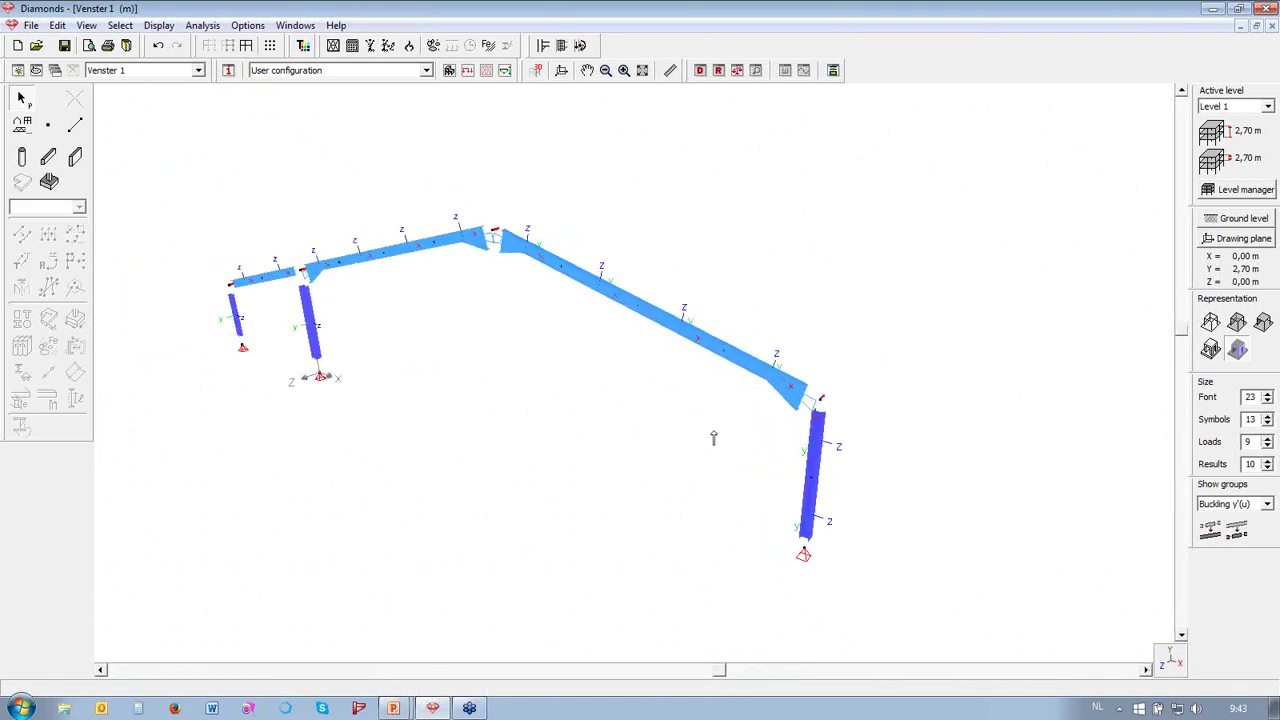
scroll(699, 434, up, 1)
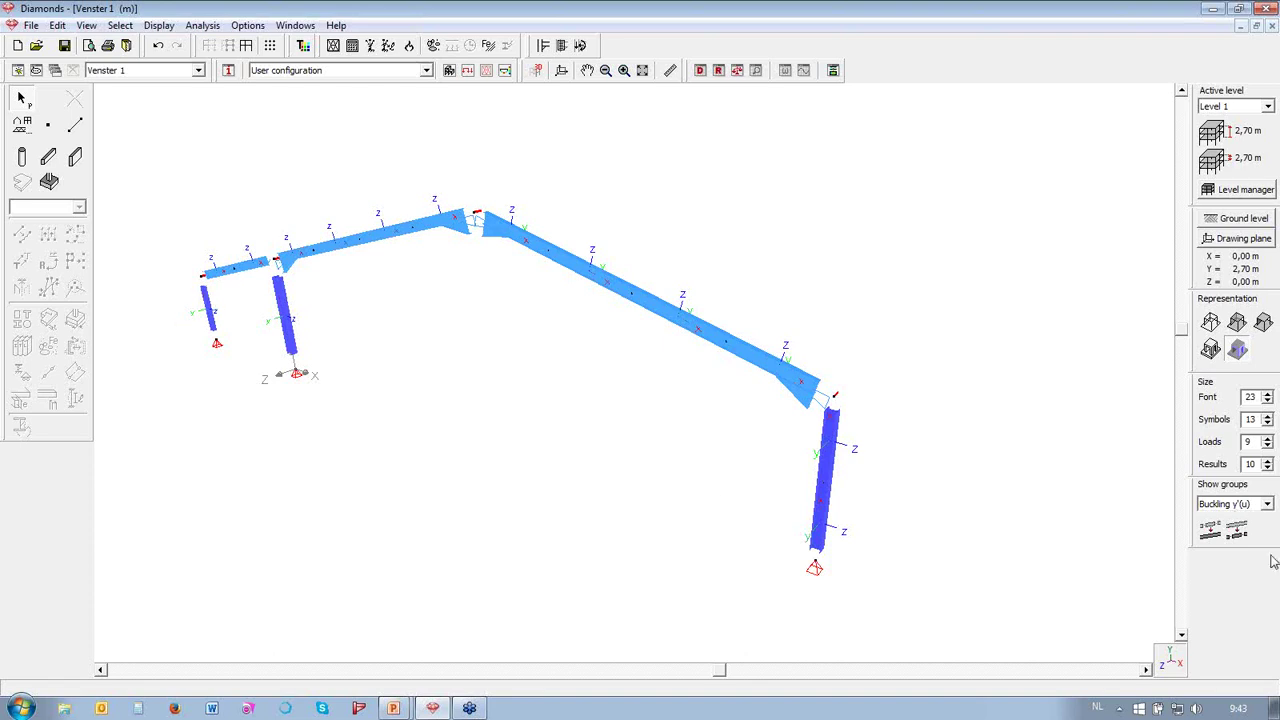
- Show the buckling groups about z'(v) and examine how the rafter and column bars are grouped
click(1267, 507)
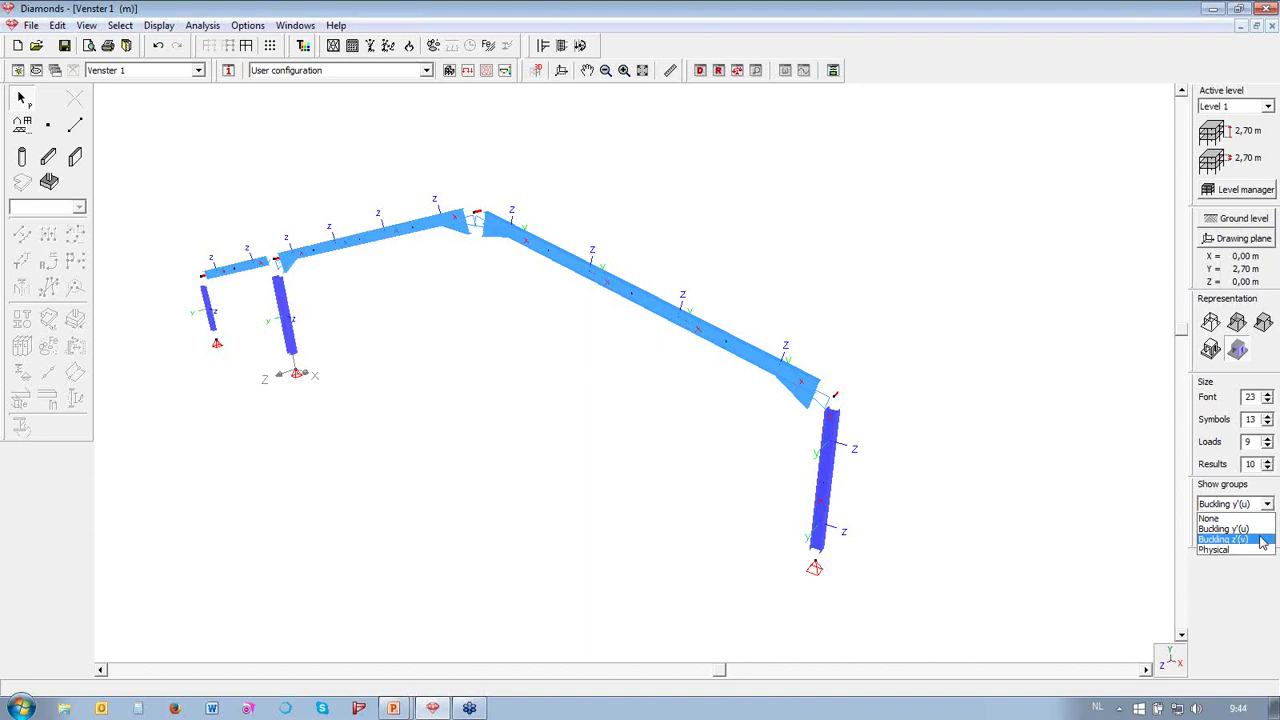
click(1262, 540)
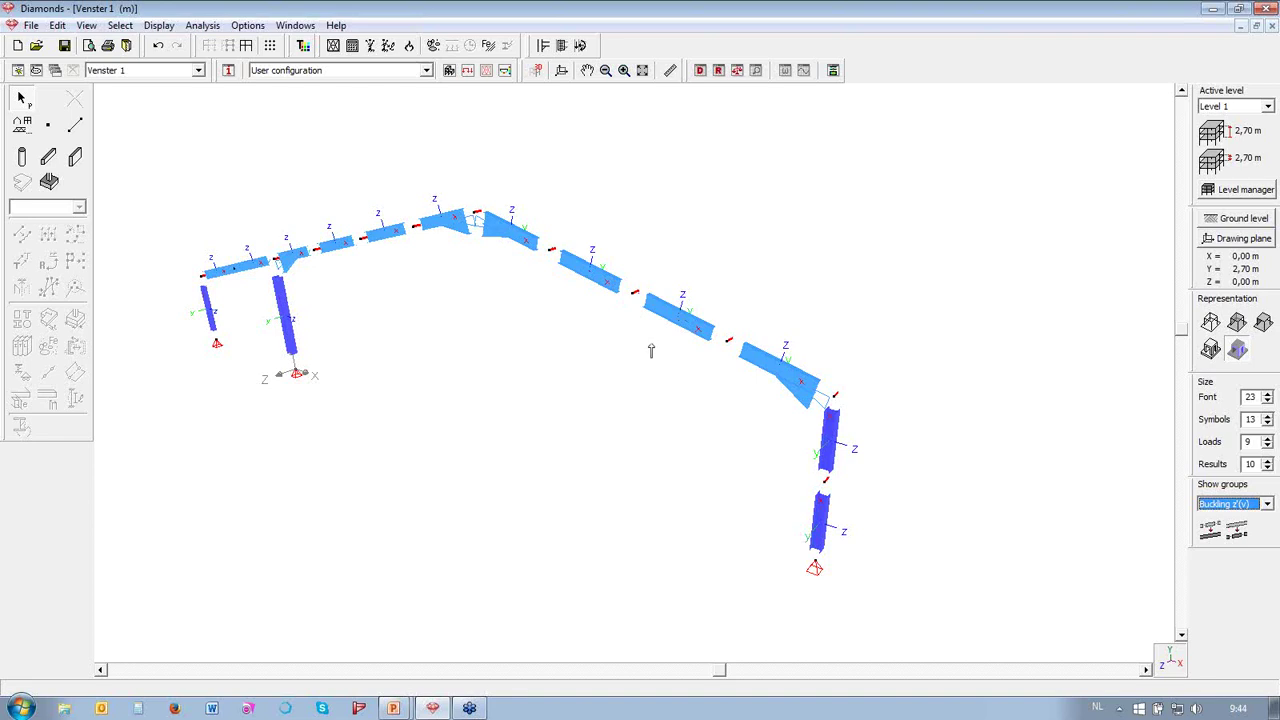
drag(720, 670, 652, 674)
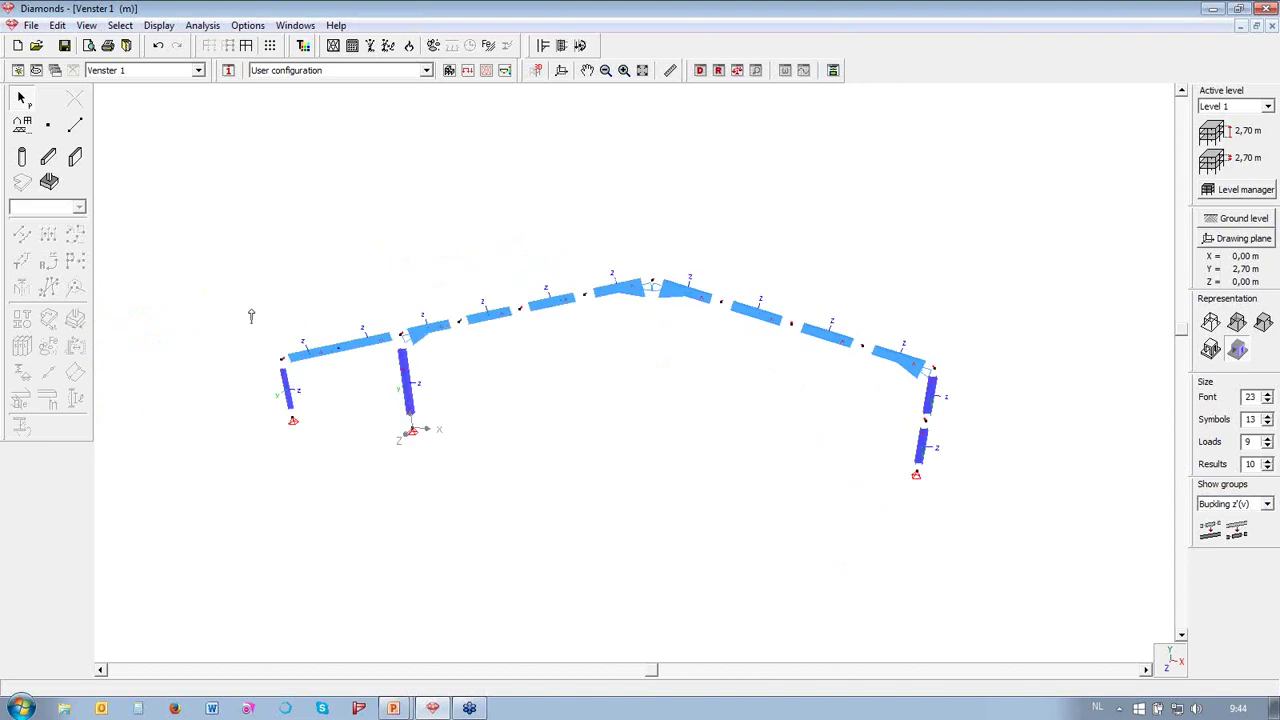
- Ungroup the bars of the side bay's IPE 360 rafter for buckling about z'(v)
drag(652, 672, 494, 635)
scroll(691, 344, down, 2)
scroll(486, 492, up, 1)
click(436, 430)
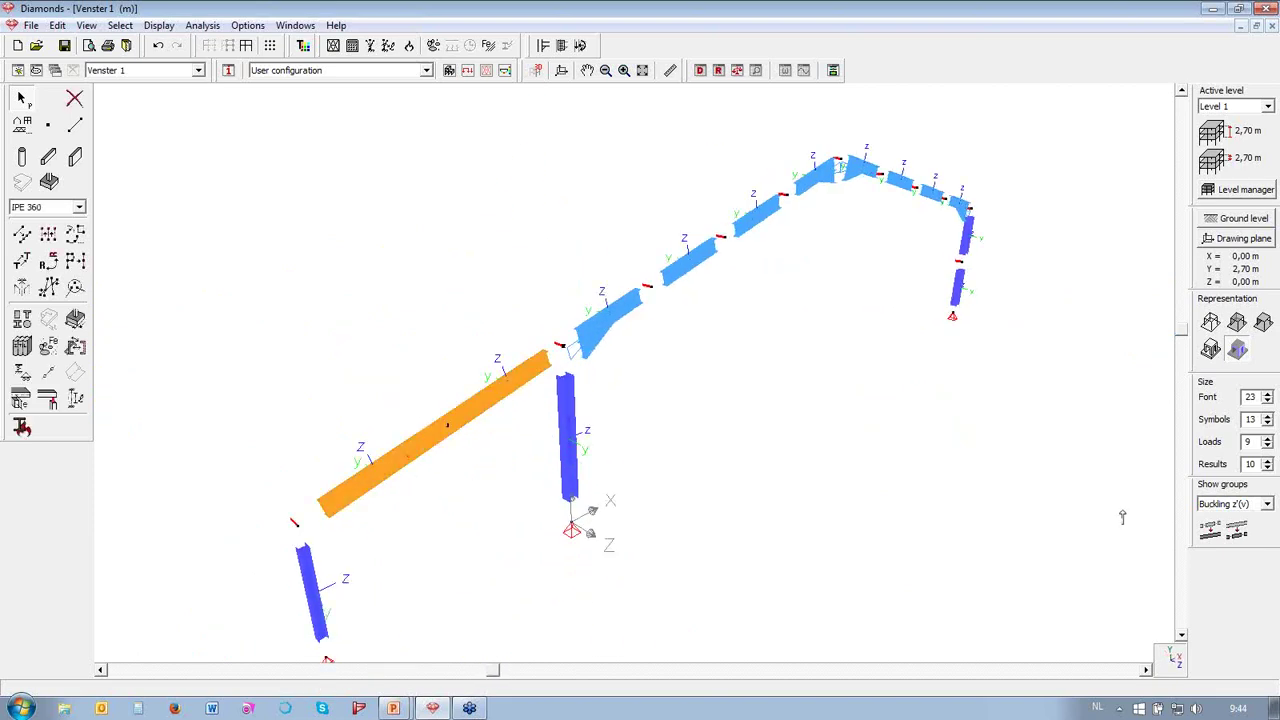
click(1236, 535)
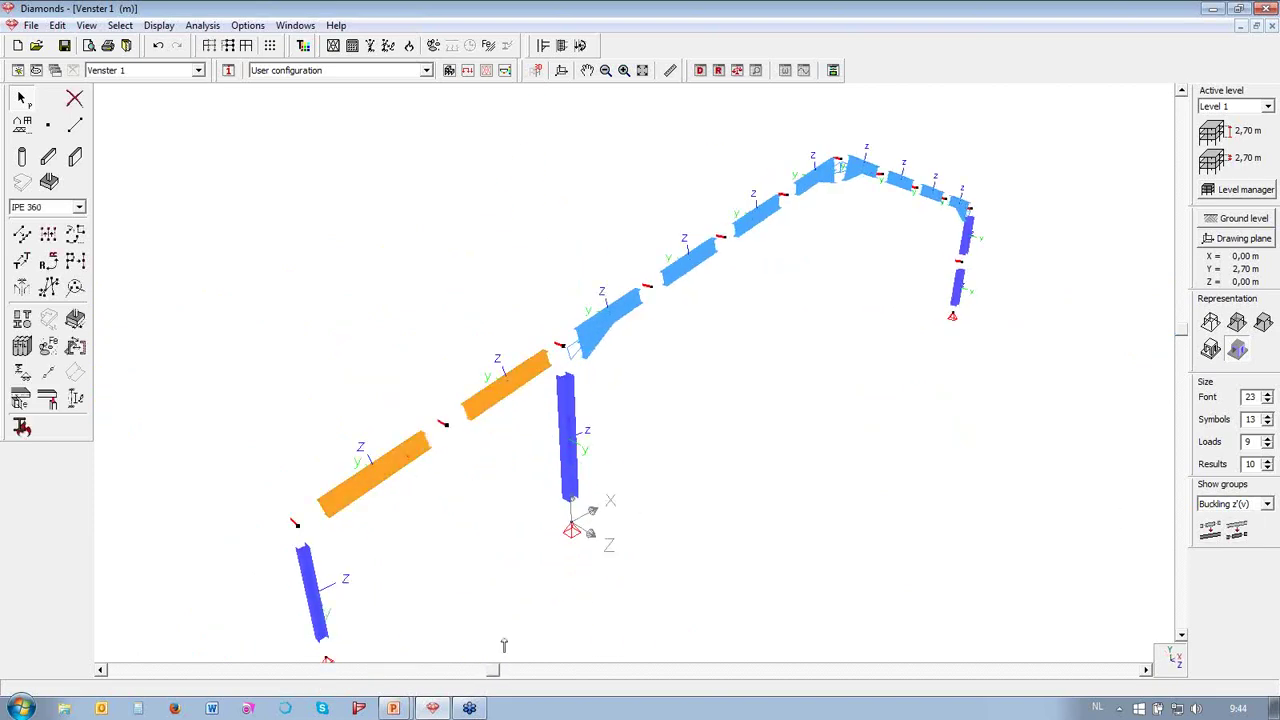
click(448, 477)
scroll(375, 297, down, 2)
scroll(534, 347, up, 3)
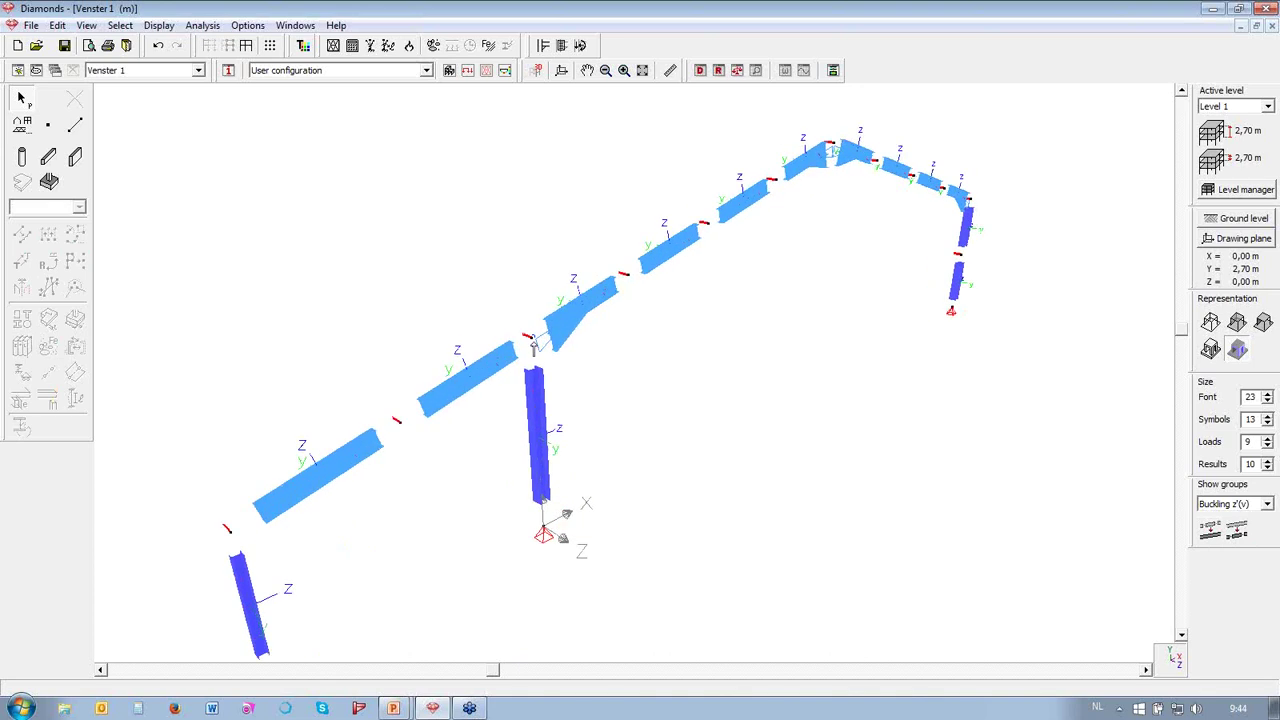
scroll(533, 342, up, 1)
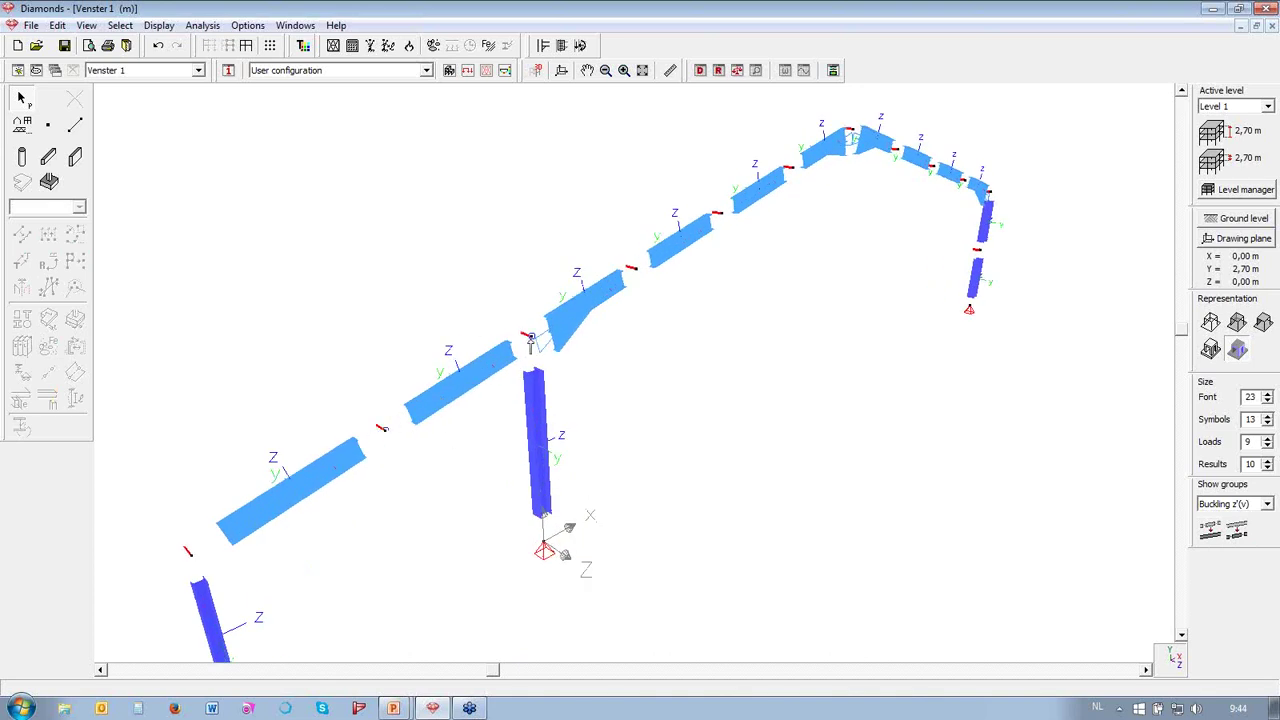
scroll(396, 325, down, 2)
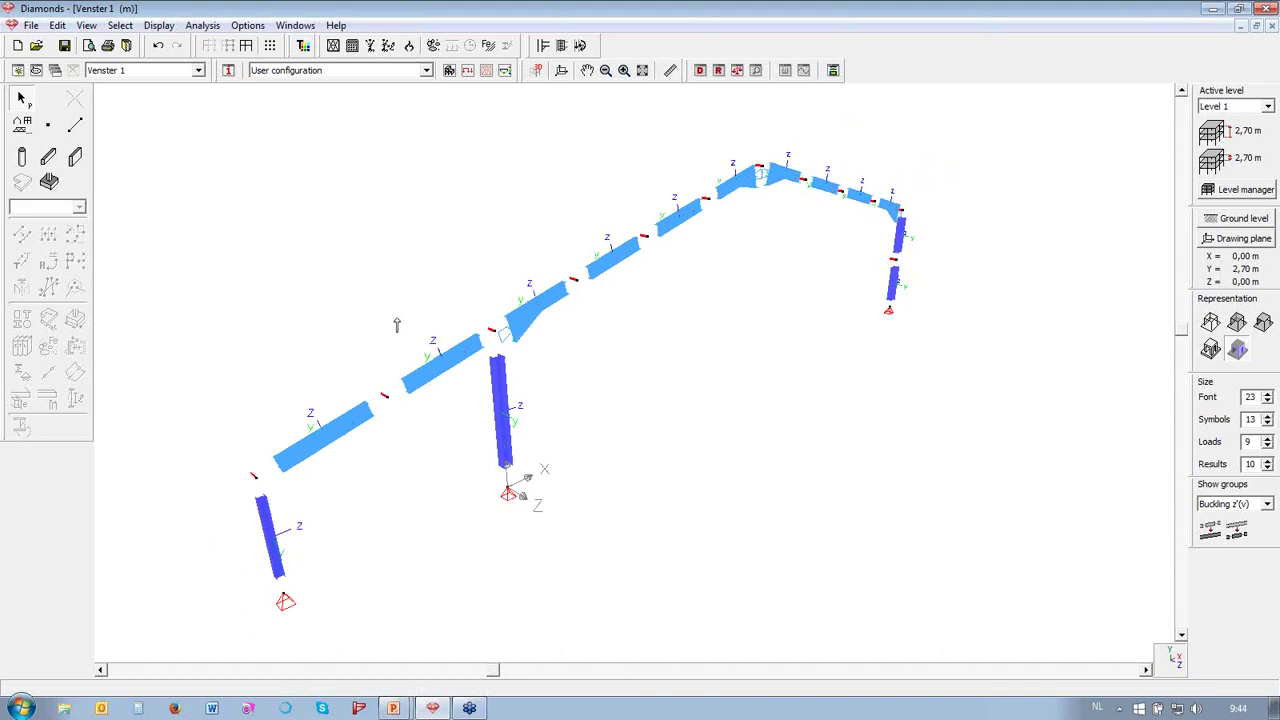
scroll(396, 325, down, 1)
- Set the group display to None and bring the complete frame into view
click(1267, 504)
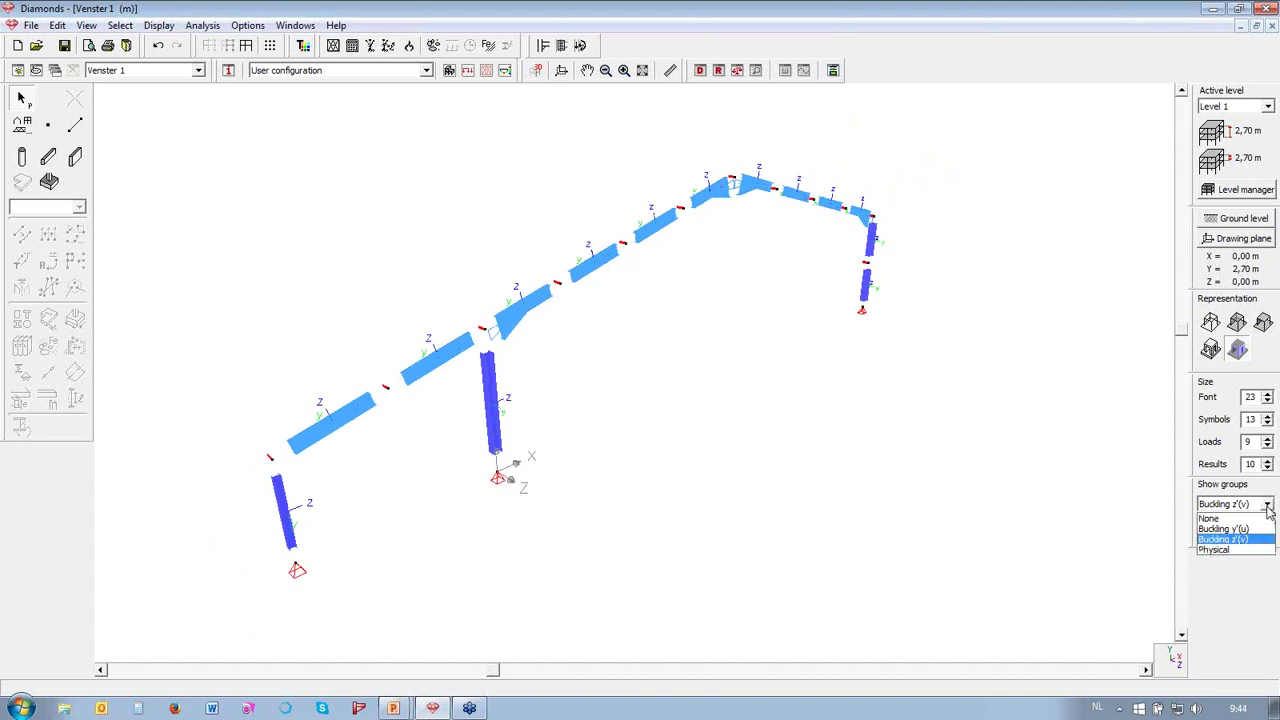
click(1230, 518)
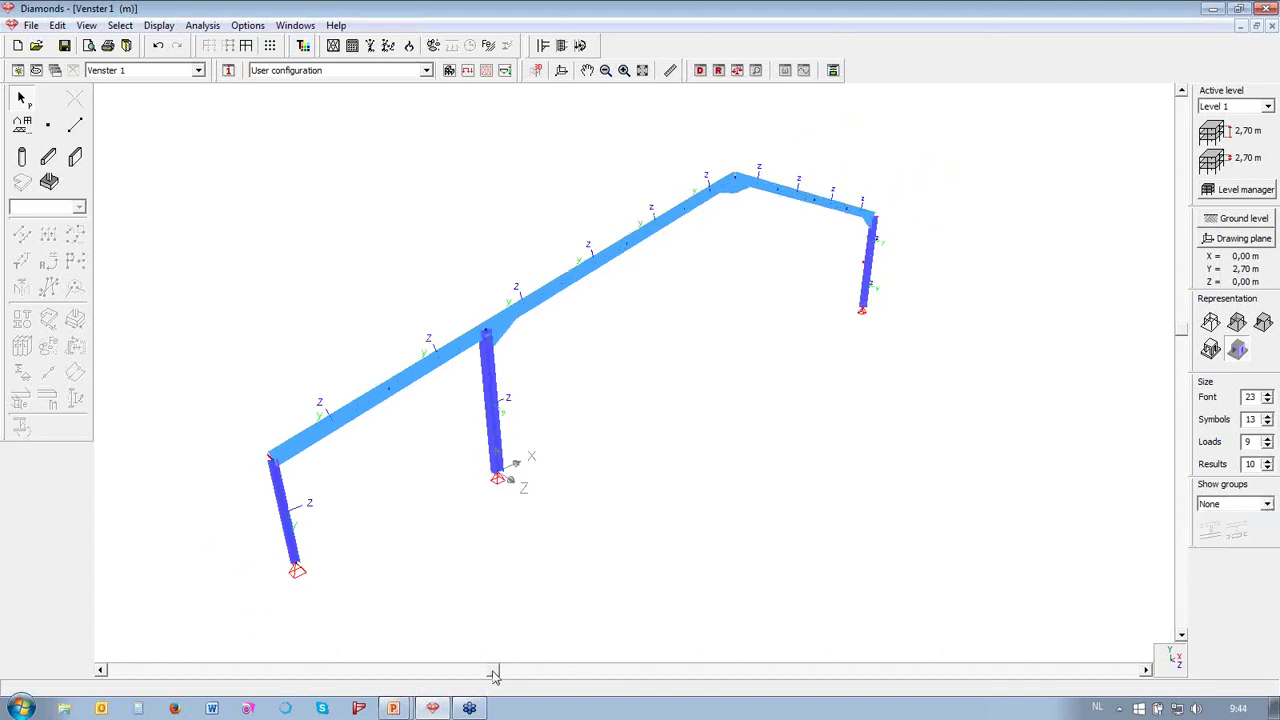
drag(492, 670, 620, 668)
scroll(289, 463, down, 2)
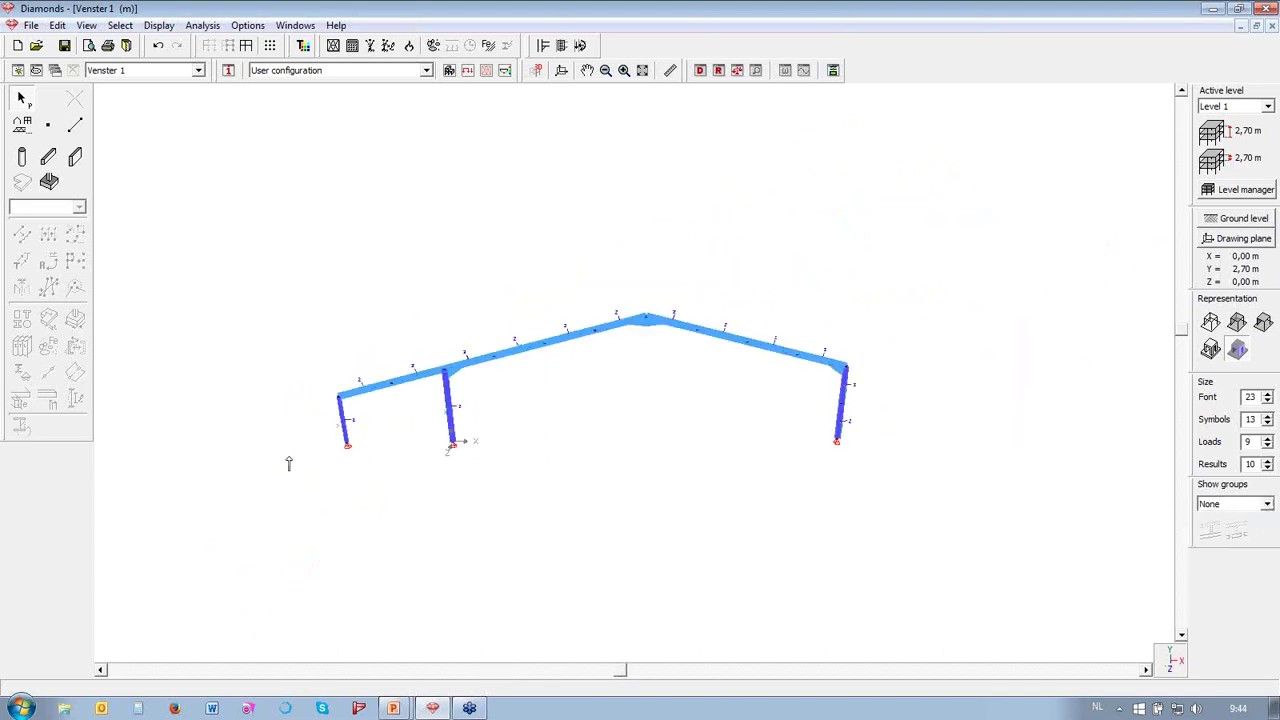
scroll(495, 400, up, 1)
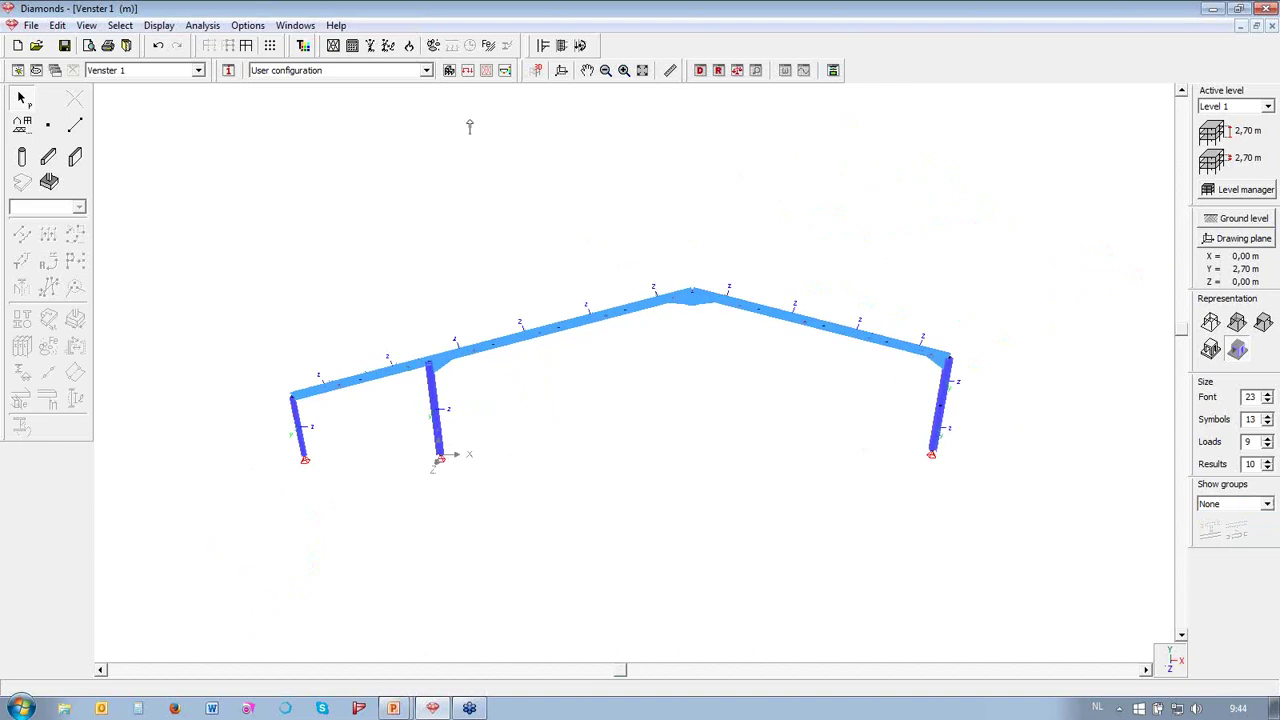
- Calculate the buckling lengths of all bars with semi-displaceable nodes around both the y'(u) and z'(v) axes
click(388, 47)
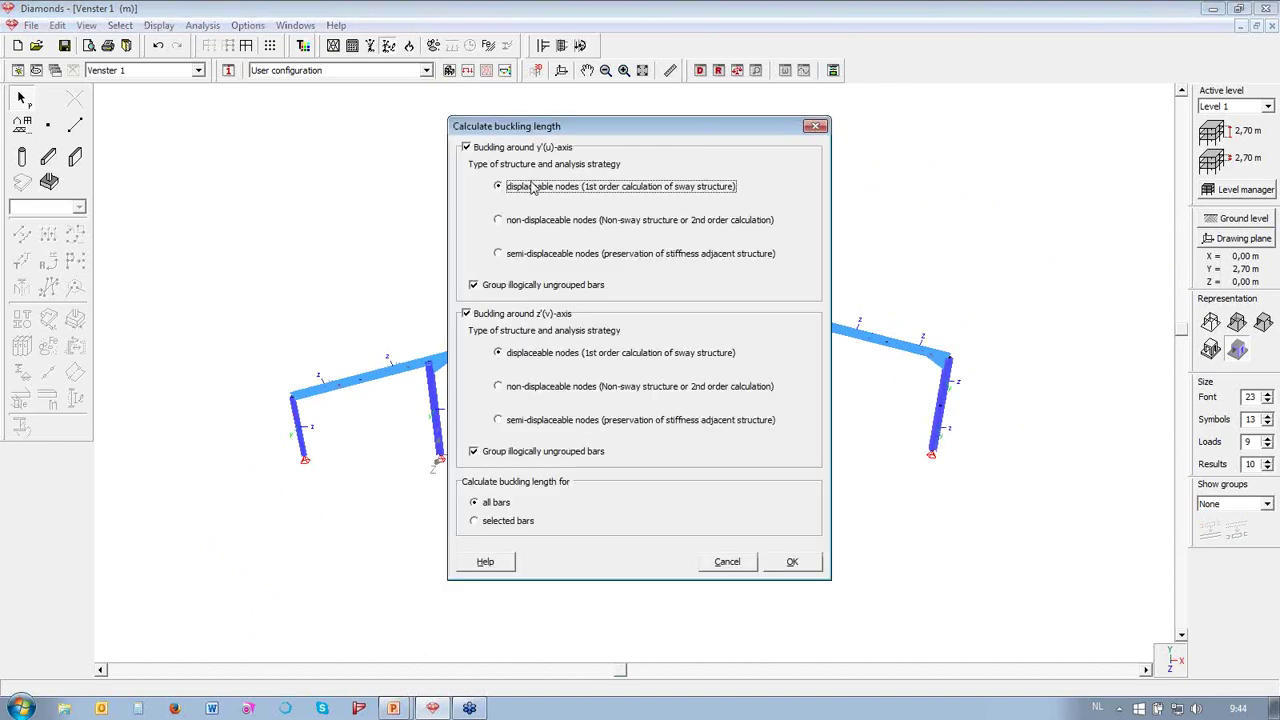
click(556, 254)
click(603, 420)
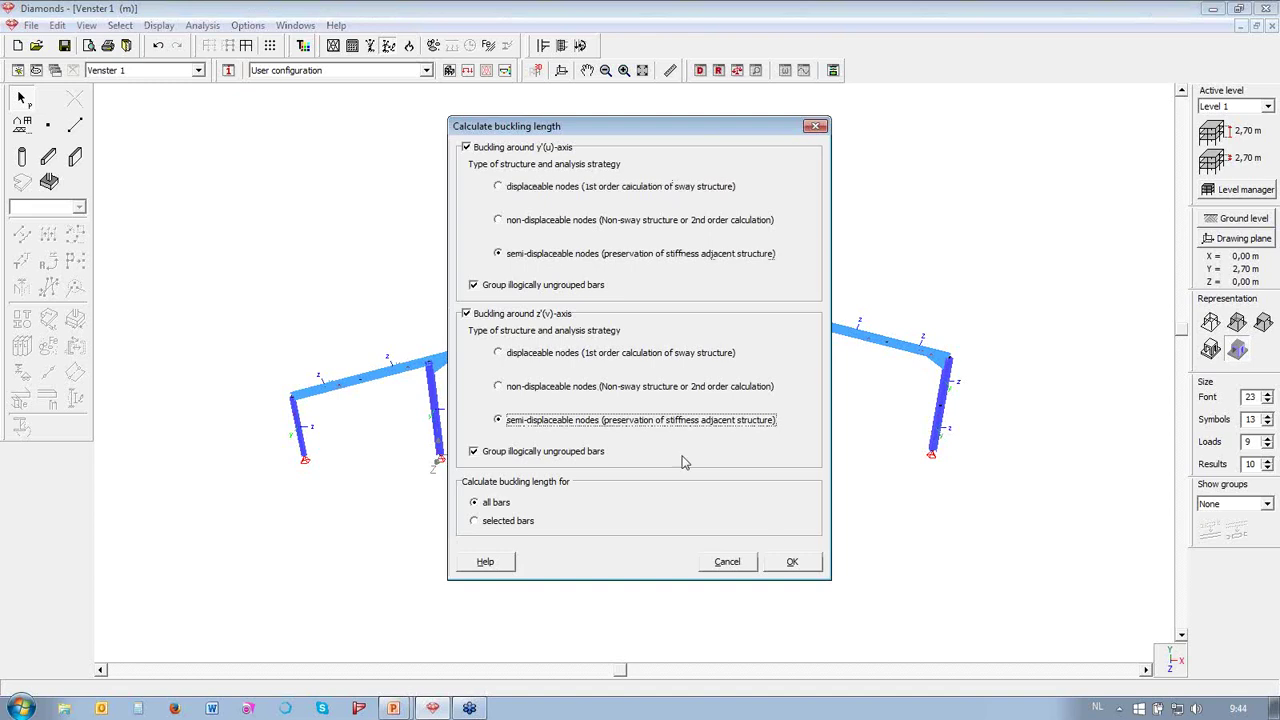
click(782, 562)
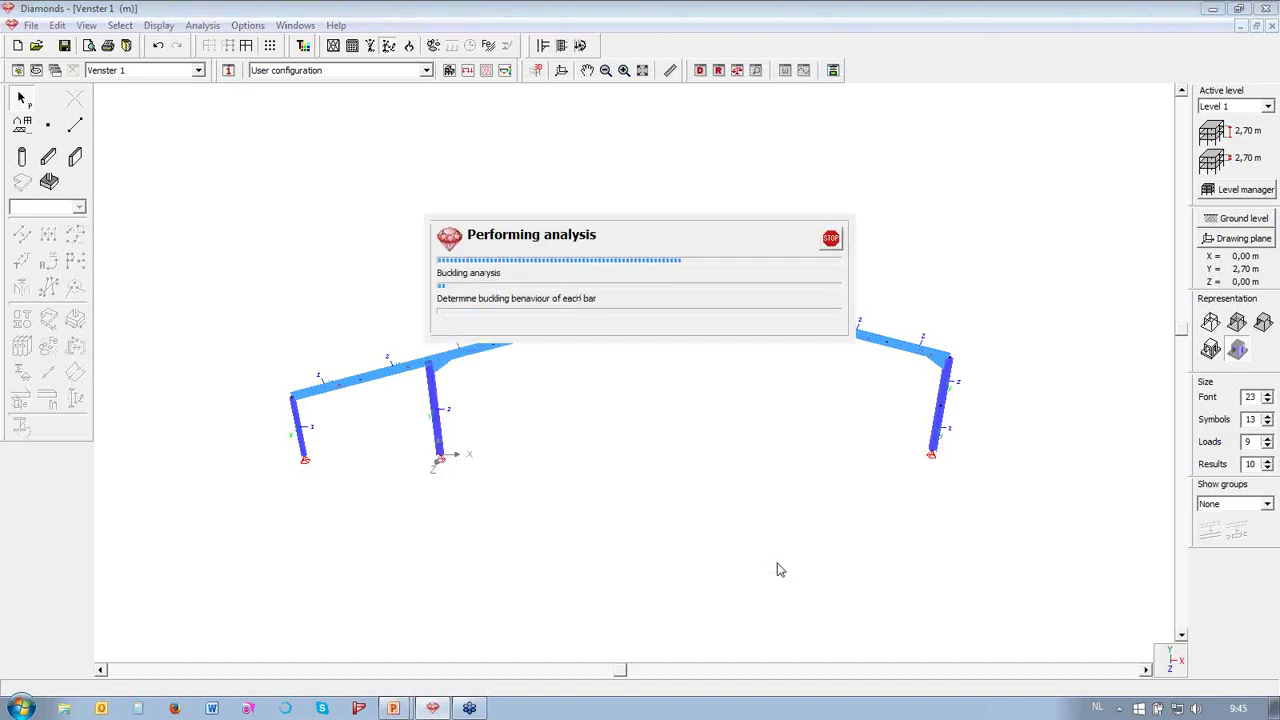
- Return to the front view and represent the bars as simple lines
click(1171, 661)
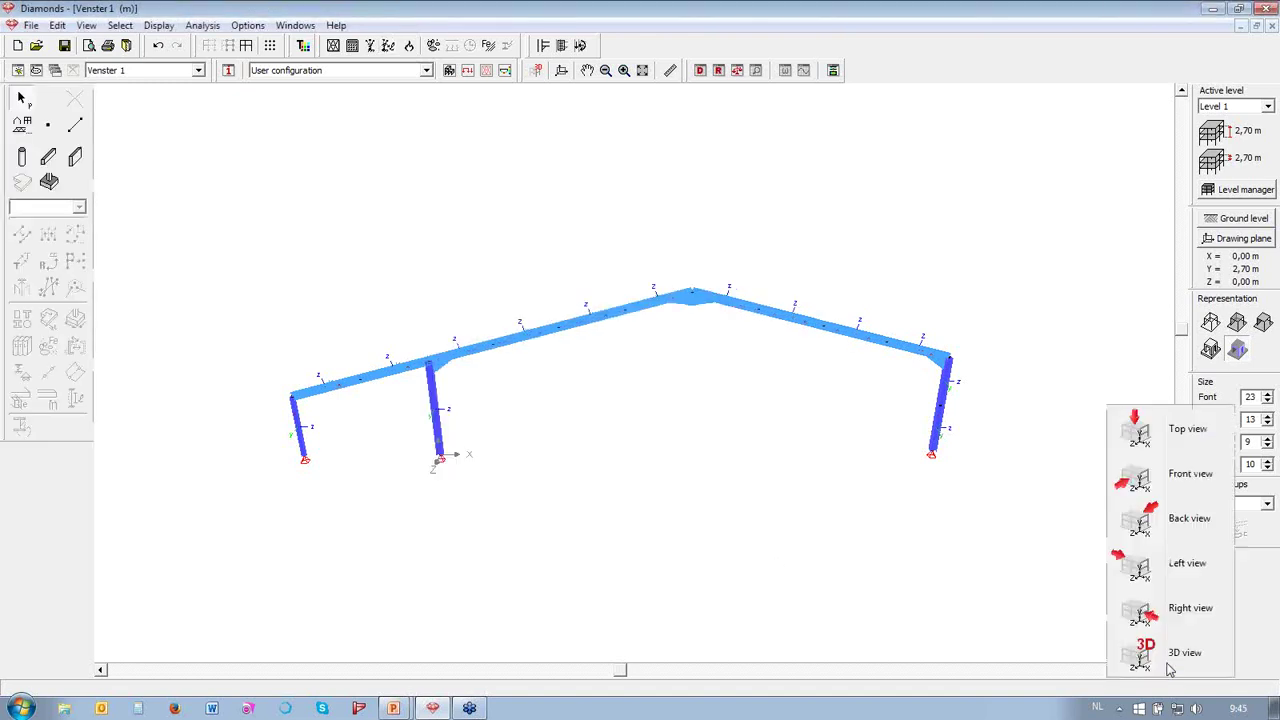
click(1190, 476)
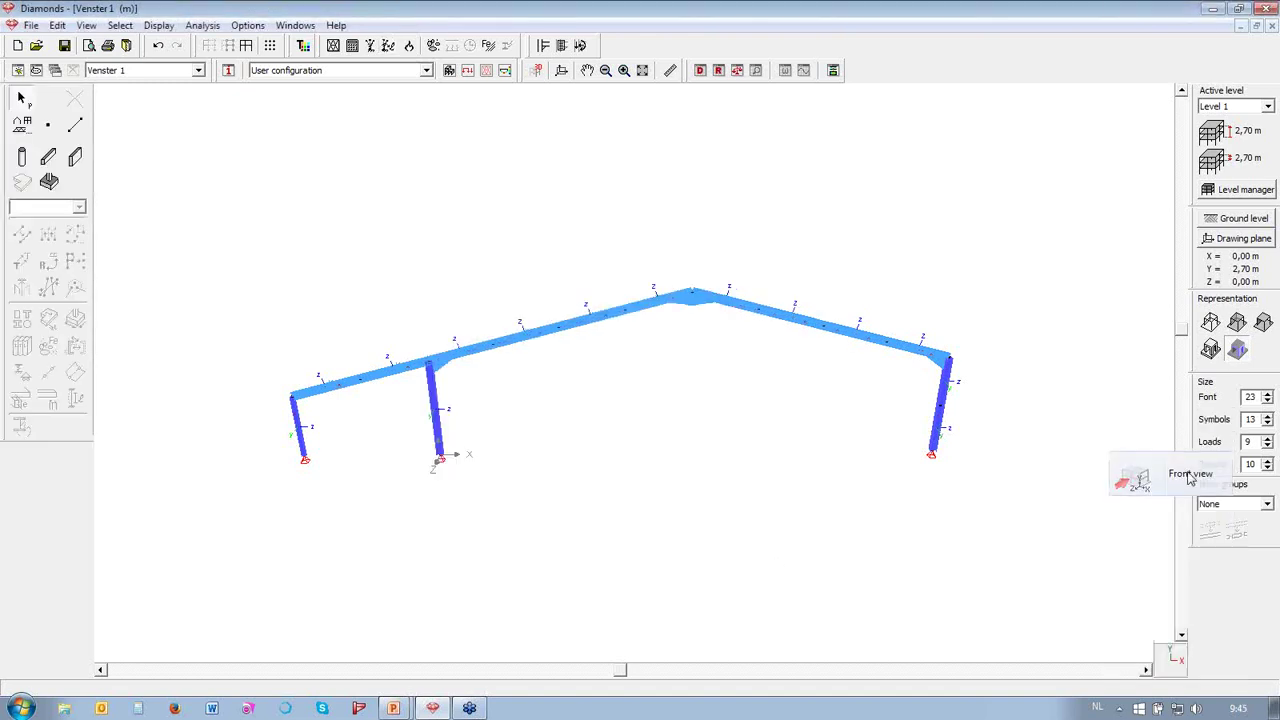
click(1237, 321)
scroll(1058, 380, up, 1)
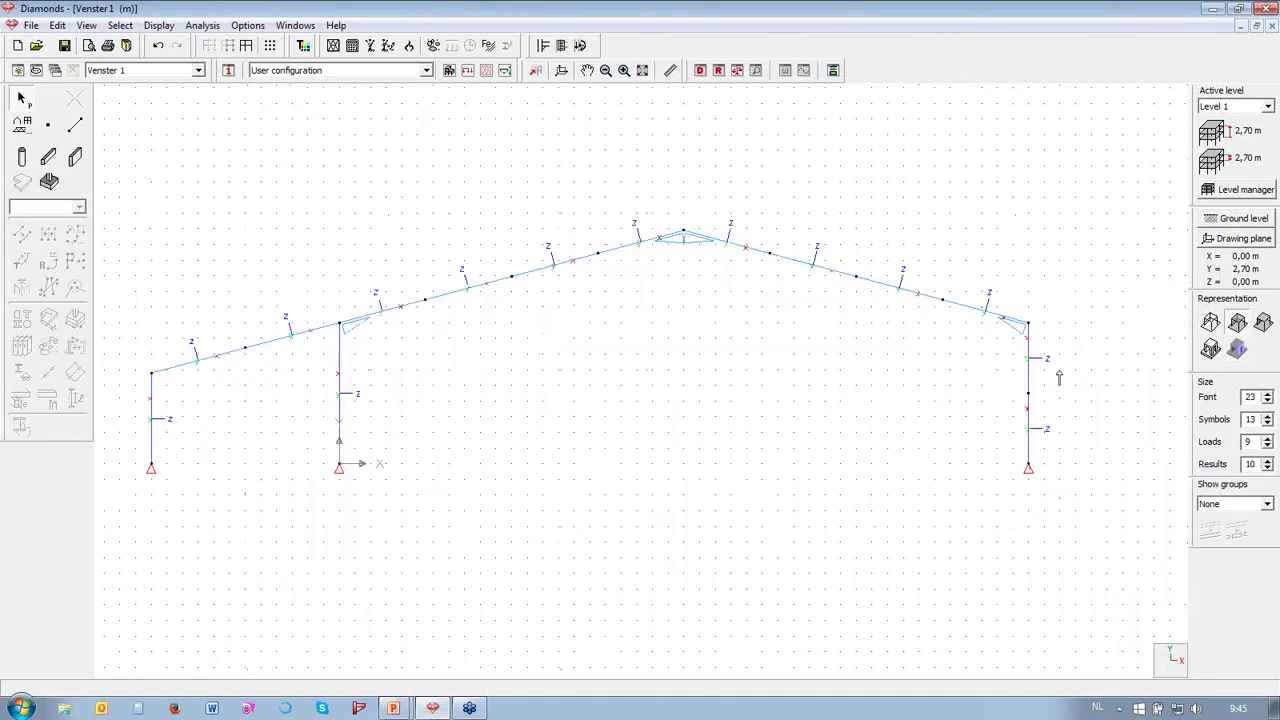
- Hide the lines' local coordinate systems and display their Buckling length Y and Buckling length Z instead
click(228, 70)
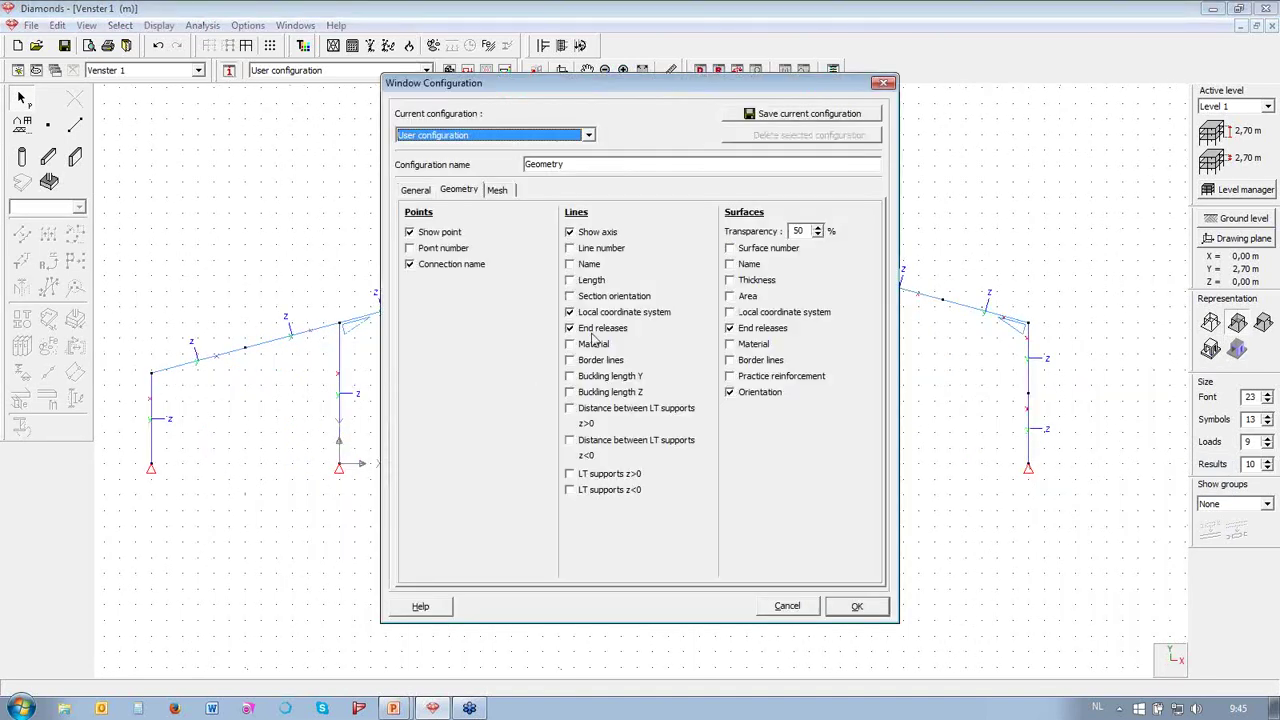
click(612, 315)
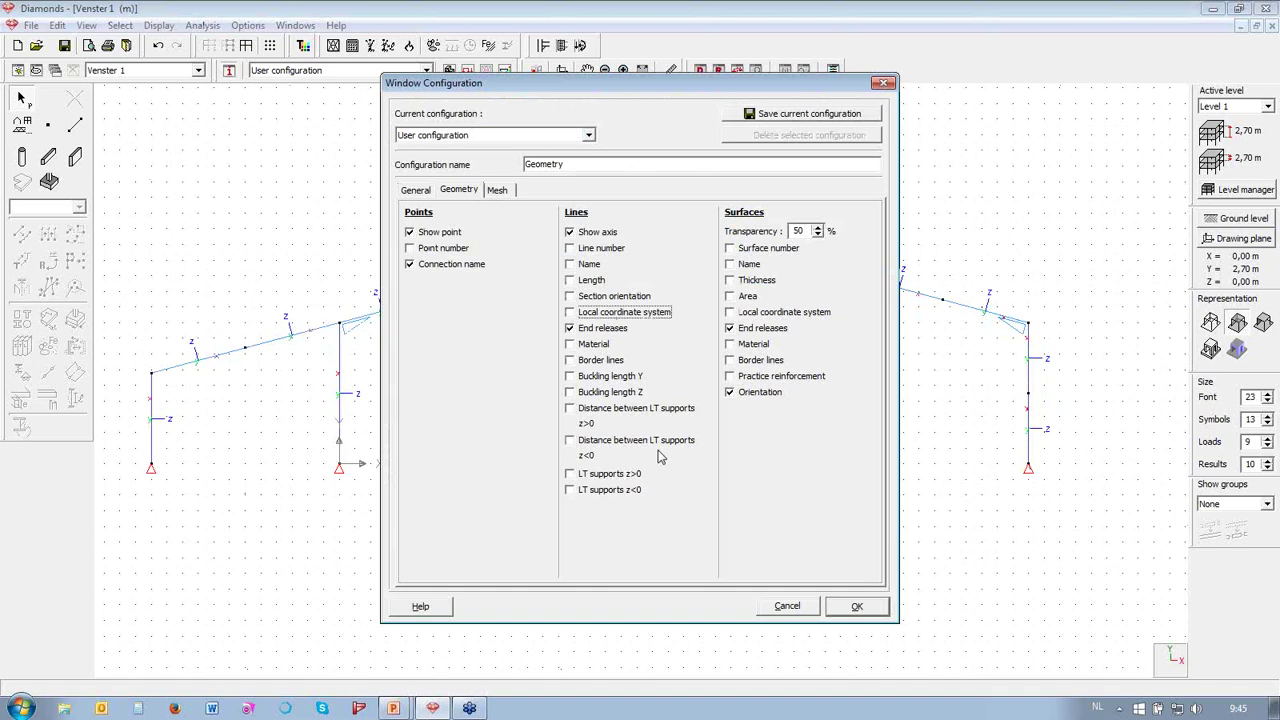
click(636, 380)
click(632, 392)
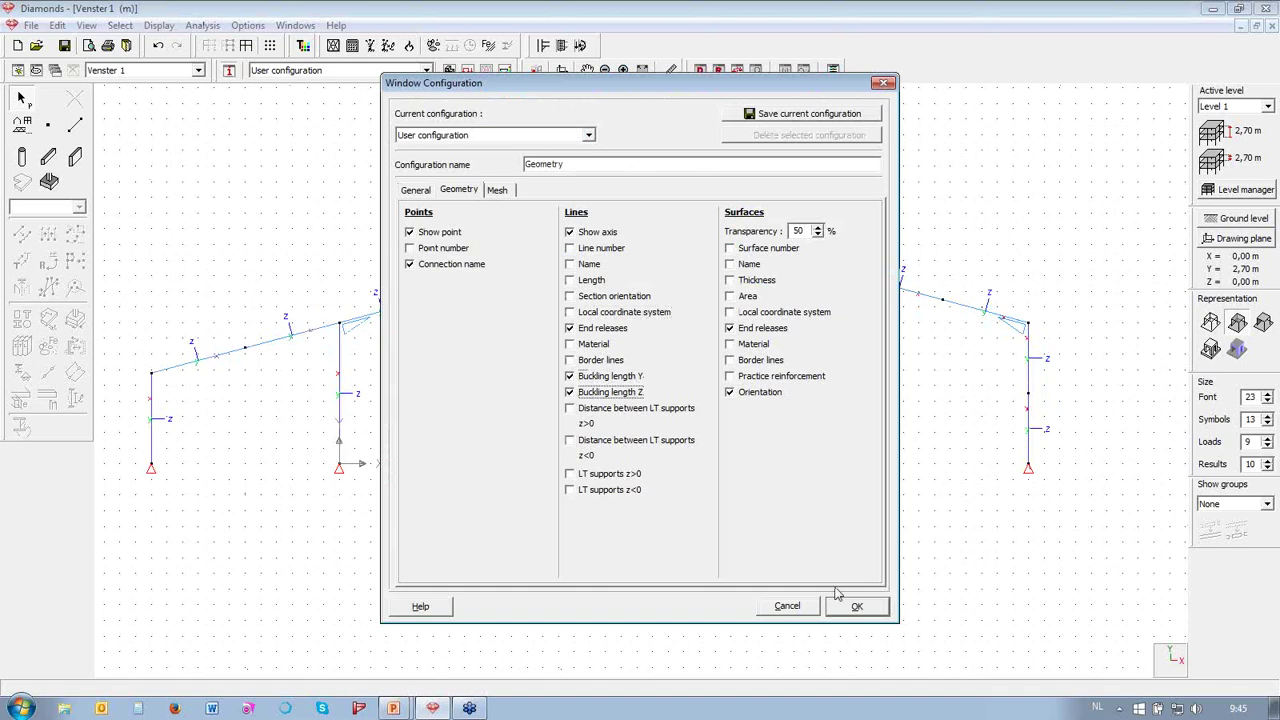
click(857, 606)
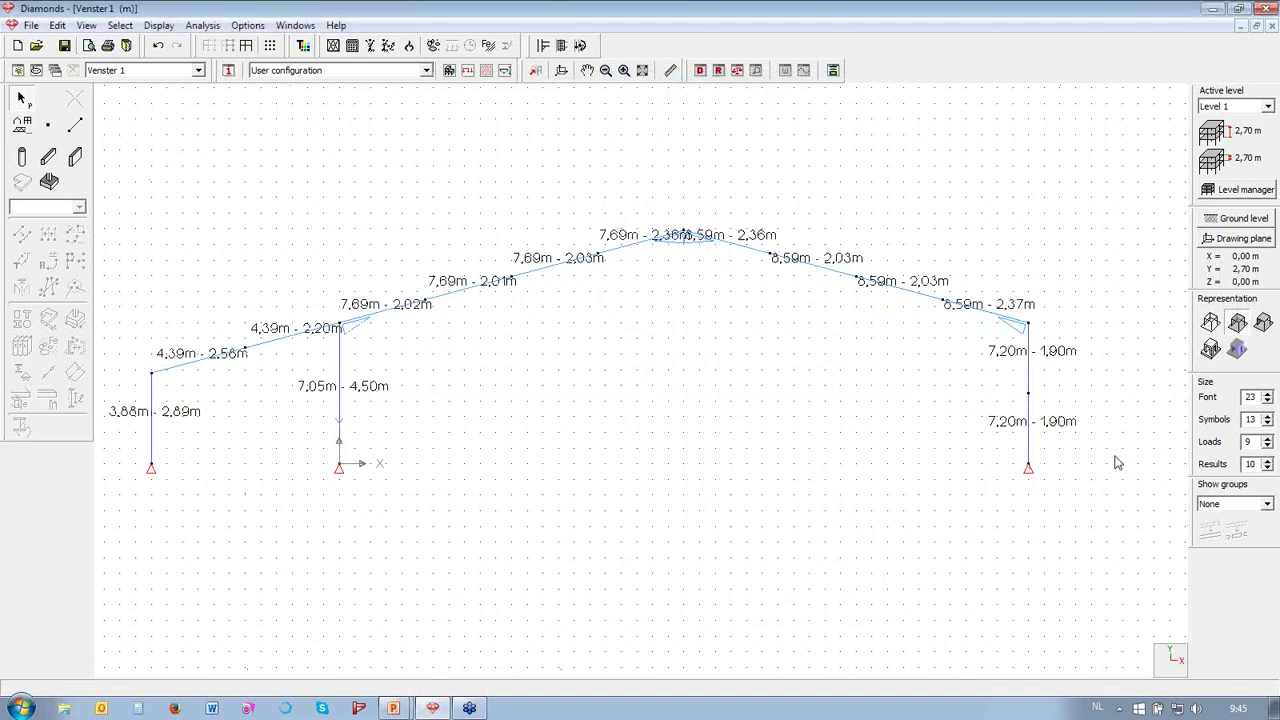
- Reduce the font size of the buckling length labels to 21
click(1267, 402)
click(1267, 402)
click(1267, 402)
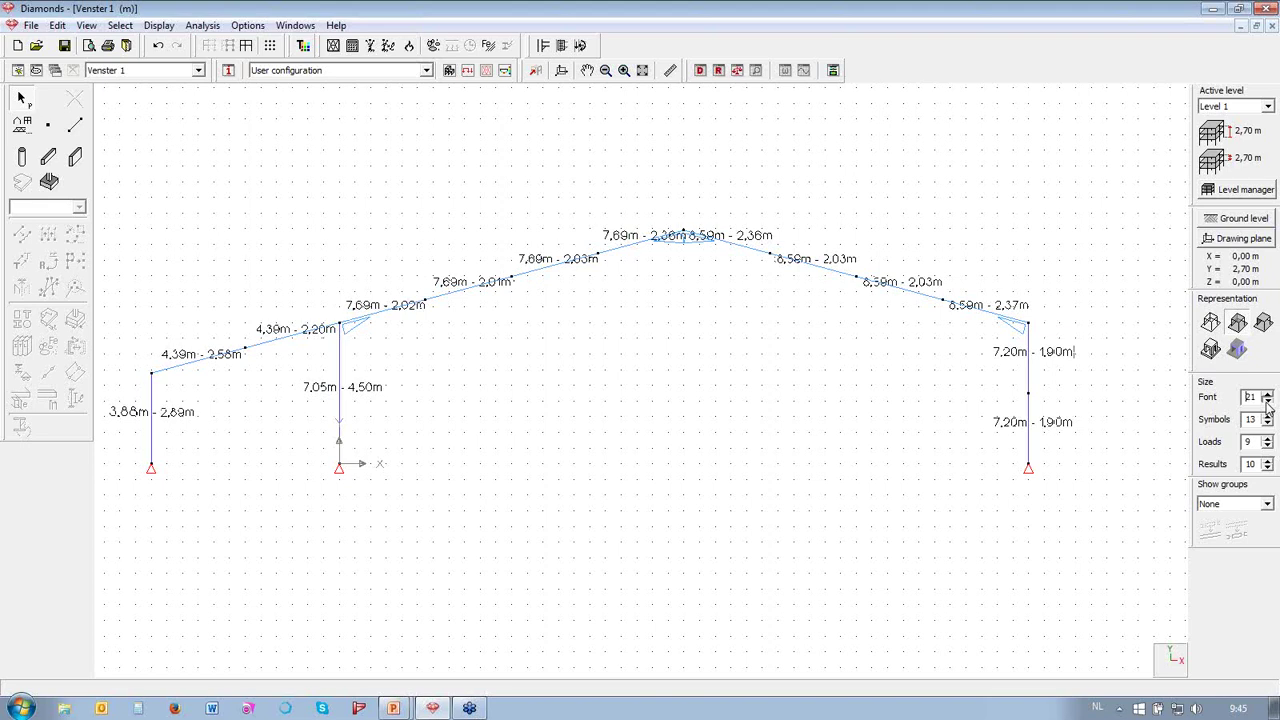
- Reduce the font size of the buckling length labels to 17
click(1267, 402)
click(1267, 402)
click(1267, 402)
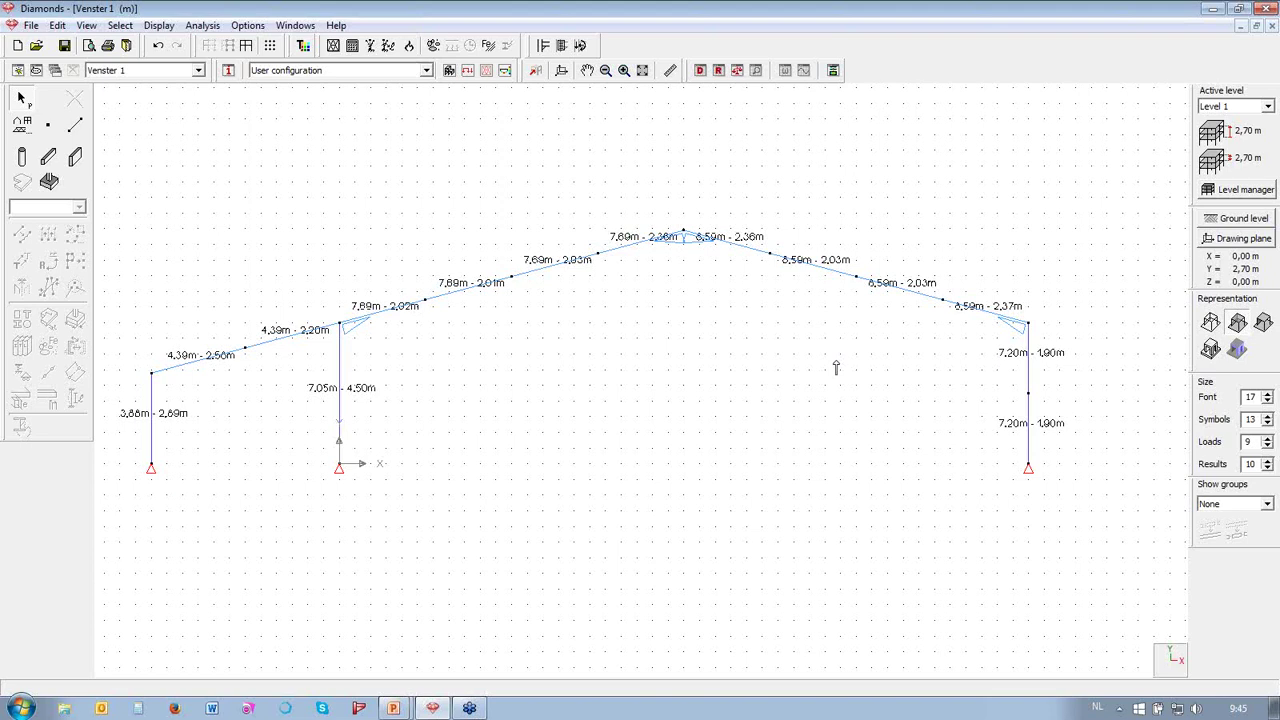
- Hide the lines' Buckling length Y and Z and display their LT supports z>0 and LT supports z<0 instead
click(228, 70)
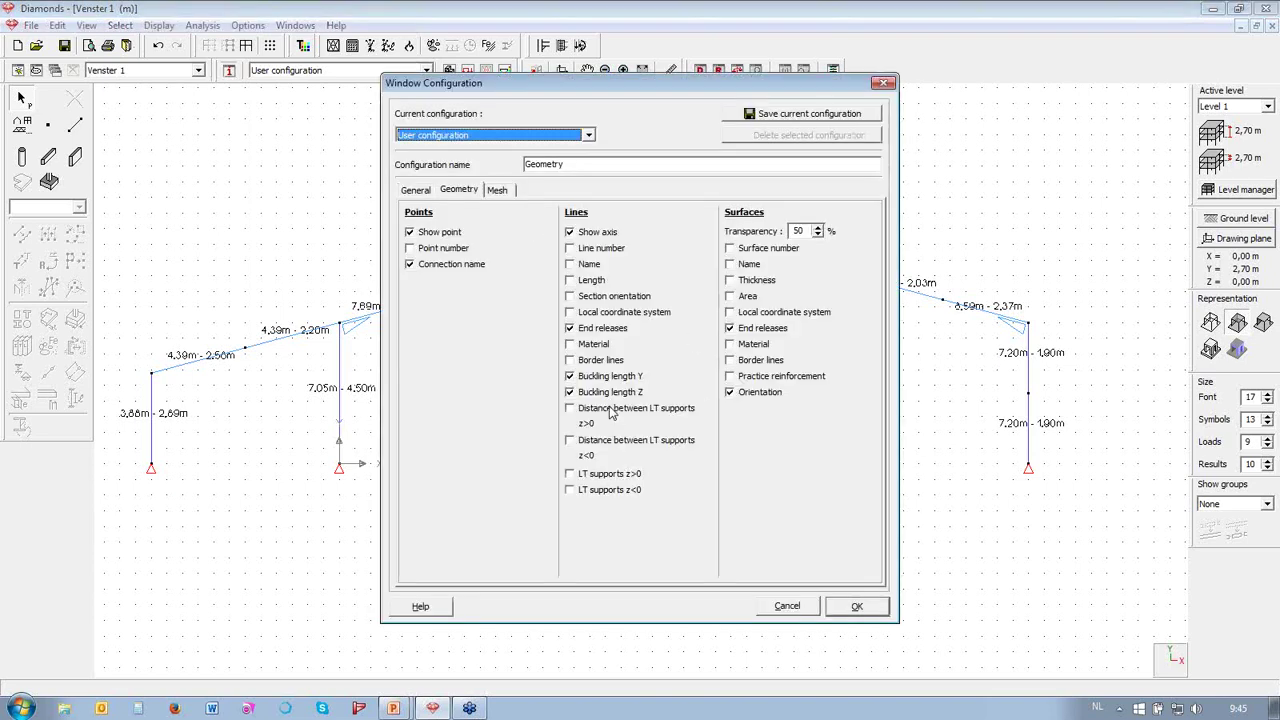
click(615, 376)
click(615, 392)
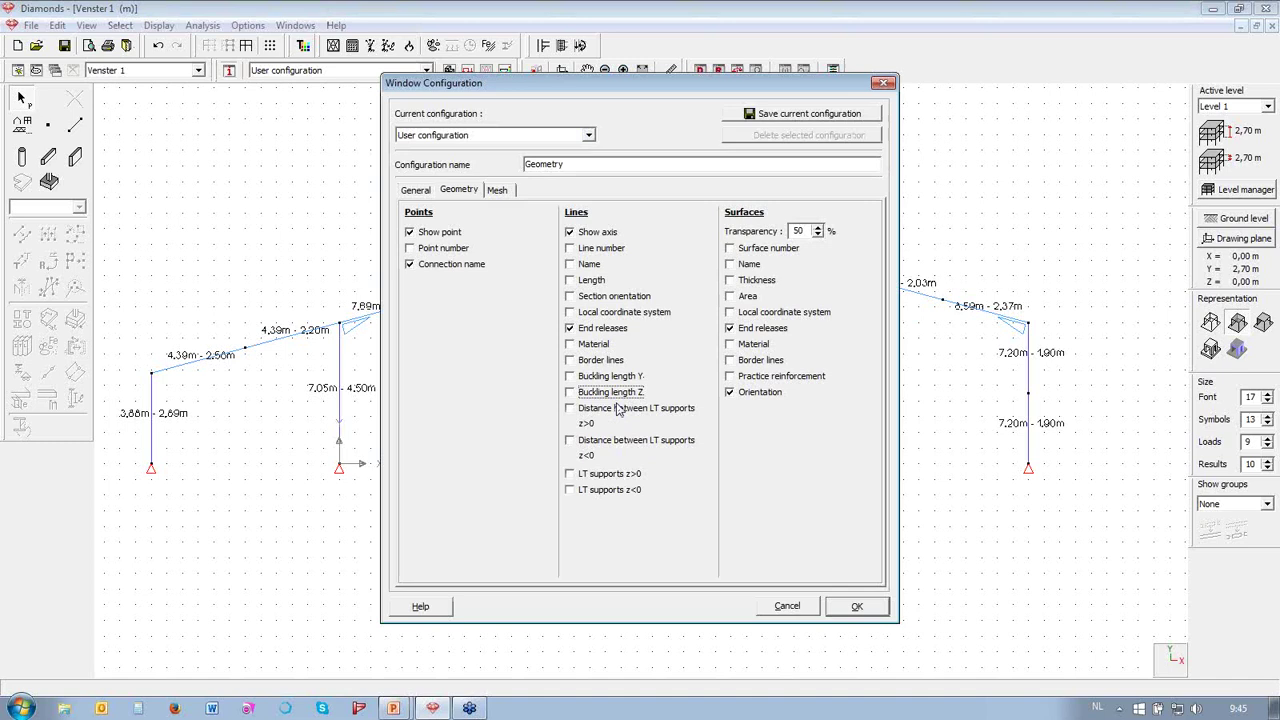
click(618, 476)
click(616, 490)
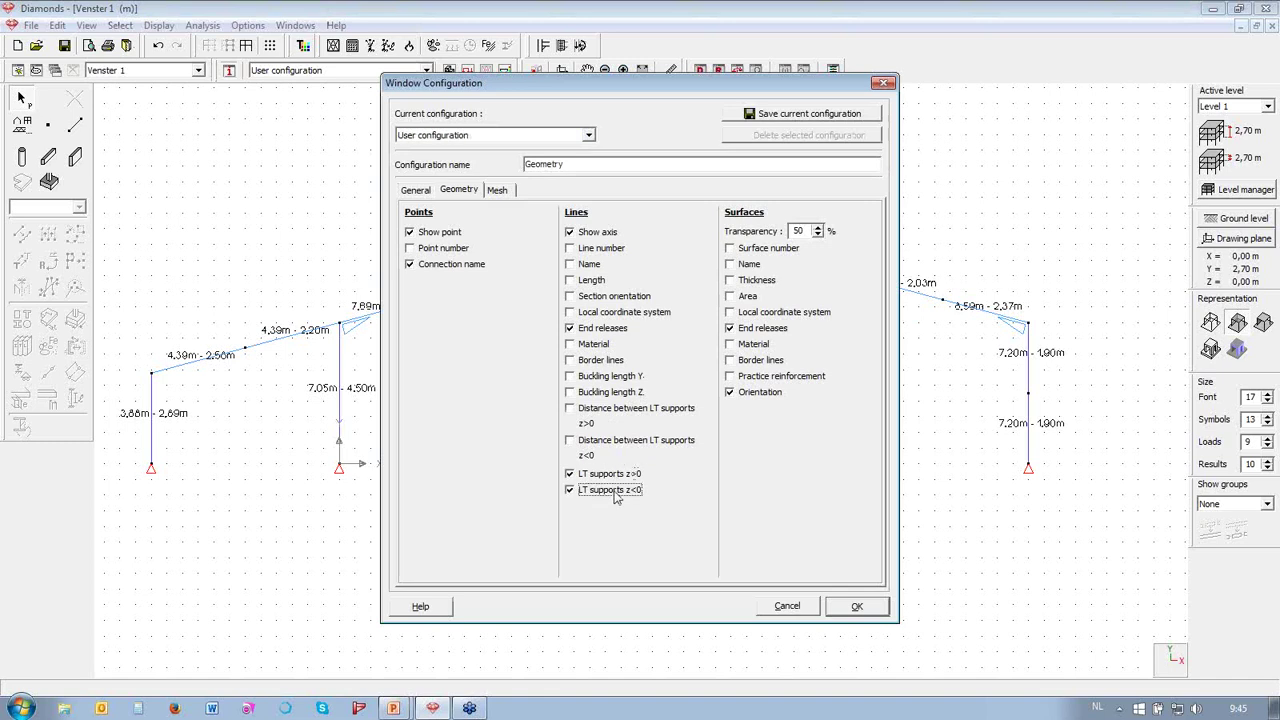
click(870, 610)
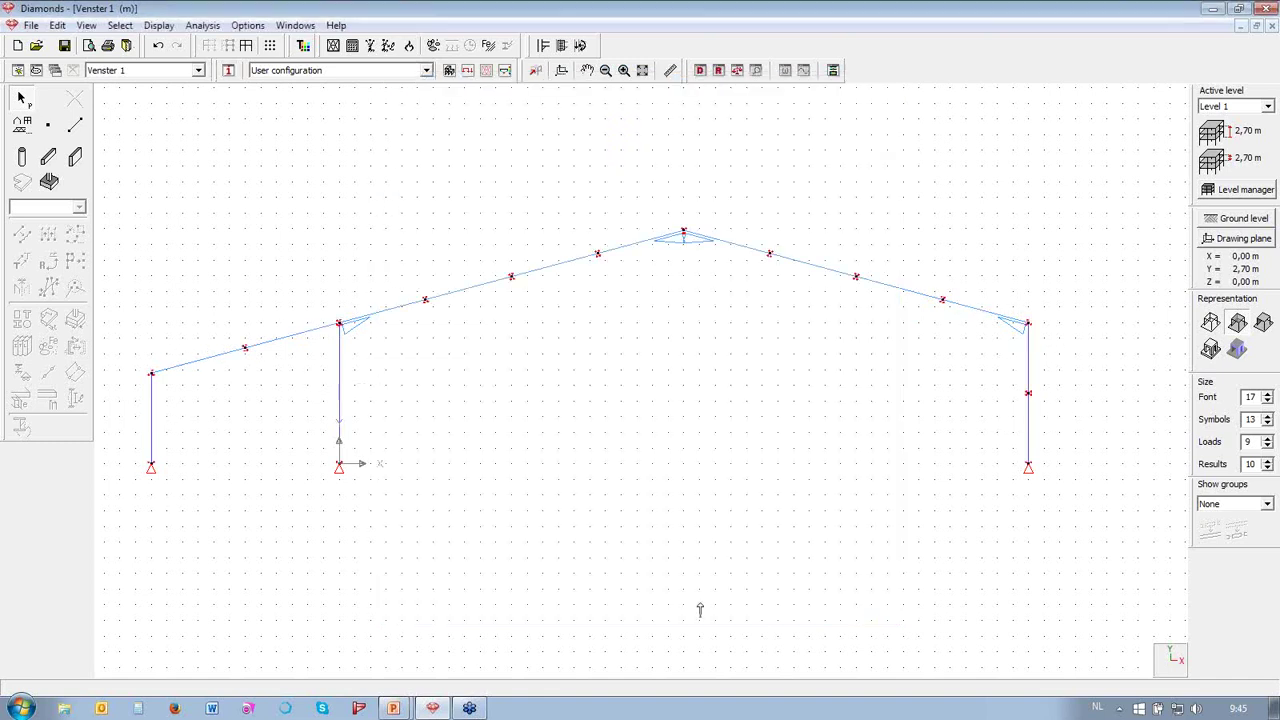
- Increase the symbol size to 18 and examine the LT support symbols along the side bay and left rafter
click(1268, 420)
scroll(376, 458, up, 1)
scroll(602, 417, down, 1)
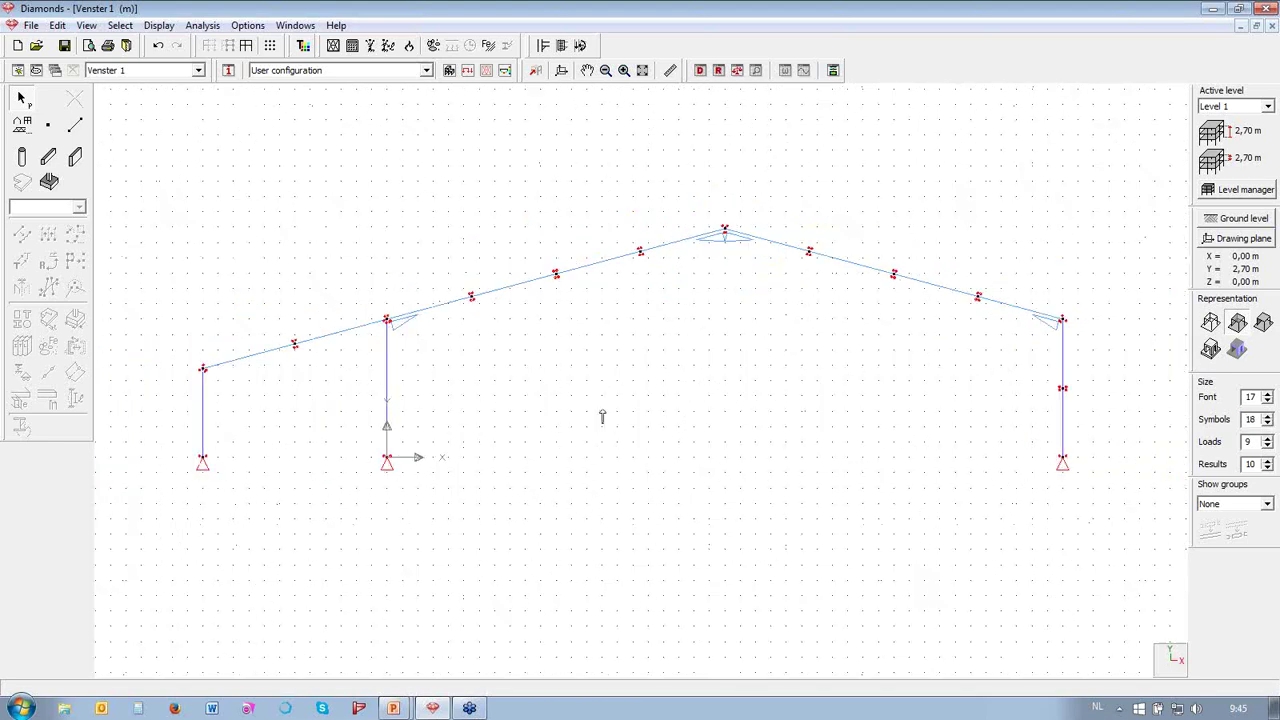
scroll(320, 380, up, 3)
scroll(362, 357, down, 1)
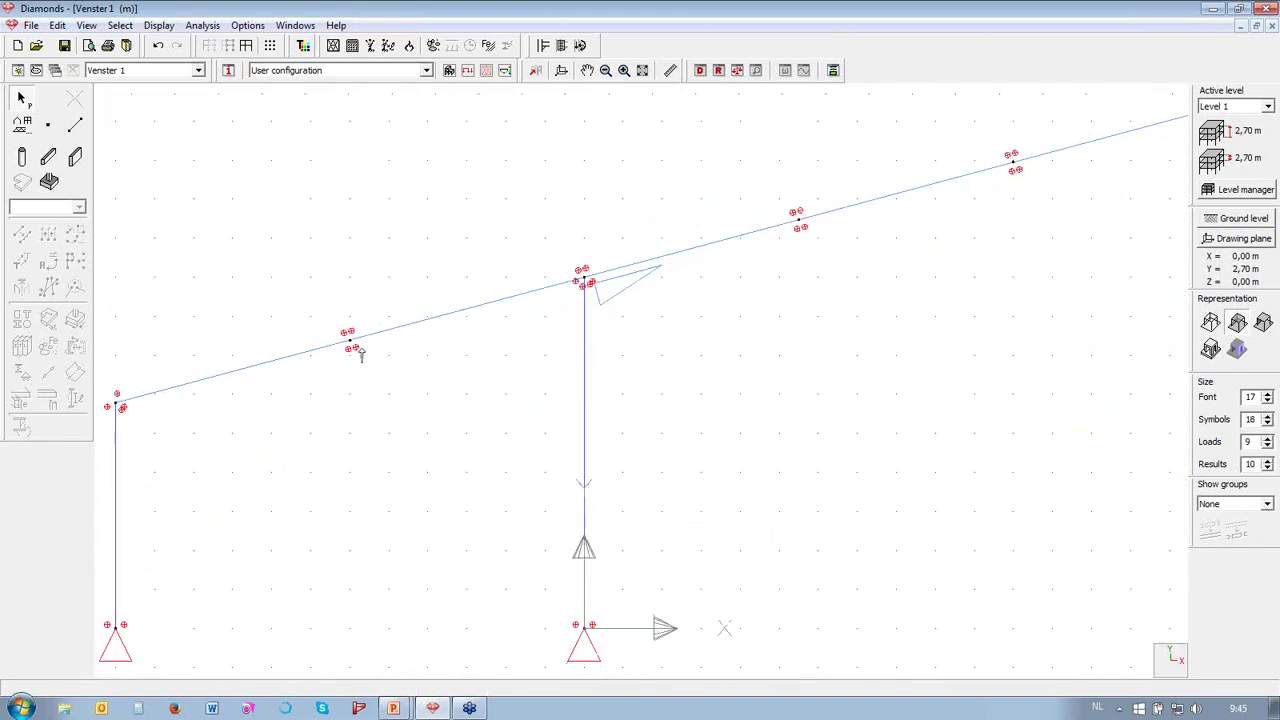
scroll(244, 435, down, 2)
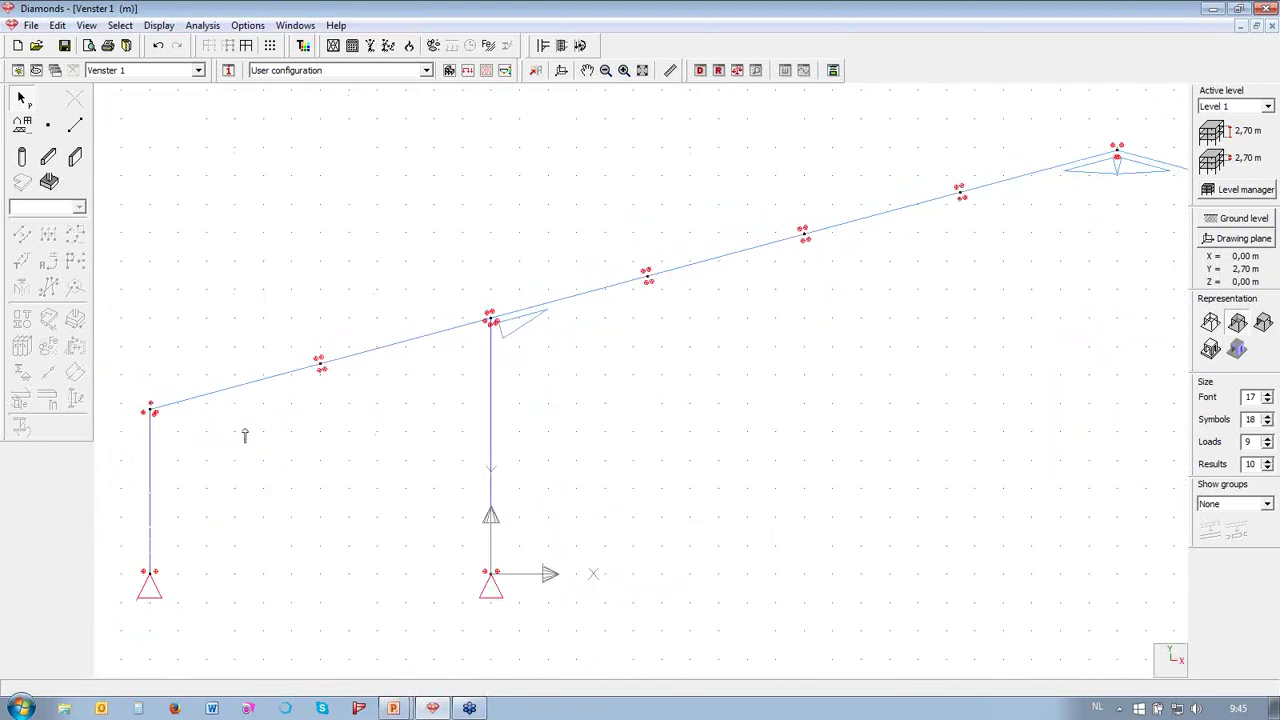
scroll(342, 394, up, 1)
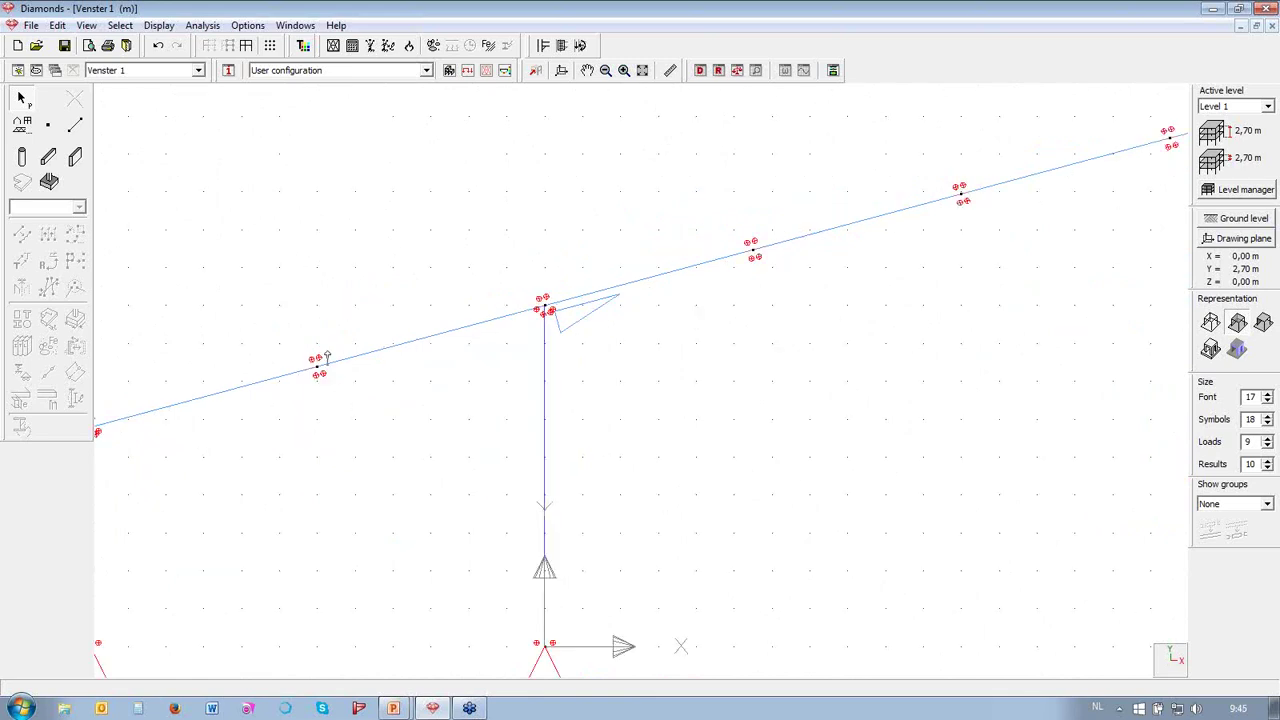
scroll(323, 343, down, 1)
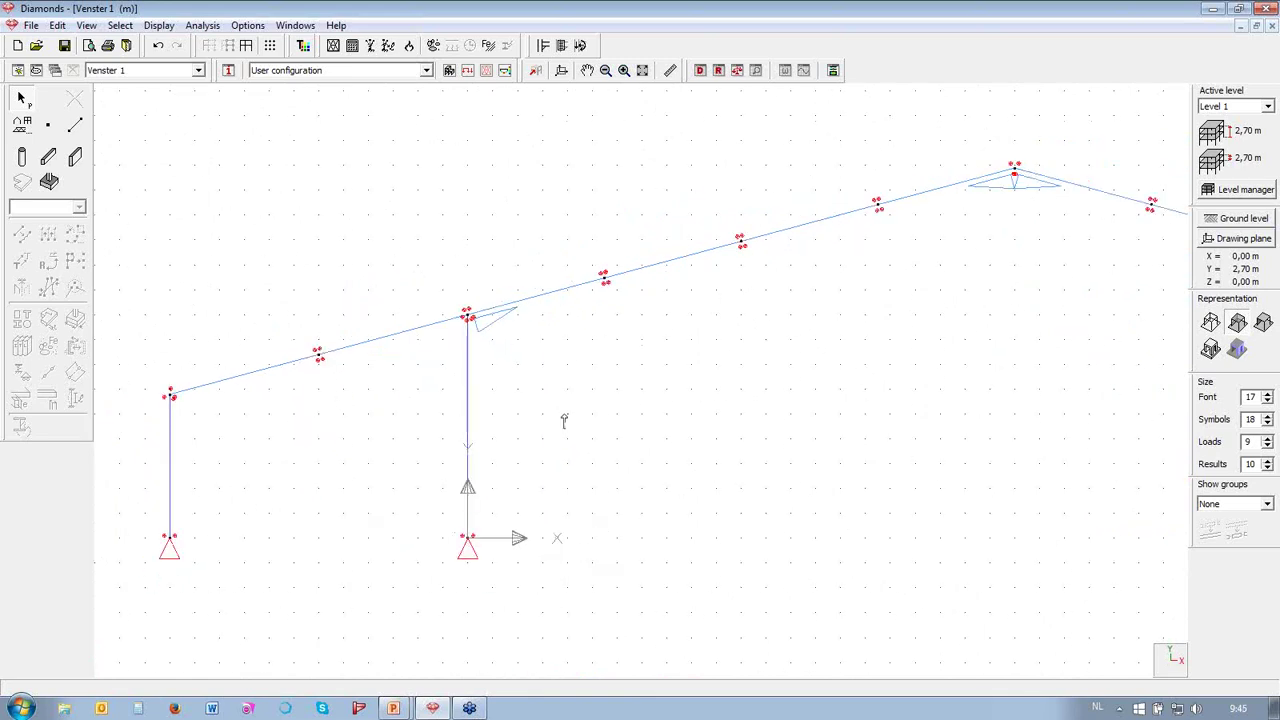
scroll(315, 364, down, 1)
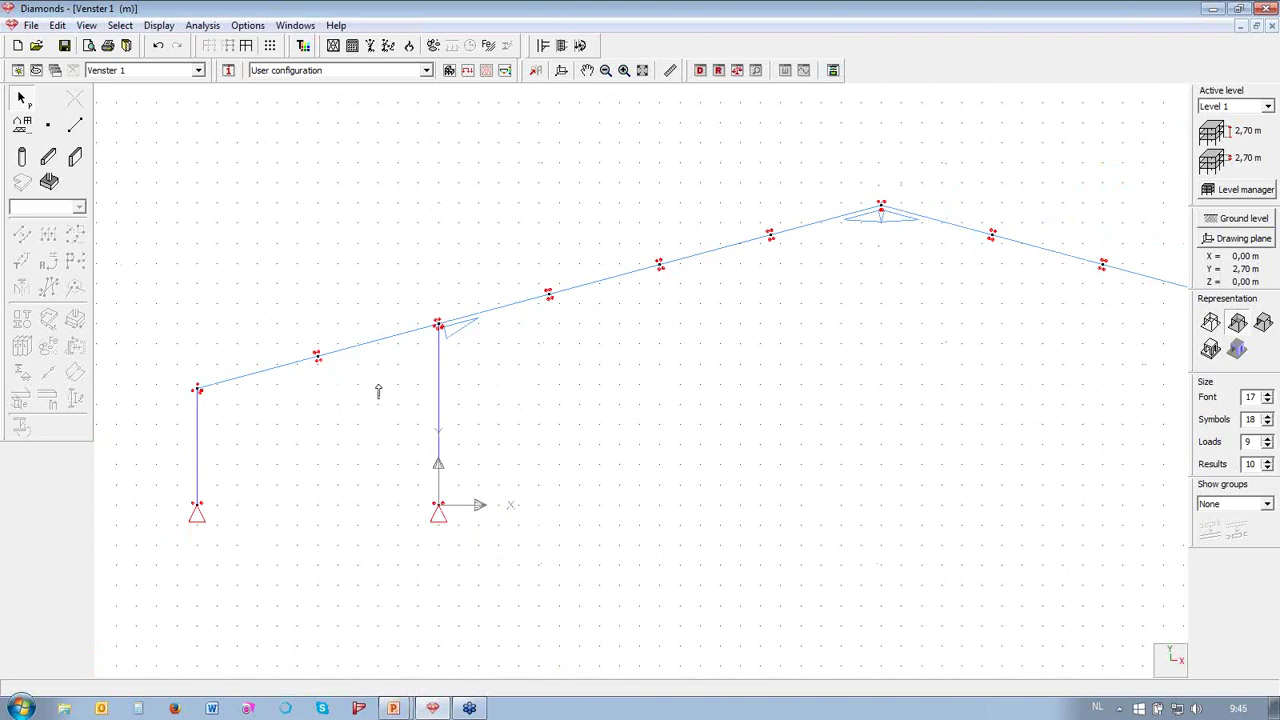
- Switch to the 3D view and examine the LT supports of the side bay up close
click(1175, 660)
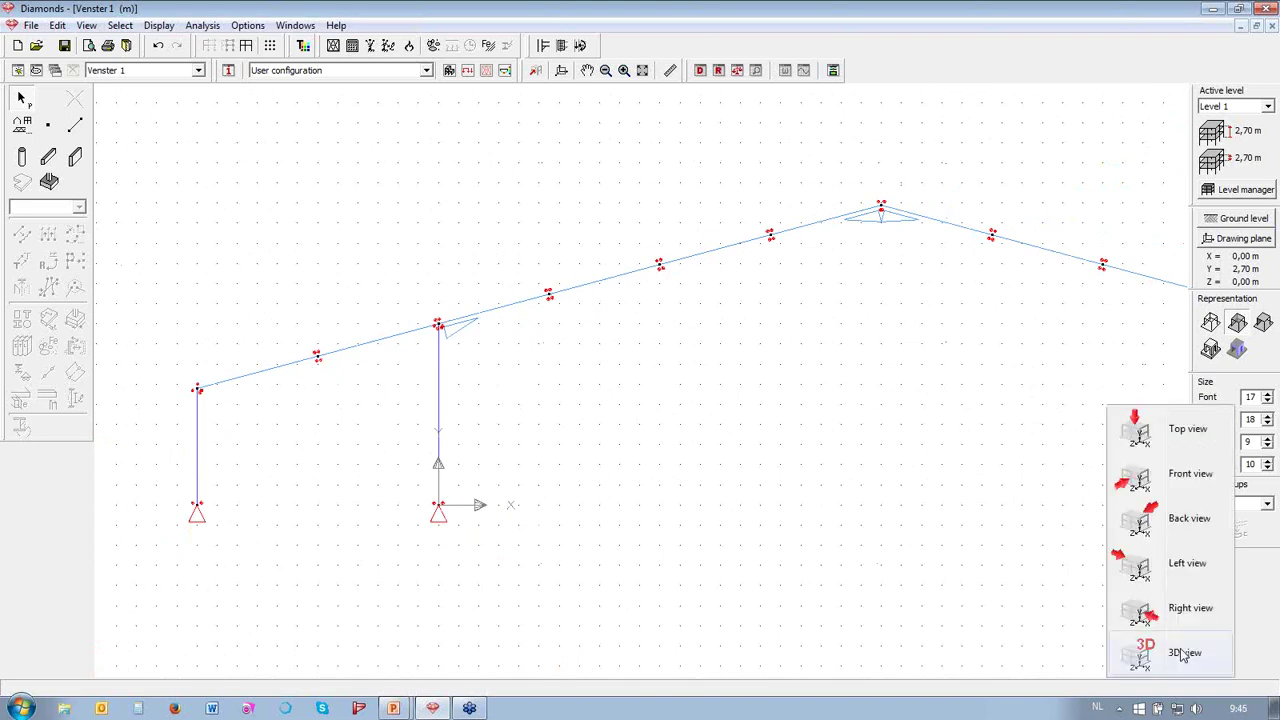
click(1165, 648)
scroll(320, 326, up, 4)
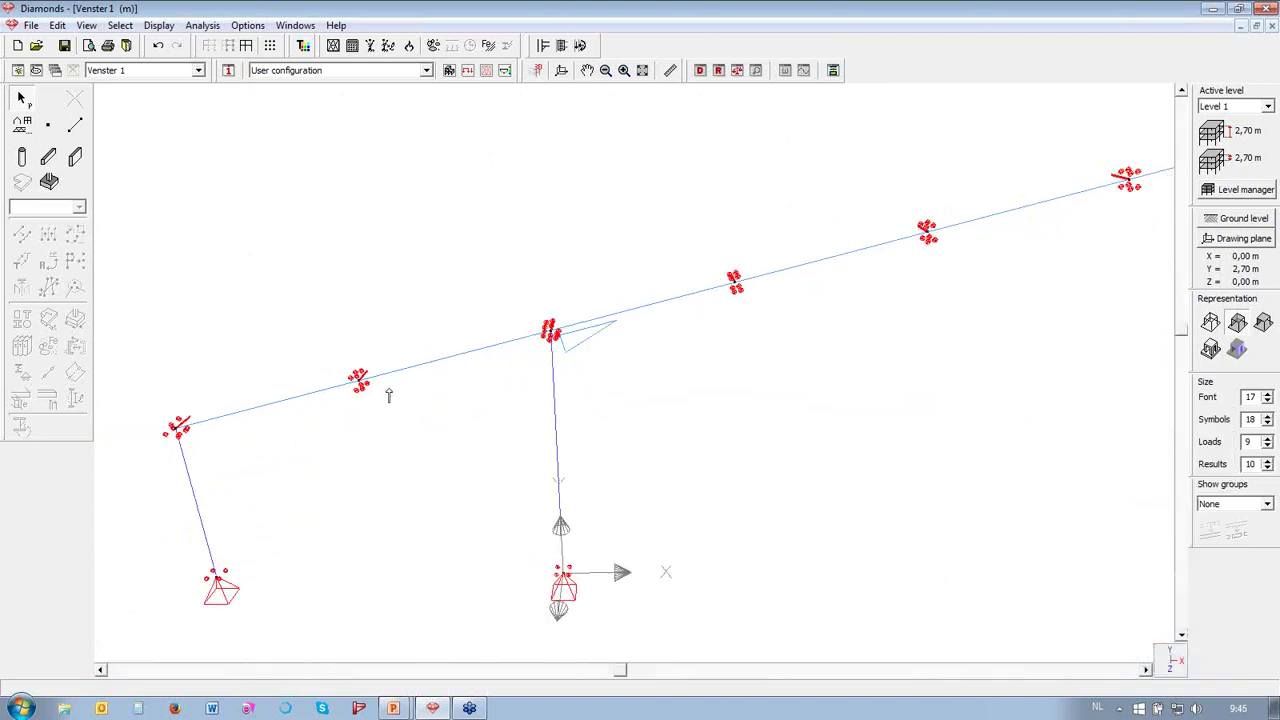
- Show the whole portal frame in front view
scroll(268, 352, down, 4)
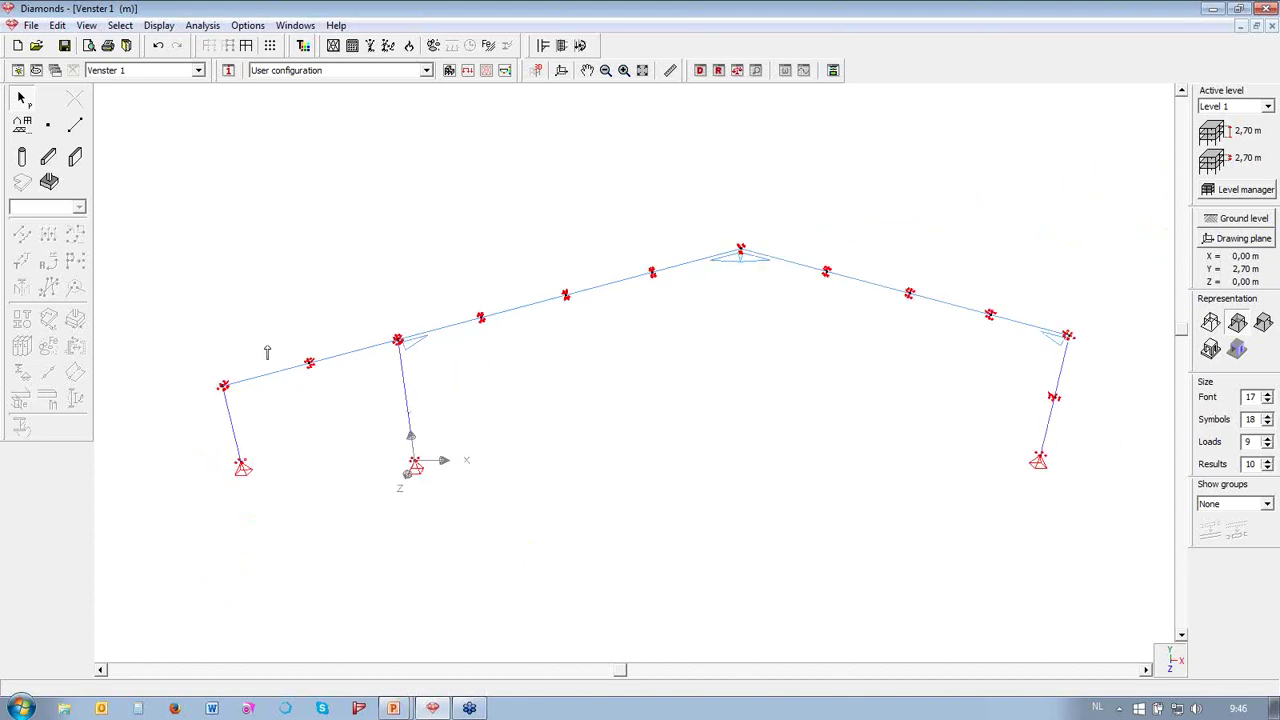
scroll(434, 412, up, 1)
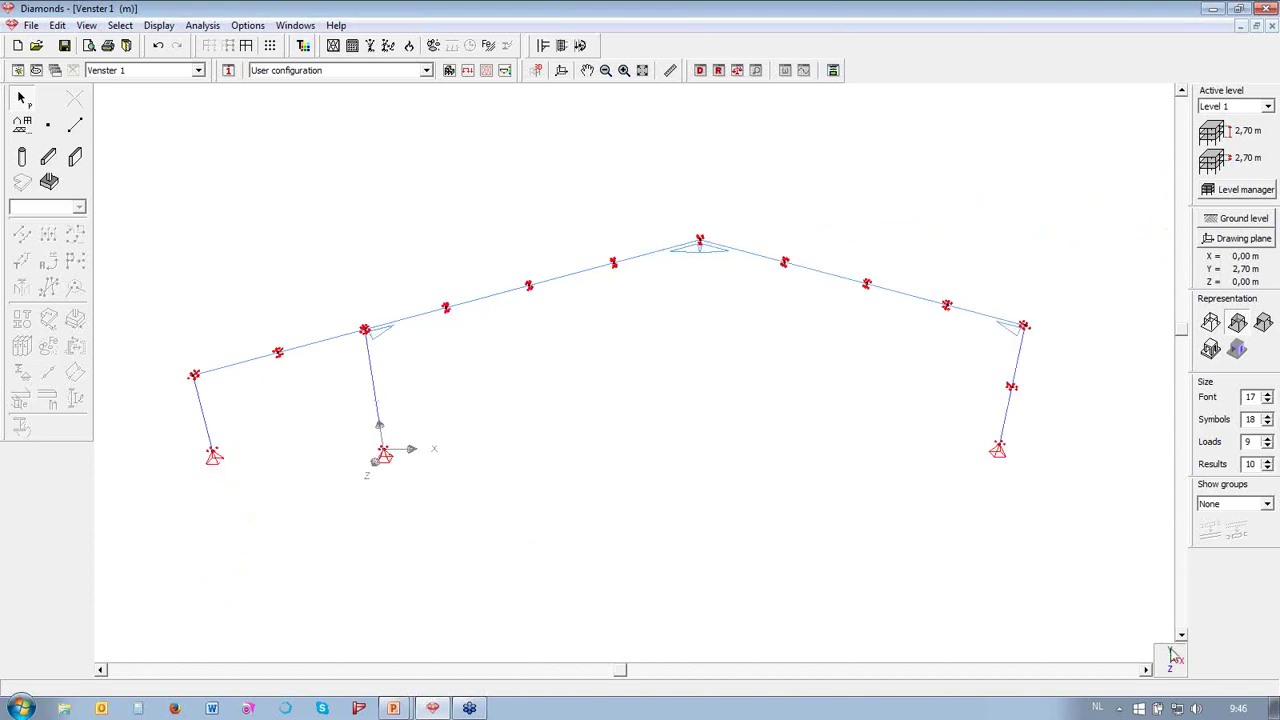
click(1172, 658)
click(1160, 478)
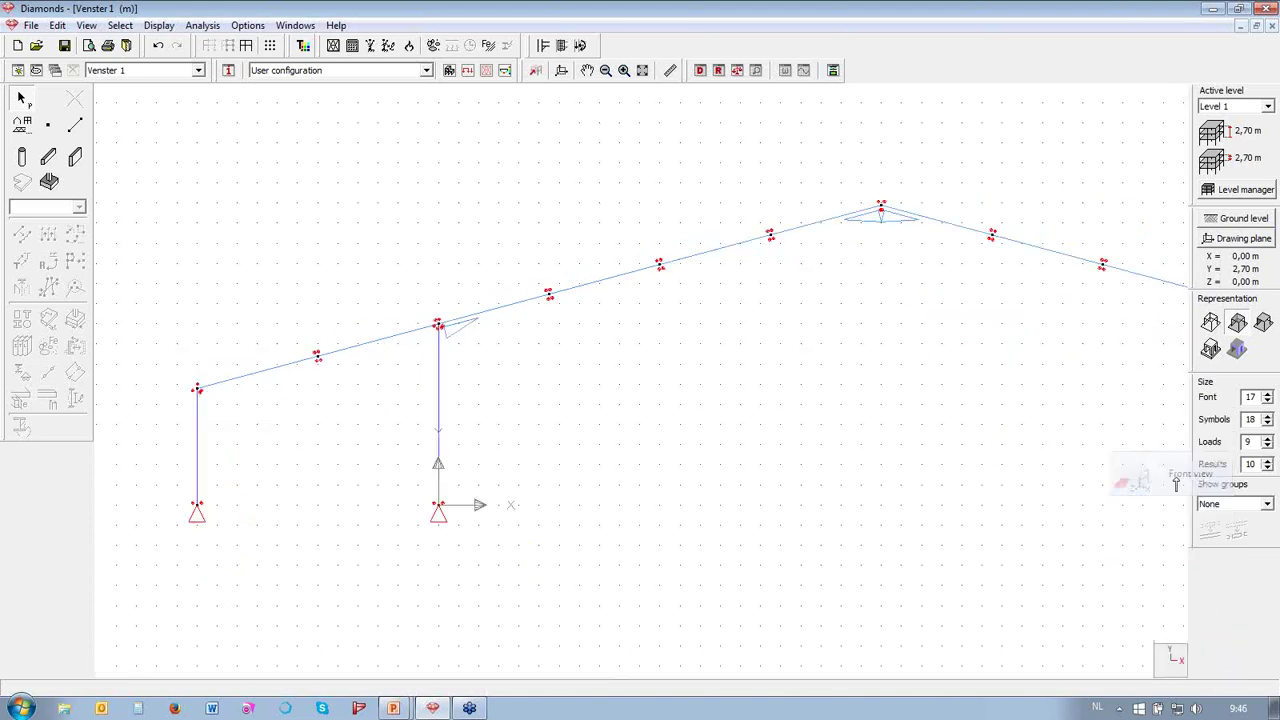
- Try two intermediate LTB supports on the z' < 0 side of a left rafter segment's buckling parameters, and discard the change
click(636, 269)
click(75, 398)
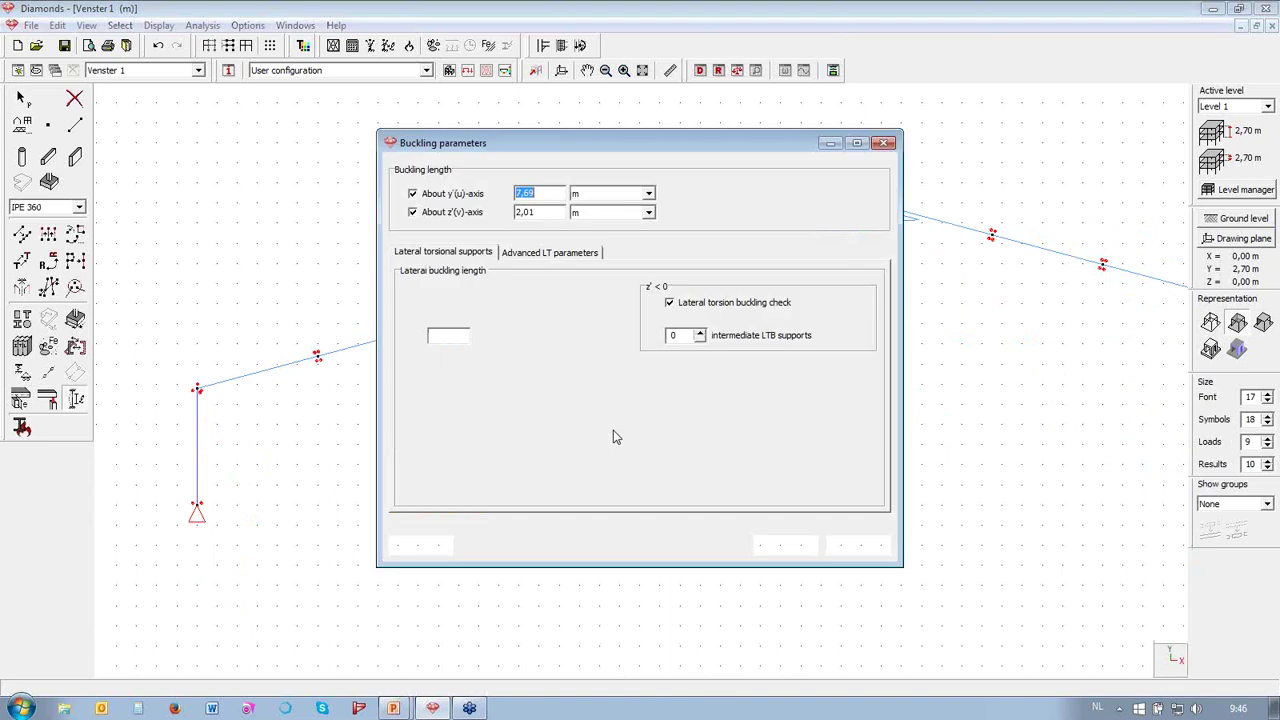
click(847, 449)
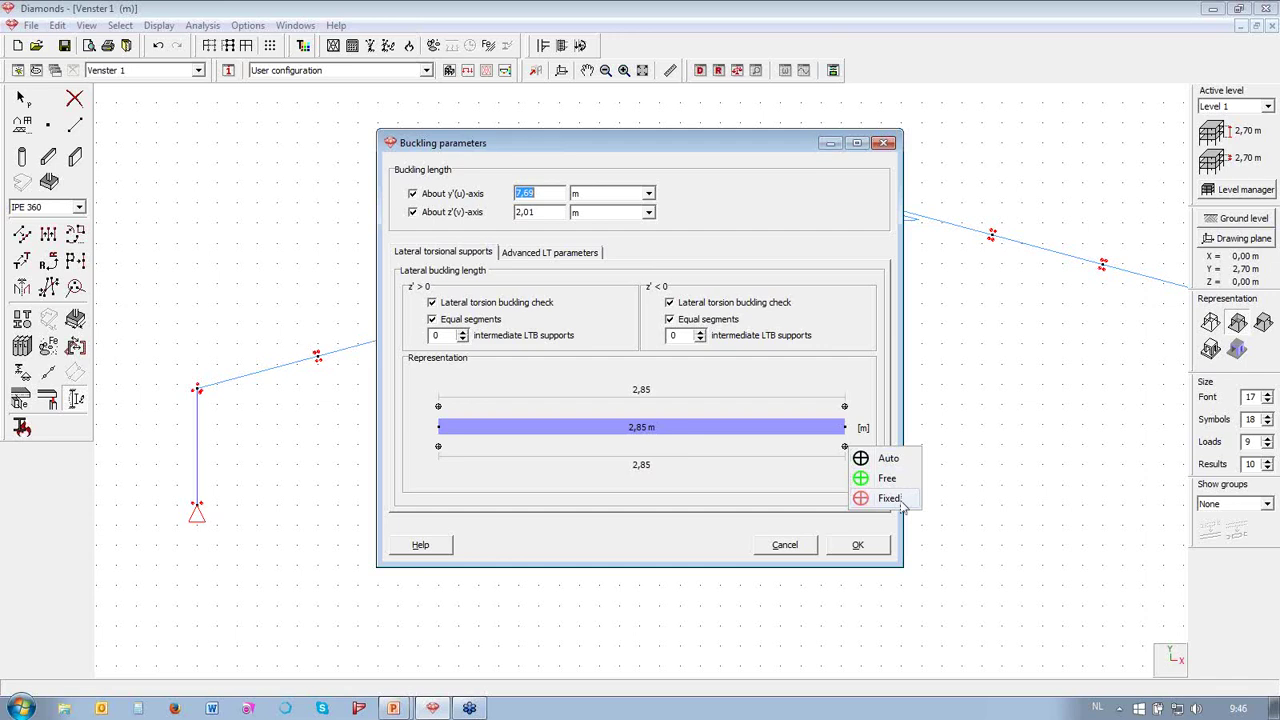
click(568, 330)
click(700, 332)
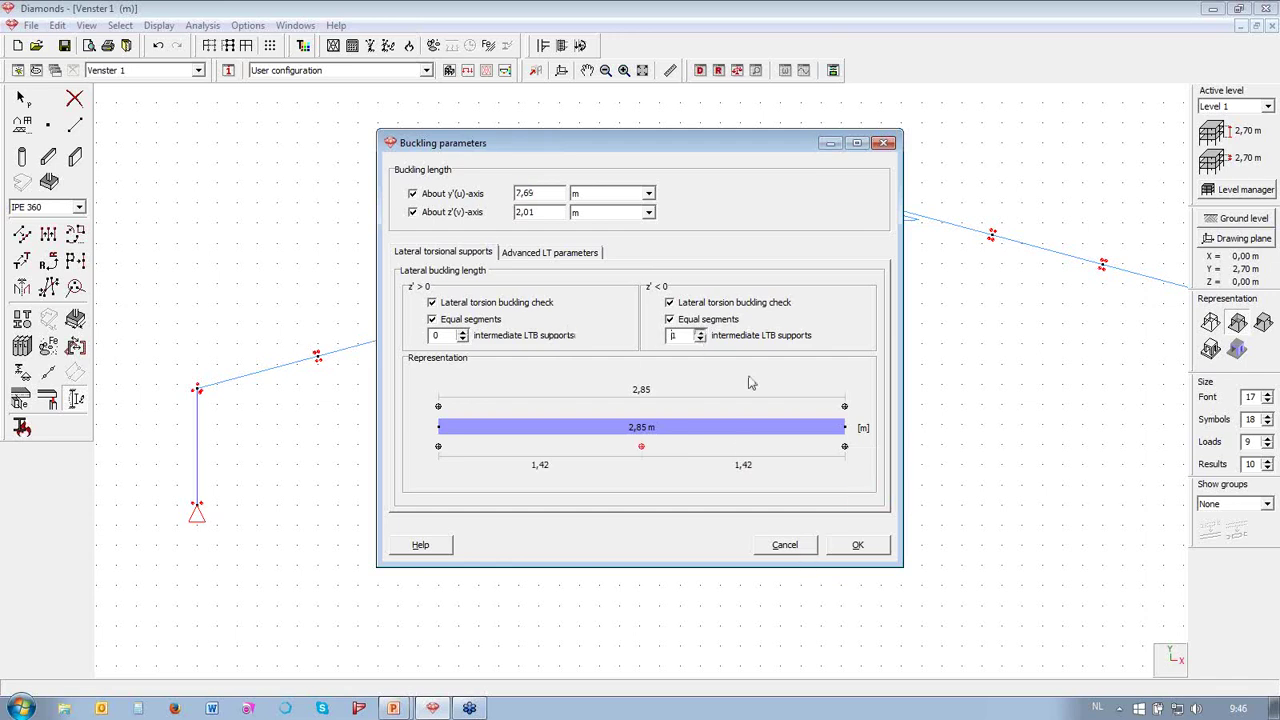
key(Up)
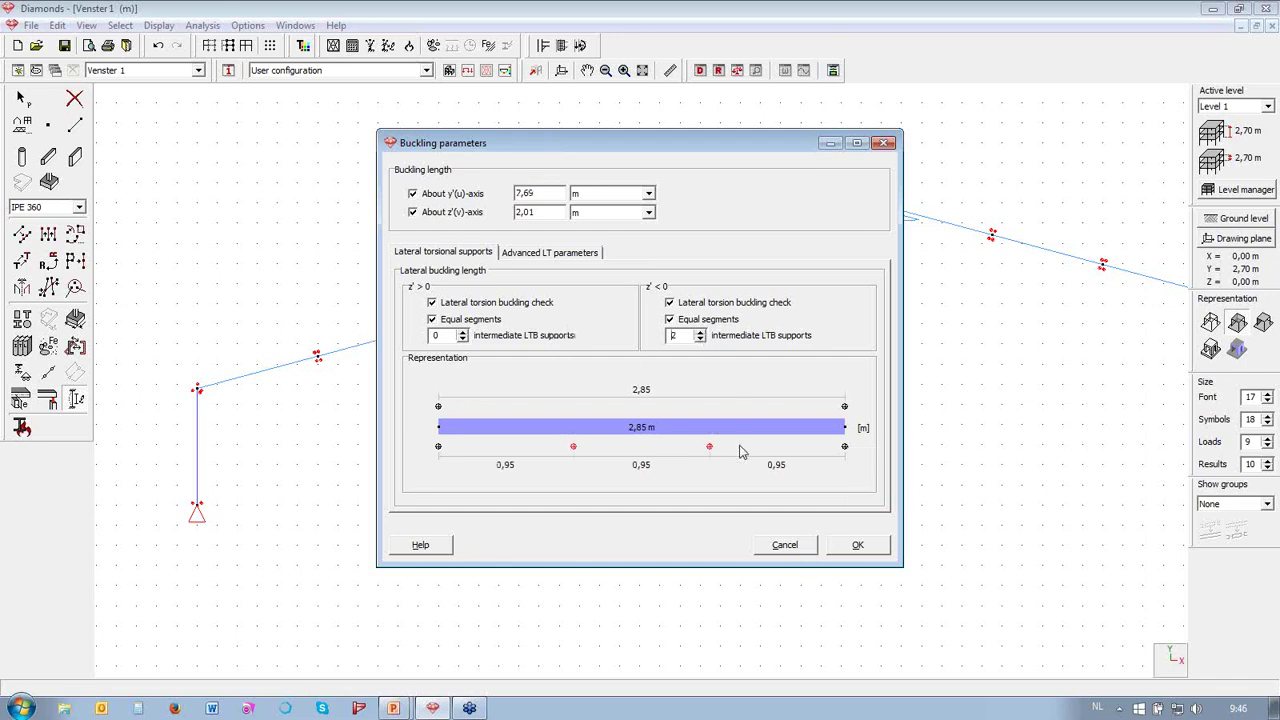
click(785, 550)
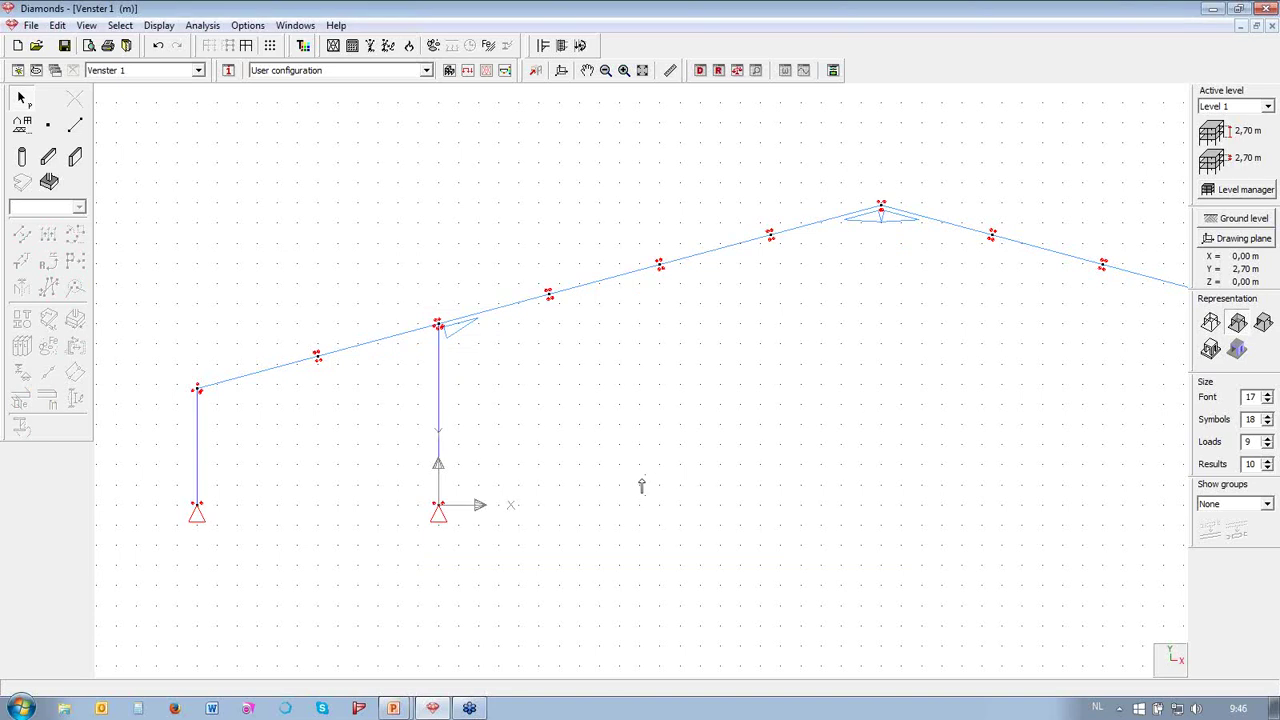
- Run the steel code check for all elements without the combination filter
click(488, 46)
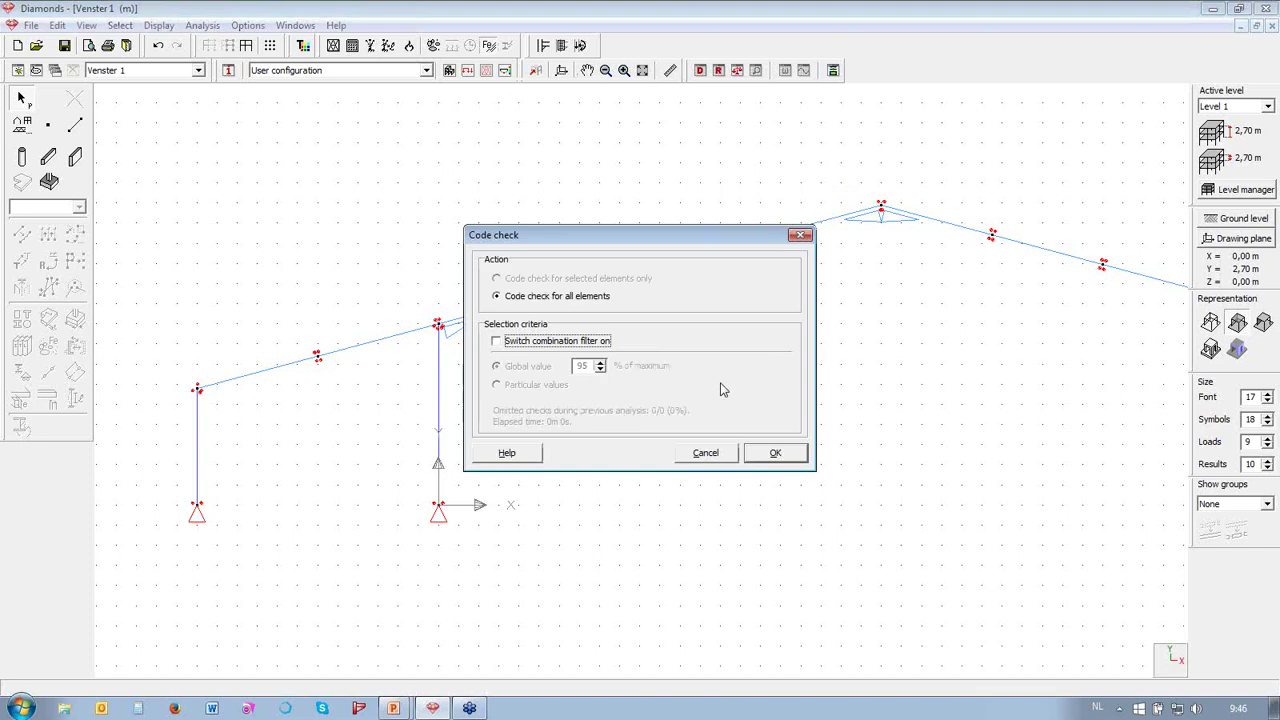
click(776, 454)
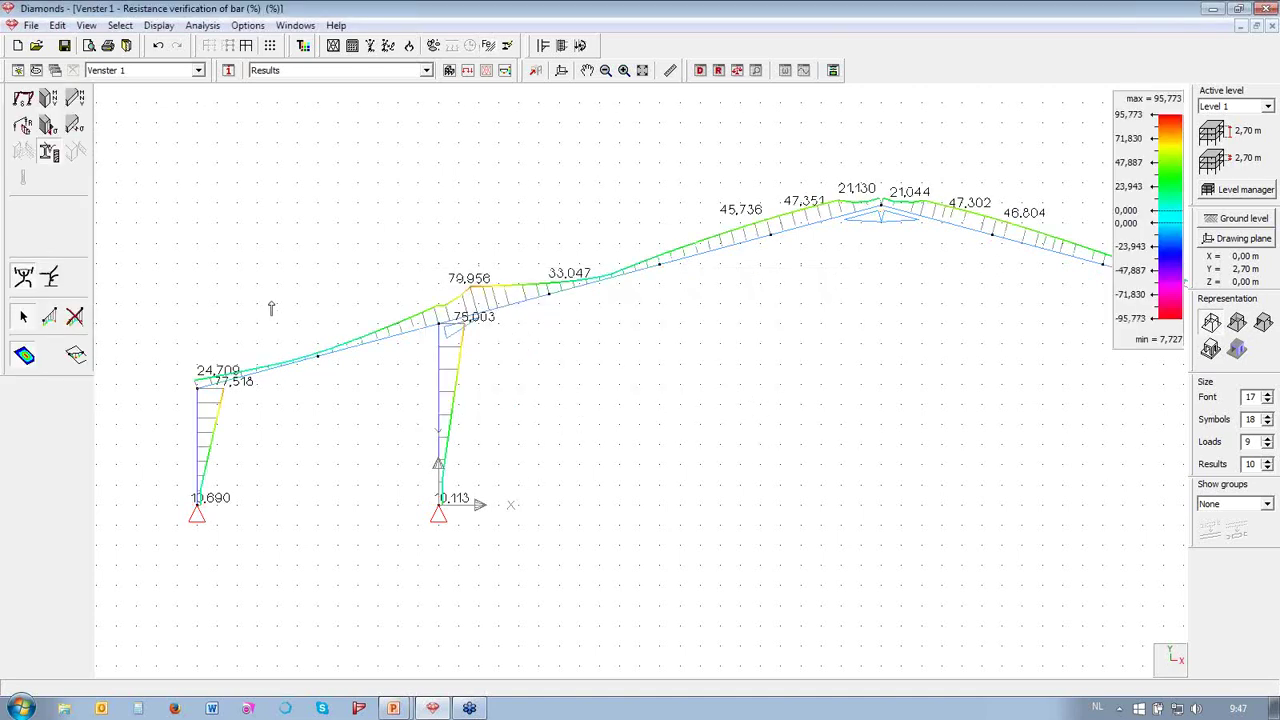
scroll(271, 308, down, 2)
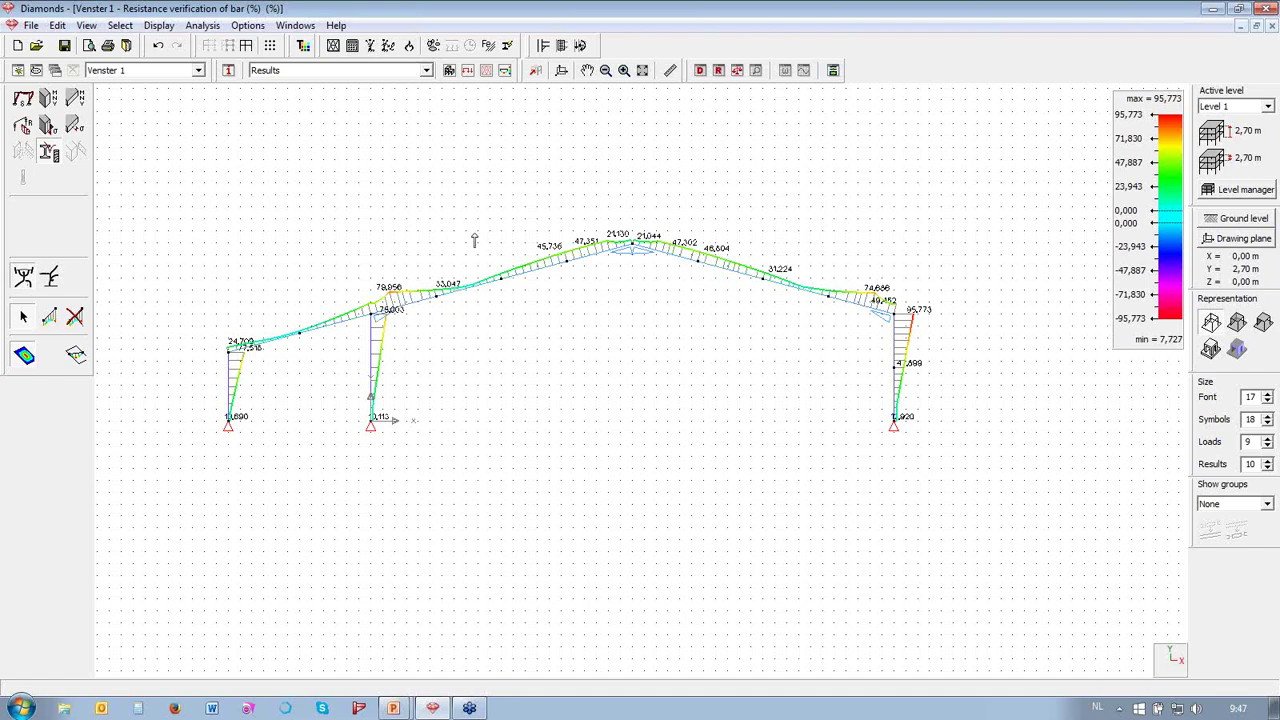
scroll(474, 236, up, 1)
- Compare the frame's stability verification with its resistance verification, ending on the stability results
click(50, 280)
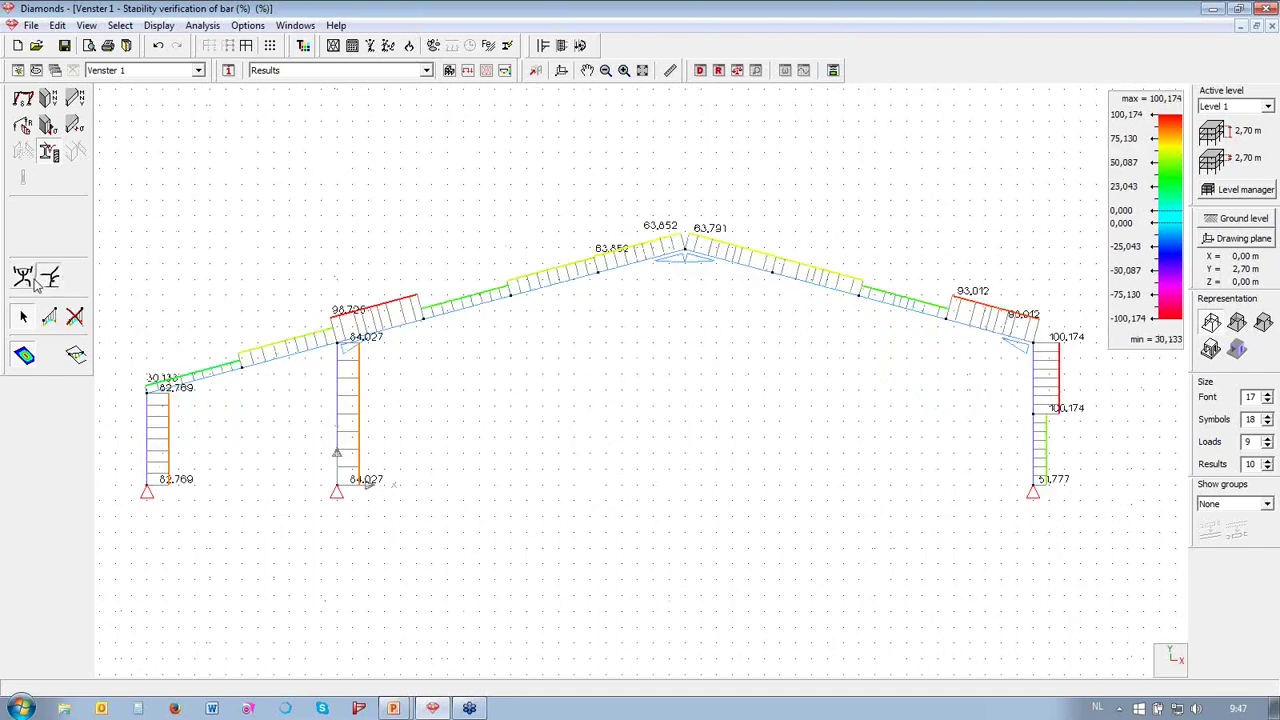
click(23, 278)
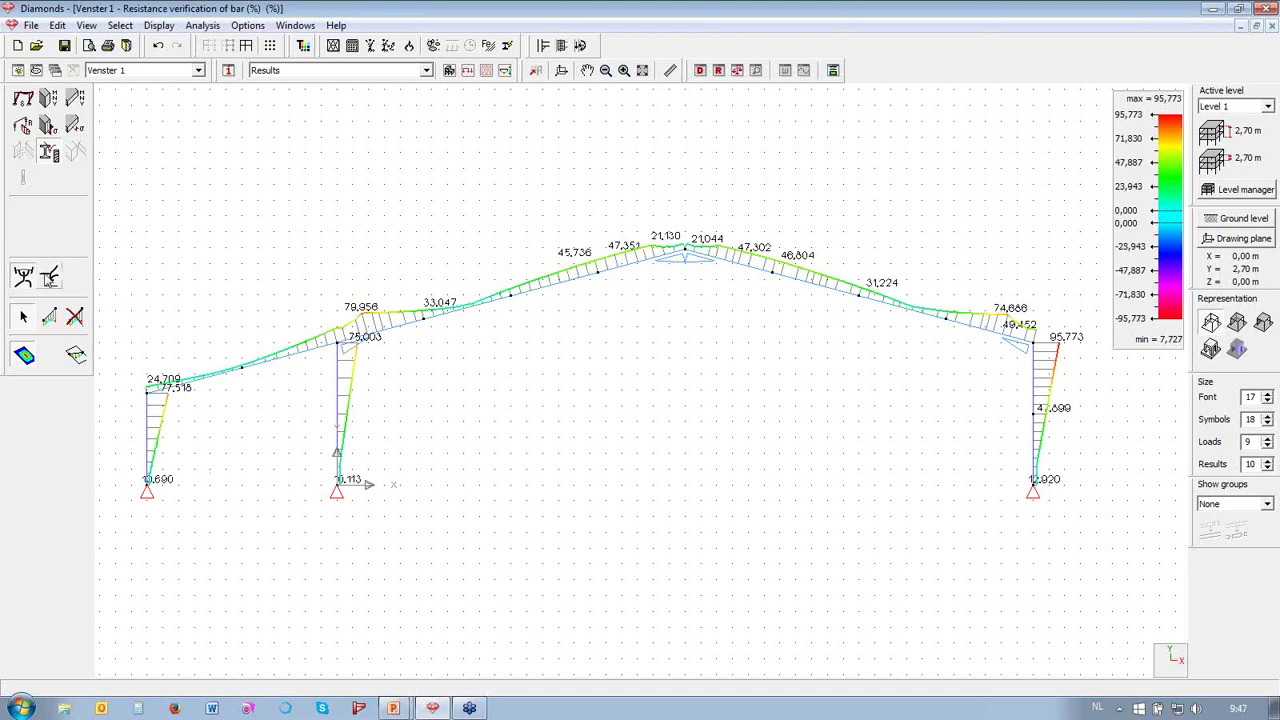
click(49, 278)
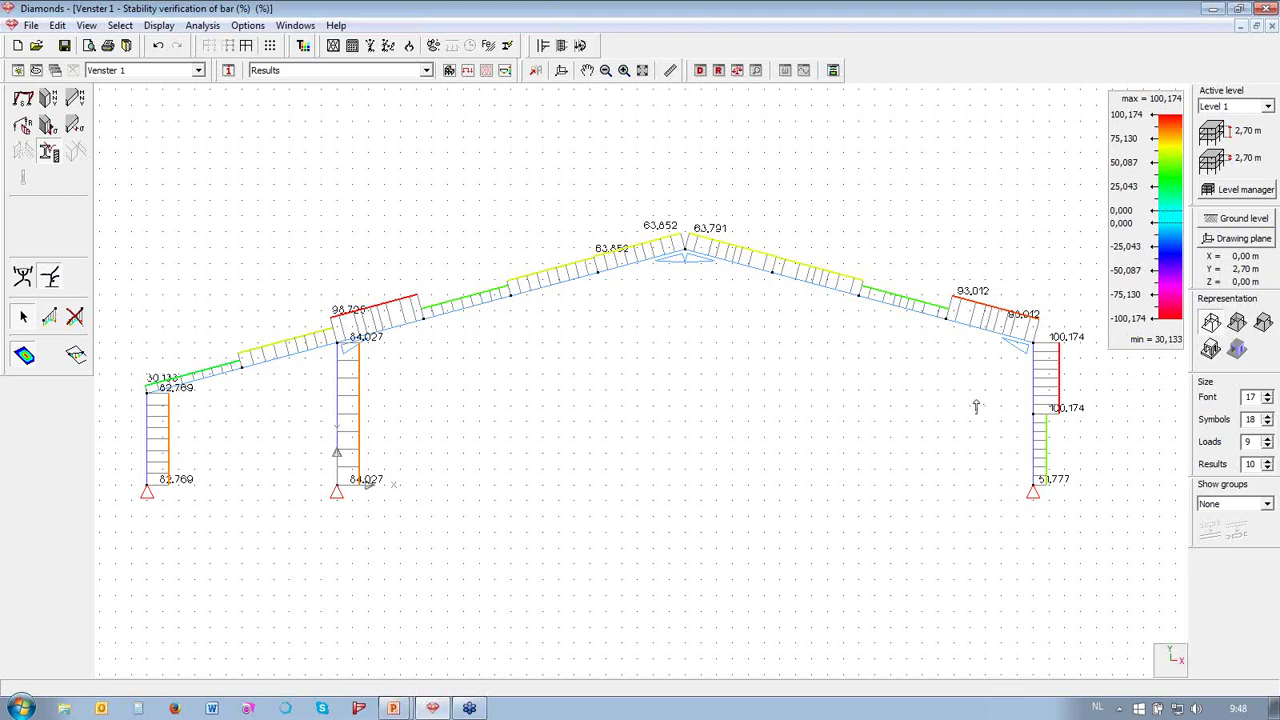
- Examine the detailed cross-section and buckling resistance checks of bar 4 in the left rafter, and close the report
double_click(535, 288)
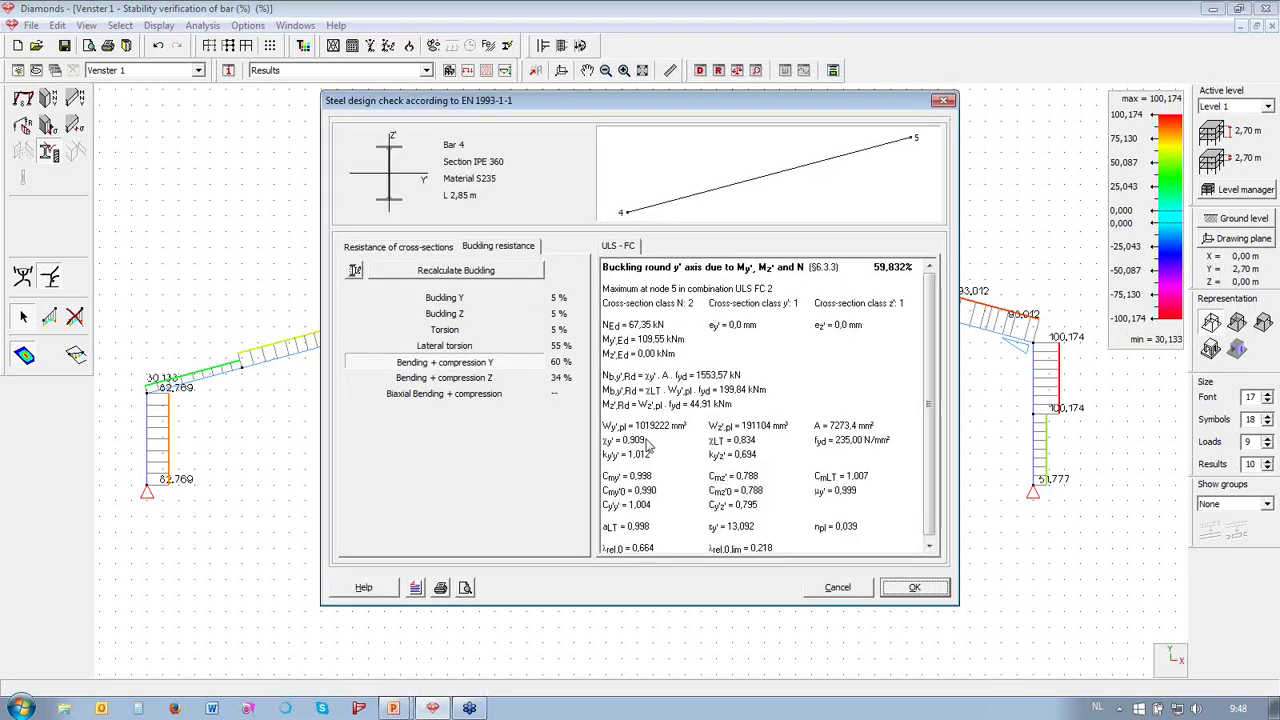
click(430, 250)
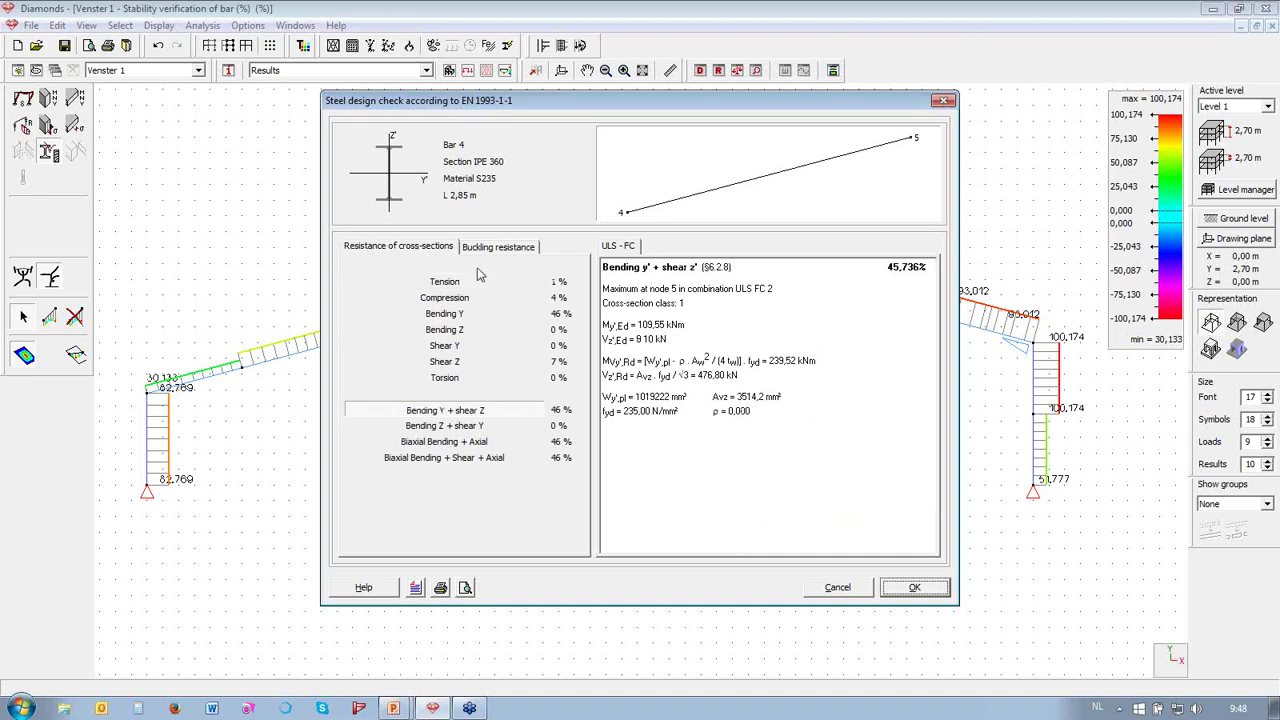
click(488, 250)
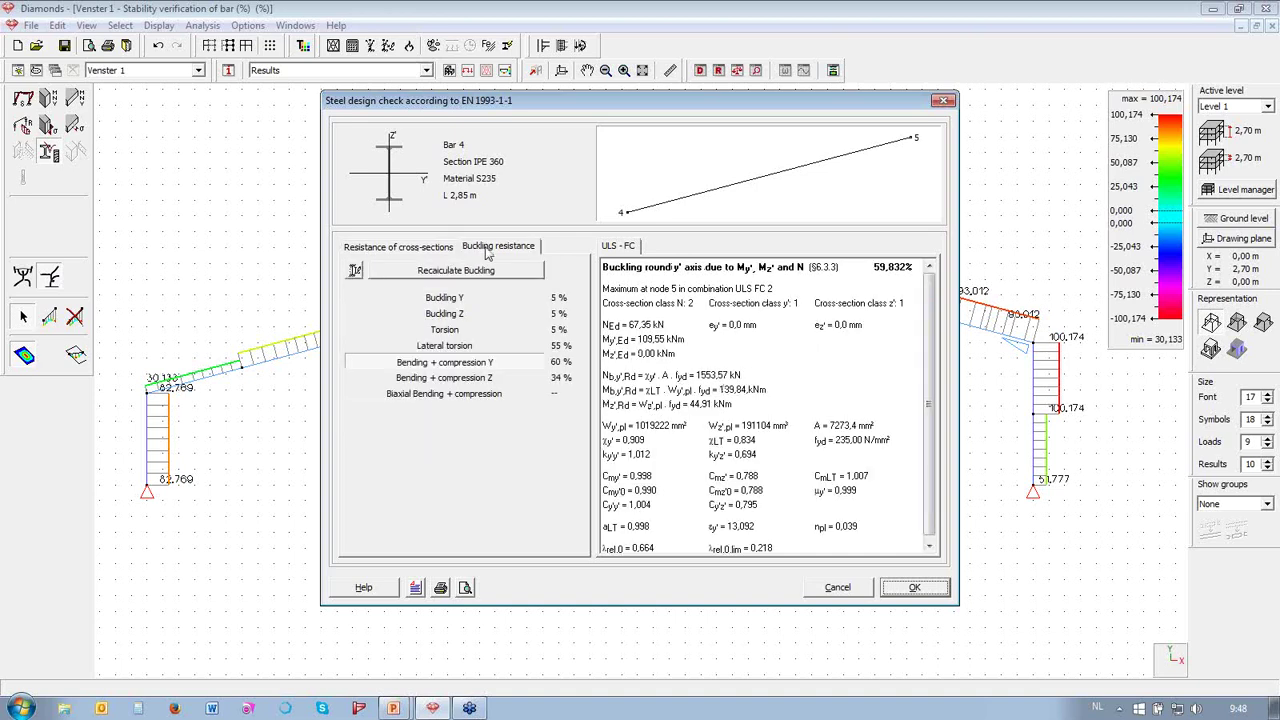
click(854, 590)
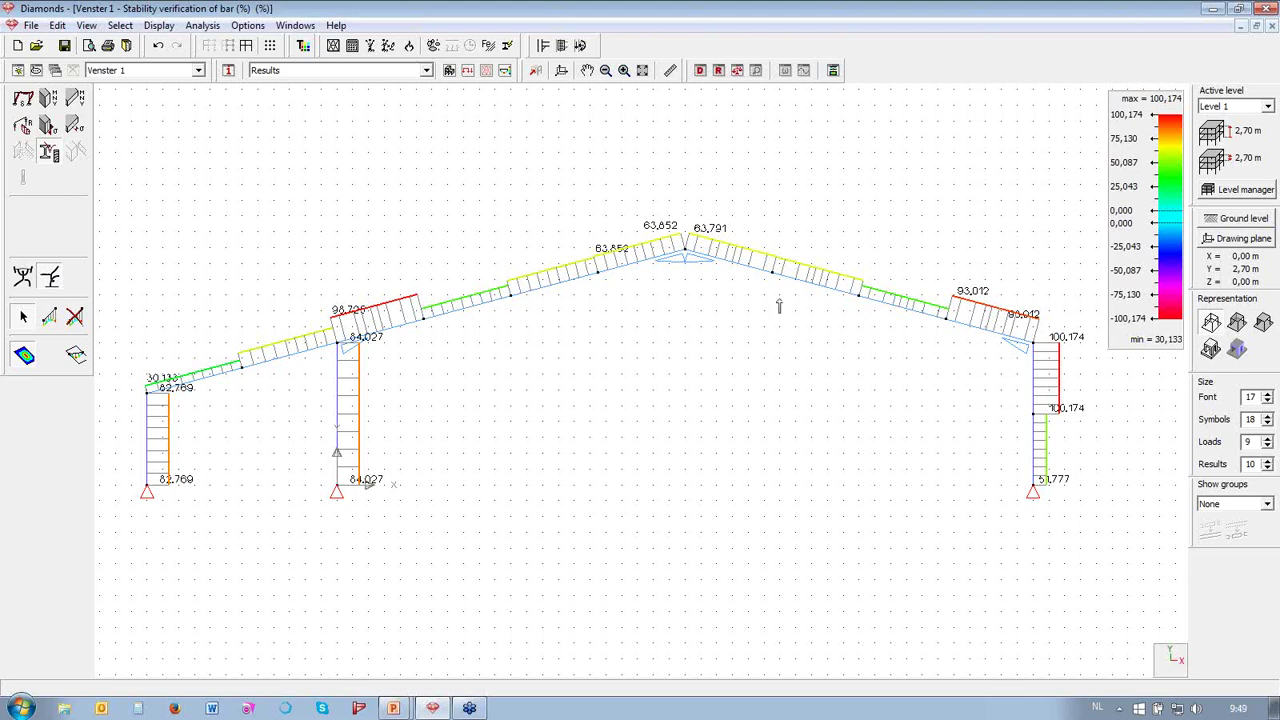
- Open connection design for the bars meeting at the ridge and right eaves, and set point 10 to a column-to-beam connection
click(743, 270)
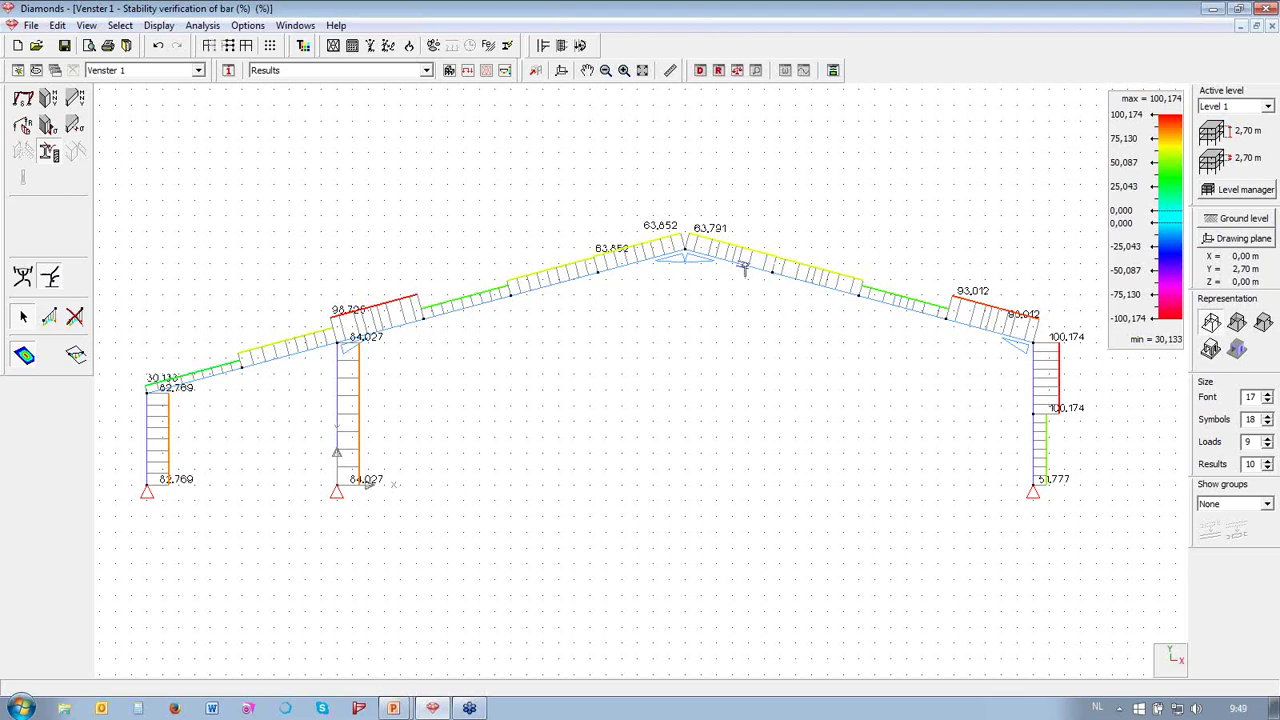
click(669, 268)
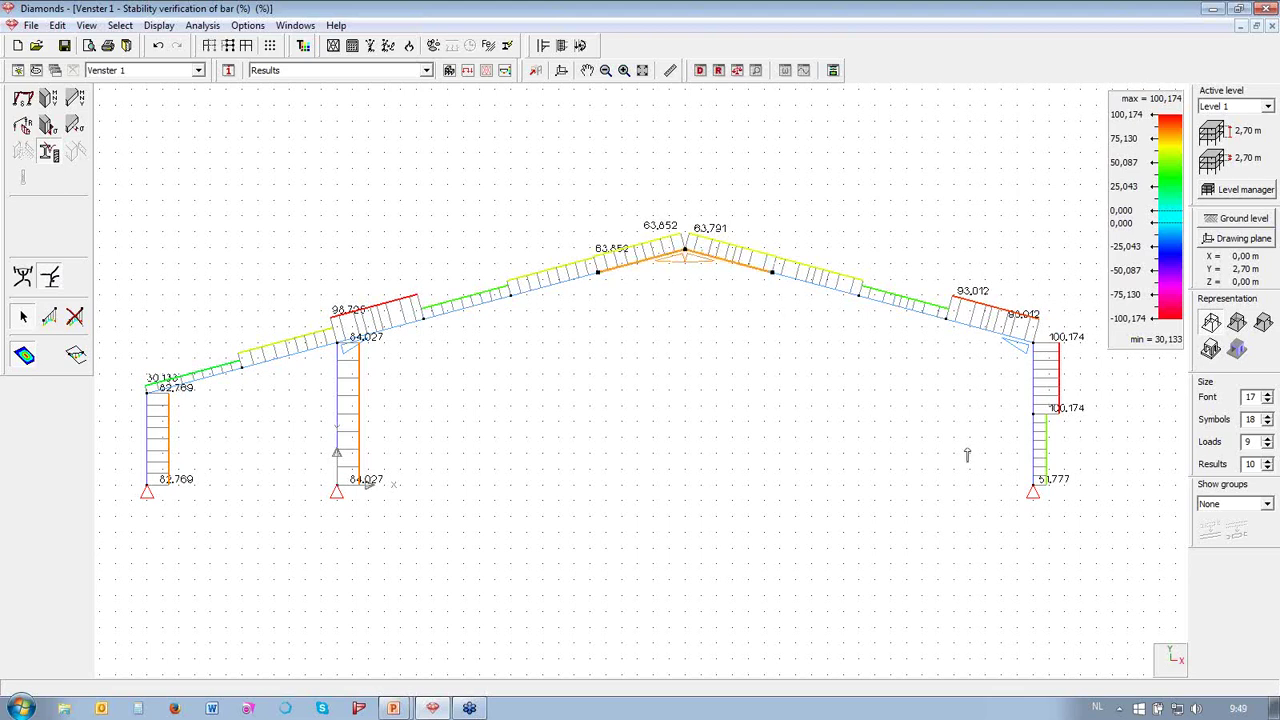
click(998, 332)
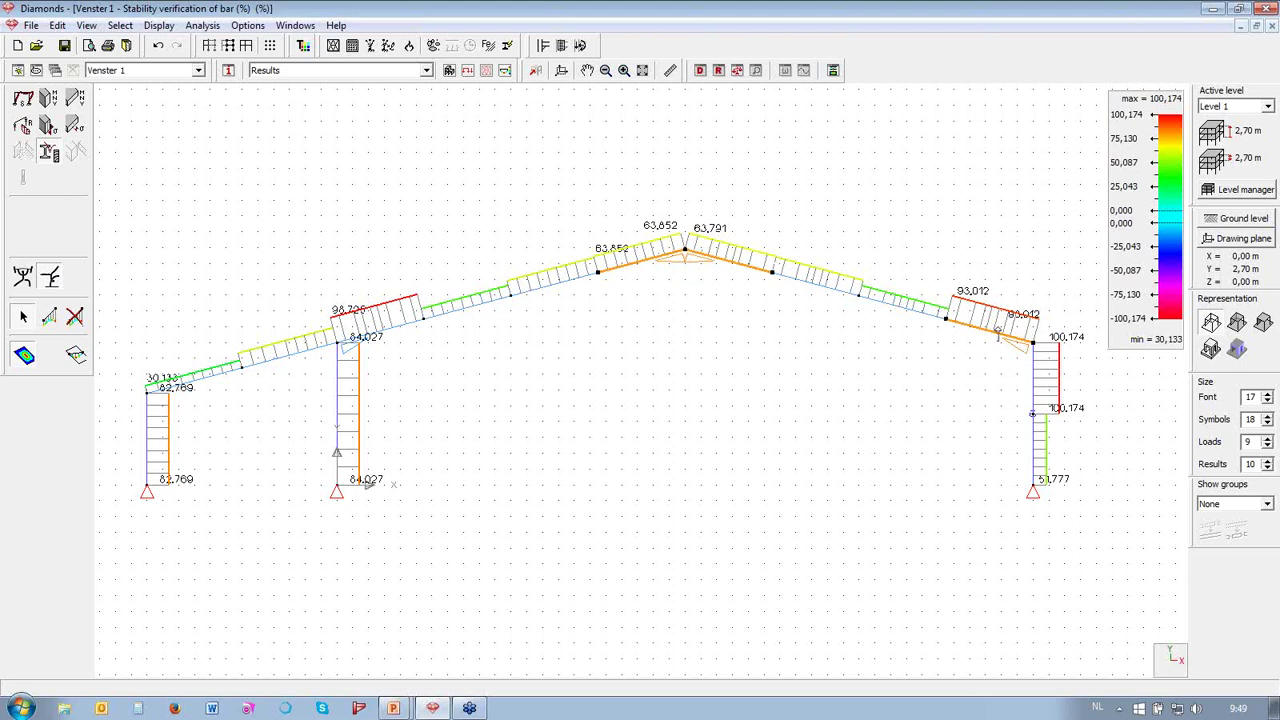
click(1030, 376)
click(545, 47)
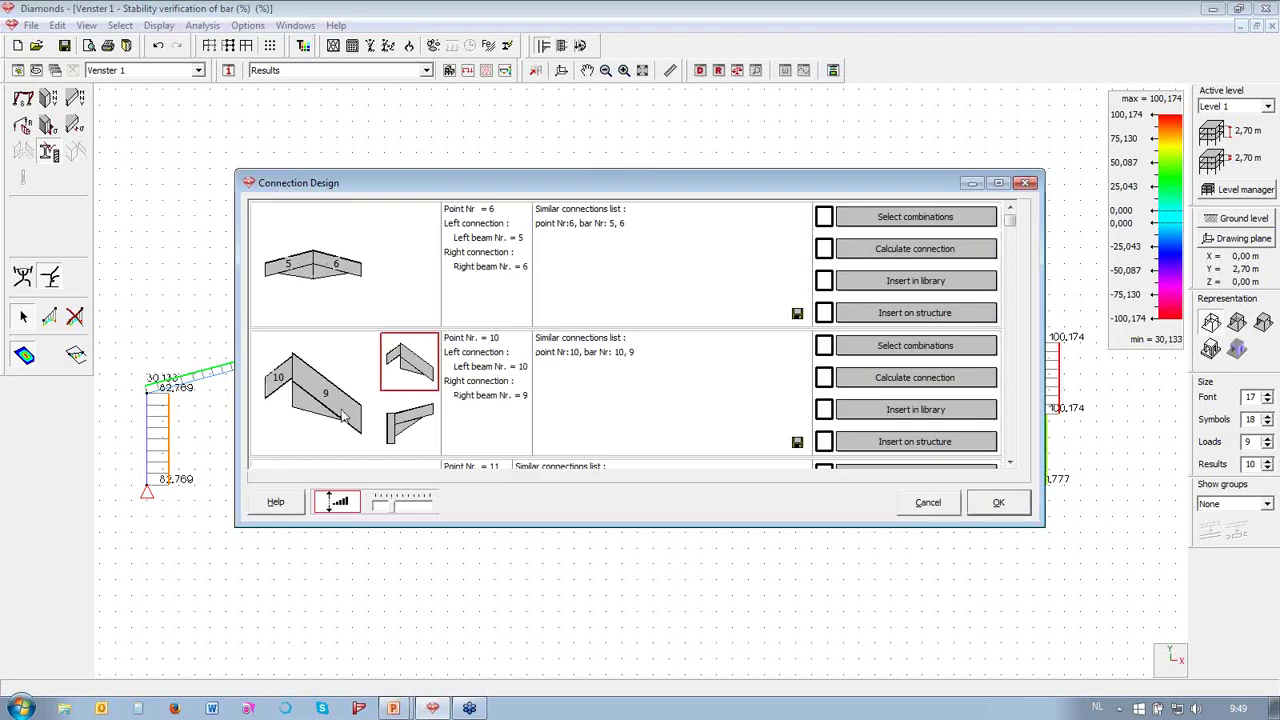
click(397, 437)
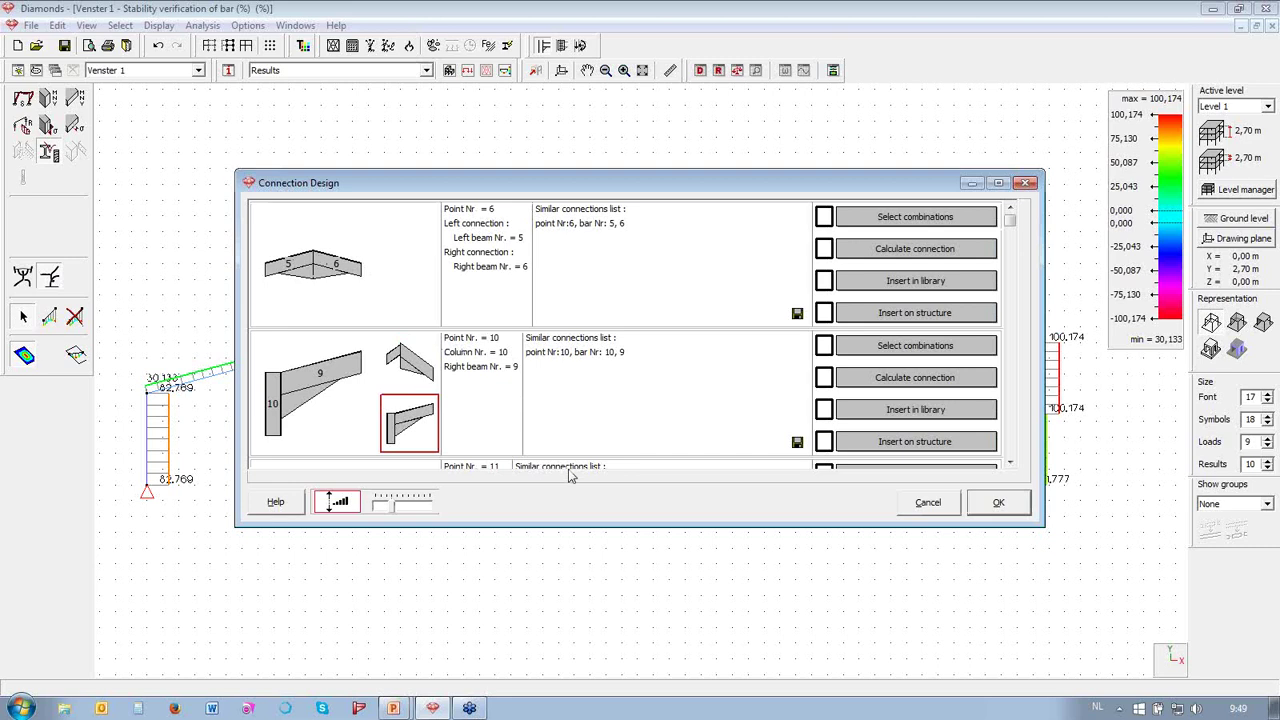
- Accept the 90 % load combination criteria for the ridge connection at point 6, and open it in PowerConnect as a connection with end plate
click(955, 228)
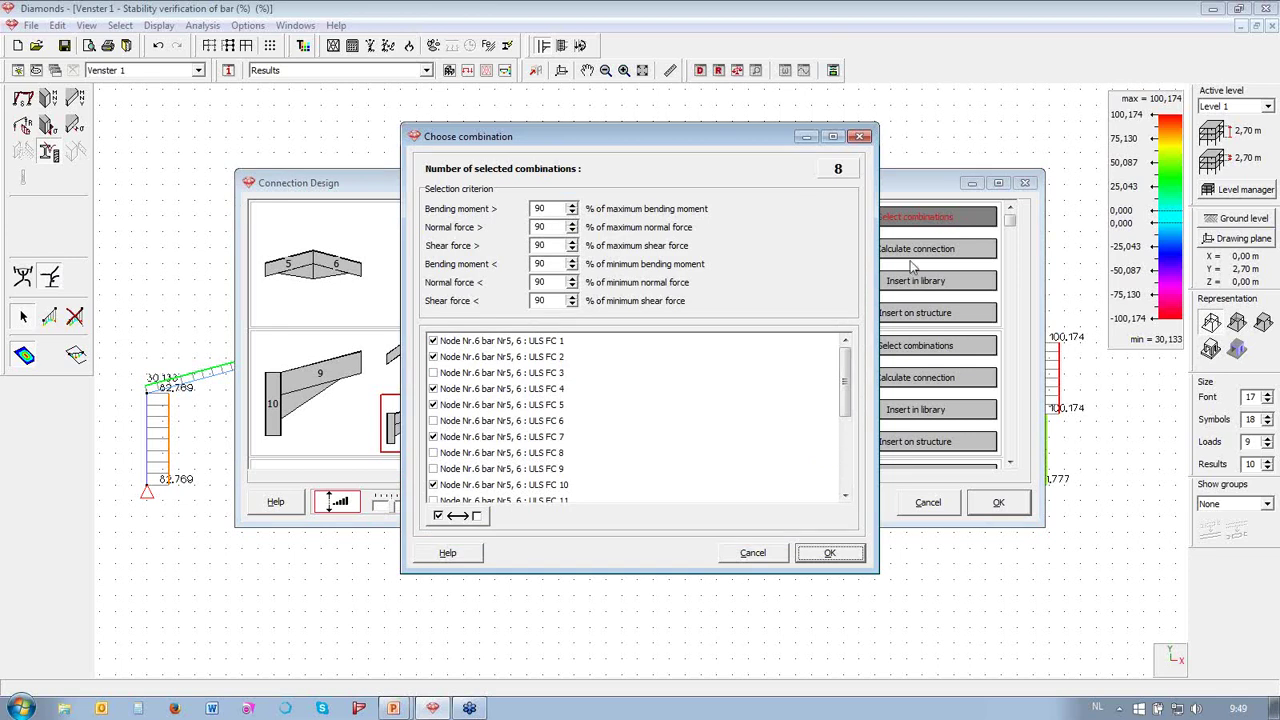
click(843, 558)
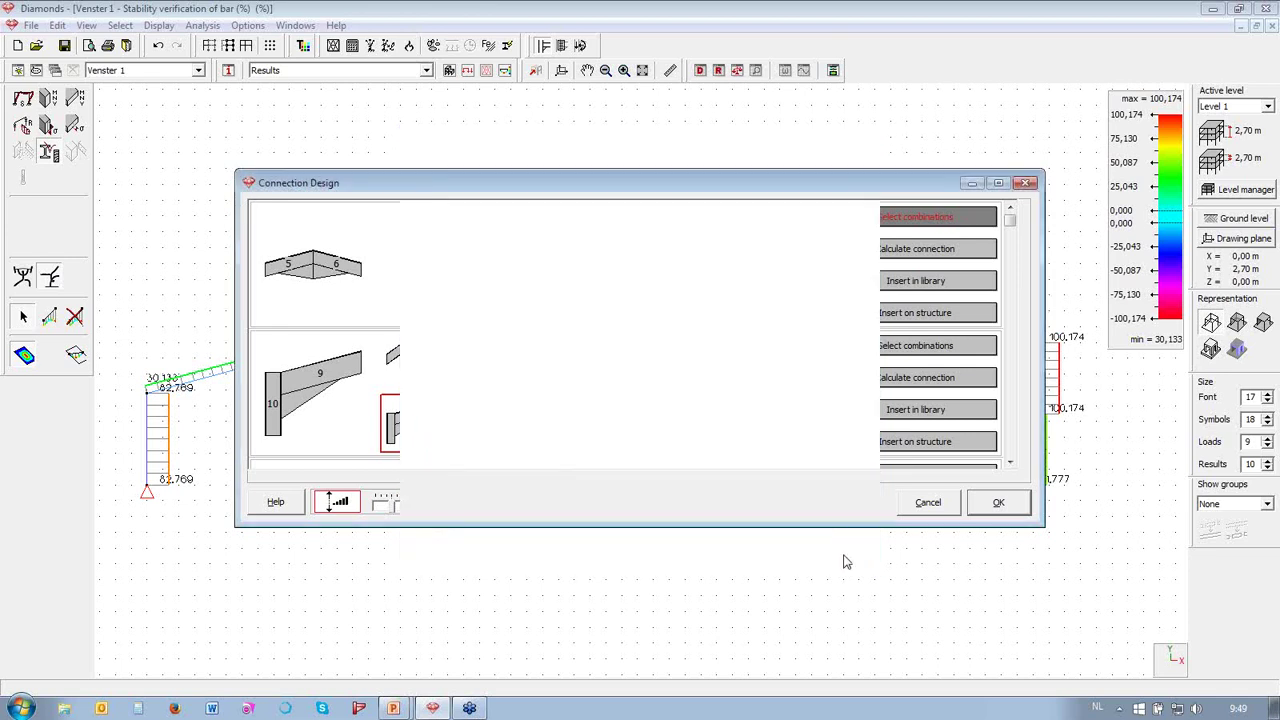
click(917, 249)
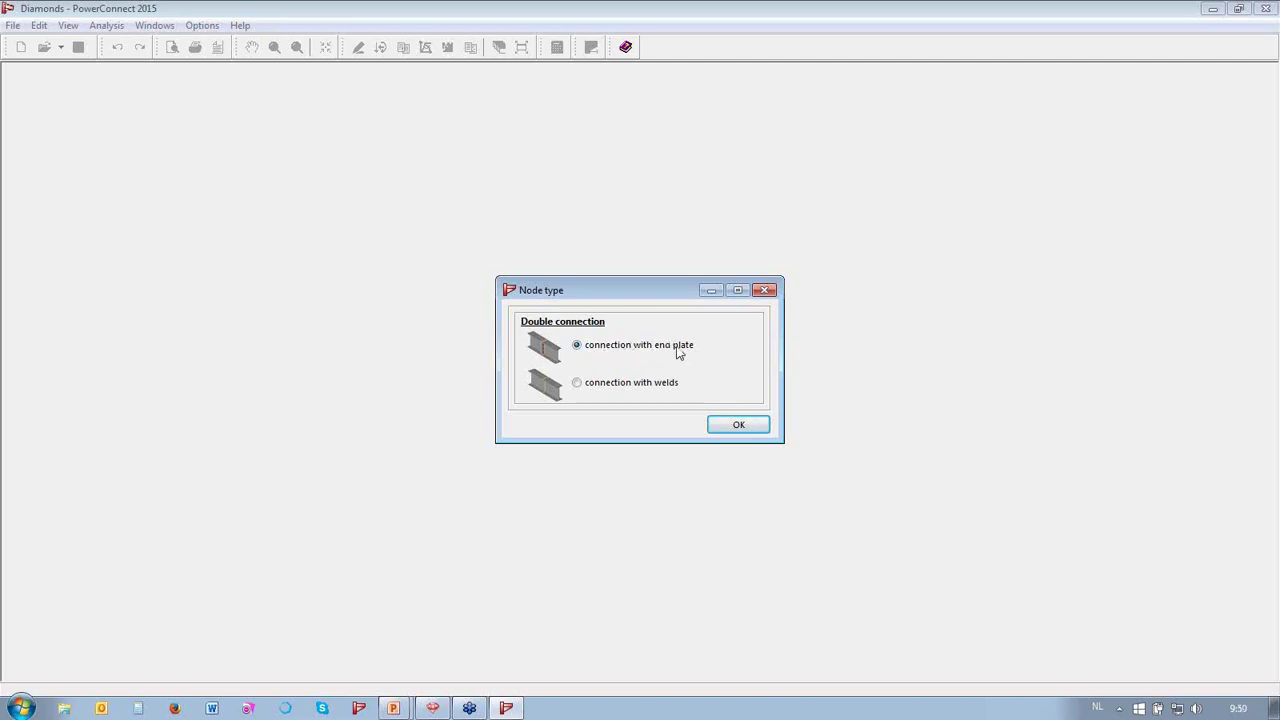
click(749, 426)
click(739, 426)
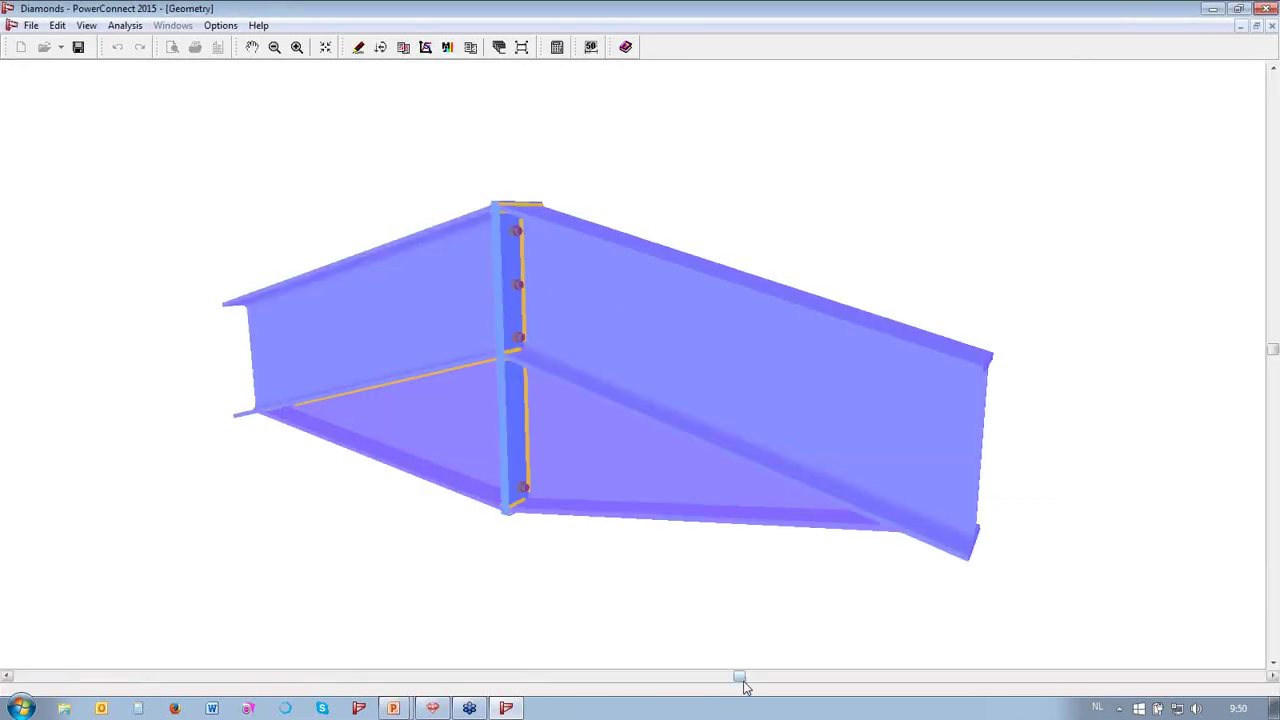
- Examine the dimensions of the ridge connection's right-hand beam and end plate without changing them
mouse_move(740, 677)
mouse_down()
mouse_move(900, 663)
mouse_move(723, 671)
mouse_move(755, 668)
mouse_up()
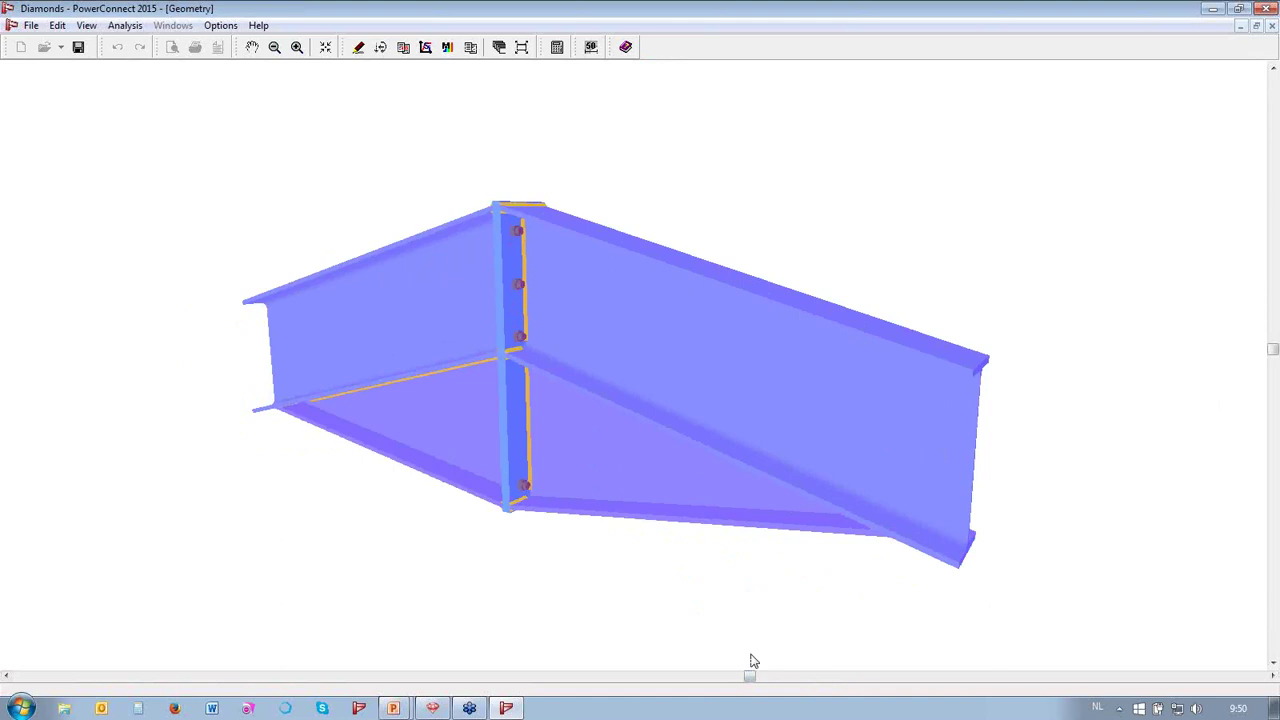
click(706, 328)
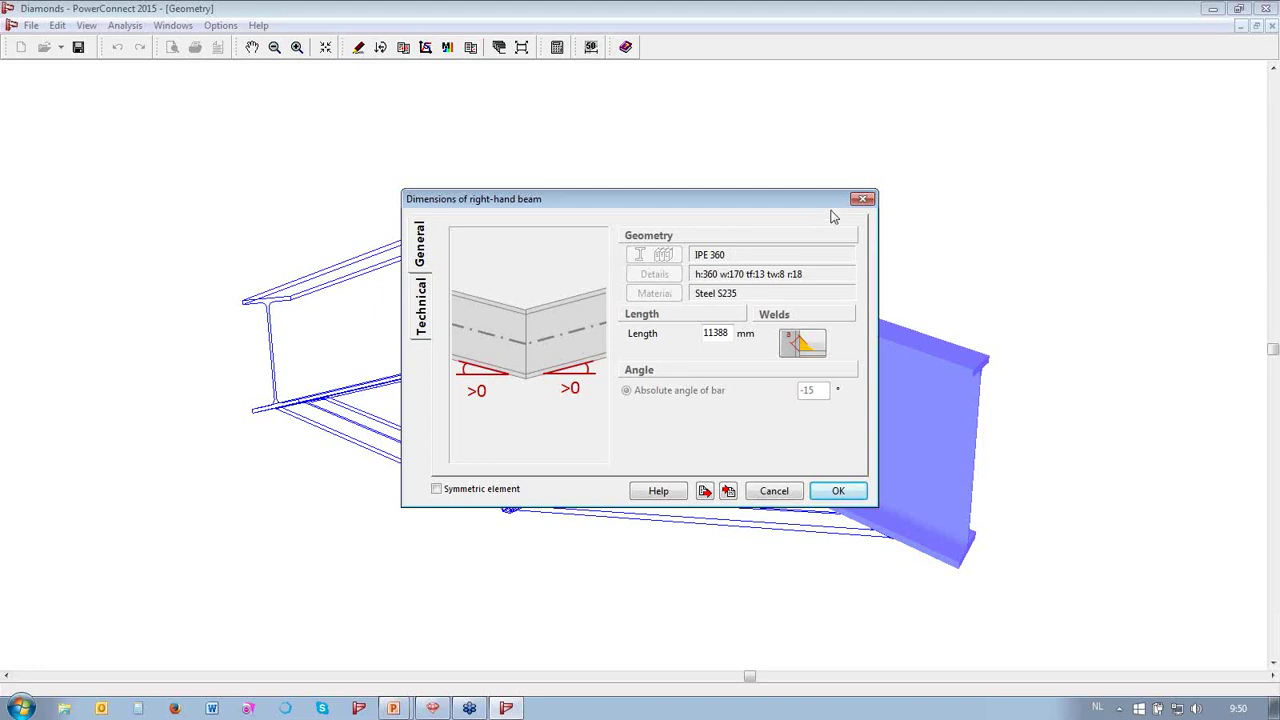
click(862, 199)
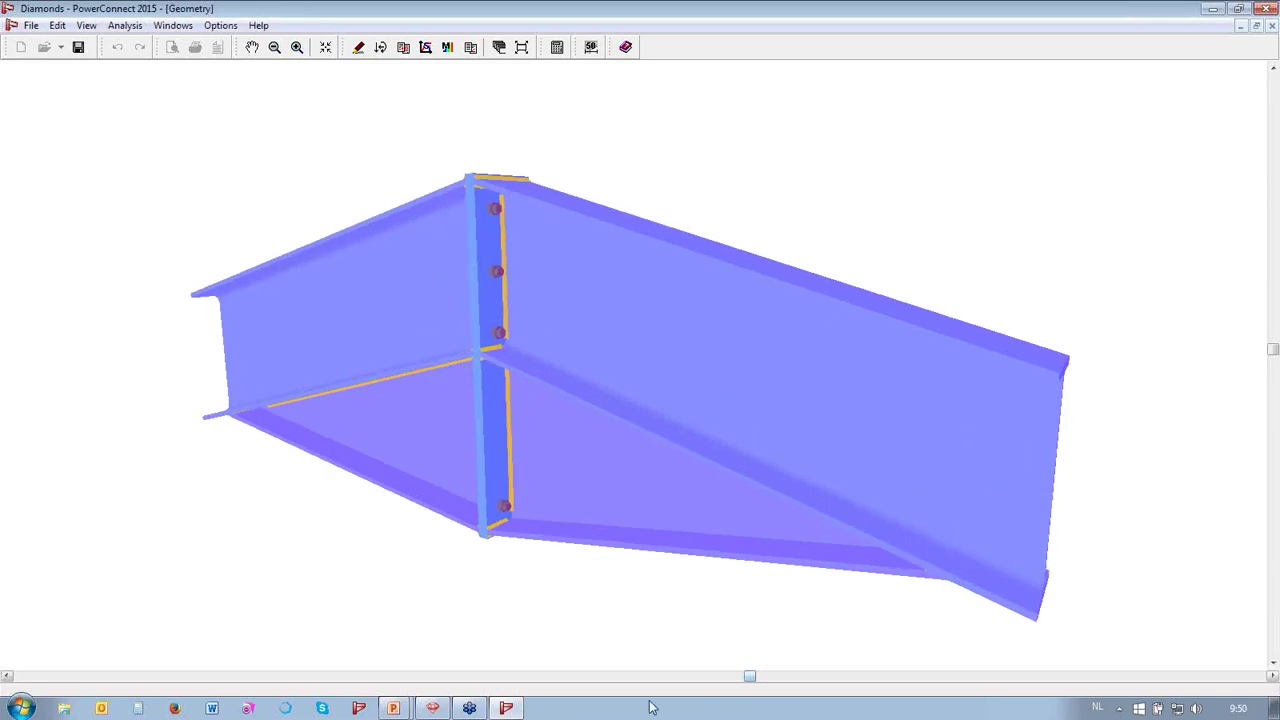
double_click(484, 440)
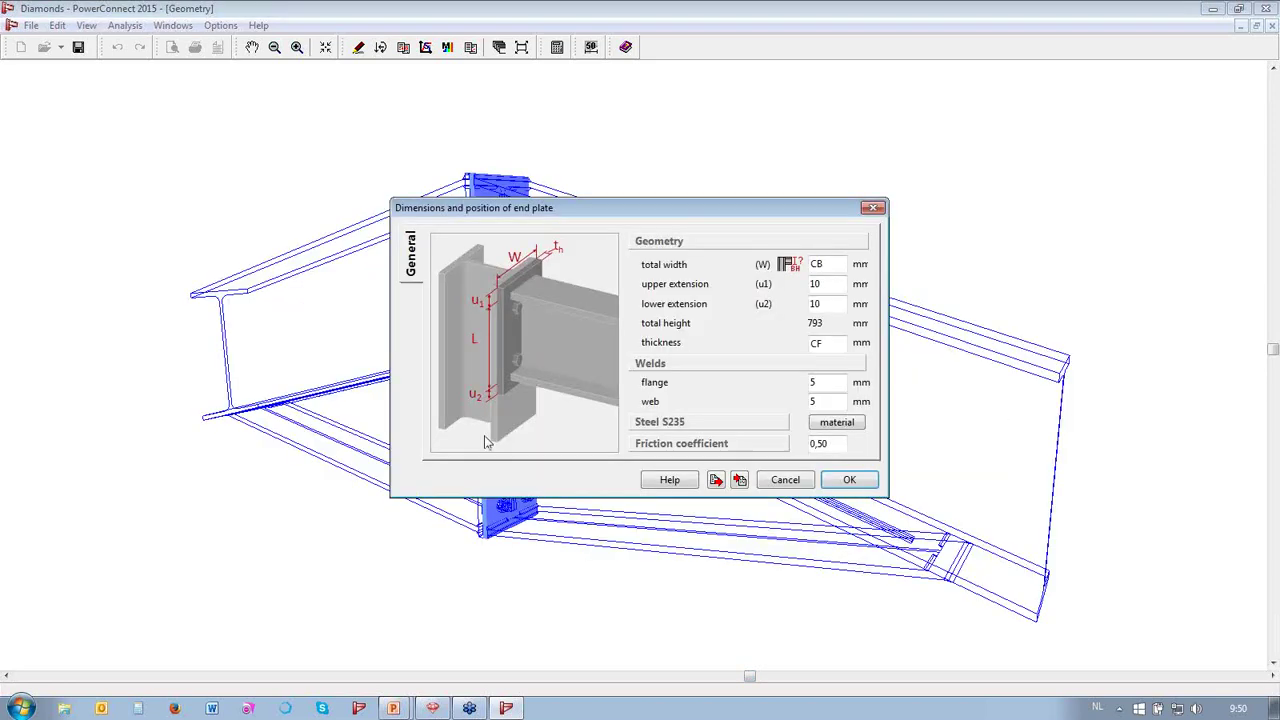
click(793, 481)
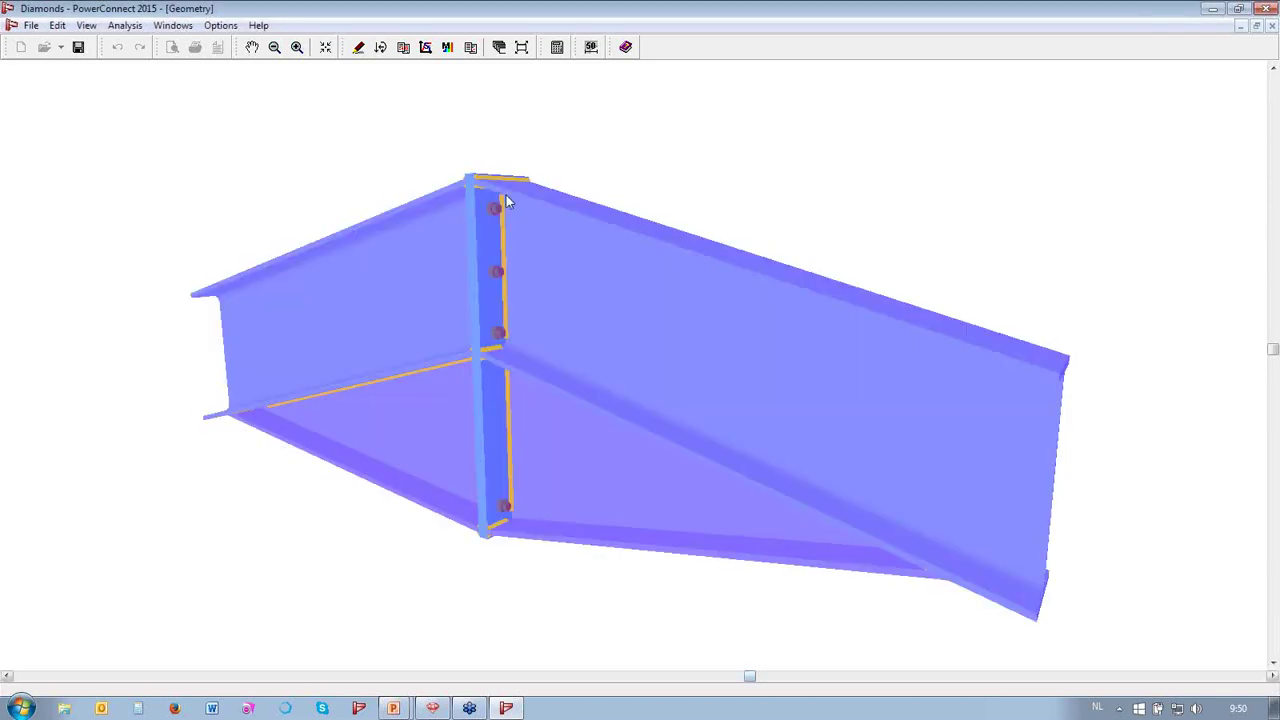
- Change the bolts of the ridge connection to M-16 from the bolt library, keeping class 8.8, and accept the bolt rows
double_click(494, 214)
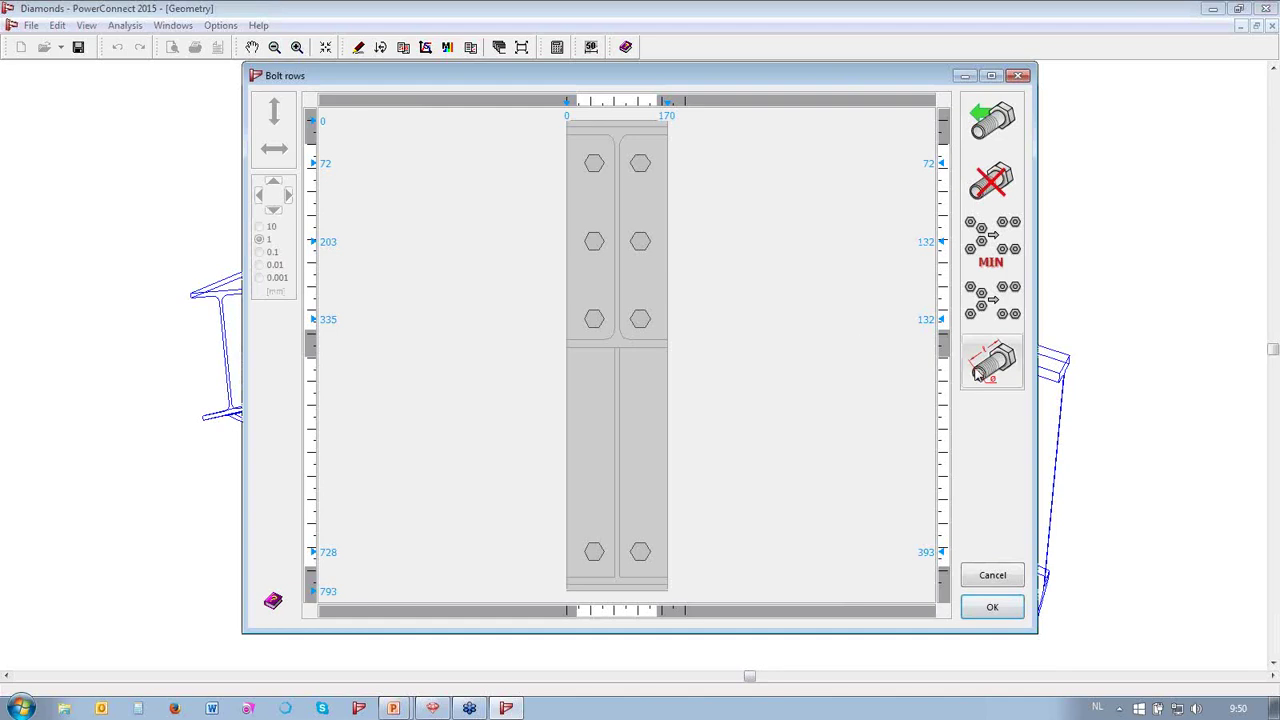
click(992, 362)
click(578, 443)
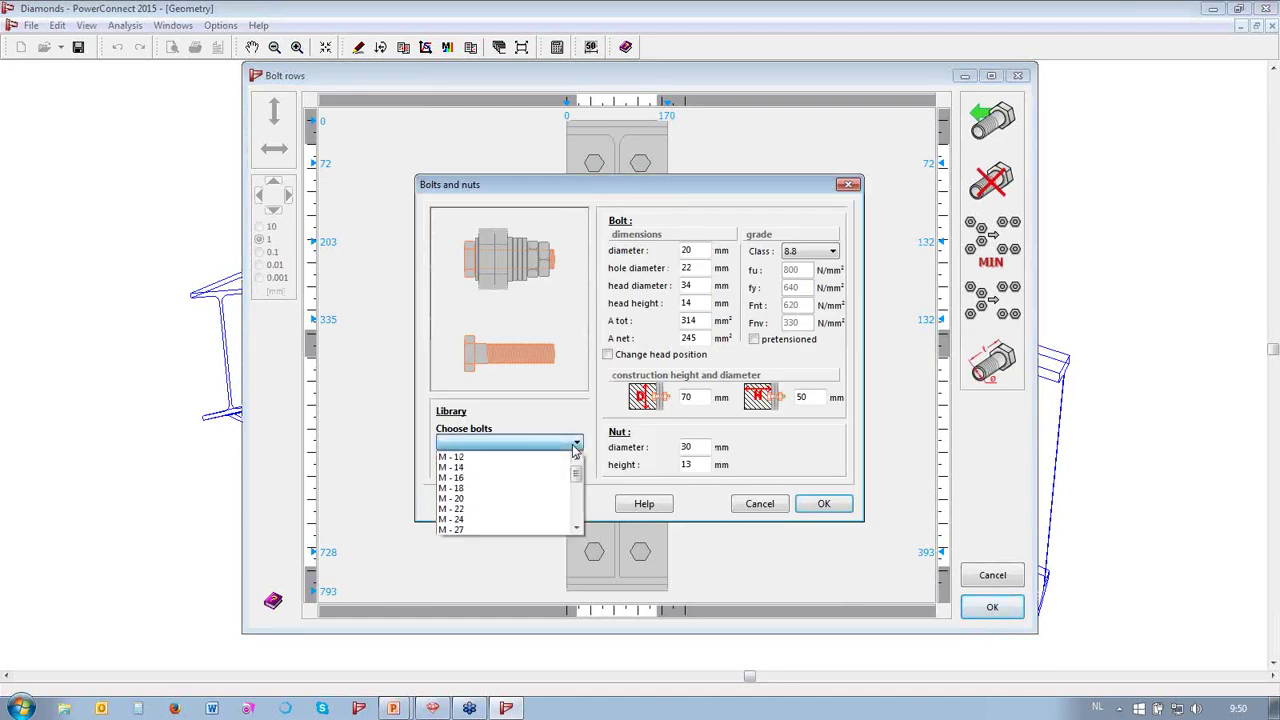
click(504, 487)
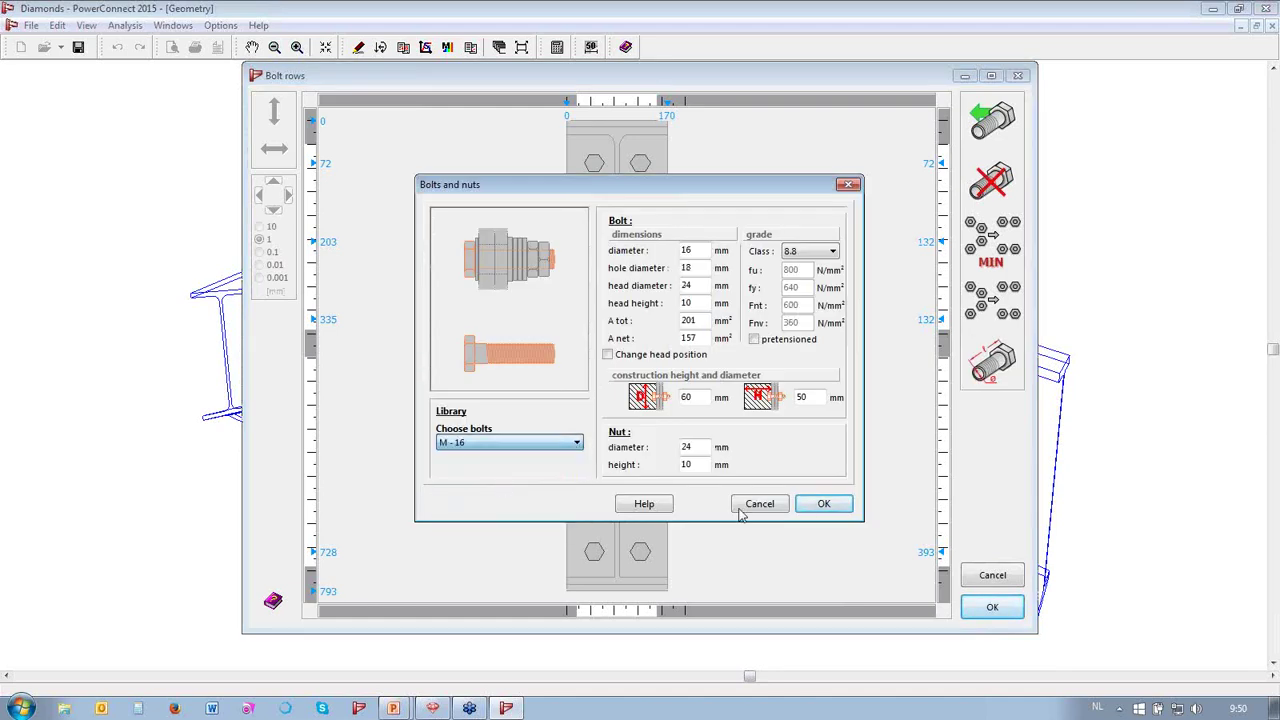
click(813, 508)
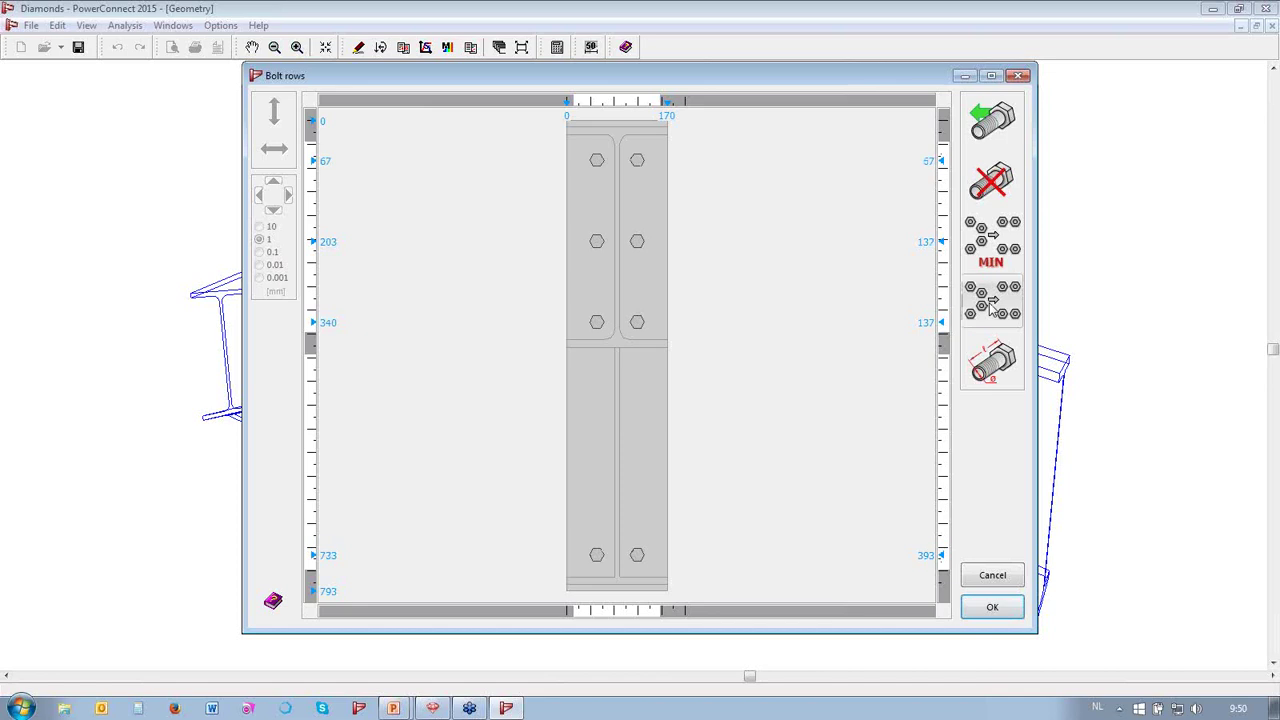
click(975, 608)
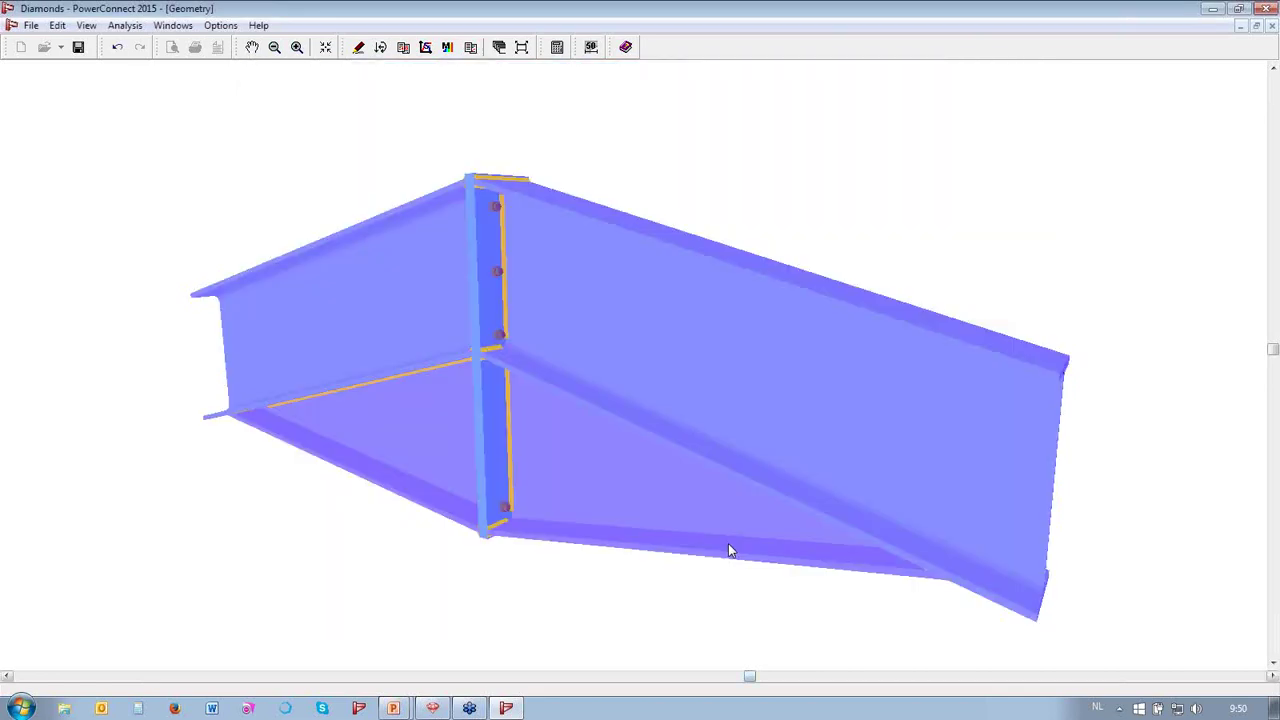
- Calculate the ridge connection and examine its moment, normal force, shear and stiffness results and its rigidity graph
click(557, 50)
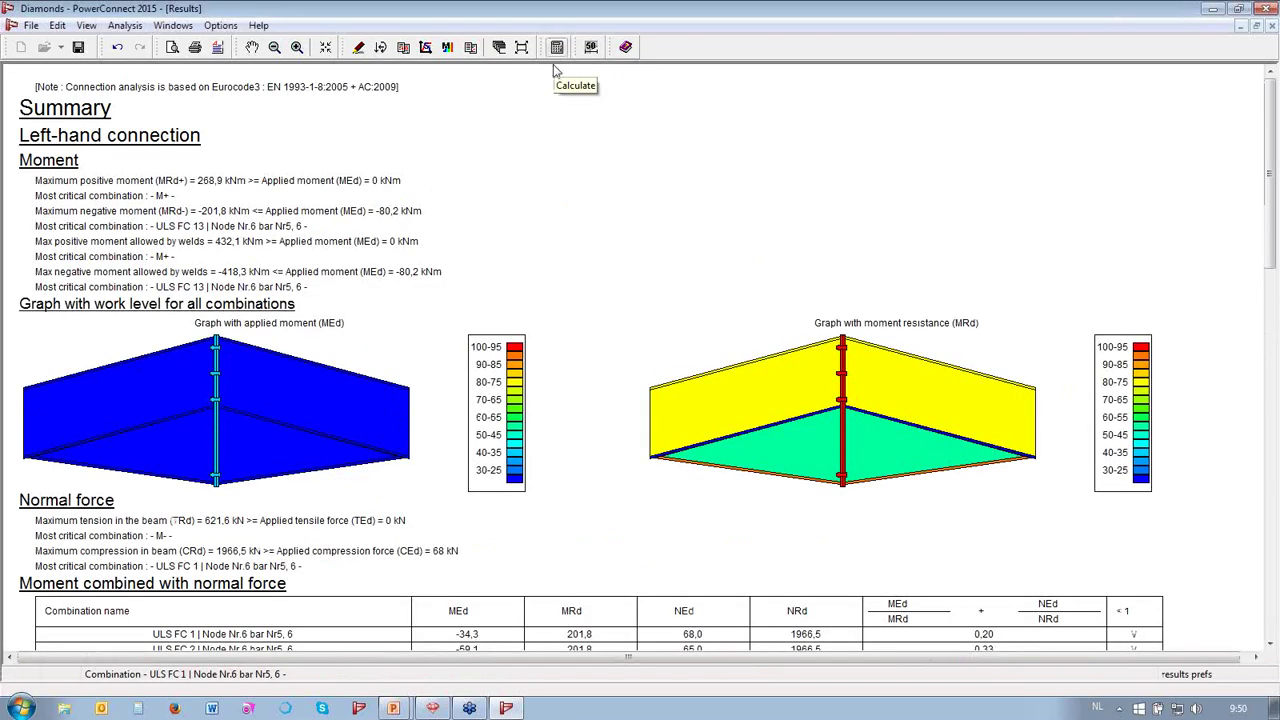
scroll(548, 270, down, 1)
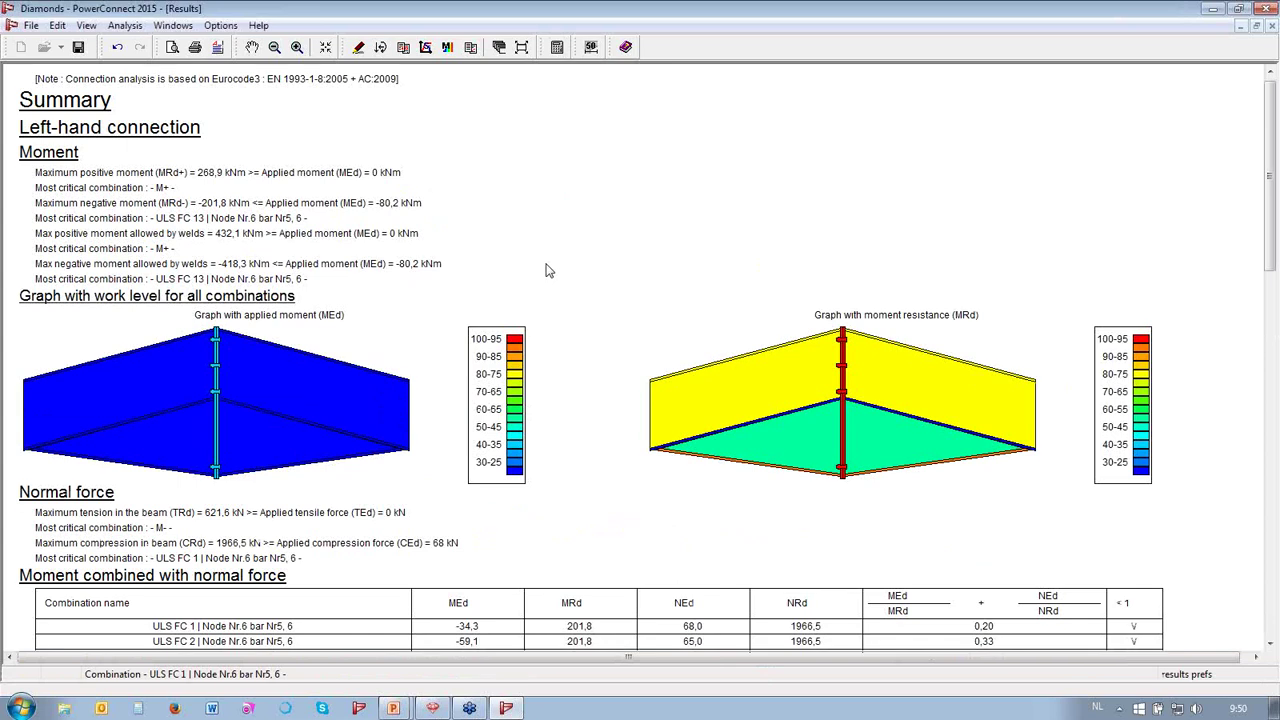
scroll(548, 270, down, 2)
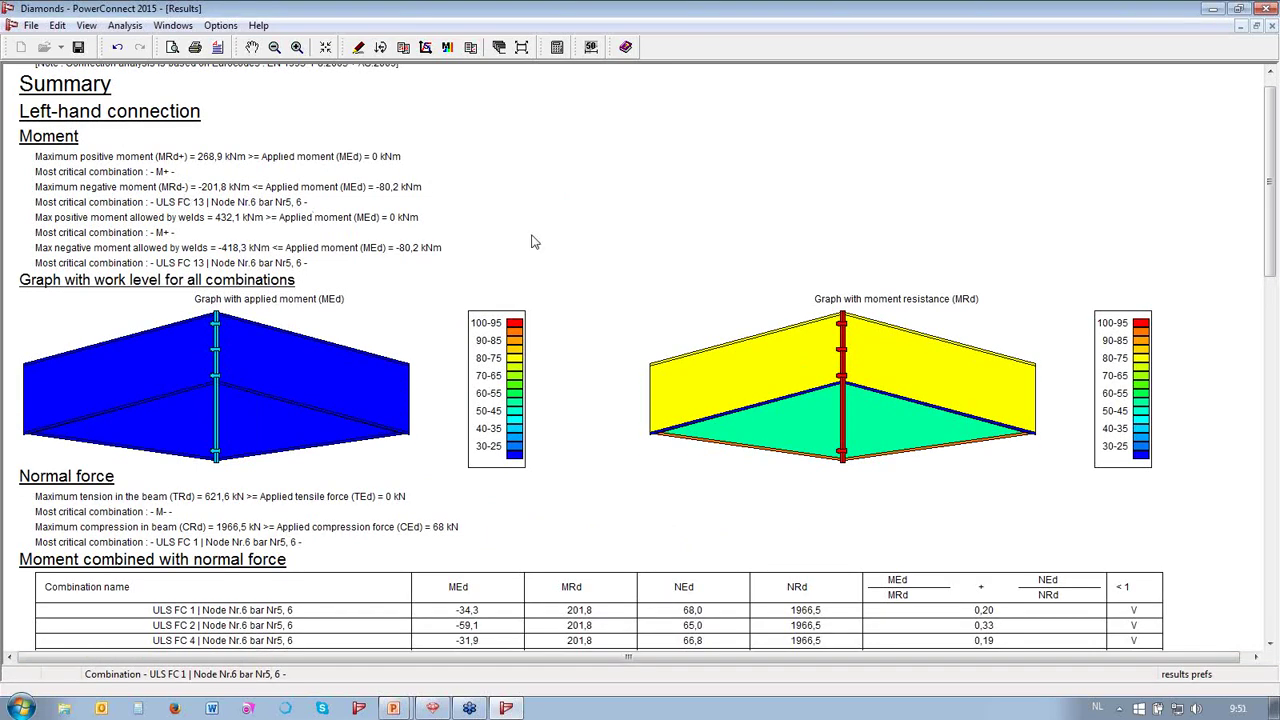
scroll(533, 242, down, 7)
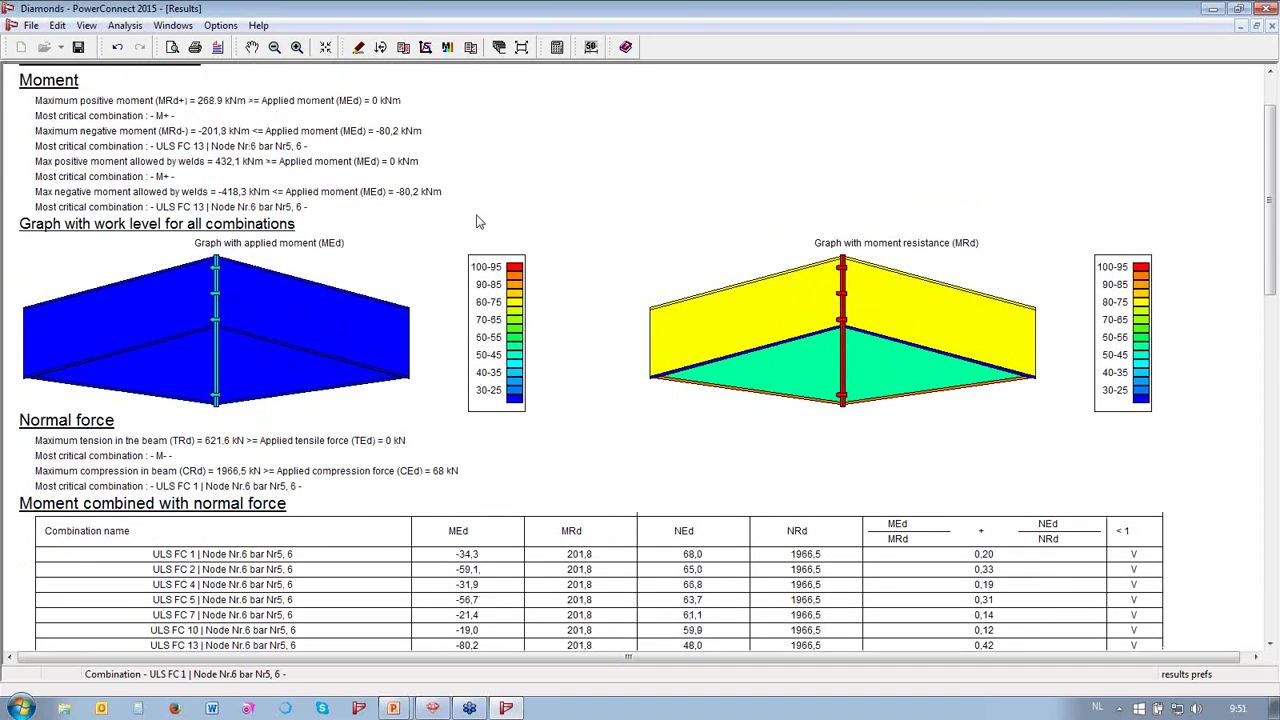
scroll(481, 222, down, 6)
scroll(207, 485, down, 2)
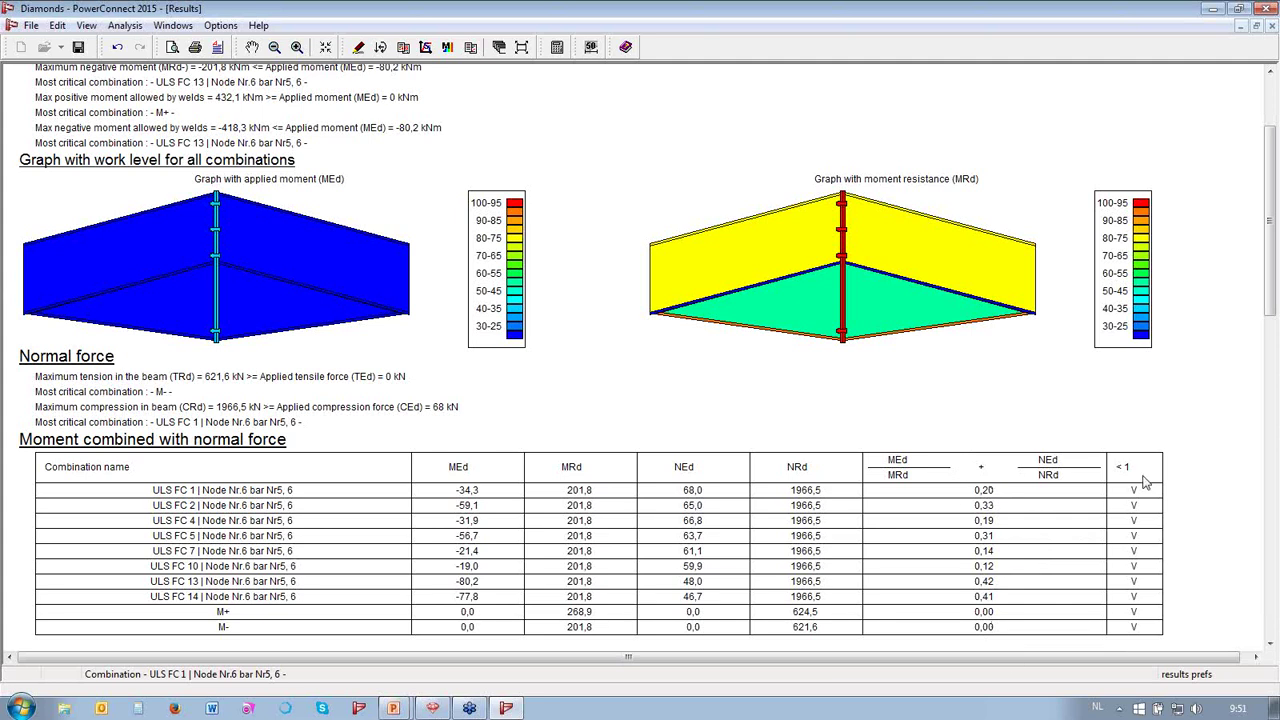
scroll(1078, 550, down, 1)
scroll(1078, 550, down, 5)
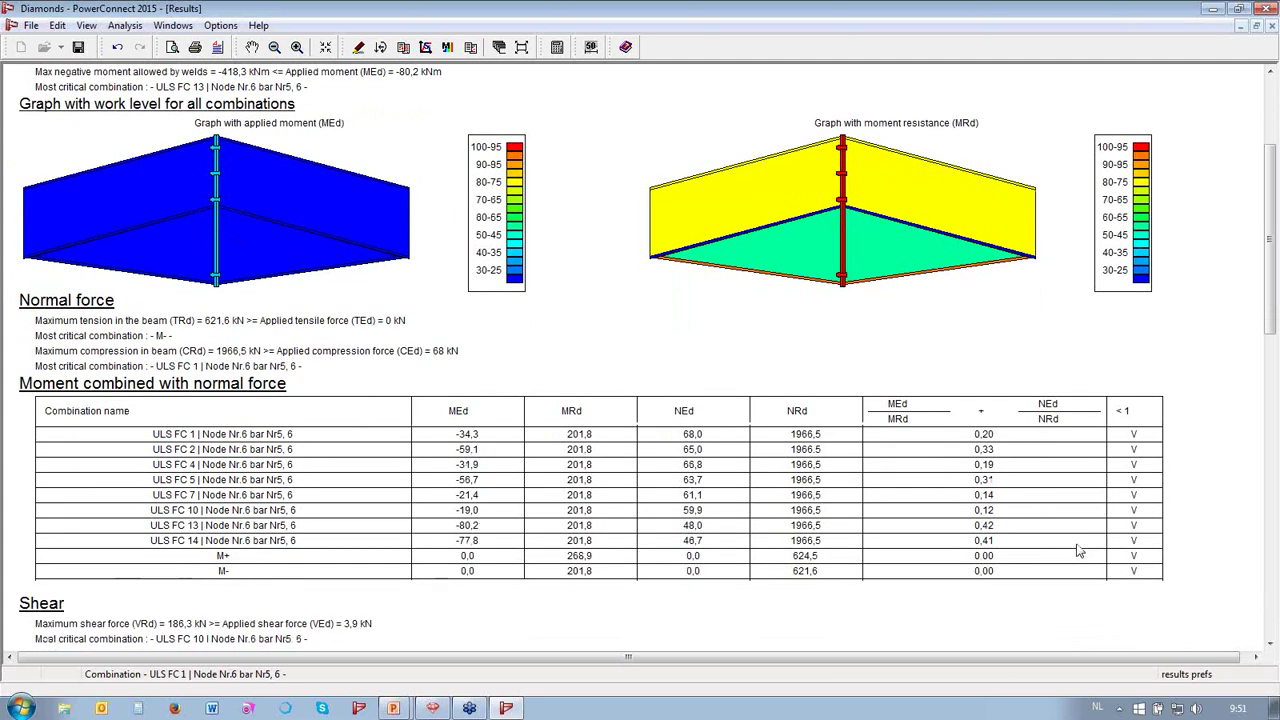
scroll(1078, 550, down, 2)
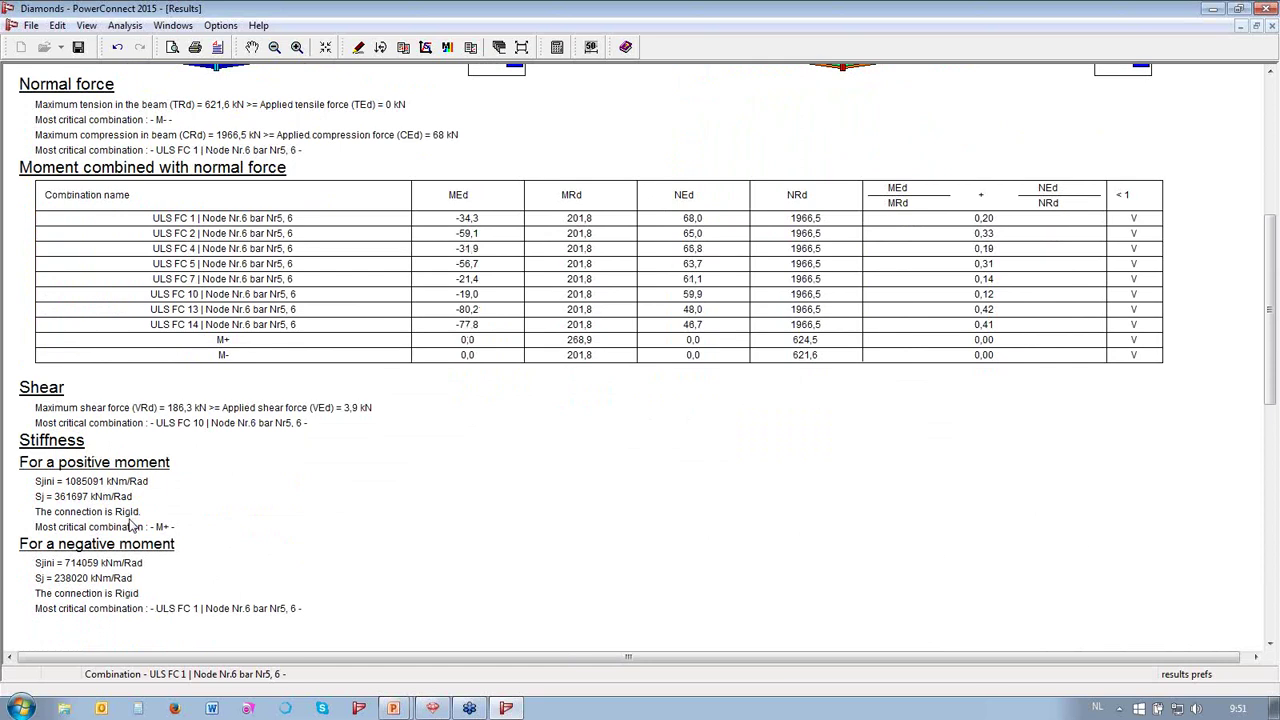
scroll(340, 530, down, 3)
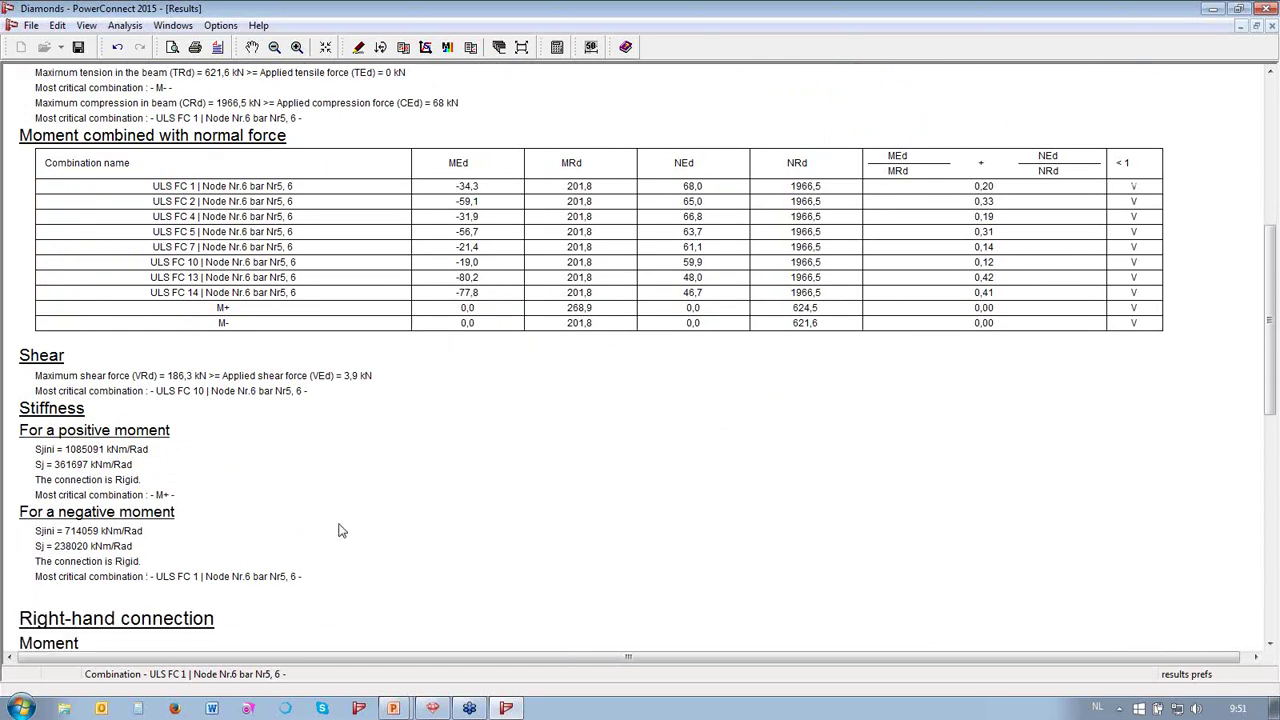
scroll(340, 530, up, 6)
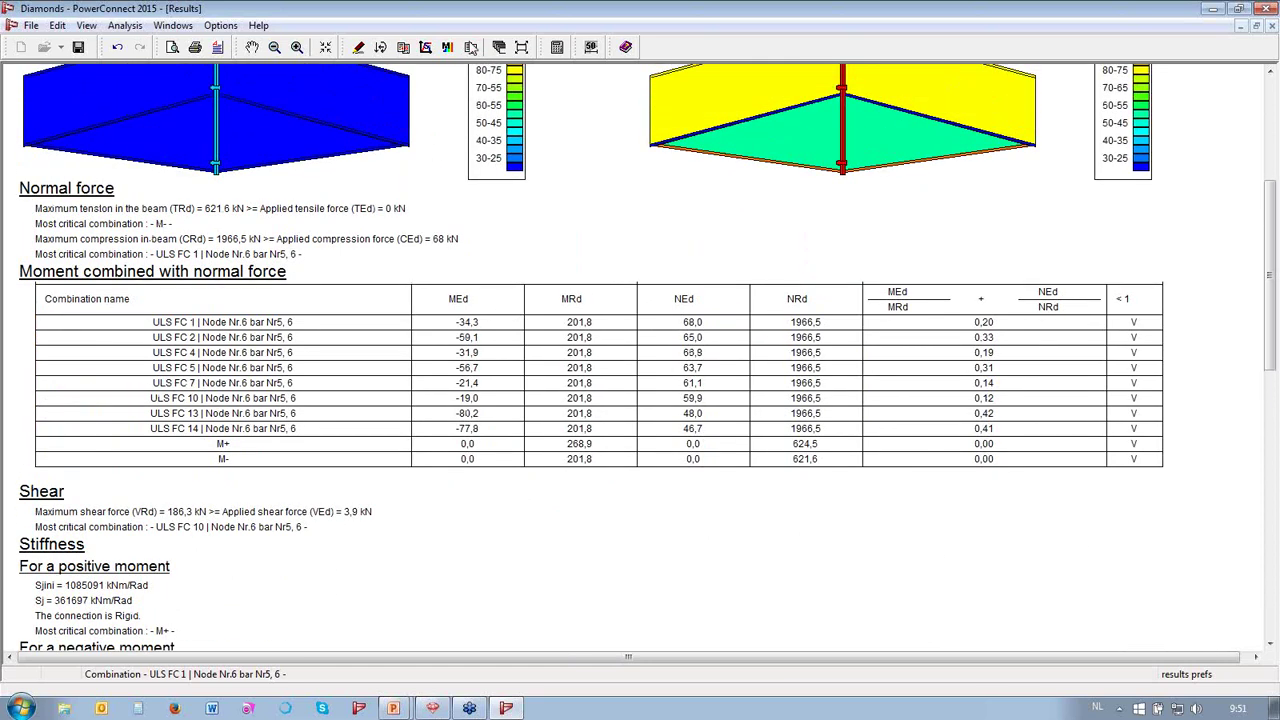
click(426, 47)
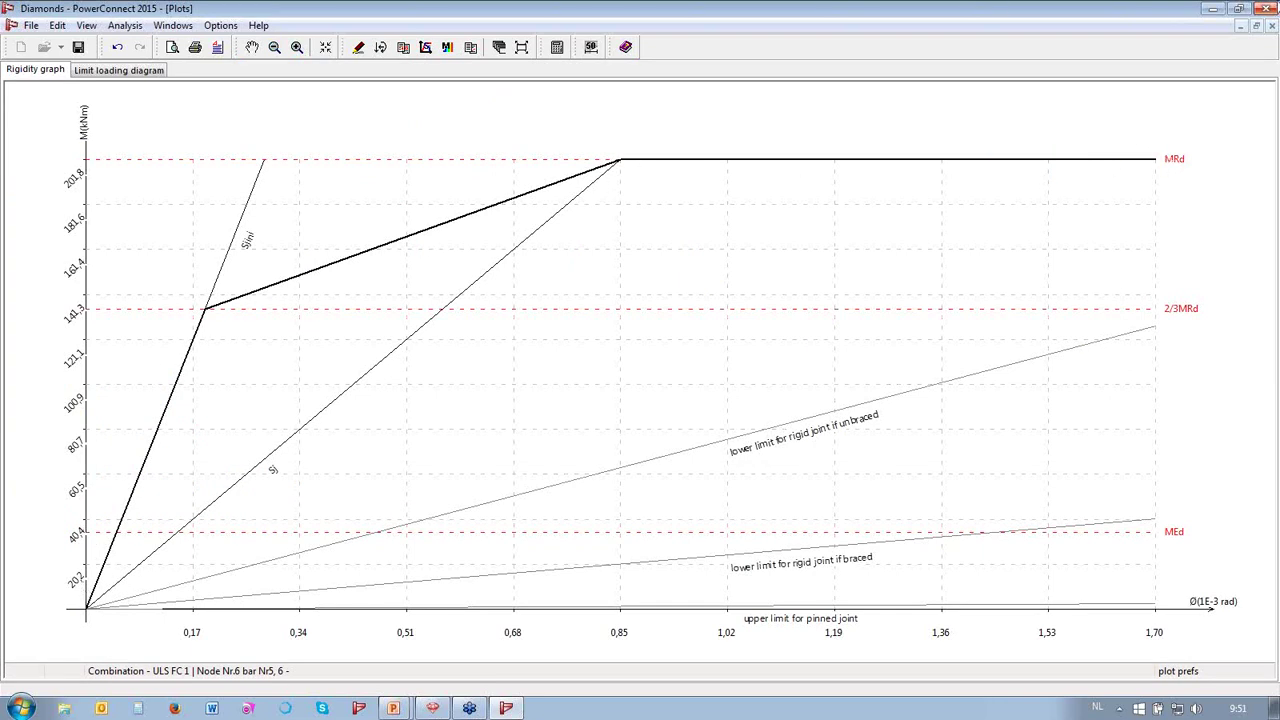
- Return to Diamonds, store the ridge connection in the library as "Top splice", and insert it on the structure
click(1268, 8)
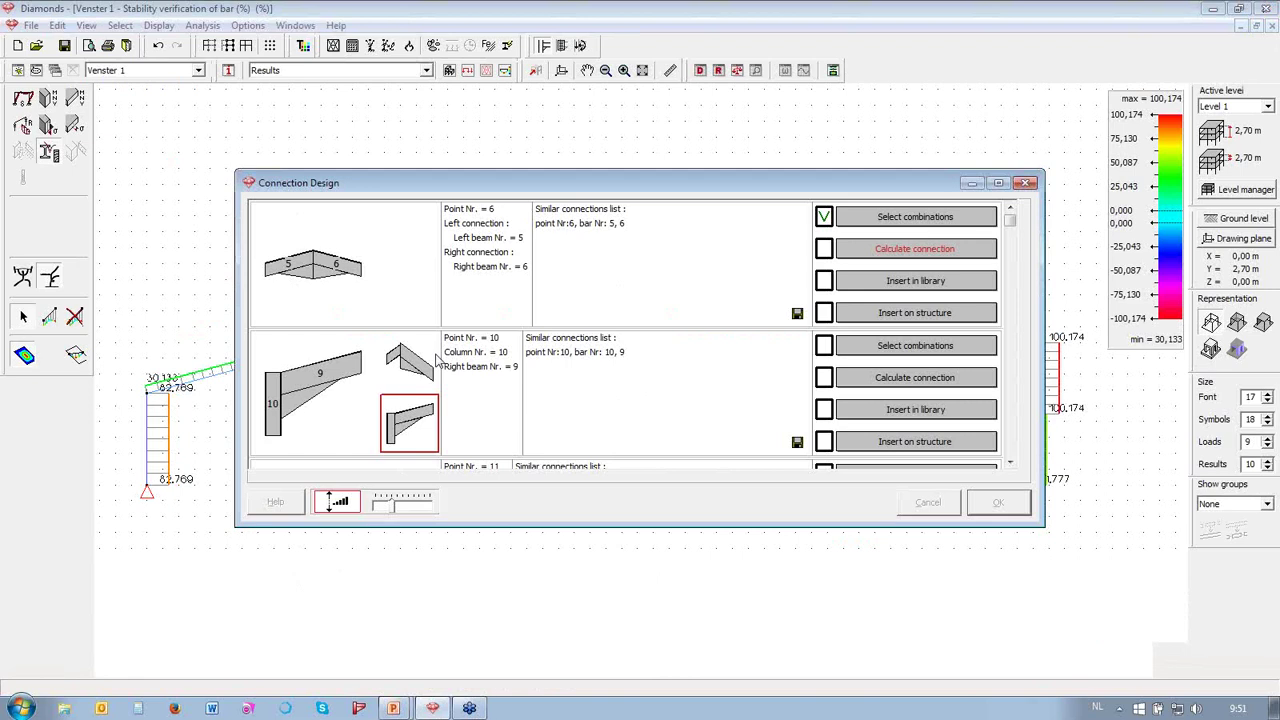
click(928, 284)
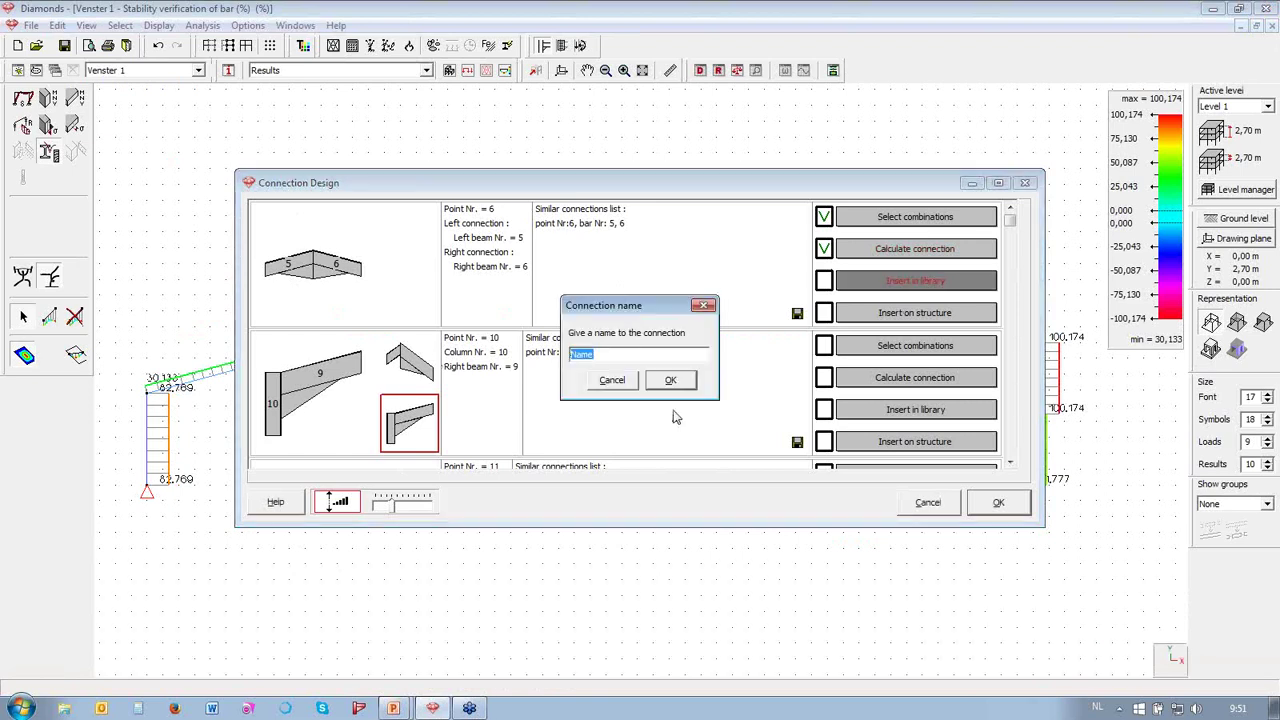
text(Top splice)
click(671, 381)
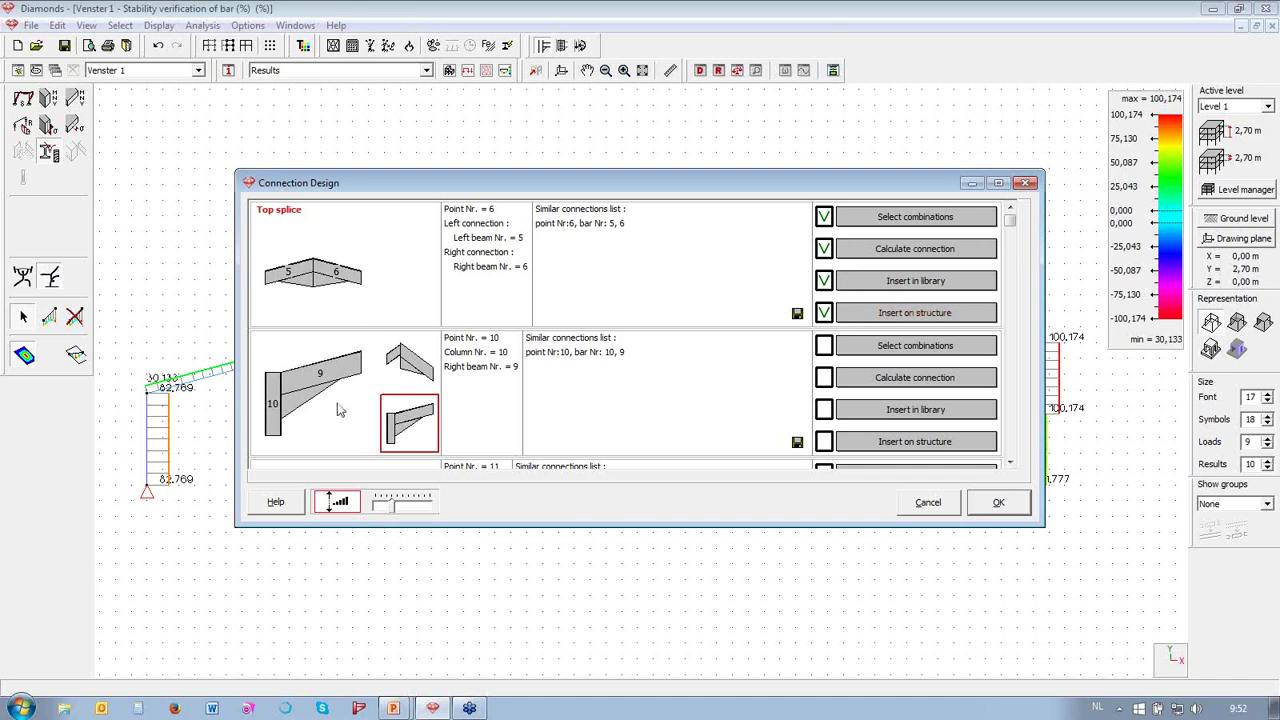
- Accept the load combinations for the column-to-beam connection at point 10, and open it in PowerConnect
click(928, 348)
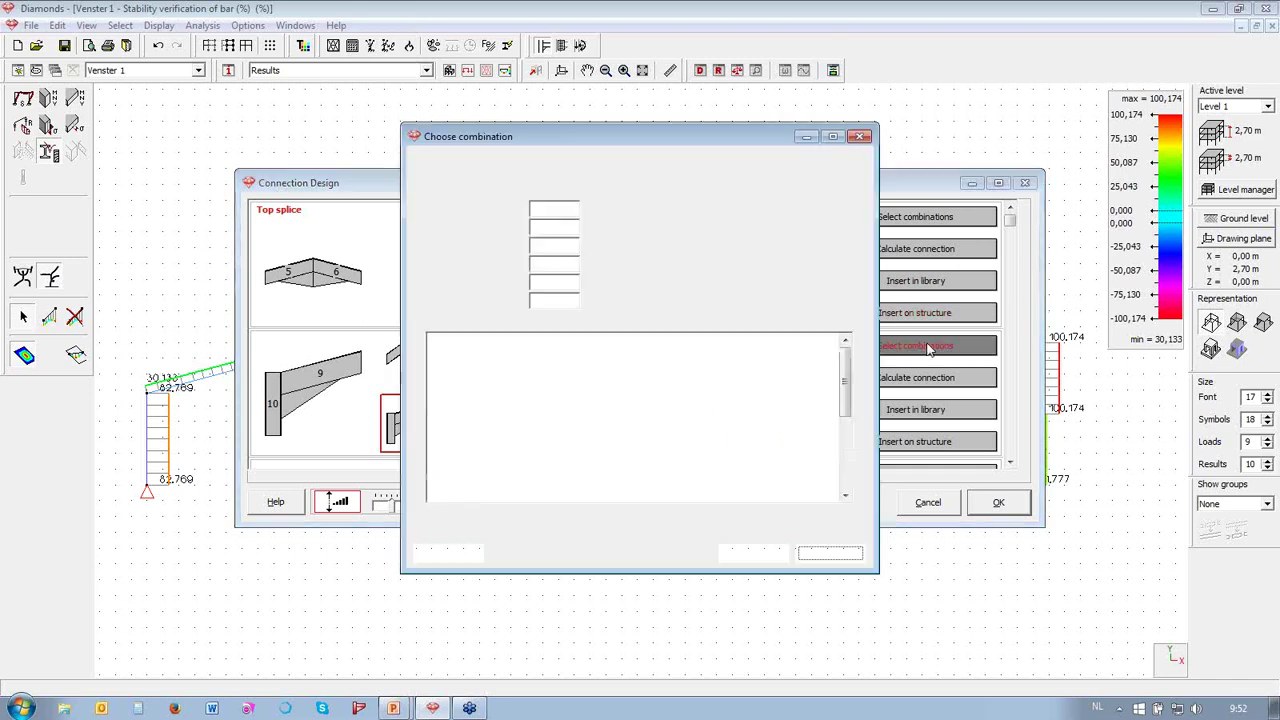
click(832, 553)
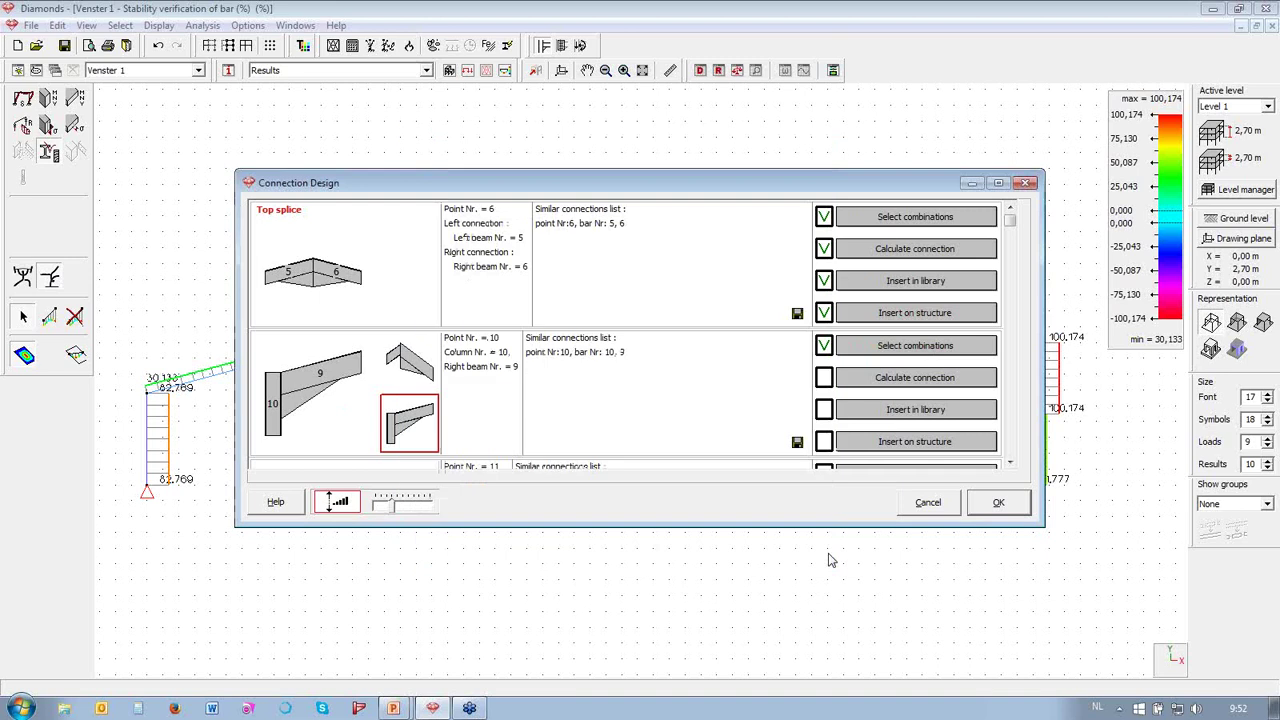
click(888, 378)
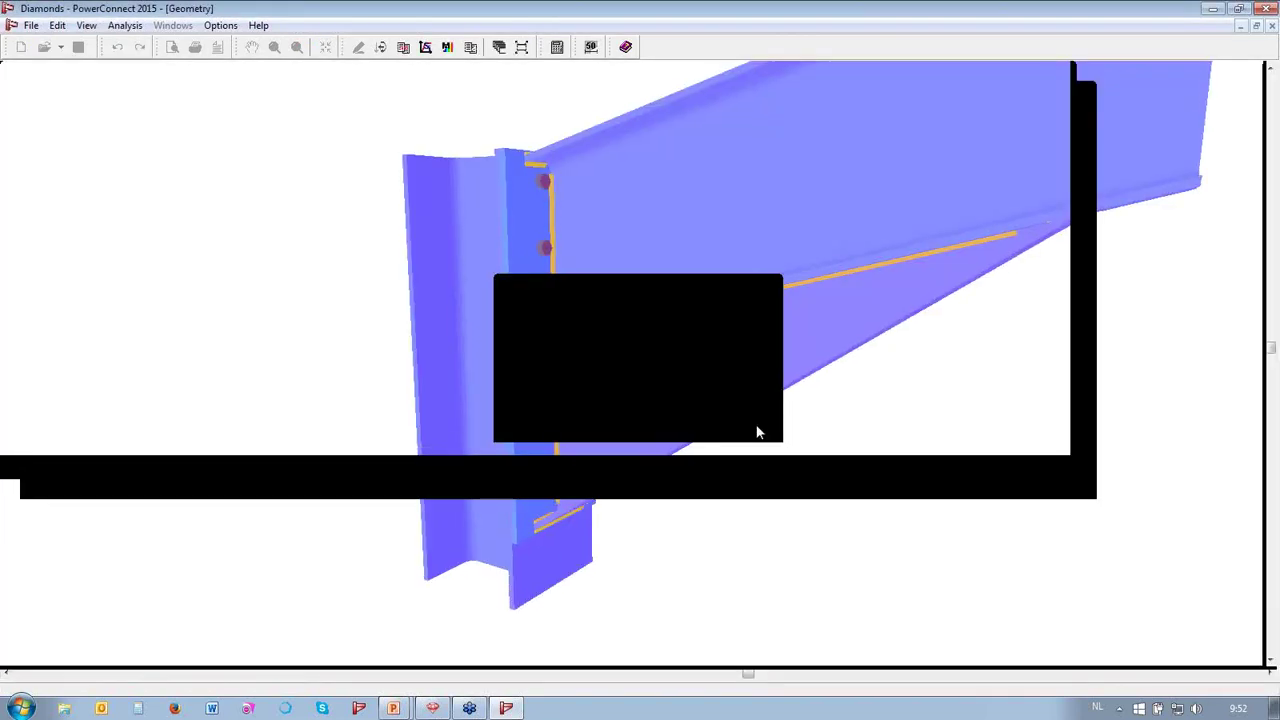
- Calculate the unstiffened eaves connection and examine its moment resistance, work level graphs and combined moment and normal force checks
scroll(392, 389, down, 2)
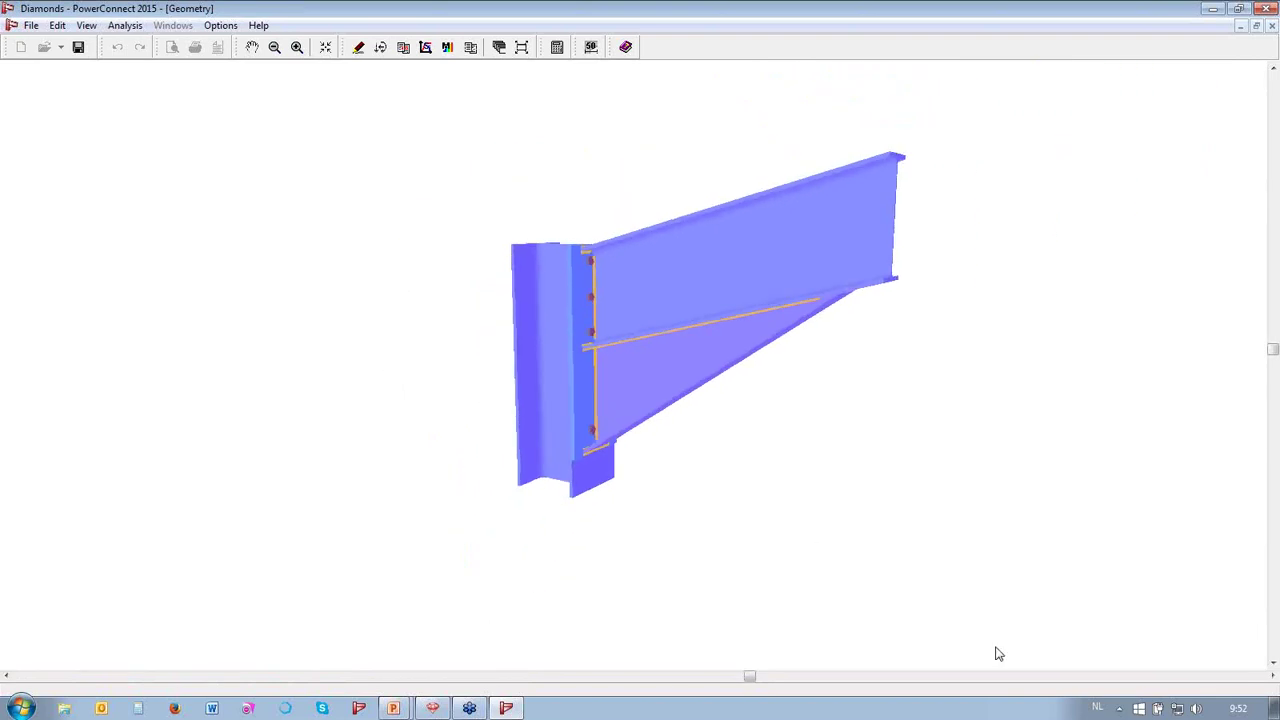
drag(751, 677, 750, 633)
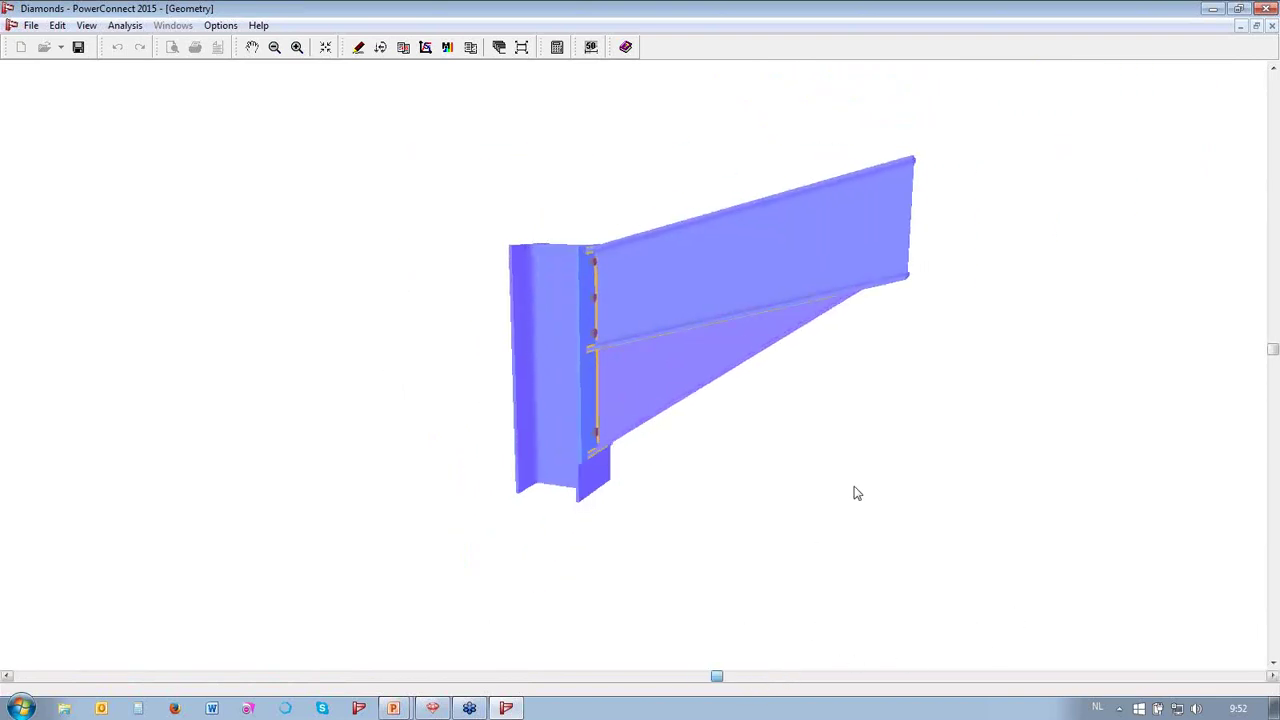
scroll(1040, 292, up, 2)
middle_drag(1040, 292, 874, 369)
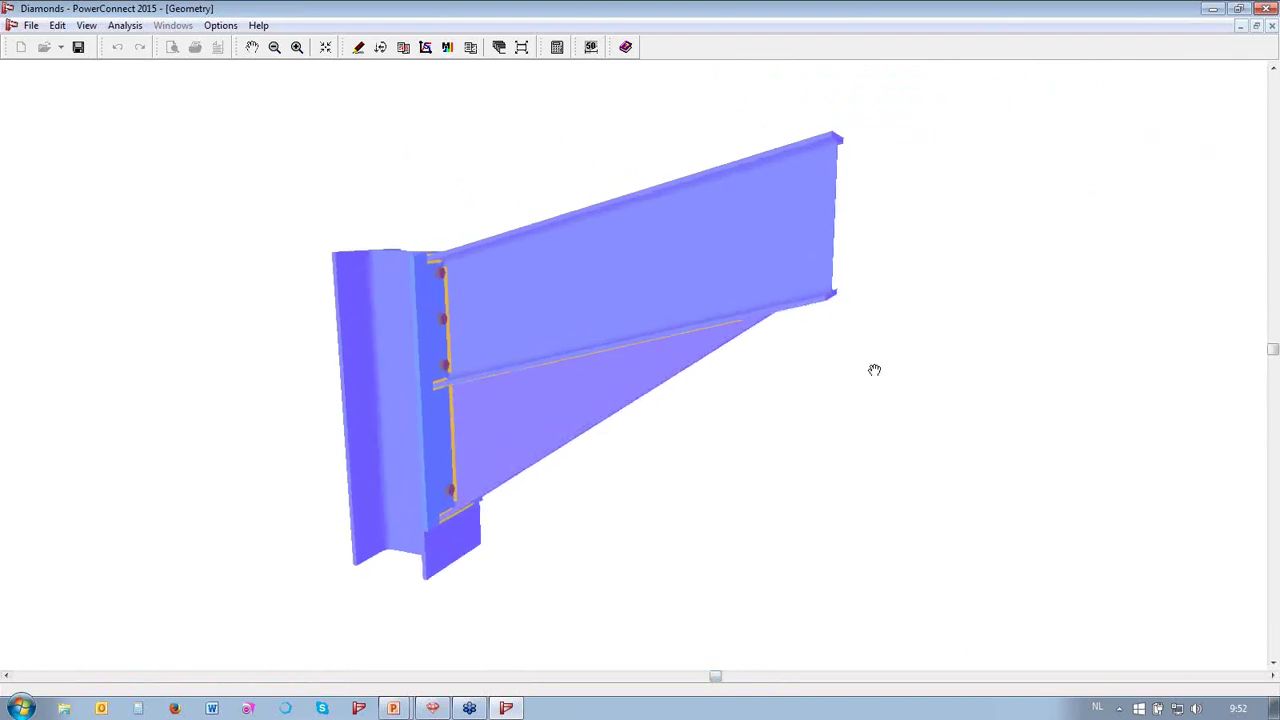
drag(718, 678, 757, 676)
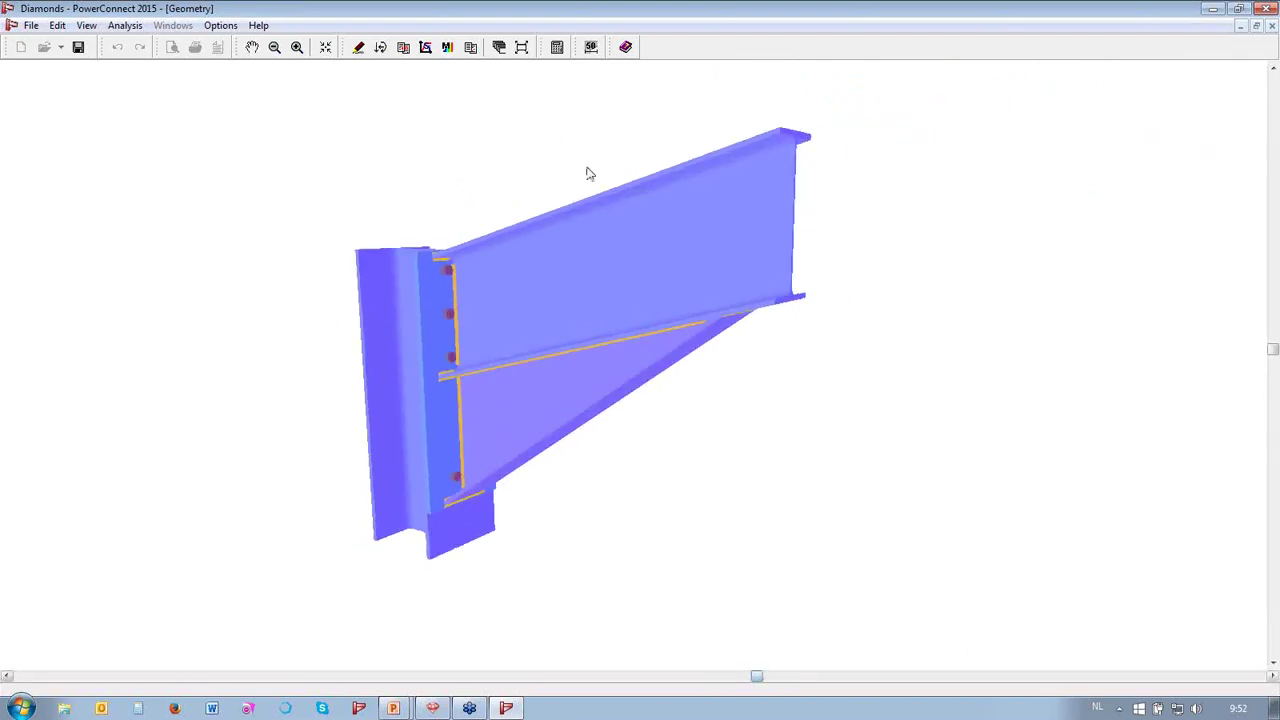
click(557, 49)
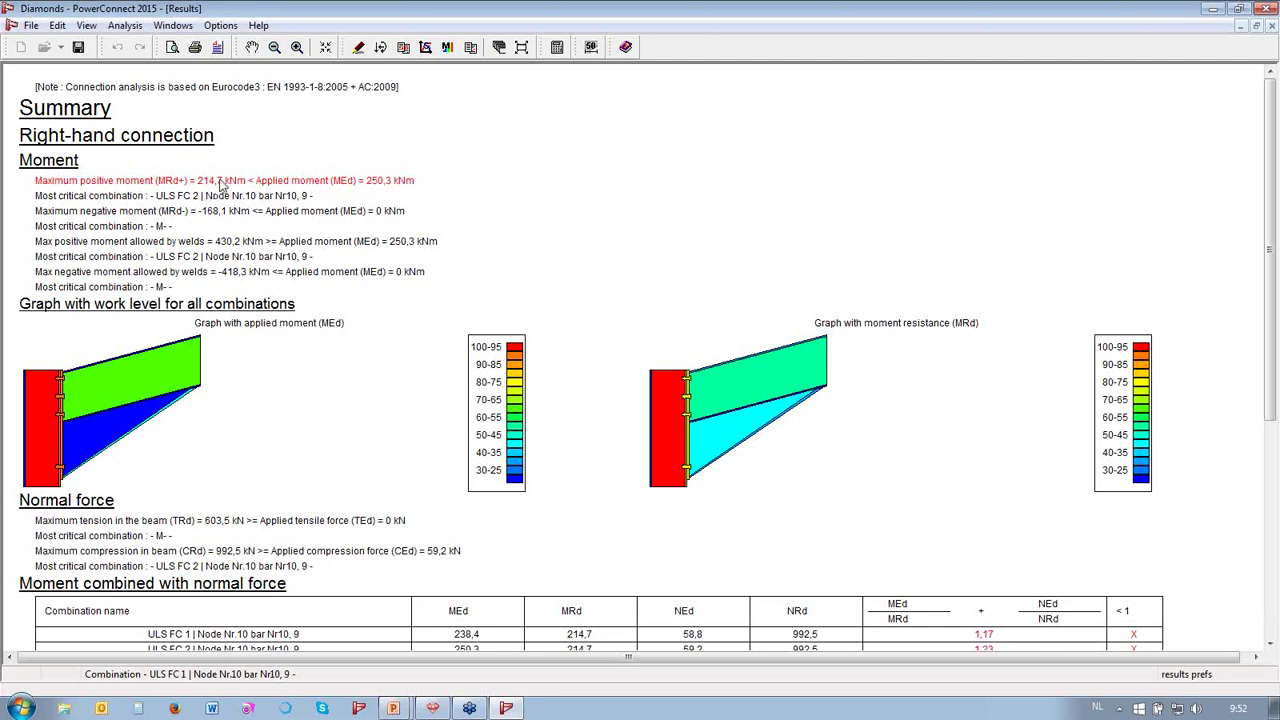
scroll(287, 176, down, 1)
scroll(287, 176, down, 3)
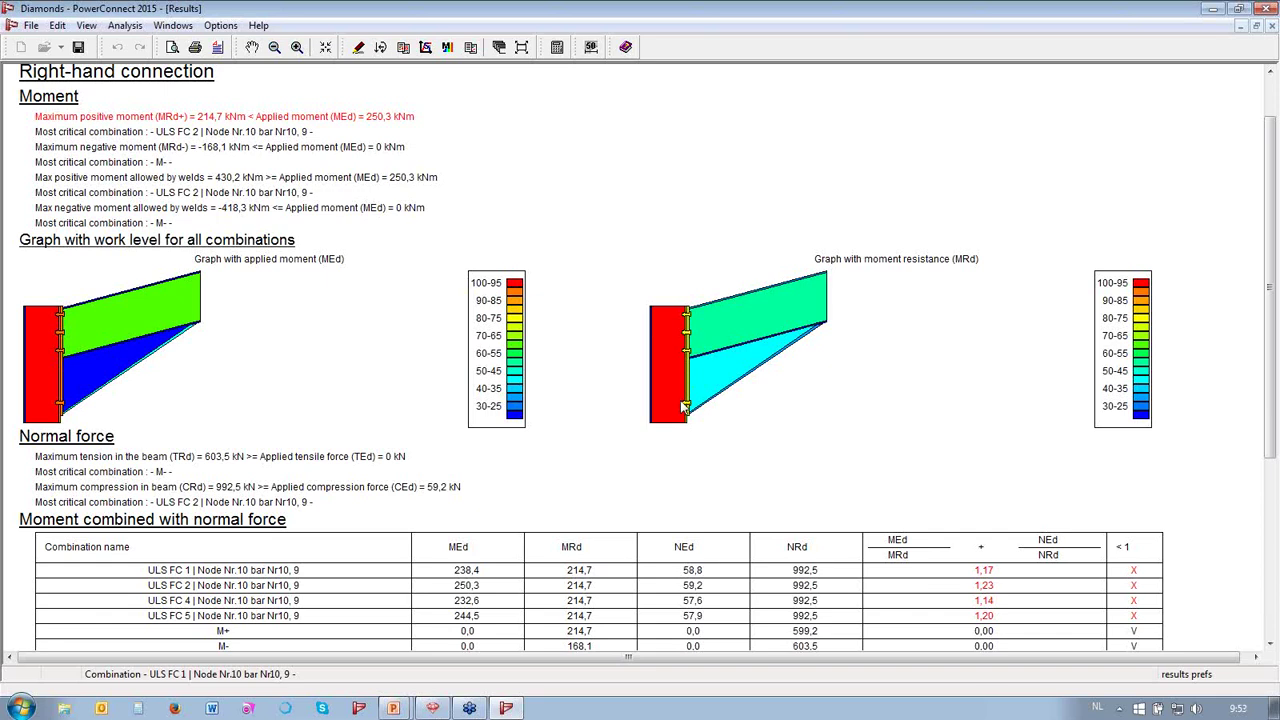
- Add an upper and a lower right-hand stiffener to the column of the eaves connection, and recalculate the connection
click(358, 47)
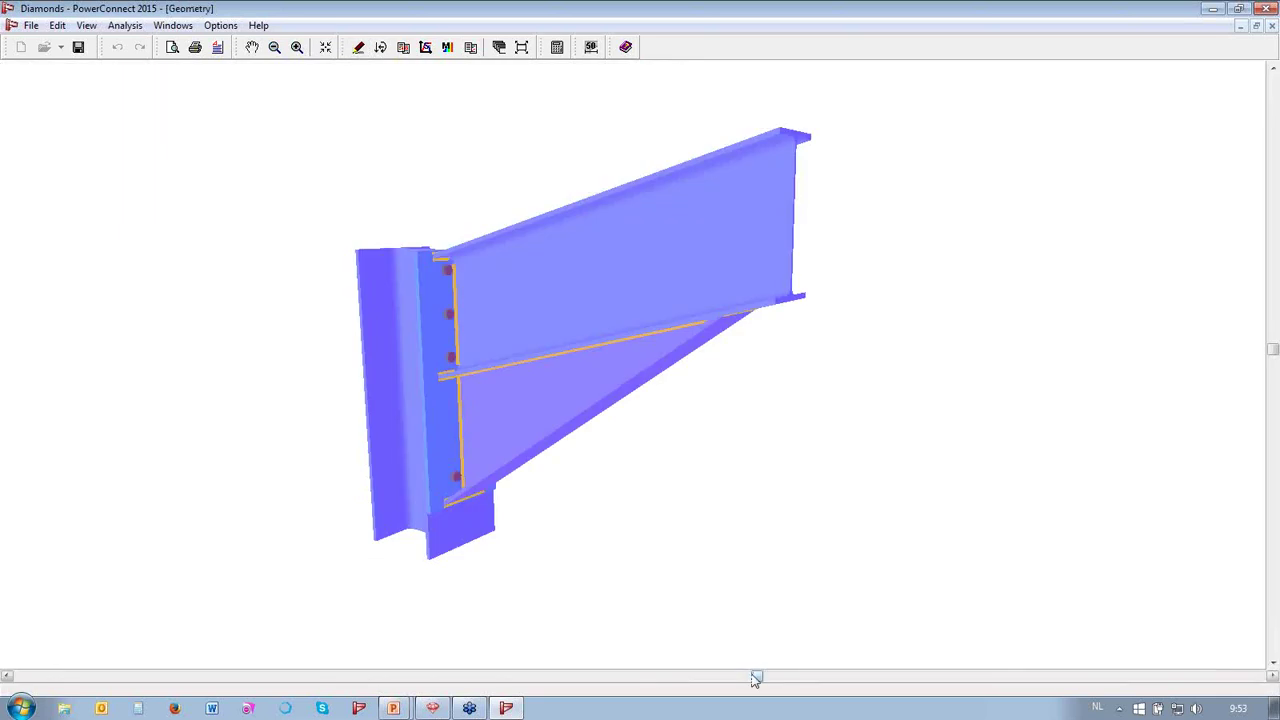
drag(735, 680, 666, 680)
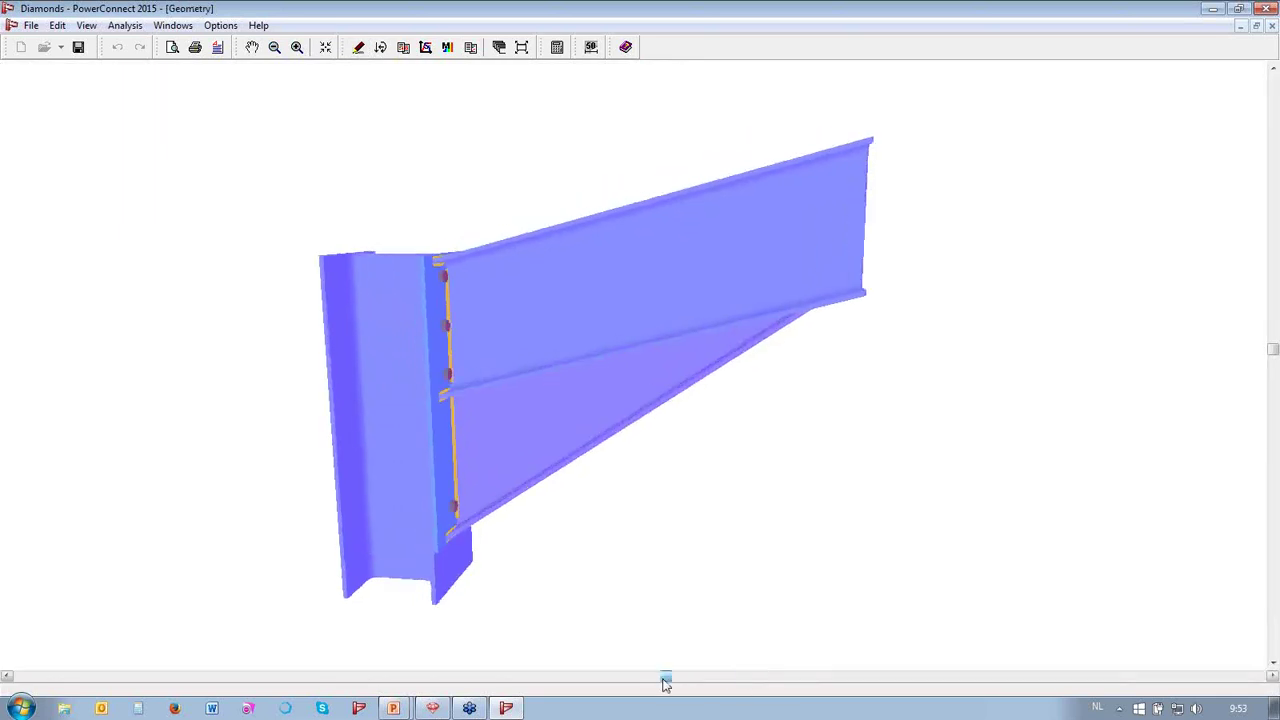
click(378, 350)
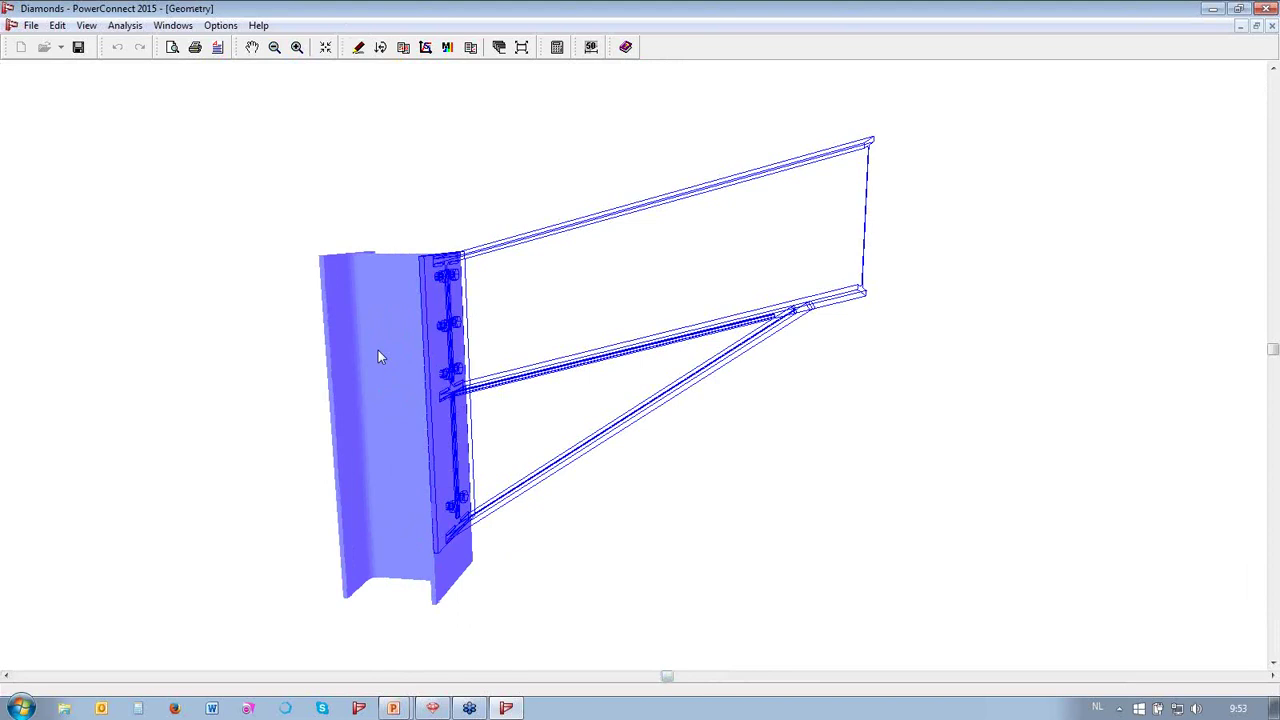
double_click(378, 351)
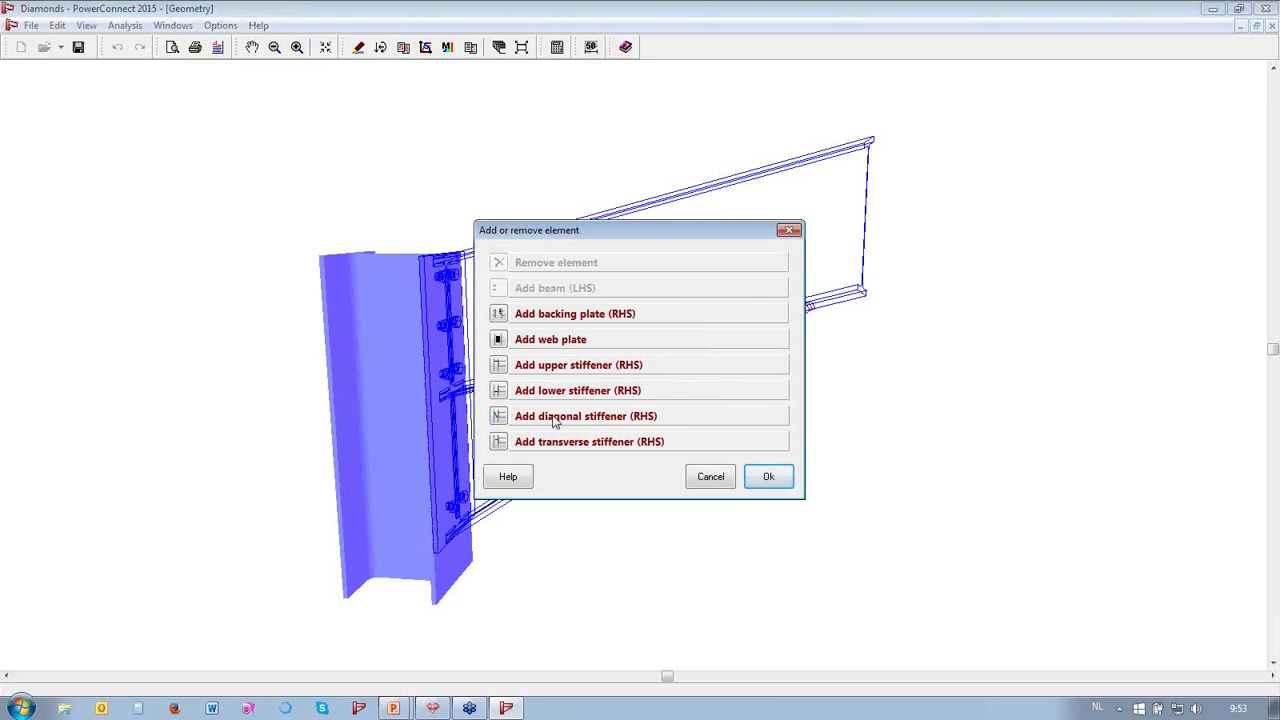
click(501, 391)
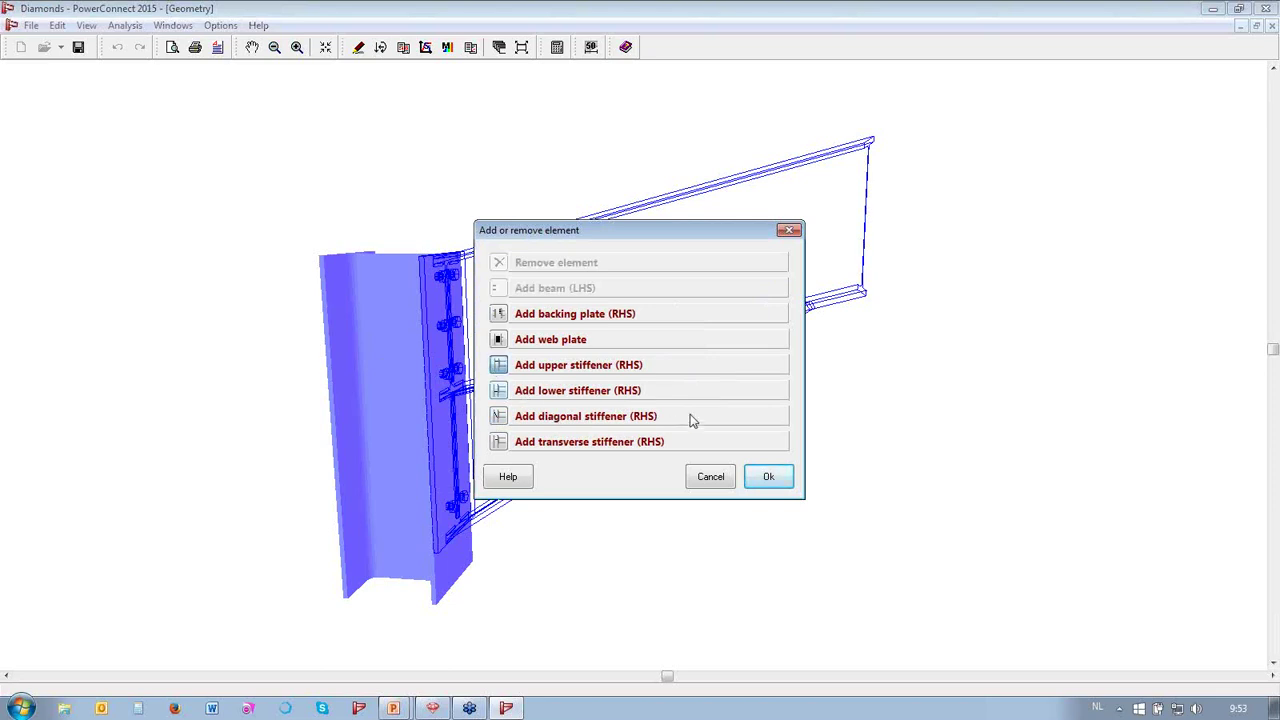
click(768, 478)
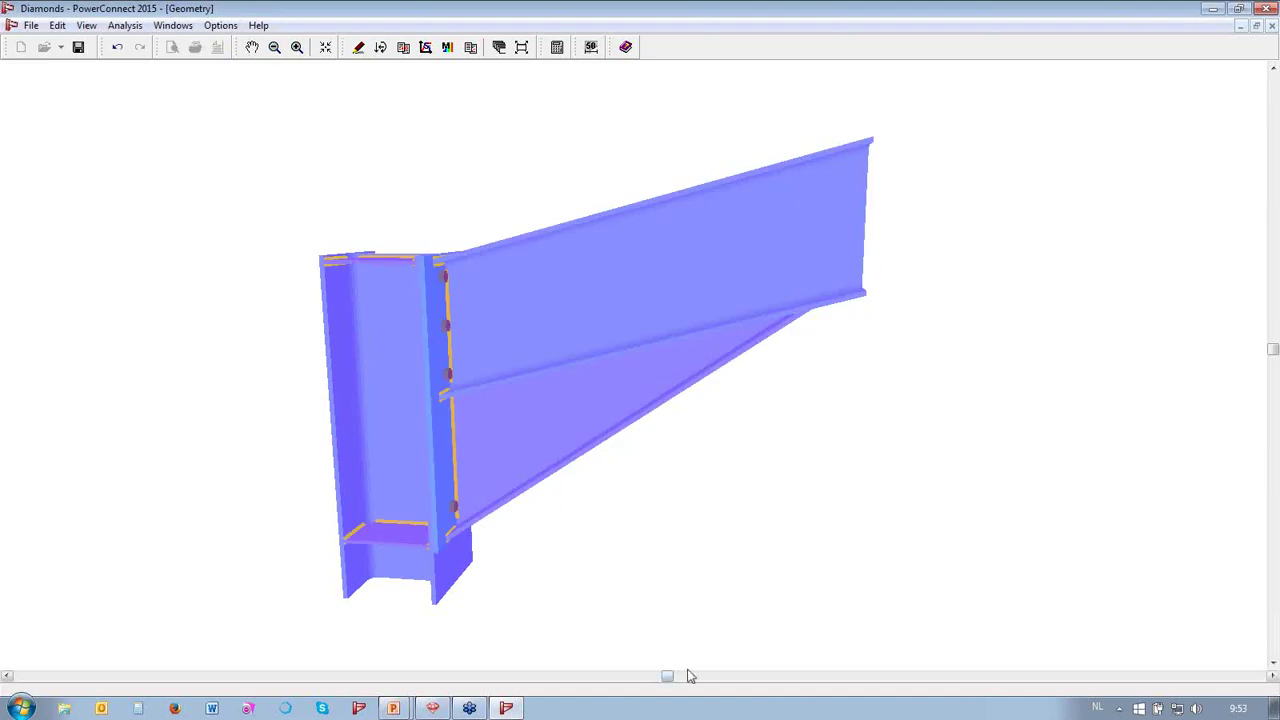
mouse_move(666, 677)
mouse_down()
mouse_move(837, 651)
mouse_move(610, 675)
mouse_move(726, 657)
mouse_up()
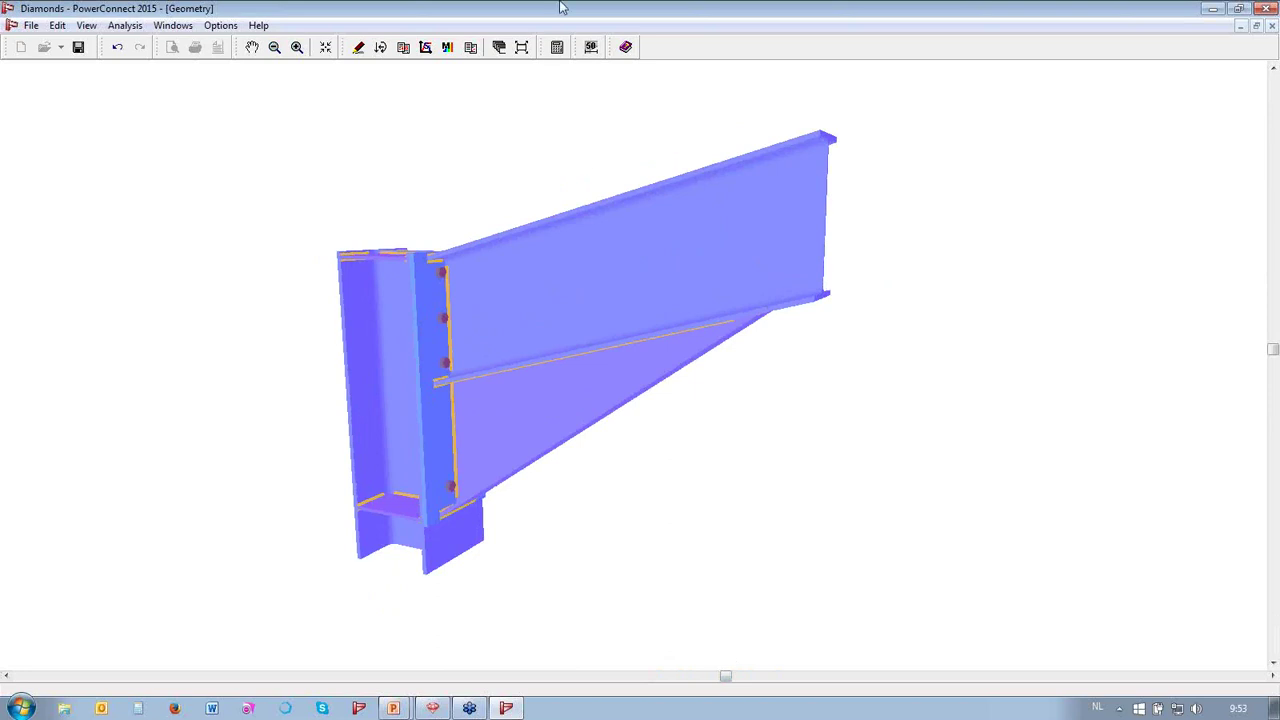
click(557, 47)
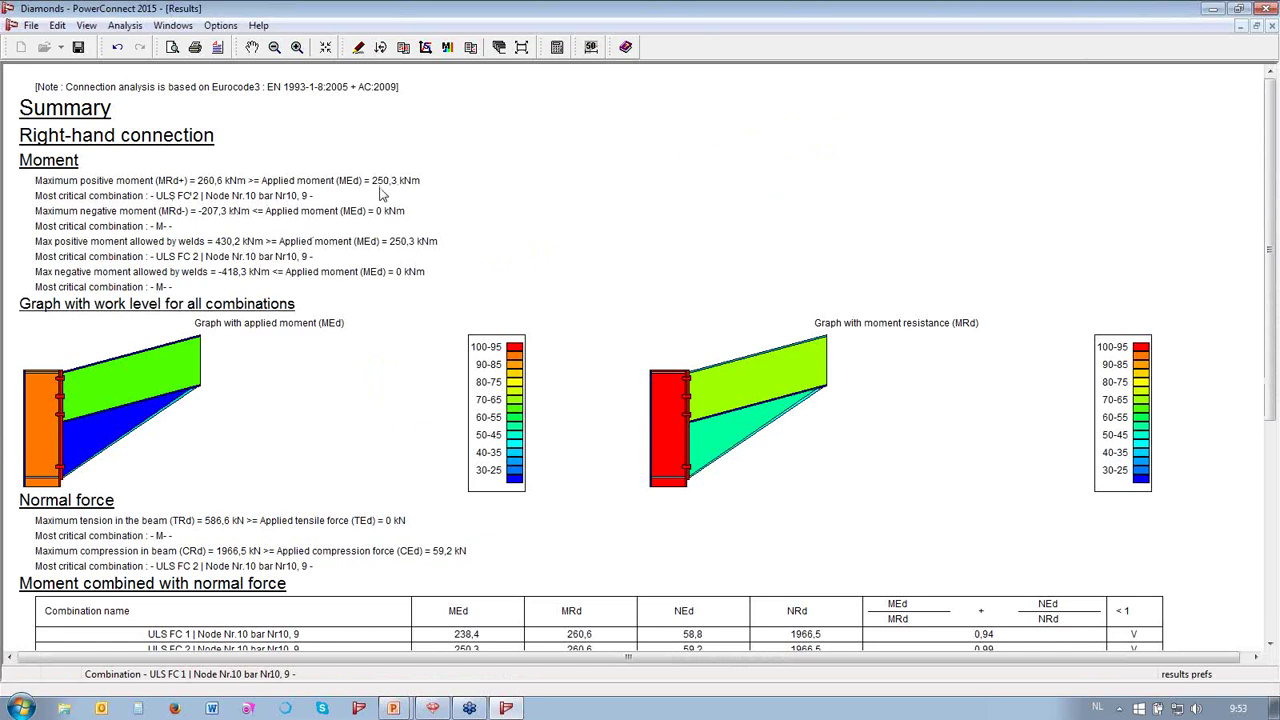
- Examine the stiffened eaves connection's combined moment and normal force, shear and stiffness results, and view its rigidity graph
scroll(614, 258, down, 5)
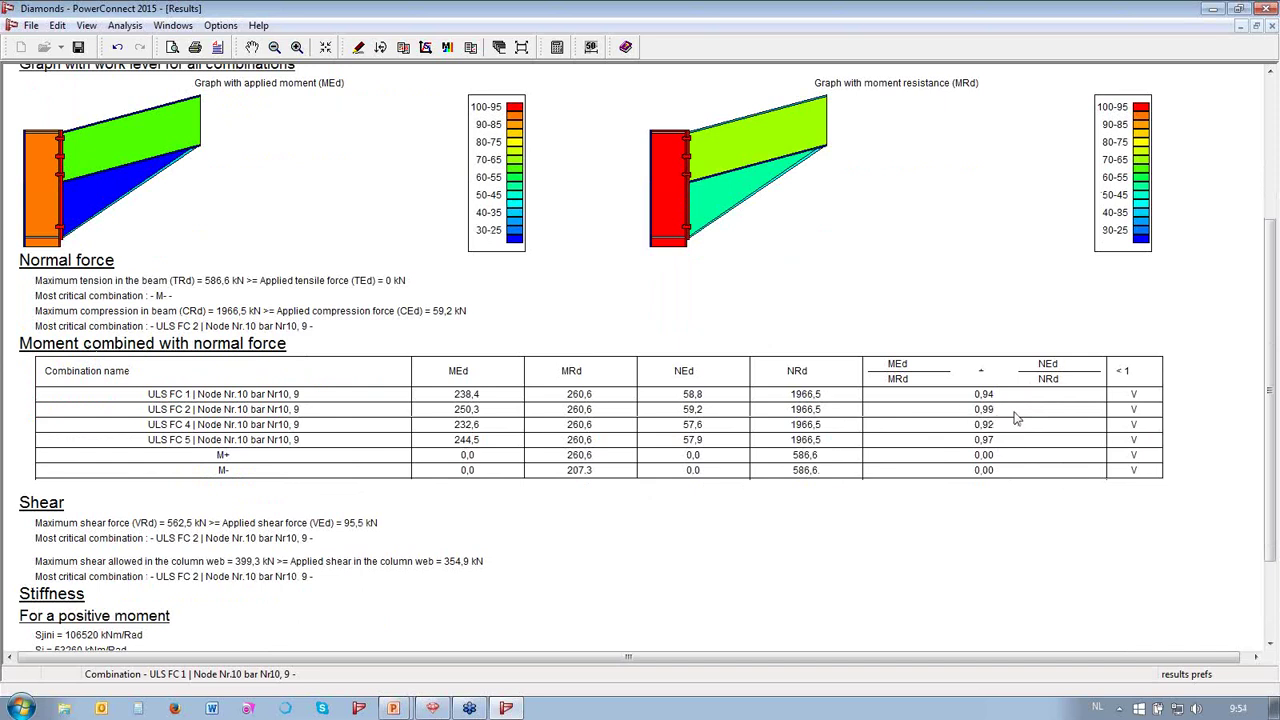
scroll(1015, 418, down, 3)
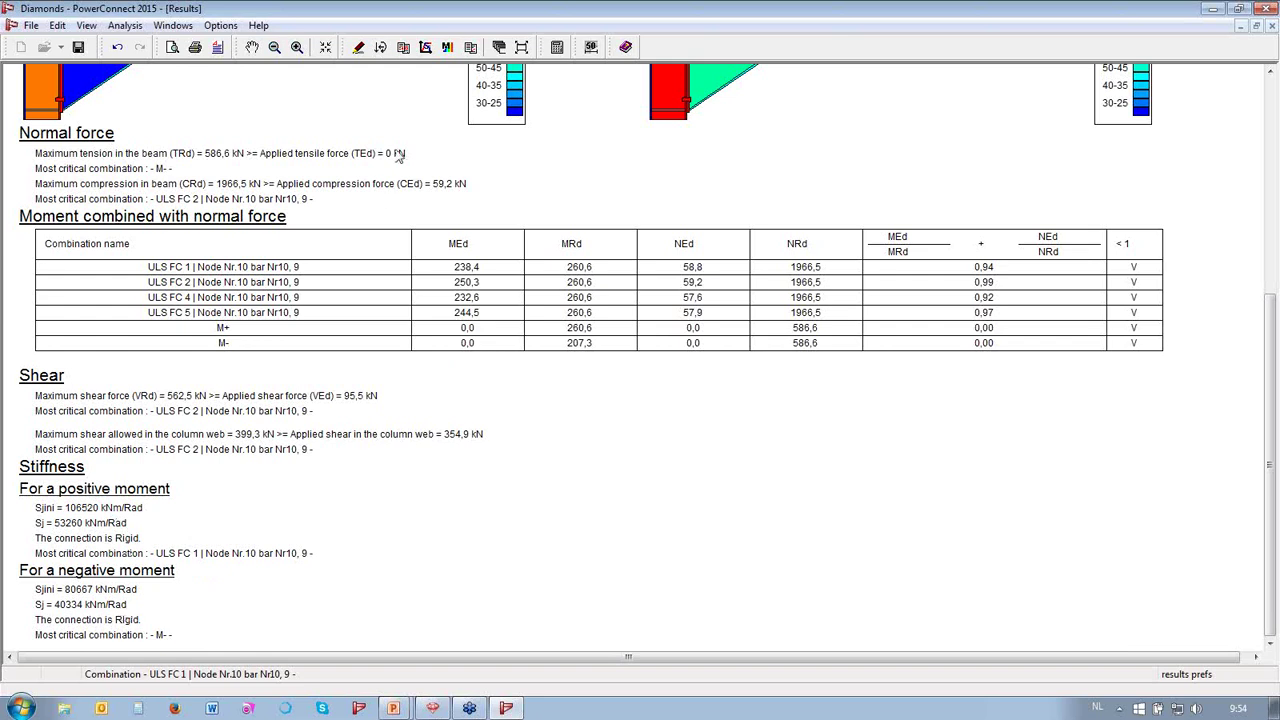
click(426, 48)
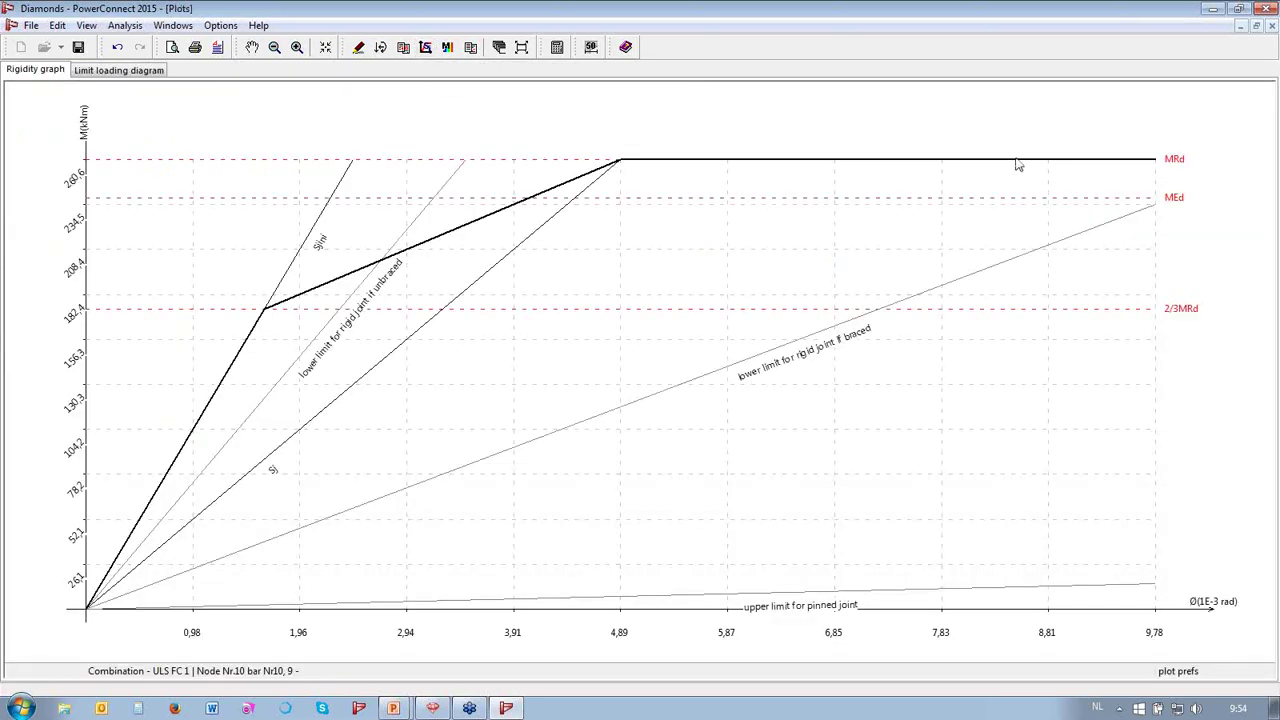
- View the eaves connection's dimensioned drawing, moving the end plate view closer to the elevation, and close the drawing
click(591, 47)
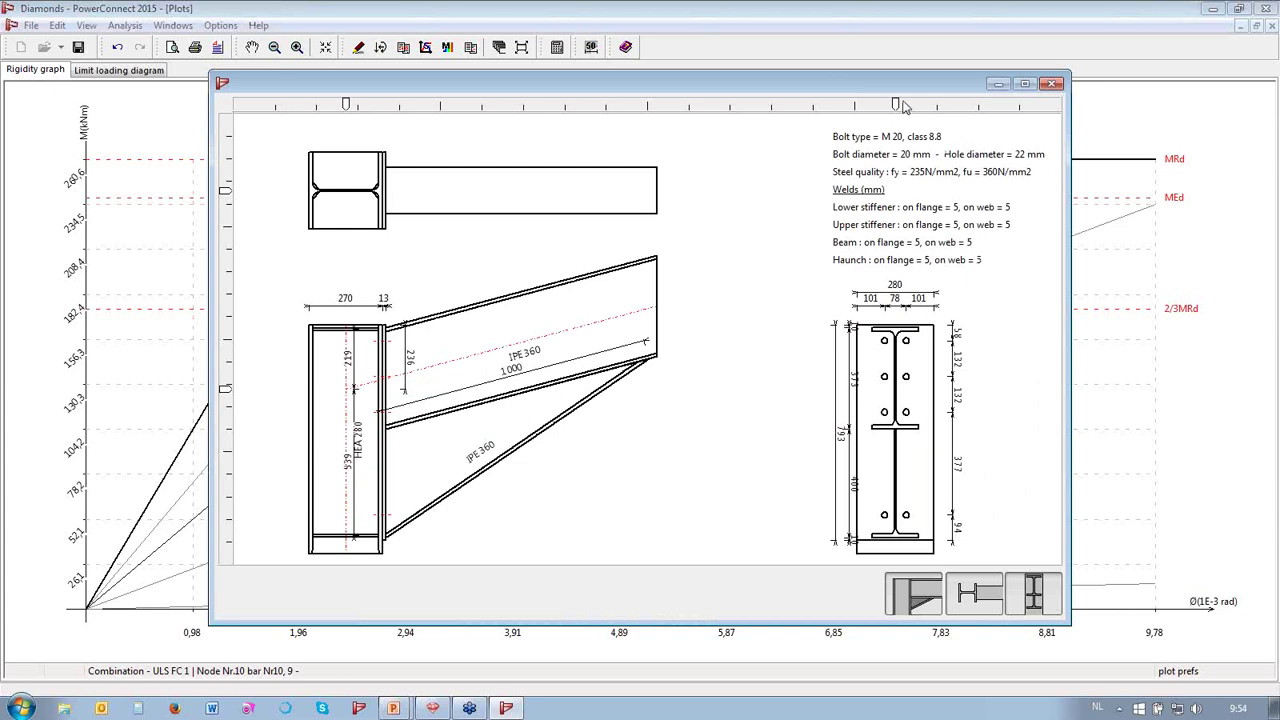
drag(897, 105, 845, 105)
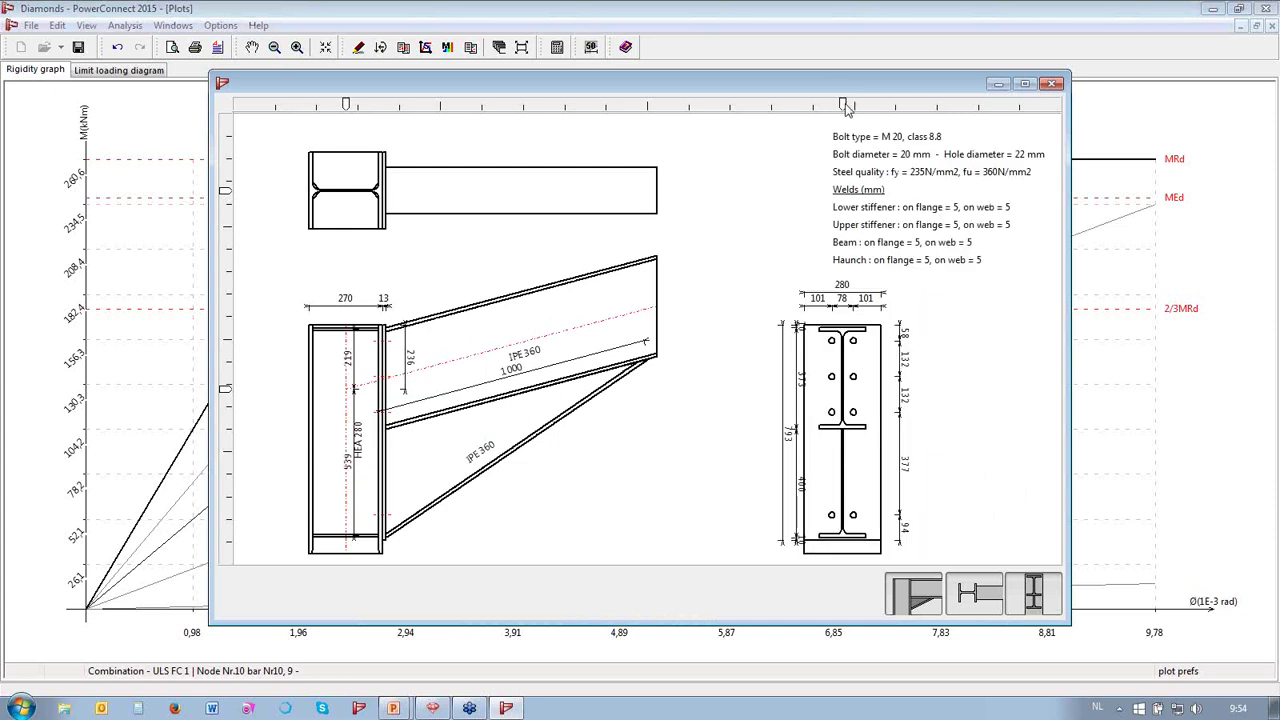
click(1052, 84)
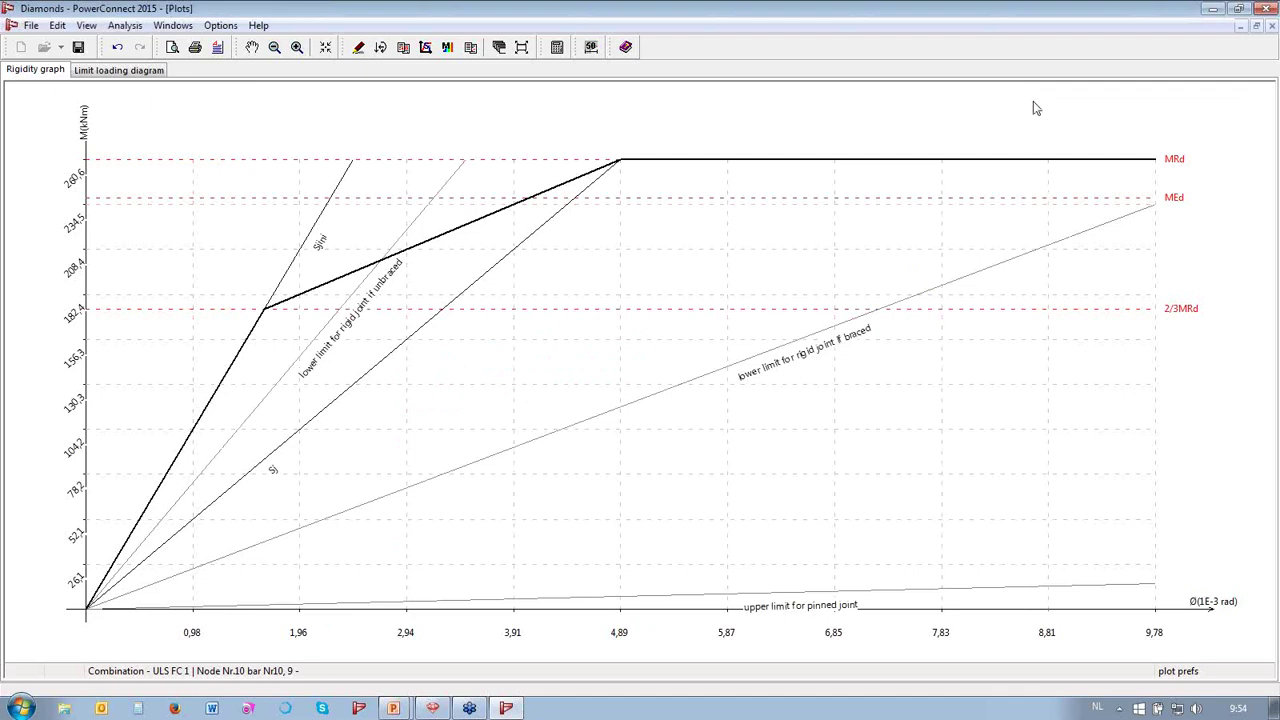
- Return to Diamonds, store the eaves connection in the library as "CB right", and insert it on the structure
click(1271, 8)
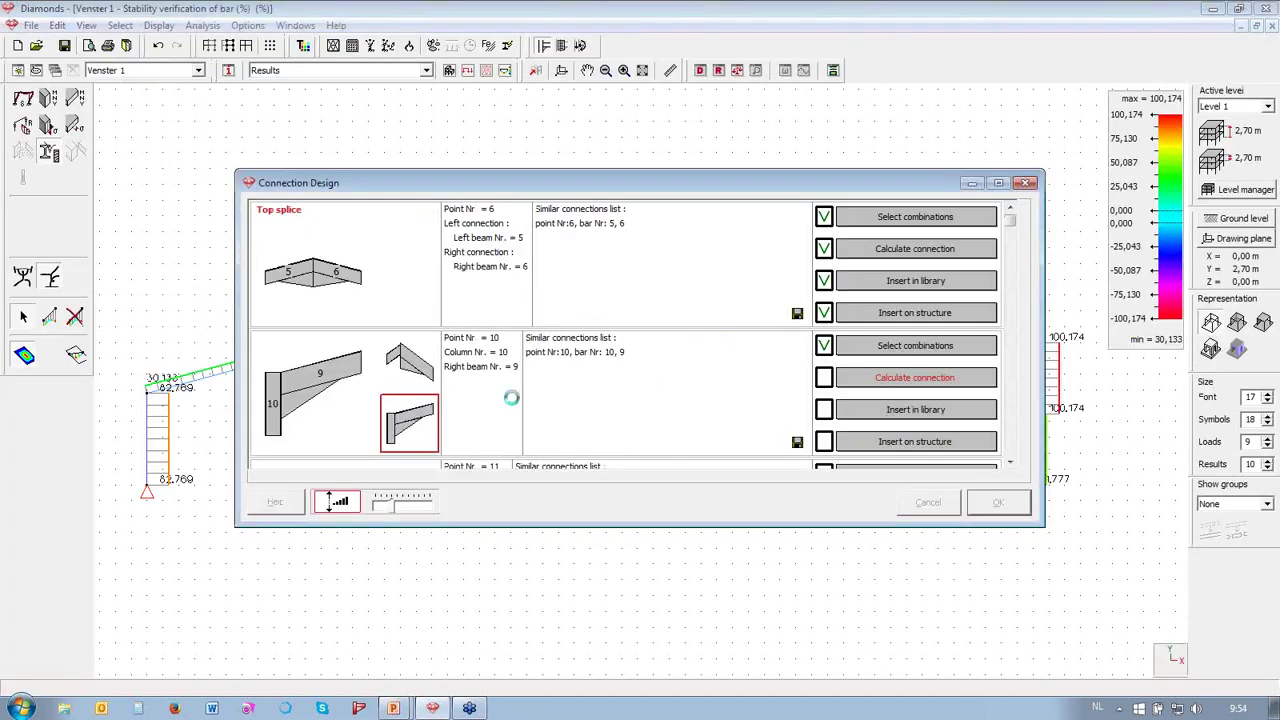
click(915, 409)
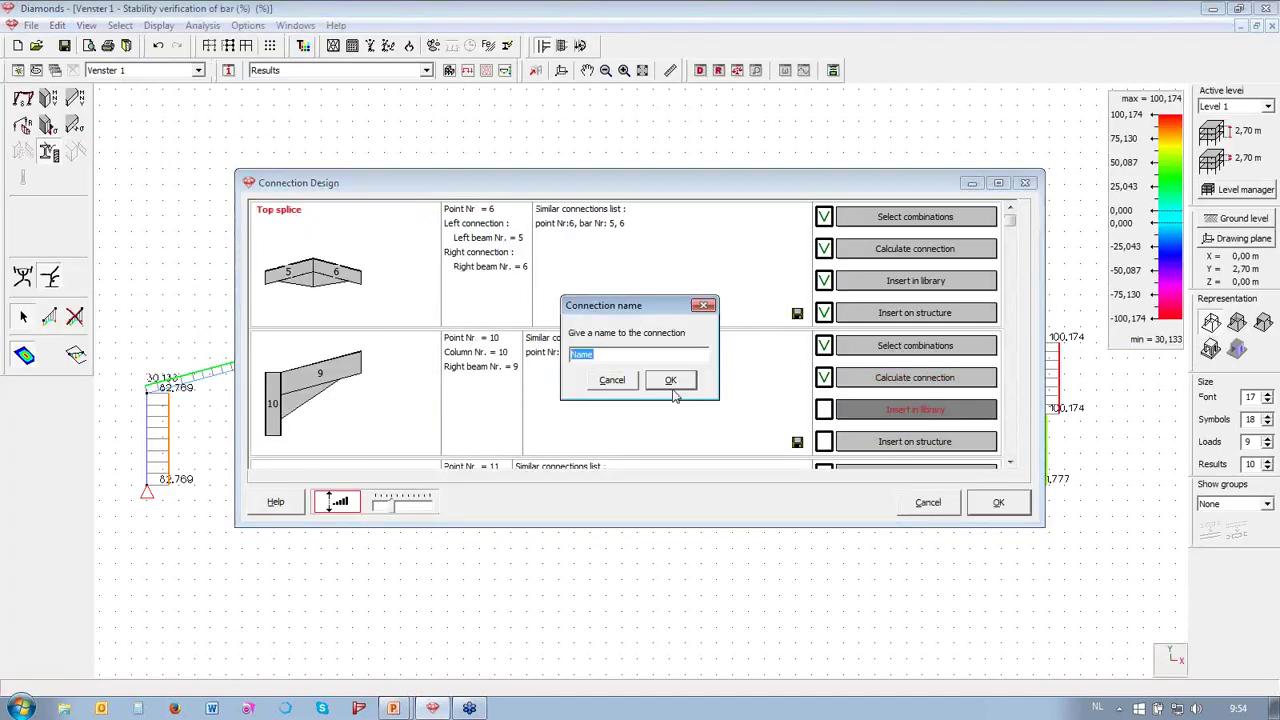
text(CB right)
click(666, 380)
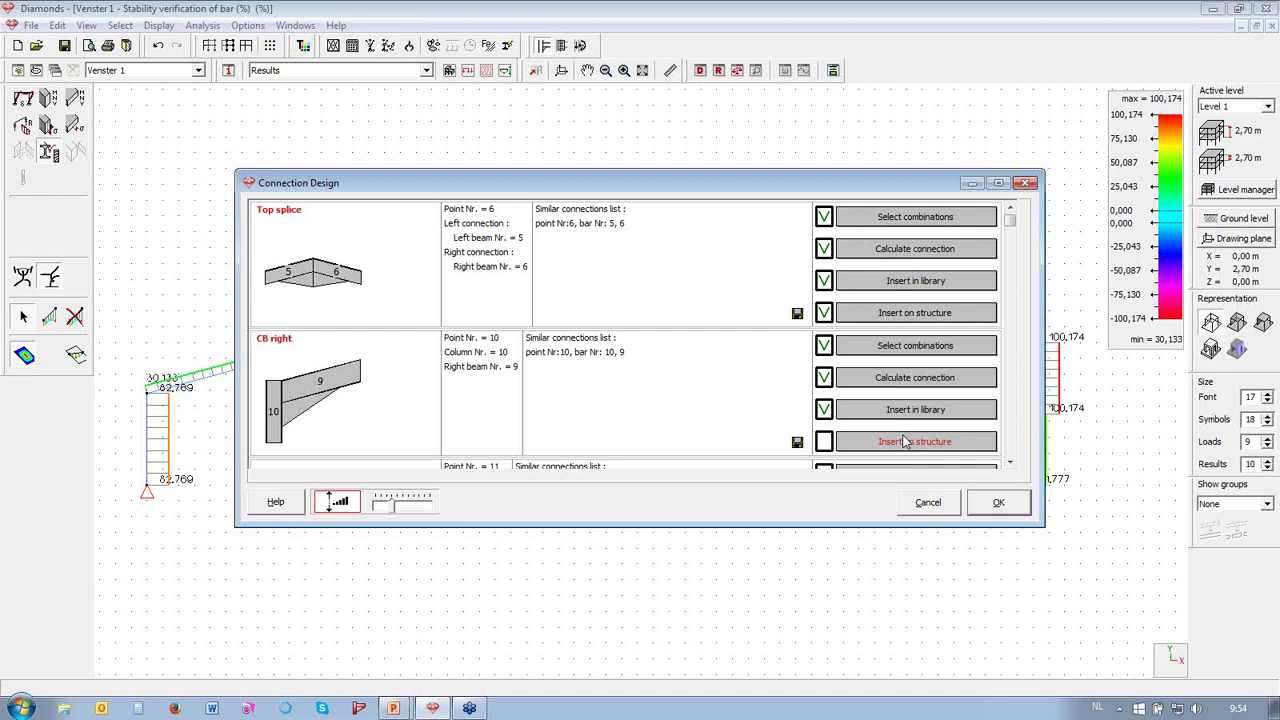
click(998, 504)
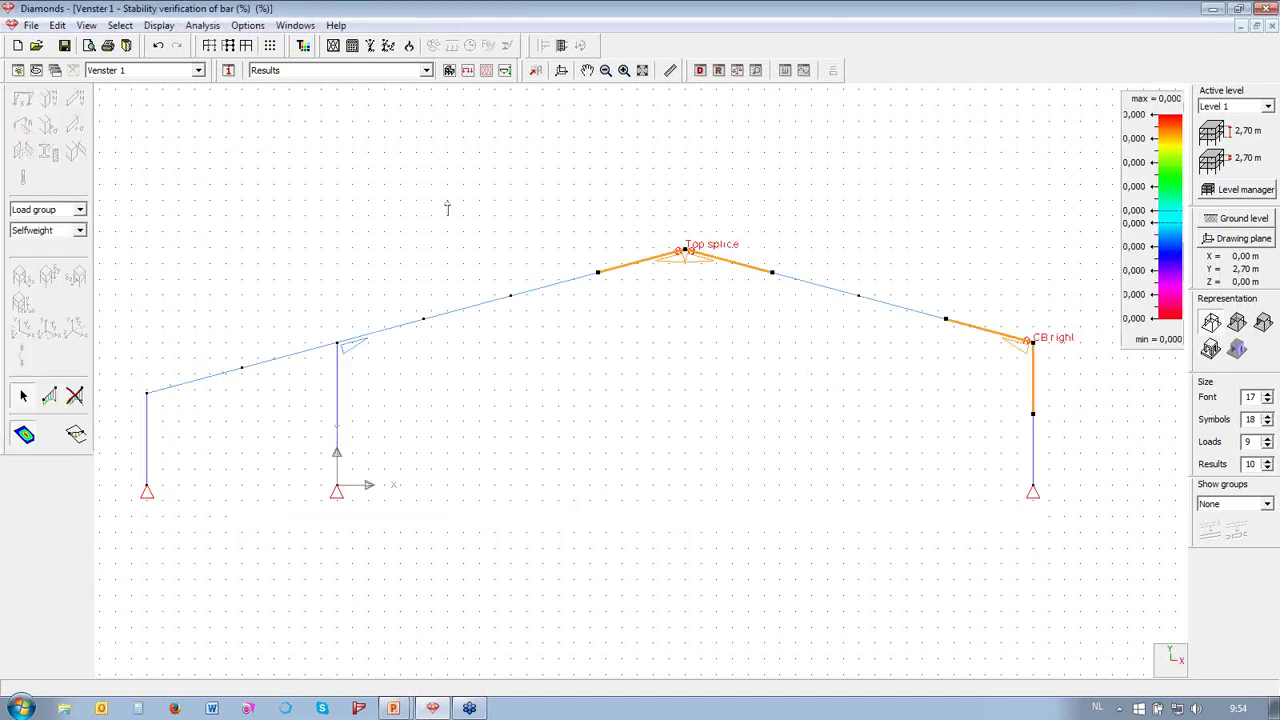
- In the geometry model, inspect the end releases of the rafter bar at the CB right connection and its My' function CB right_1.1
click(449, 72)
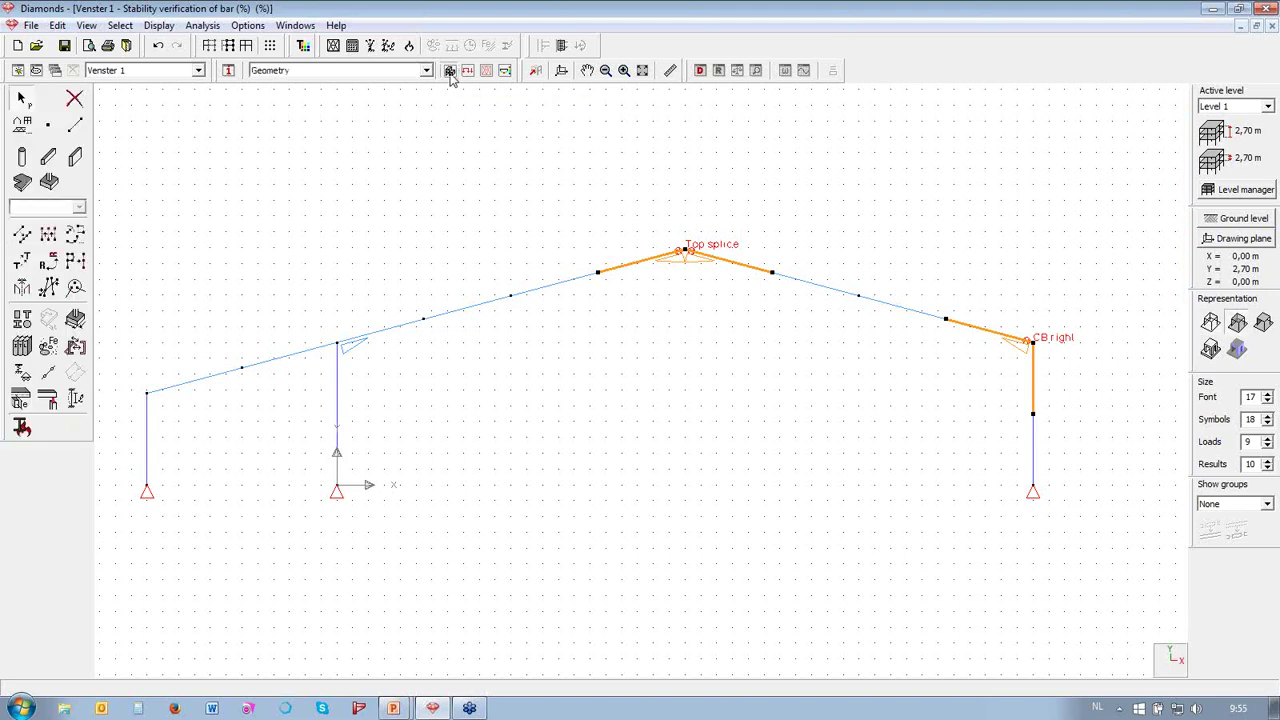
click(988, 334)
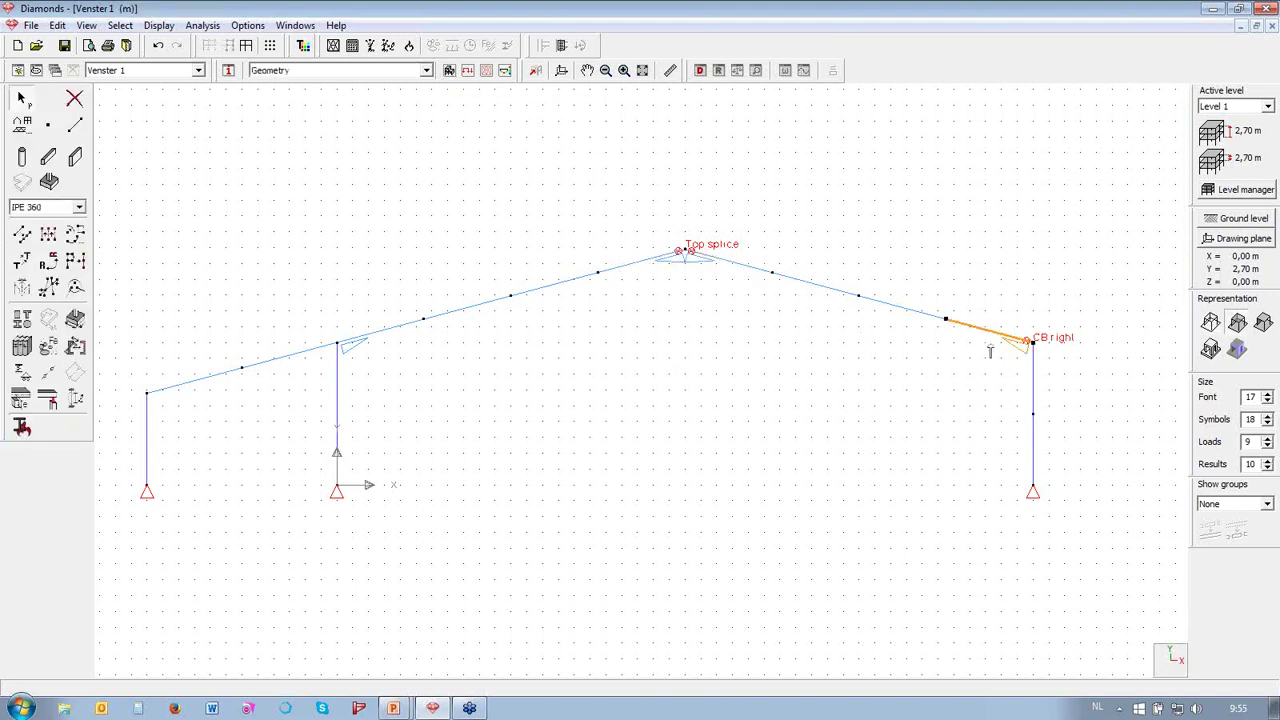
click(49, 372)
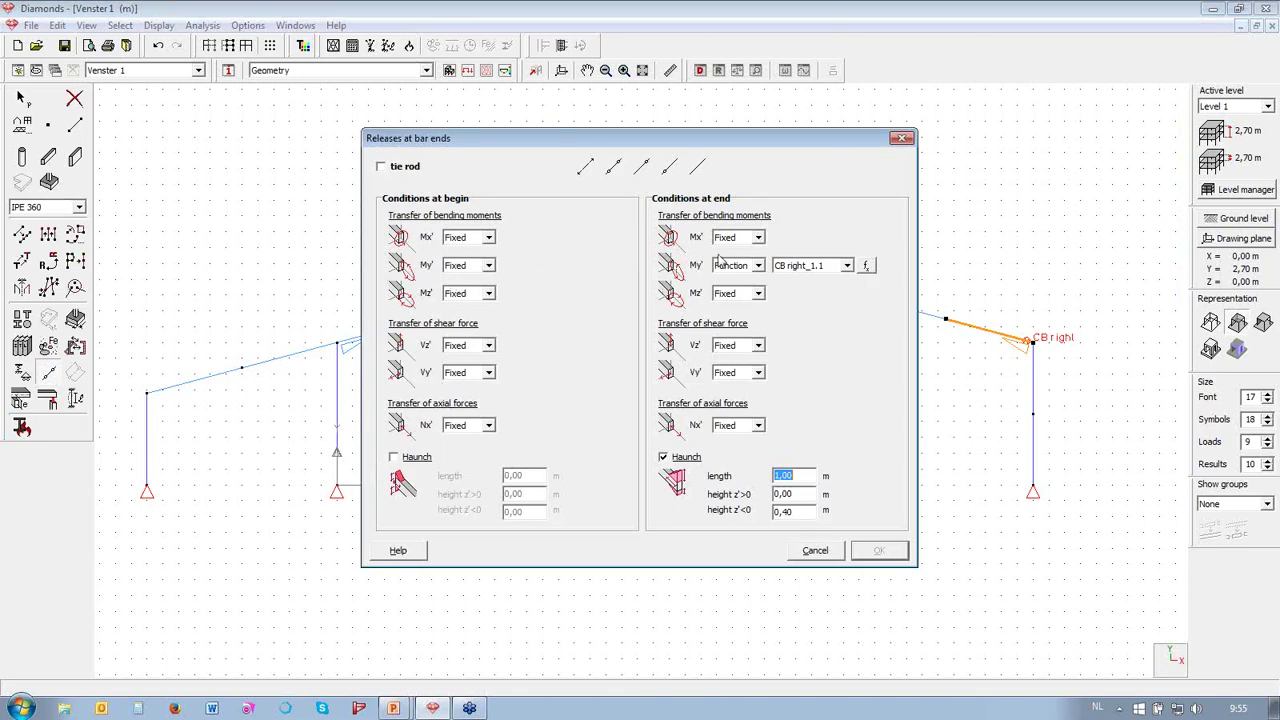
click(866, 266)
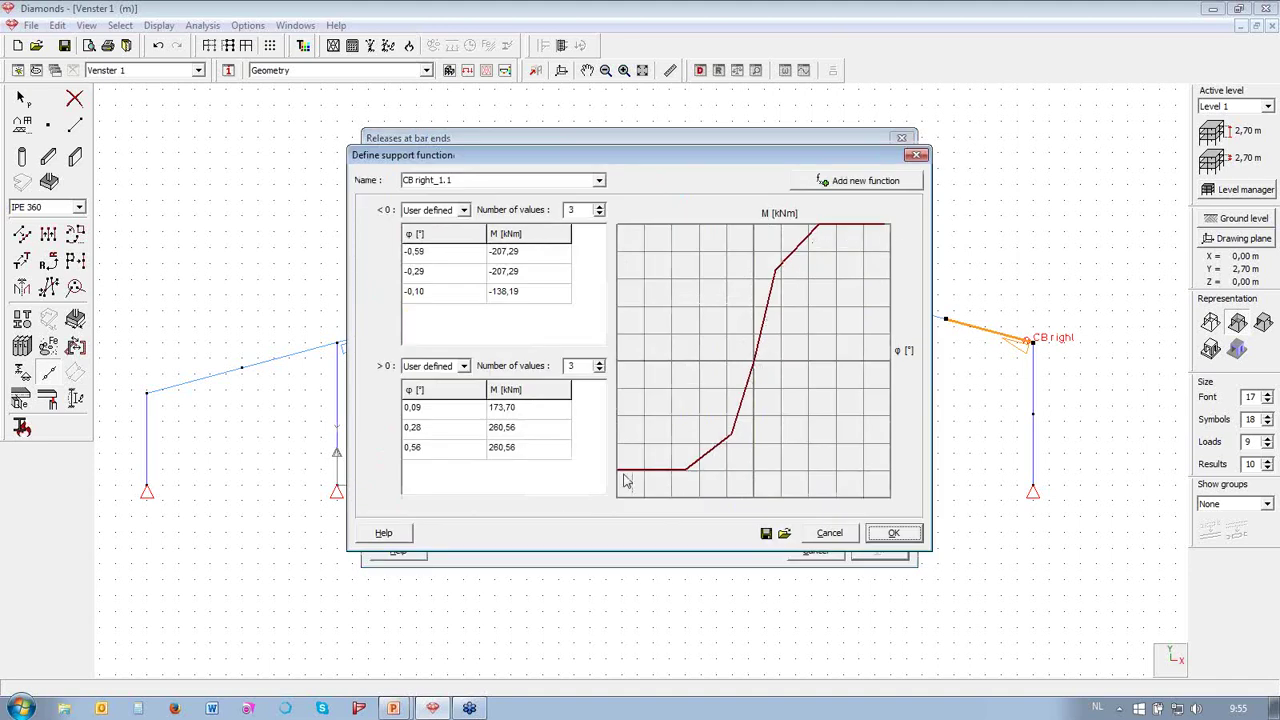
click(893, 532)
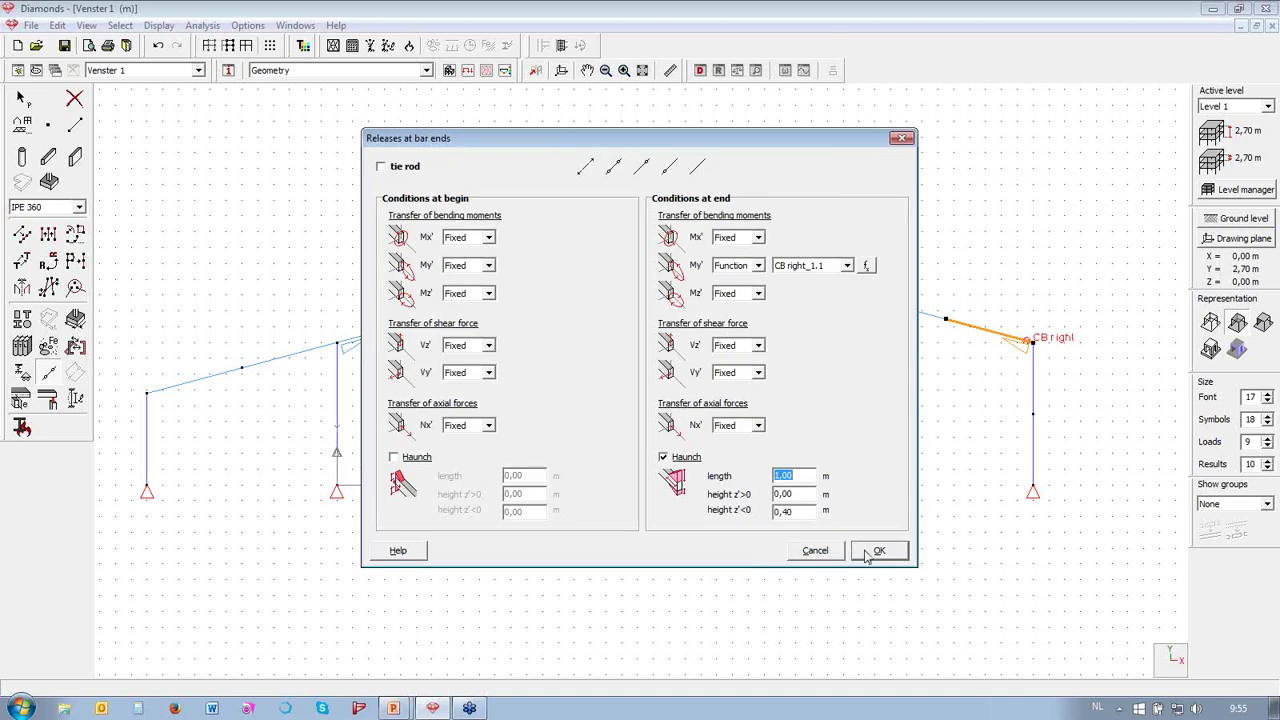
click(876, 551)
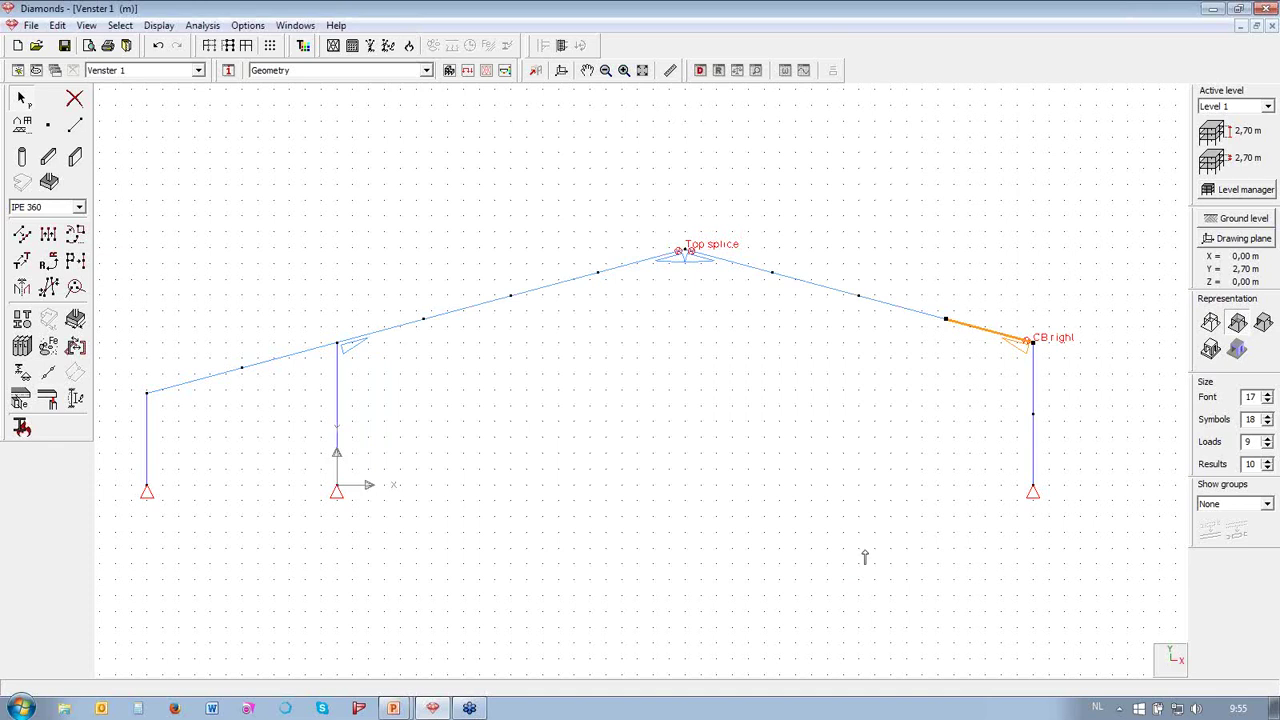
click(864, 556)
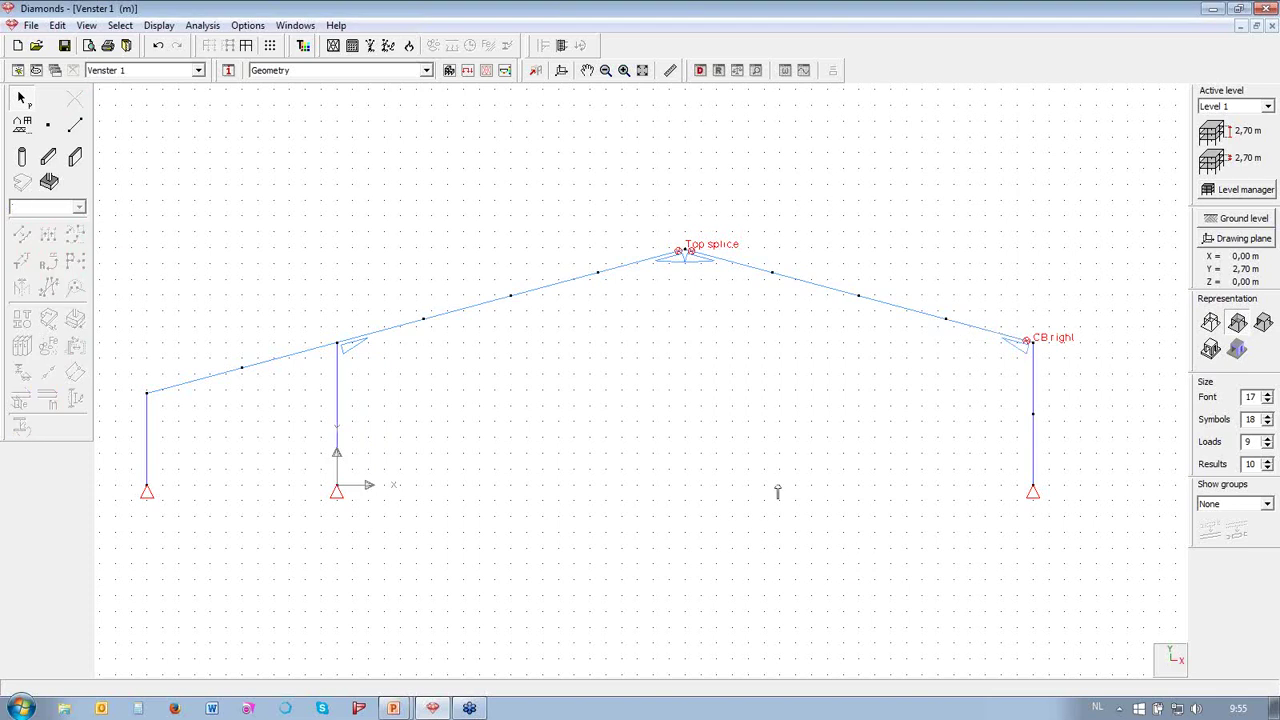
- Remove the out-of-plane Z displacement restraints from the points along the rafters and on the upper part of the CB right column
drag(110, 181, 1110, 428)
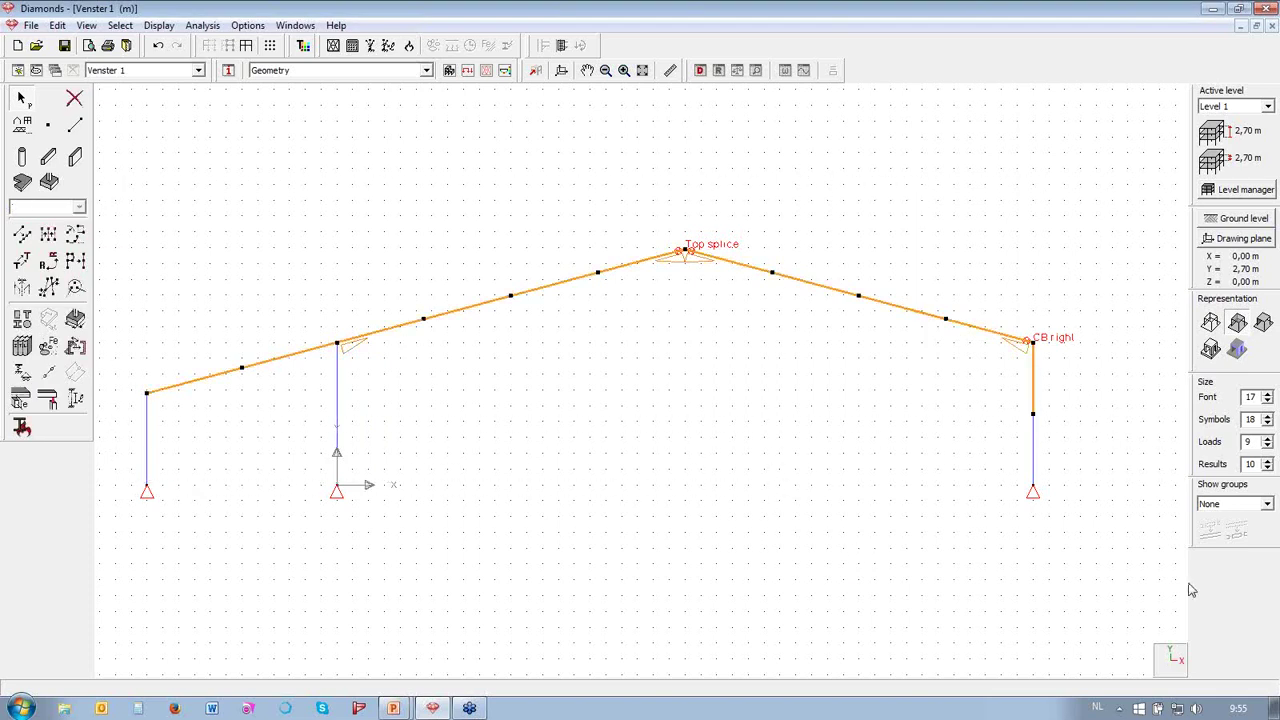
right_click(1190, 590)
click(1168, 655)
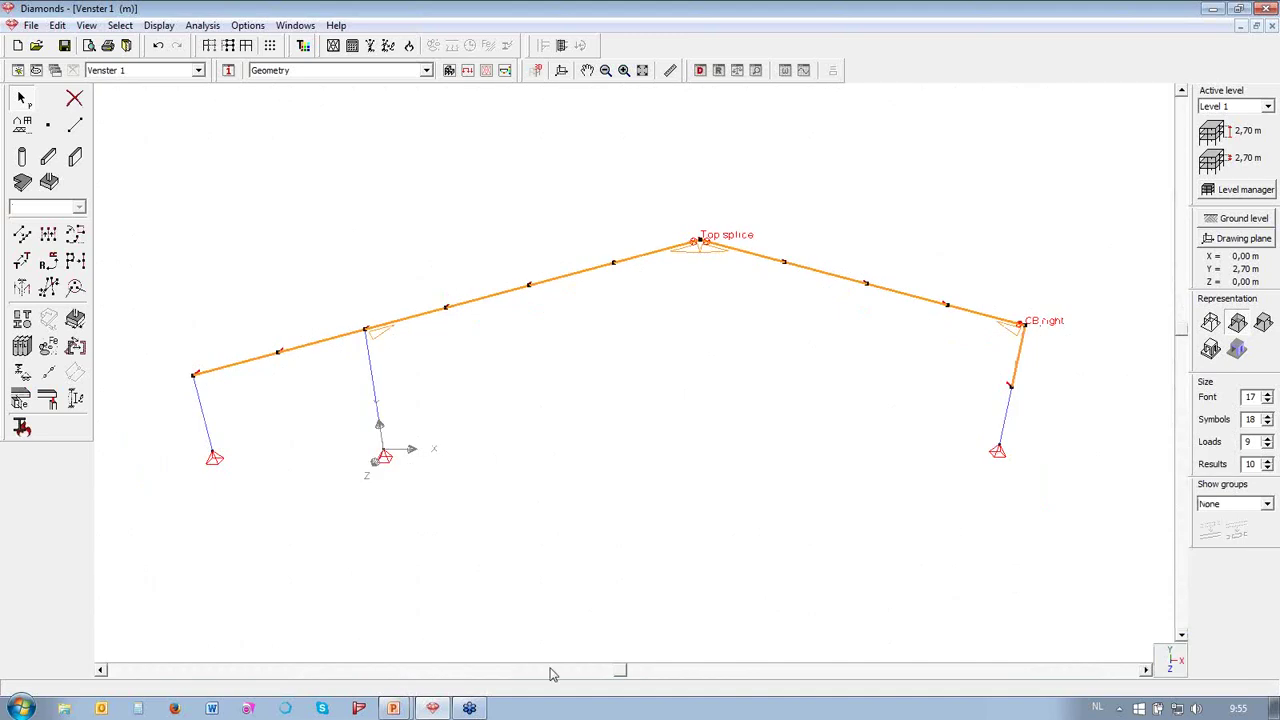
drag(623, 671, 748, 673)
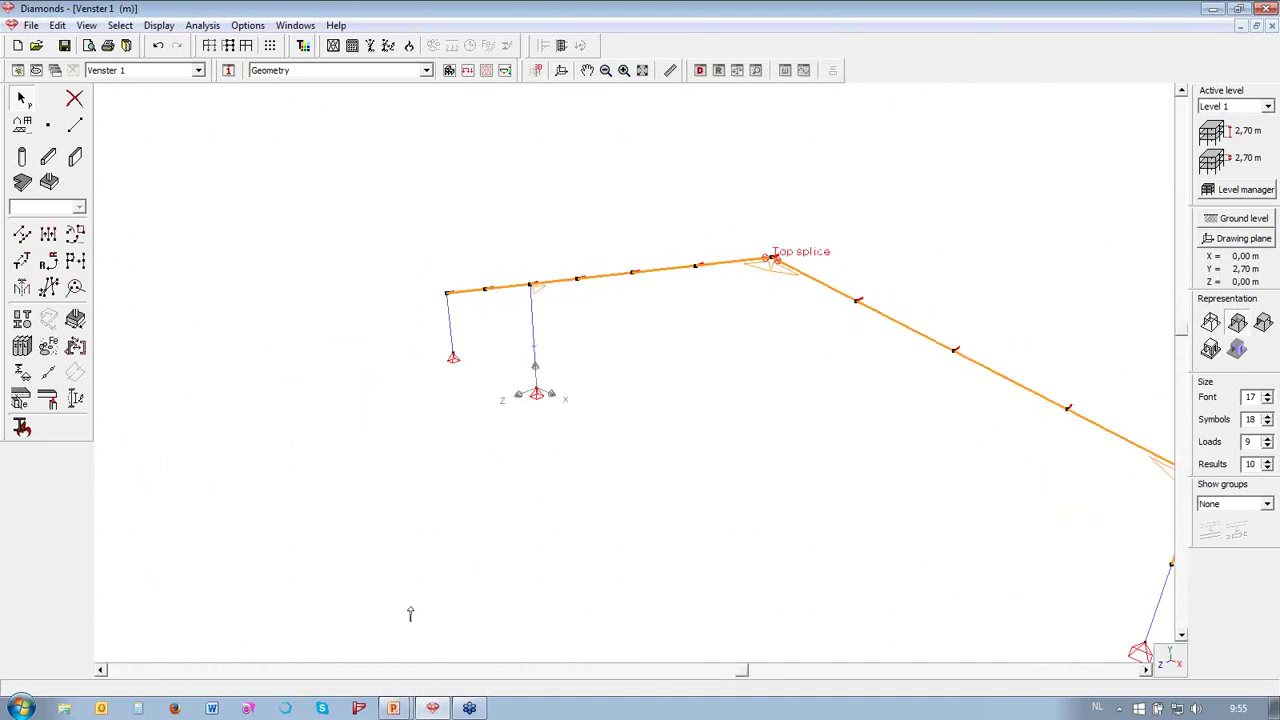
drag(742, 672, 642, 670)
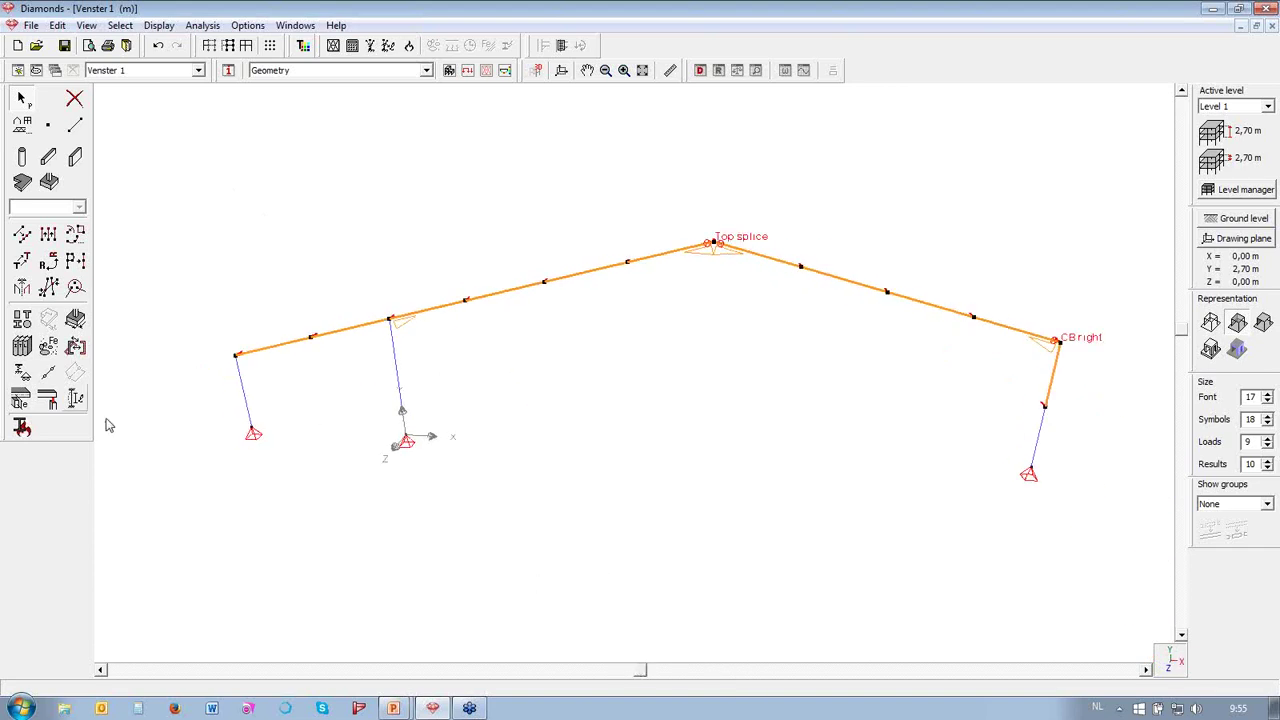
click(22, 372)
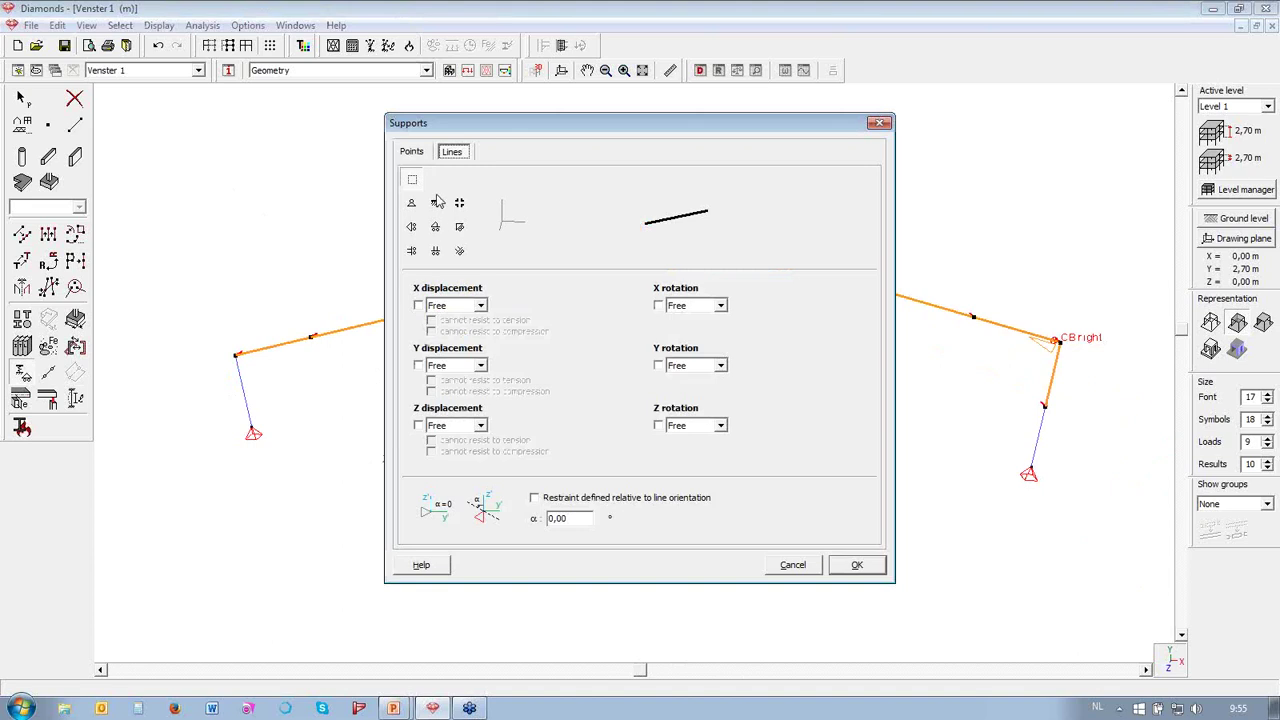
click(420, 153)
click(418, 425)
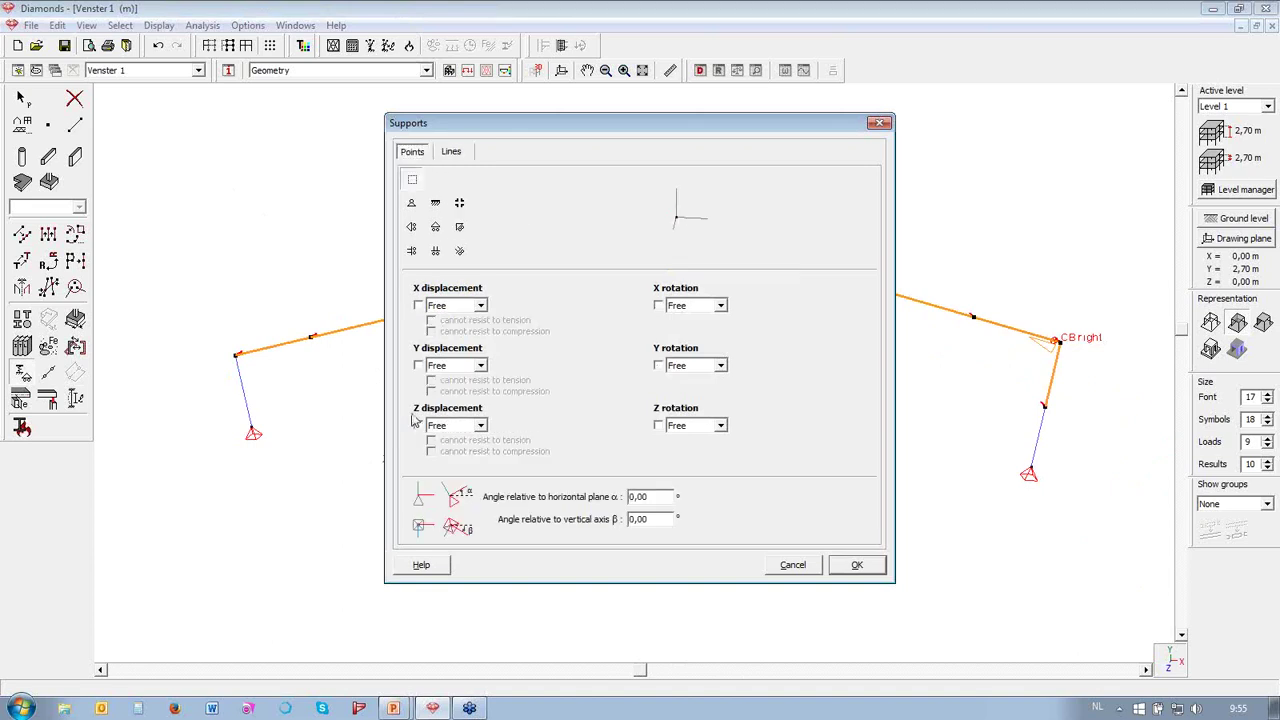
click(857, 565)
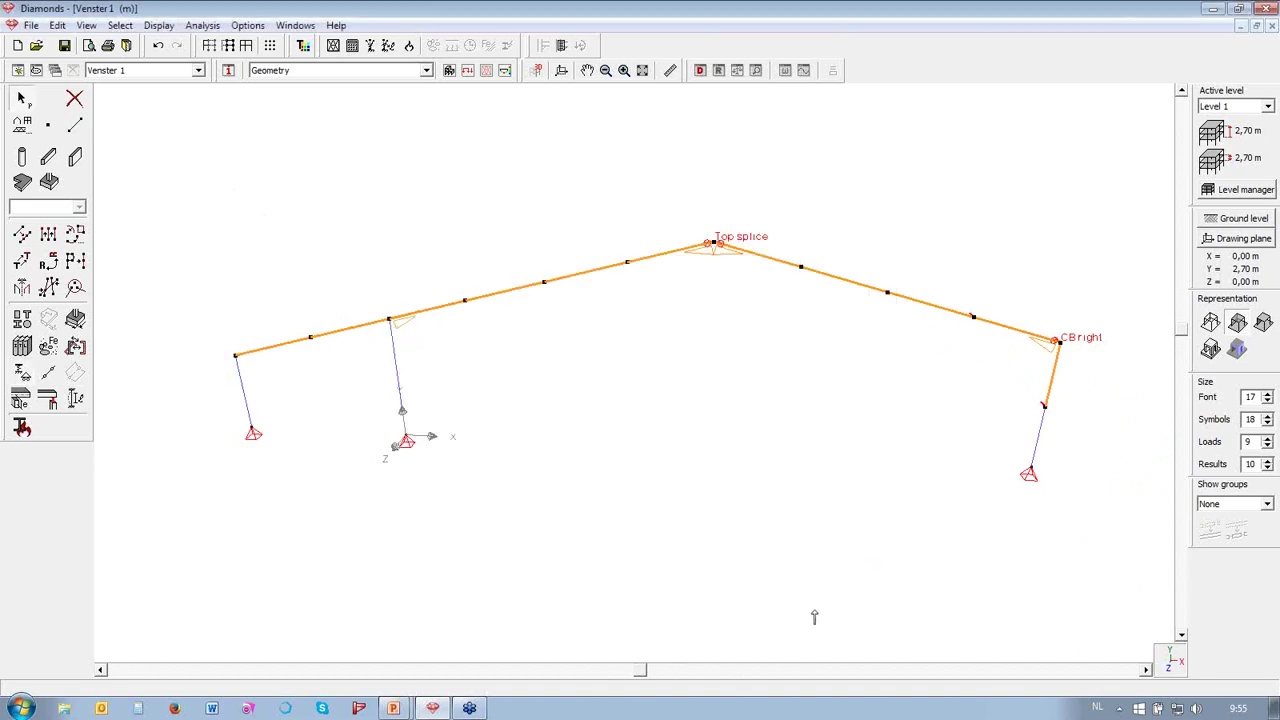
drag(643, 673, 660, 637)
click(940, 650)
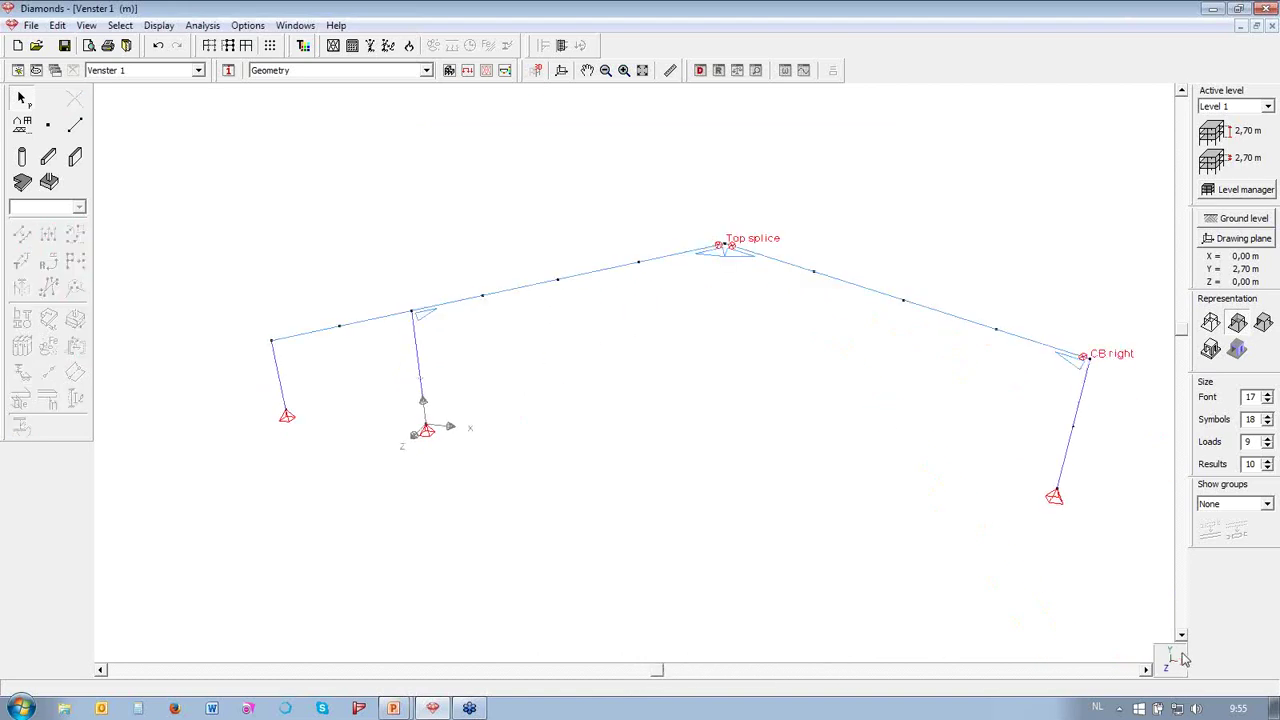
- Copy the whole frame 6 times at a spacing of 5 m in the Z direction, creating connecting lines between the frames
scroll(632, 436, down, 5)
drag(659, 671, 724, 664)
key(ctrl+a)
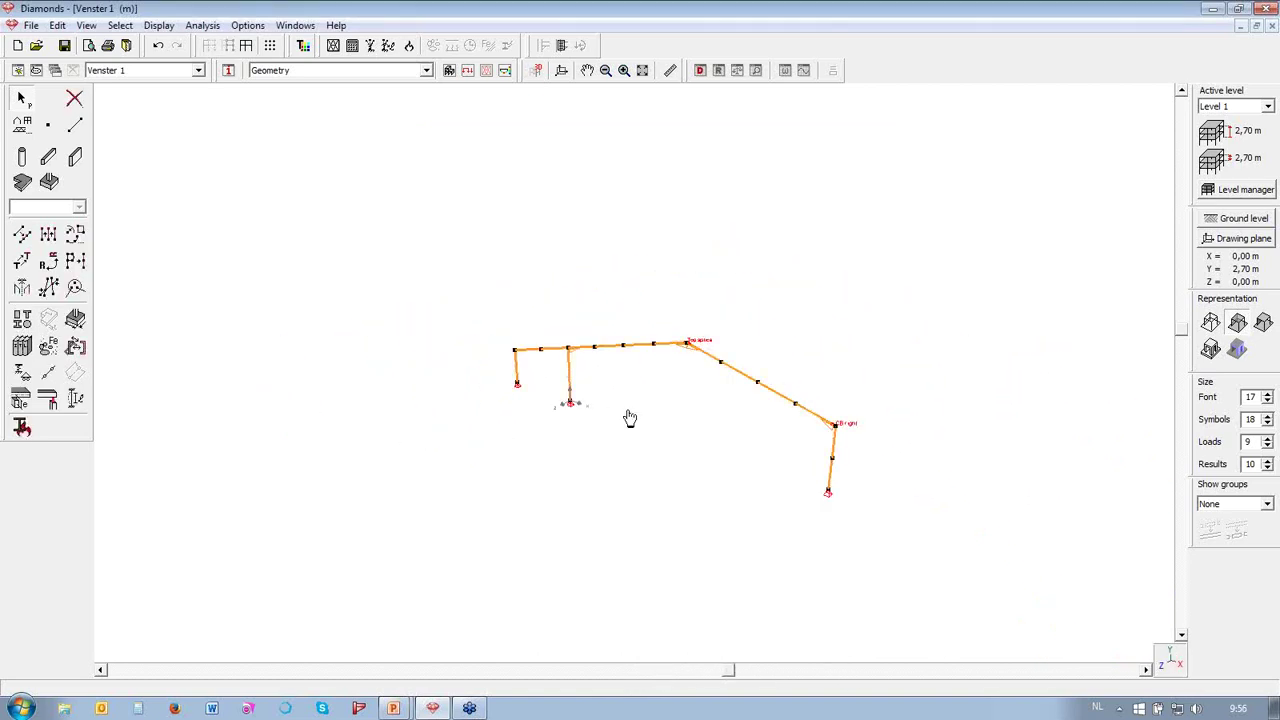
middle_drag(629, 417, 714, 293)
drag(727, 670, 754, 670)
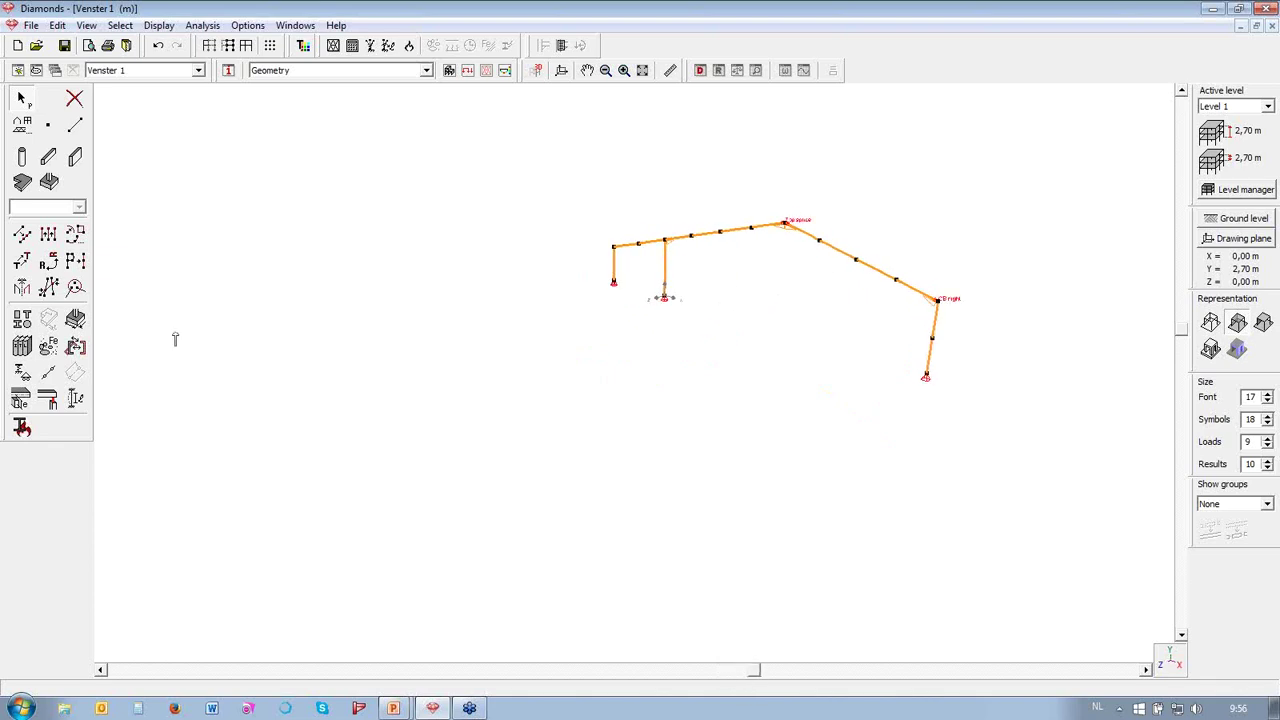
click(24, 264)
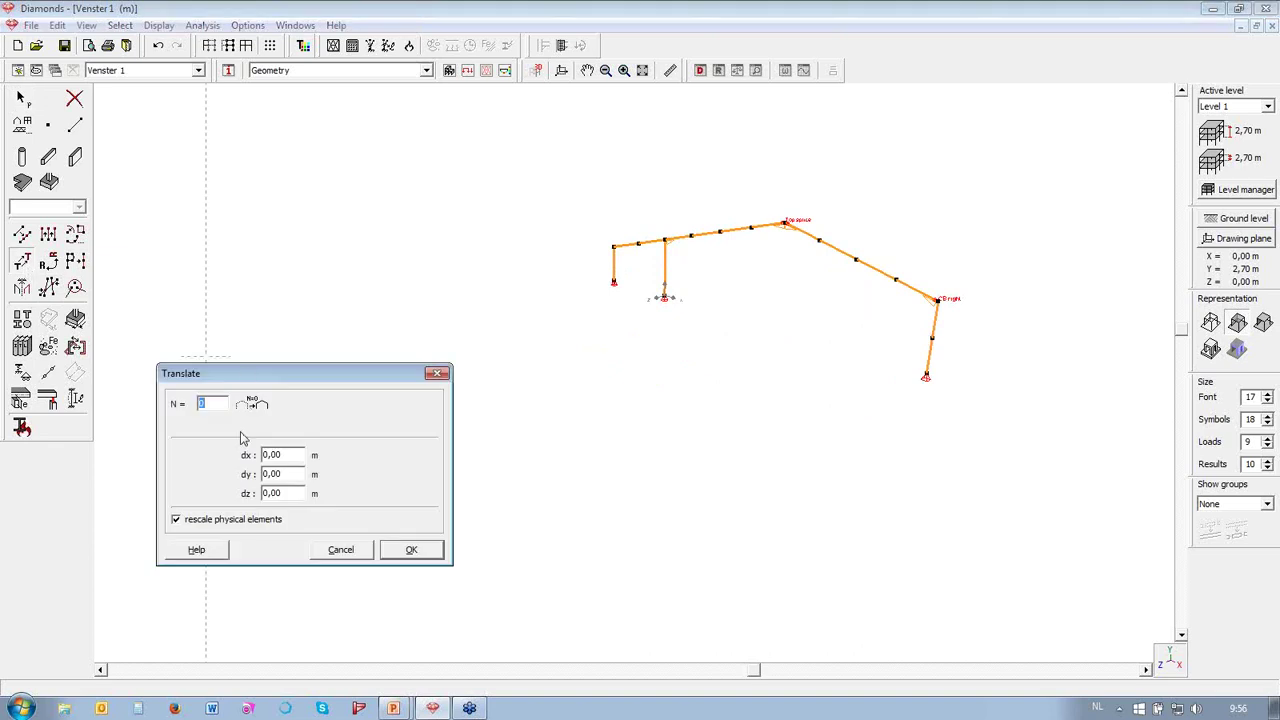
text(6)
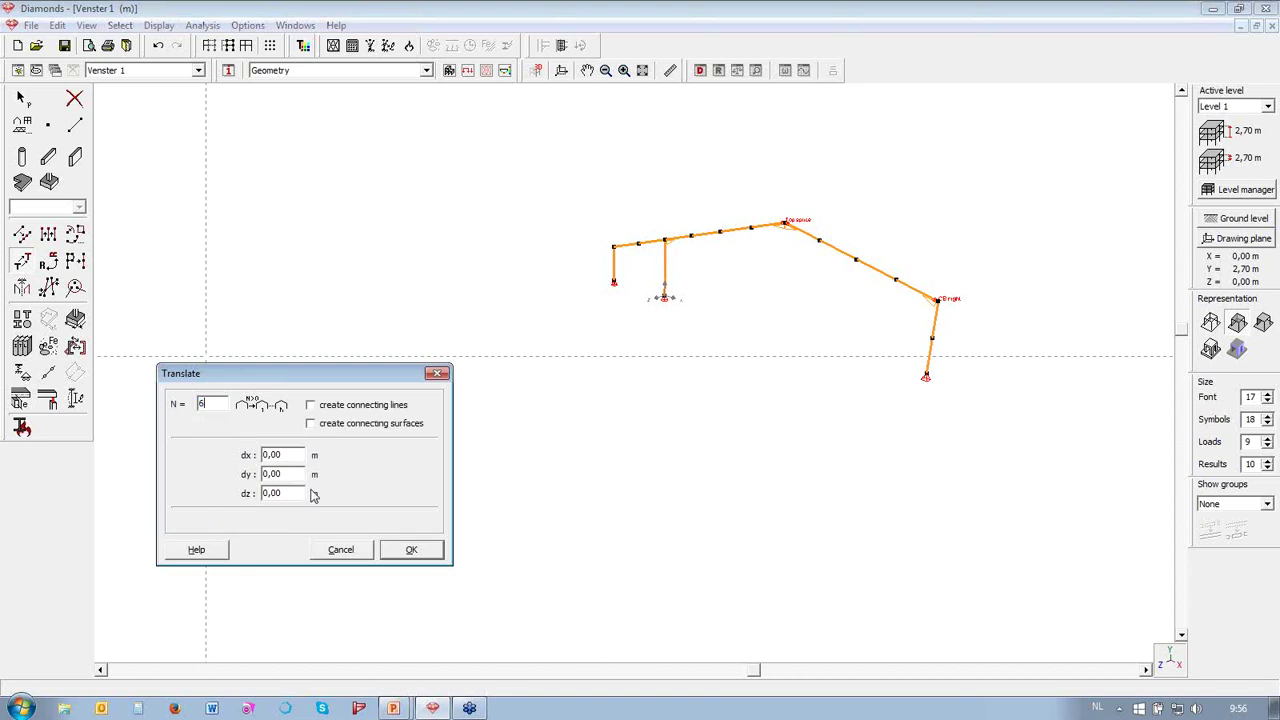
drag(281, 500, 257, 505)
text(5)
click(330, 408)
click(412, 549)
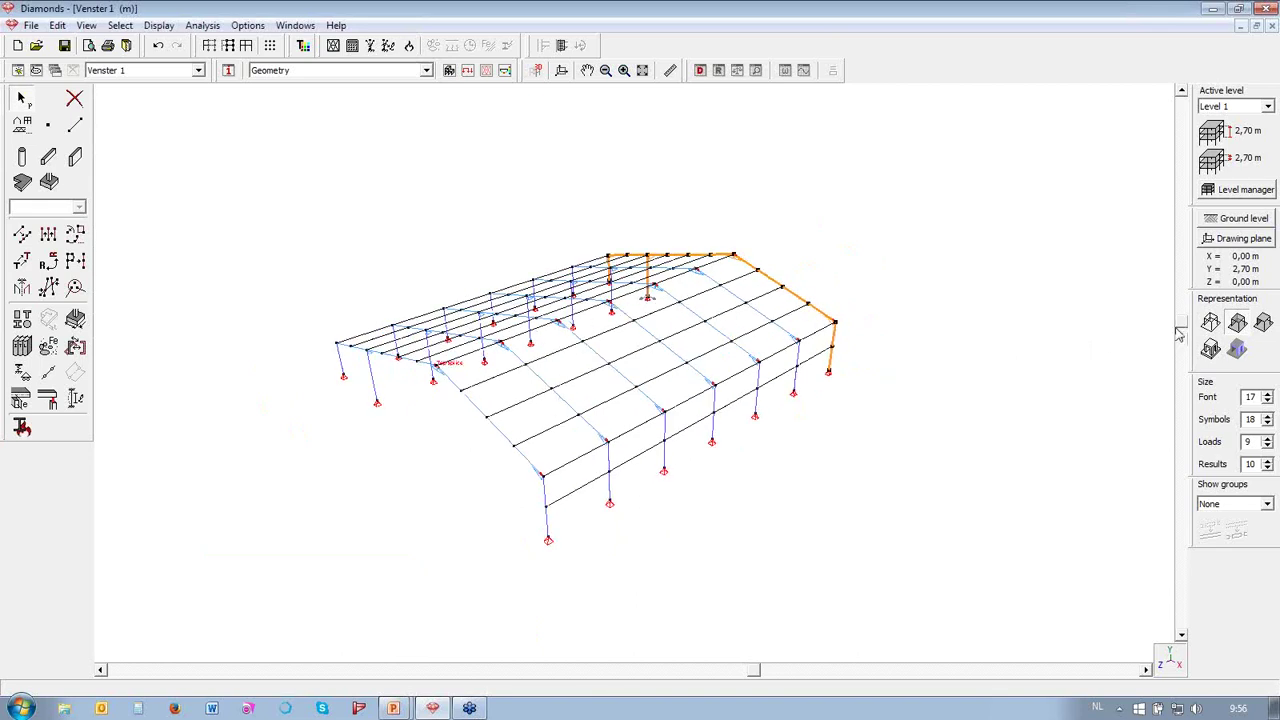
click(610, 540)
- Select all longitudinal members between the frames and assign them the section SHS 100x100x4 from the SHS (EU) library
scroll(610, 540, up, 3)
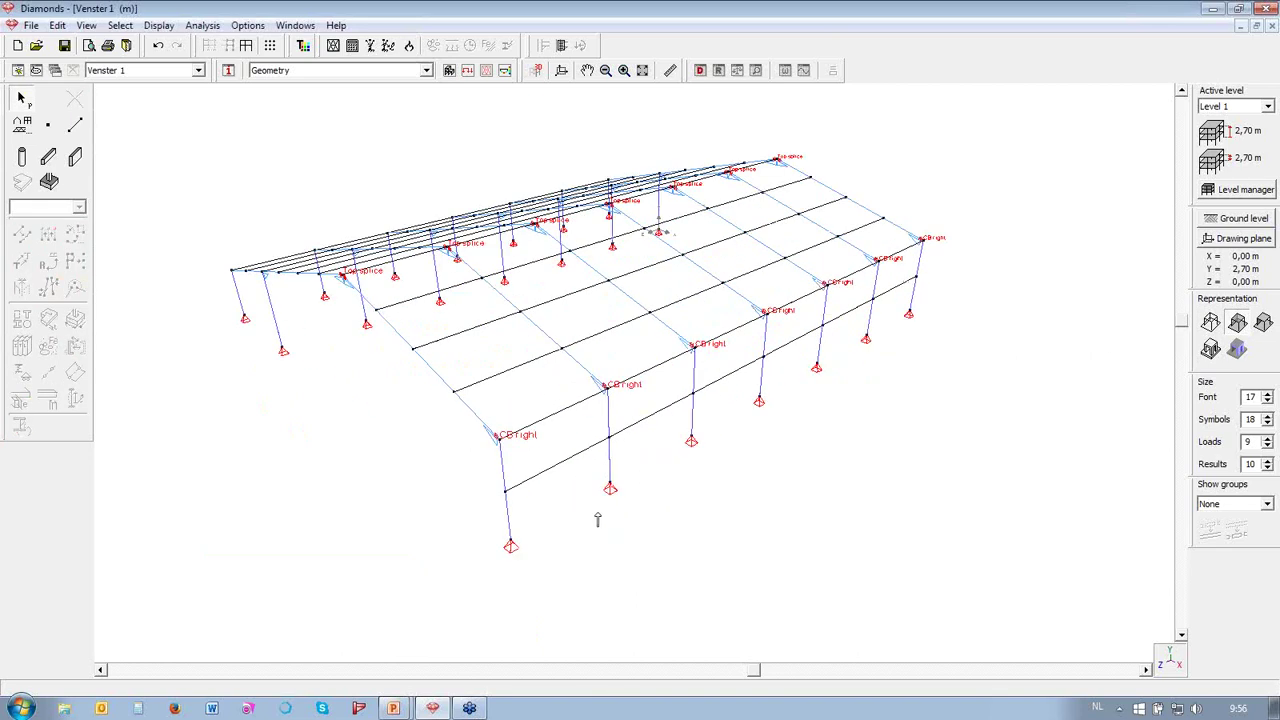
click(538, 487)
scroll(538, 487, down, 2)
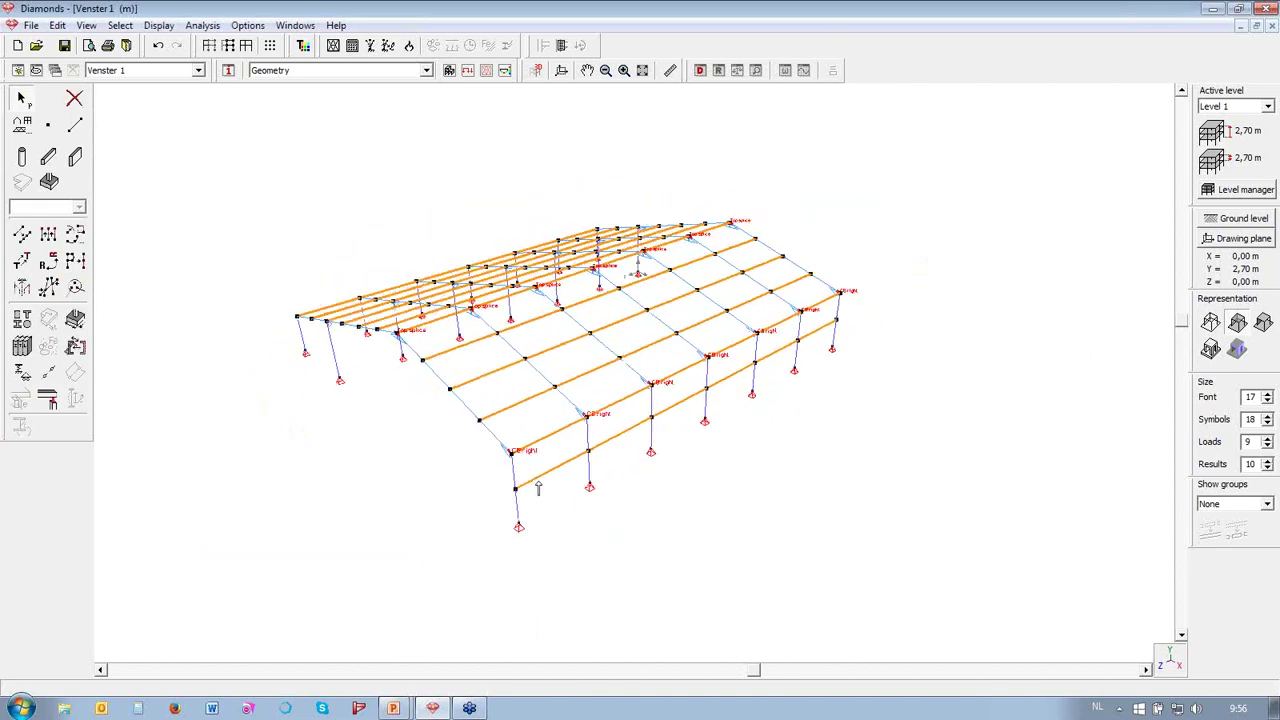
scroll(524, 447, up, 1)
scroll(433, 490, up, 1)
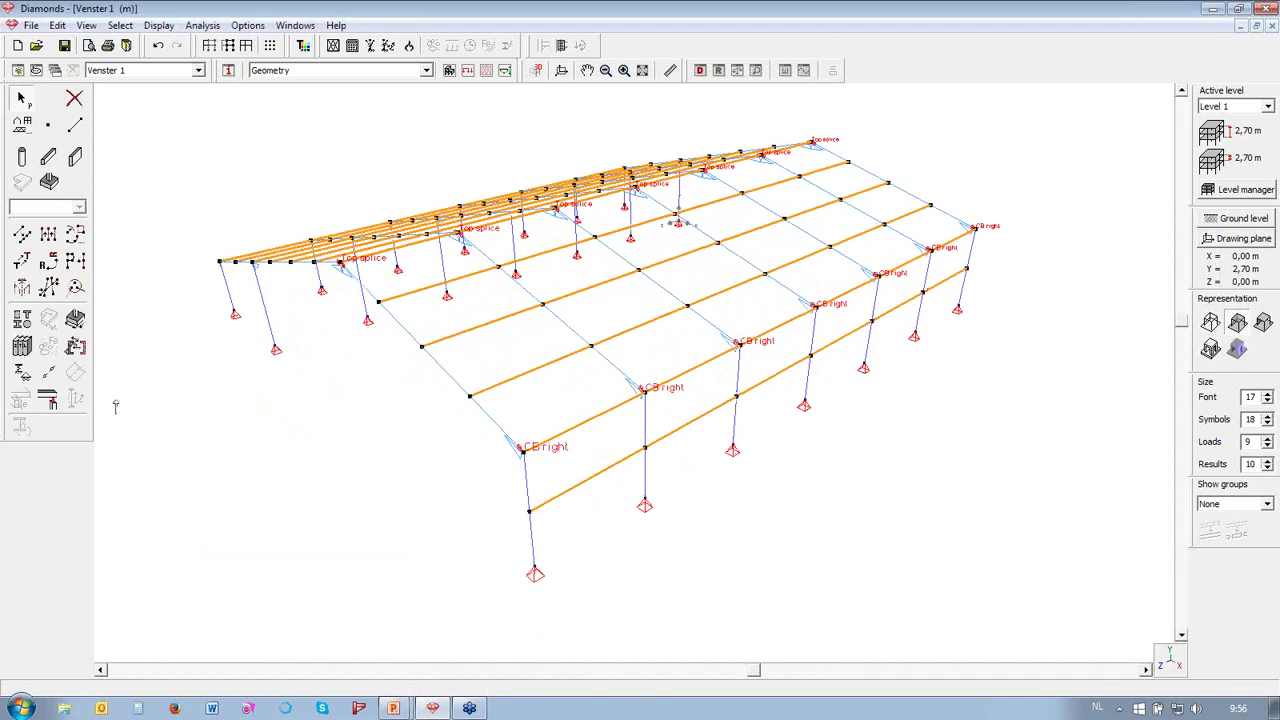
click(23, 348)
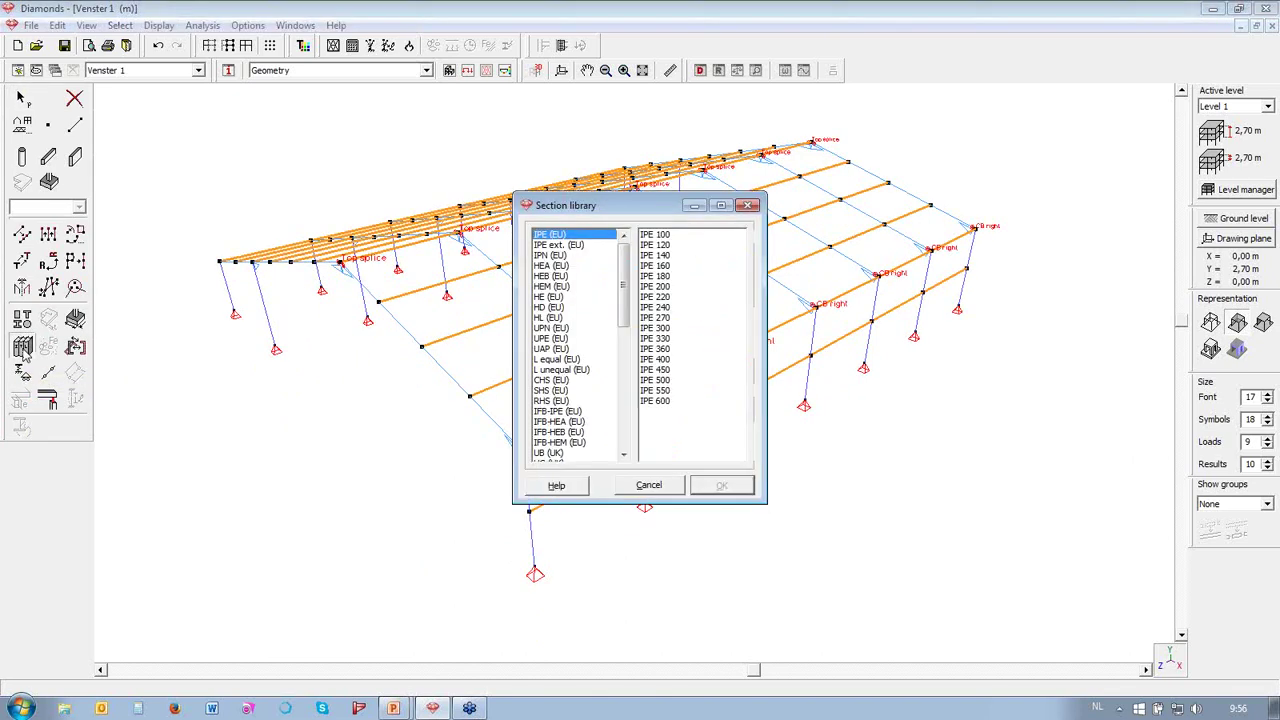
drag(624, 320, 624, 342)
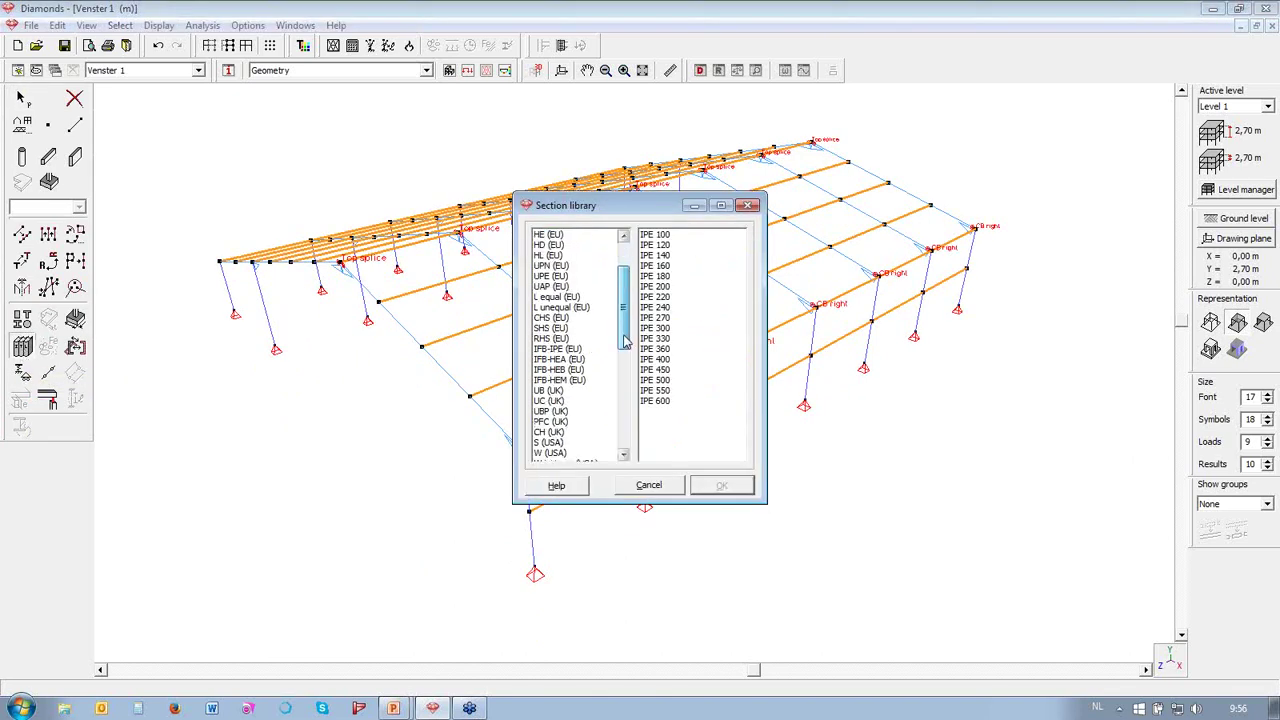
click(585, 328)
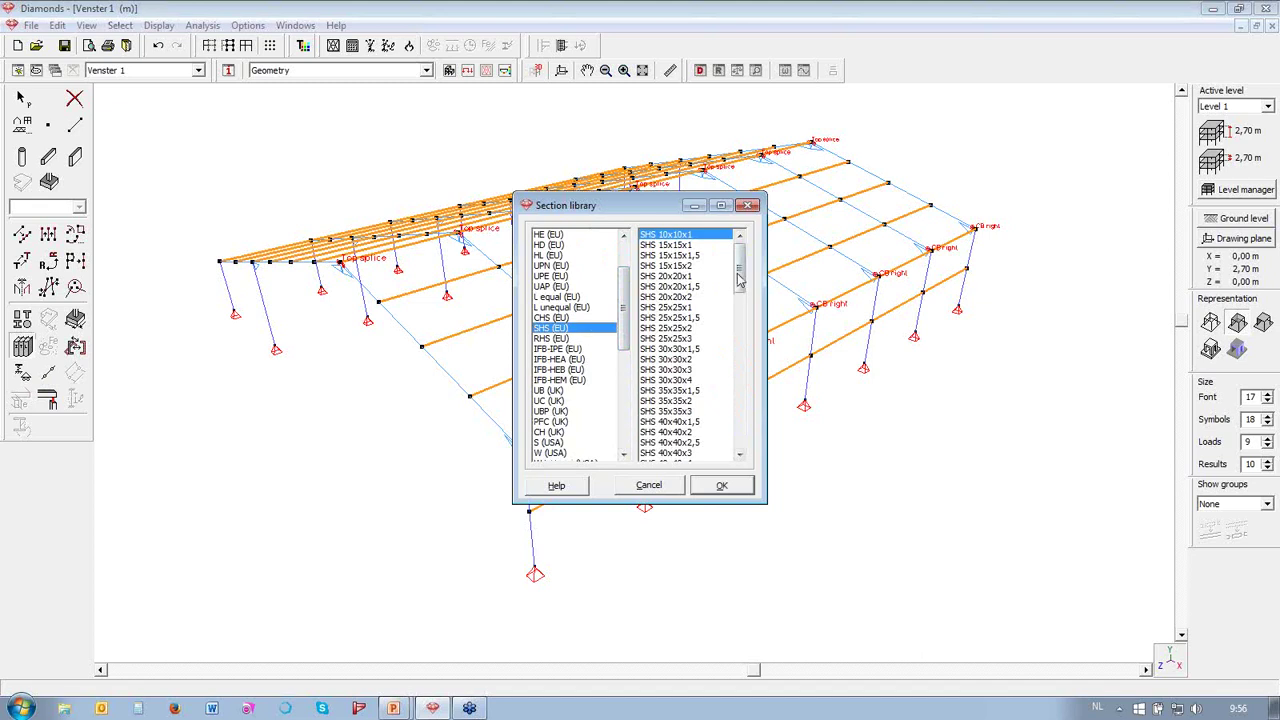
drag(739, 280, 740, 358)
click(700, 380)
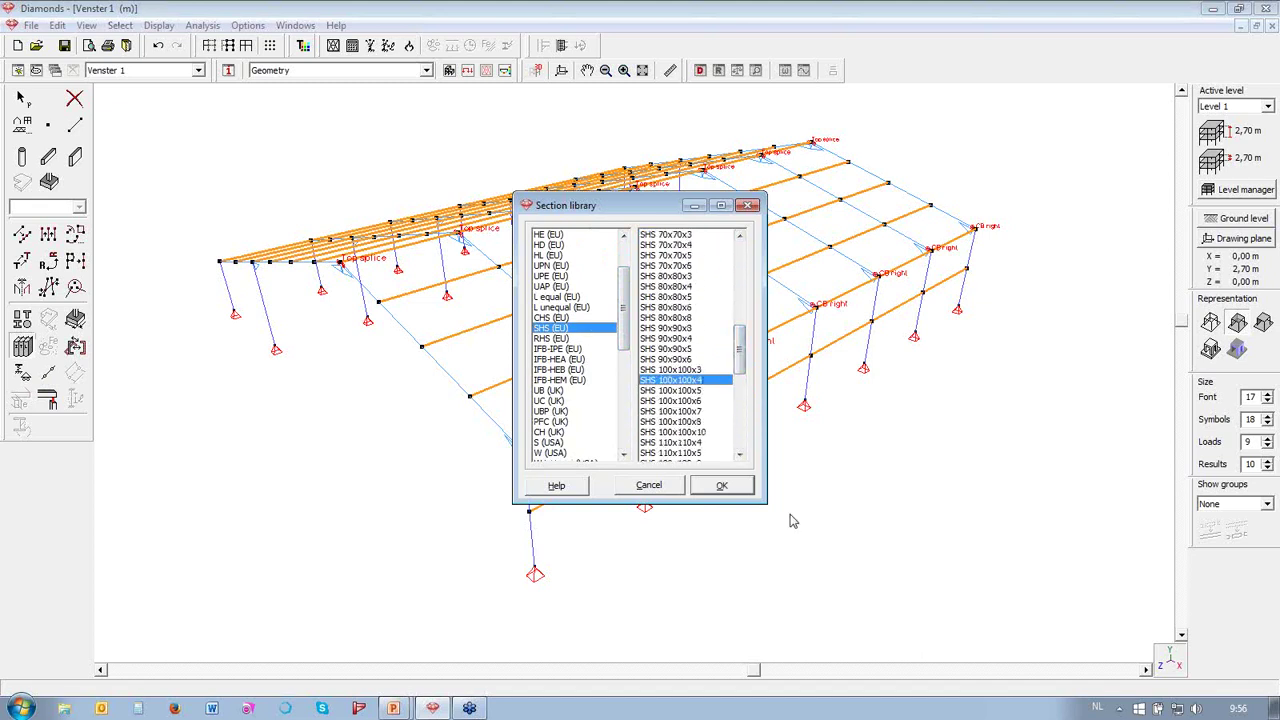
click(723, 487)
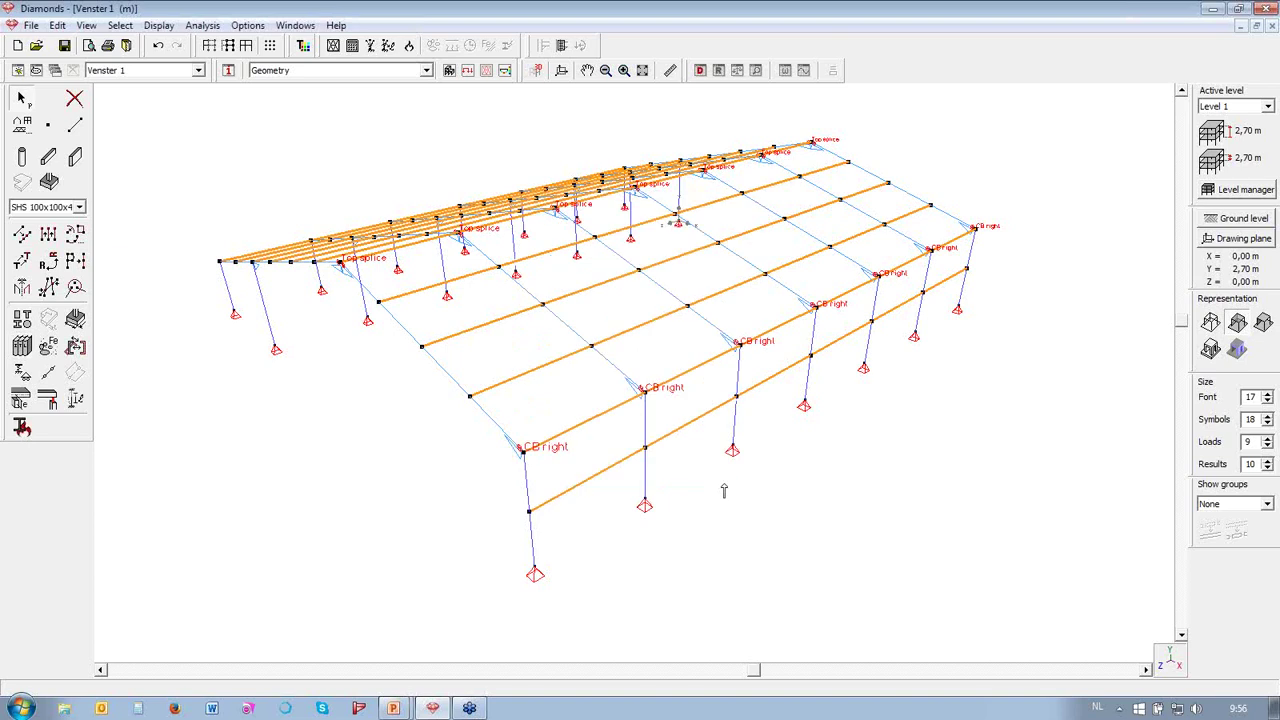
- Hinge both ends of the longitudinal members by freeing My' and Mz', and preview the hall with its sections rendered
click(51, 377)
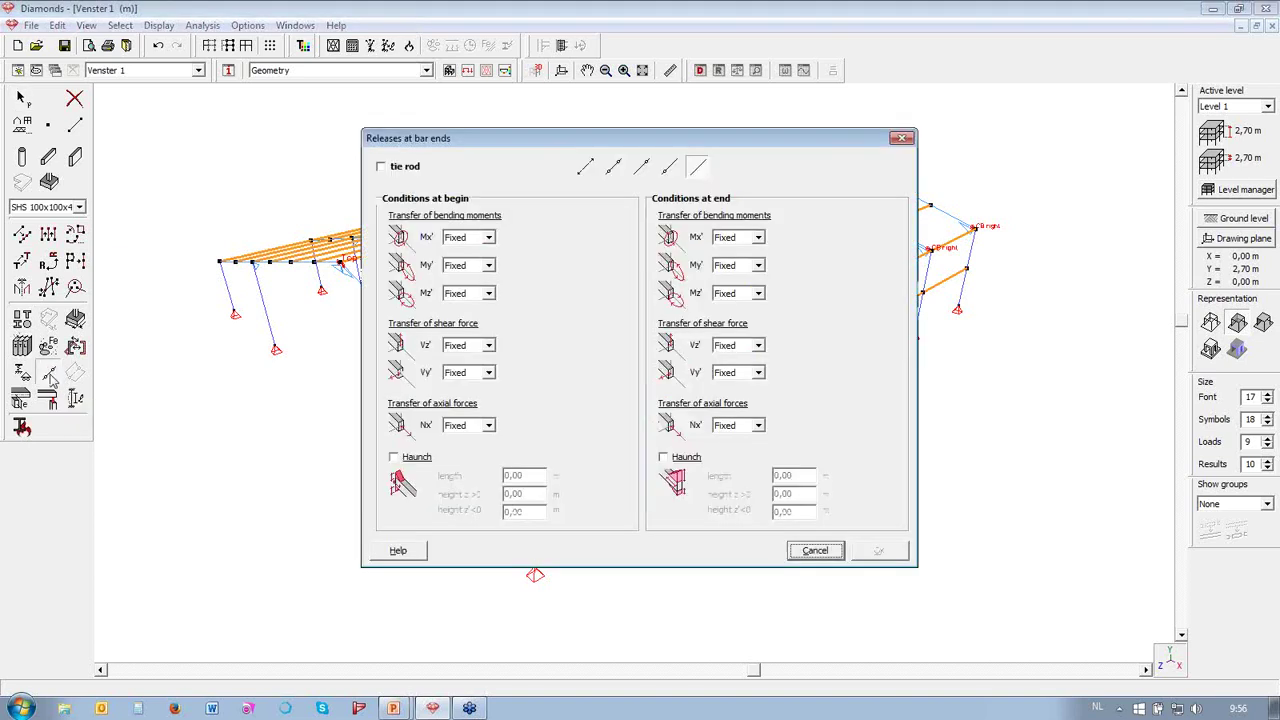
click(612, 170)
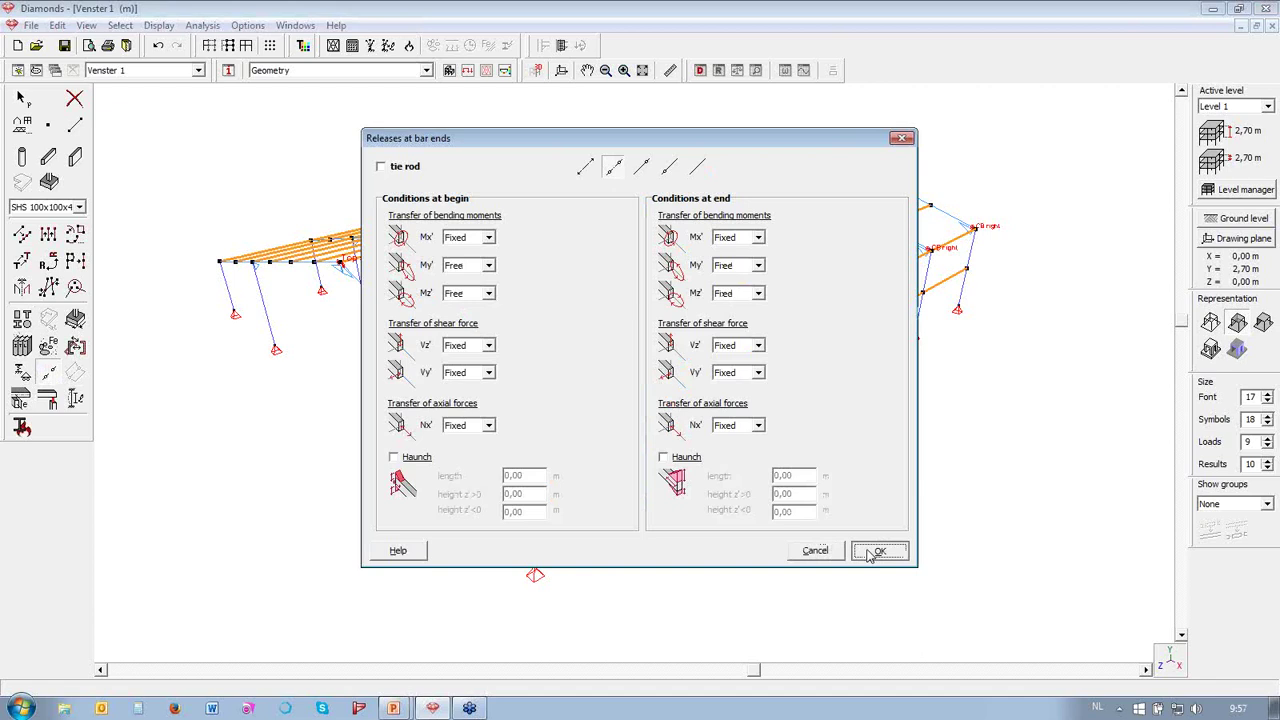
click(866, 551)
scroll(586, 545, up, 5)
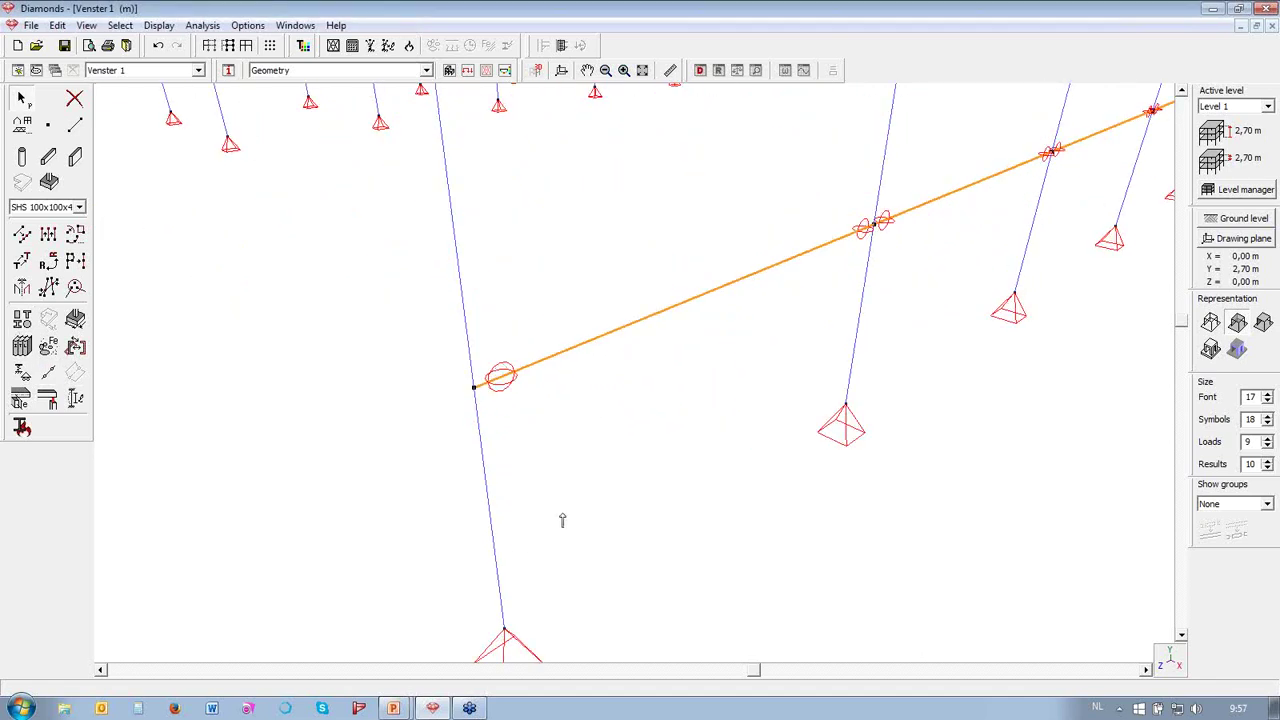
scroll(562, 520, down, 5)
key(Escape)
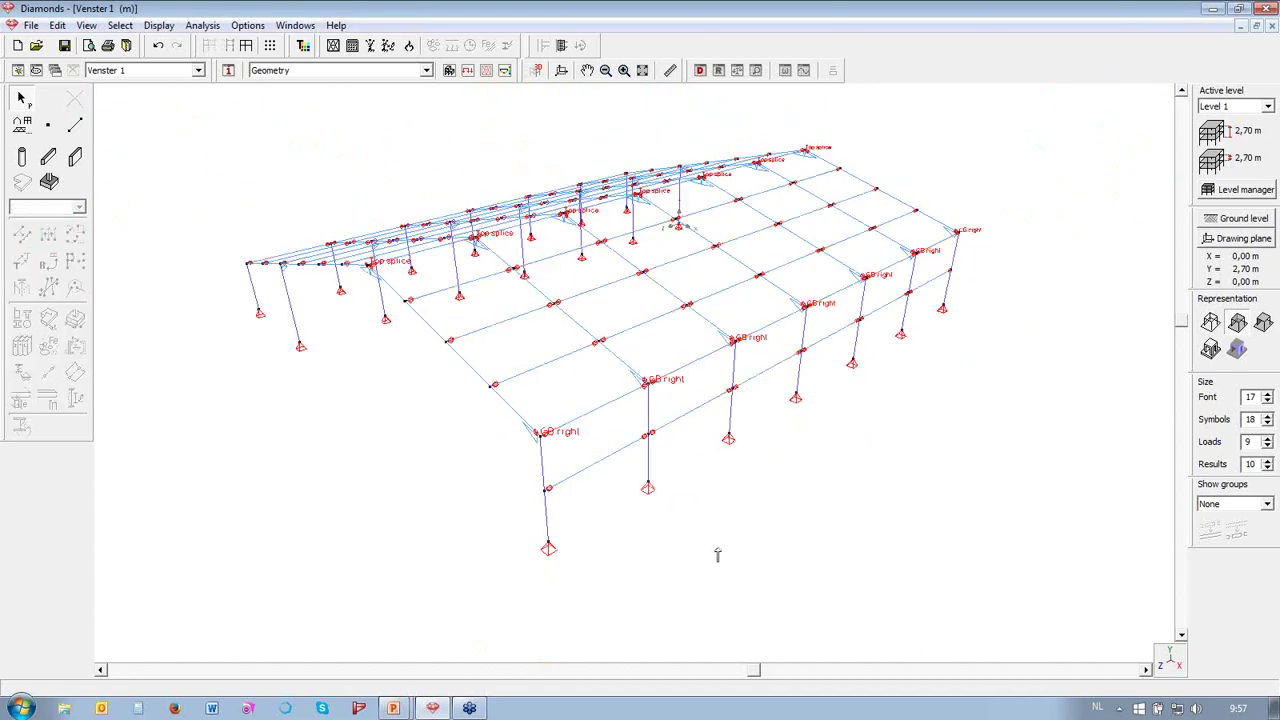
mouse_move(717, 554)
middle_down()
mouse_move(717, 530)
mouse_move(717, 554)
middle_up()
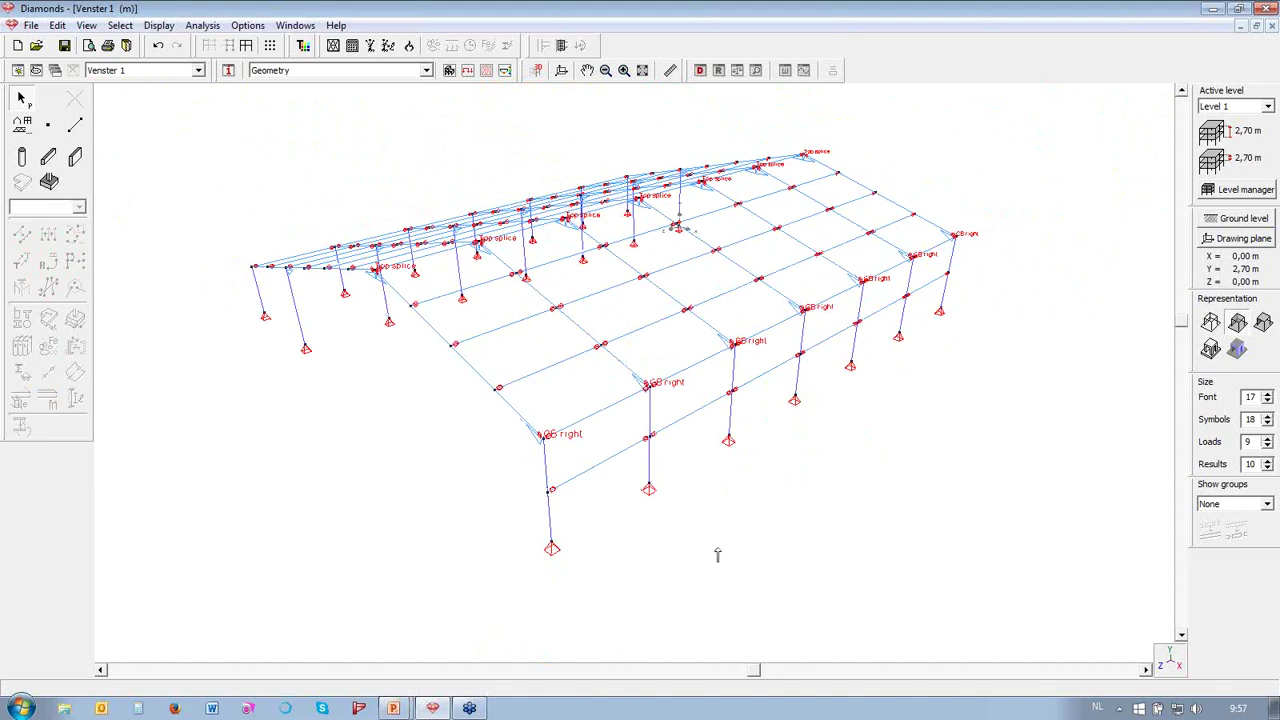
click(1237, 347)
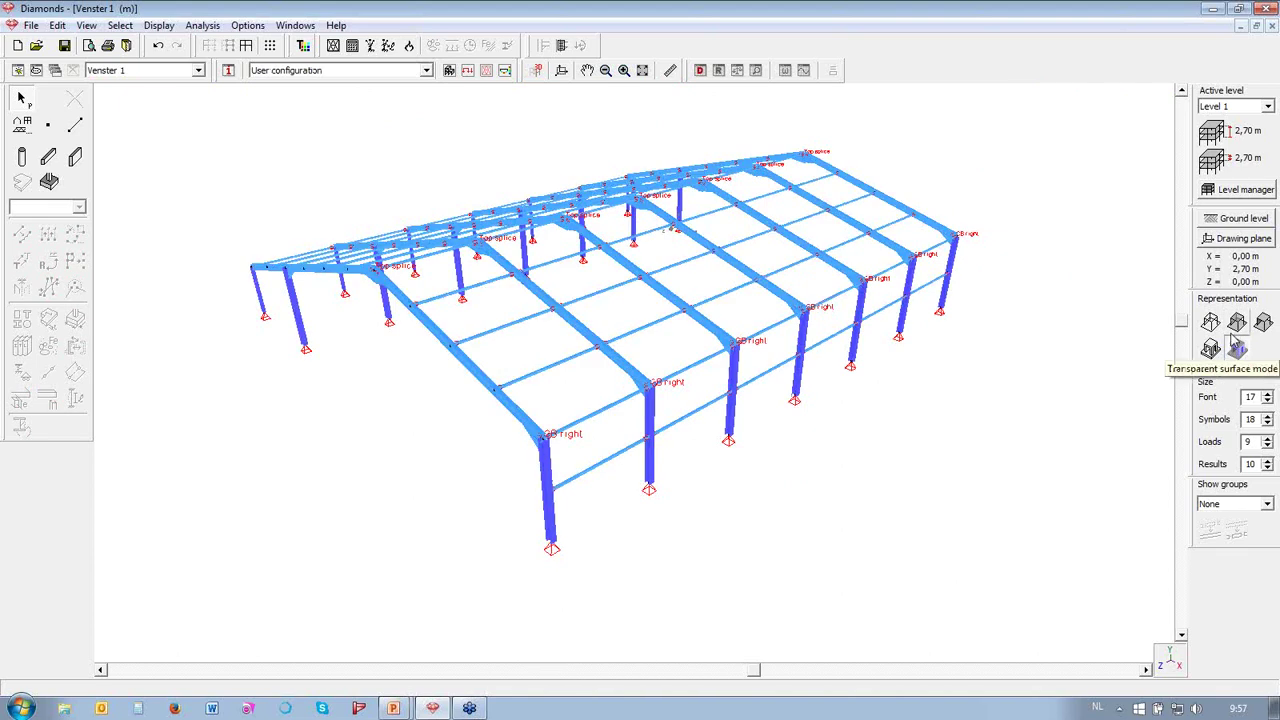
click(1237, 347)
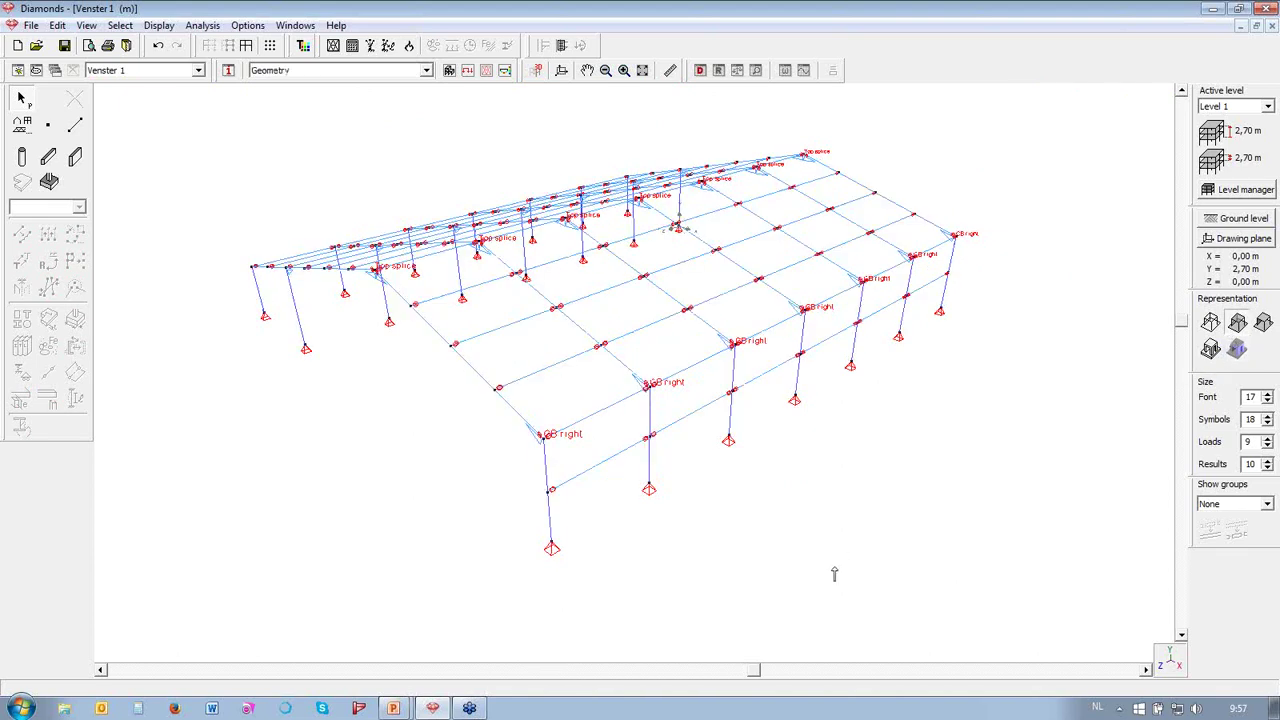
- Select all bars with cross-section SHS 100x100x4 and delete the design types end column, purlin and wind brace
click(162, 26)
mouse_move(128, 30)
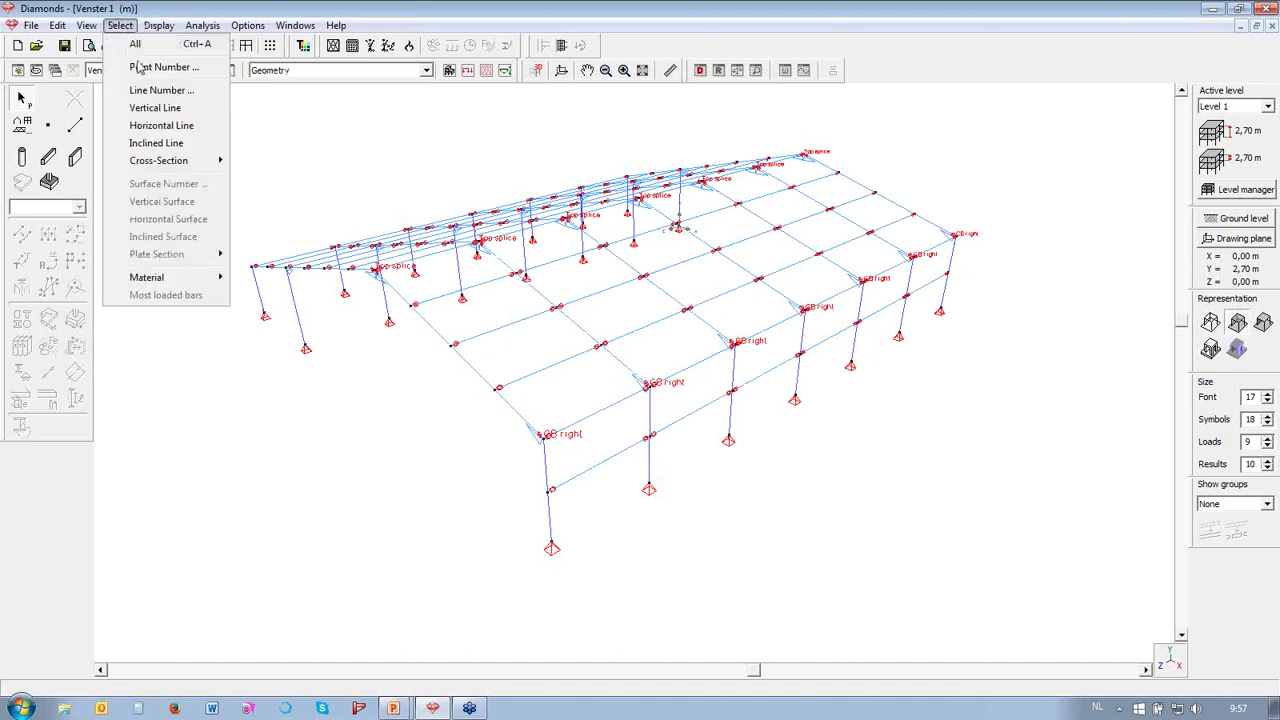
mouse_move(156, 162)
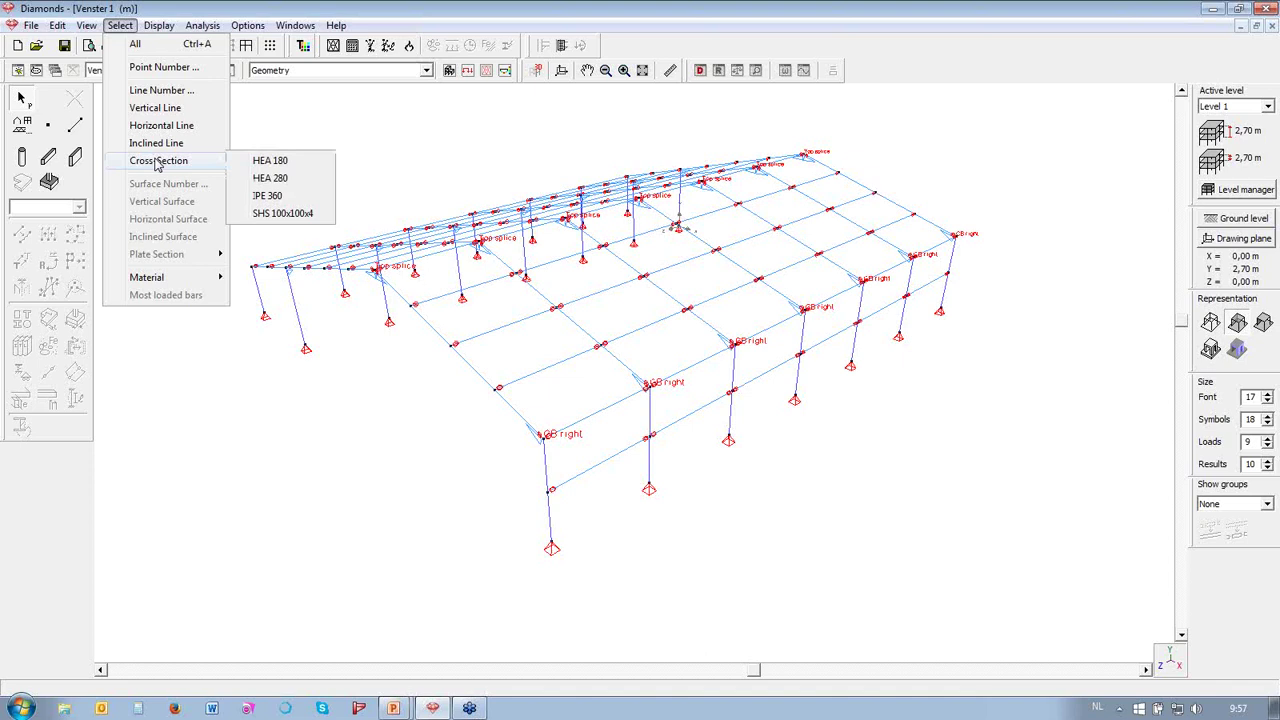
click(308, 213)
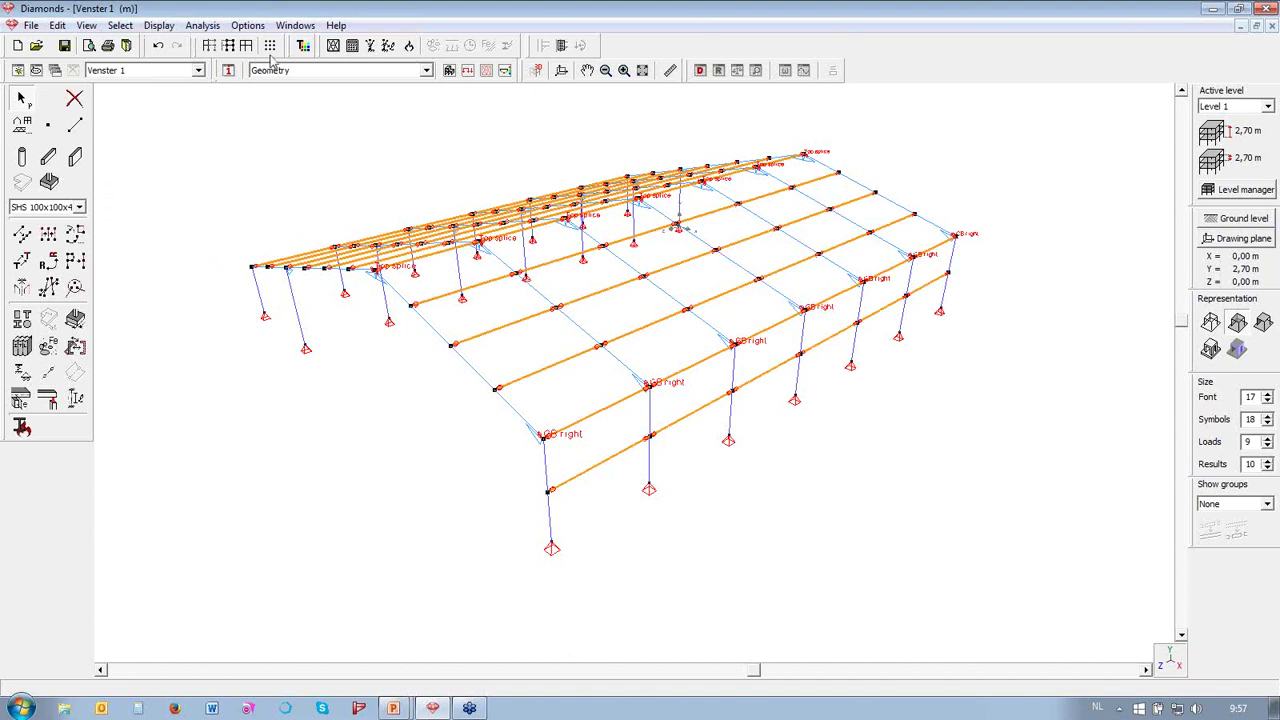
click(302, 46)
click(614, 428)
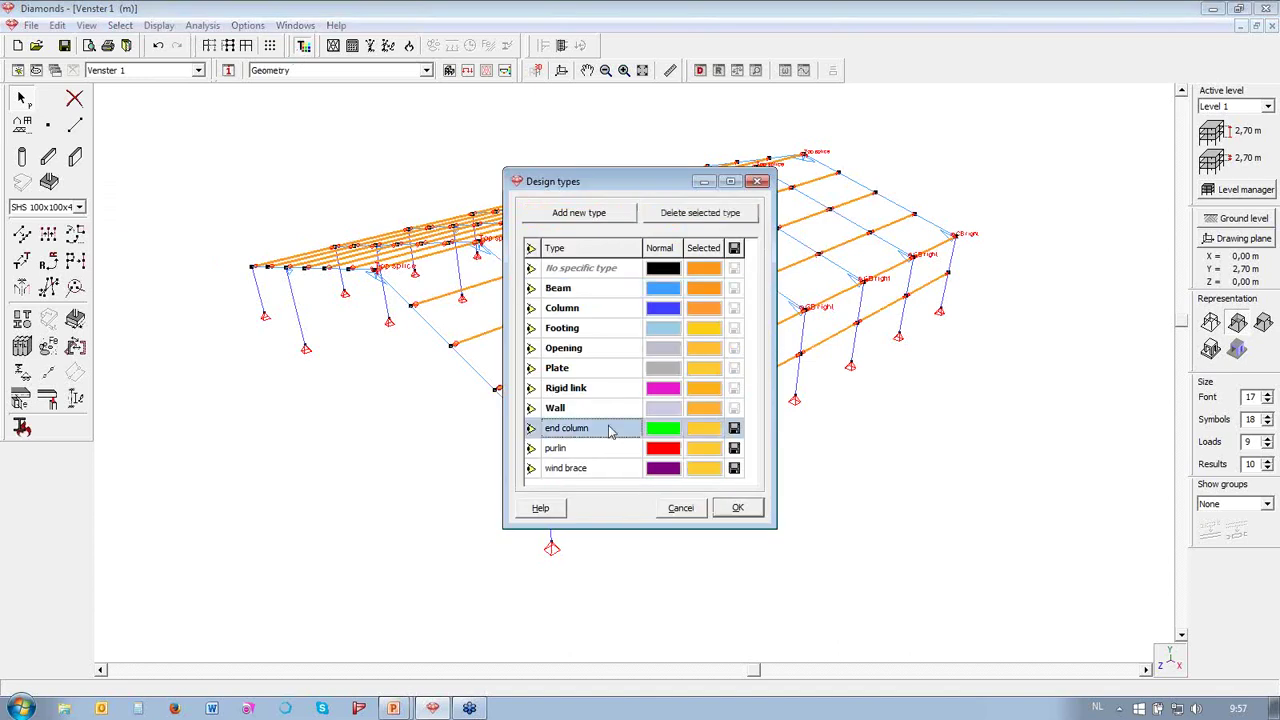
click(676, 216)
click(680, 215)
click(684, 214)
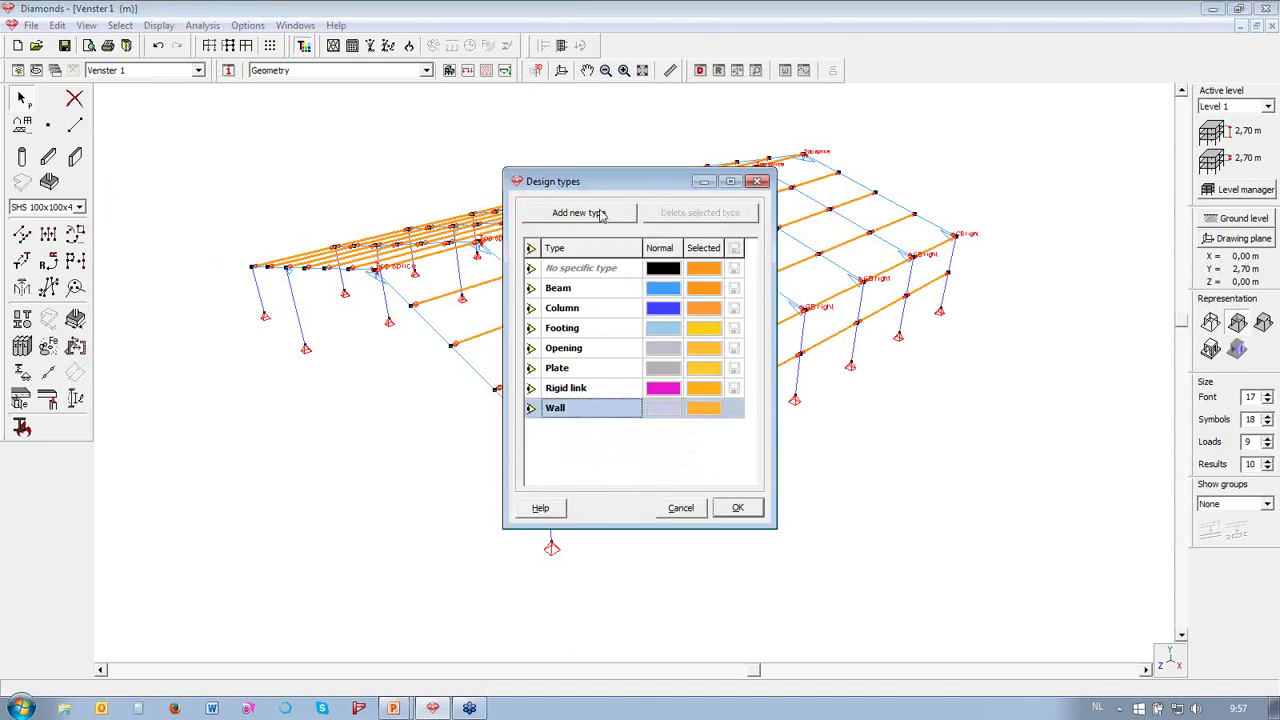
- Add a design type named "purlin" with a pink normal colour (255, 0, 128) and apply it to the selected bars
click(600, 214)
click(583, 428)
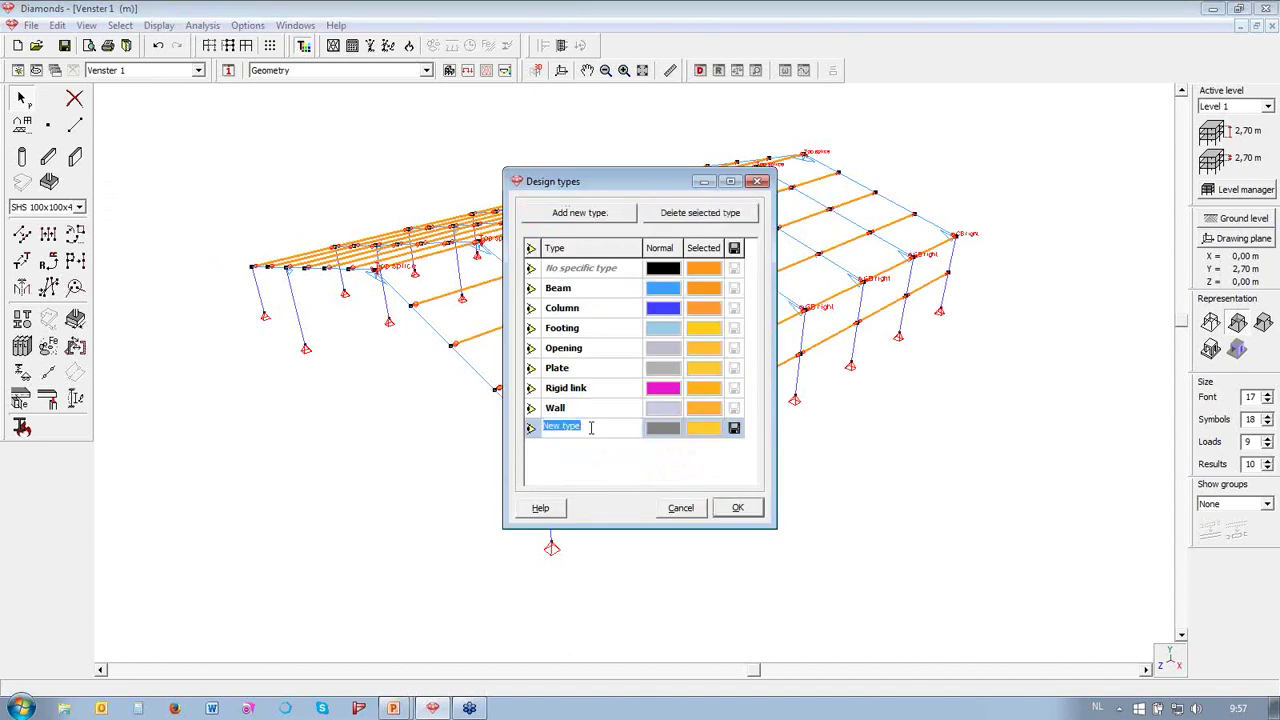
text(purlin)
click(674, 436)
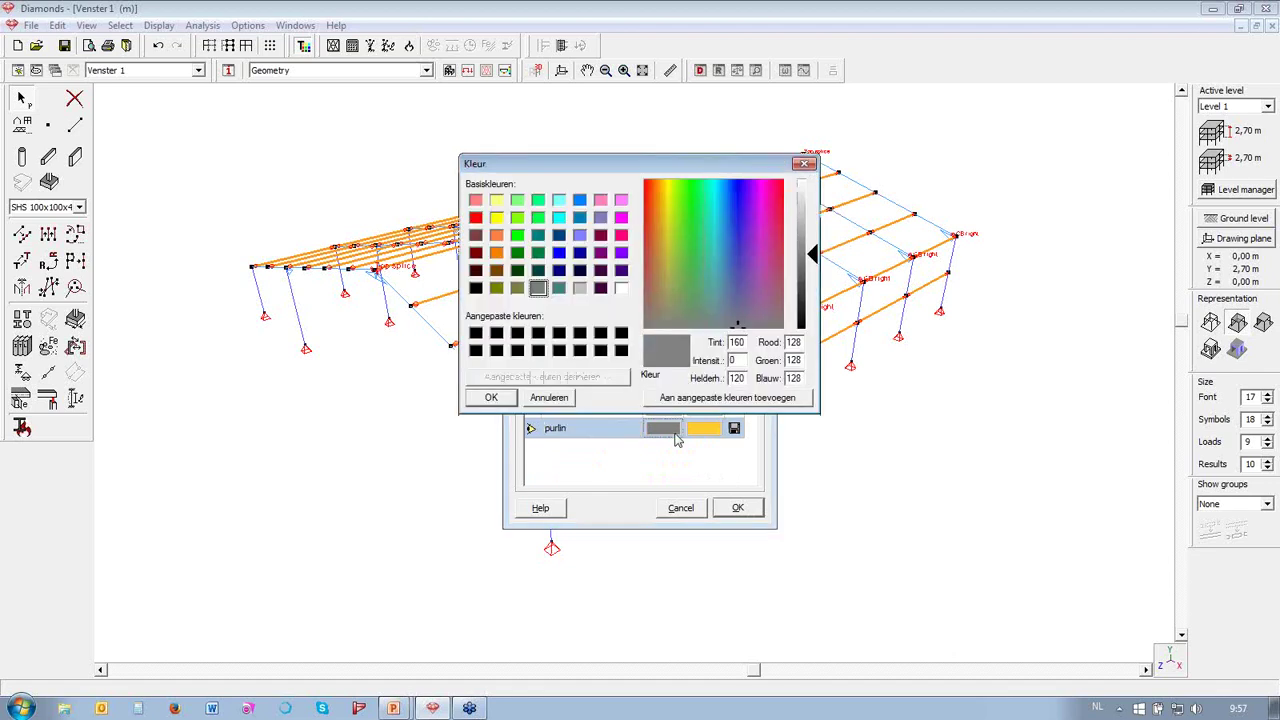
click(621, 252)
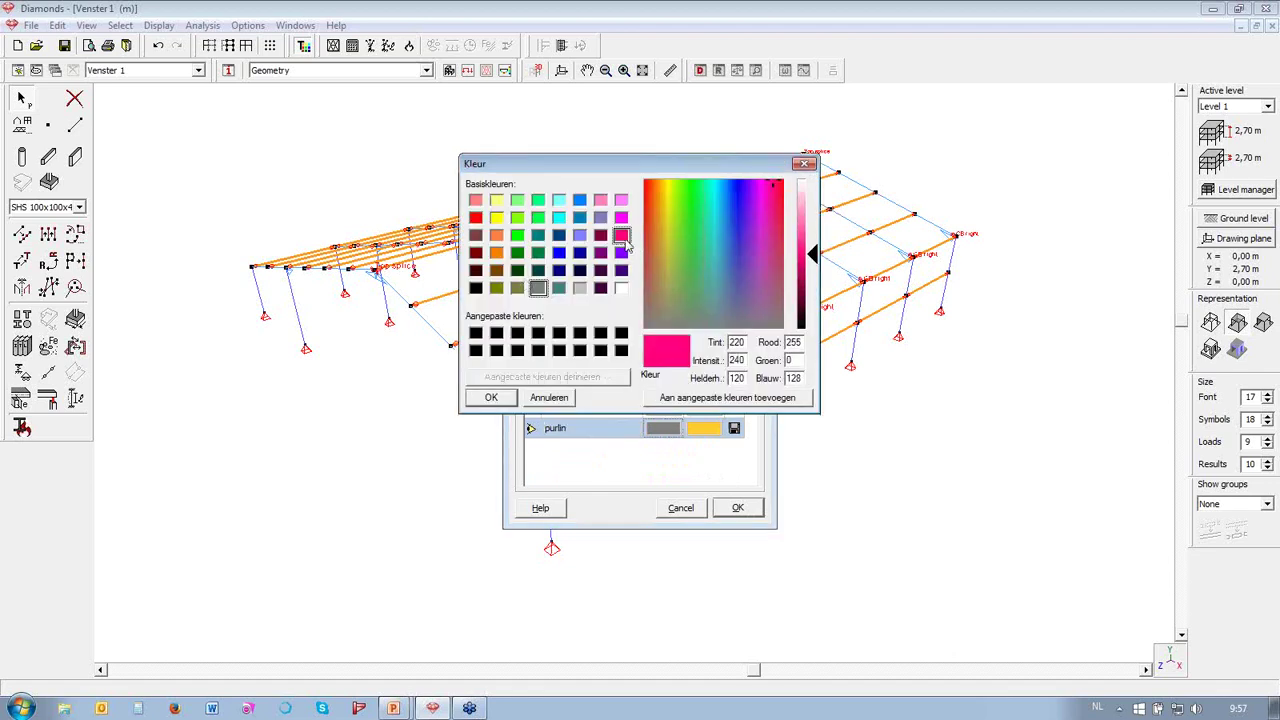
click(491, 397)
click(740, 507)
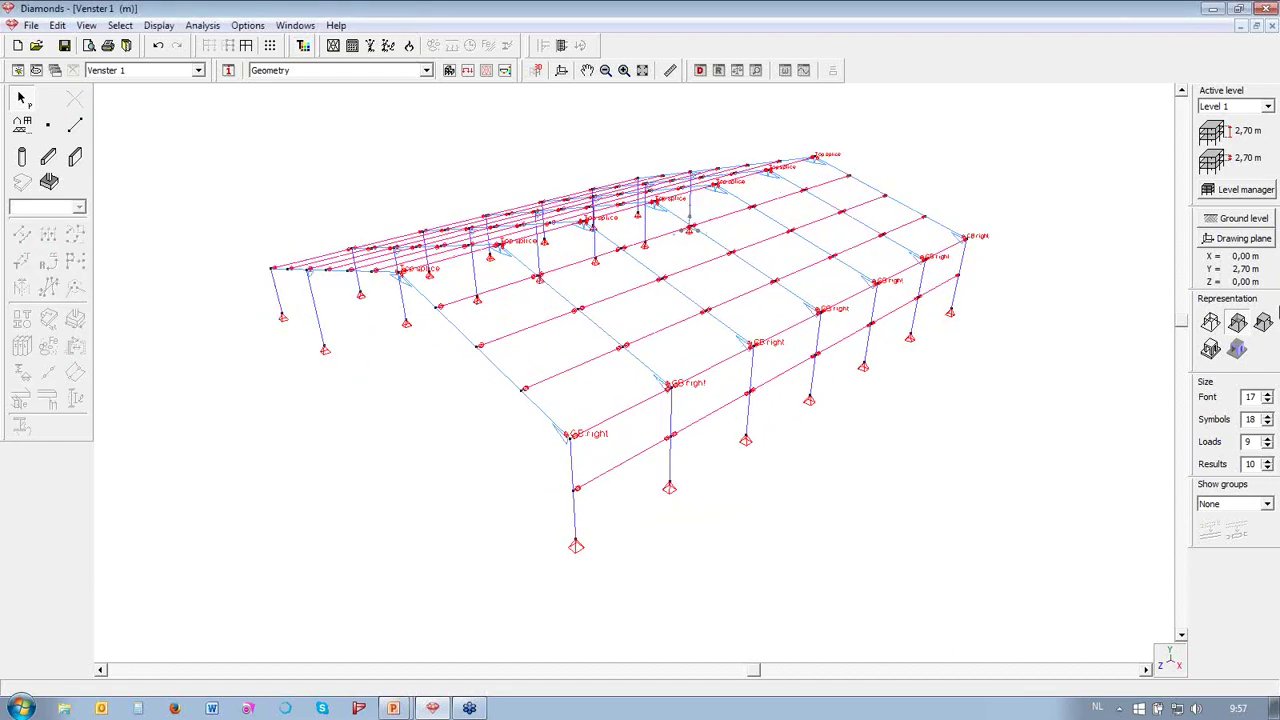
- Examine the purlins in the rendered view, return to the line model, and check that they can be selected together by type
click(1238, 350)
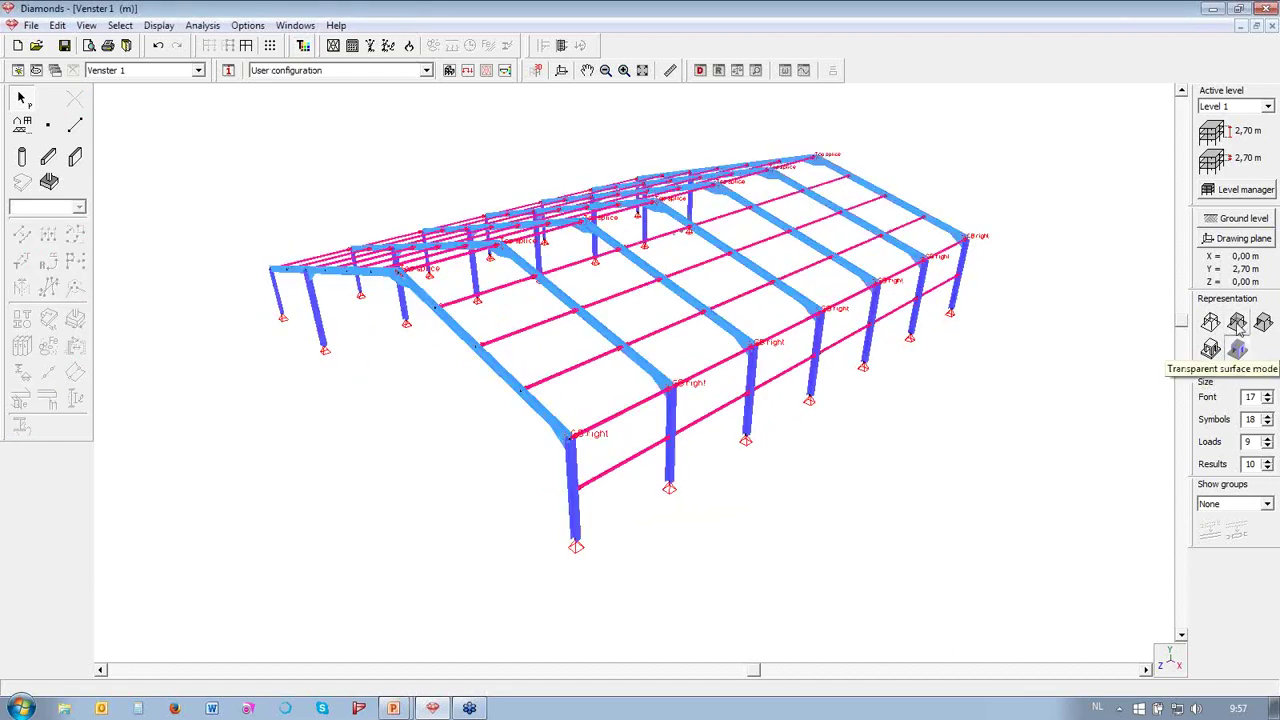
click(1237, 322)
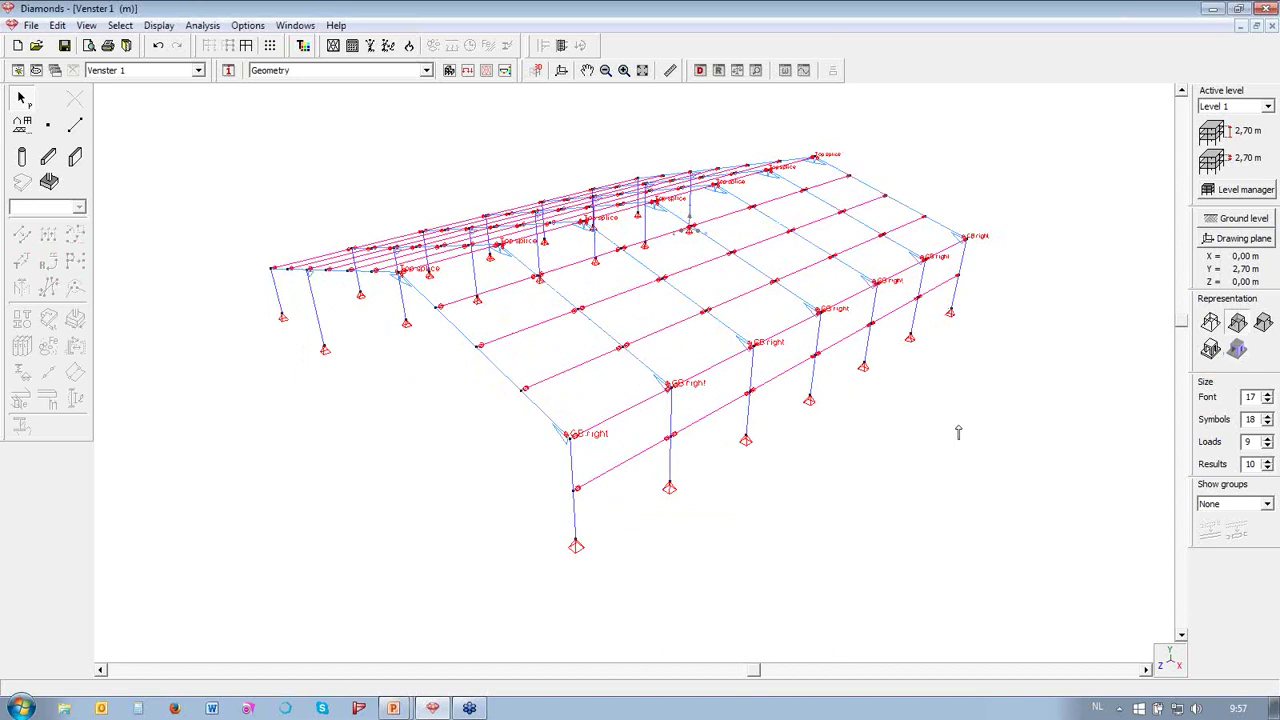
click(608, 478)
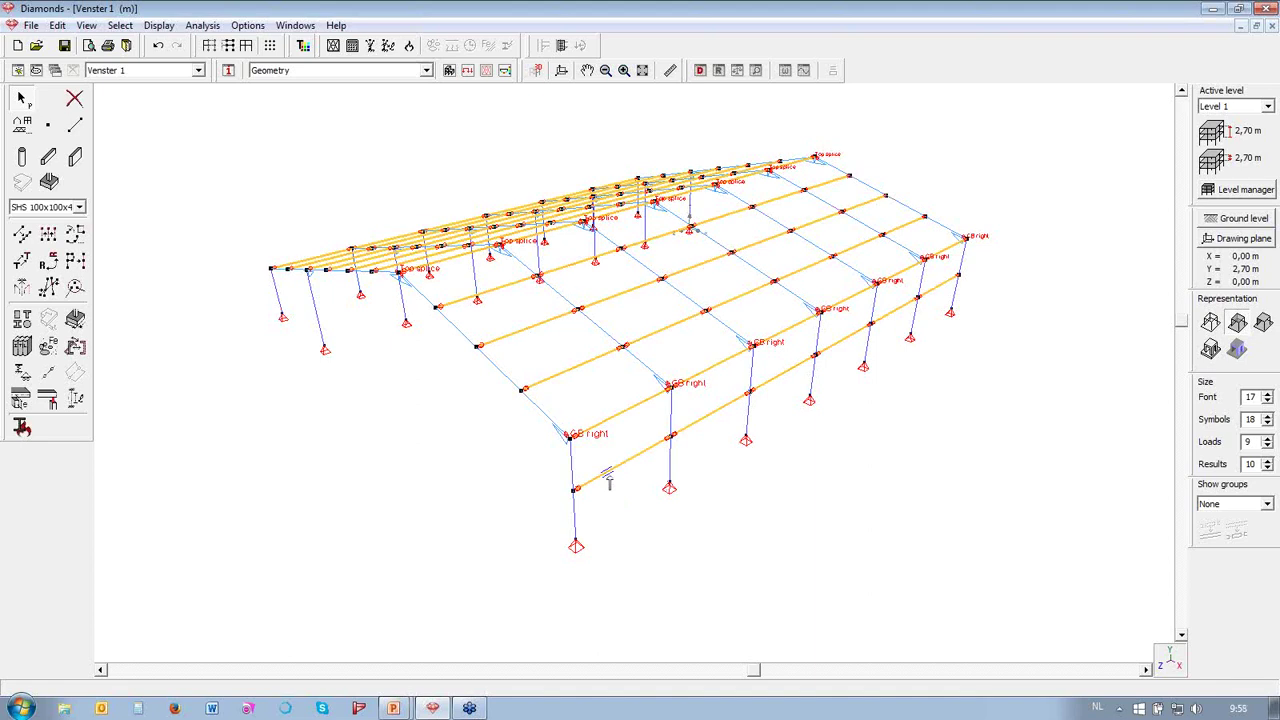
click(620, 500)
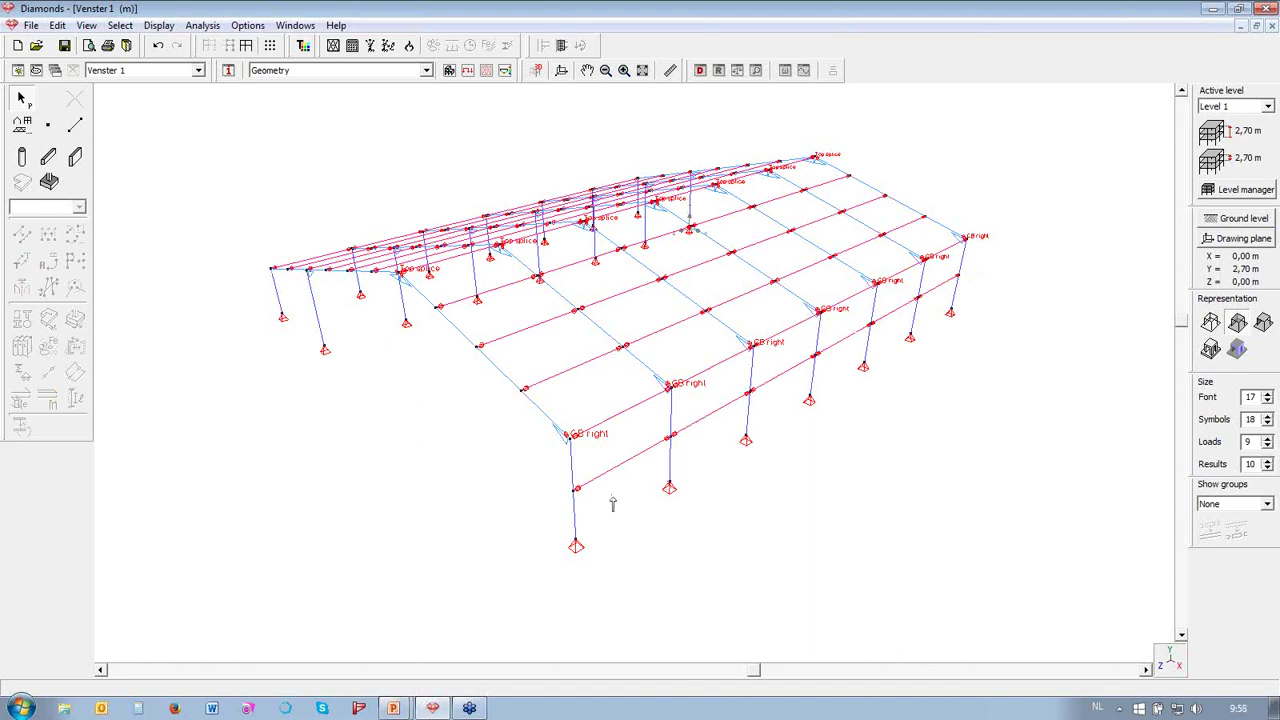
- Select the intermediate purlin nodes along both rafters of the front end frame, including the ridge node
drag(752, 670, 702, 672)
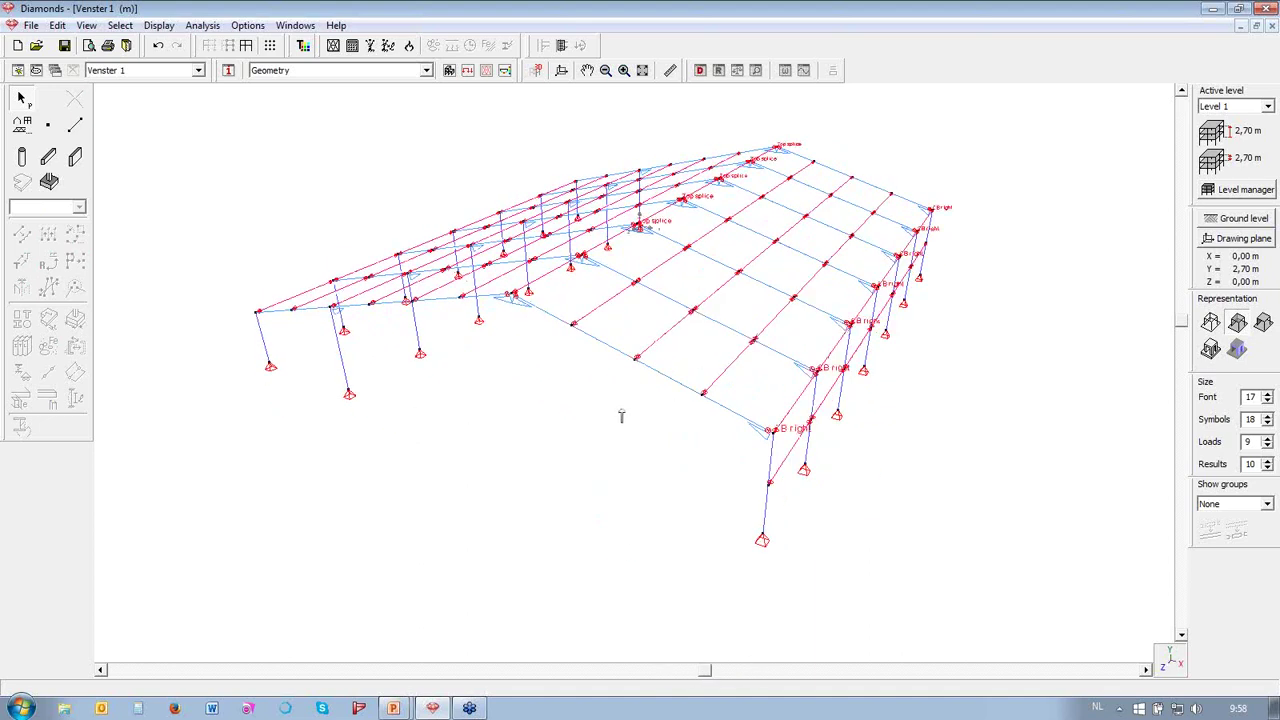
scroll(620, 416, up, 1)
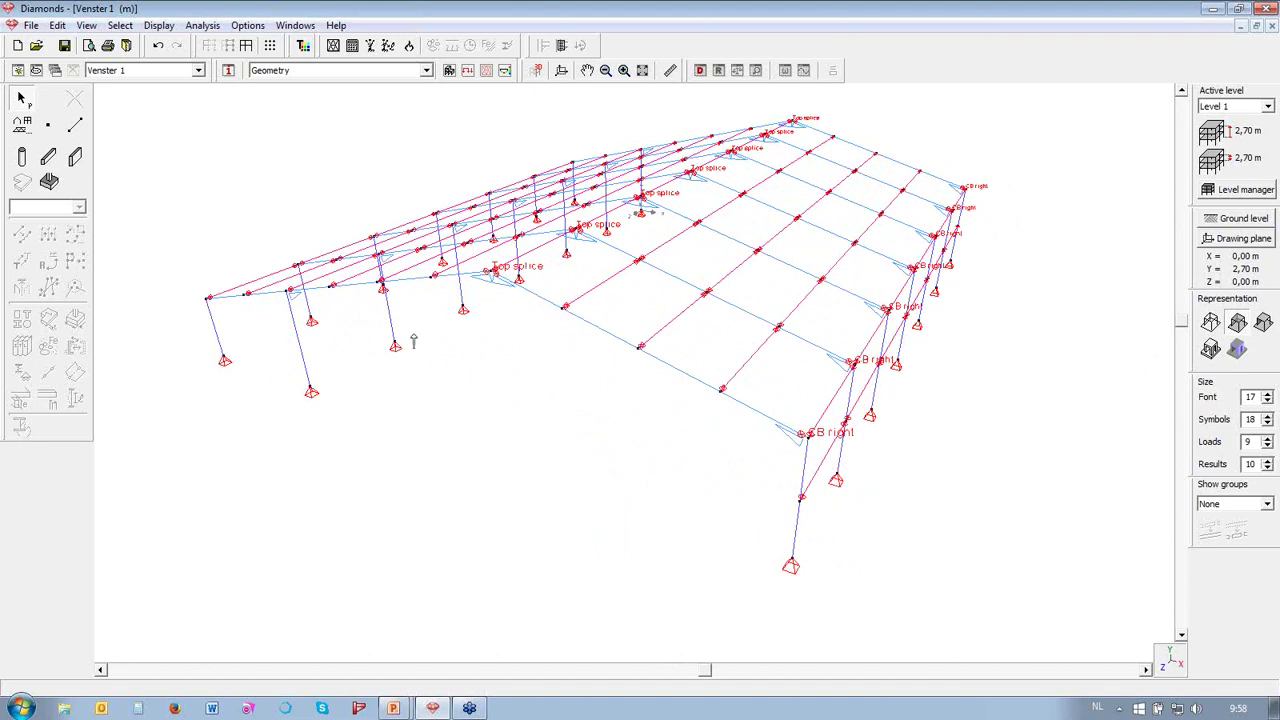
click(248, 296)
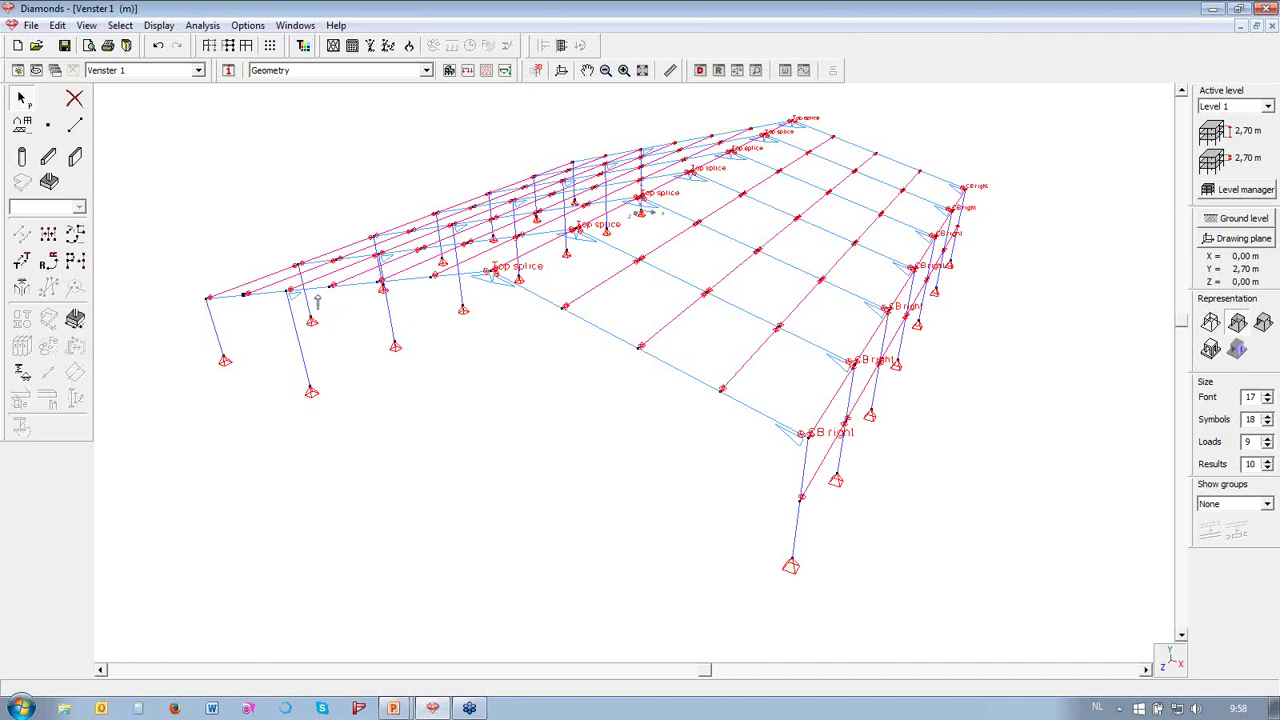
scroll(587, 214, up, 2)
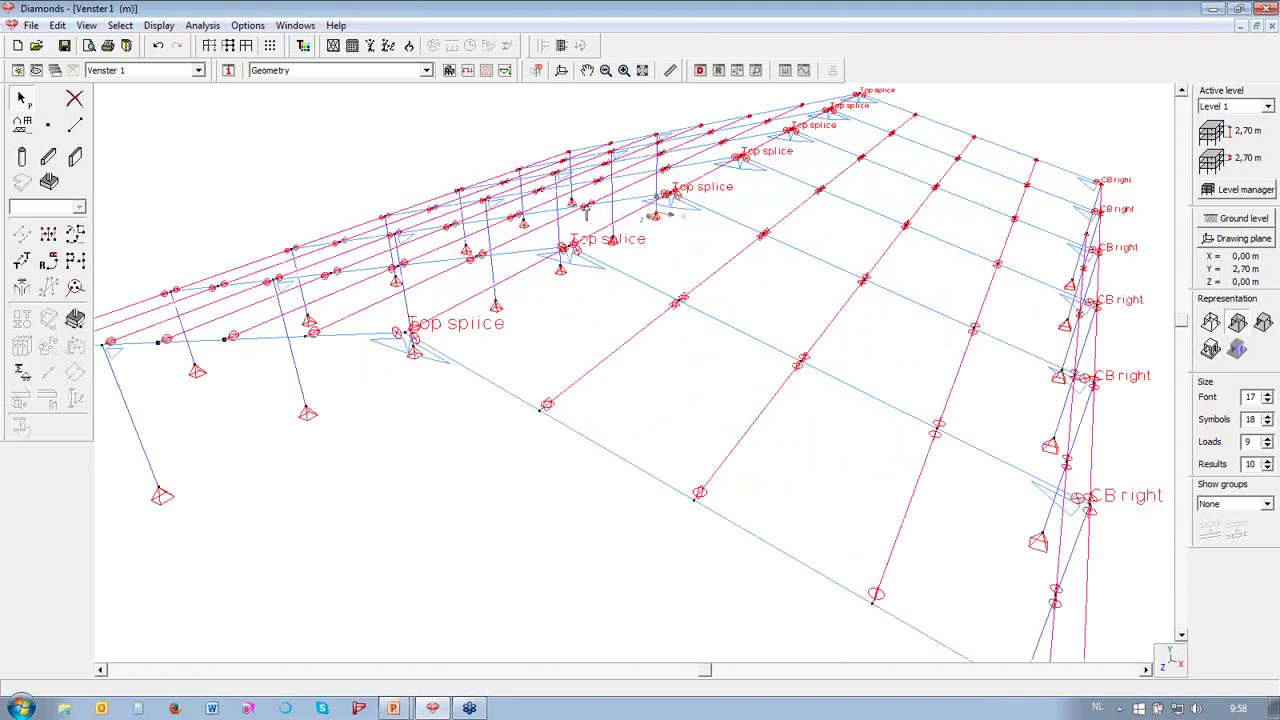
click(541, 411)
- Add the matching purlin nodes along the rafters of the rear end frame to the selection
scroll(590, 520, down, 5)
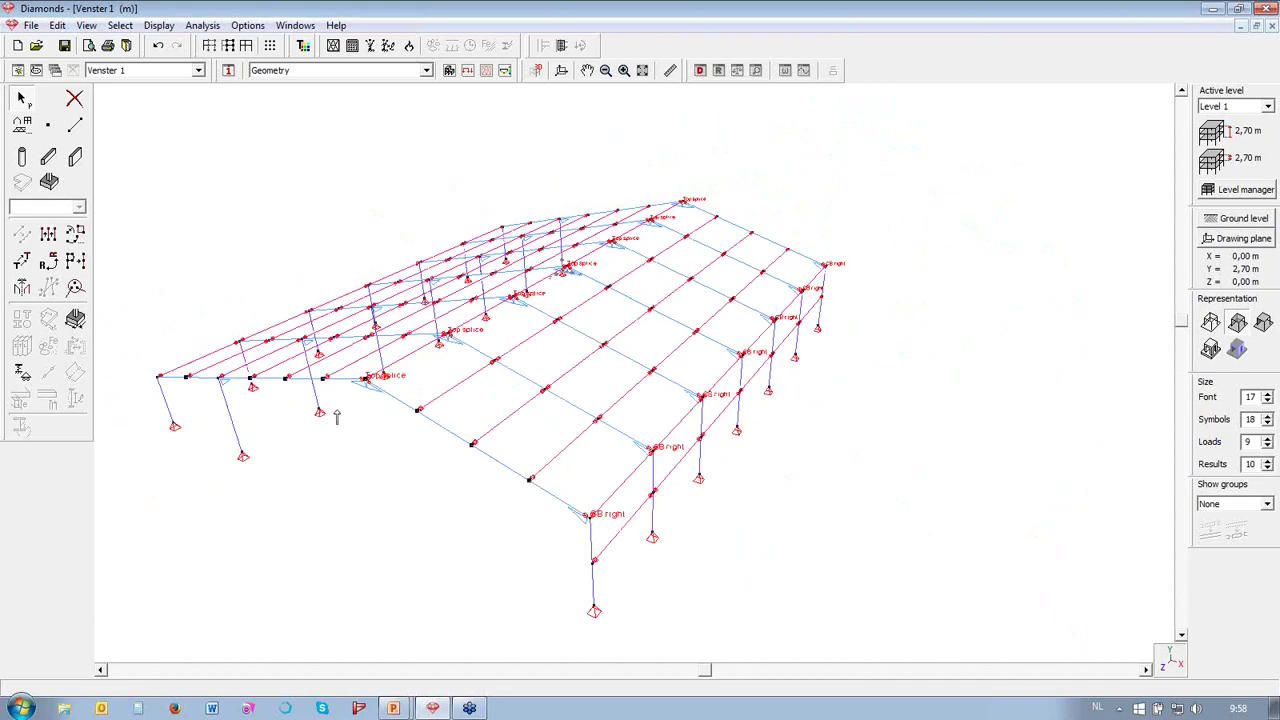
scroll(569, 251, up, 6)
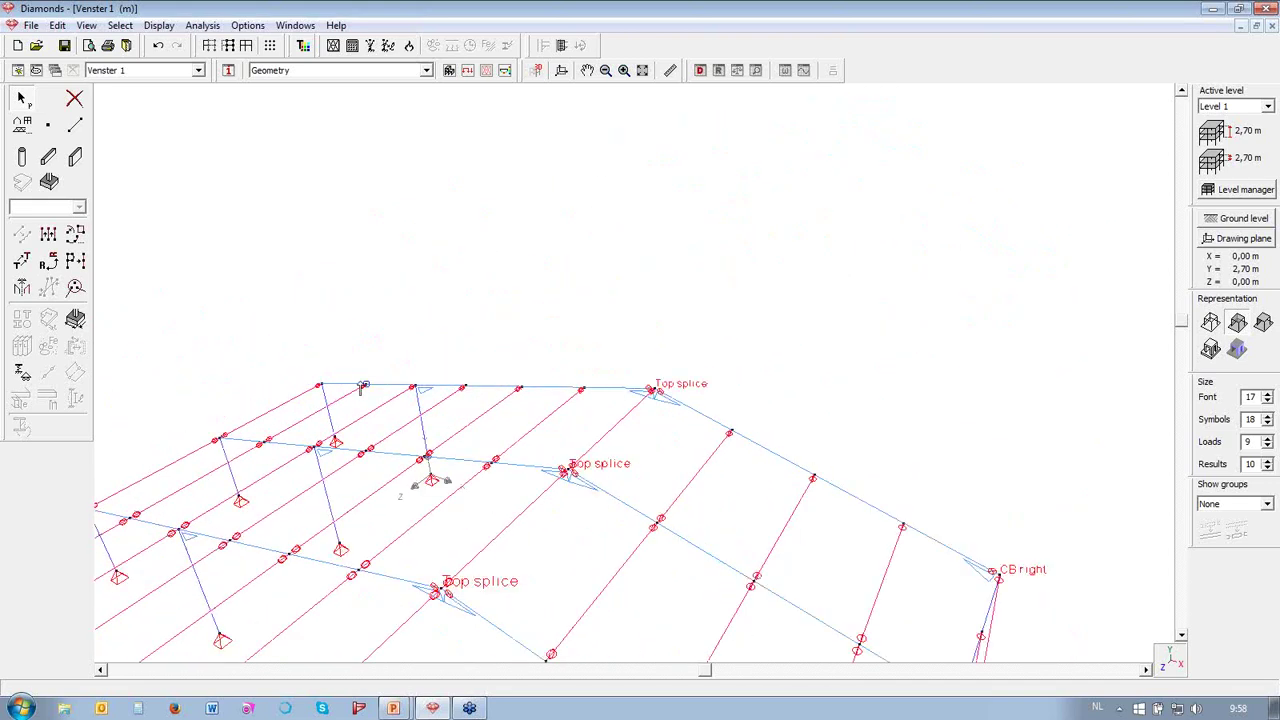
click(364, 386)
click(464, 387)
click(519, 388)
click(583, 389)
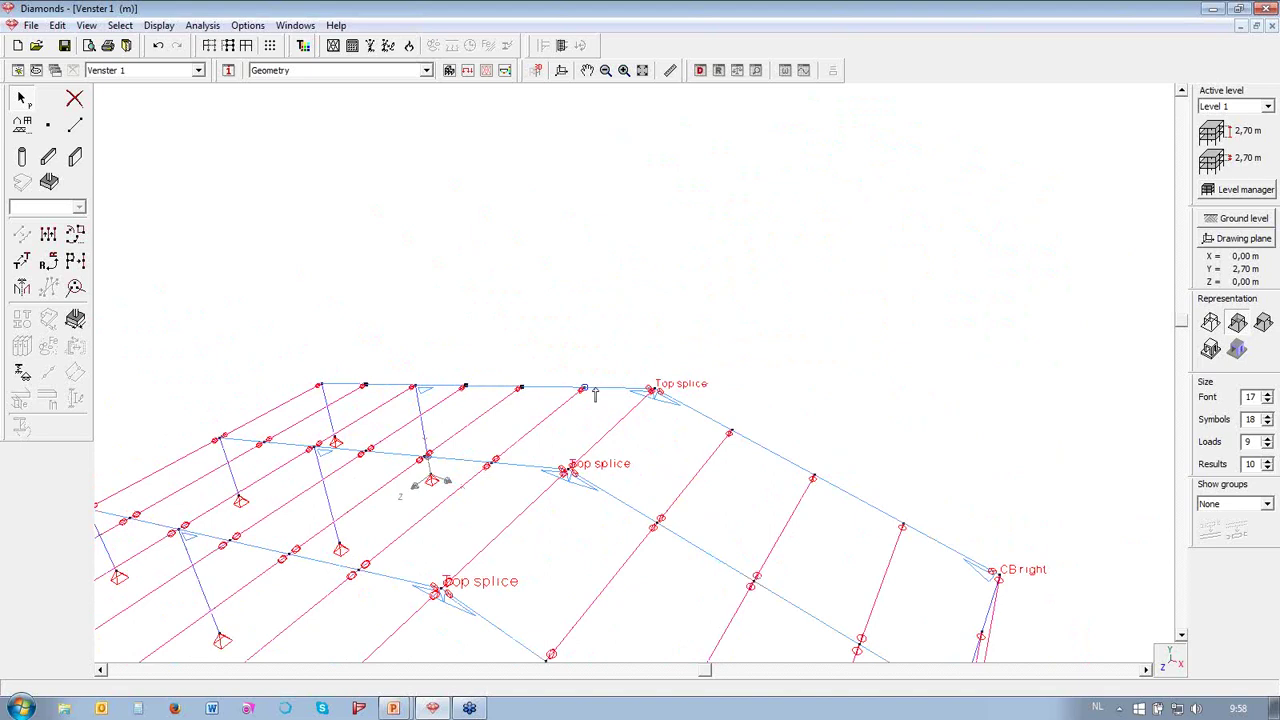
click(812, 479)
scroll(893, 201, down, 1)
scroll(849, 164, down, 5)
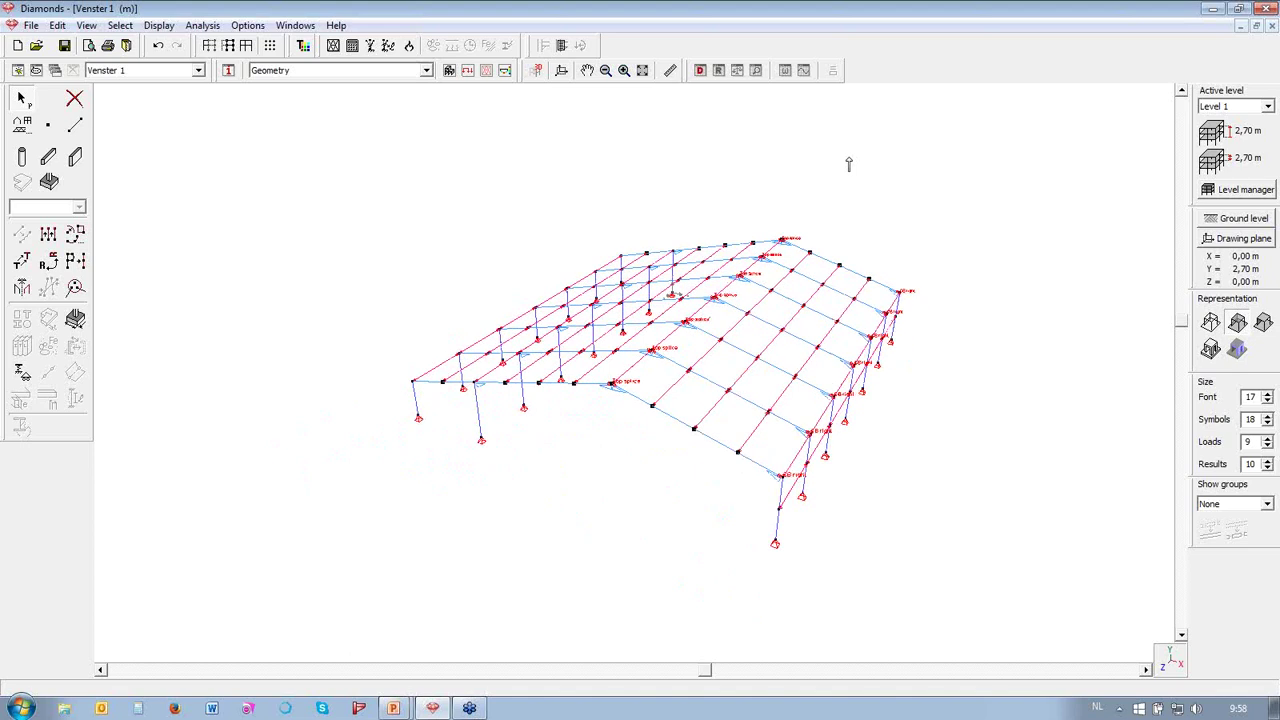
scroll(1024, 546, up, 1)
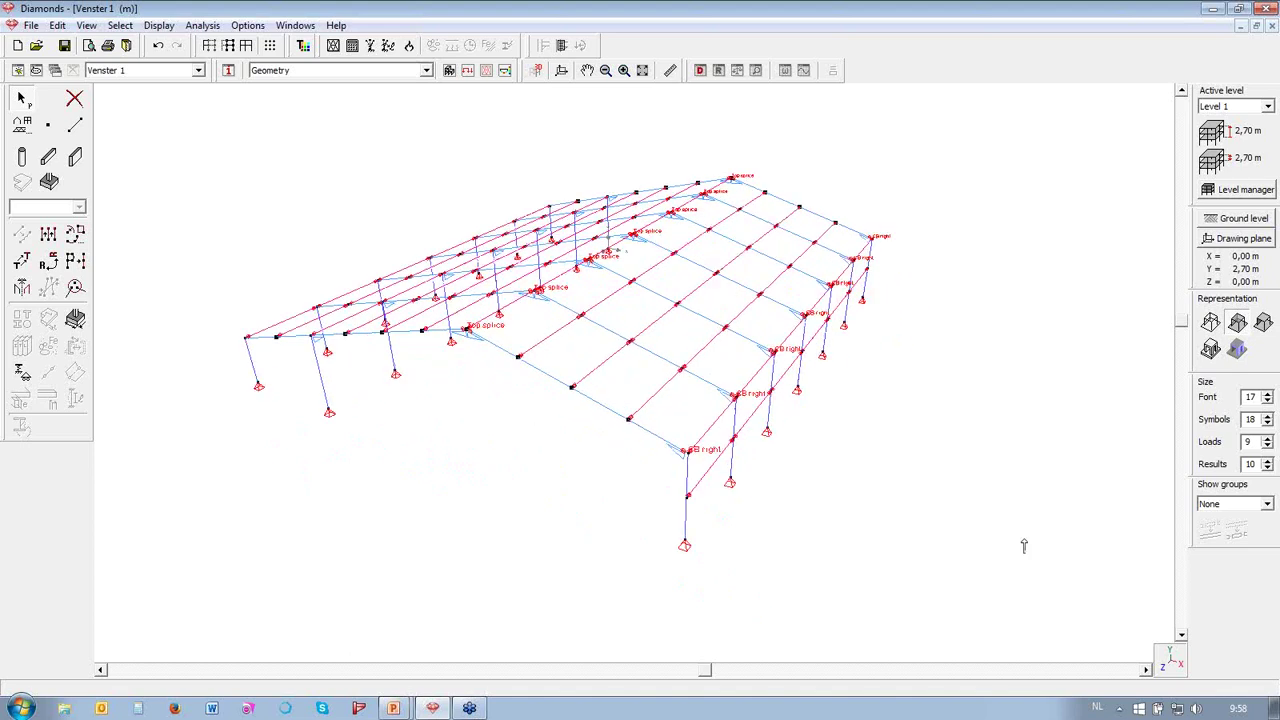
- Extrude the selected rafter nodes to the plane y = 0,00 m at the column bases to create the end columns
click(47, 240)
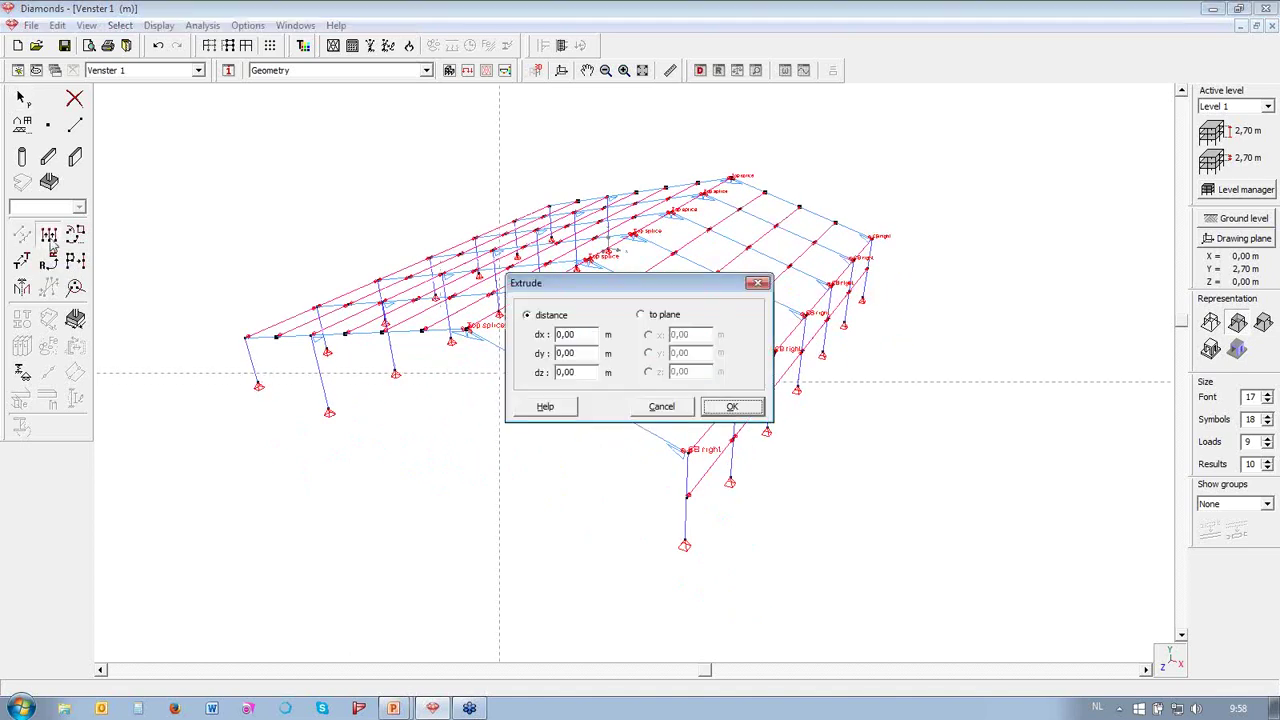
drag(625, 287, 280, 458)
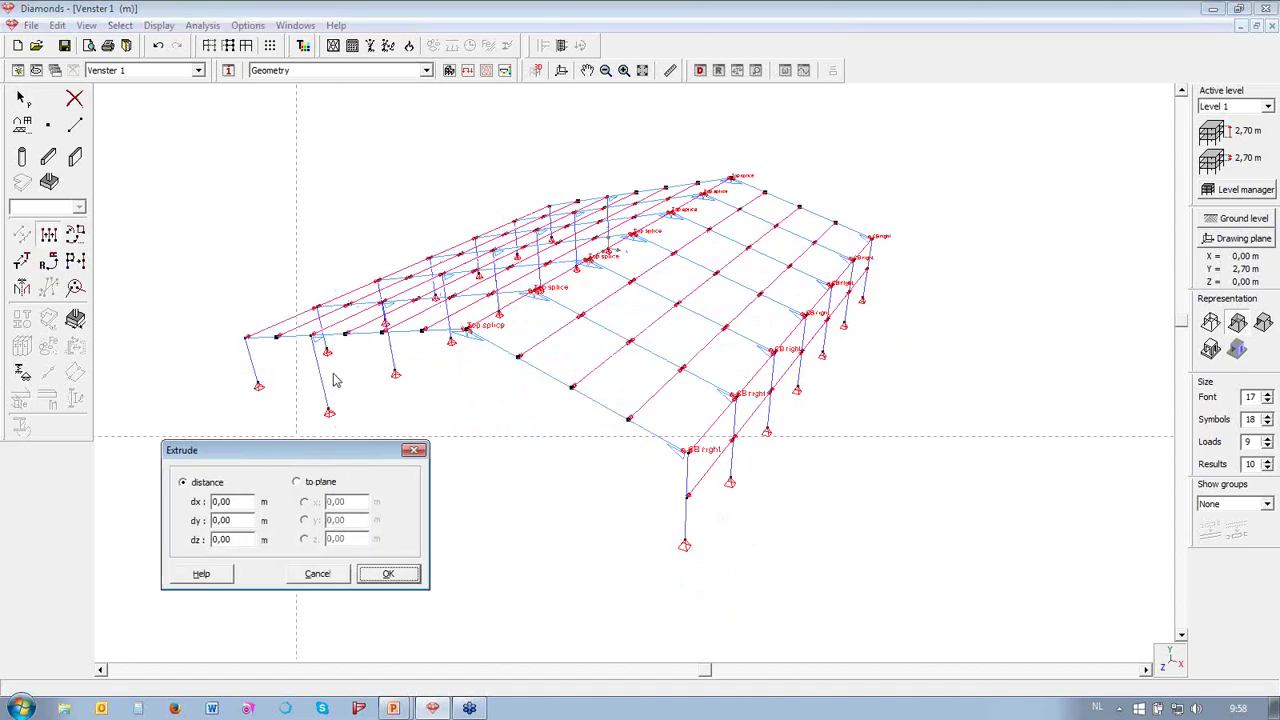
click(316, 483)
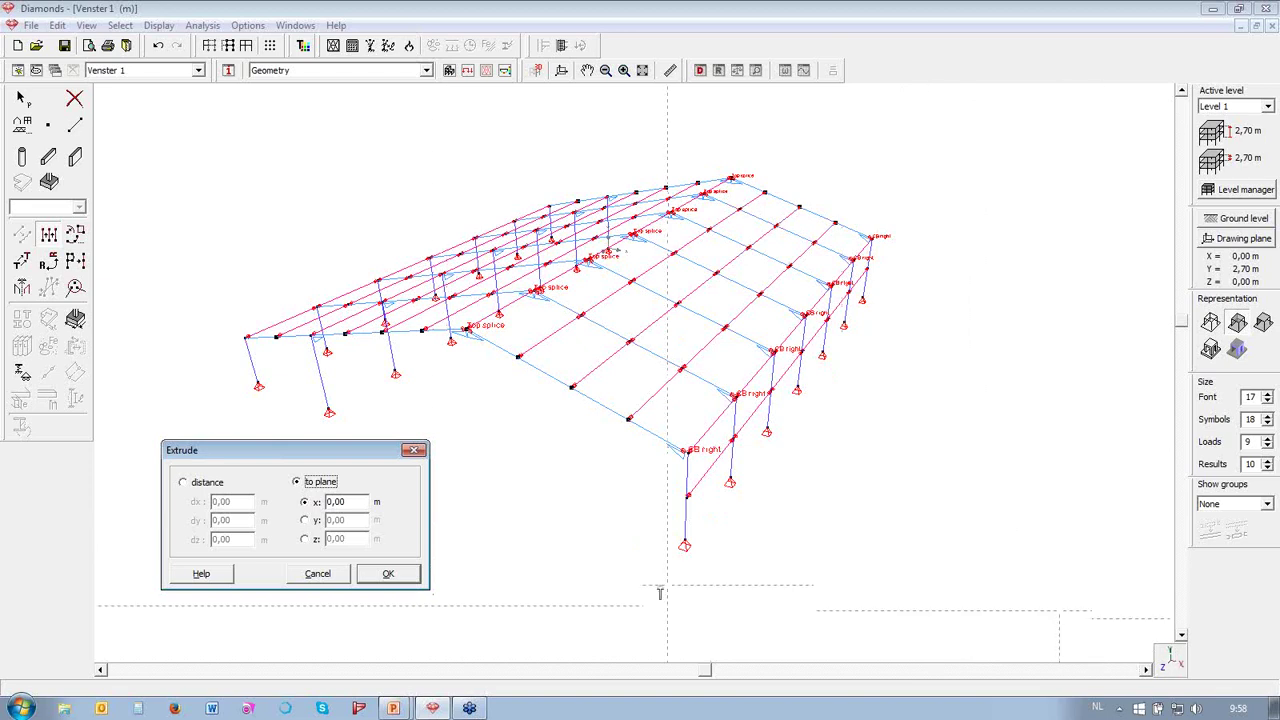
click(304, 520)
click(683, 545)
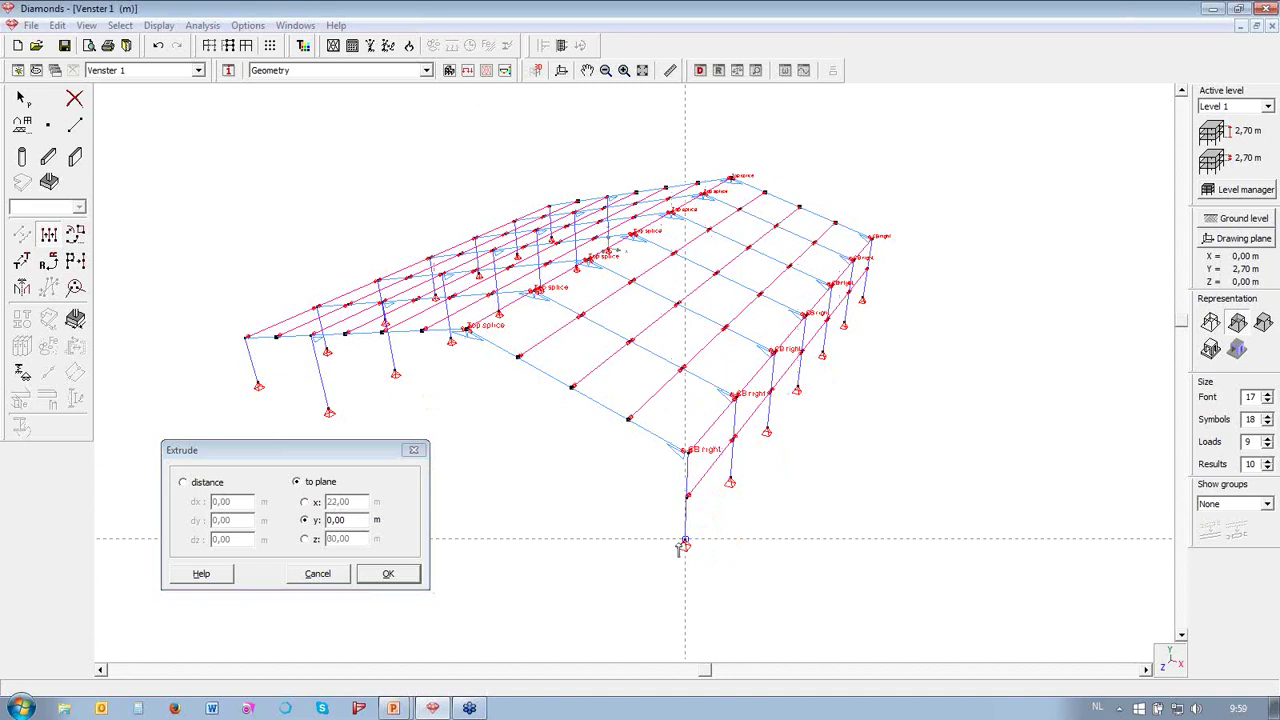
click(388, 575)
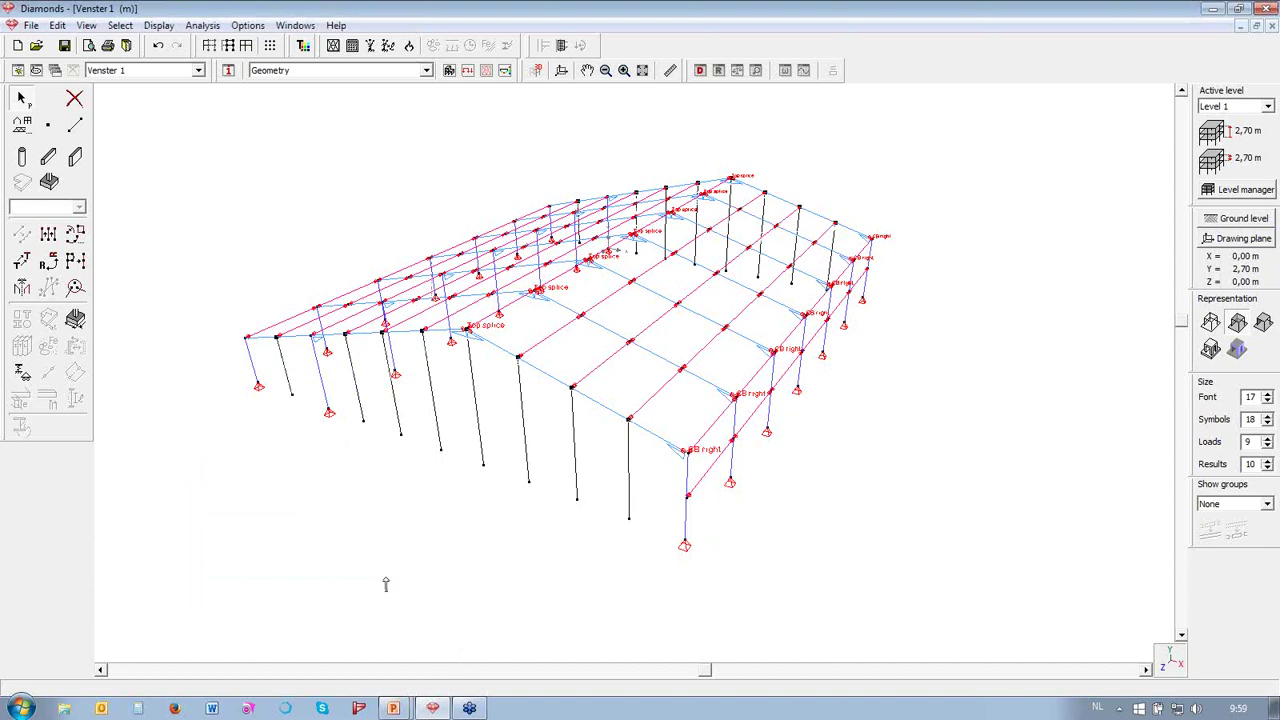
- Select all the new end columns in both end frames and assign them the section HEA 180
middle_drag(336, 532, 795, 528)
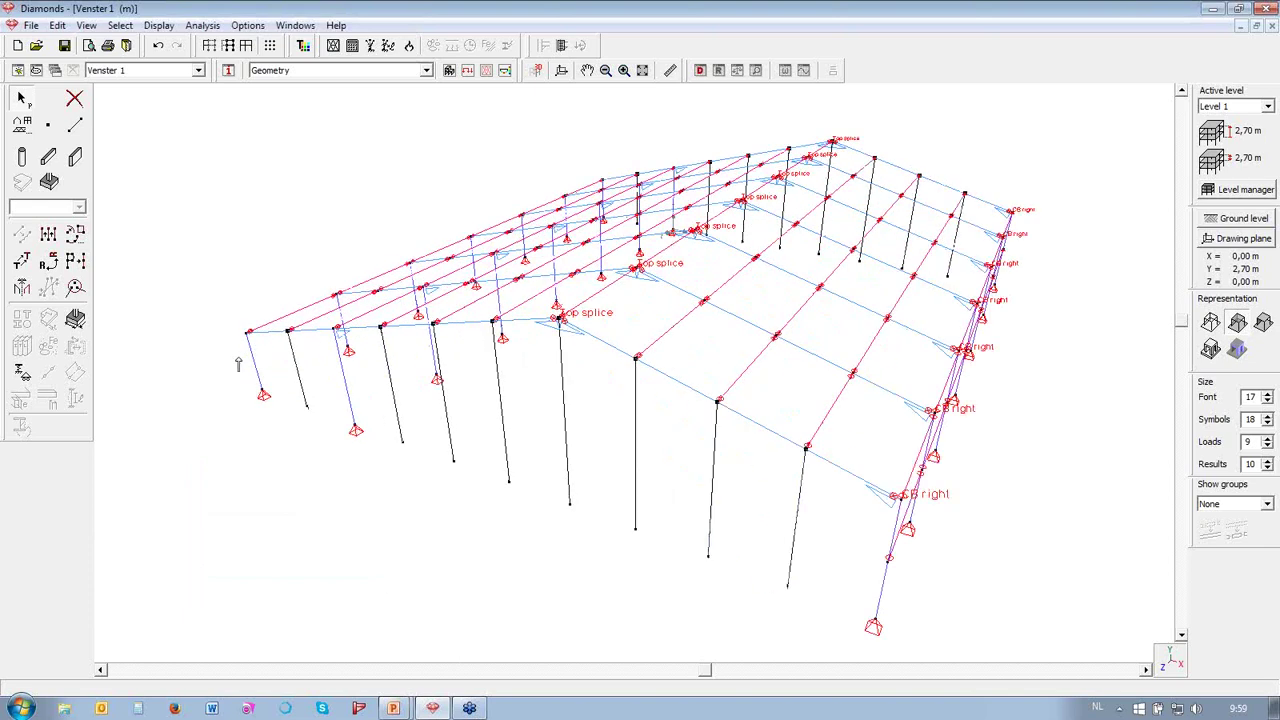
click(790, 549)
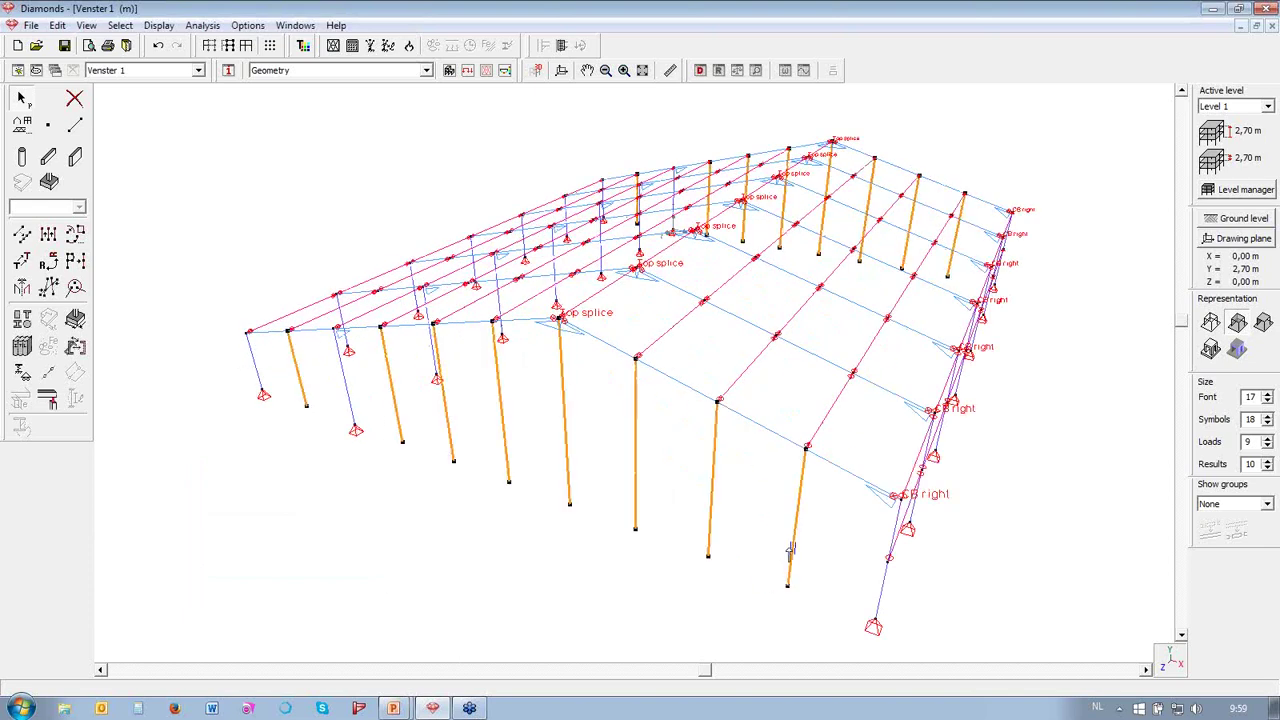
middle_drag(790, 549, 300, 394)
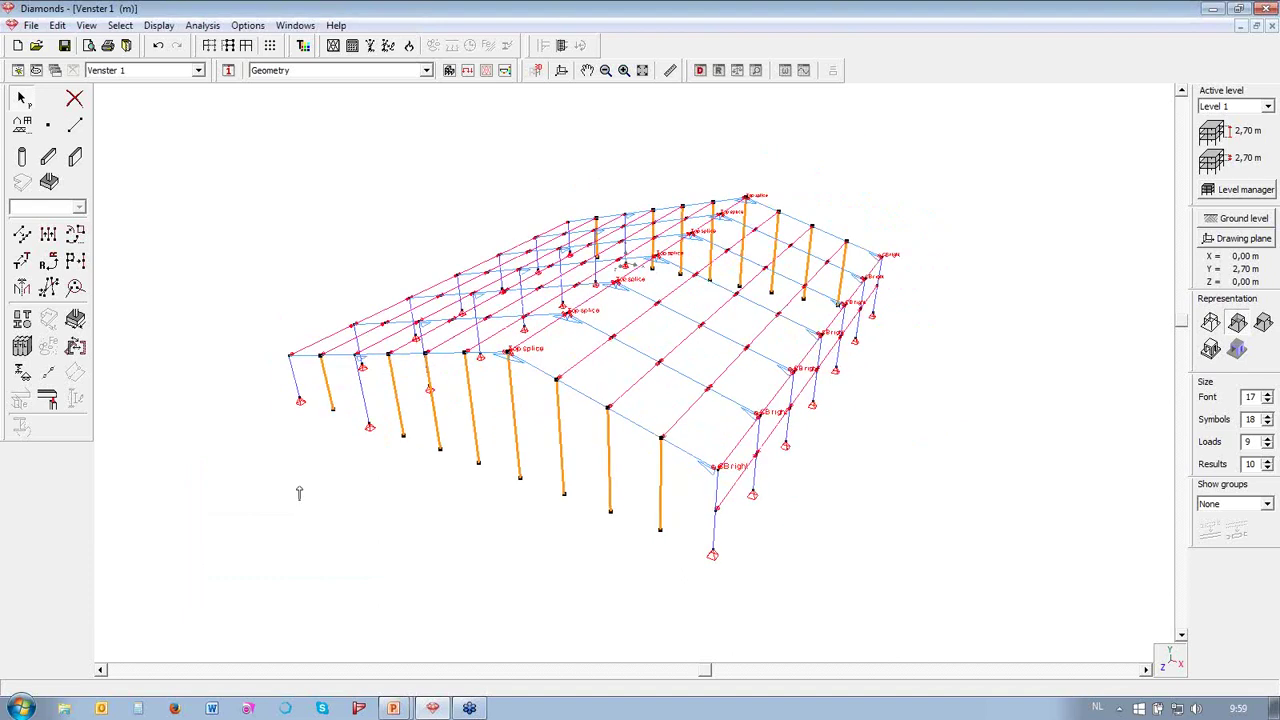
click(29, 349)
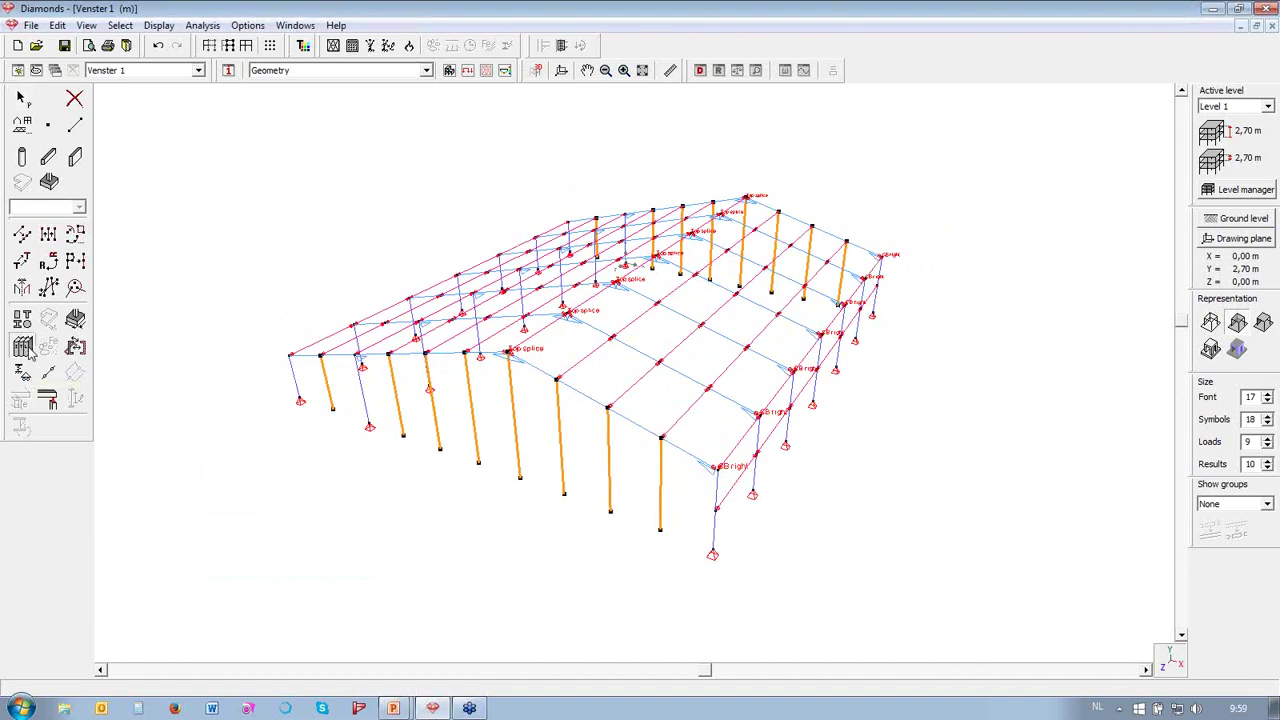
click(577, 266)
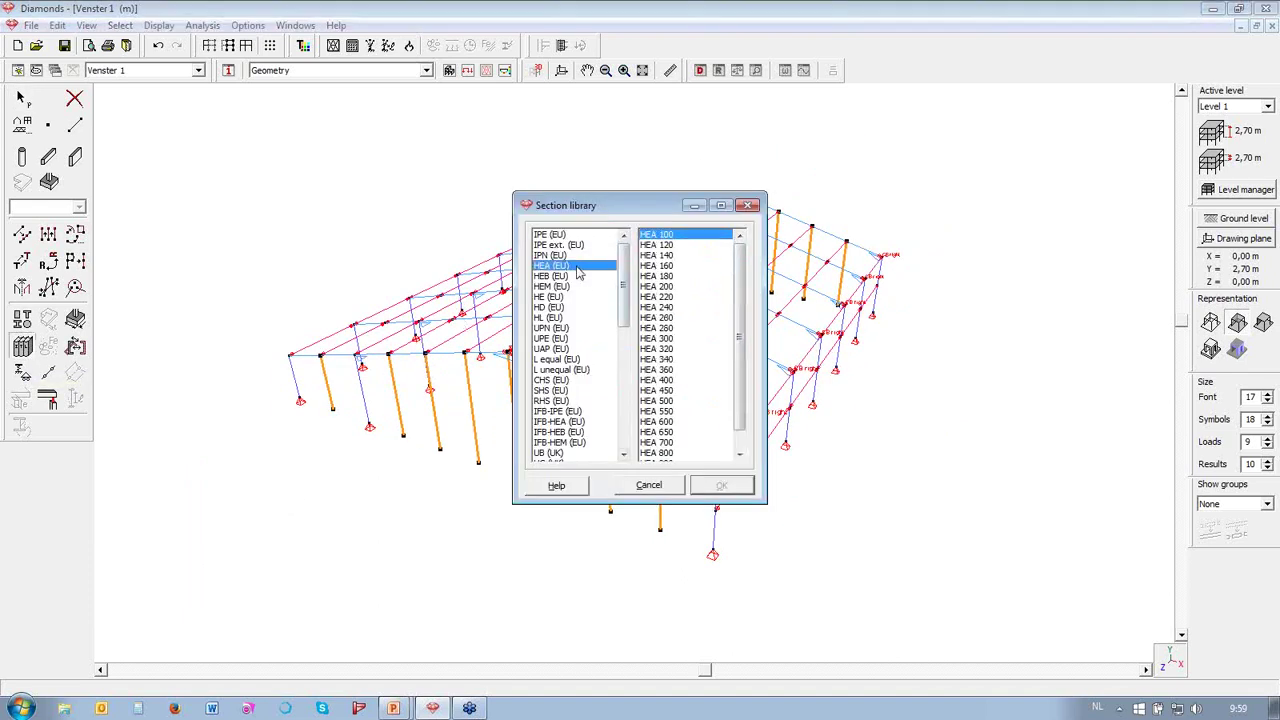
click(666, 276)
click(722, 485)
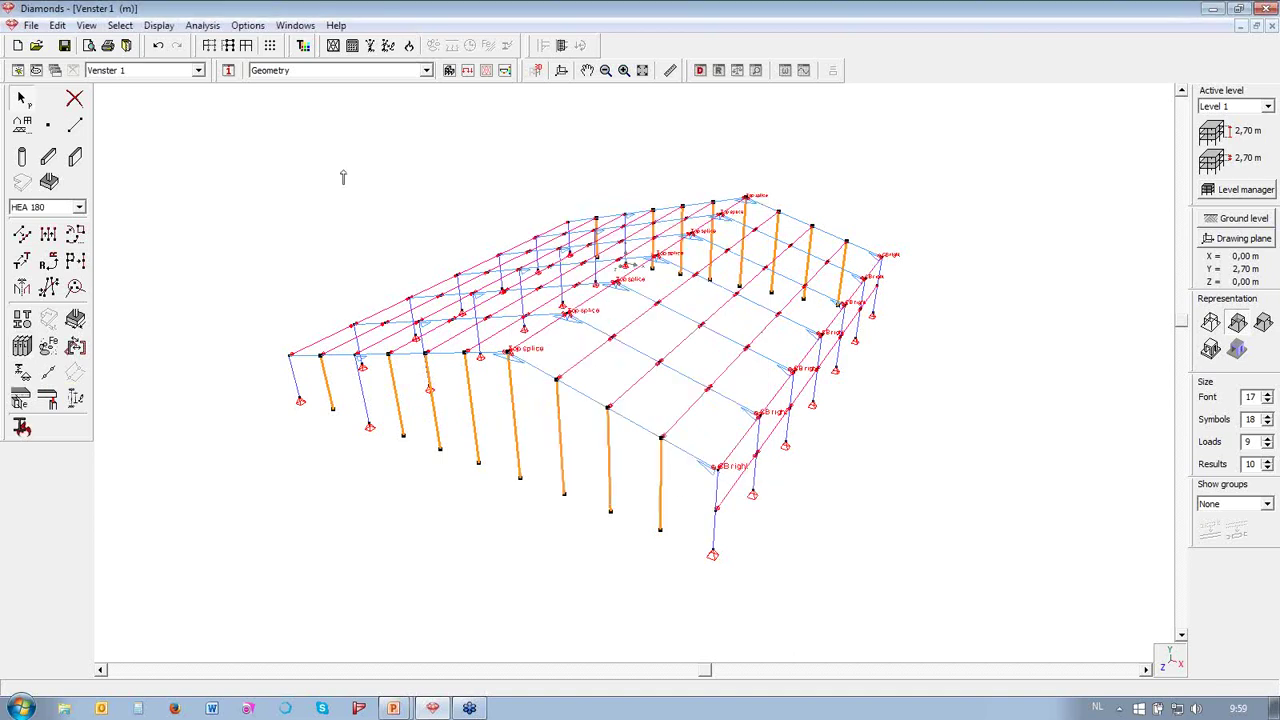
- Add a design type named "end column" with a green normal colour (0, 128, 0) and apply it to the selected columns
click(303, 46)
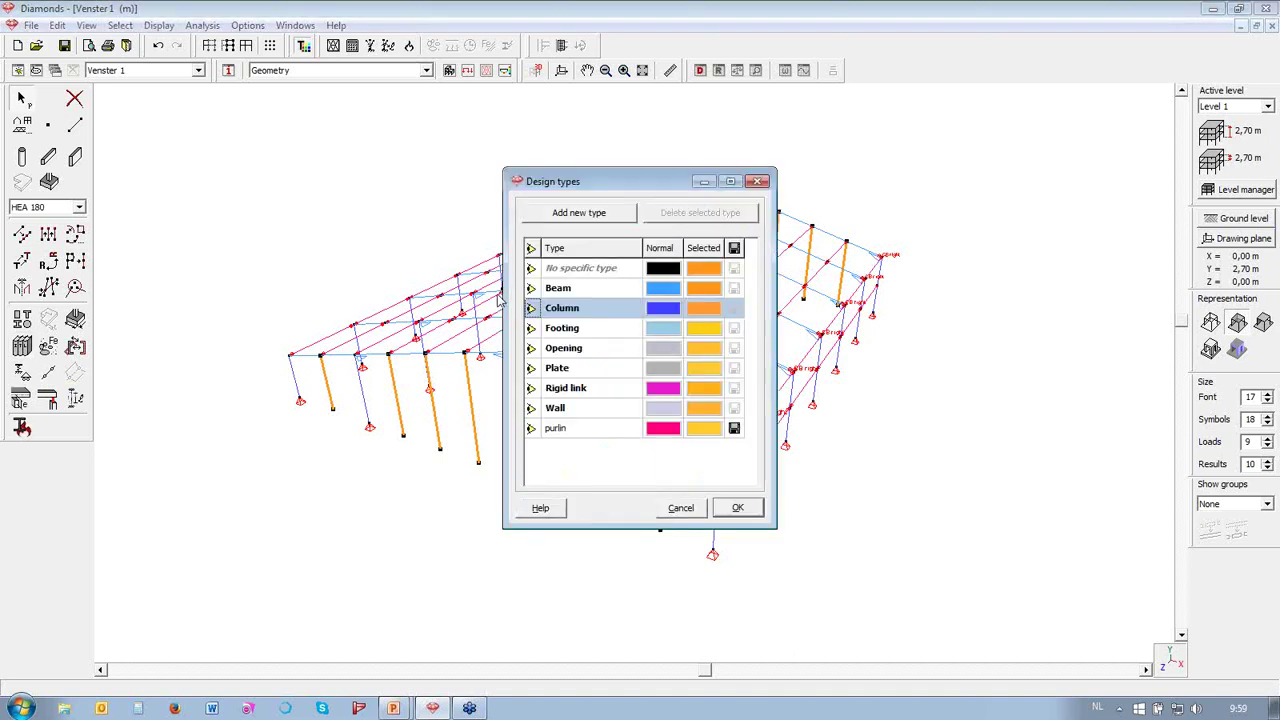
click(578, 215)
click(594, 446)
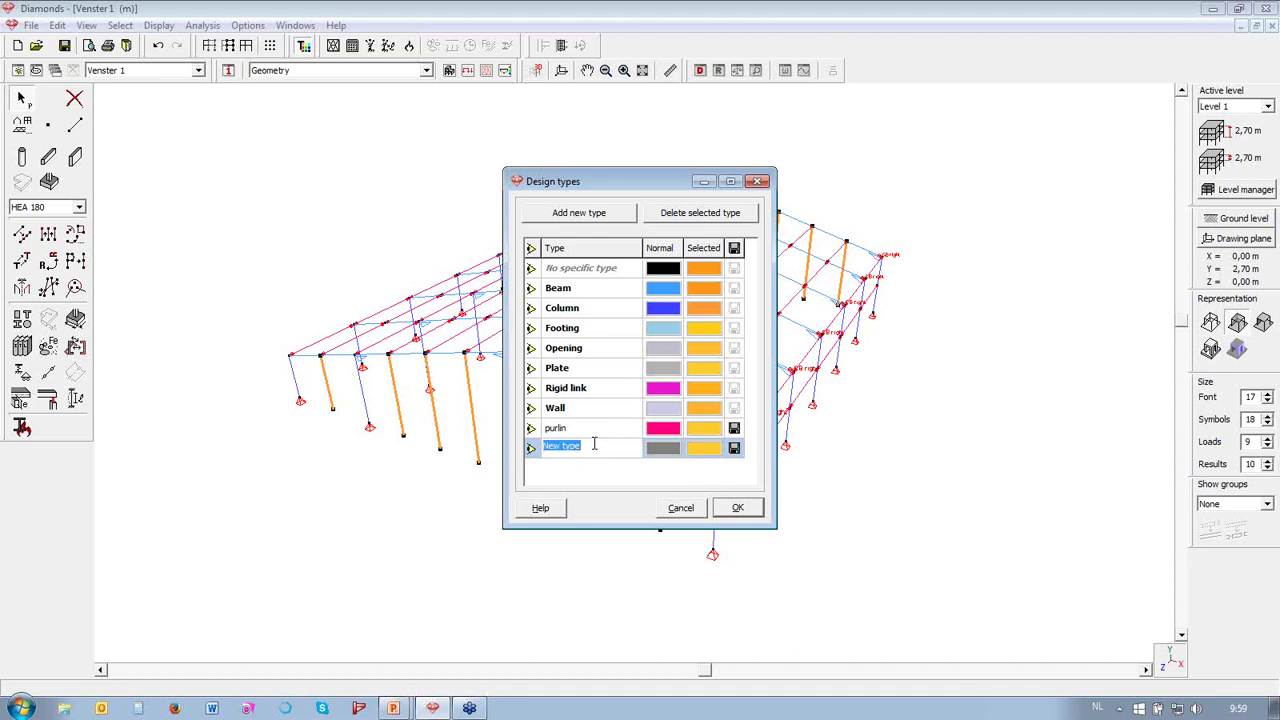
text(end column)
click(652, 448)
click(538, 234)
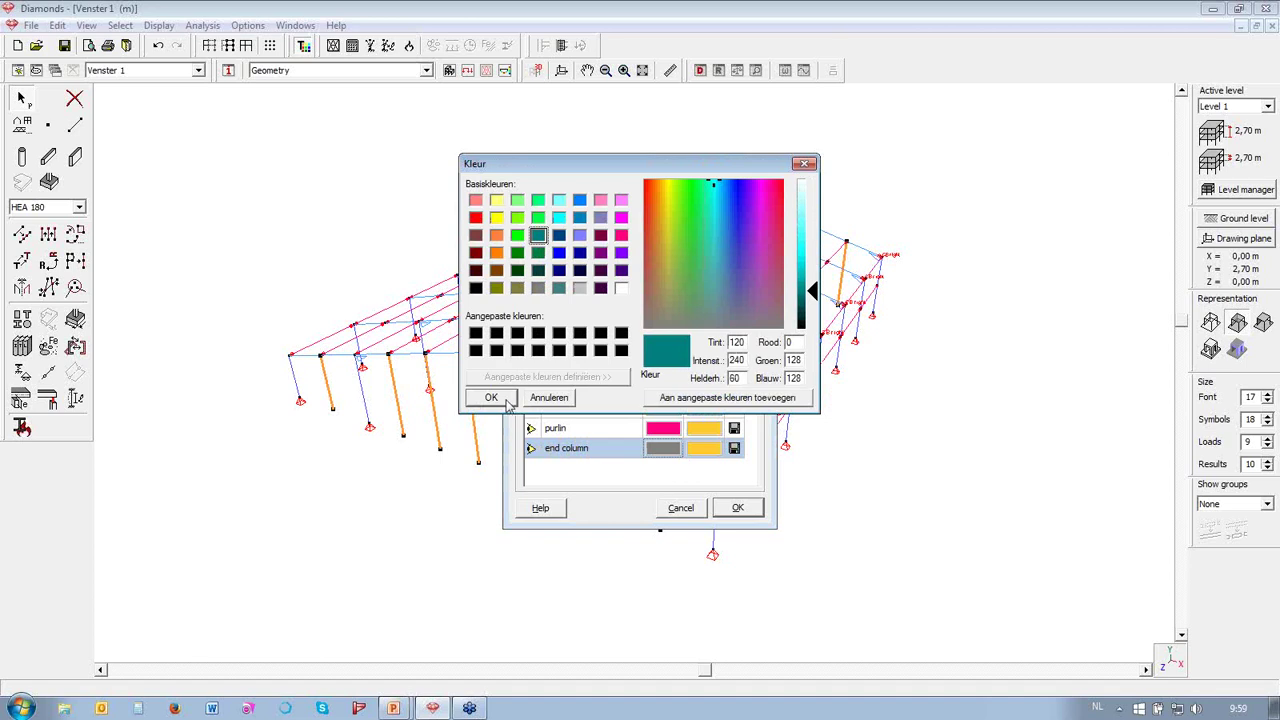
click(519, 254)
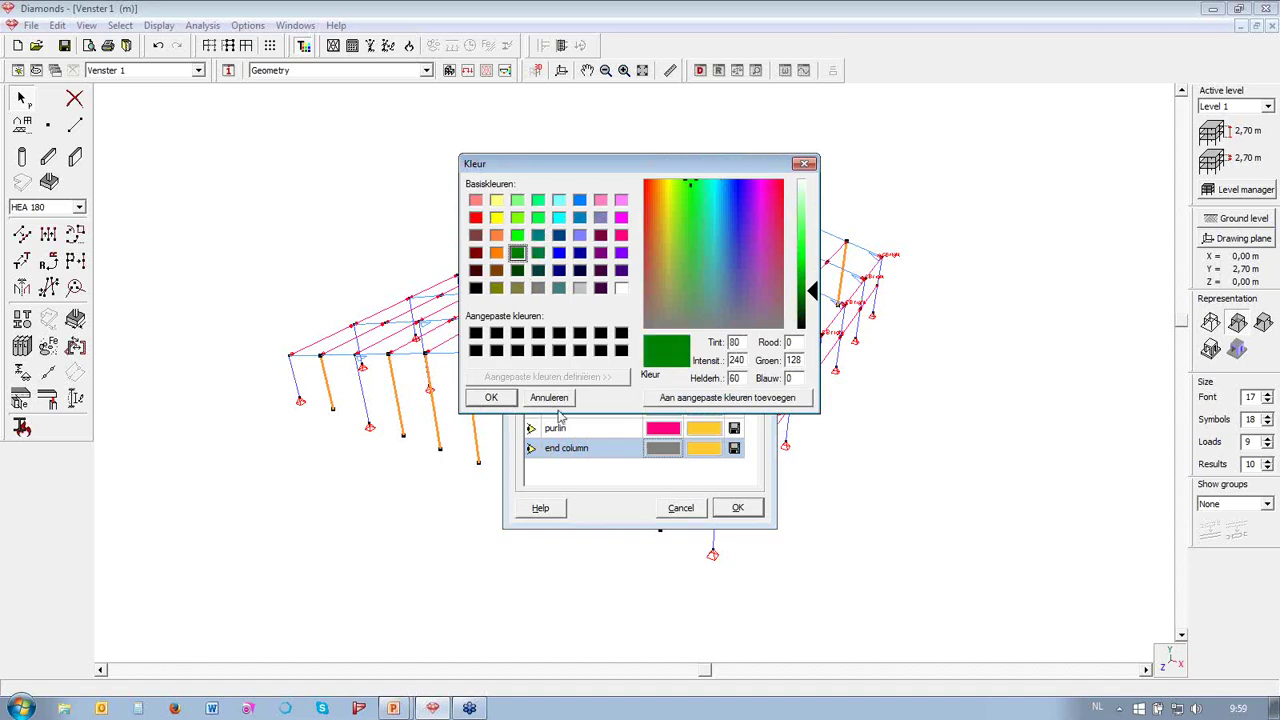
click(491, 397)
click(738, 508)
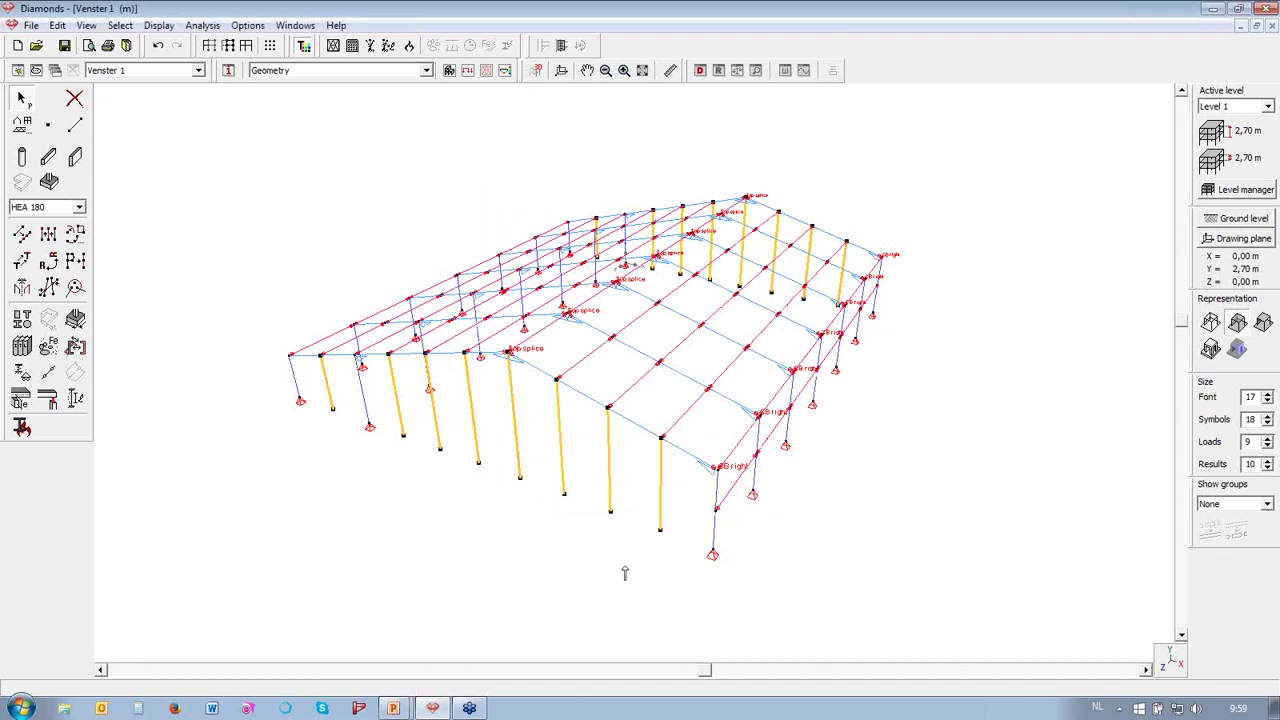
- Render the sections and examine how the end columns are oriented where they meet the end rafter
middle_drag(617, 552, 612, 405)
scroll(612, 405, up, 3)
scroll(612, 405, up, 3)
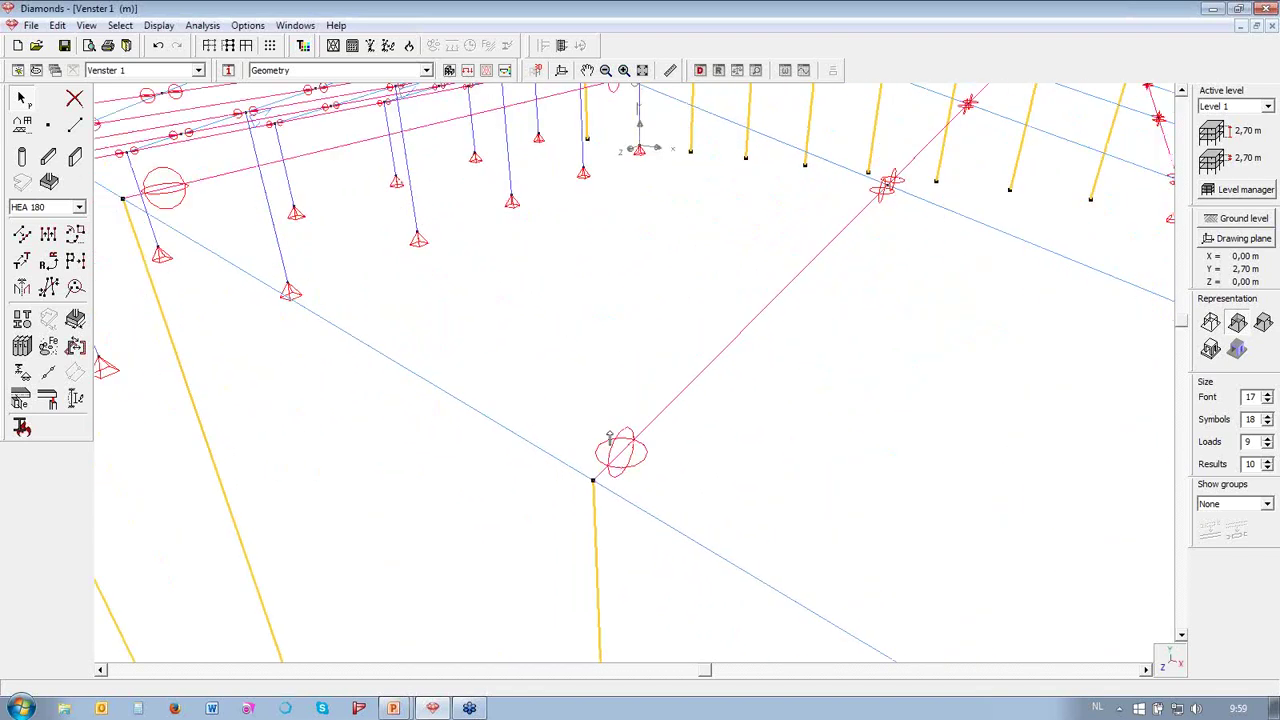
scroll(610, 450, down, 1)
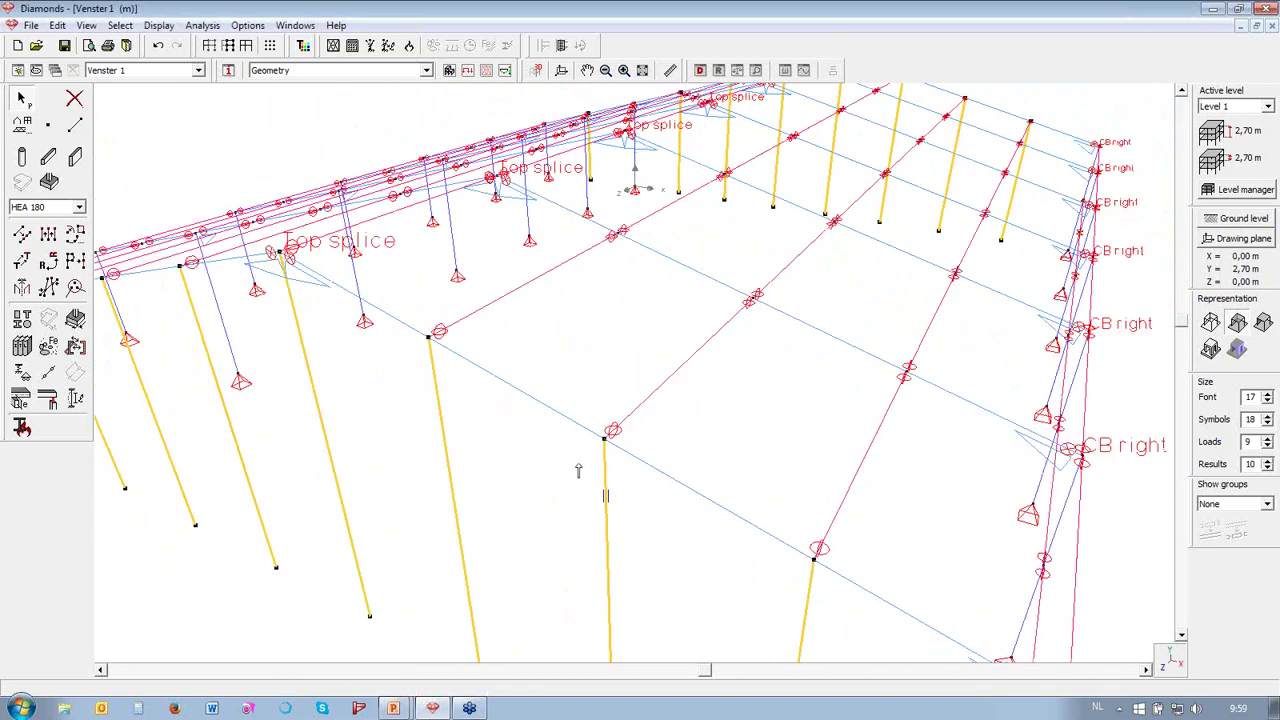
scroll(564, 465, down, 2)
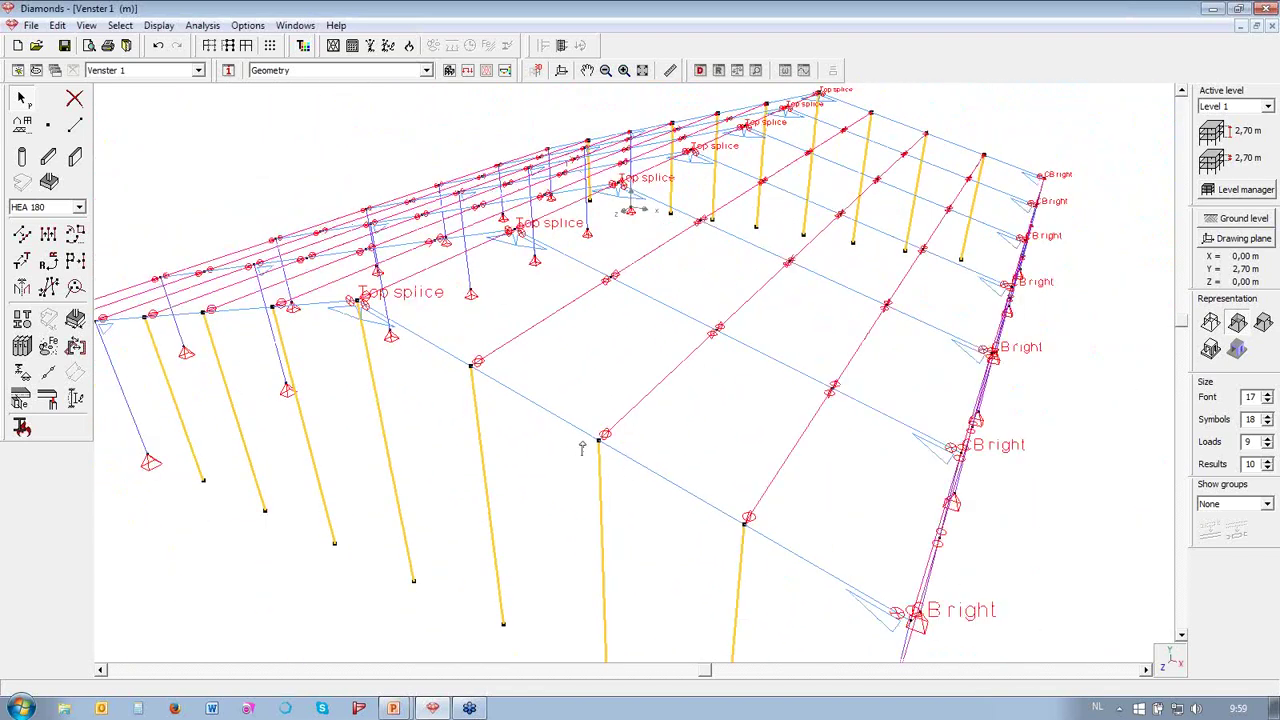
scroll(584, 445, up, 1)
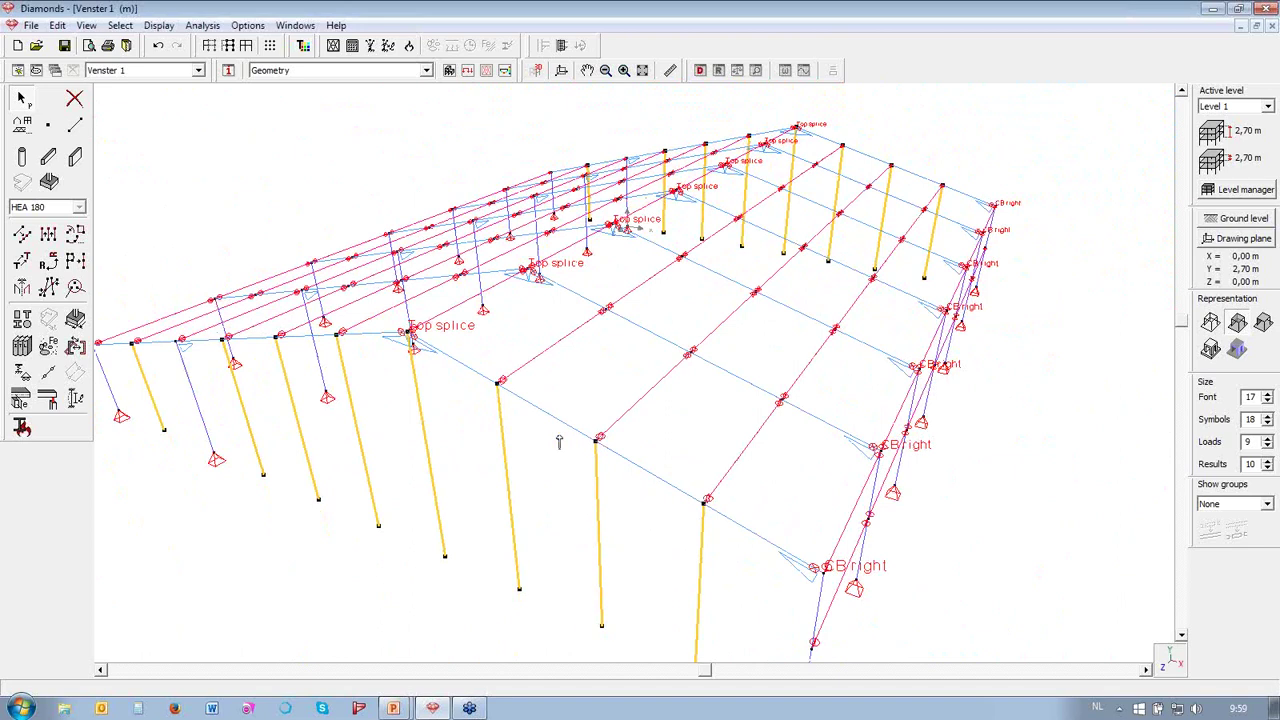
click(1238, 350)
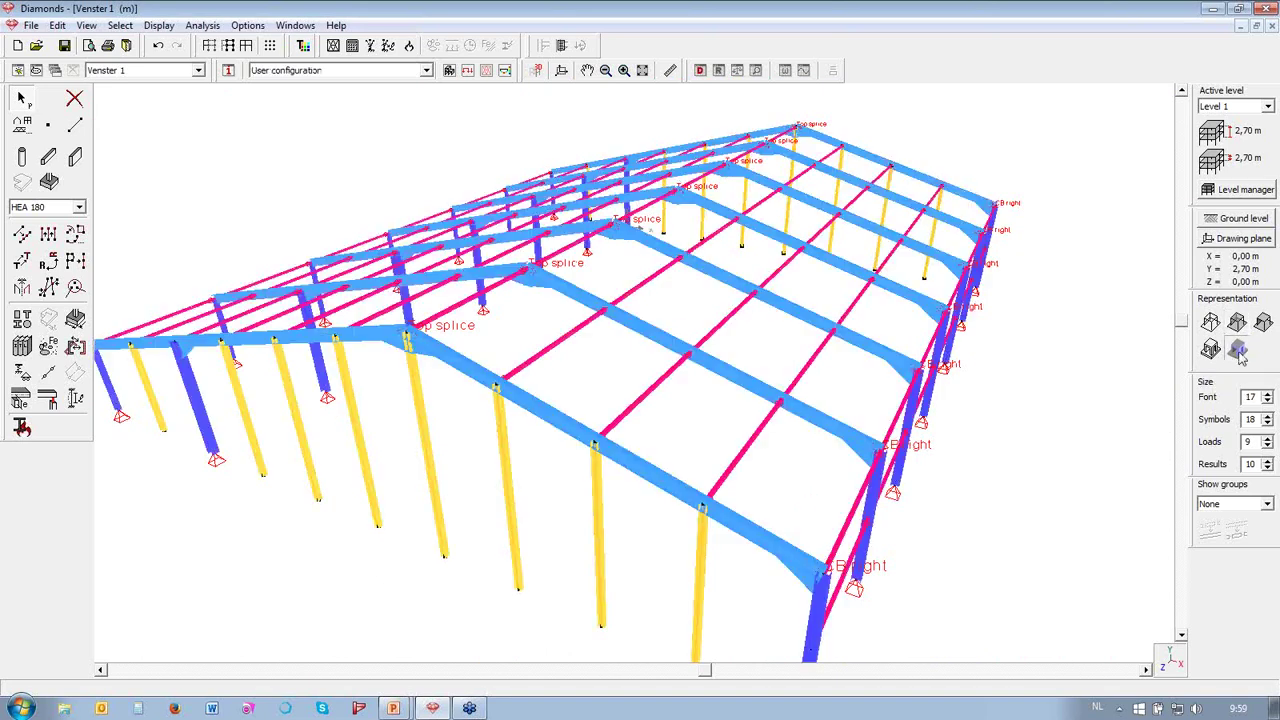
scroll(623, 551, up, 3)
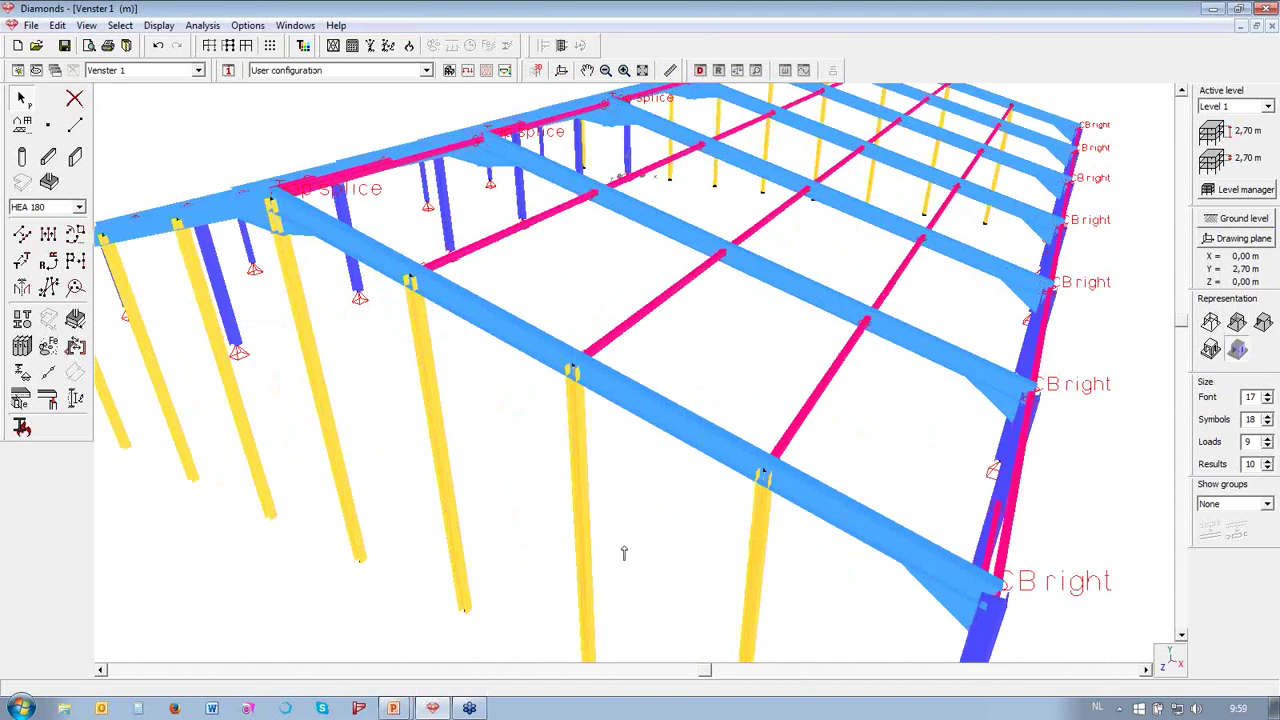
scroll(570, 310, up, 2)
scroll(548, 322, down, 2)
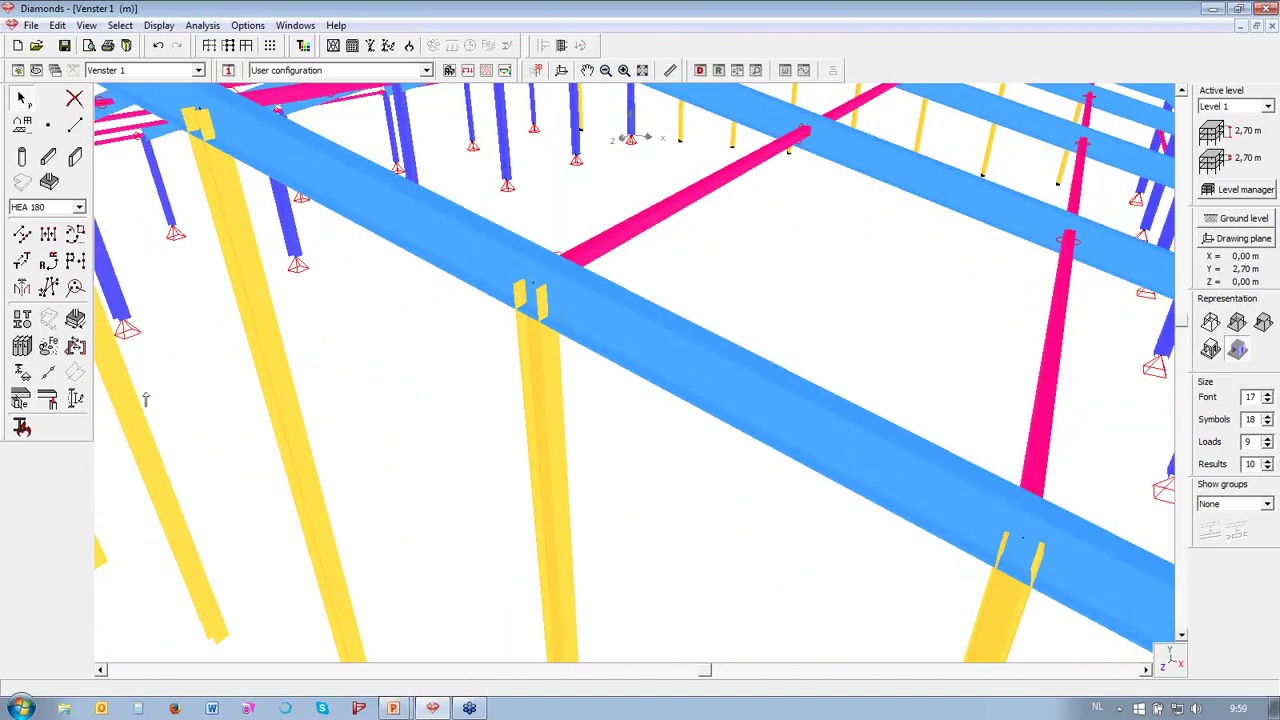
- Set the section orientation angle of the selected end columns to 90°
click(77, 350)
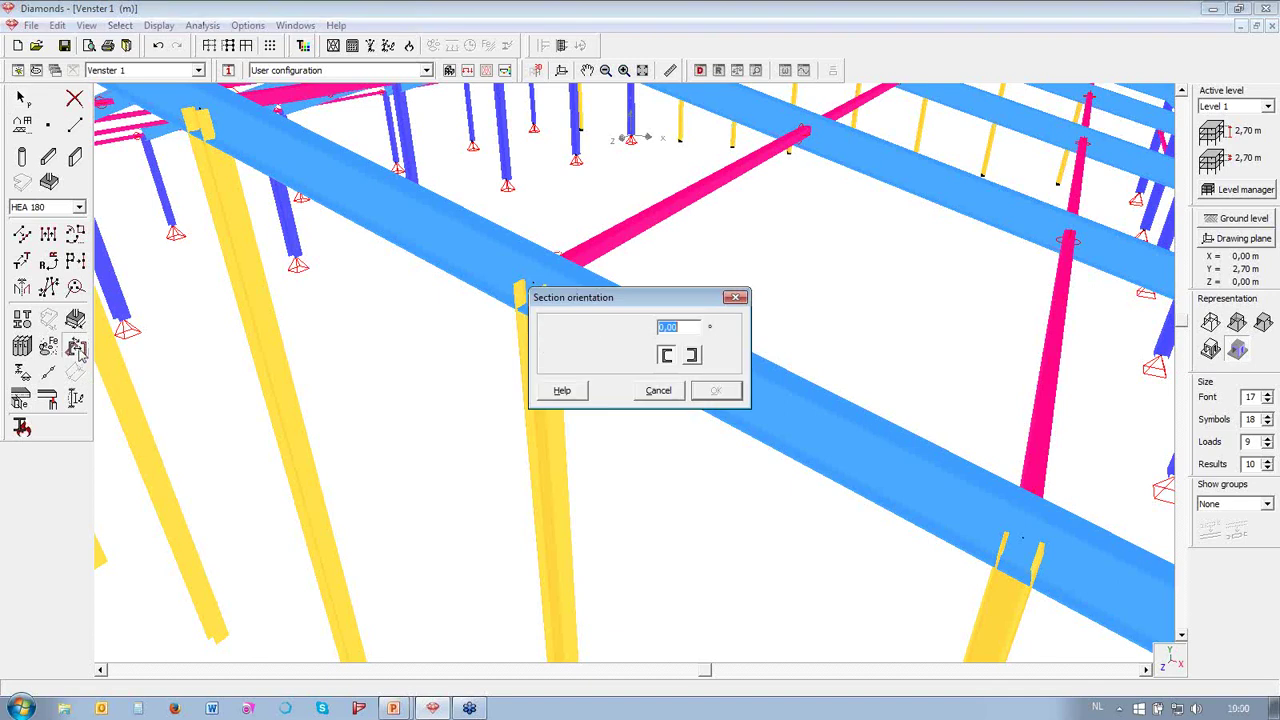
text(90)
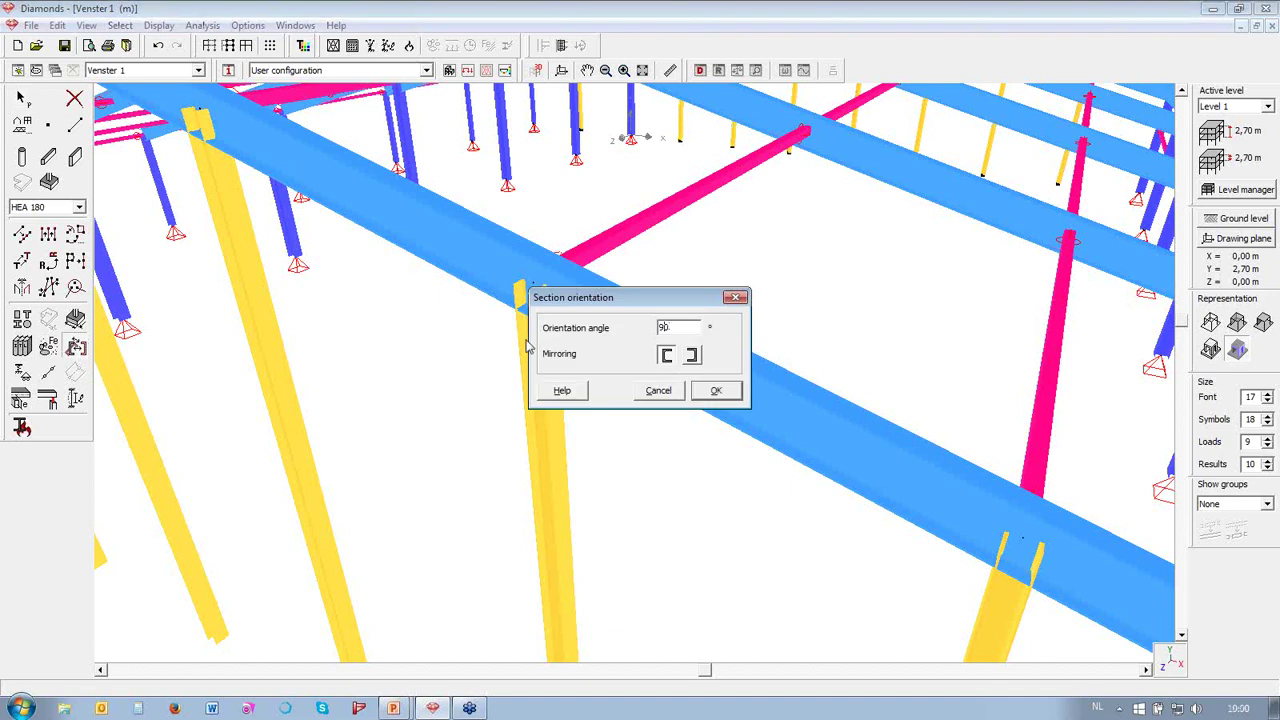
click(717, 390)
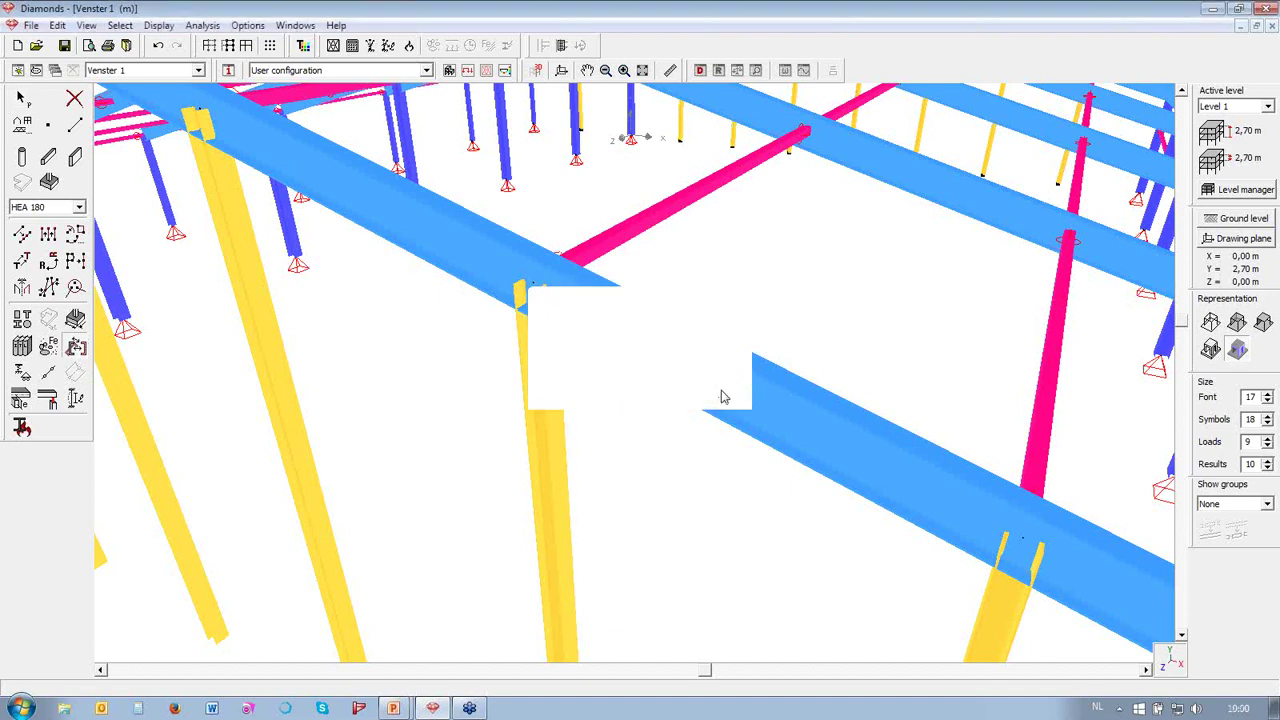
- Give the selected end columns a hinged release at their upper ends and show the model as wireframe again
scroll(721, 396, down, 5)
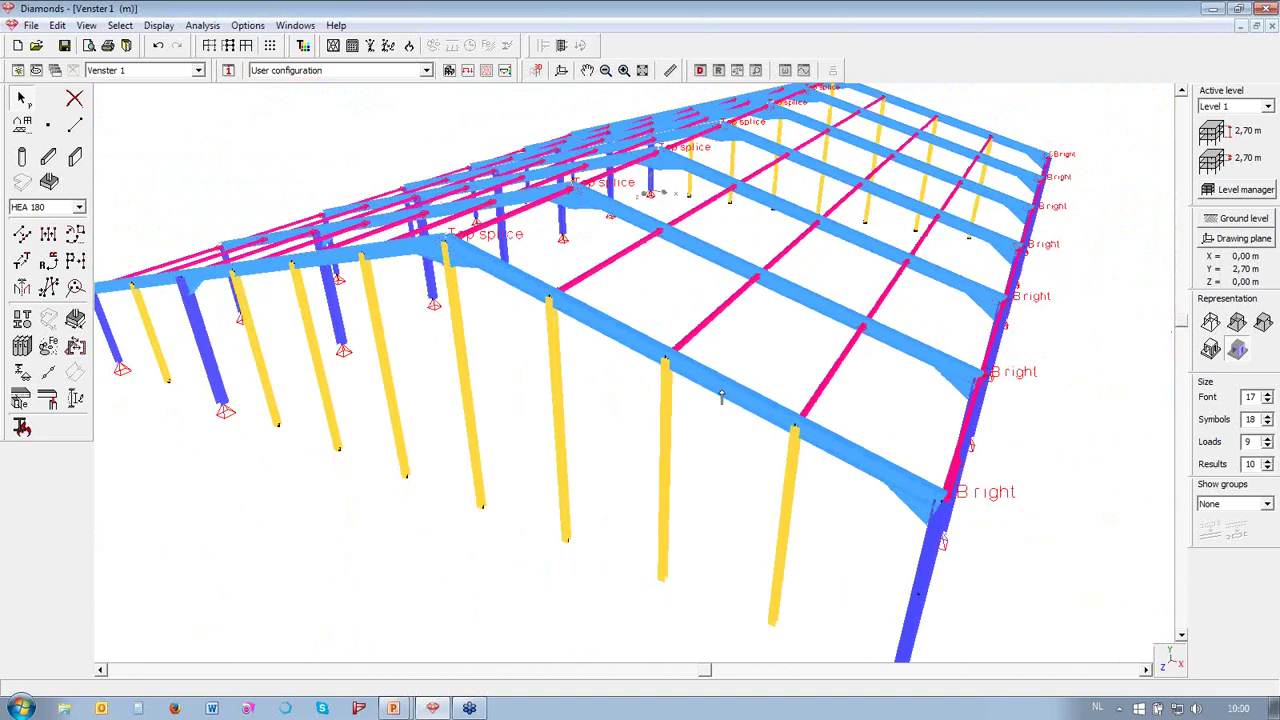
click(48, 372)
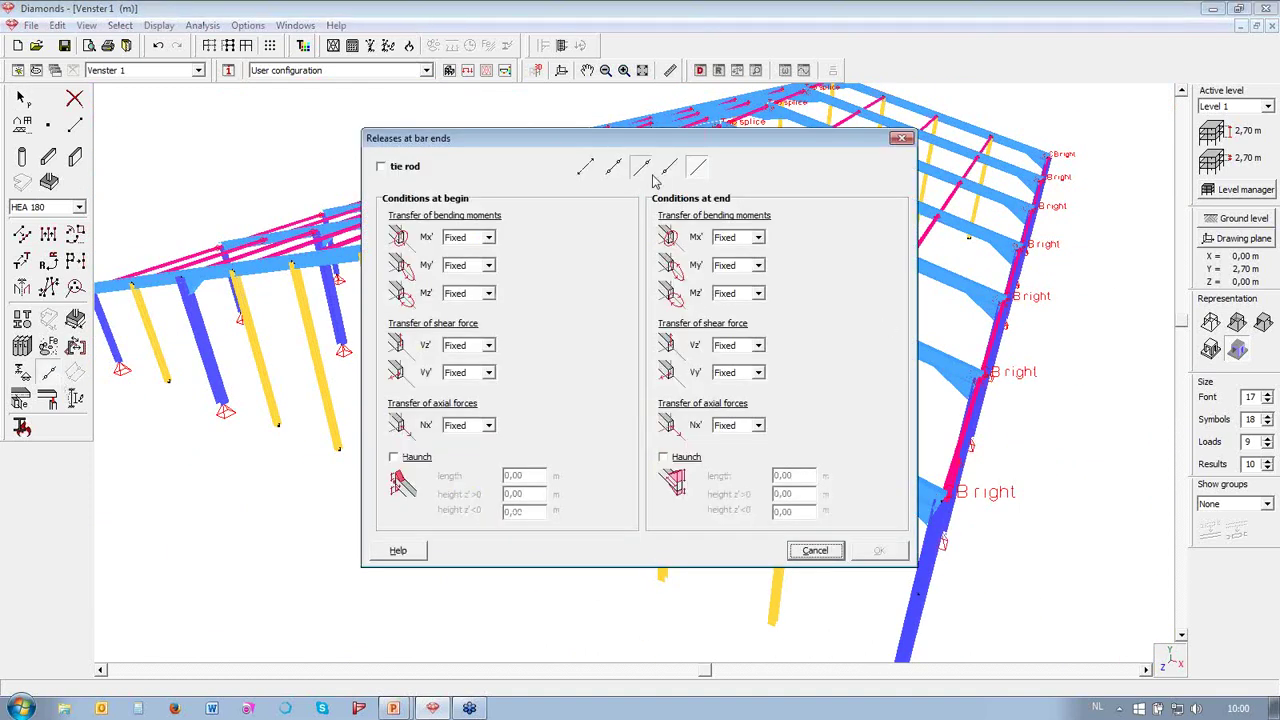
click(886, 551)
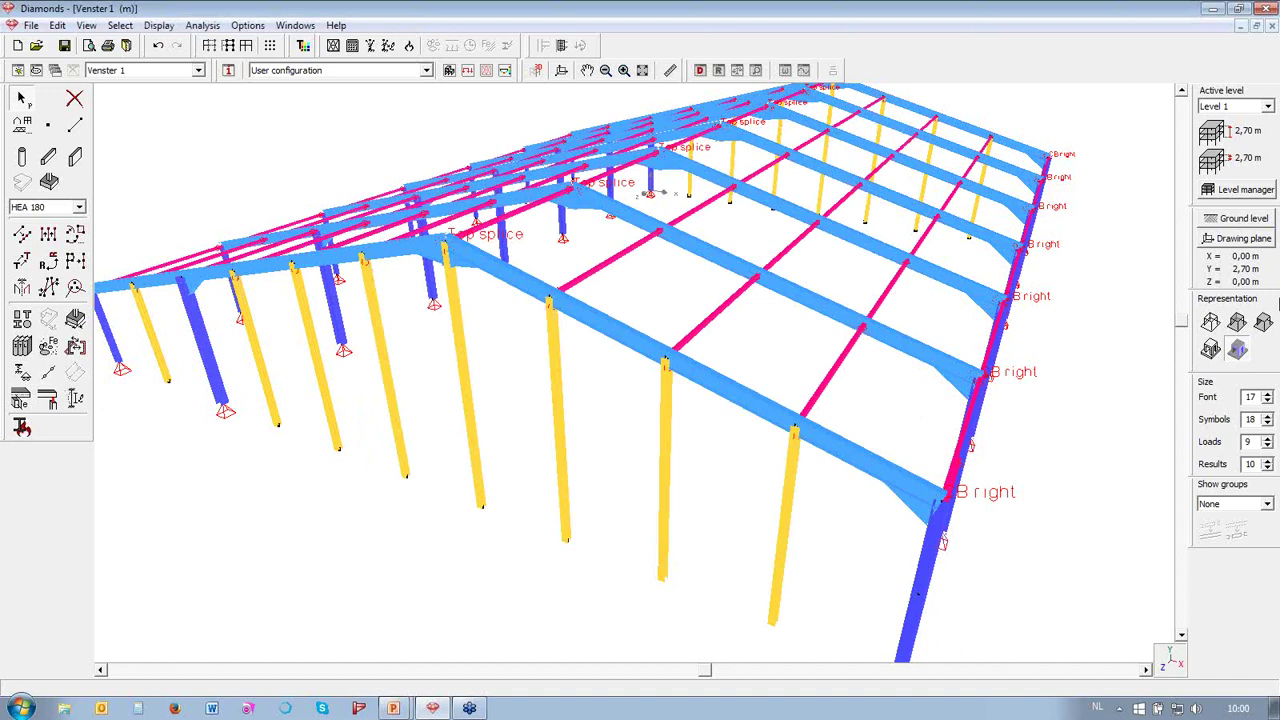
click(1238, 323)
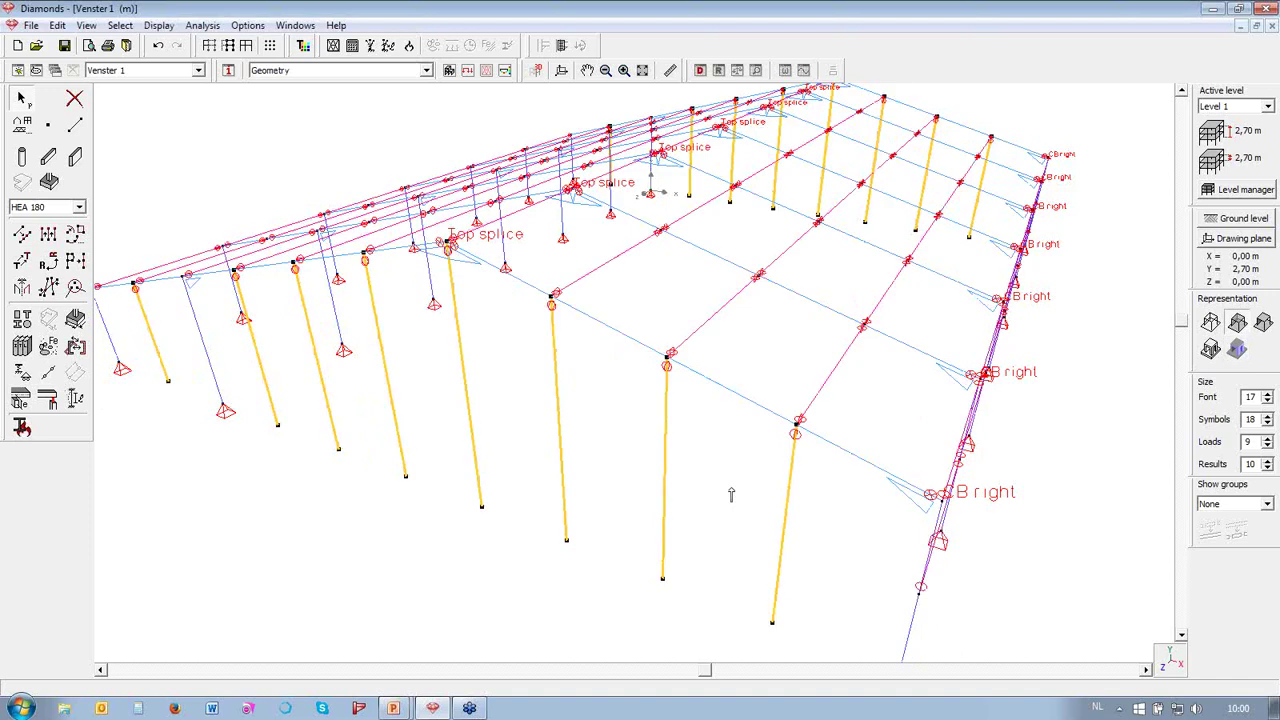
- Select the base nodes of all the end columns in both end frames, working from the front view
click(663, 495)
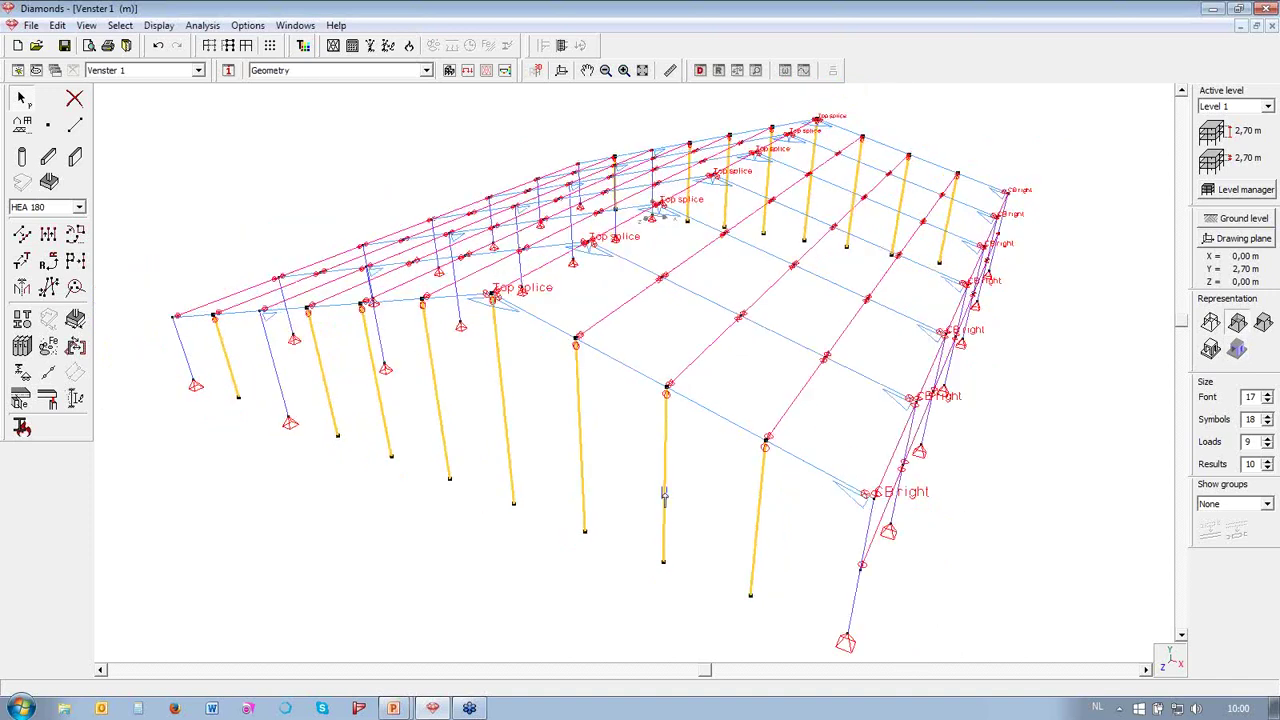
click(1163, 663)
click(1173, 482)
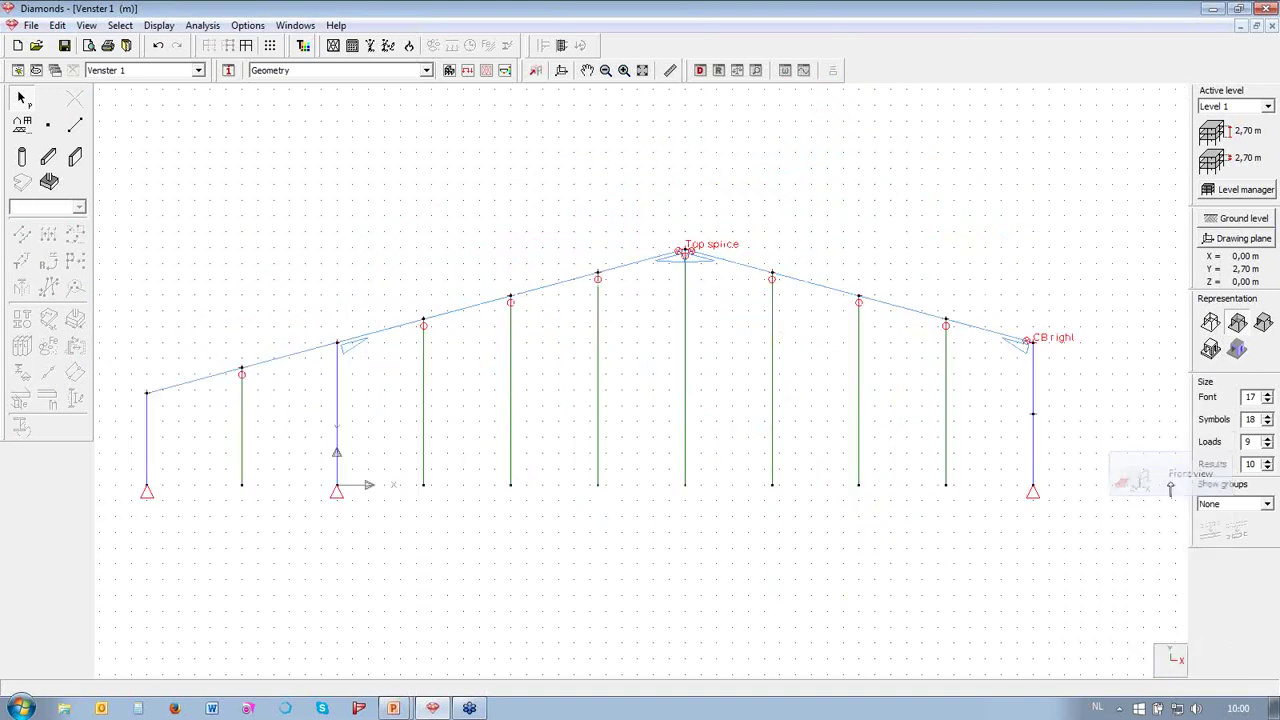
drag(228, 478, 314, 524)
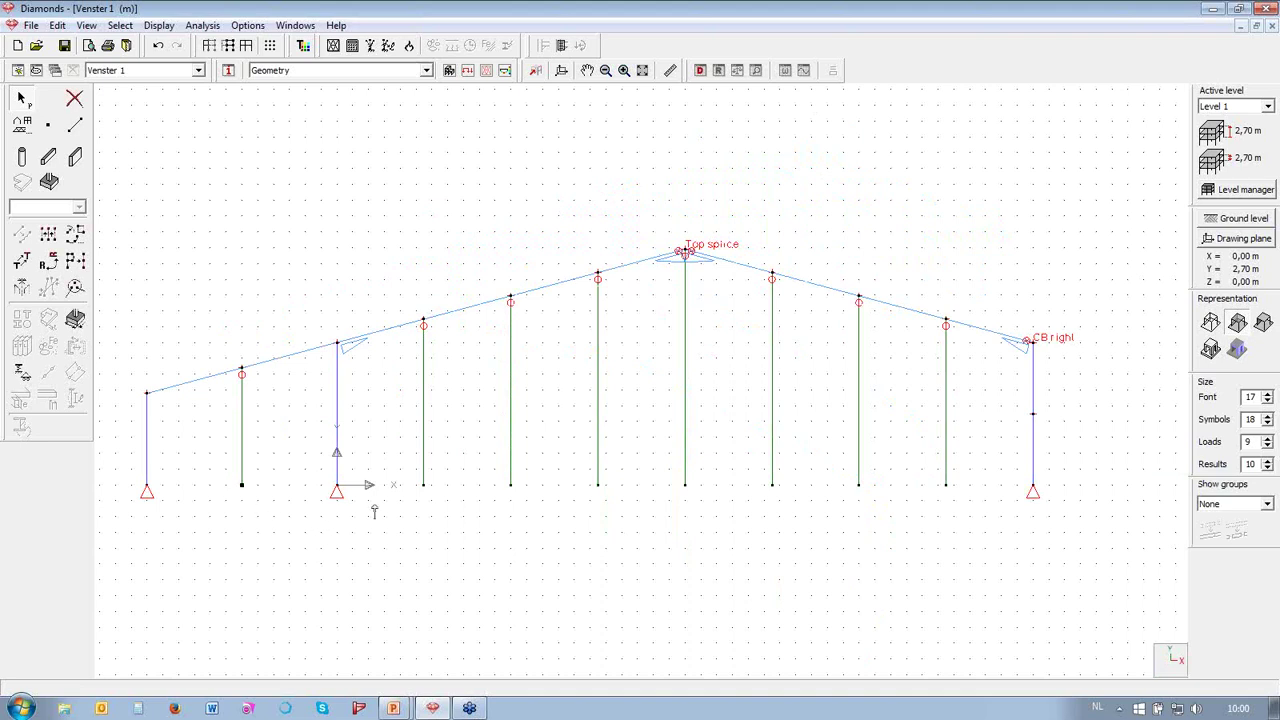
drag(406, 476, 523, 516)
drag(909, 522, 970, 508)
click(1174, 660)
click(1176, 664)
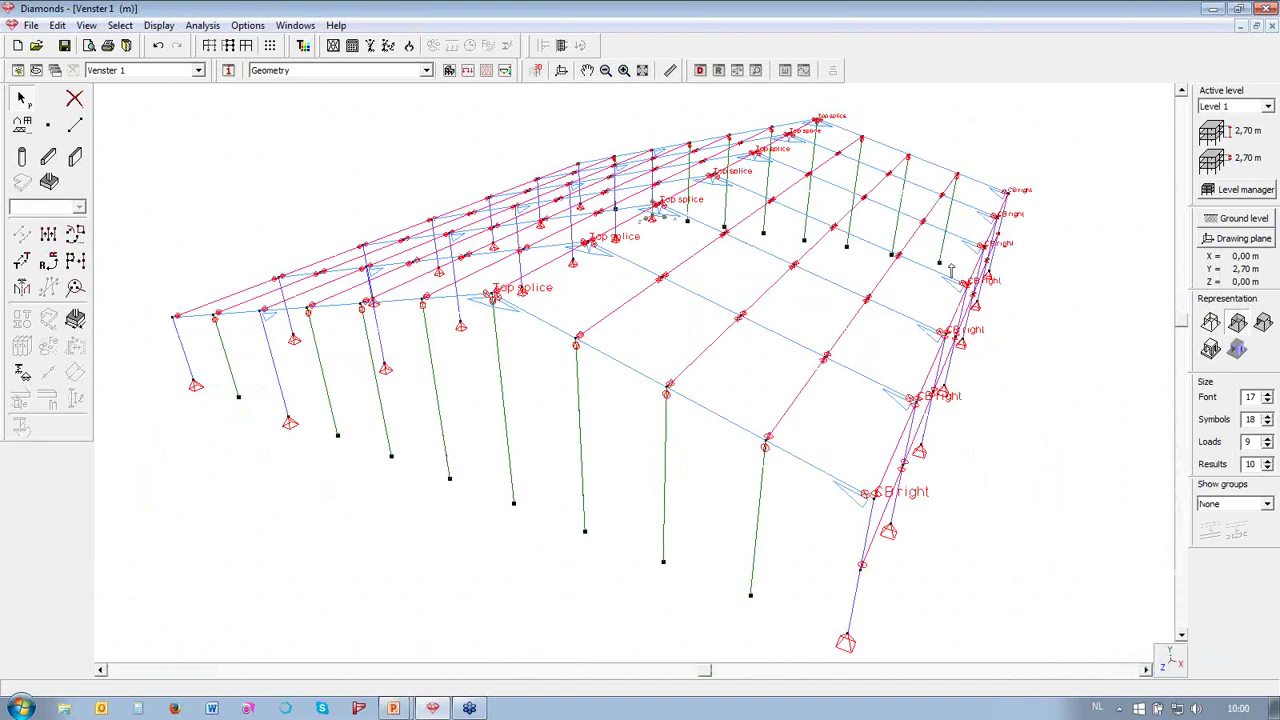
- Assign hinged point supports to the selected base nodes of the end columns
click(22, 372)
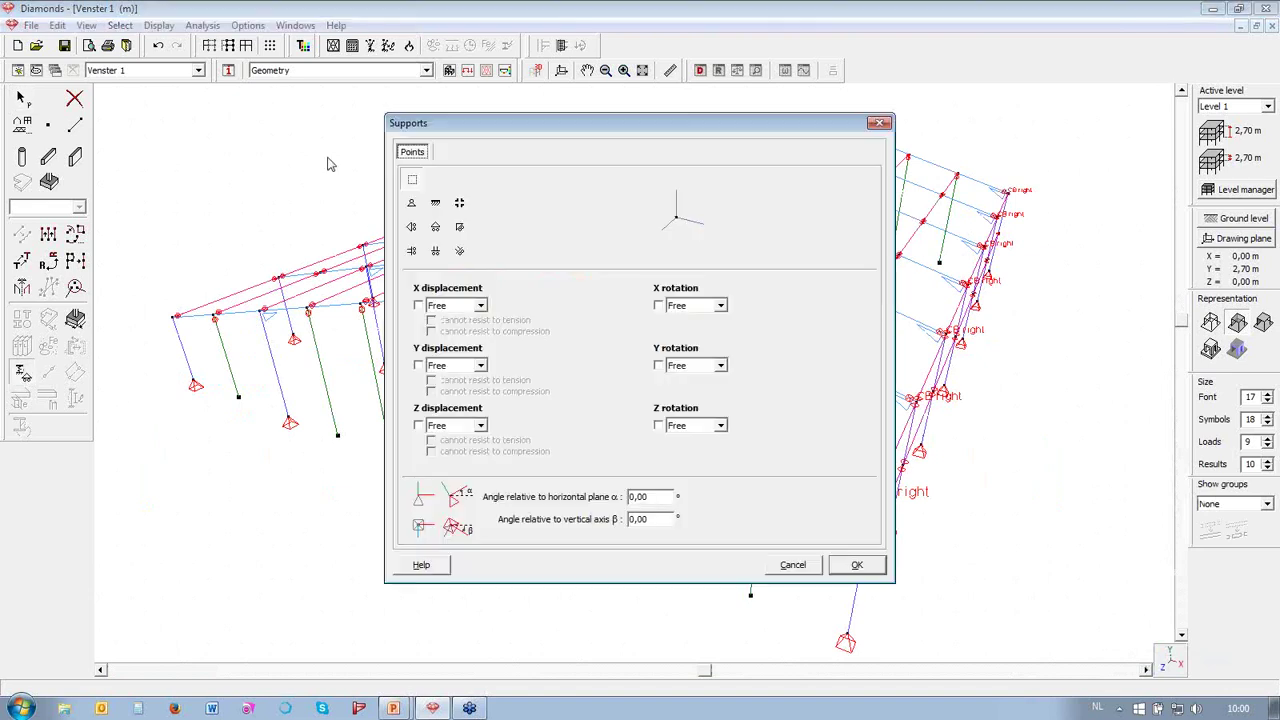
click(411, 203)
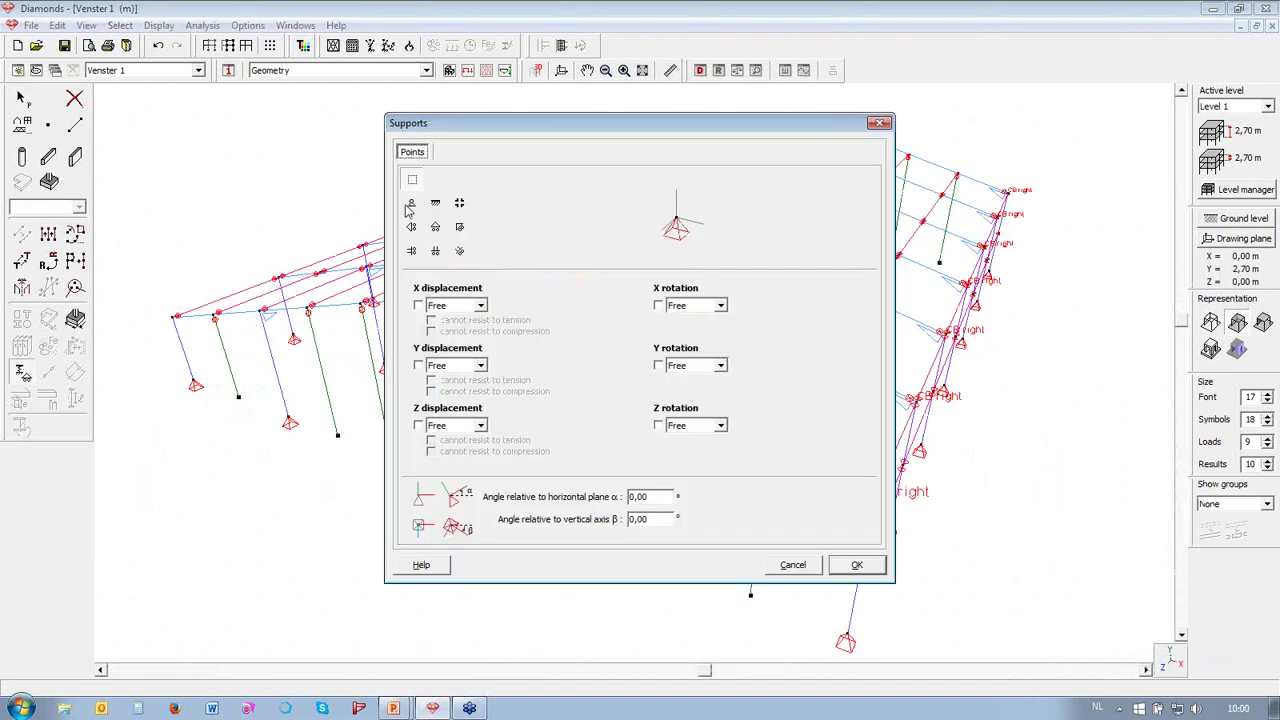
click(858, 565)
- Draw a wall brace at X = 22 m from the Z = 30 m corner column's base to the next frame's column top
scroll(405, 553, down, 2)
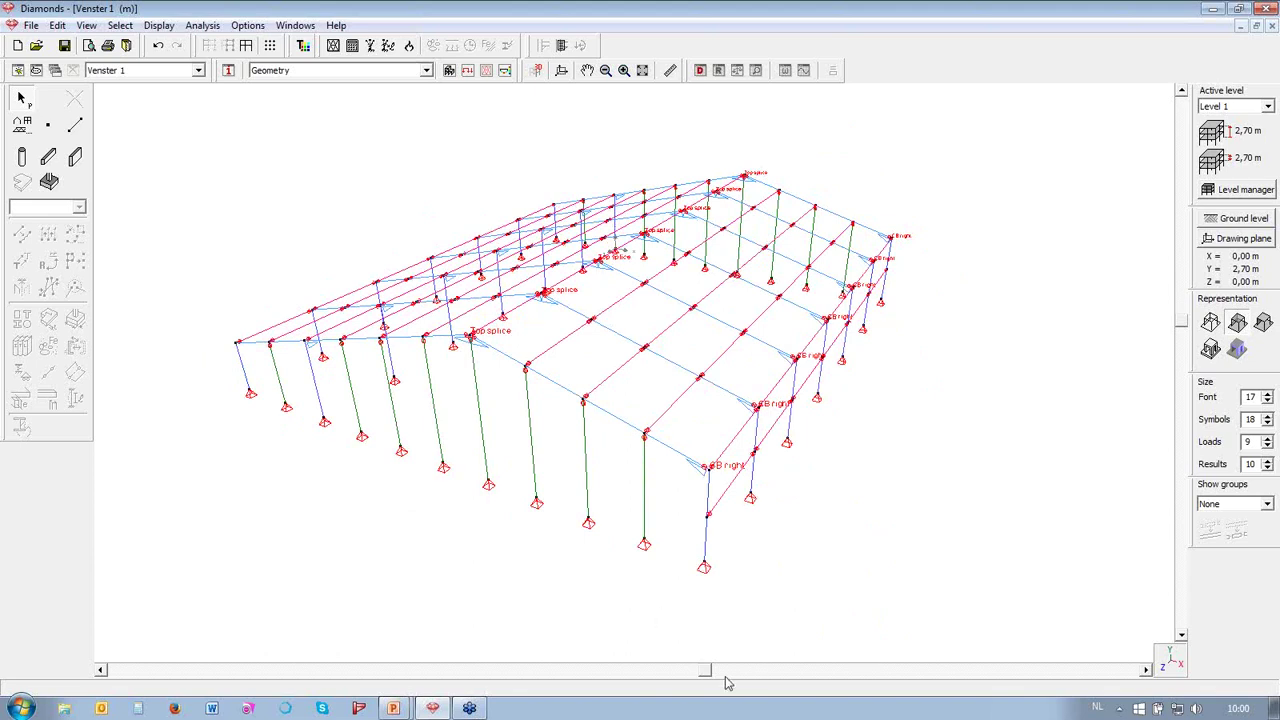
drag(708, 670, 746, 629)
click(77, 126)
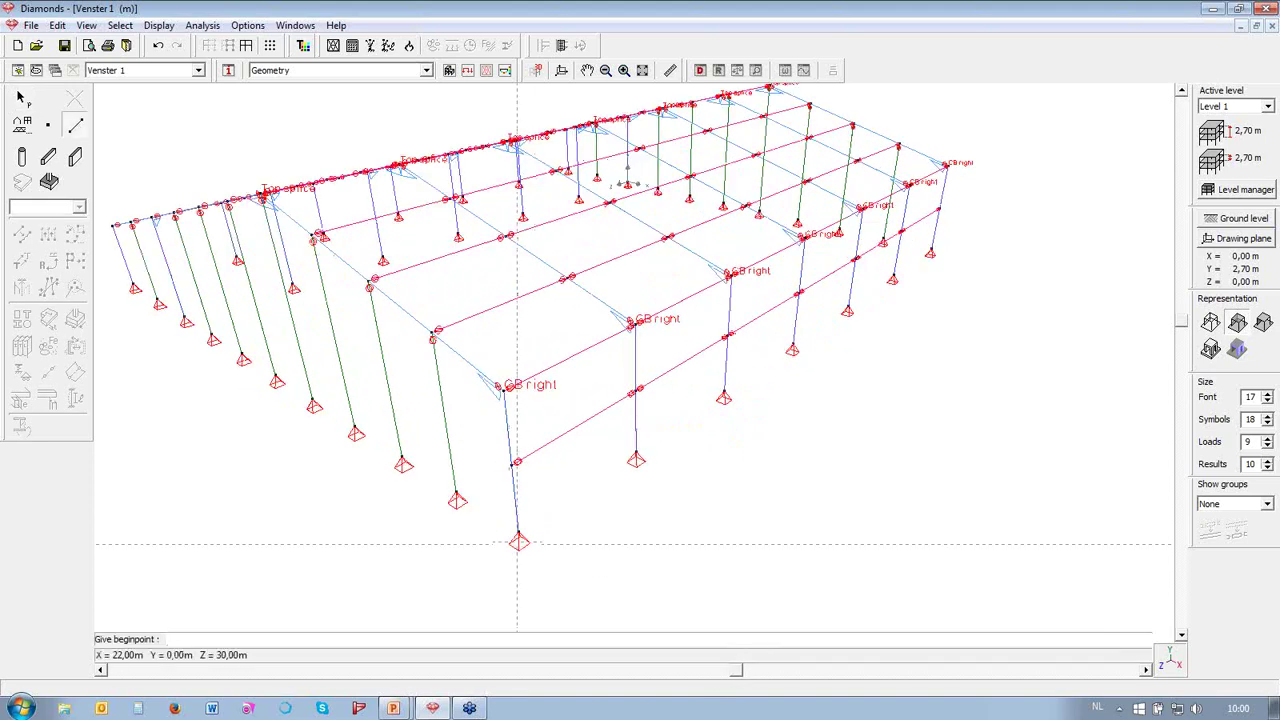
click(518, 540)
scroll(643, 302, up, 2)
click(672, 235)
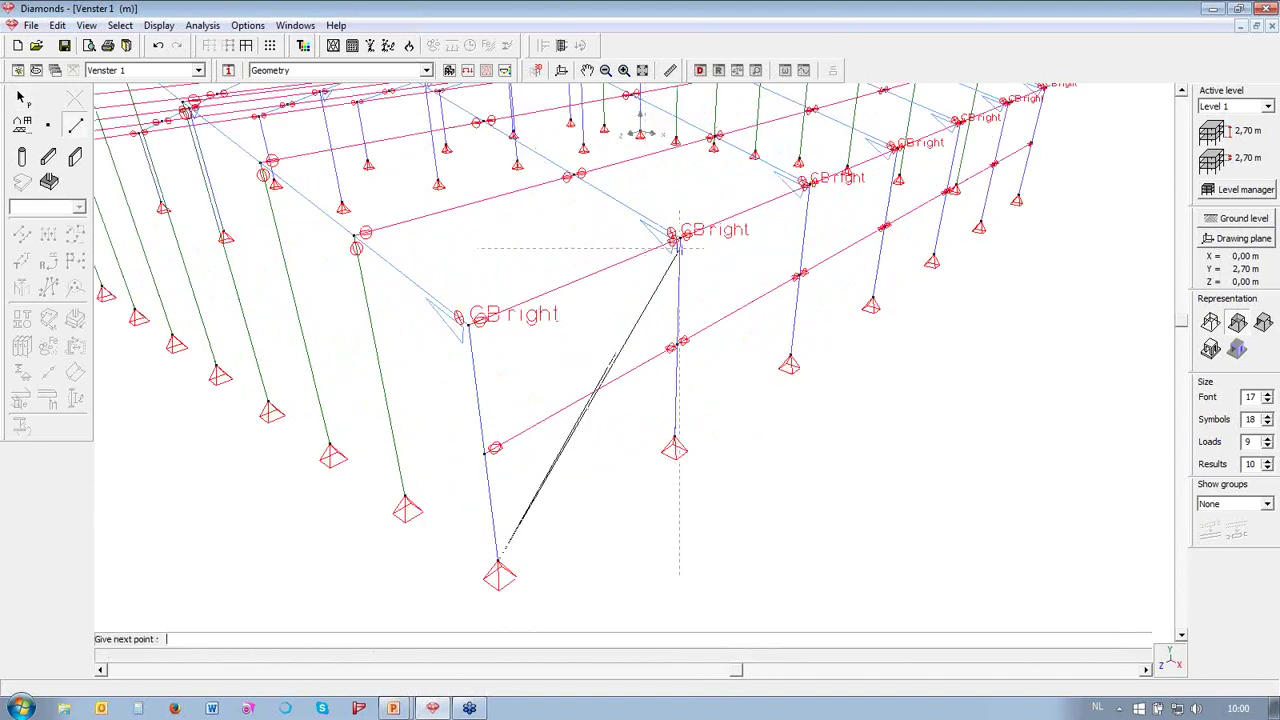
- Continue the brace line in a zigzag across the roof's end bay through the second frame's ridge to the low corner at X = -6 m
scroll(816, 577, down, 3)
scroll(509, 423, up, 2)
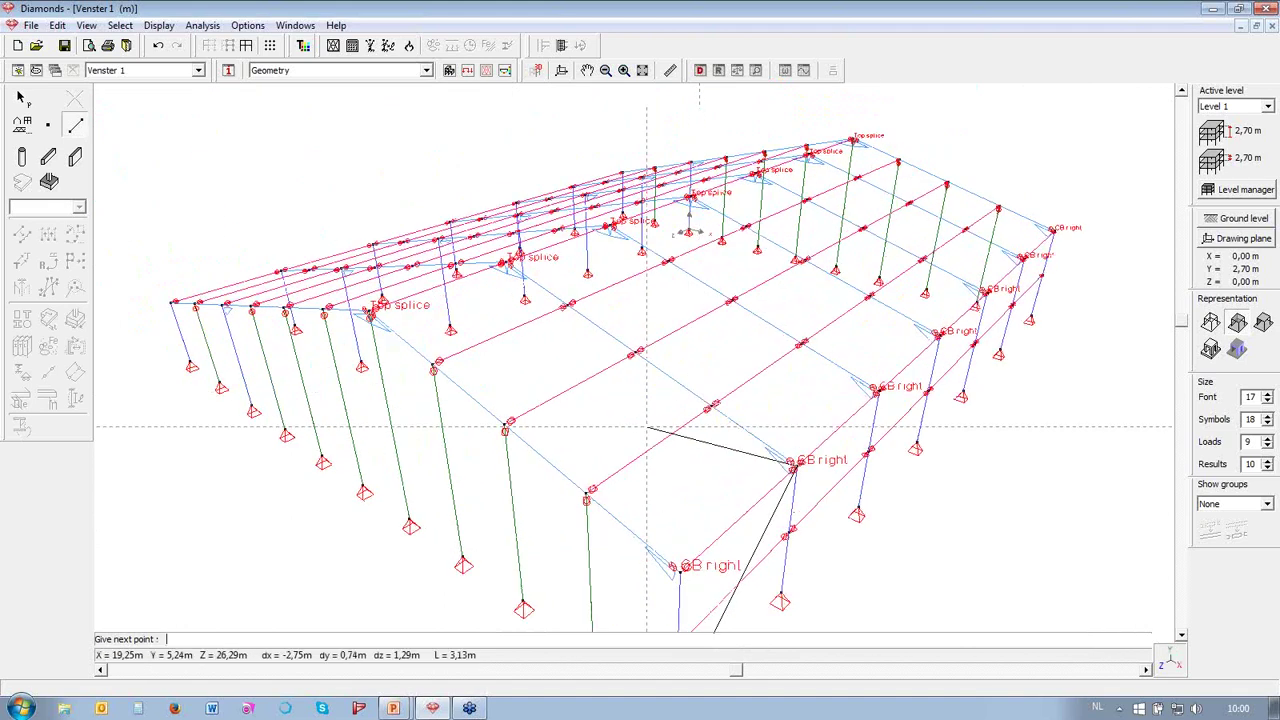
click(509, 423)
scroll(849, 628, down, 2)
scroll(780, 480, up, 2)
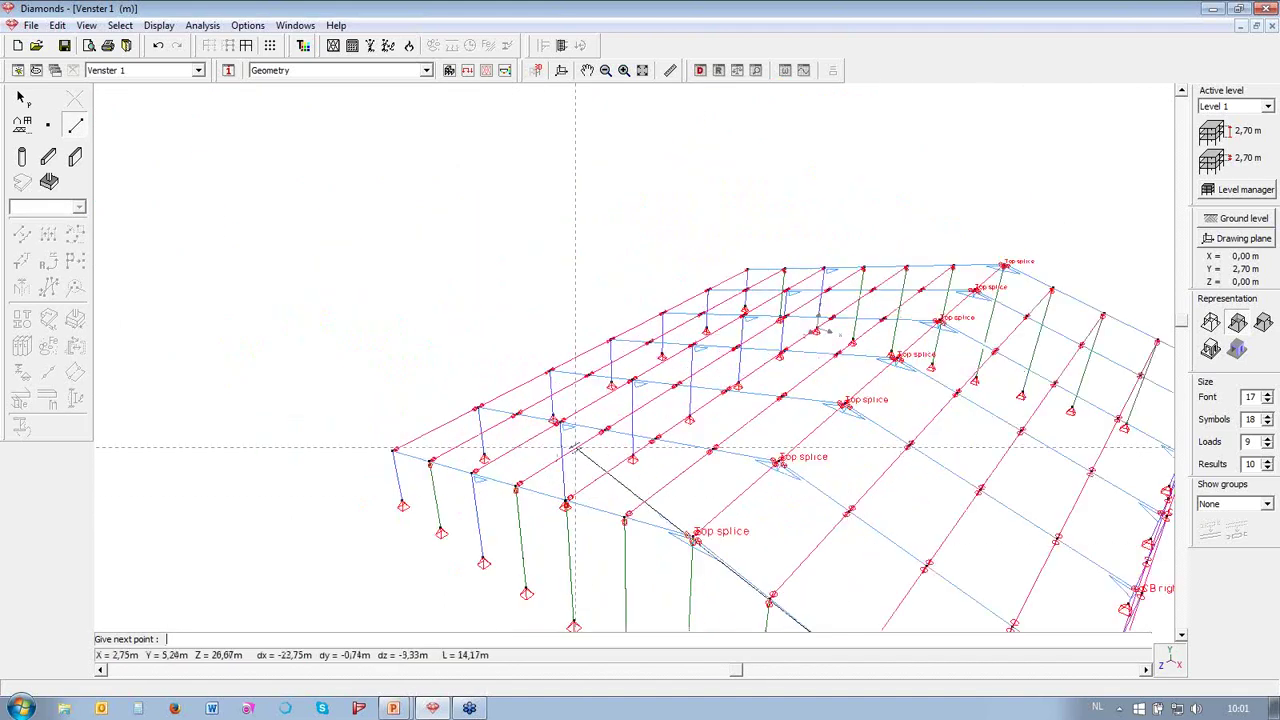
scroll(650, 515, up, 2)
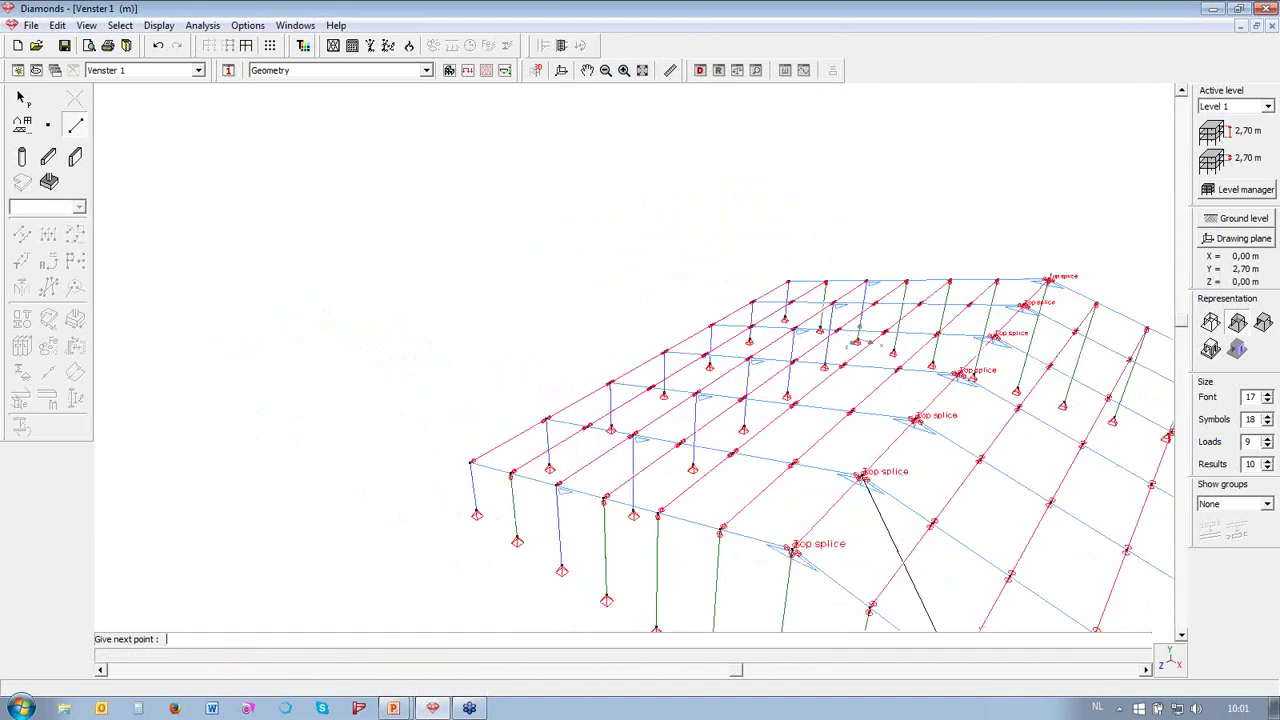
click(648, 518)
scroll(600, 420, up, 2)
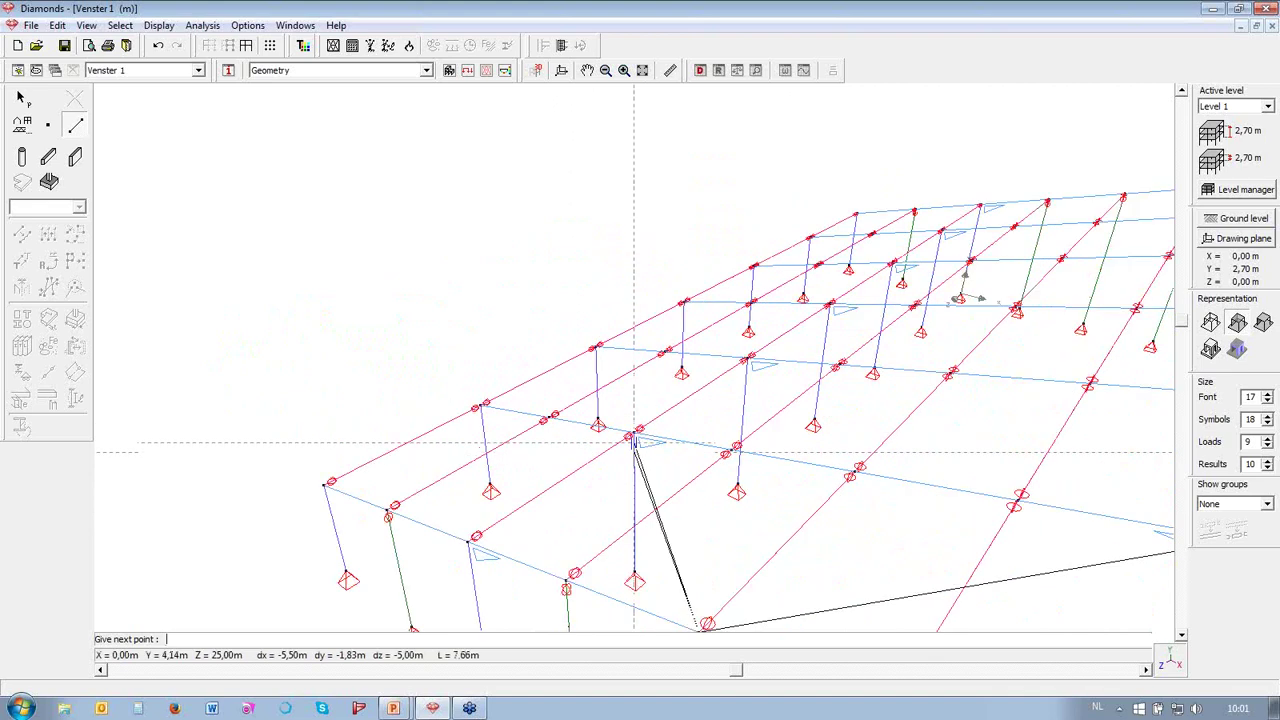
click(634, 436)
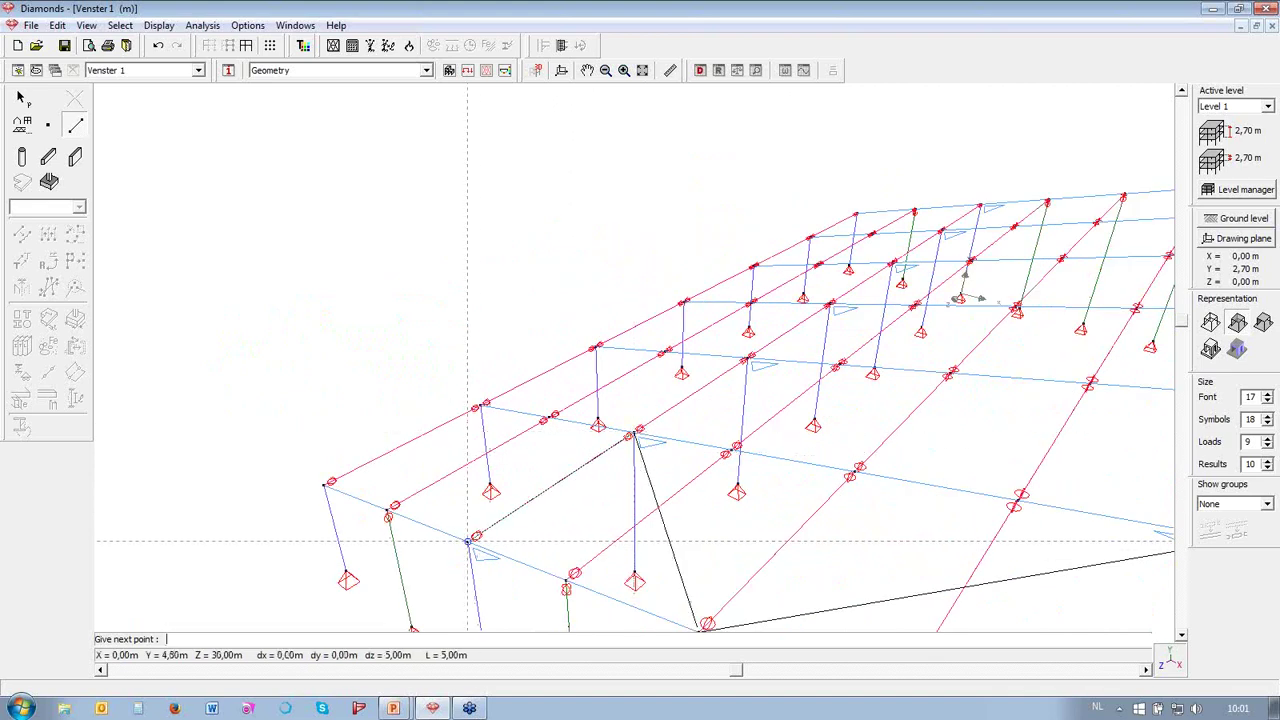
click(330, 483)
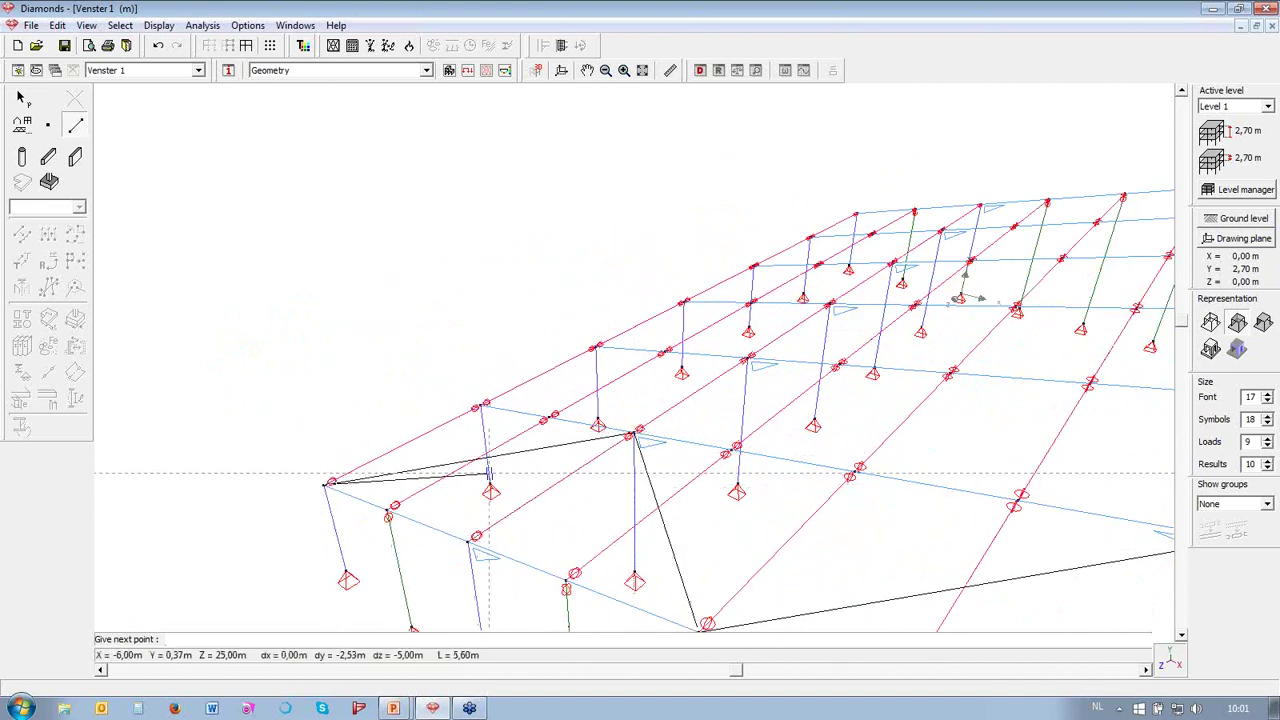
- Draw the crossed braces in the end bay of the side wall at X = -6 m, ending at the second frame's column top
scroll(514, 480, down, 2)
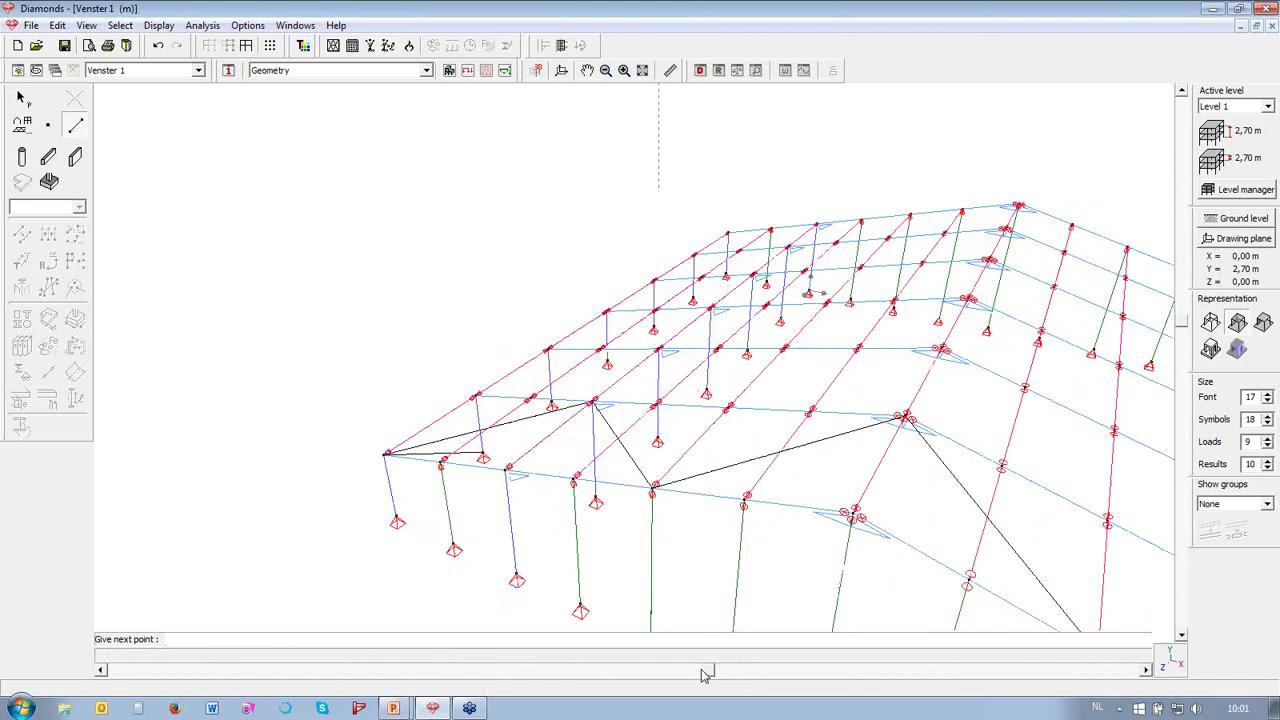
drag(703, 675, 510, 670)
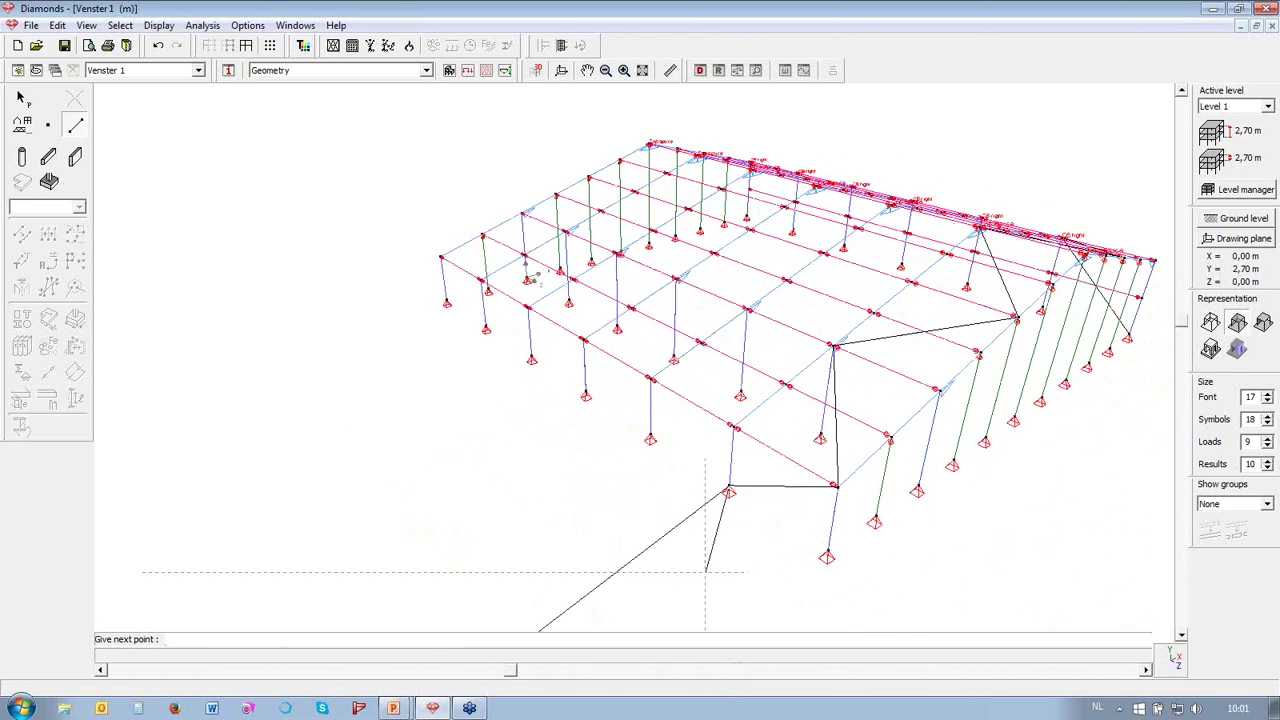
scroll(895, 520, up, 1)
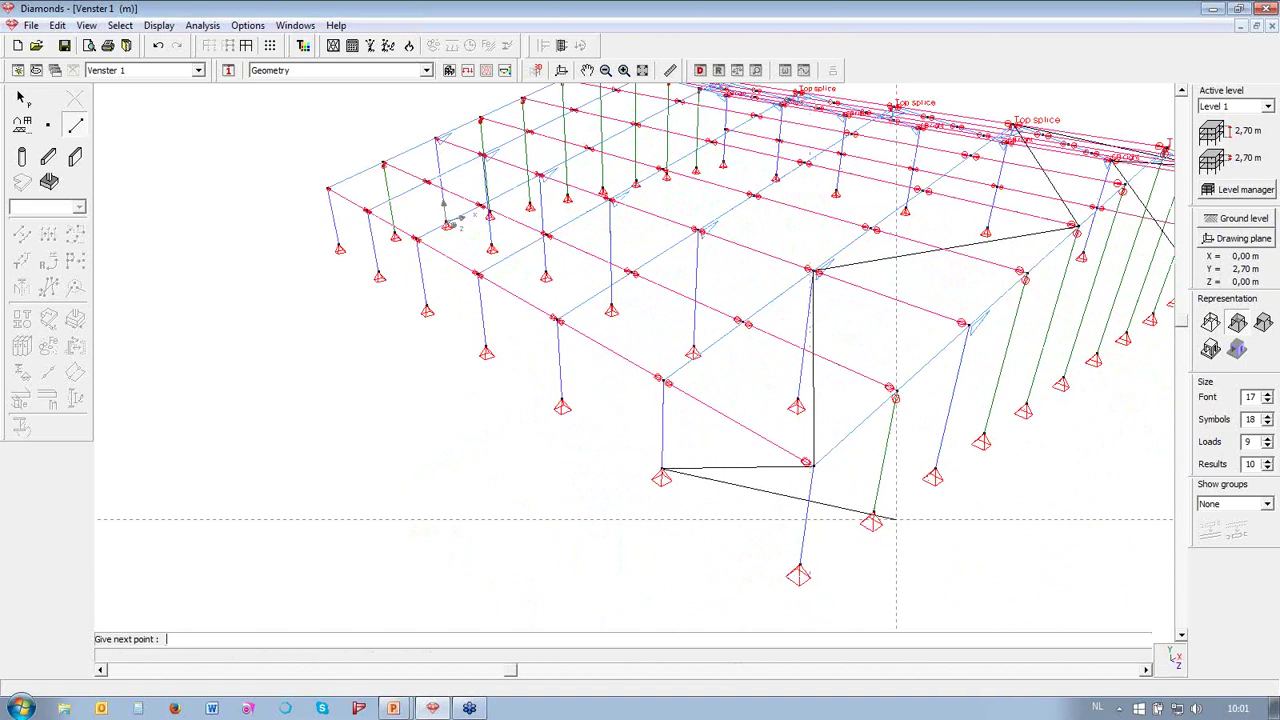
click(798, 572)
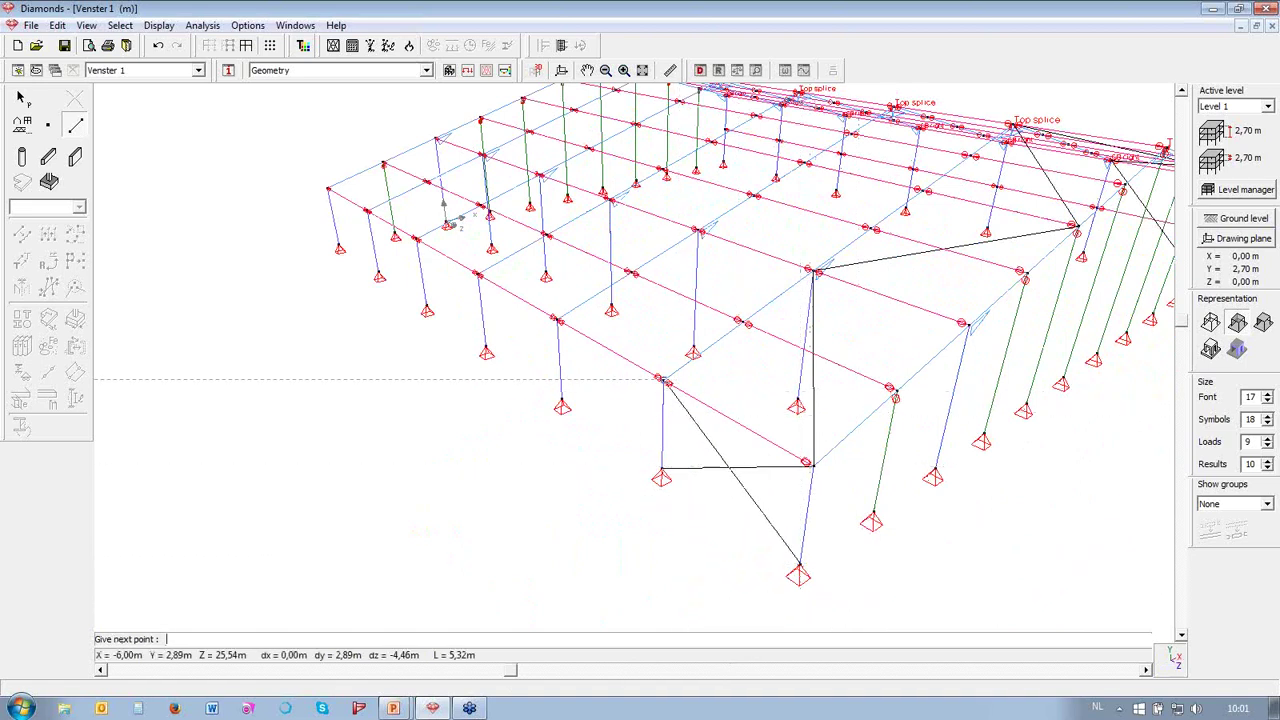
scroll(700, 390, down, 2)
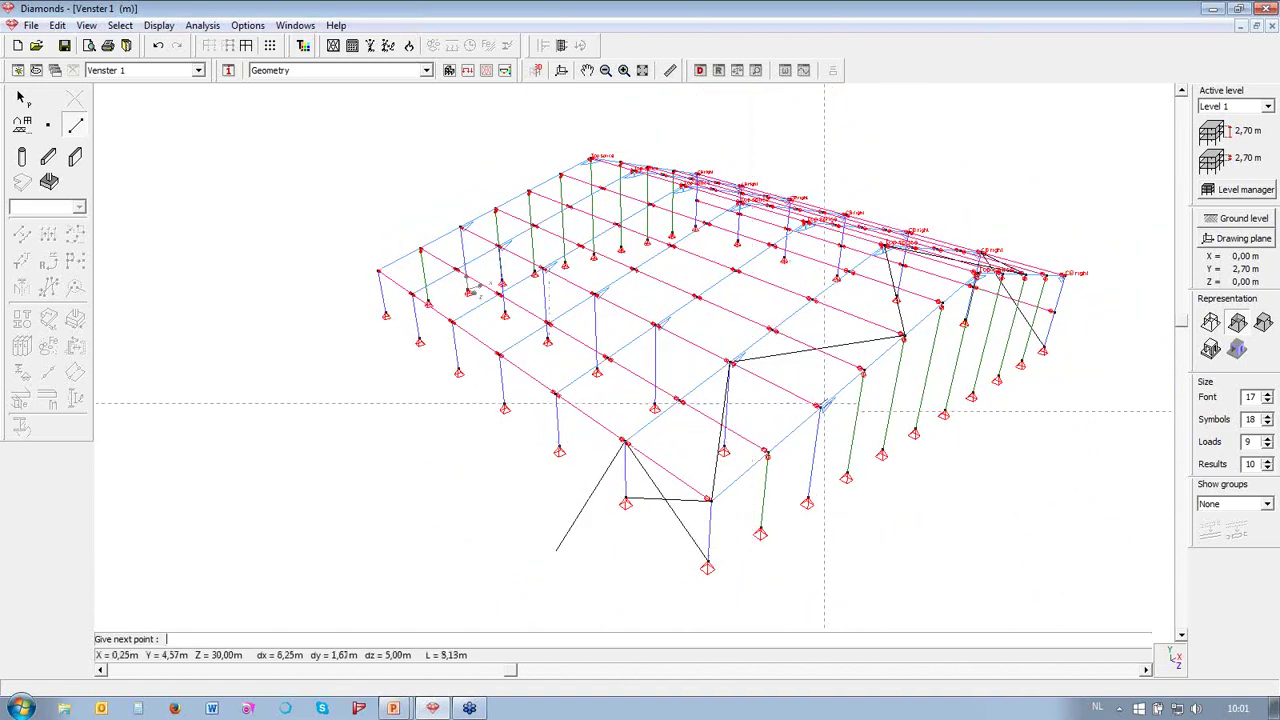
- Draw the opposing zigzag braces back across the roof's end bay and complete the wall cross at X = 22 m
middle_drag(824, 405, 745, 428)
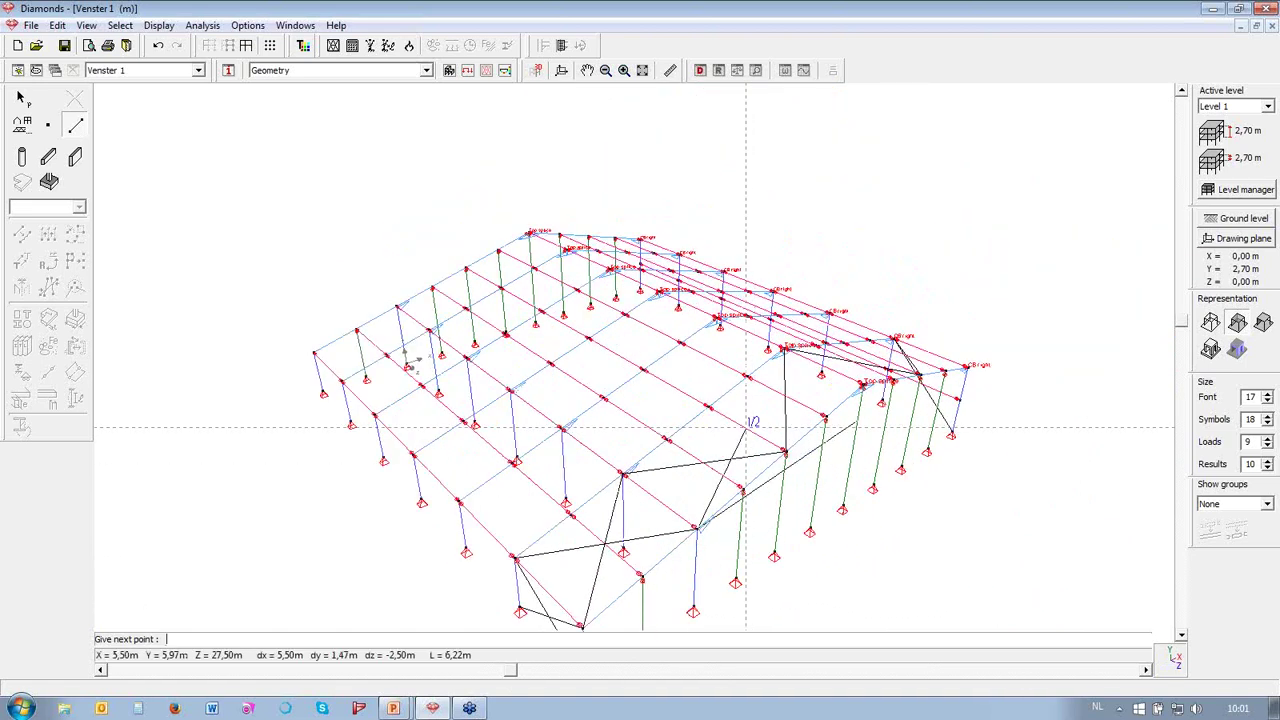
click(704, 412)
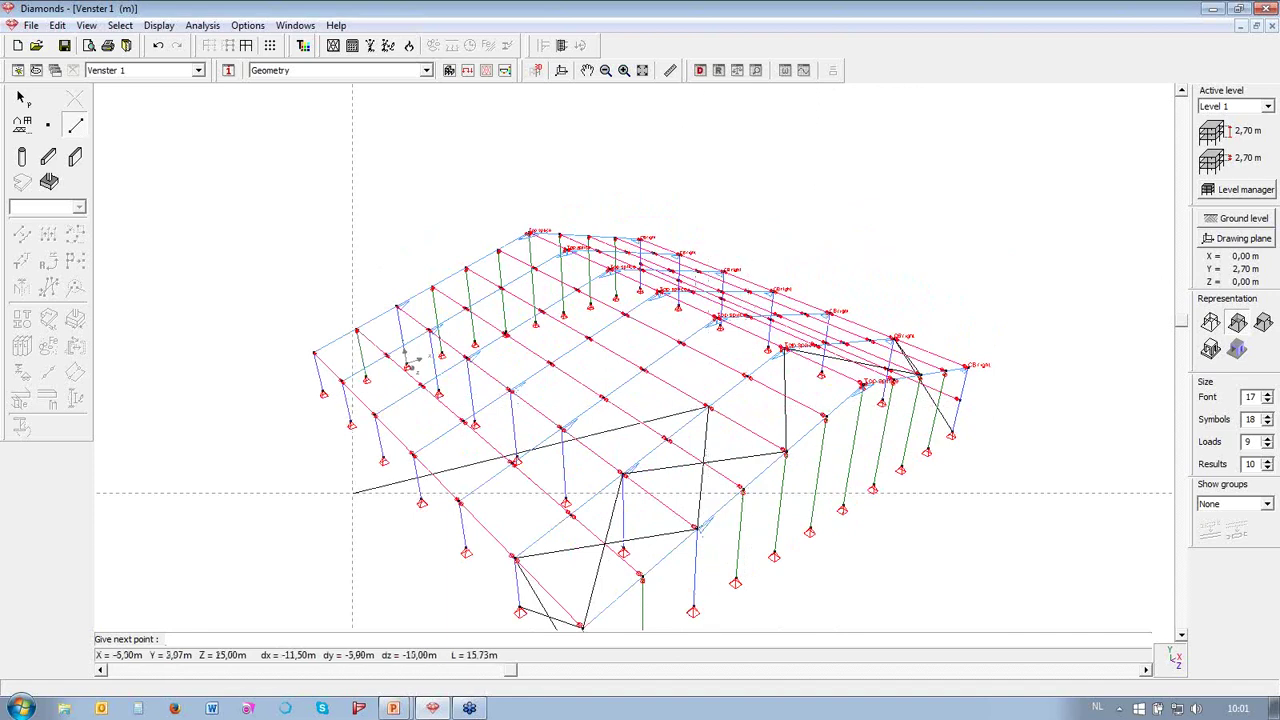
scroll(700, 470, down, 2)
scroll(684, 462, up, 4)
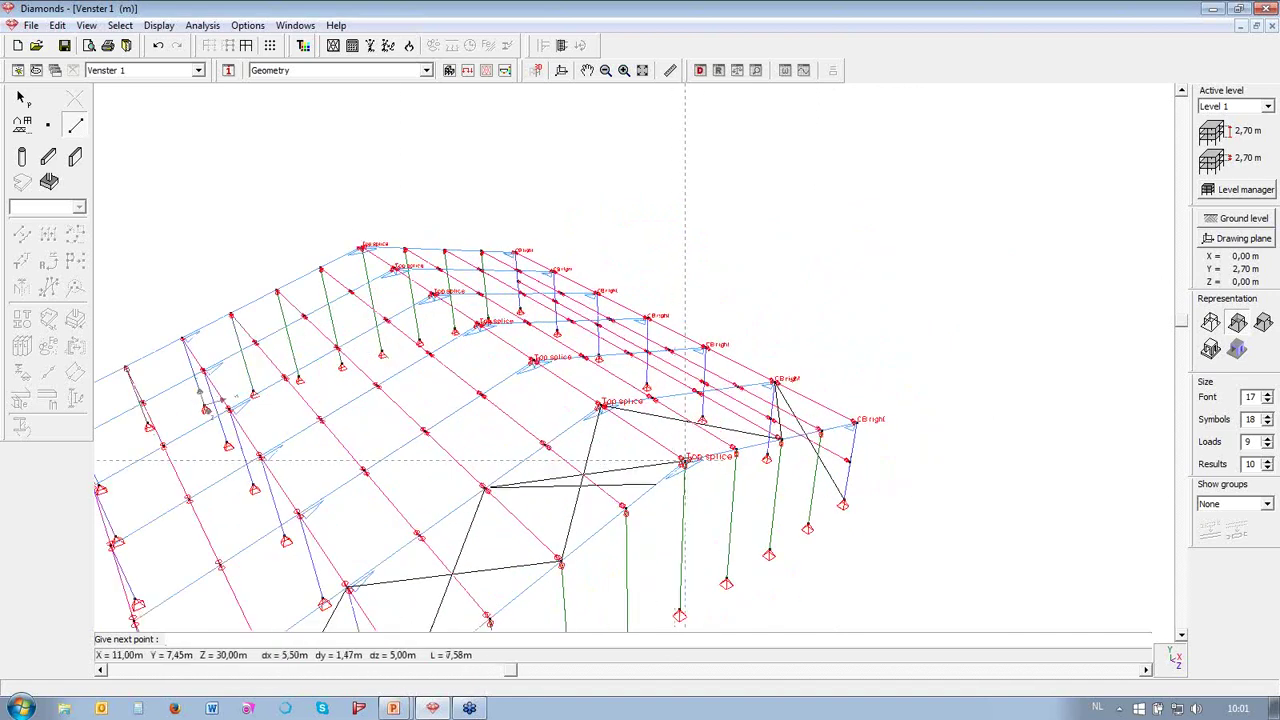
middle_drag(684, 462, 718, 505)
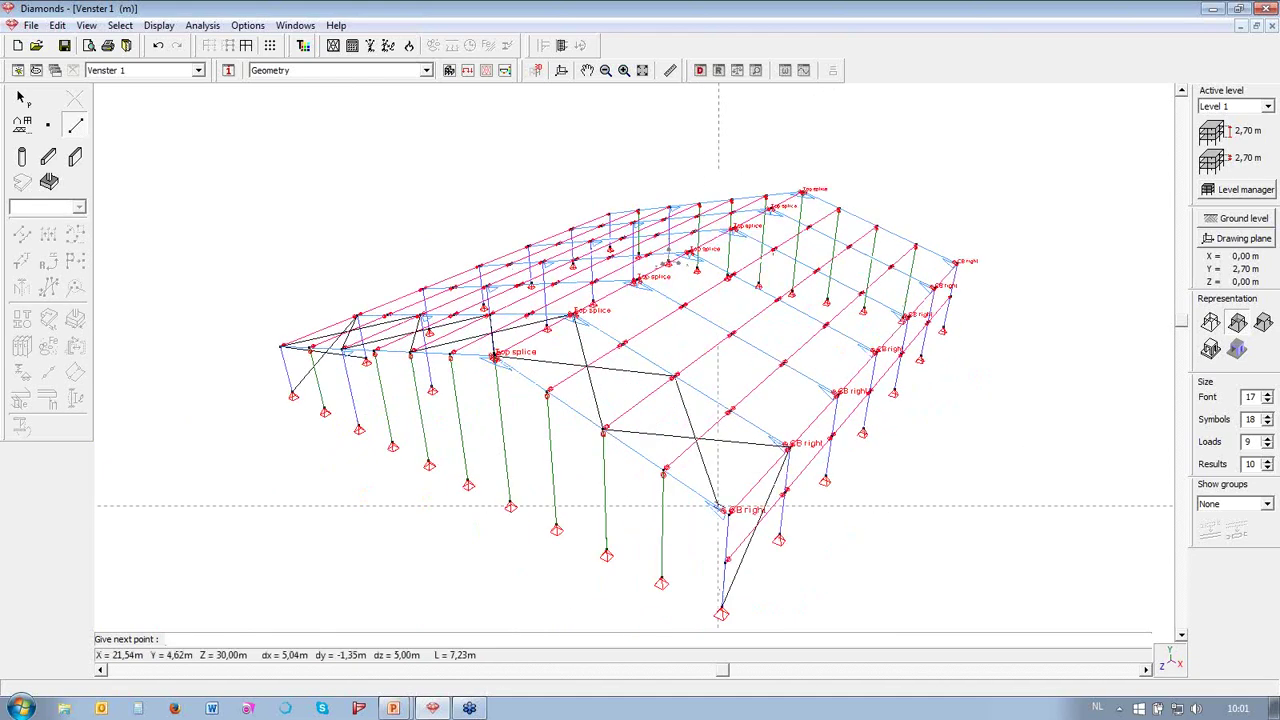
click(729, 514)
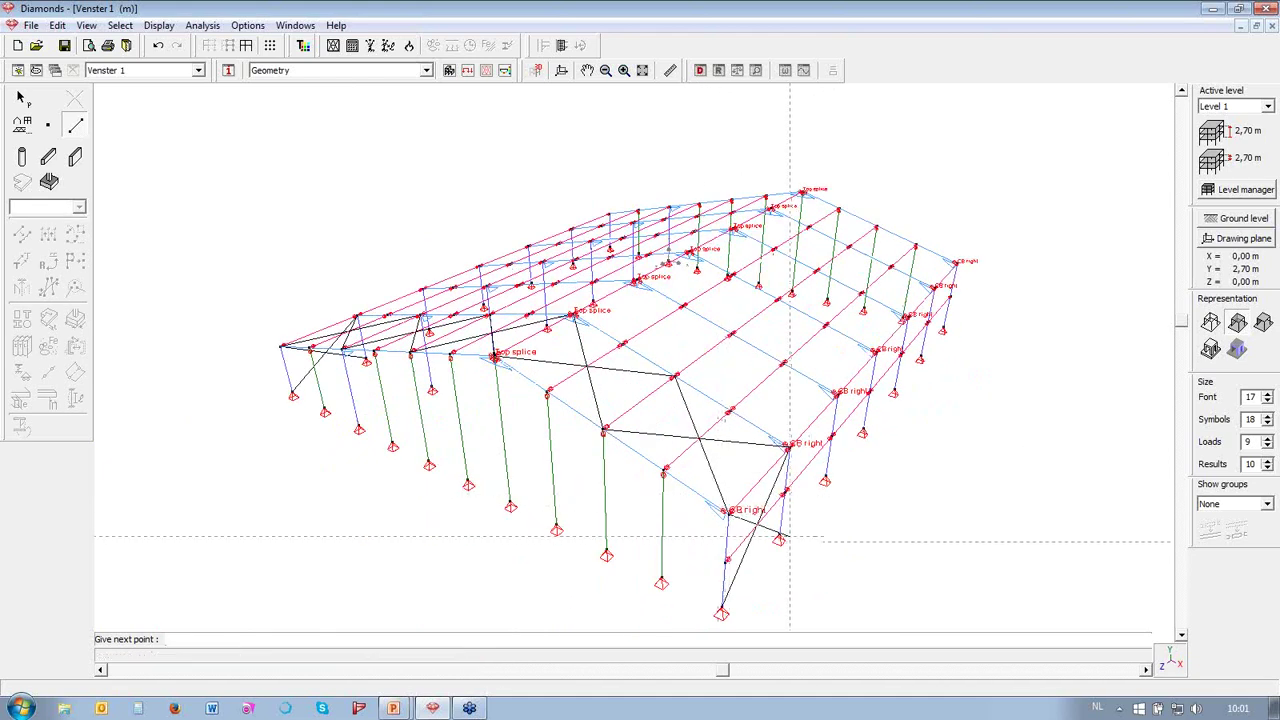
double_click(779, 535)
key(Escape)
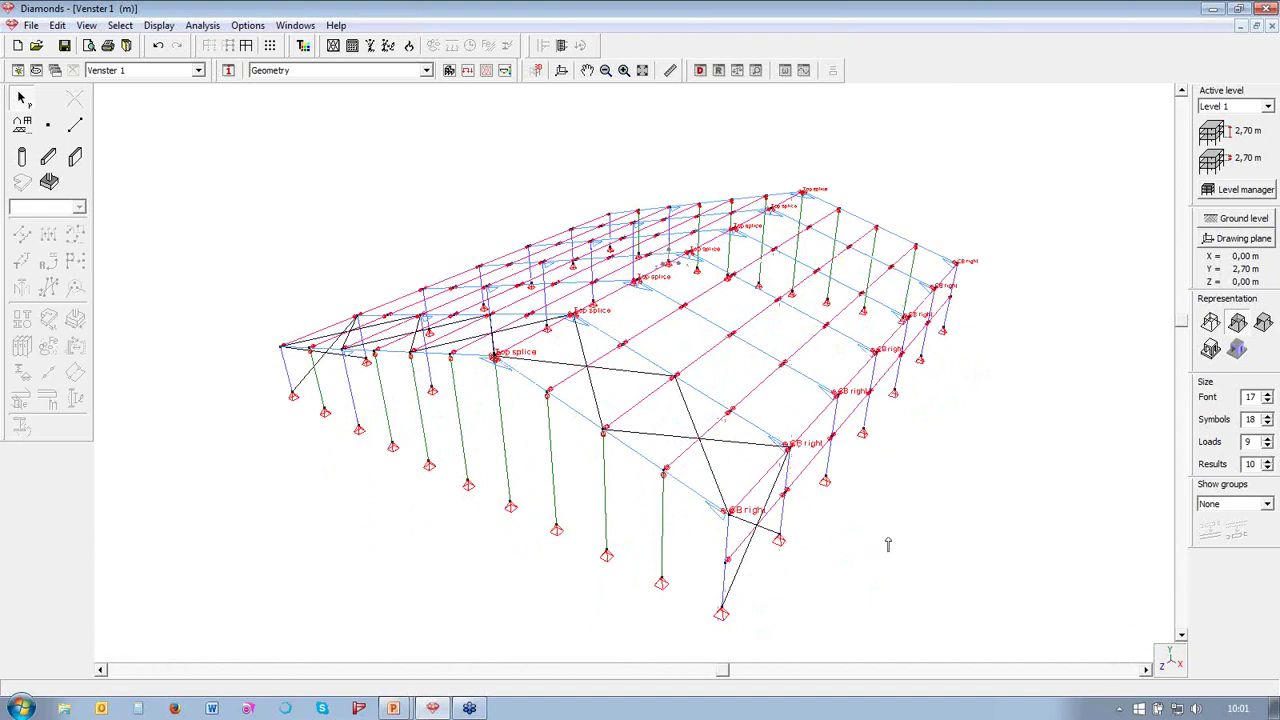
- Assign the European equal-angle section L 50x50x5 to all the bracing lines without a design type
middle_drag(890, 545, 888, 551)
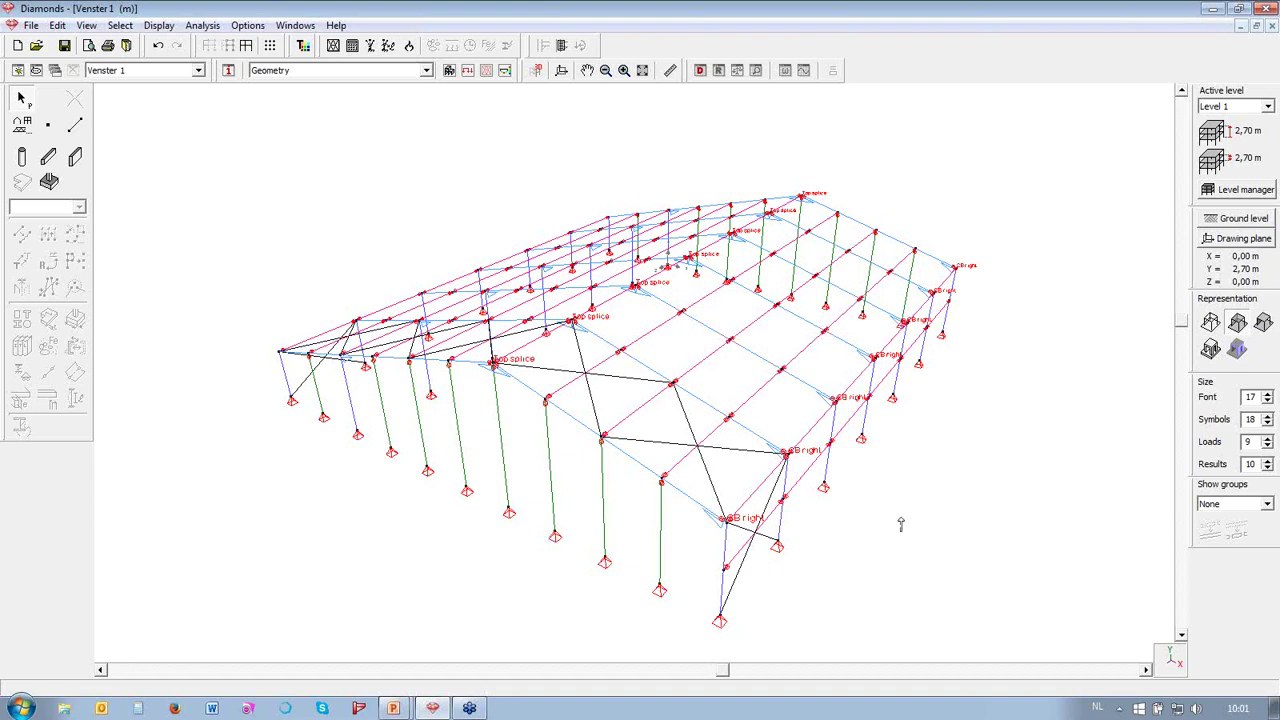
mouse_move(898, 518)
shift+middle_down()
mouse_move(886, 526)
mouse_move(863, 506)
mouse_move(920, 477)
mouse_move(925, 512)
mouse_move(897, 540)
mouse_move(880, 516)
mouse_move(906, 517)
mouse_move(894, 514)
shift+middle_up()
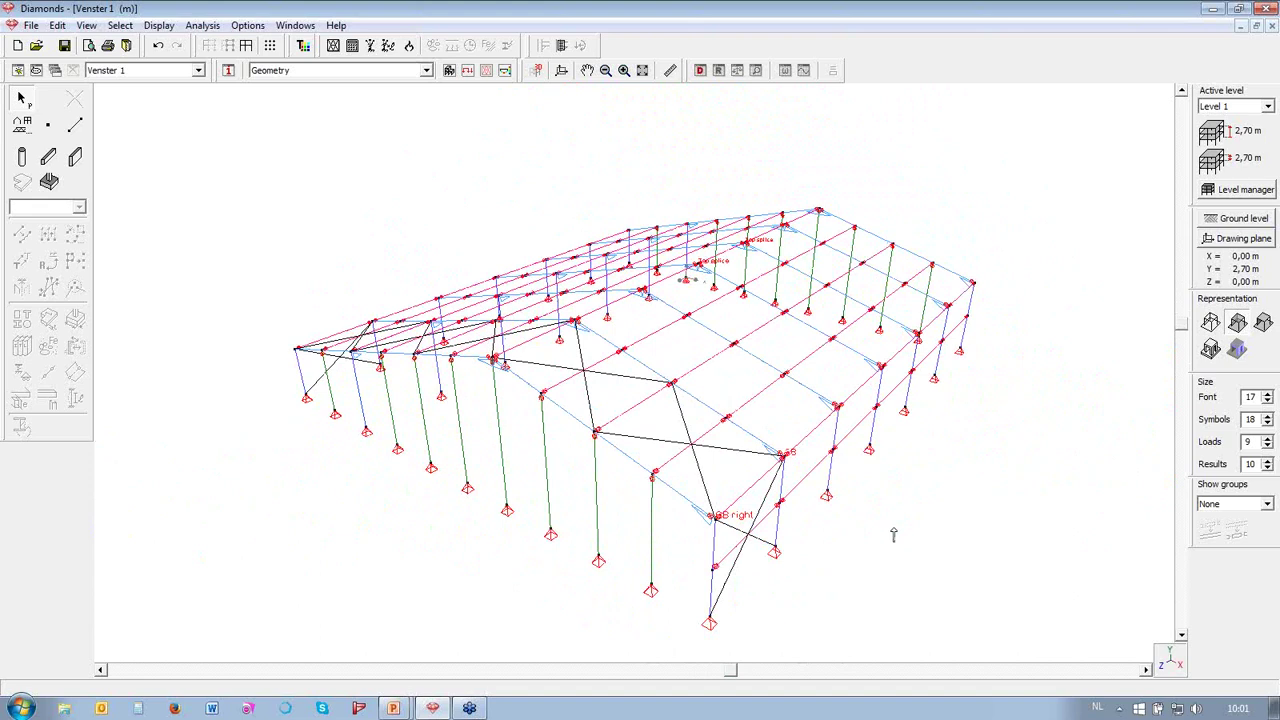
shift+middle_drag(889, 560, 885, 560)
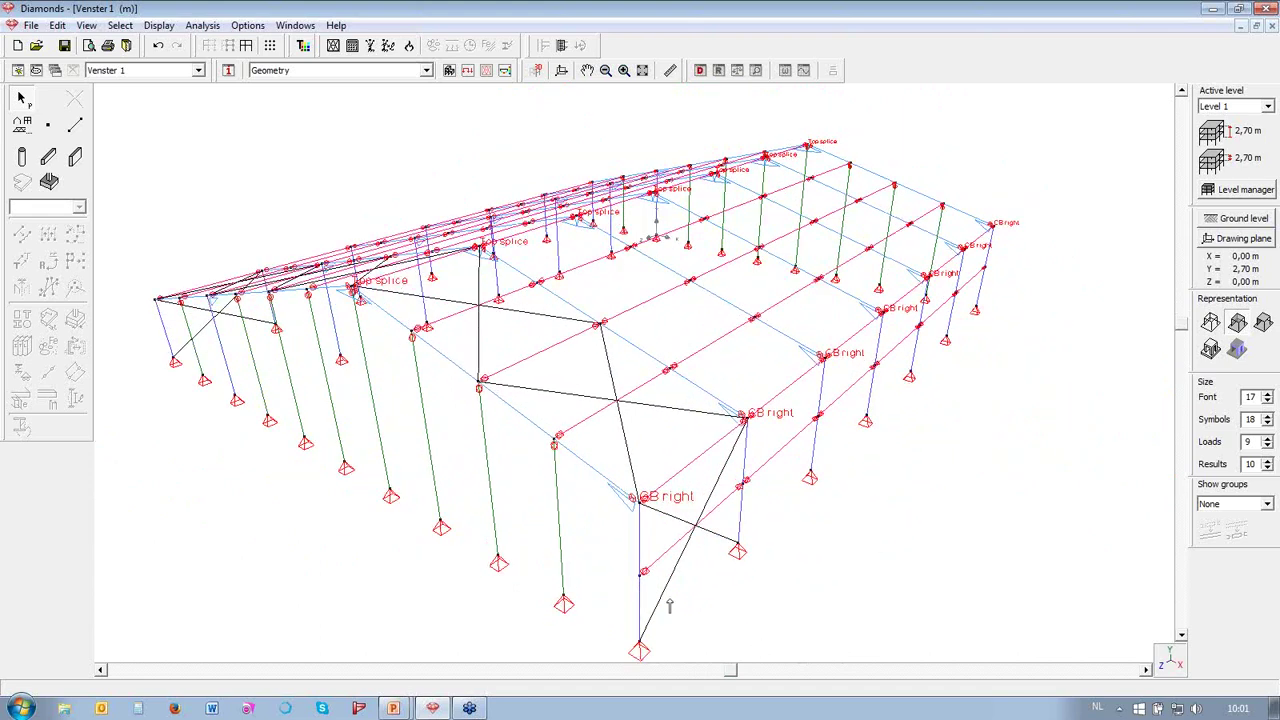
click(669, 605)
scroll(470, 335, down, 1)
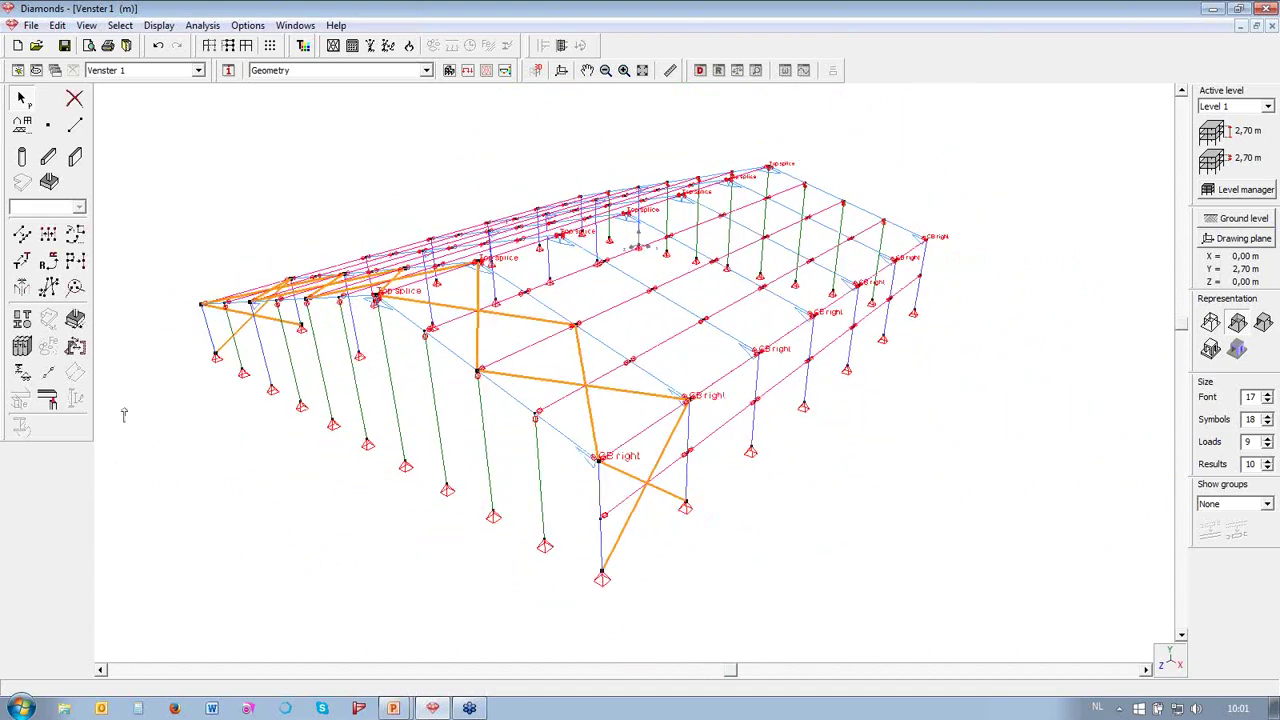
click(22, 346)
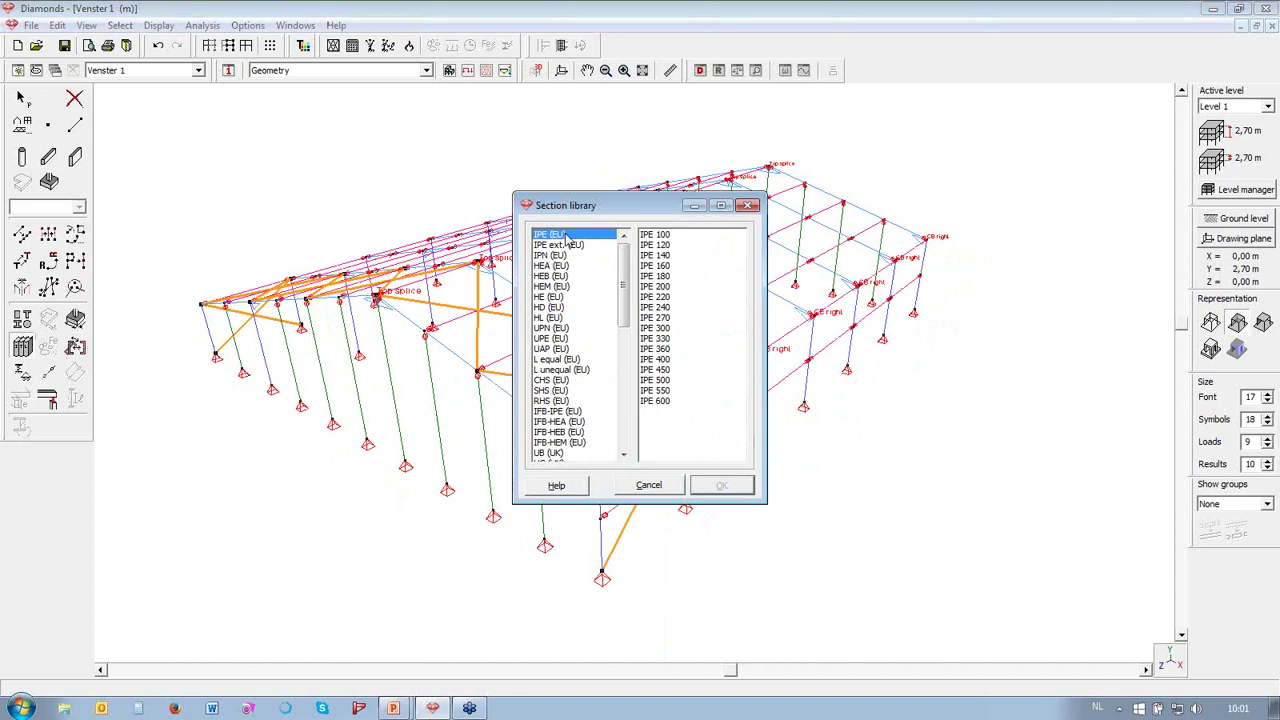
click(560, 360)
drag(746, 262, 745, 307)
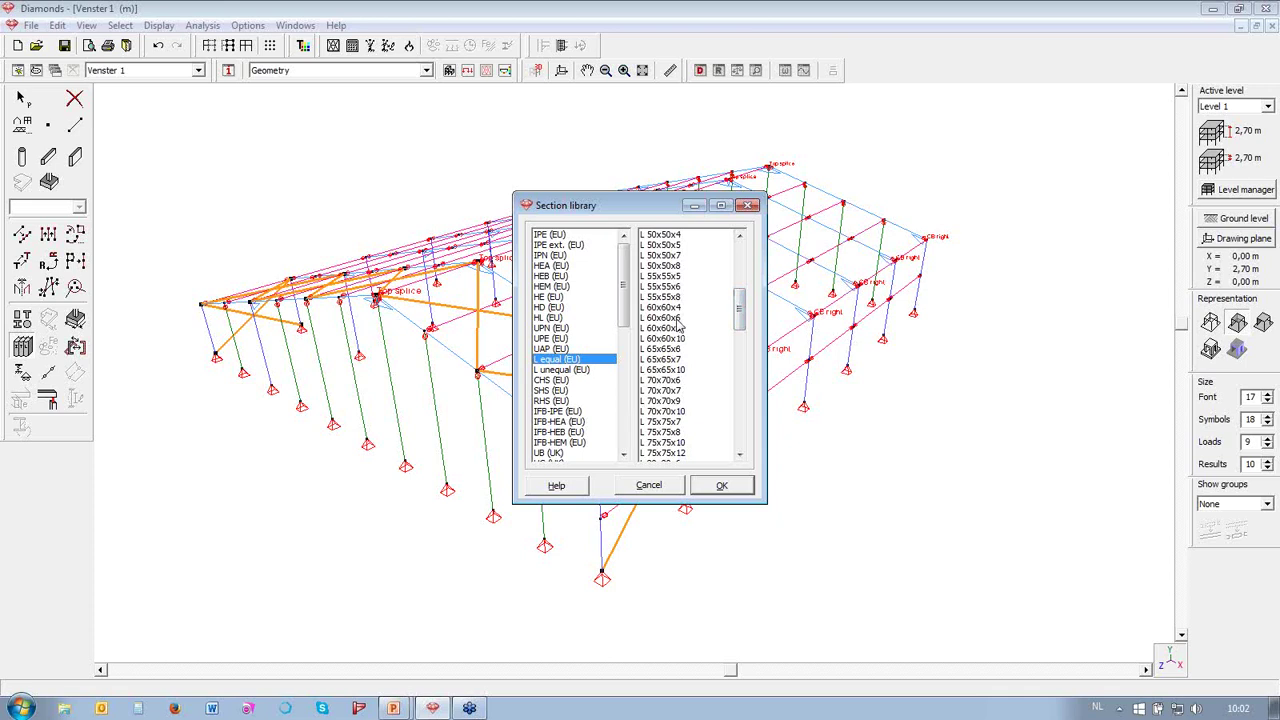
click(665, 245)
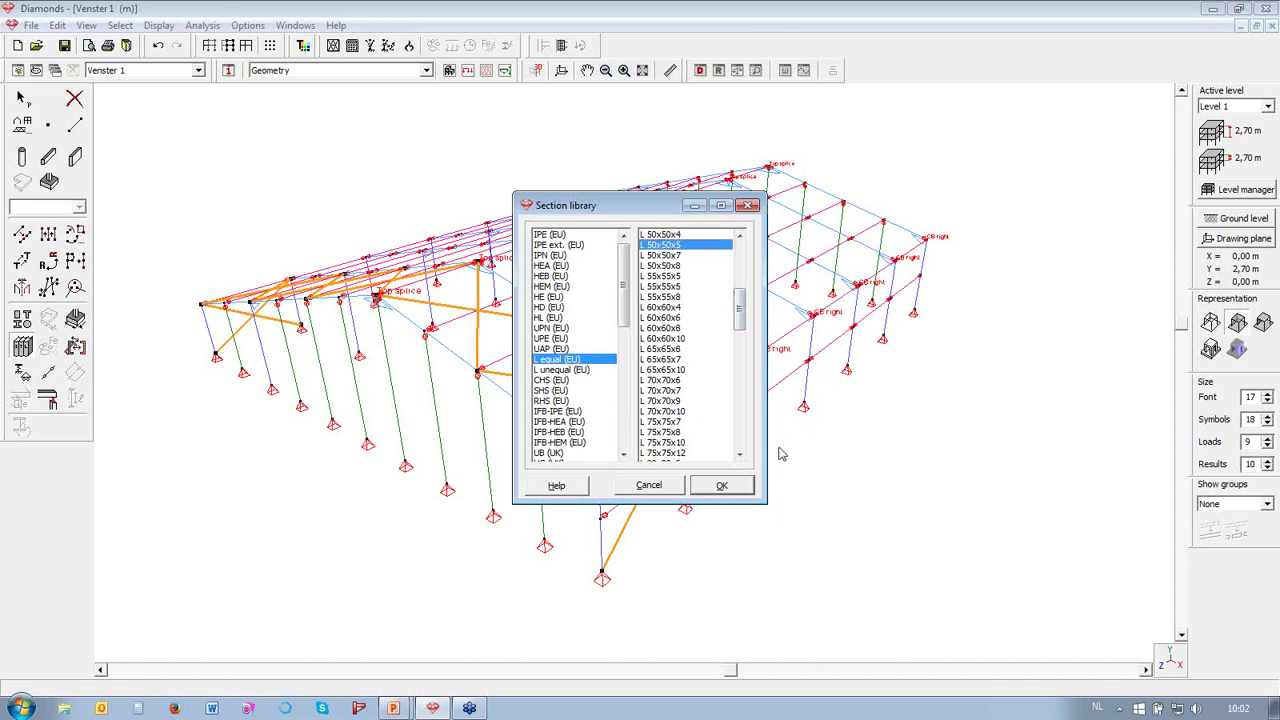
click(723, 489)
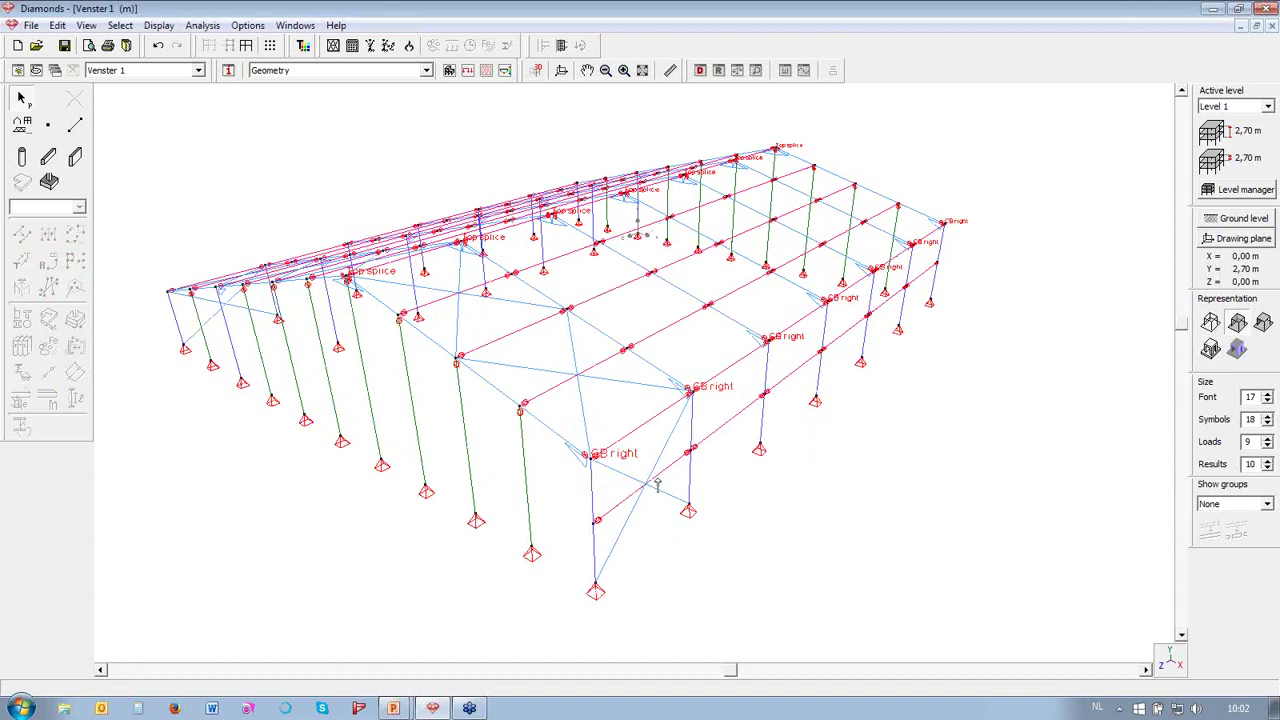
- Select all bars with cross-section L 50x50x5 and assign them a new bright green design type named "wind brace"
scroll(658, 481, up, 3)
scroll(763, 582, down, 3)
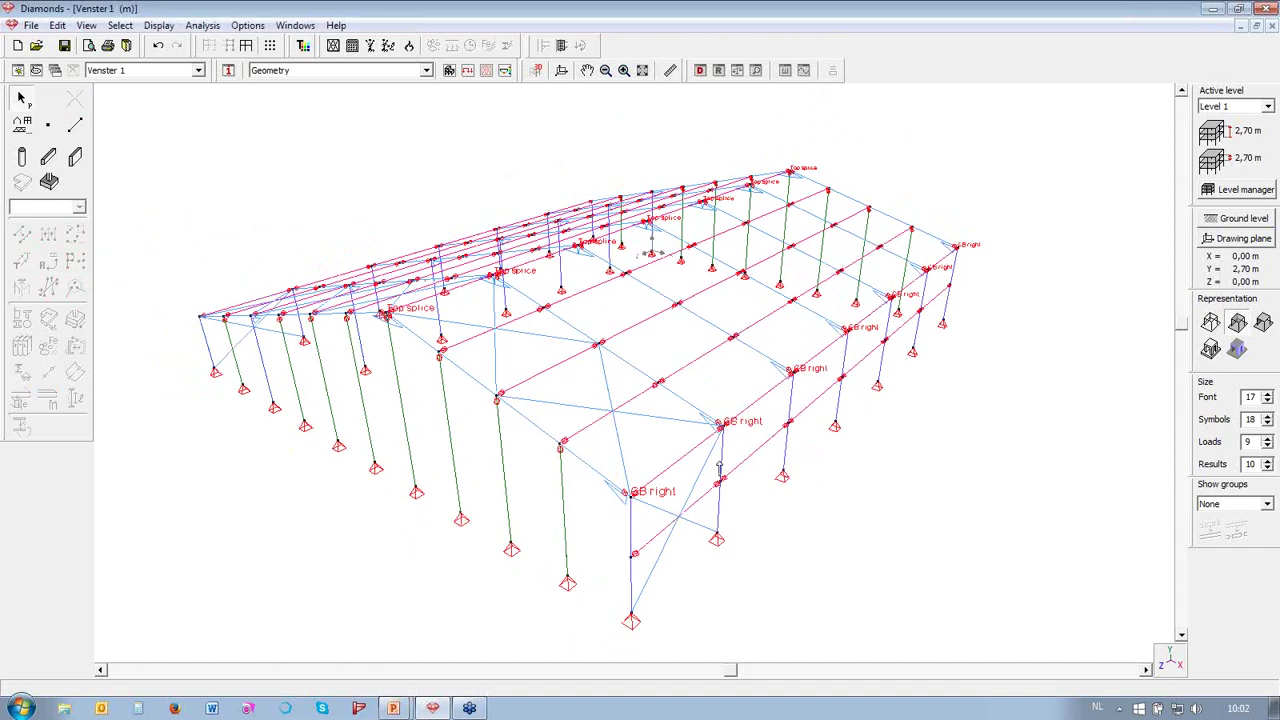
click(120, 25)
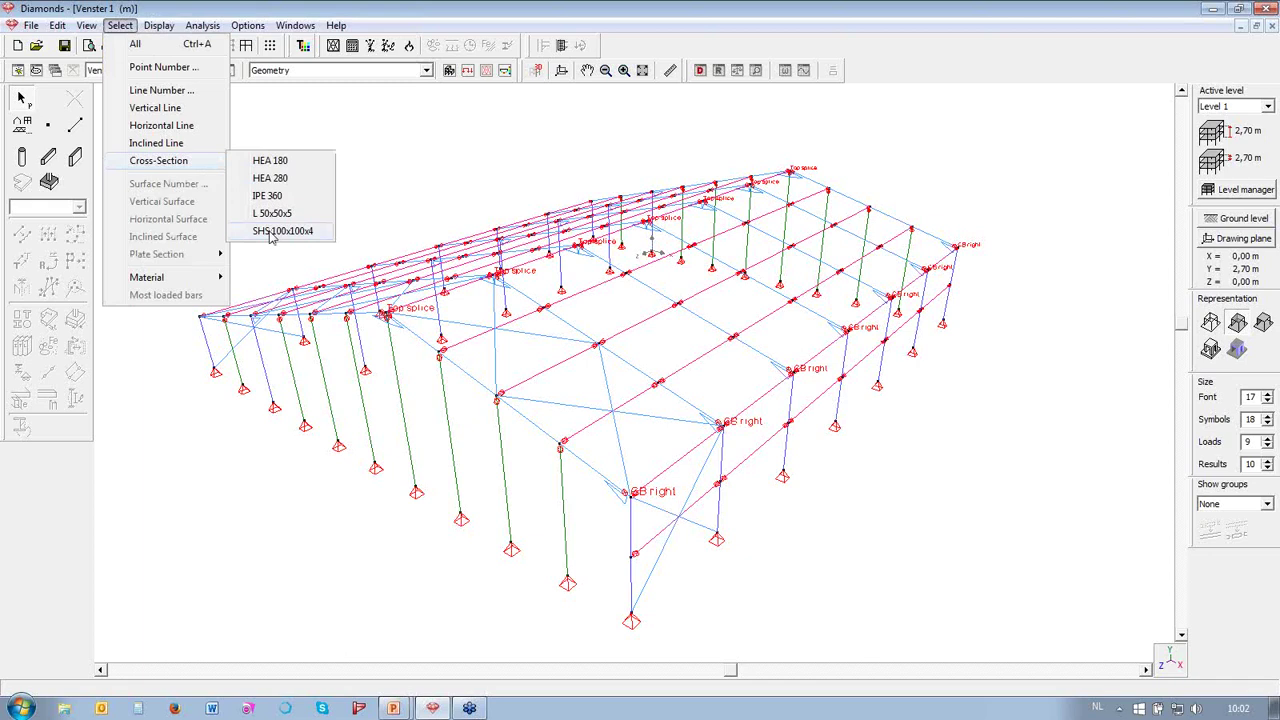
click(272, 213)
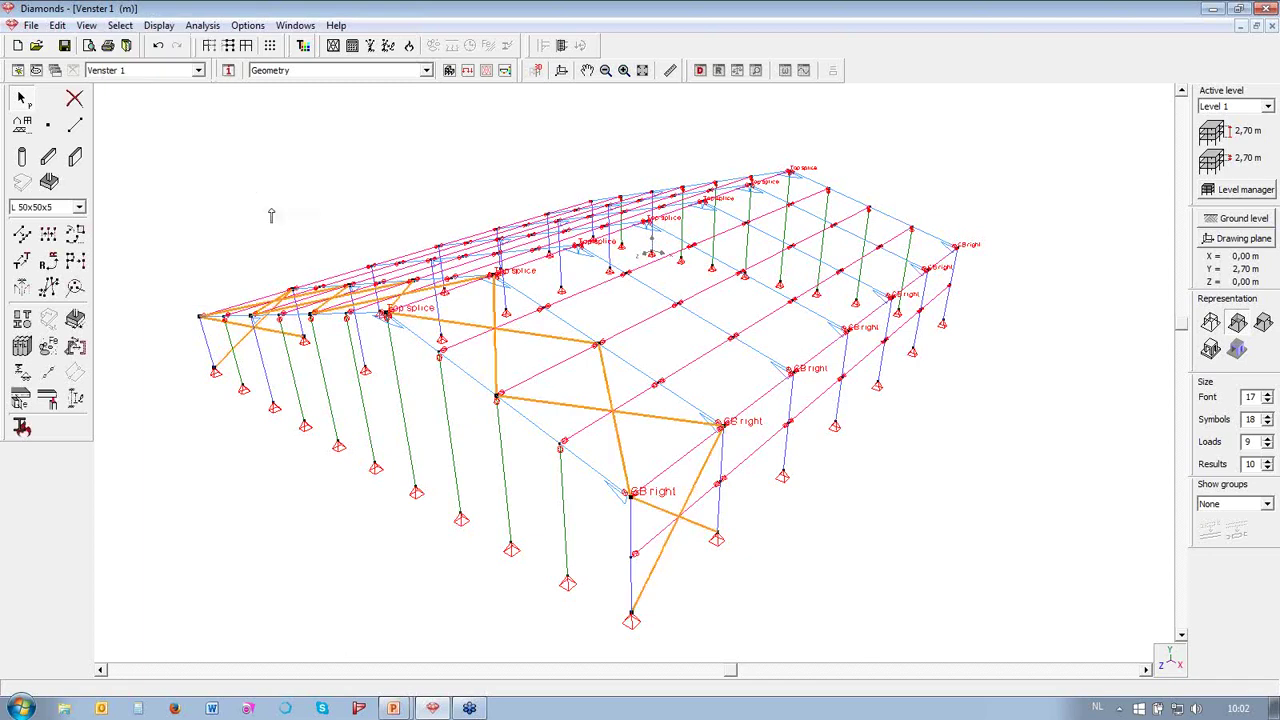
click(303, 45)
click(568, 215)
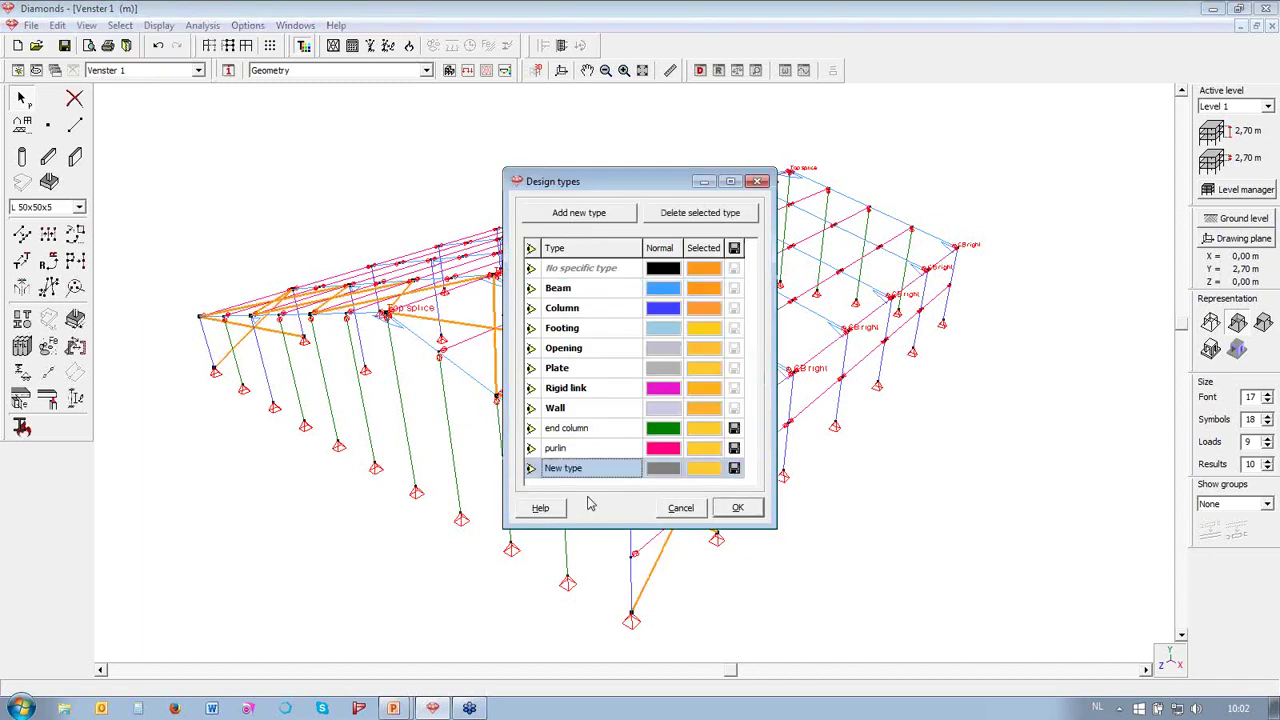
click(591, 468)
text(wind brace)
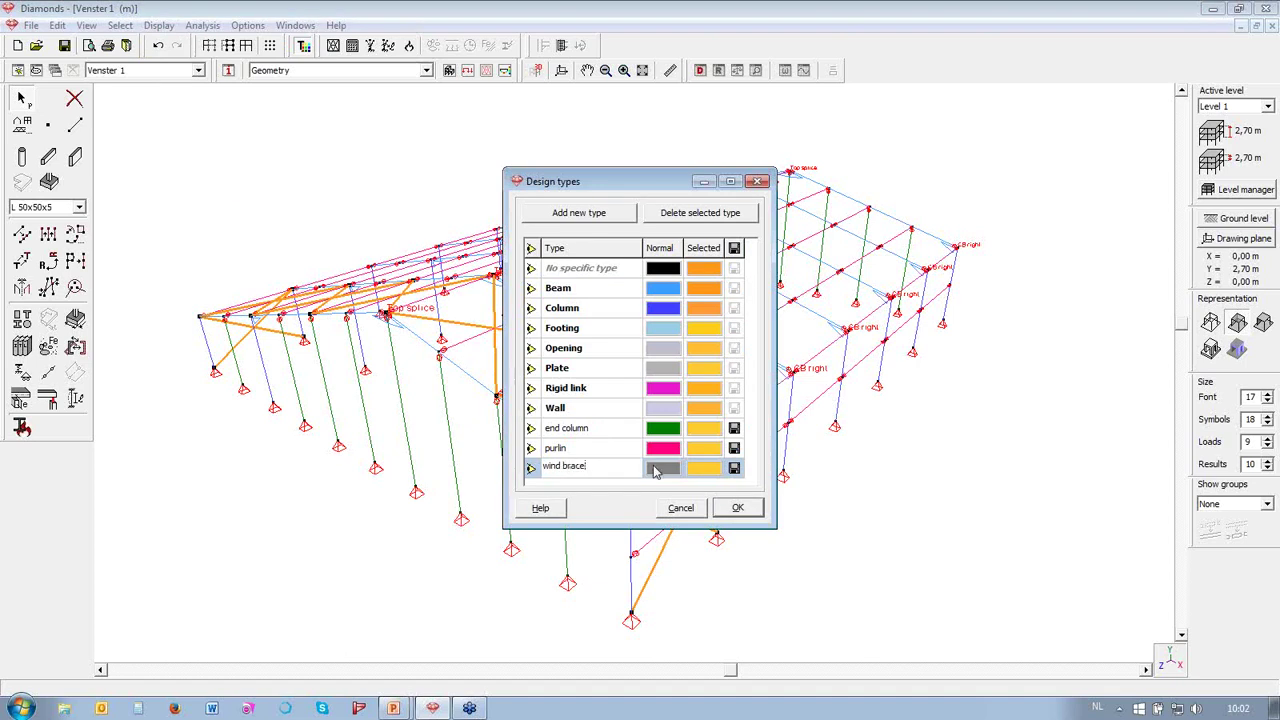
click(655, 469)
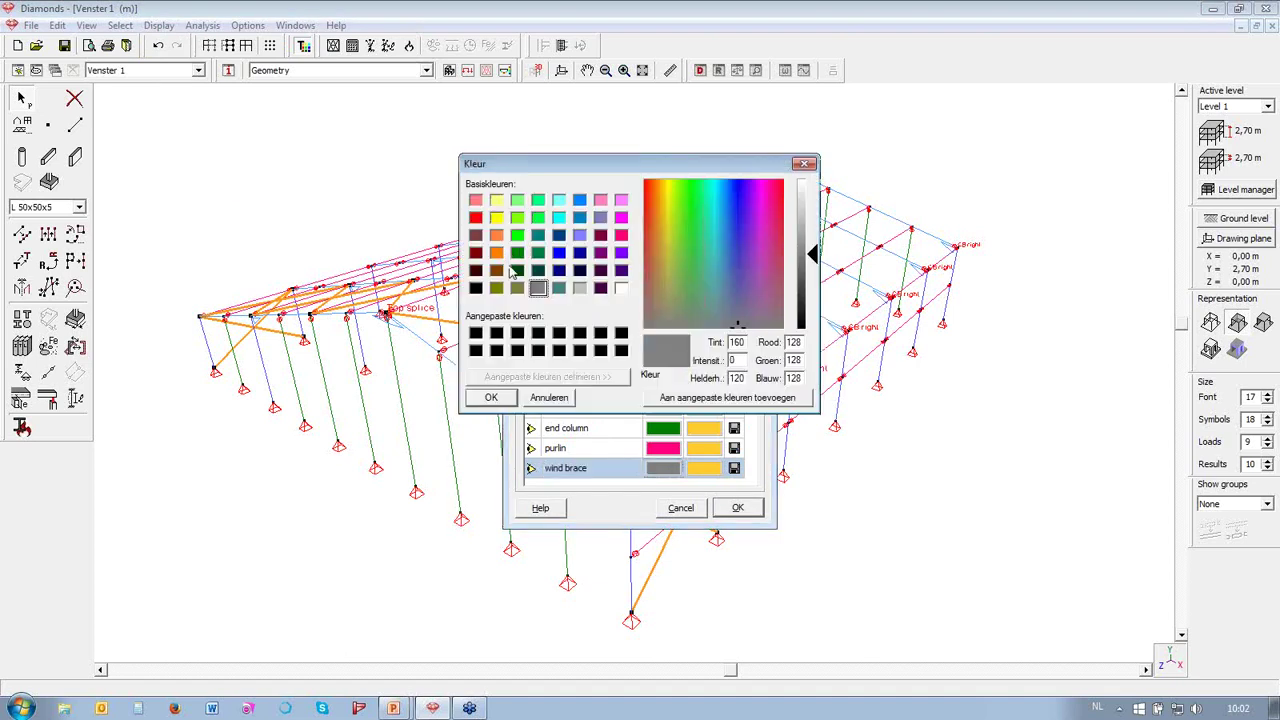
click(511, 258)
click(505, 405)
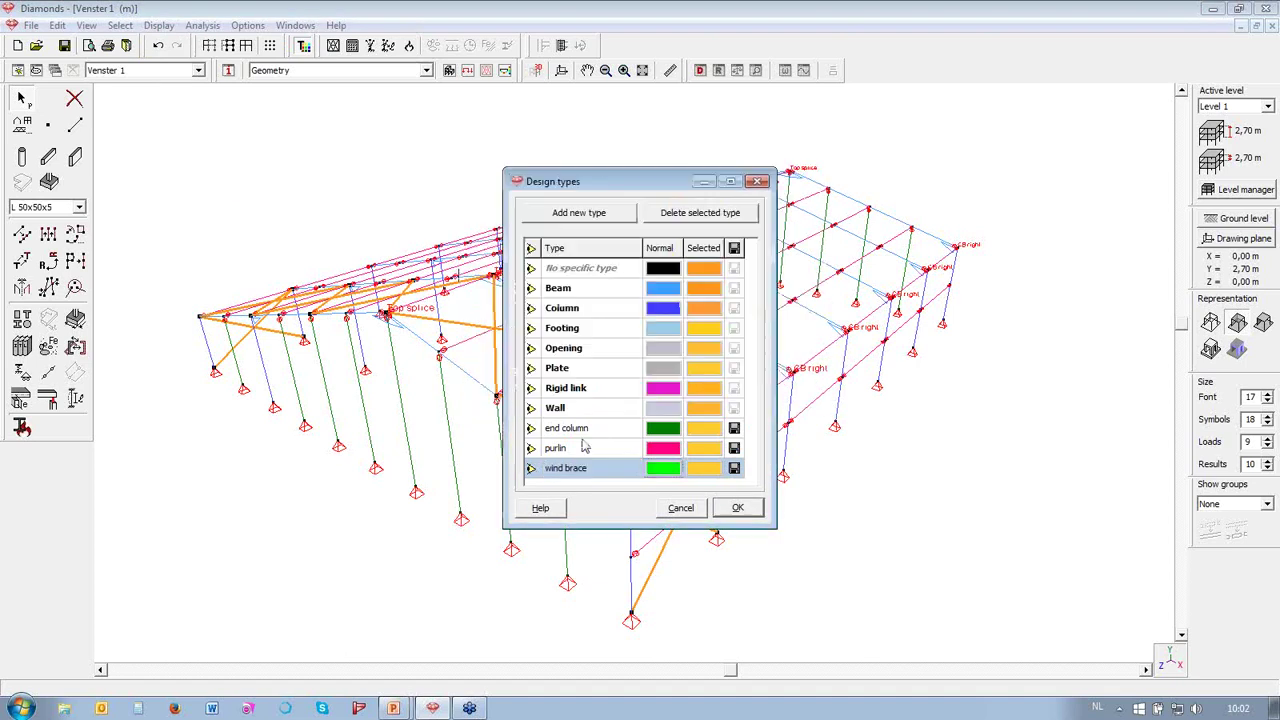
click(738, 508)
- Copy the crossed wall braces in the end bay of both side walls 5 times at dz = -5 m, without connecting lines or surfaces
scroll(753, 492, up, 1)
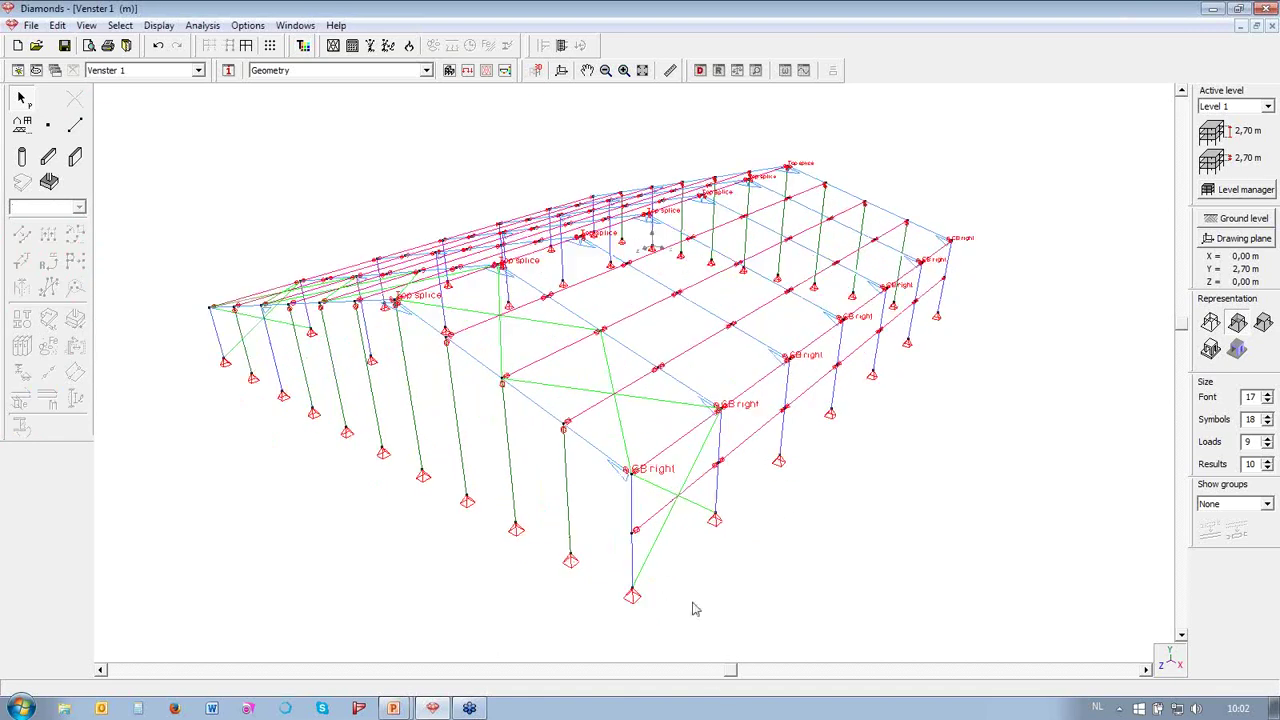
drag(732, 670, 747, 670)
click(680, 469)
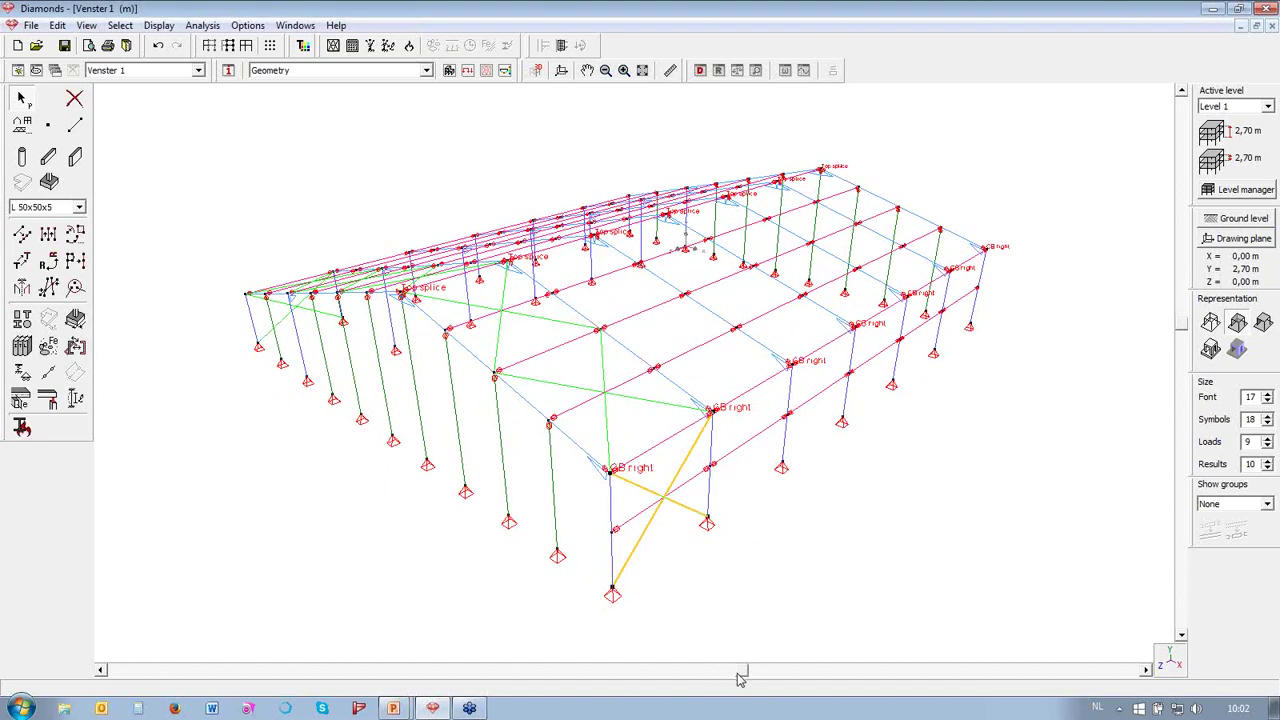
drag(745, 670, 507, 670)
scroll(898, 344, down, 2)
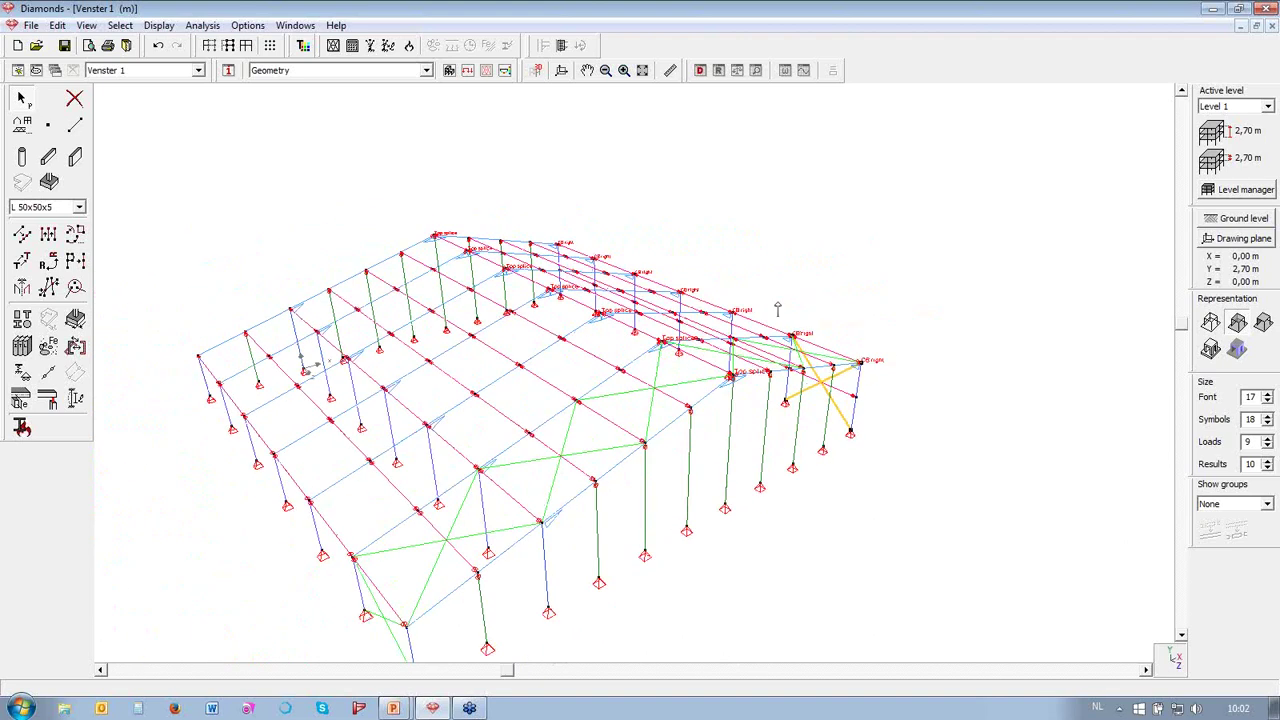
scroll(548, 556, up, 1)
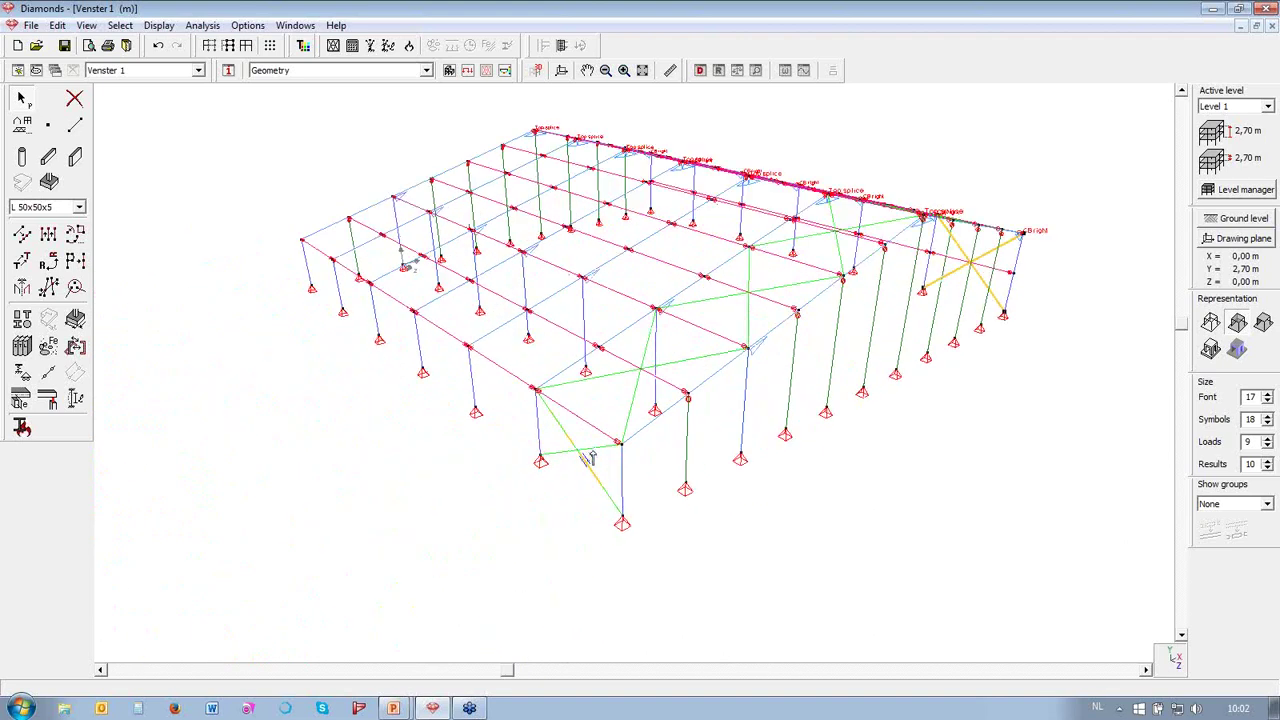
click(586, 465)
scroll(598, 500, down, 1)
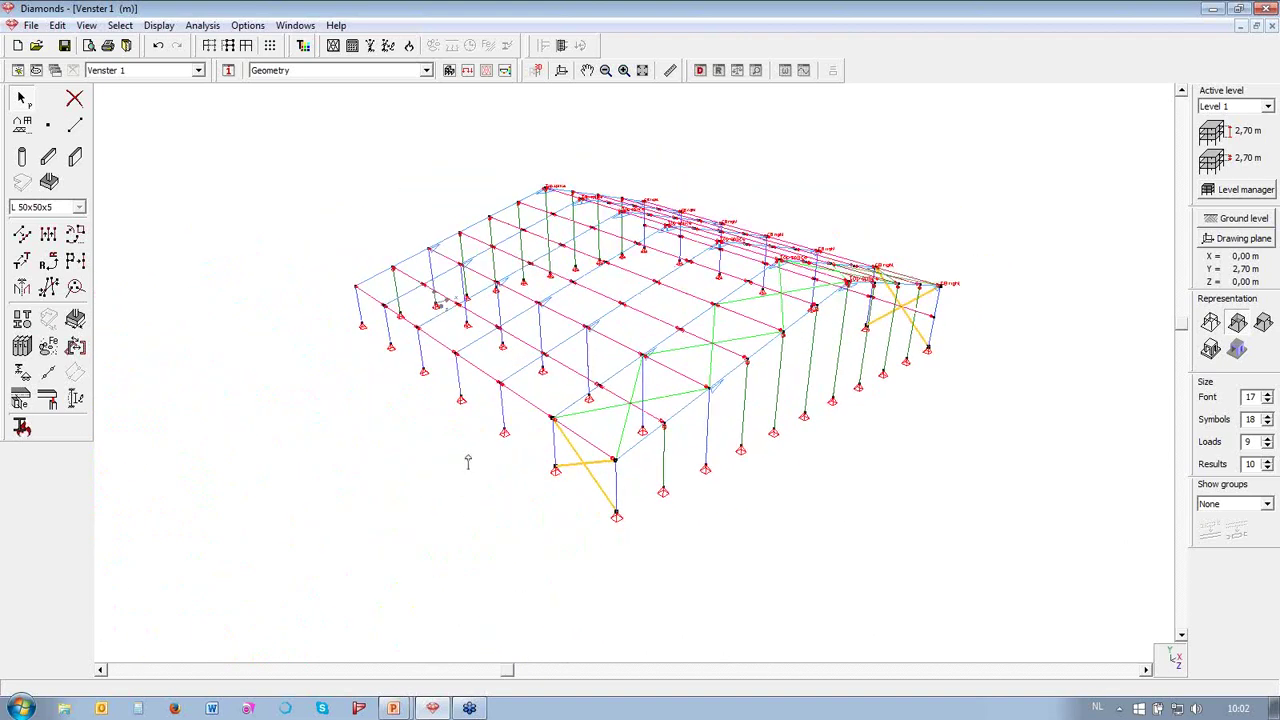
scroll(470, 455, up, 1)
click(22, 260)
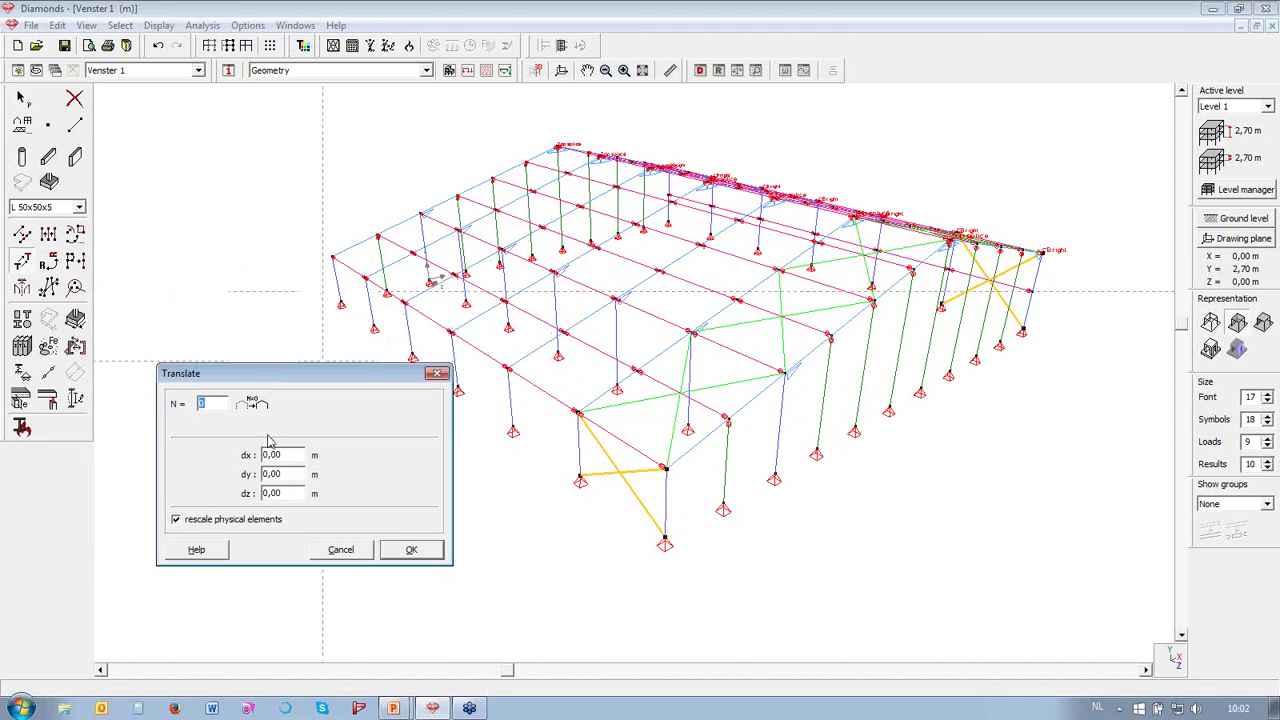
text(5)
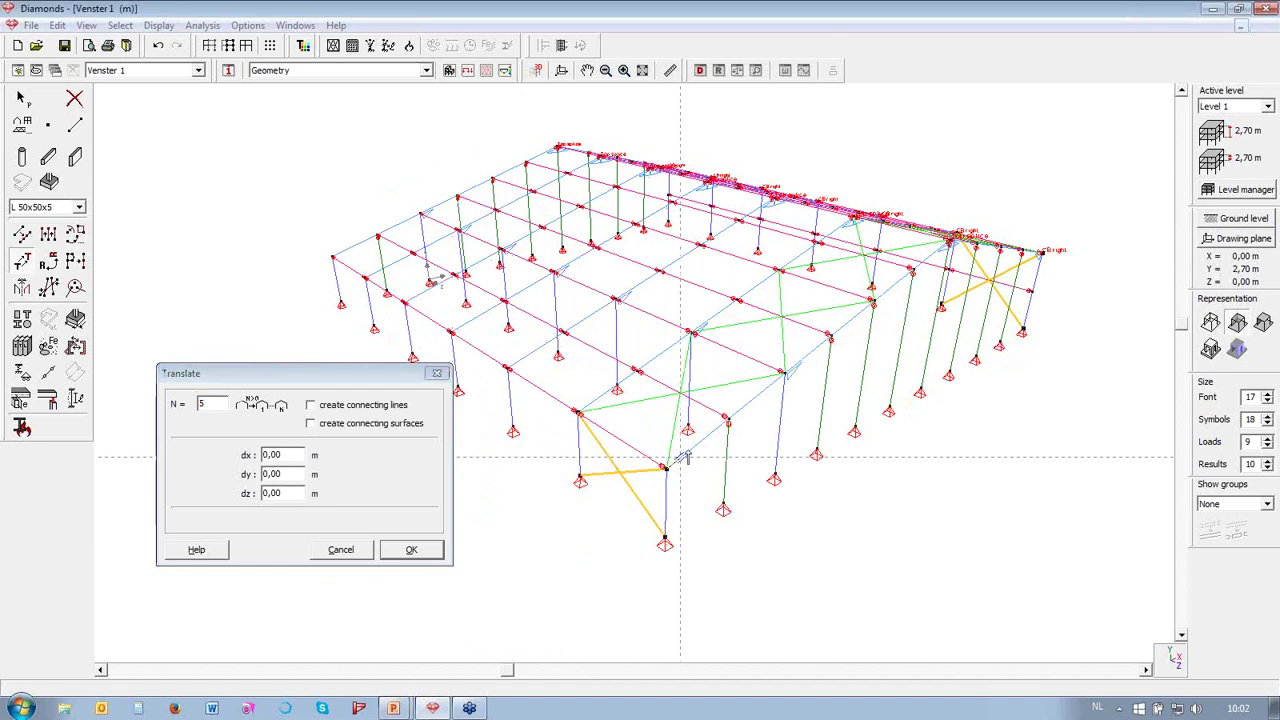
scroll(571, 401, up, 3)
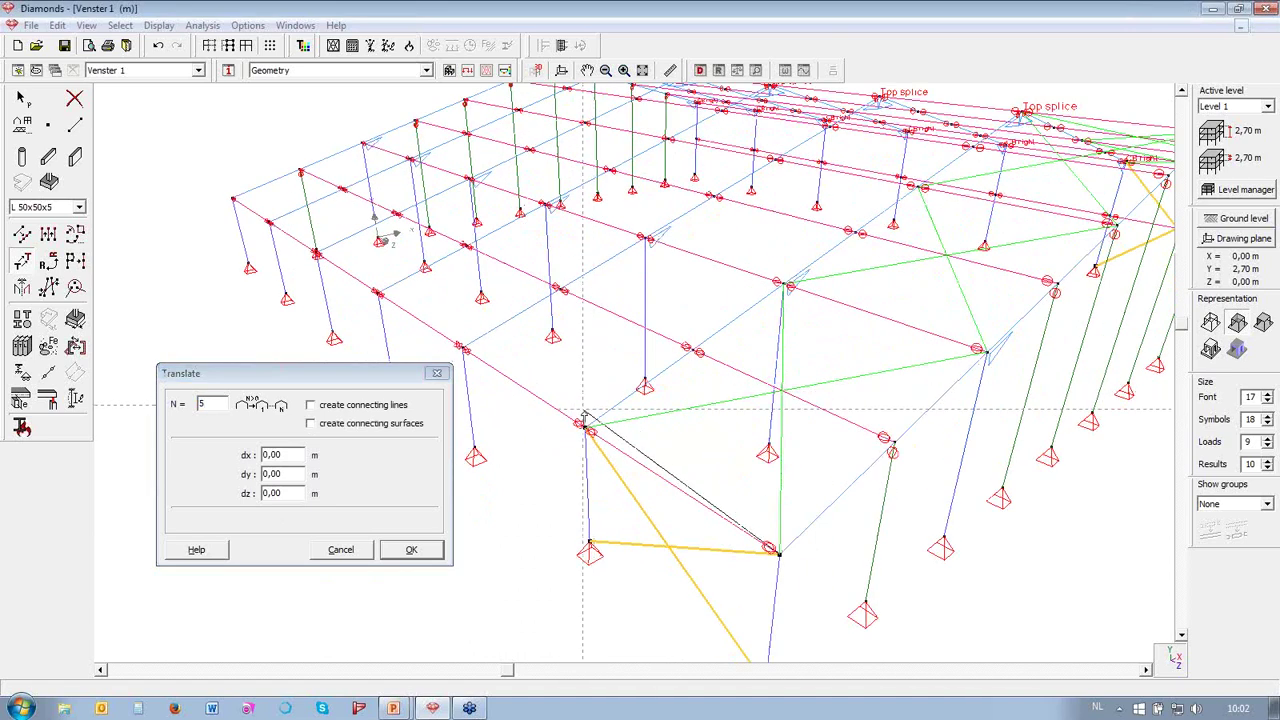
click(584, 418)
scroll(584, 418, down, 2)
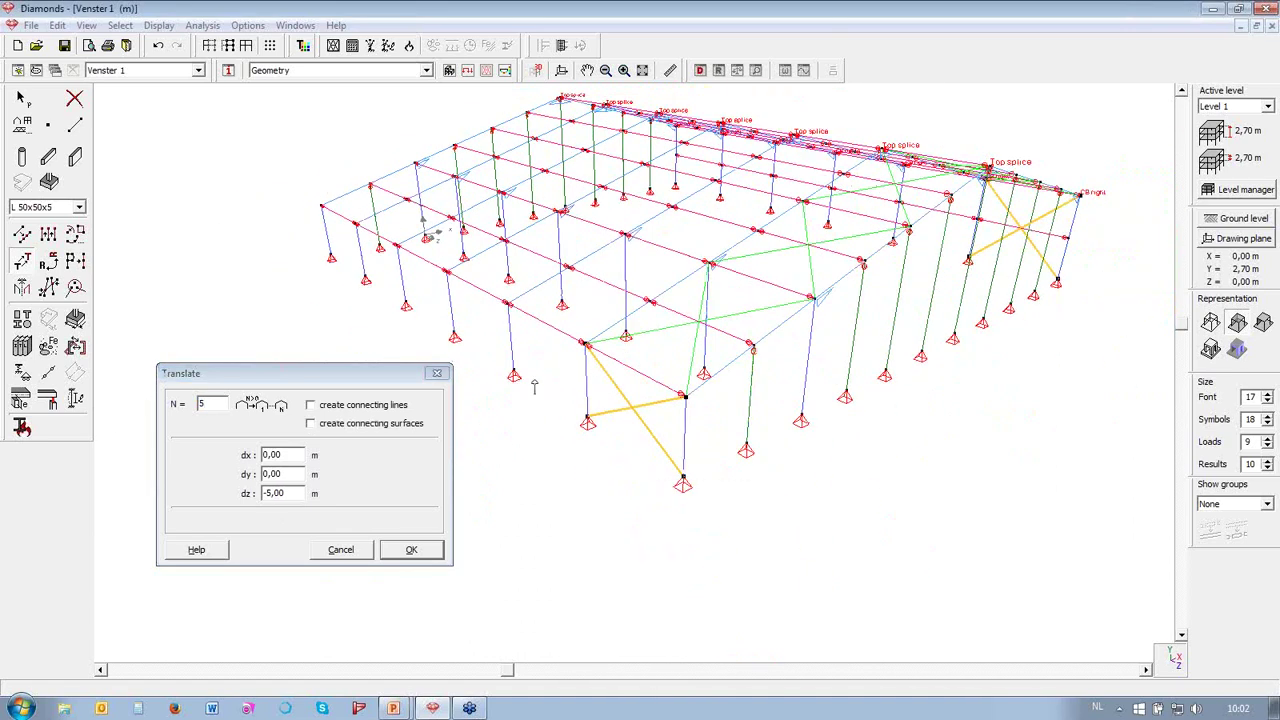
click(410, 550)
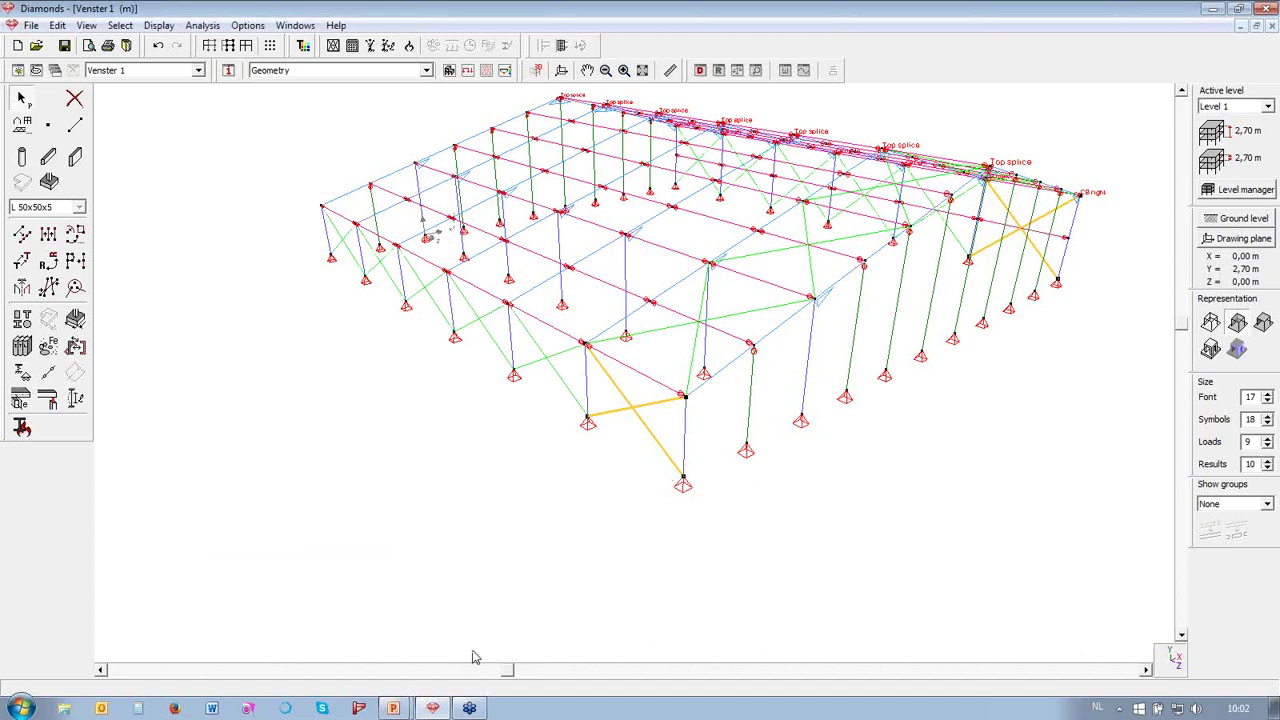
- Define all wind braces in the roof and side walls as tie rods
drag(508, 670, 743, 669)
scroll(424, 474, down, 3)
scroll(470, 400, up, 1)
click(486, 235)
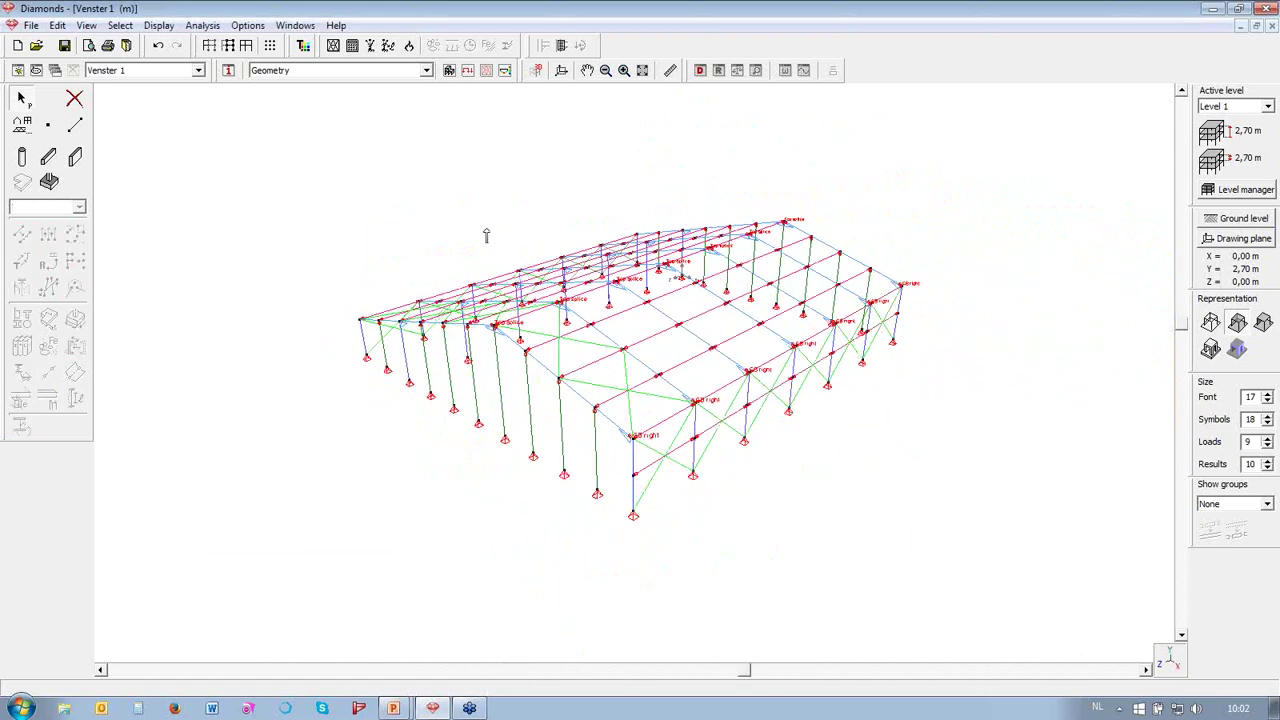
scroll(604, 404, up, 1)
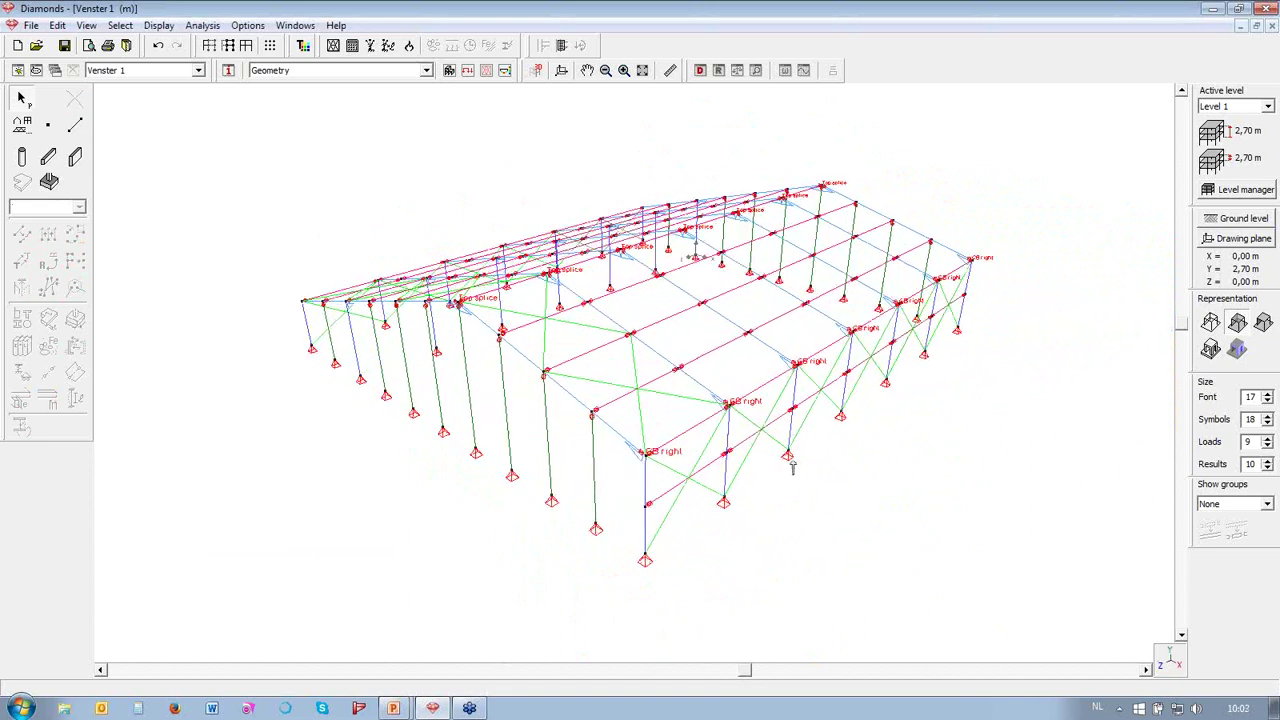
scroll(971, 452, up, 1)
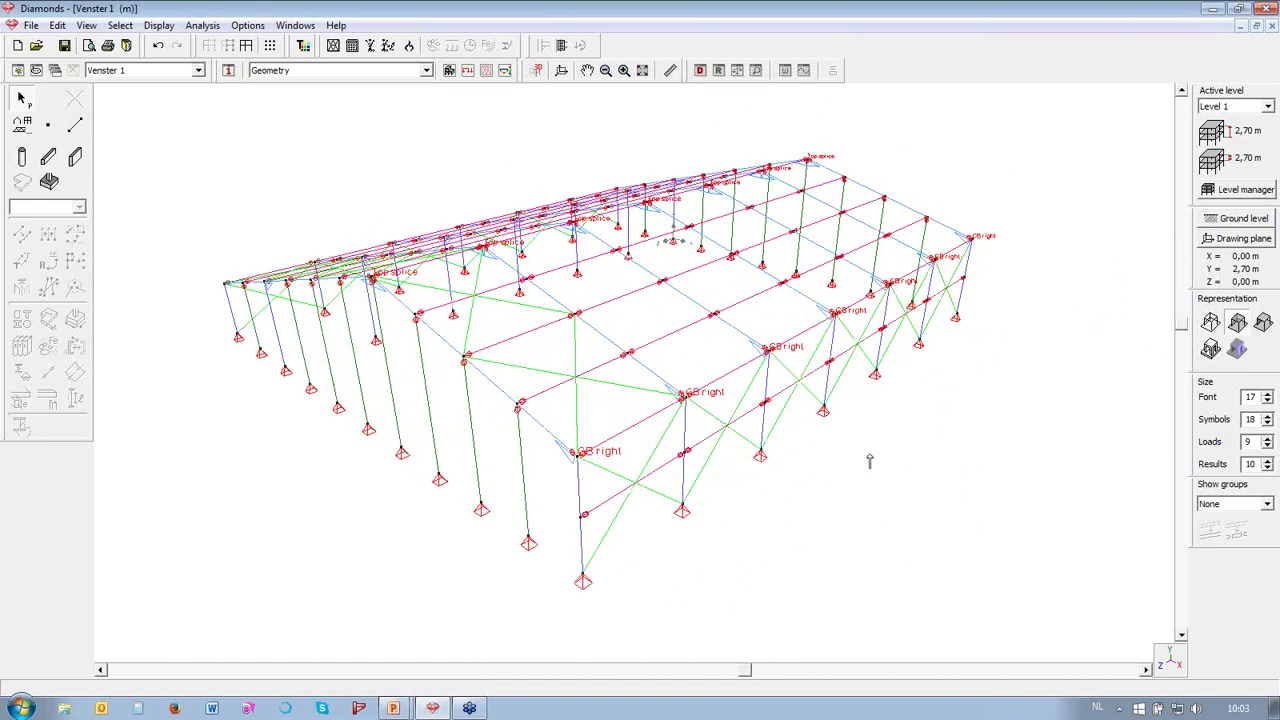
click(603, 540)
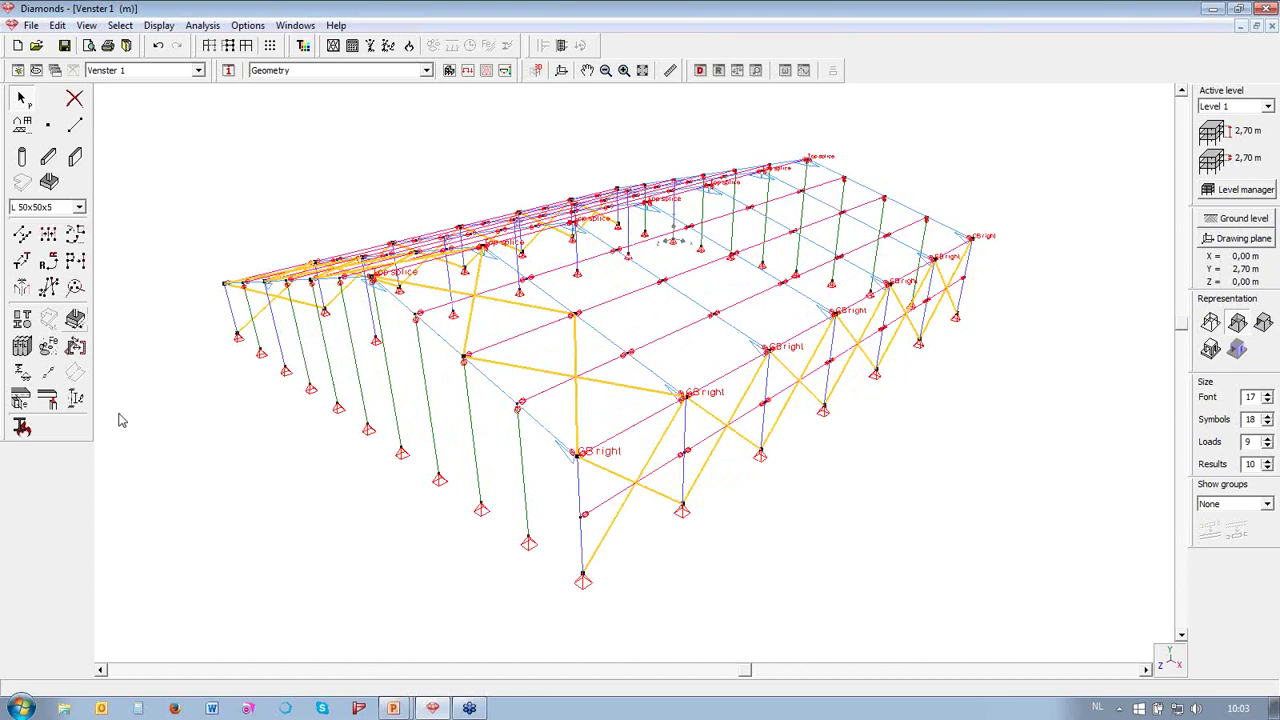
click(50, 373)
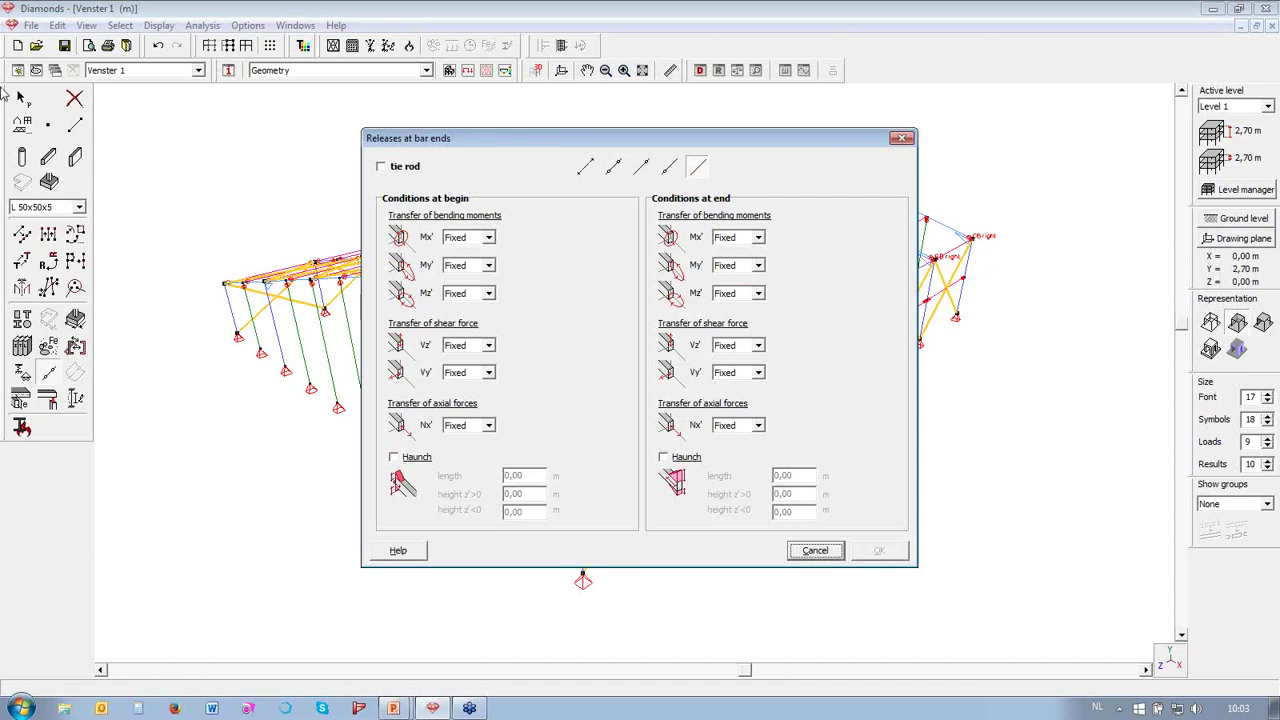
click(380, 166)
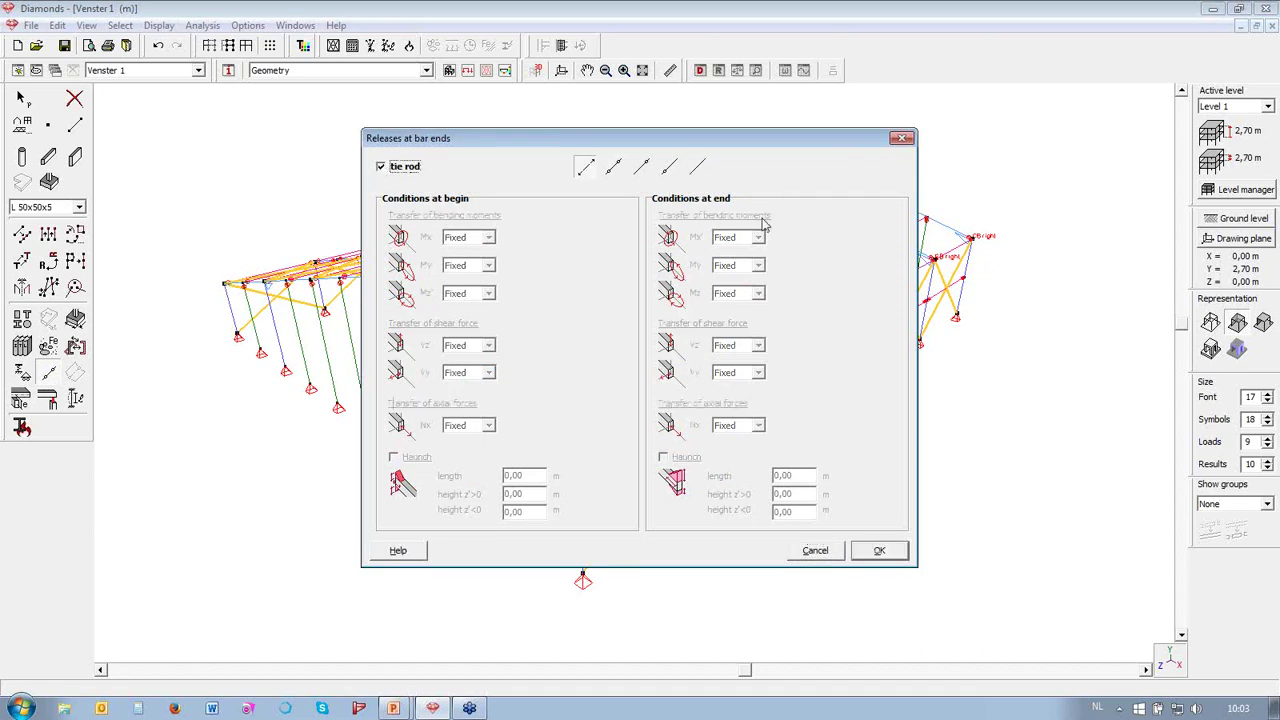
click(900, 555)
click(900, 560)
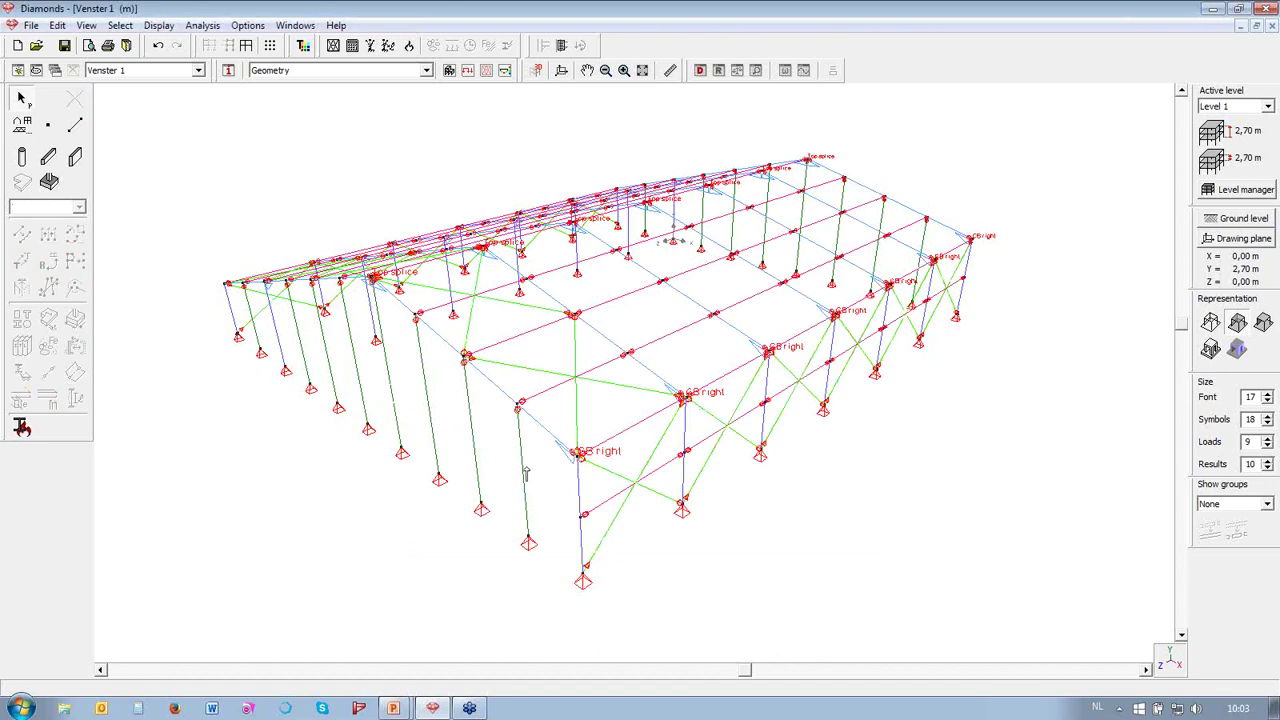
scroll(686, 510, up, 6)
scroll(614, 640, up, 2)
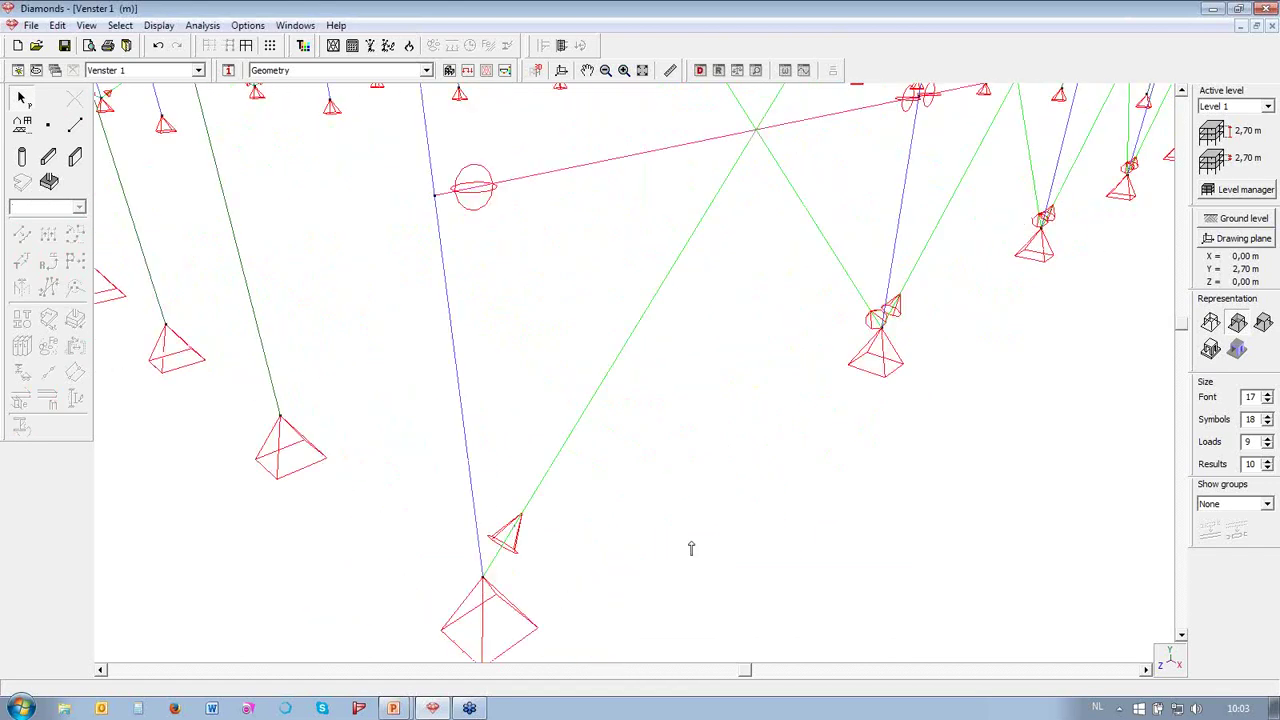
scroll(643, 531, down, 8)
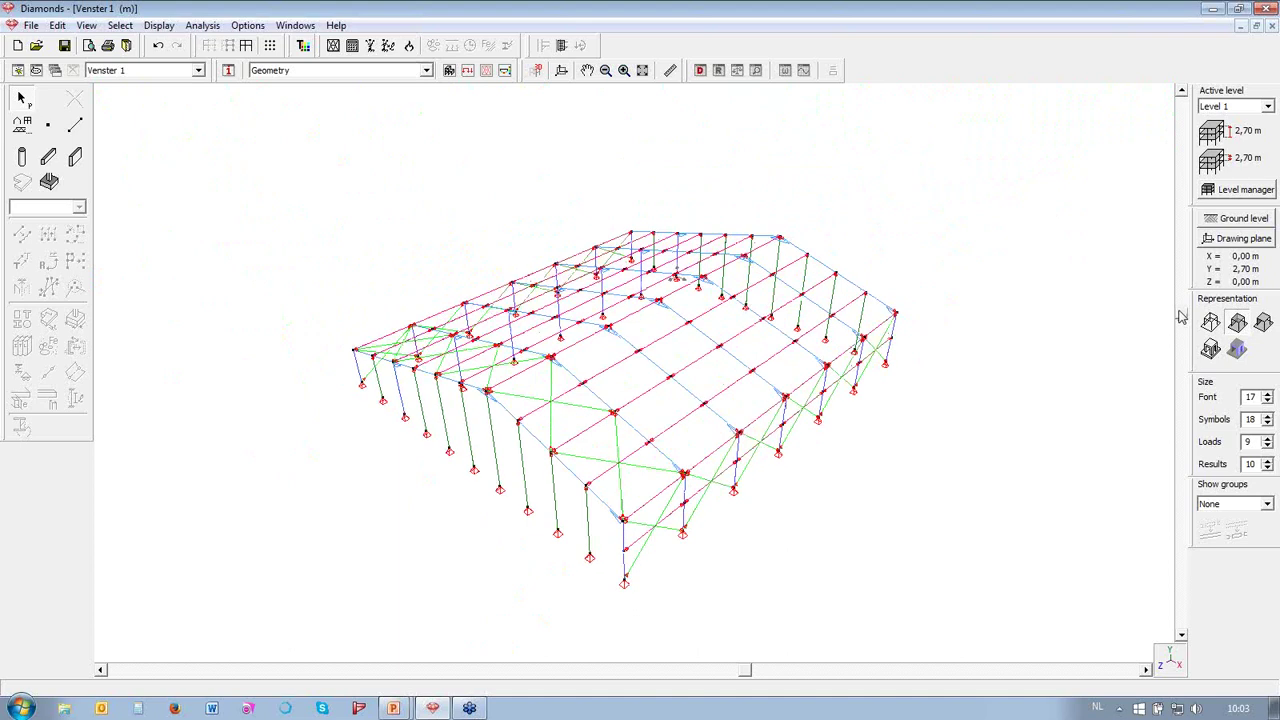
mouse_move(1180, 316)
mouse_down()
mouse_move(1181, 250)
mouse_move(1190, 318)
mouse_up()
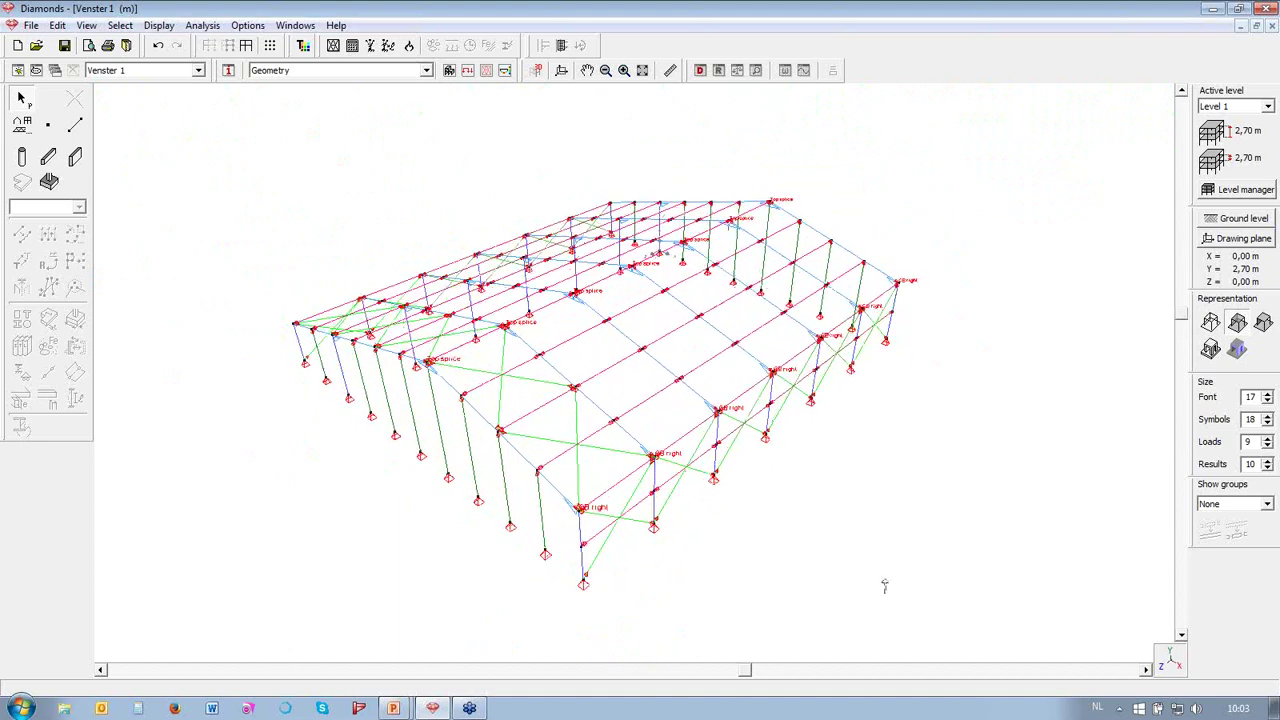
- Delete all four load group combinations from the load combinations of the hall
click(468, 72)
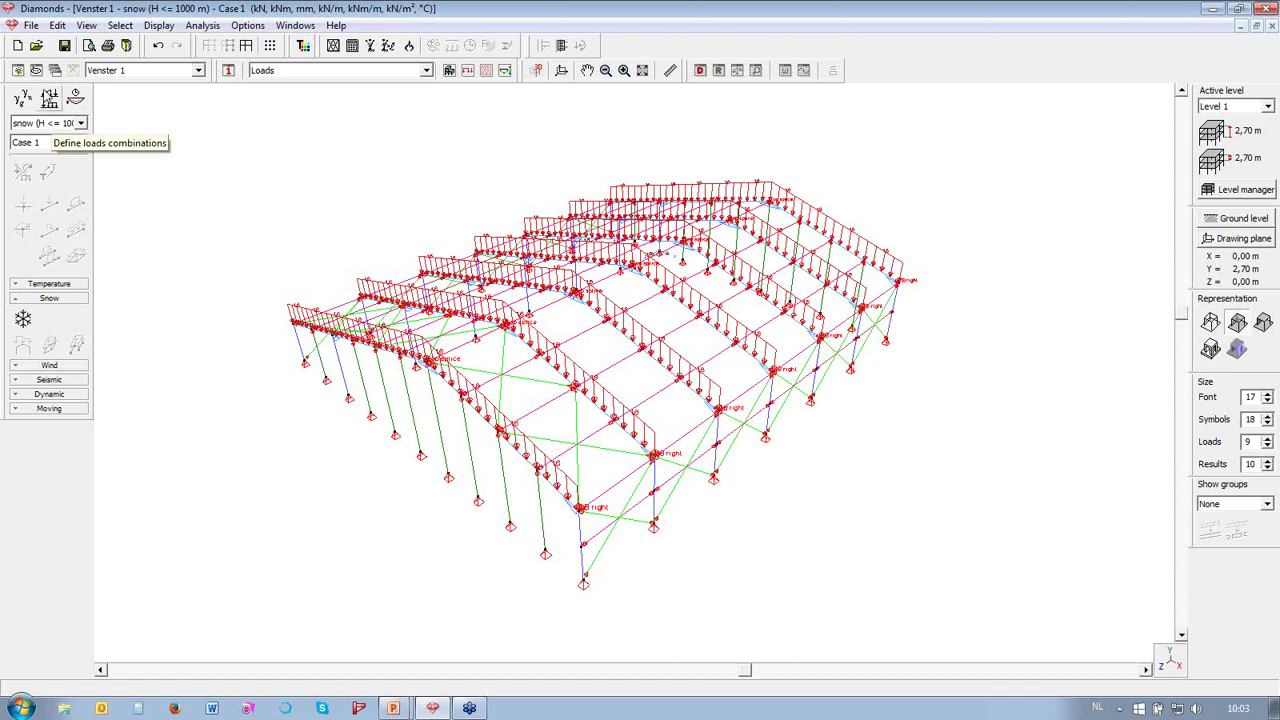
click(50, 98)
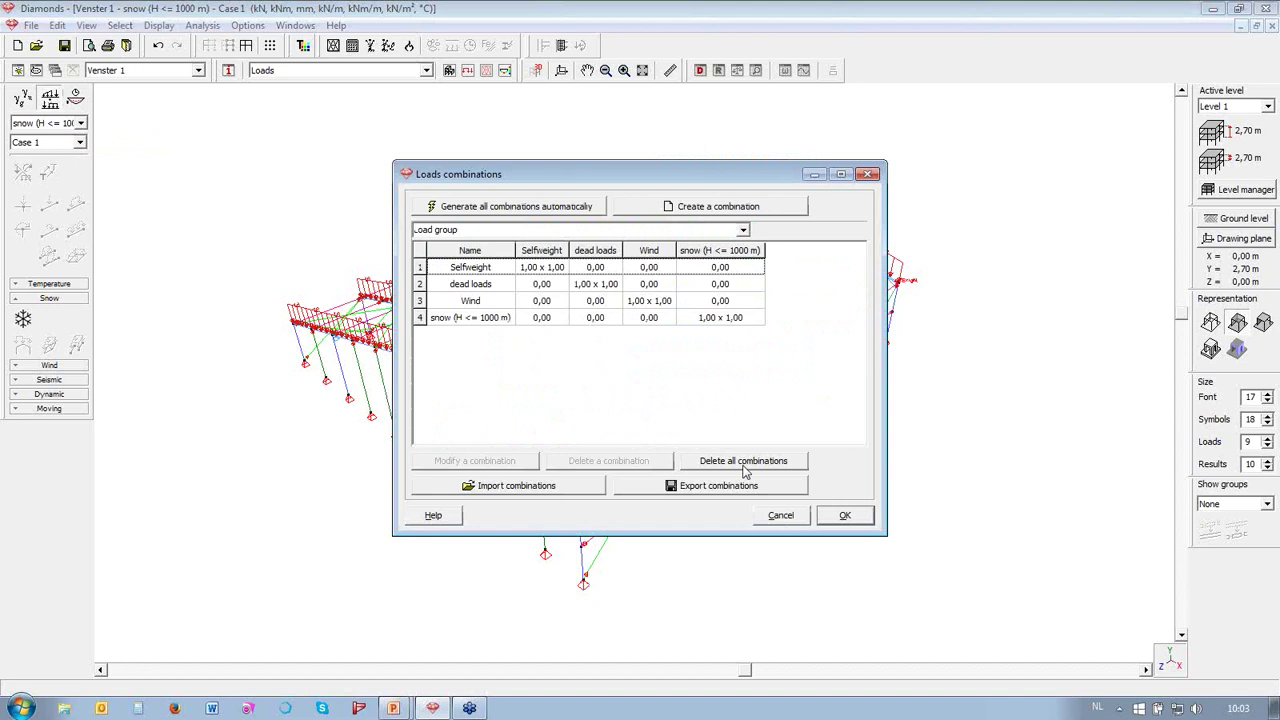
drag(521, 268, 575, 385)
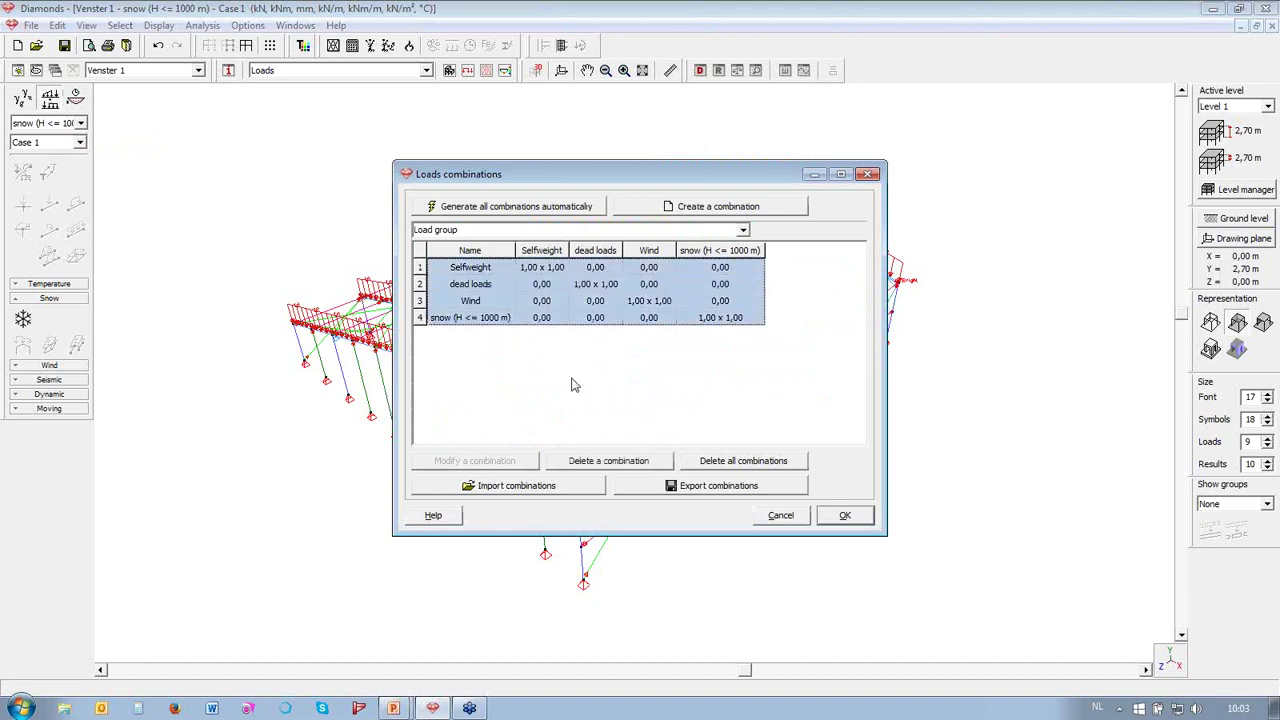
click(634, 461)
- Delete all ULS fundamental combinations except ULS FC 1
click(744, 233)
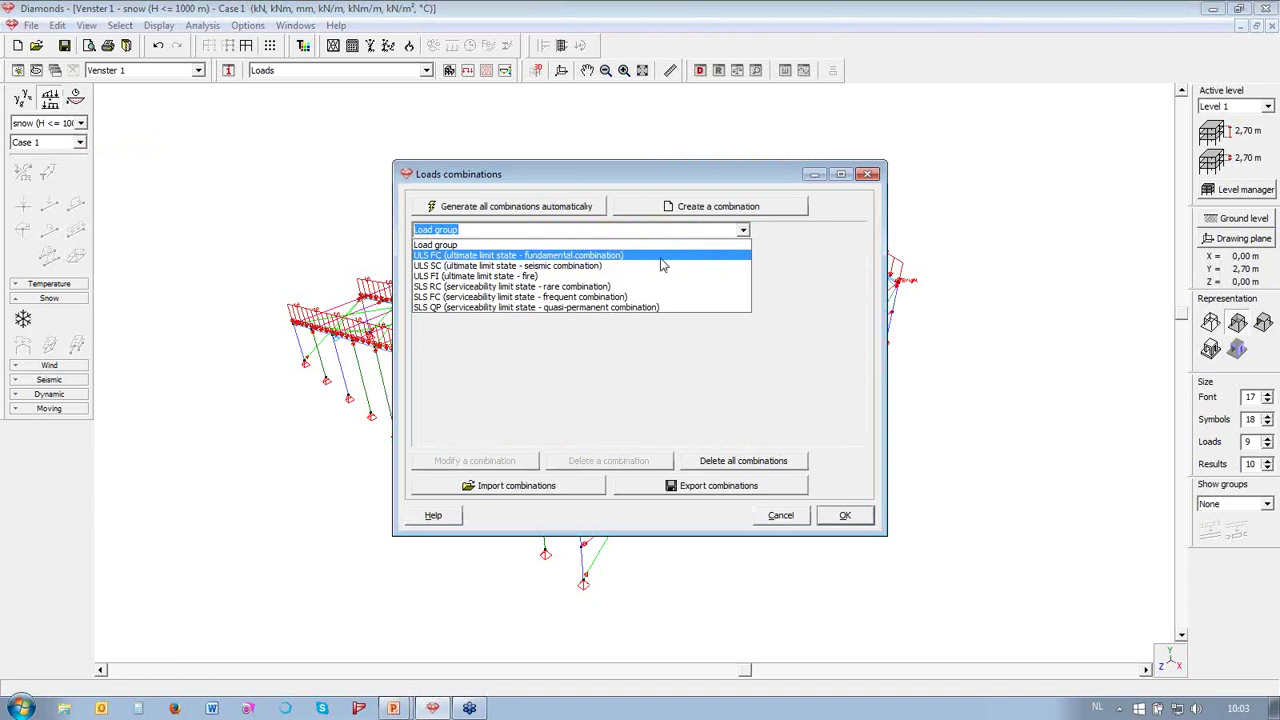
click(663, 250)
scroll(477, 435, down, 3)
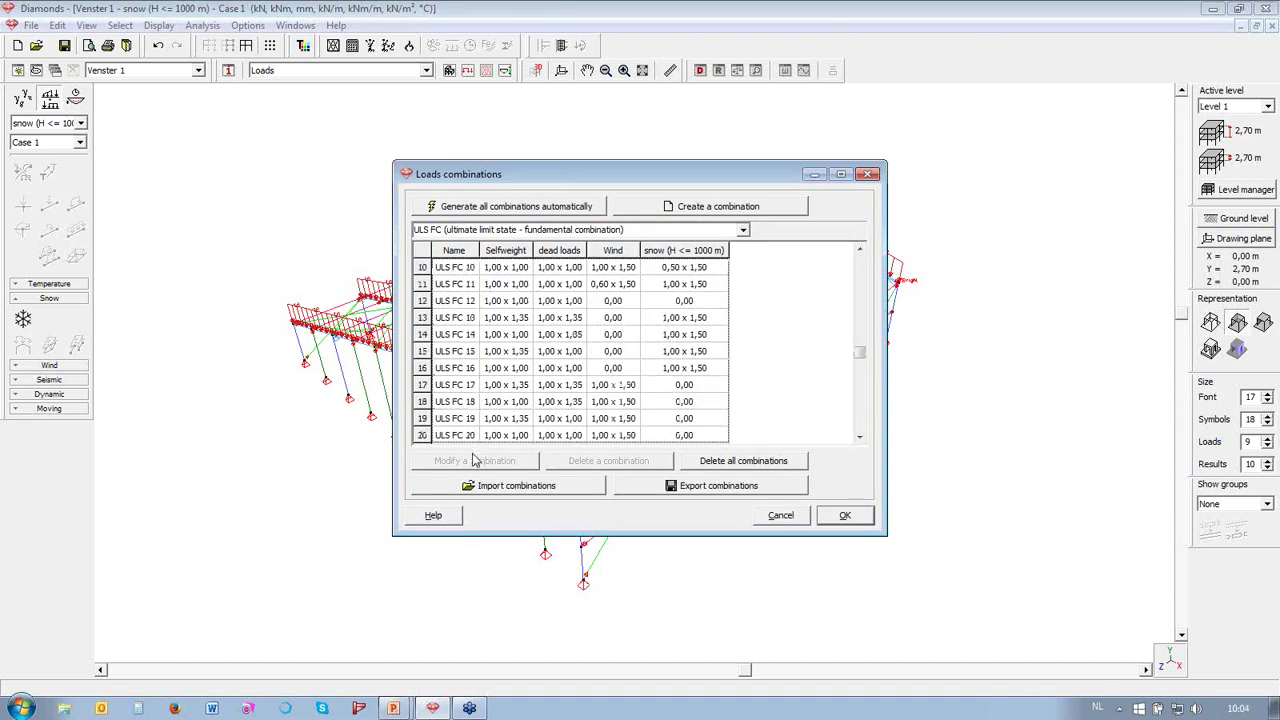
shift+click(481, 436)
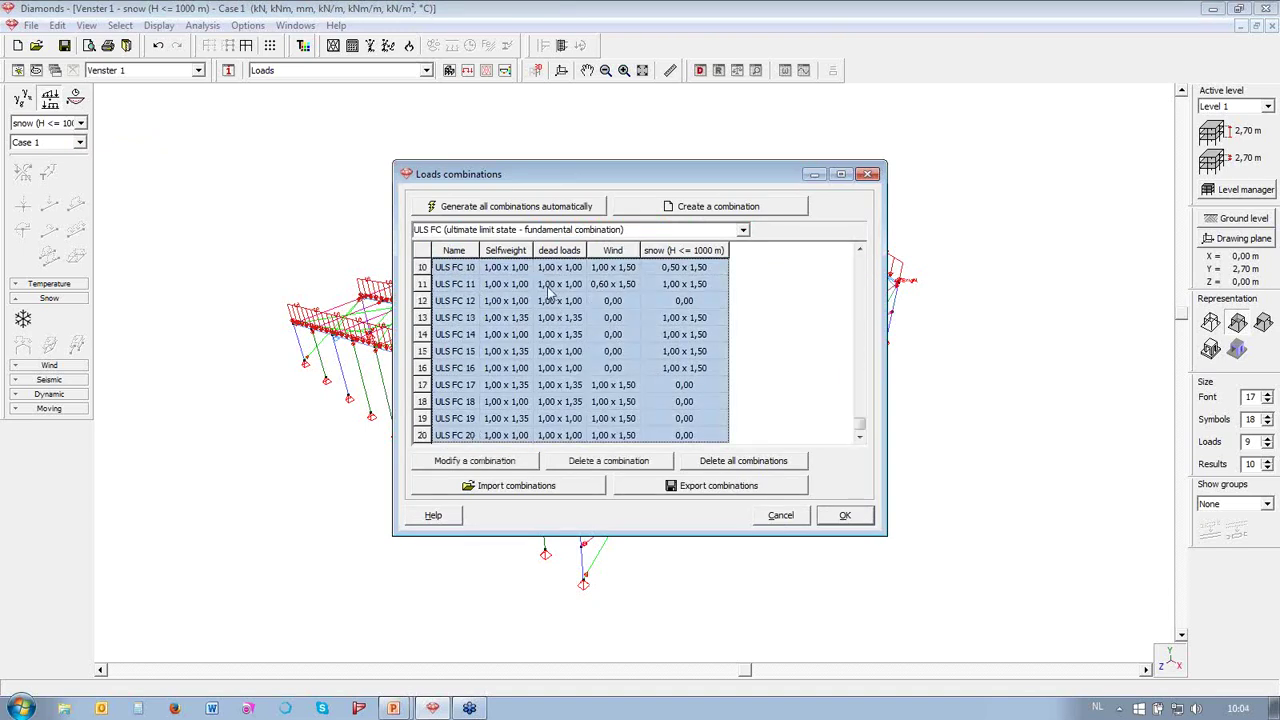
click(580, 463)
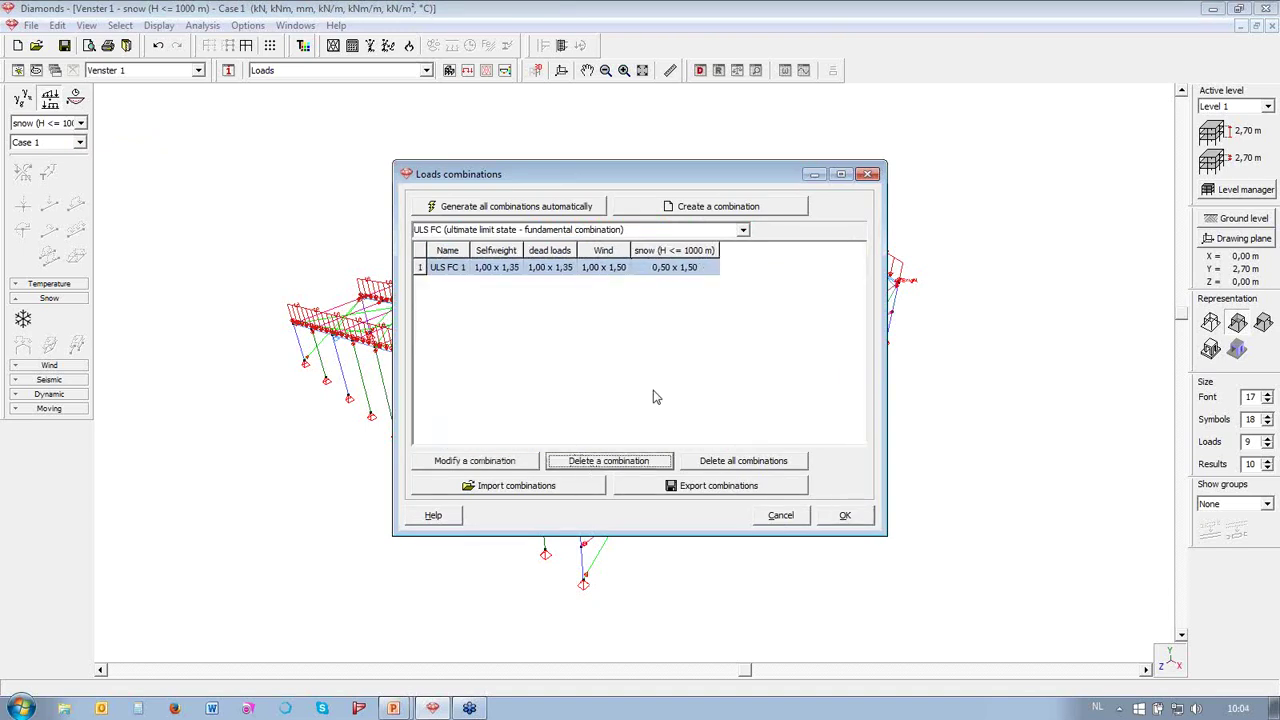
- Delete all SLS rare combinations and accept the reduced load combination list
click(748, 230)
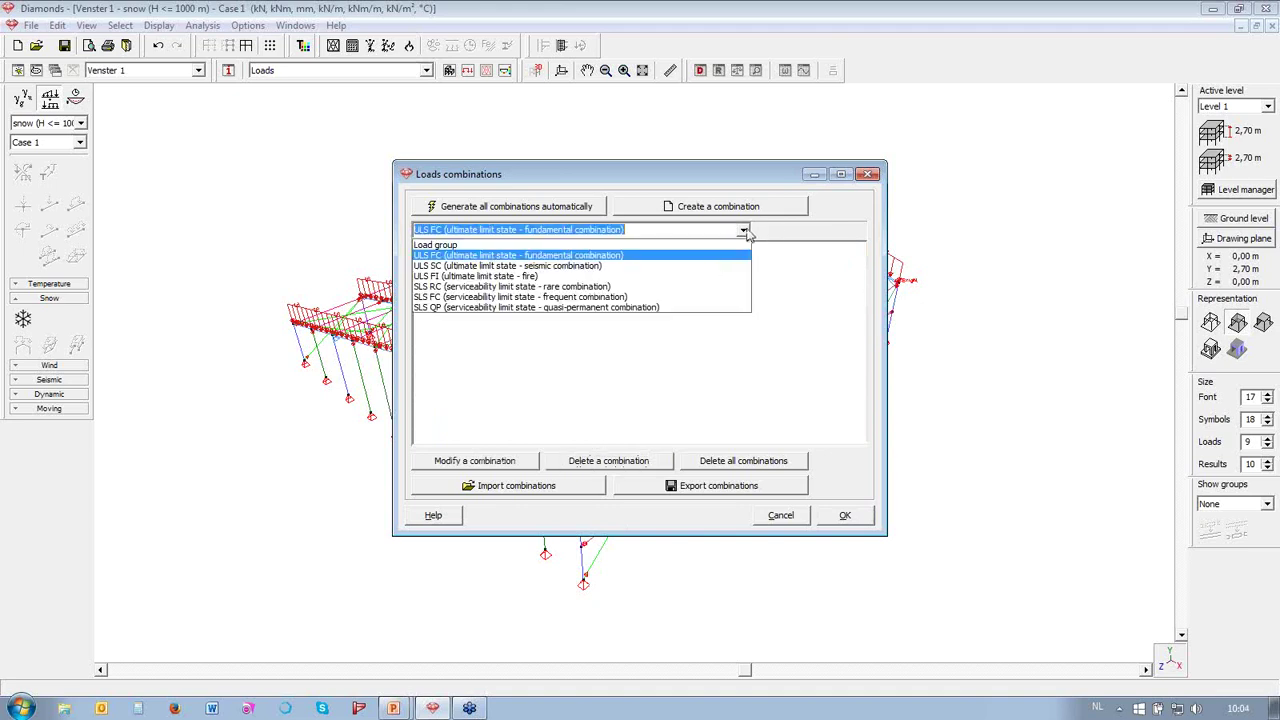
click(698, 286)
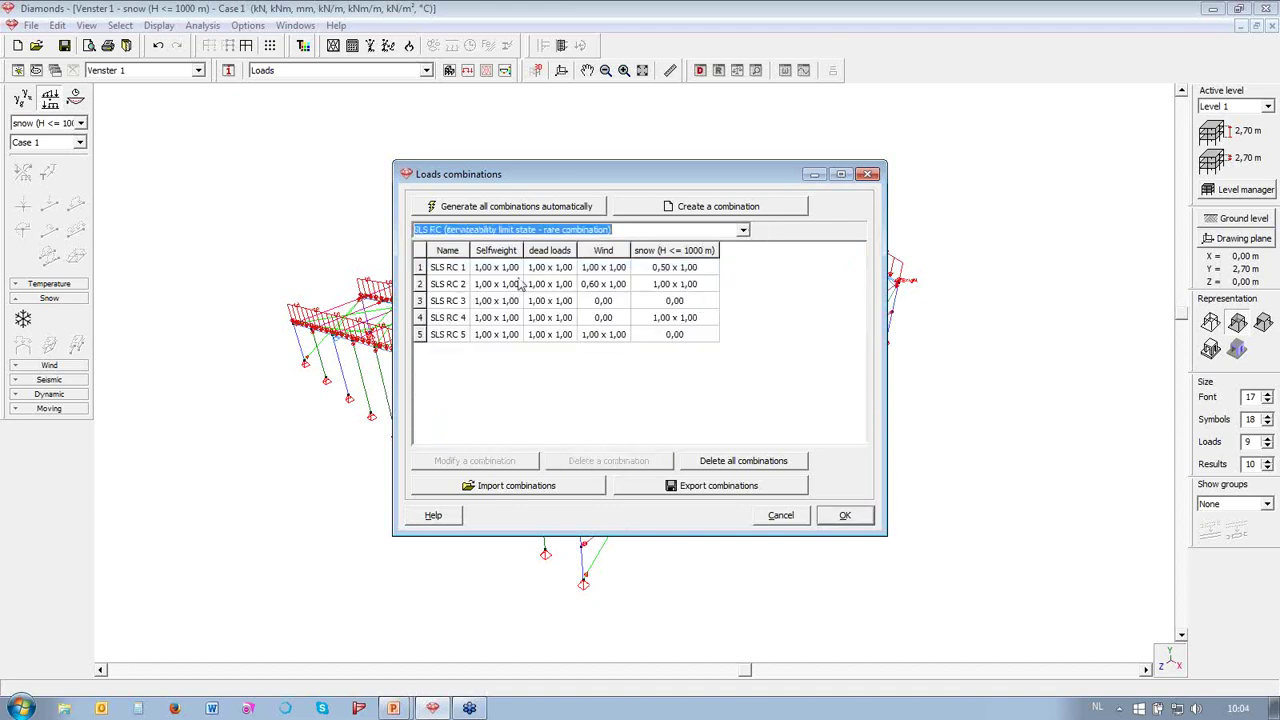
shift+click(456, 334)
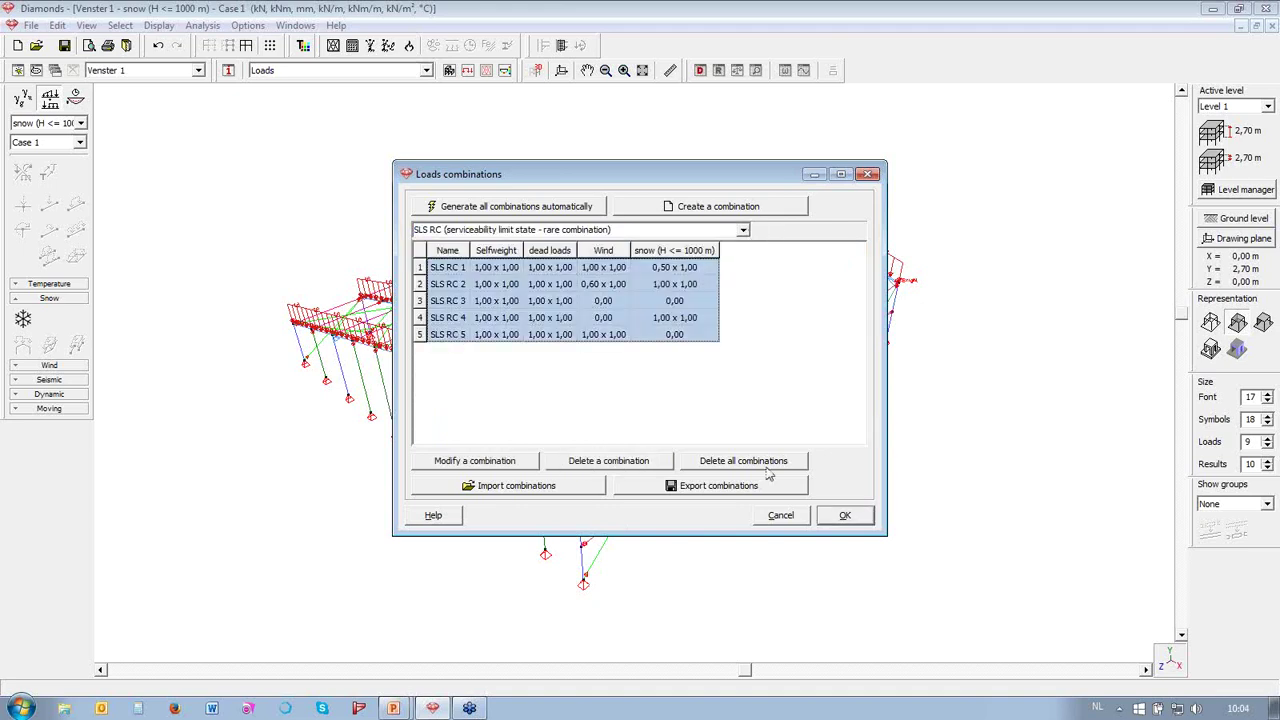
click(640, 463)
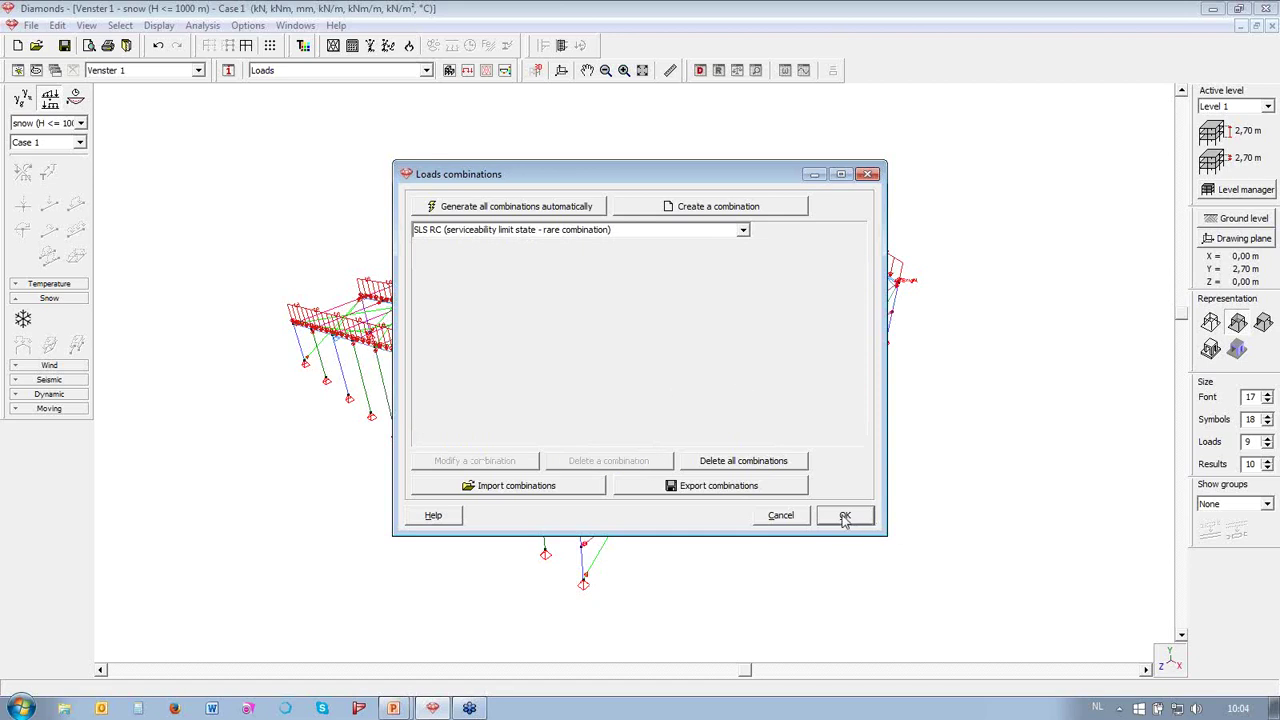
click(742, 230)
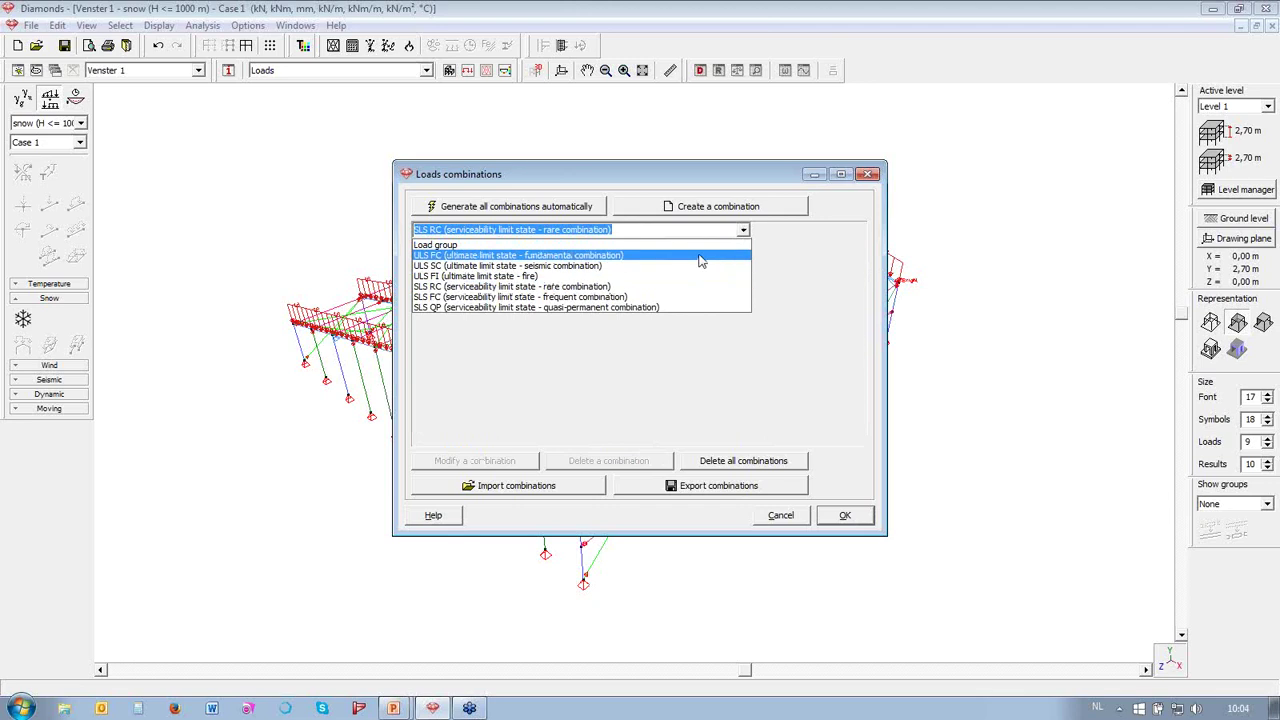
click(701, 256)
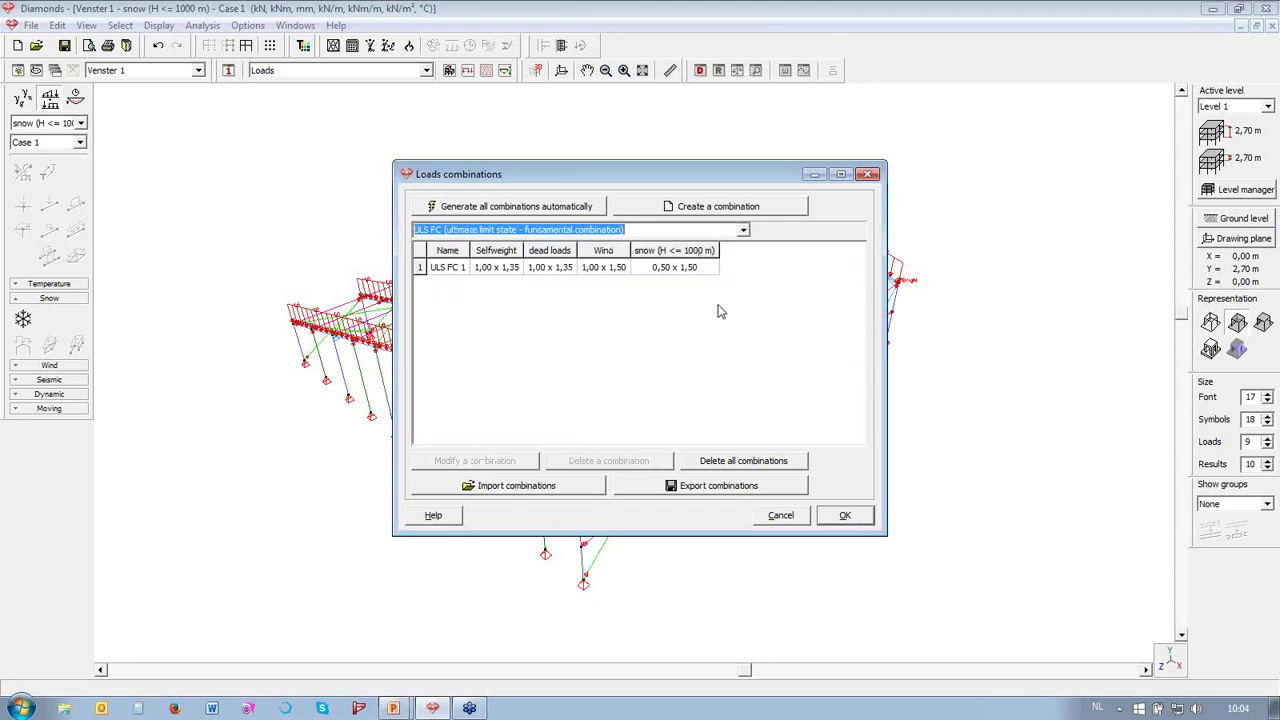
click(845, 515)
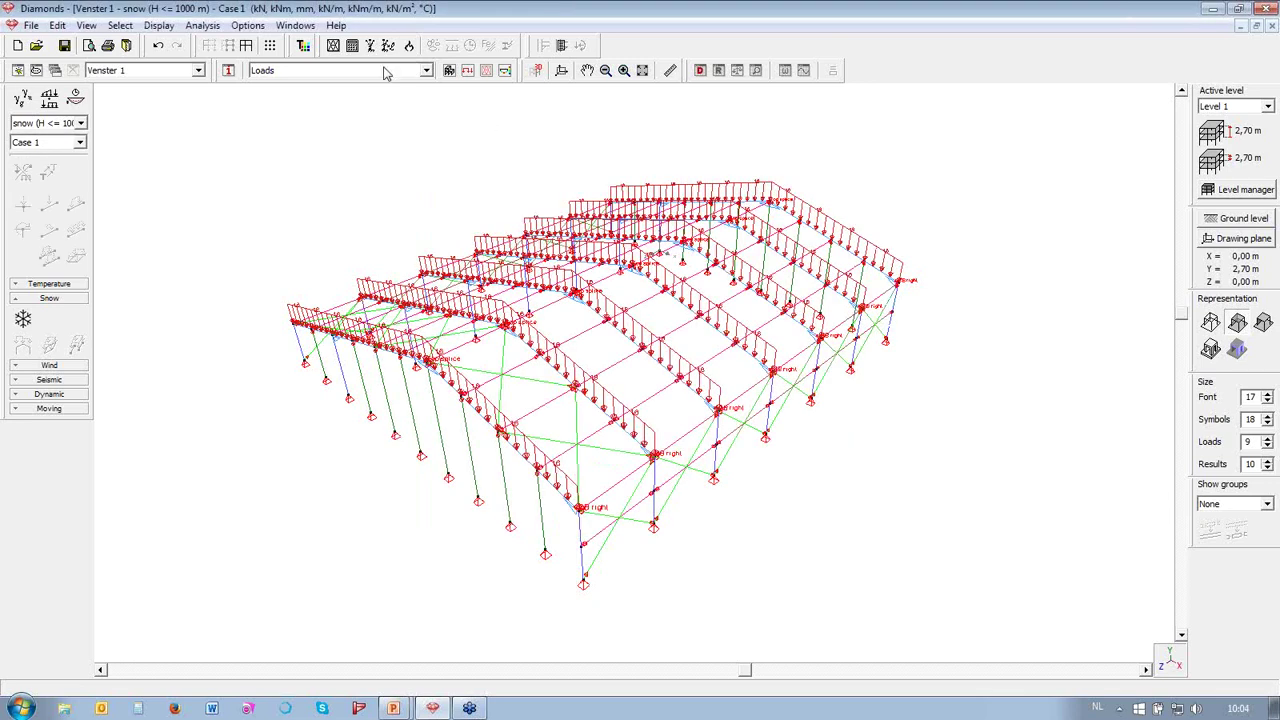
- Run a 1st order structural analysis of the hall with at most 50 iterations for nonlinearities
click(352, 45)
click(744, 453)
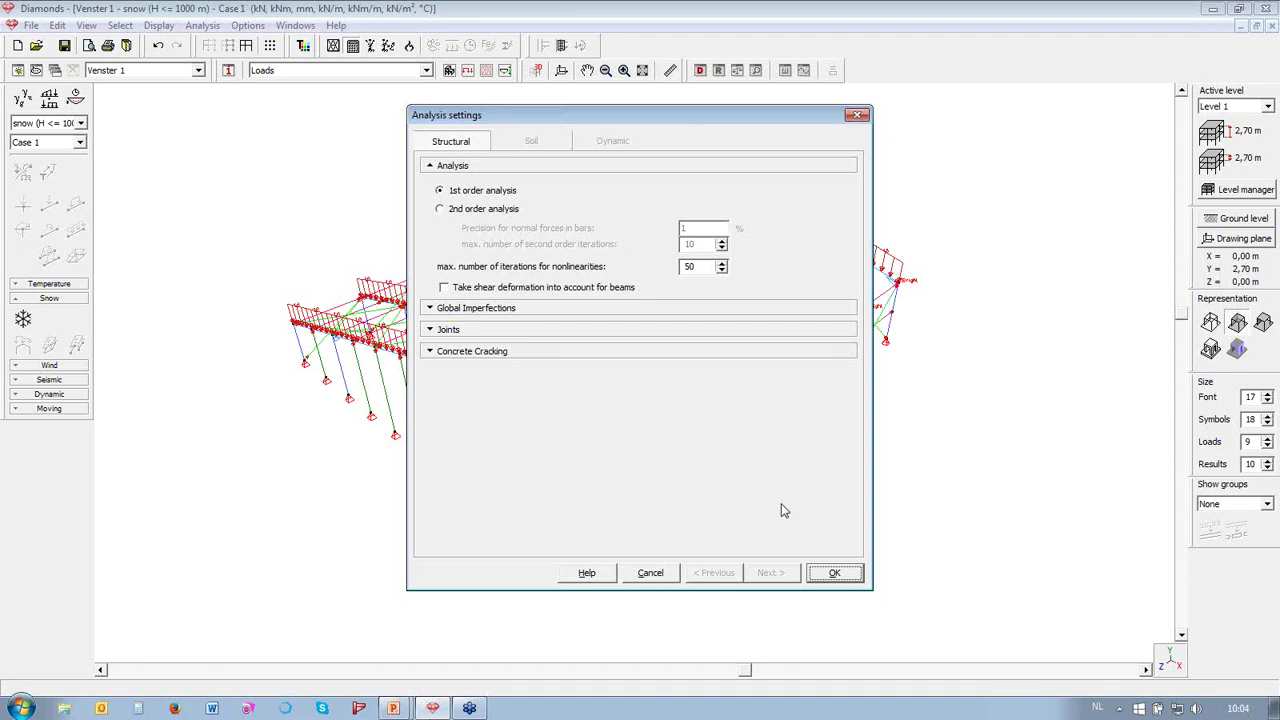
click(849, 574)
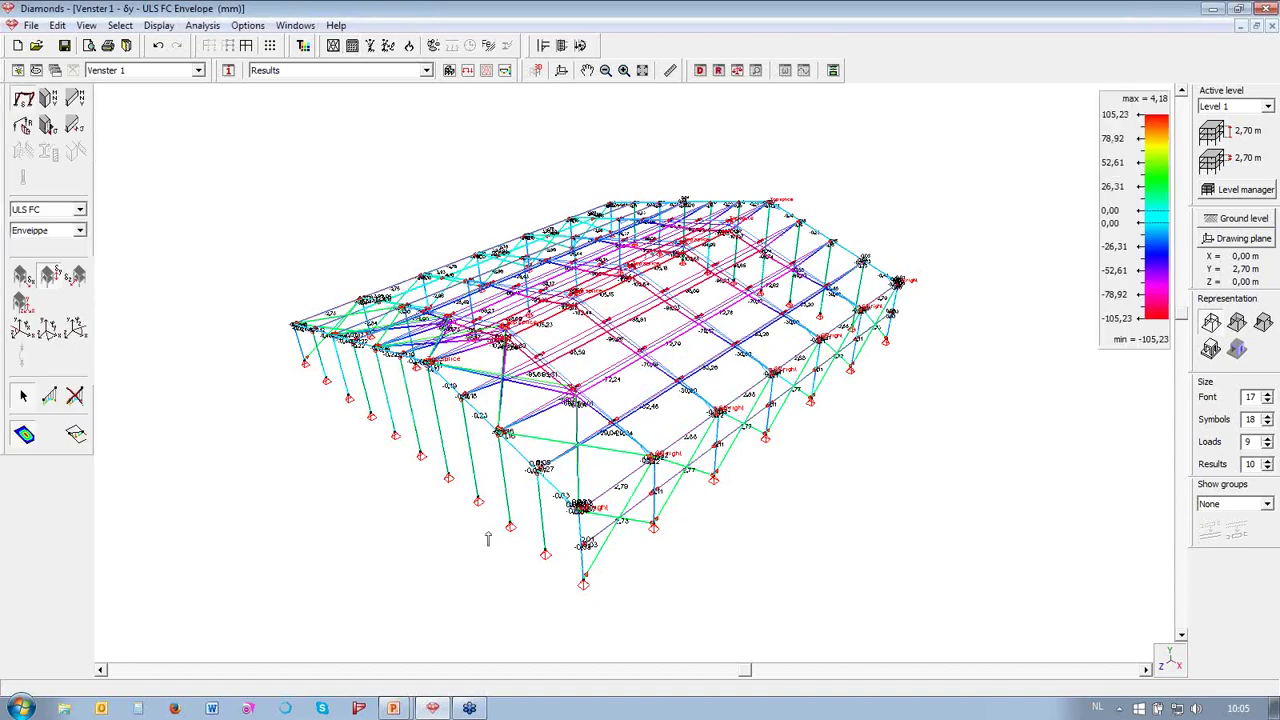
- View the ULS FC envelopes of the bars' normal force N, bending moment My and strong-axis stress
click(48, 100)
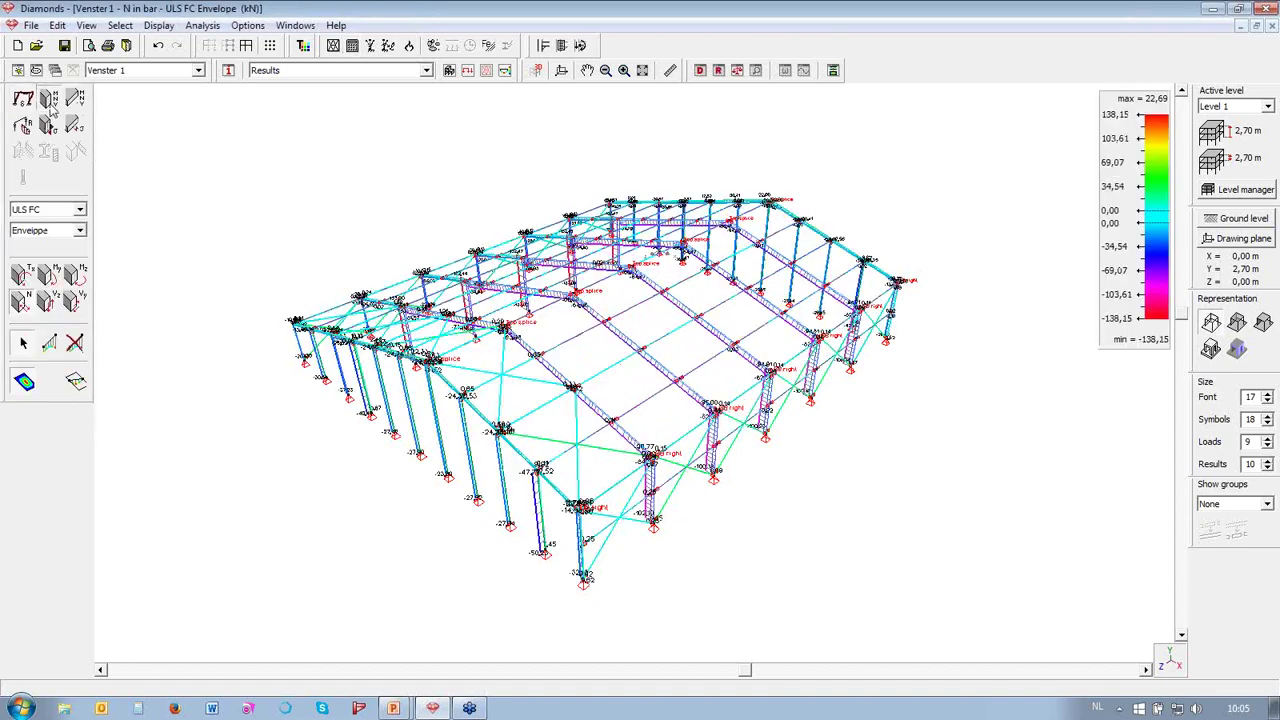
click(47, 300)
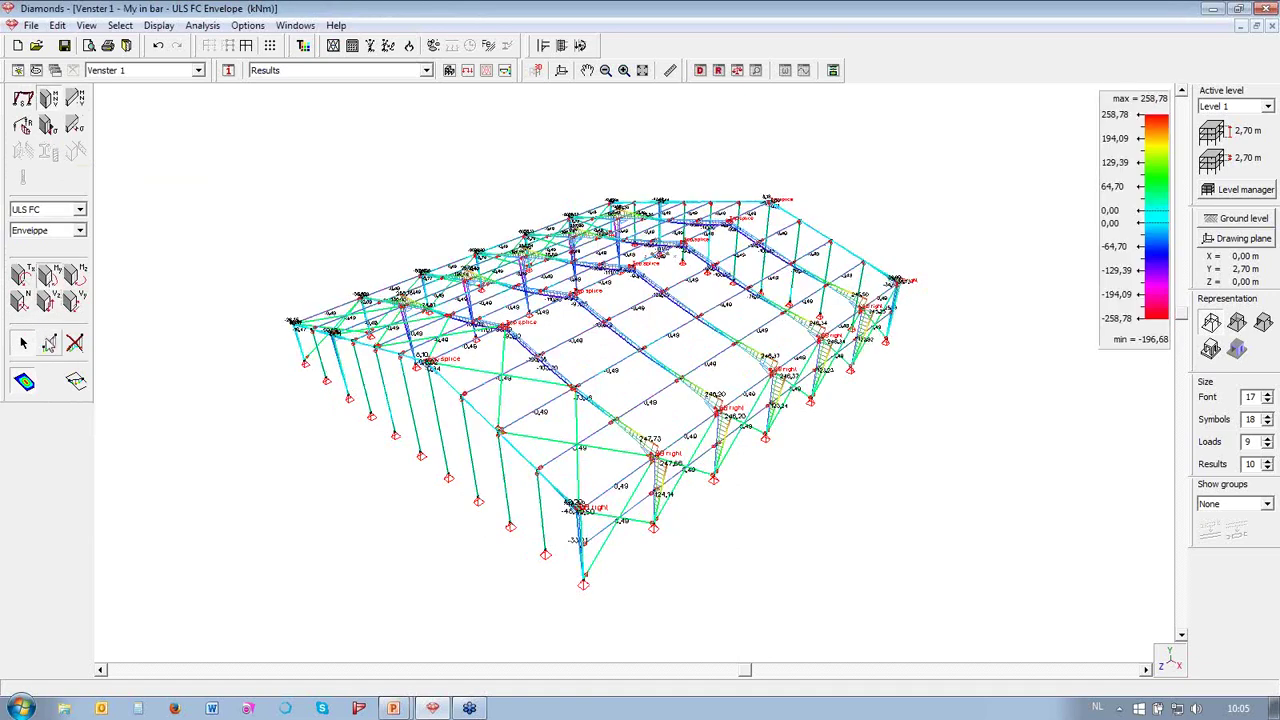
click(48, 98)
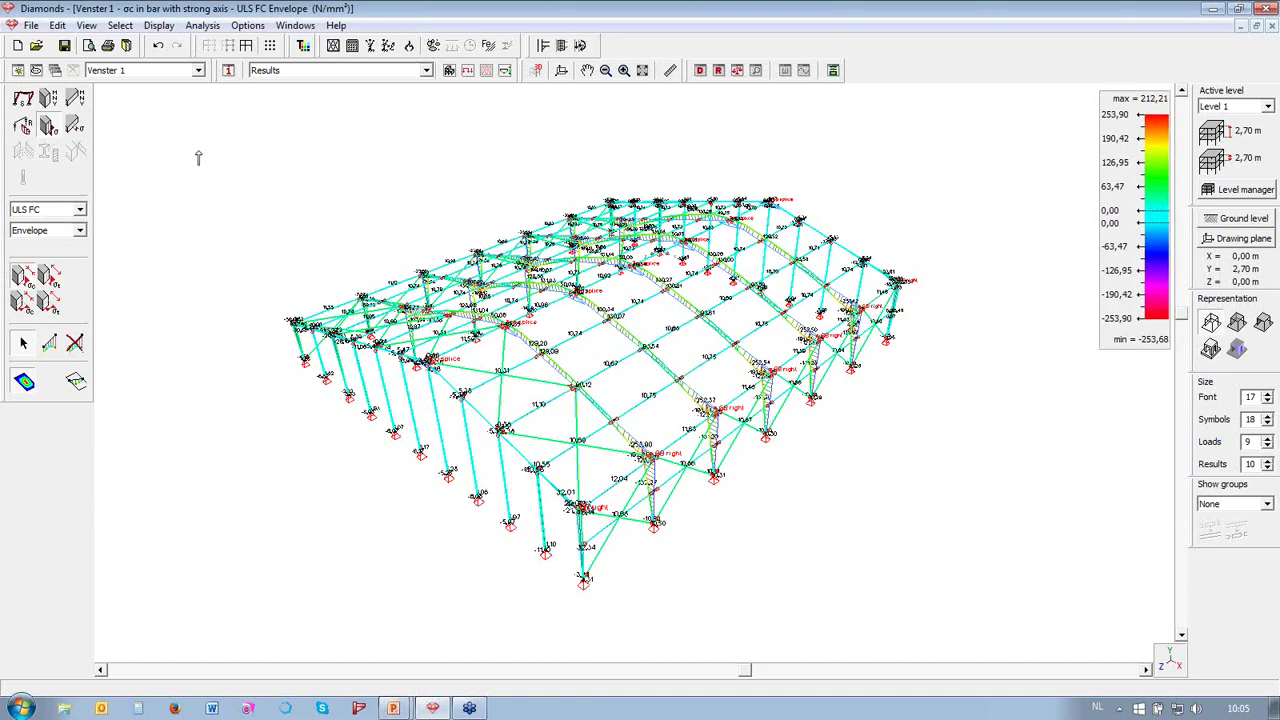
- Run the code check for all elements without the combination filter and inspect the bars' stability and resistance verification
click(488, 46)
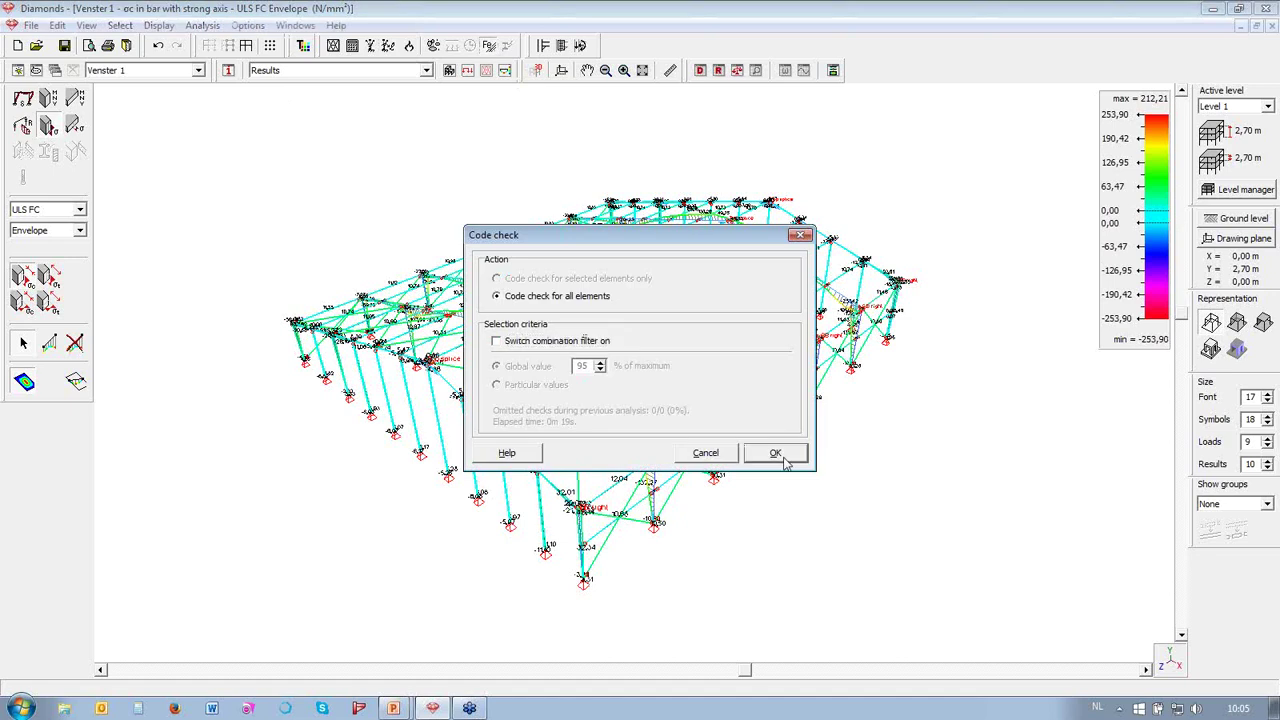
click(784, 458)
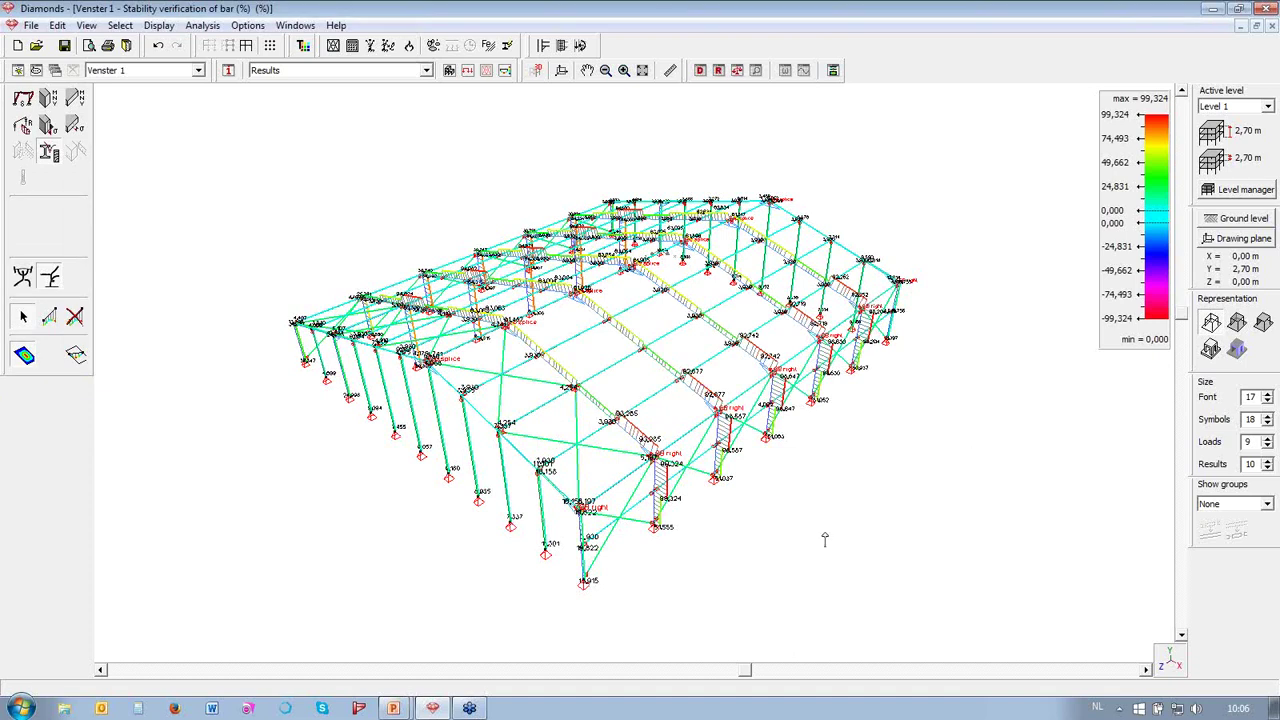
scroll(823, 537, up, 1)
scroll(821, 539, up, 1)
scroll(821, 539, up, 1)
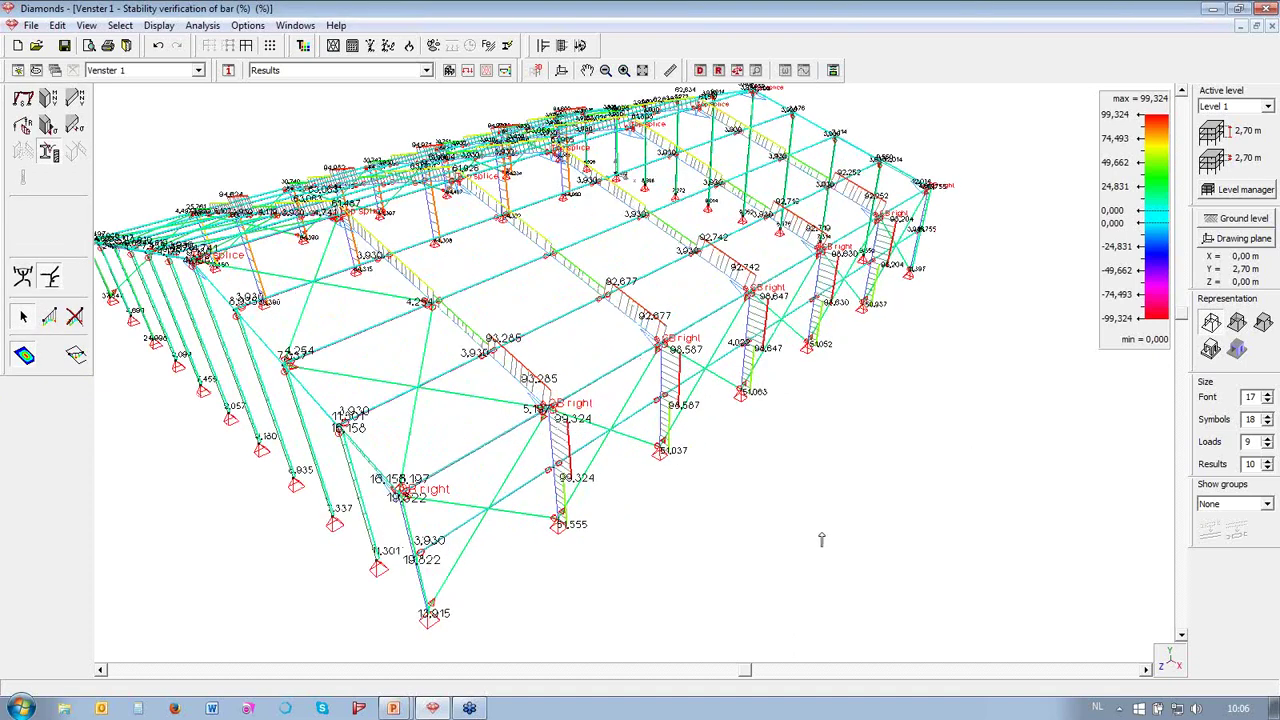
scroll(821, 539, down, 2)
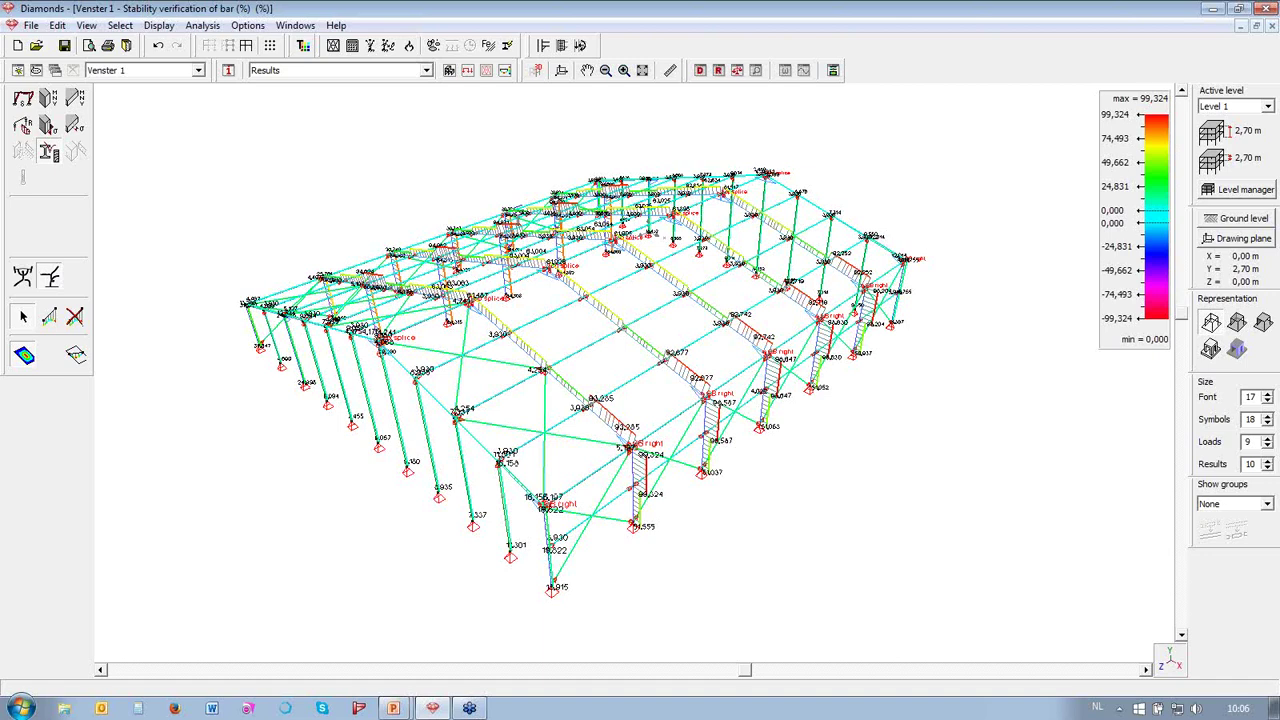
scroll(705, 472, up, 1)
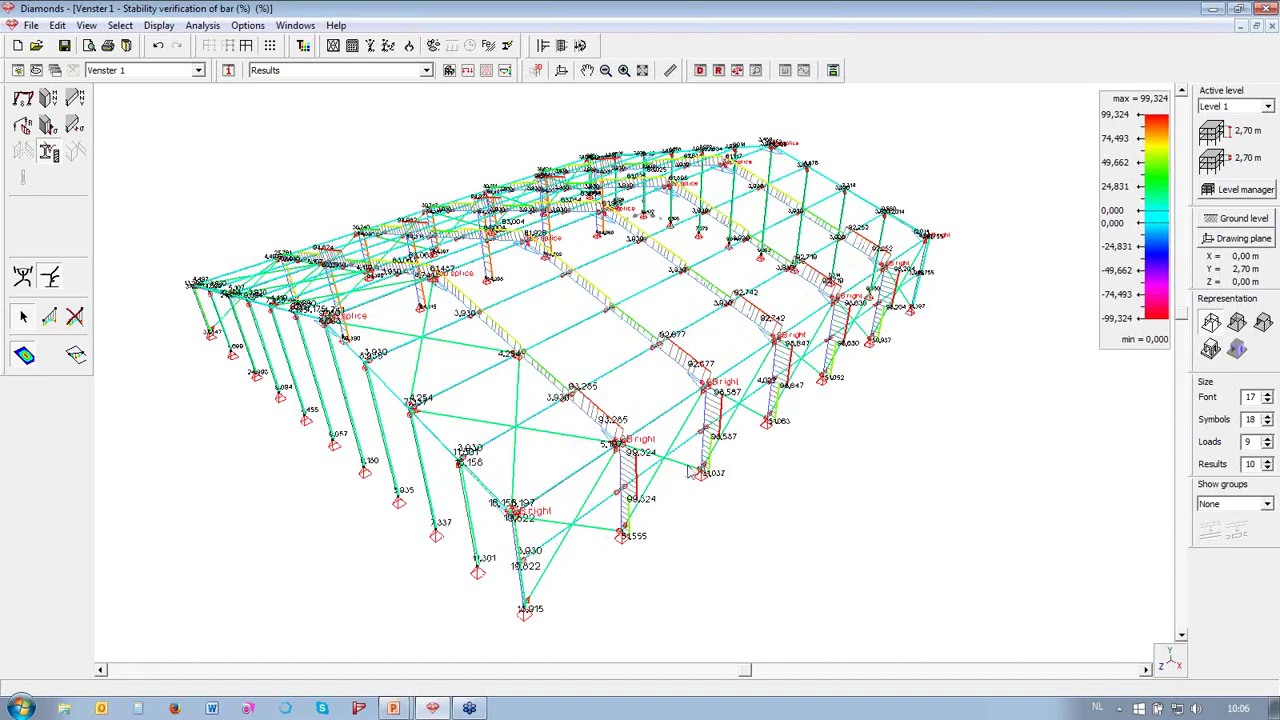
click(21, 282)
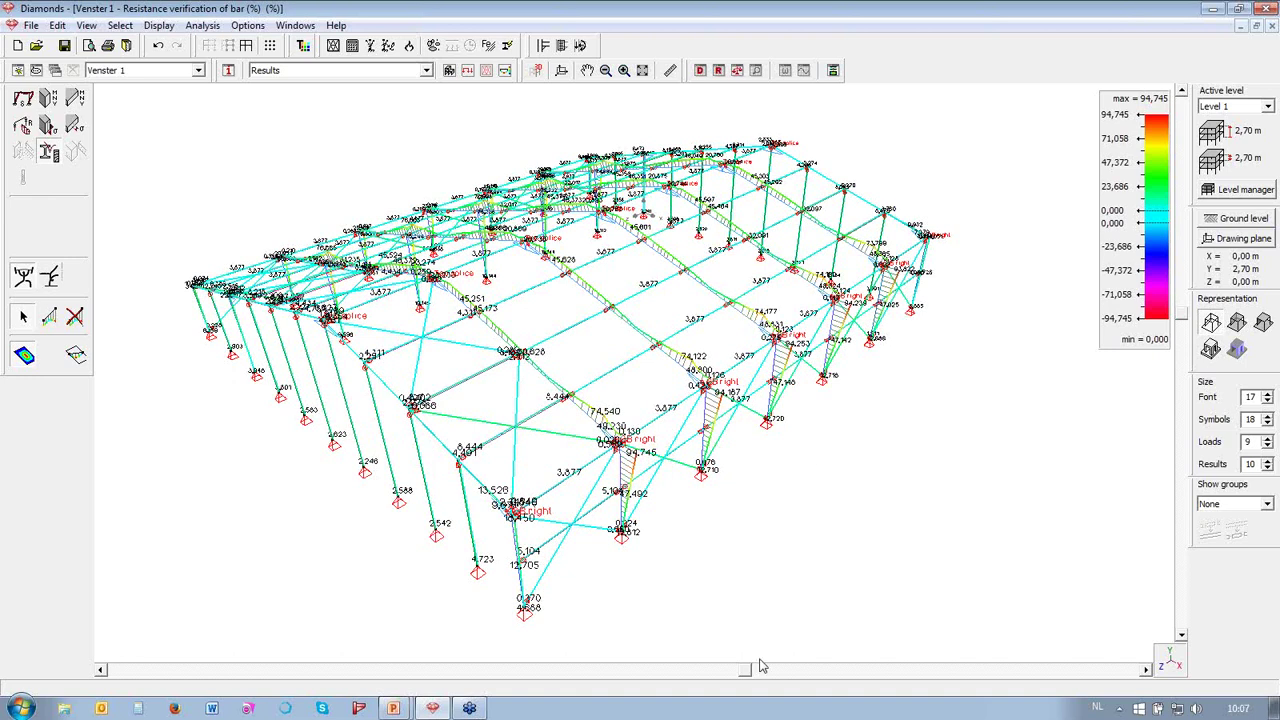
mouse_move(748, 669)
mouse_down()
mouse_move(905, 656)
mouse_move(729, 664)
mouse_up()
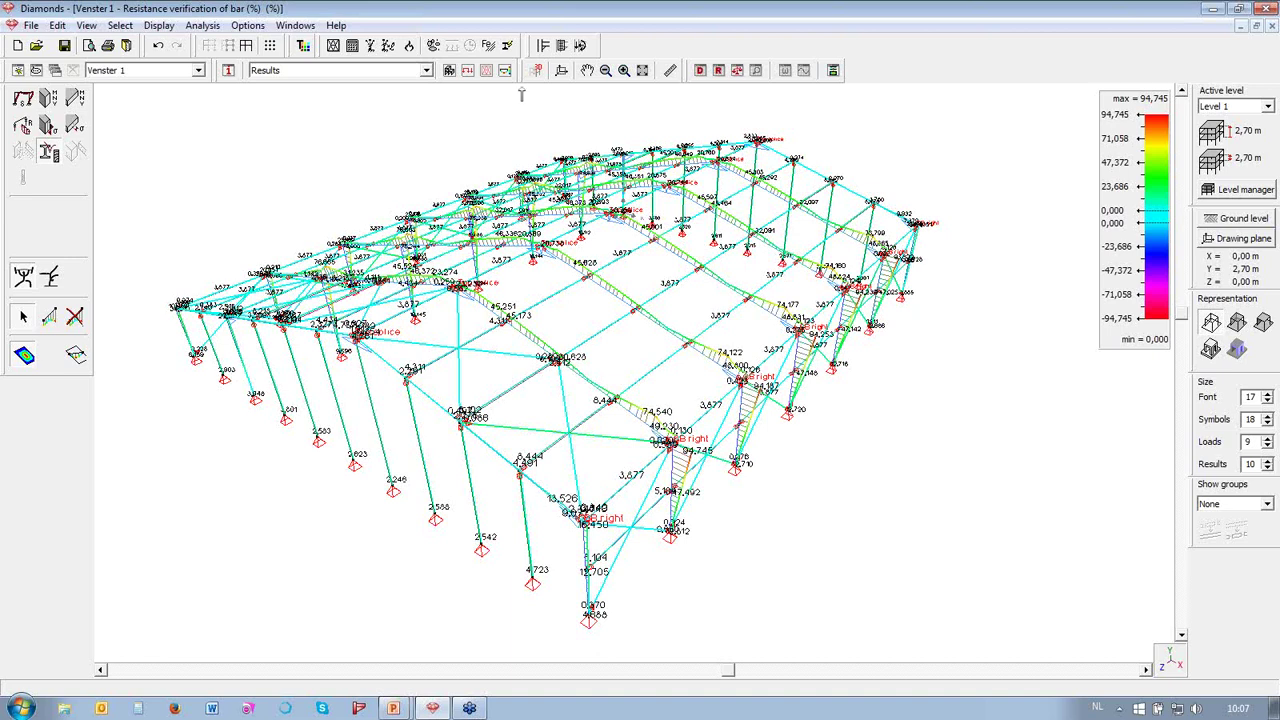
- Review the EC3 connection verification for all top splice and CB right connections of the hall
click(580, 46)
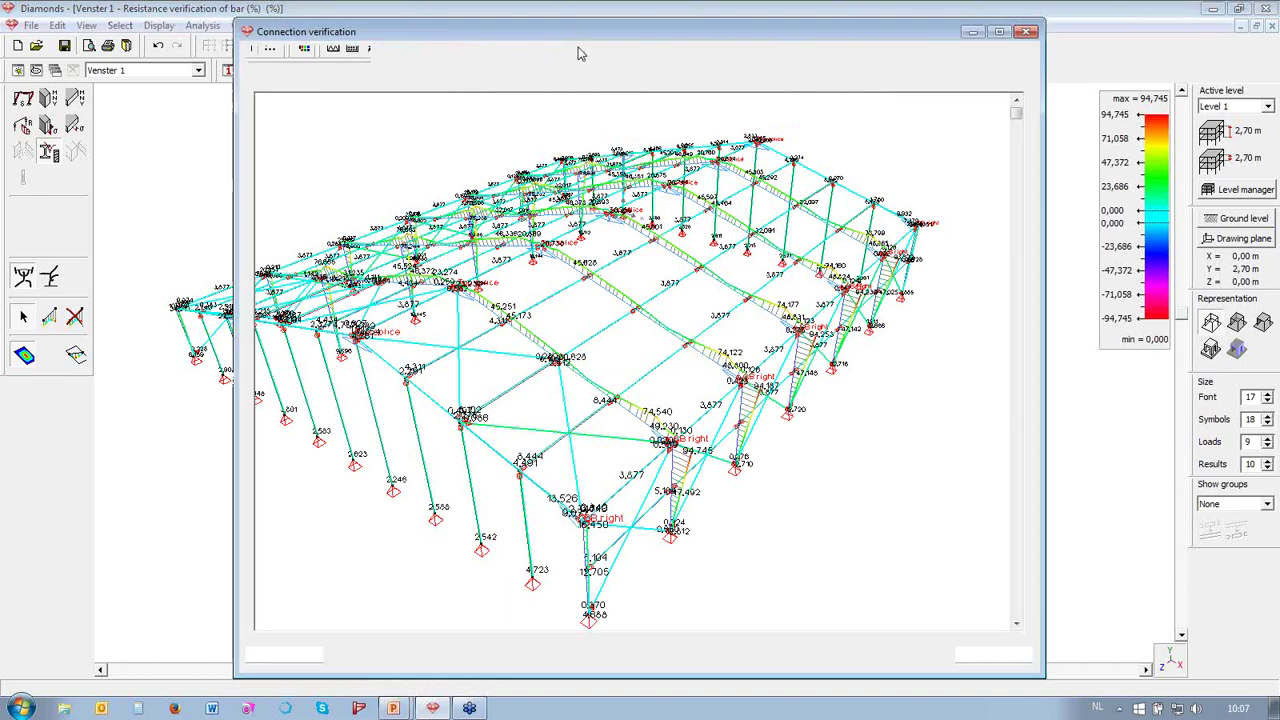
click(1016, 623)
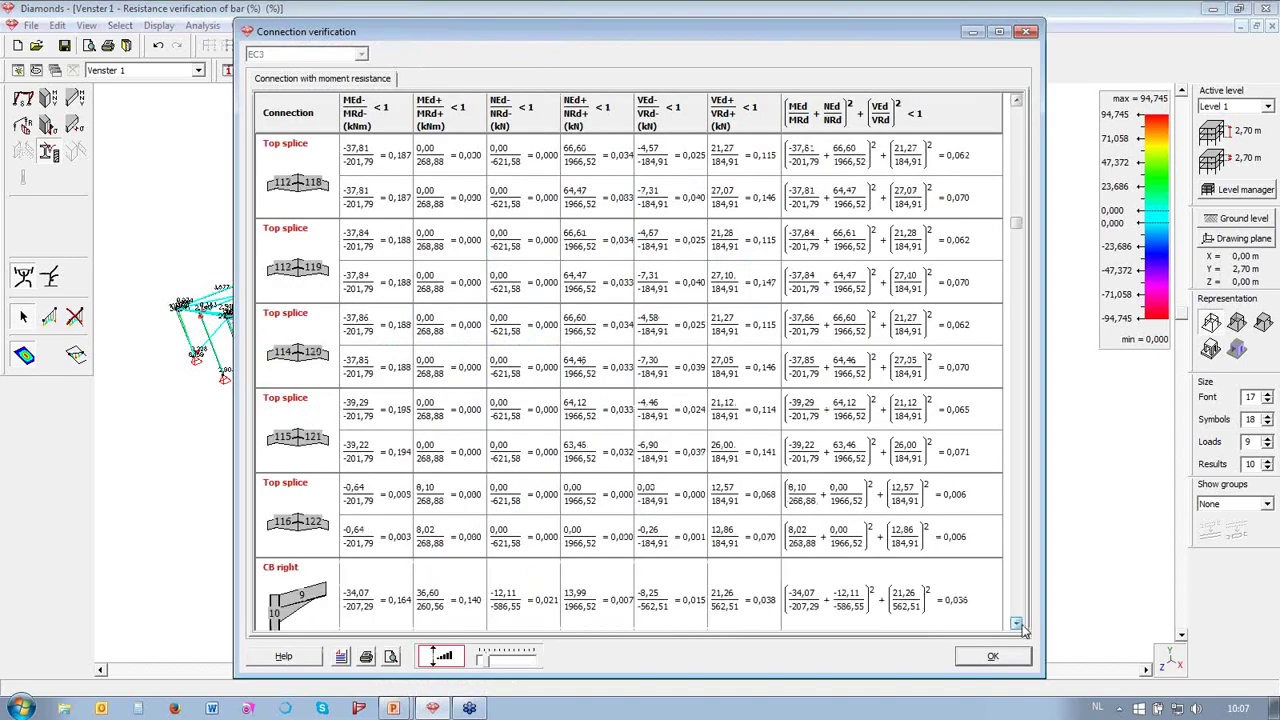
click(1016, 623)
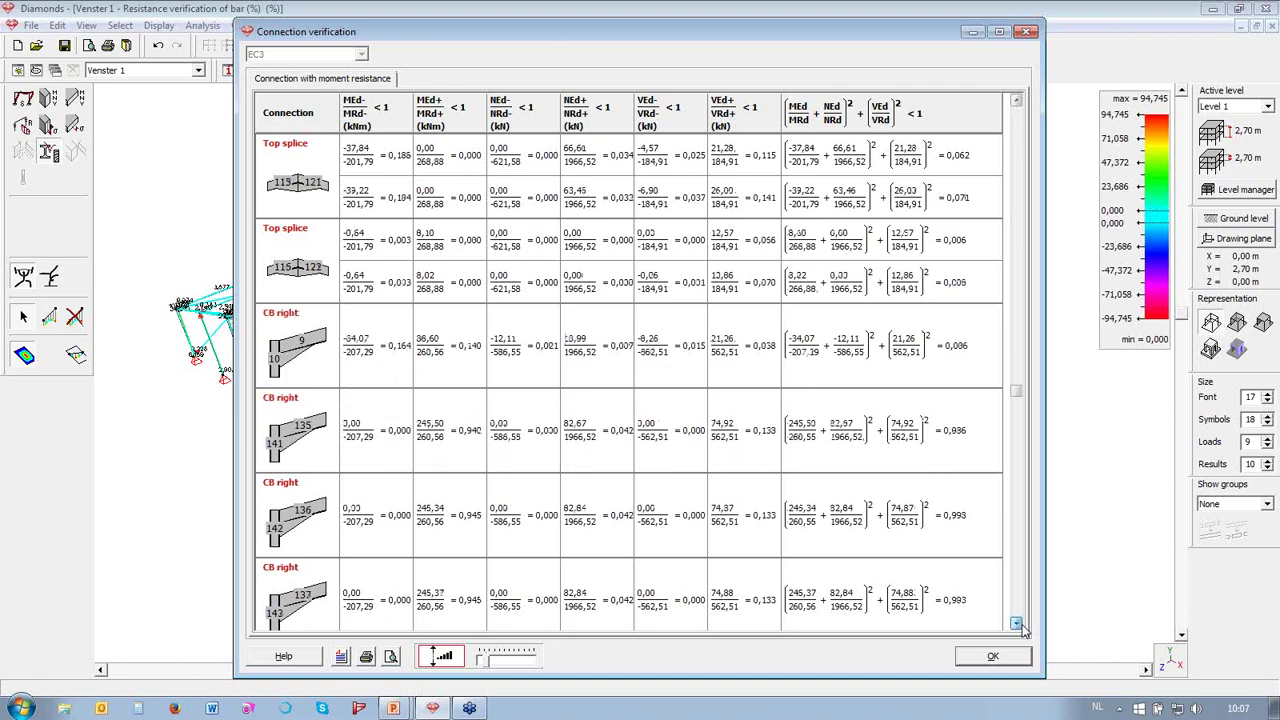
click(1016, 623)
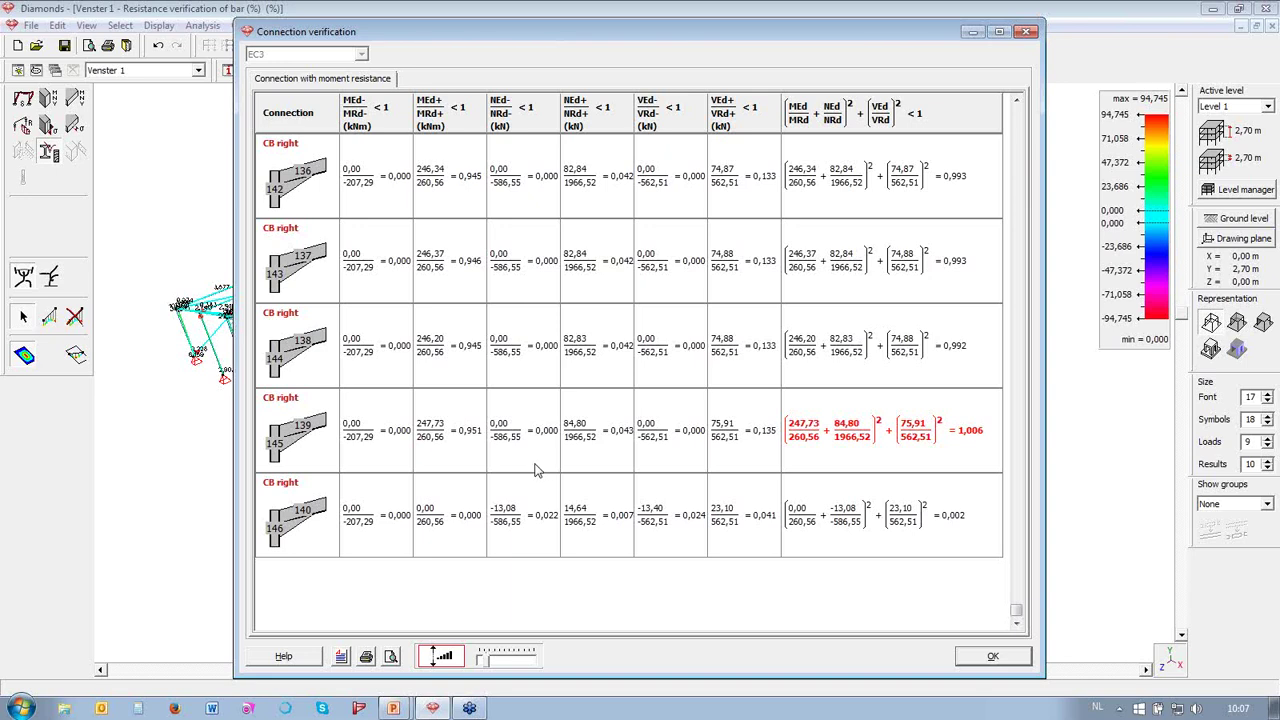
drag(682, 33, 642, 84)
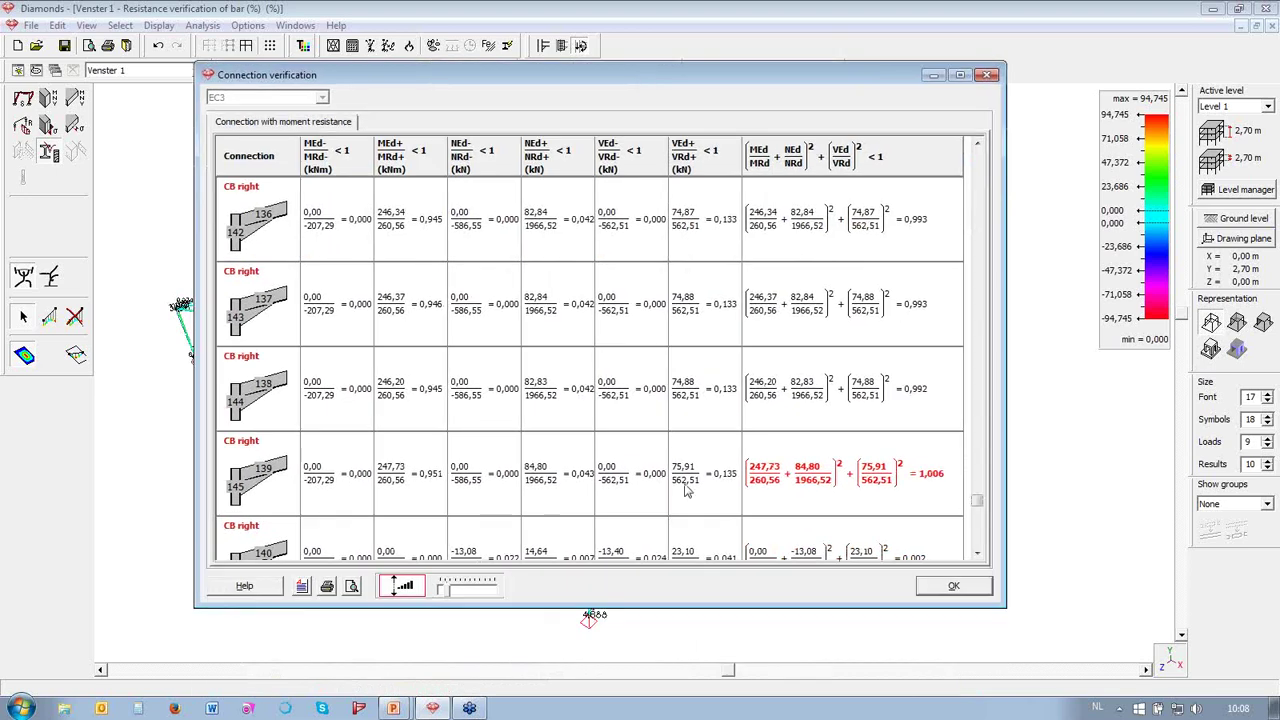
drag(661, 606, 661, 669)
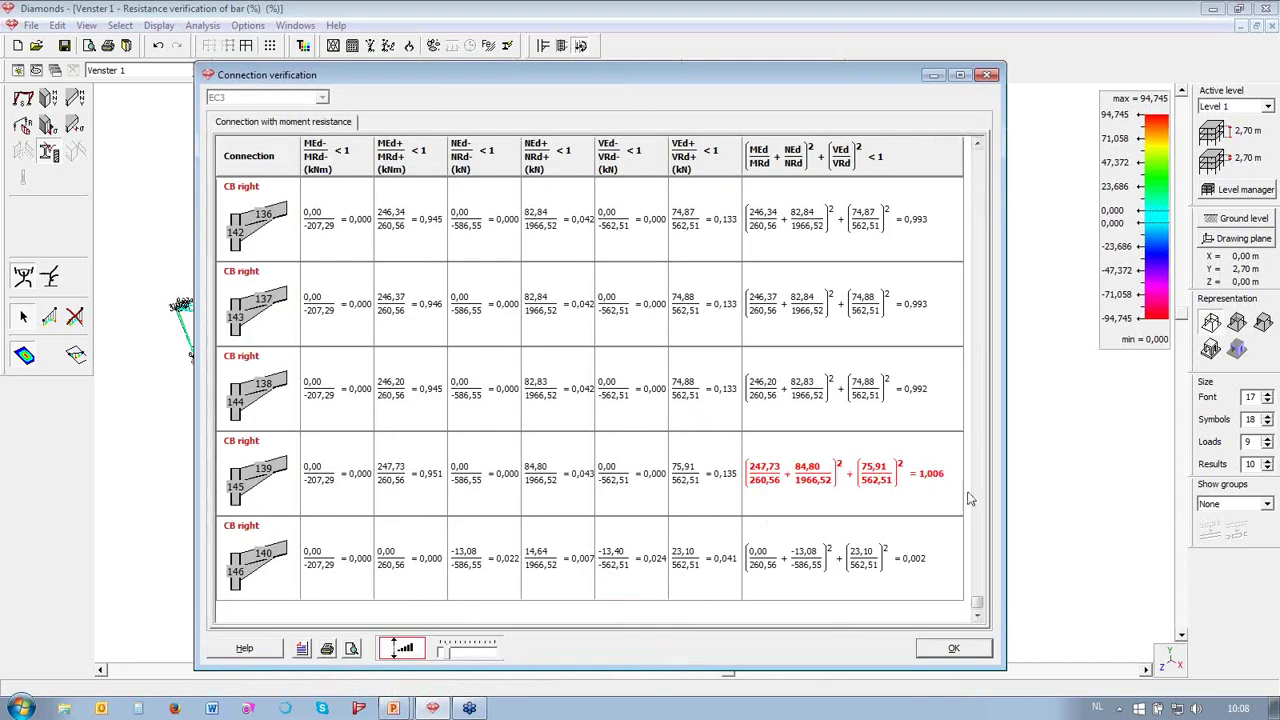
click(954, 649)
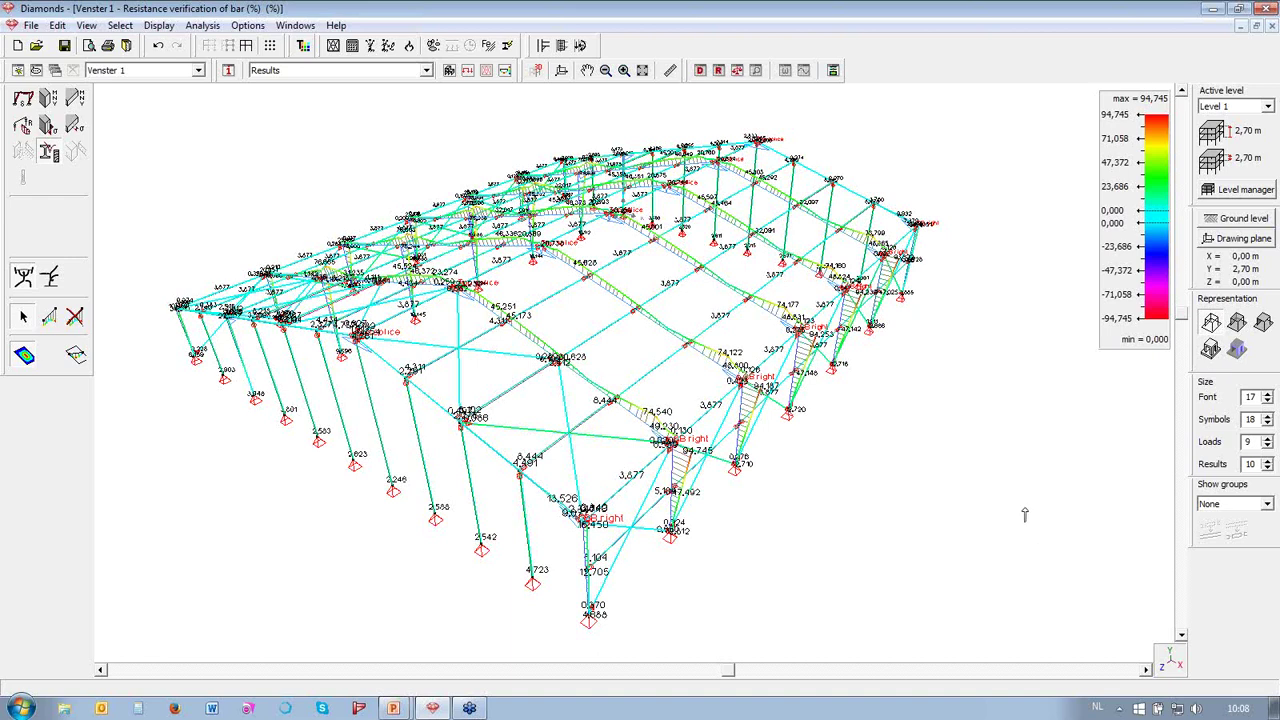
- Return to the loads view and add a load group of type Seismic to the EN 1990 load groups
click(472, 78)
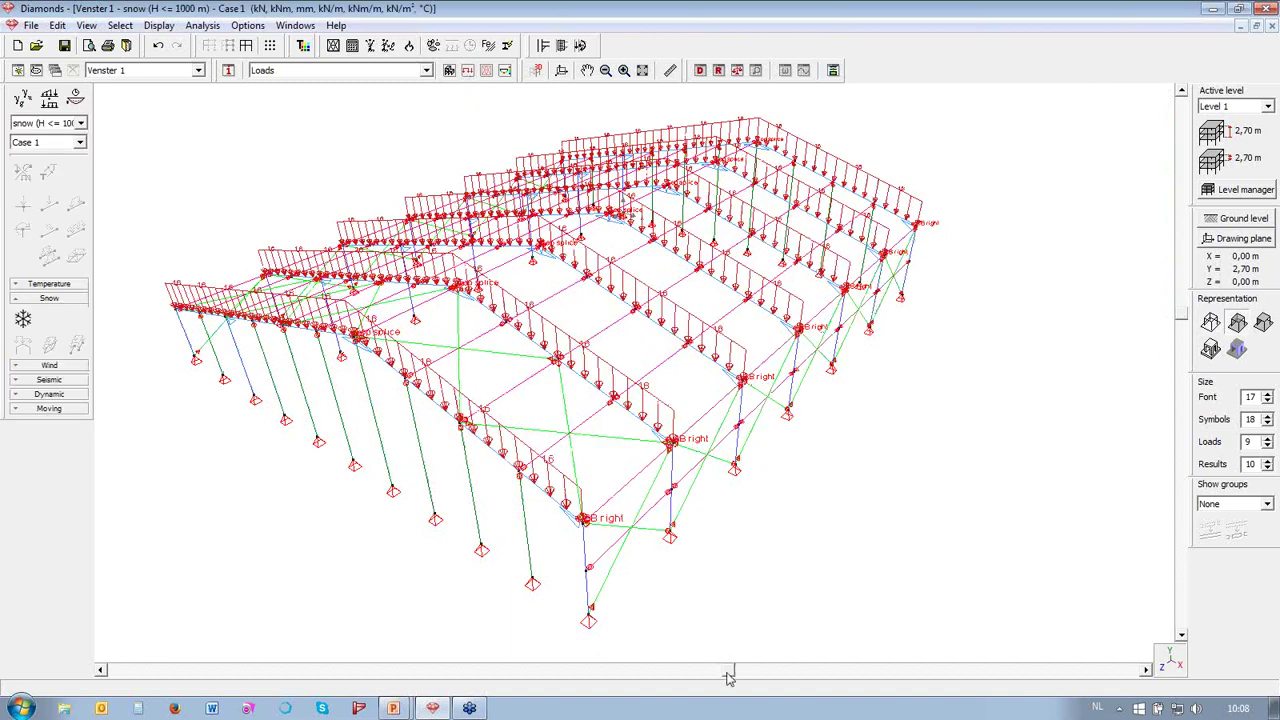
mouse_move(727, 671)
mouse_down()
mouse_move(773, 672)
mouse_move(744, 677)
mouse_up()
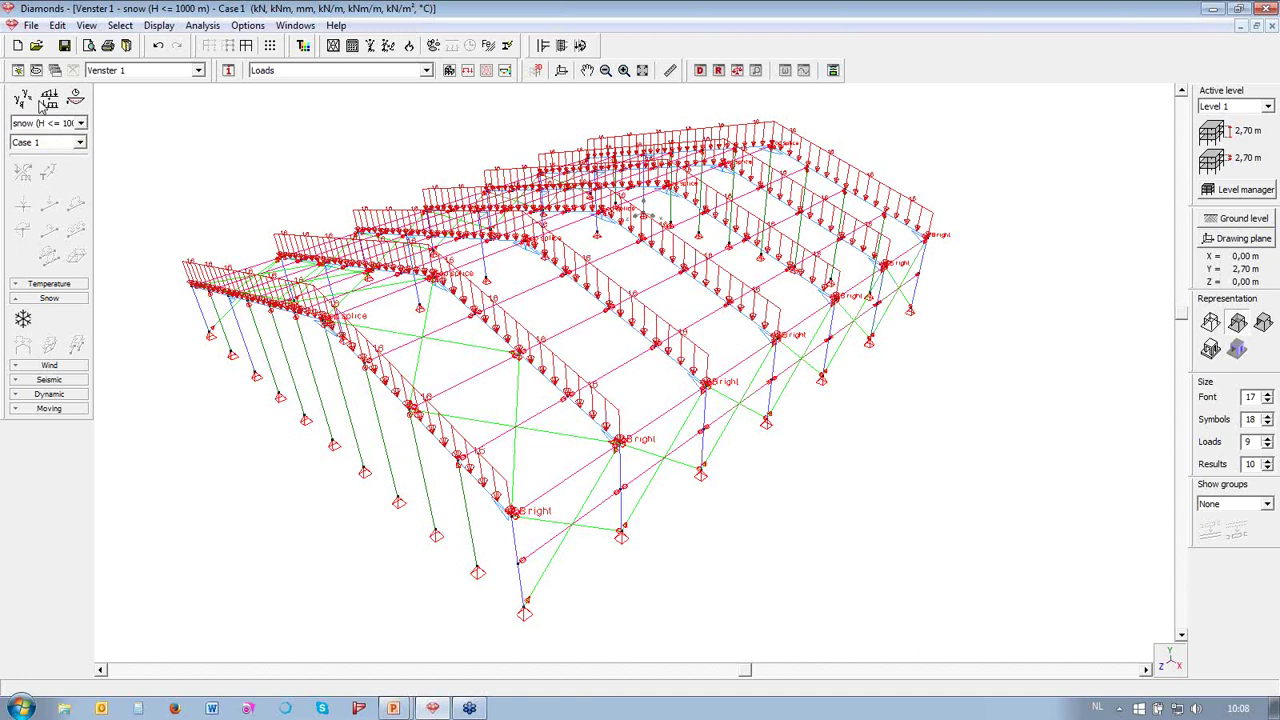
click(29, 103)
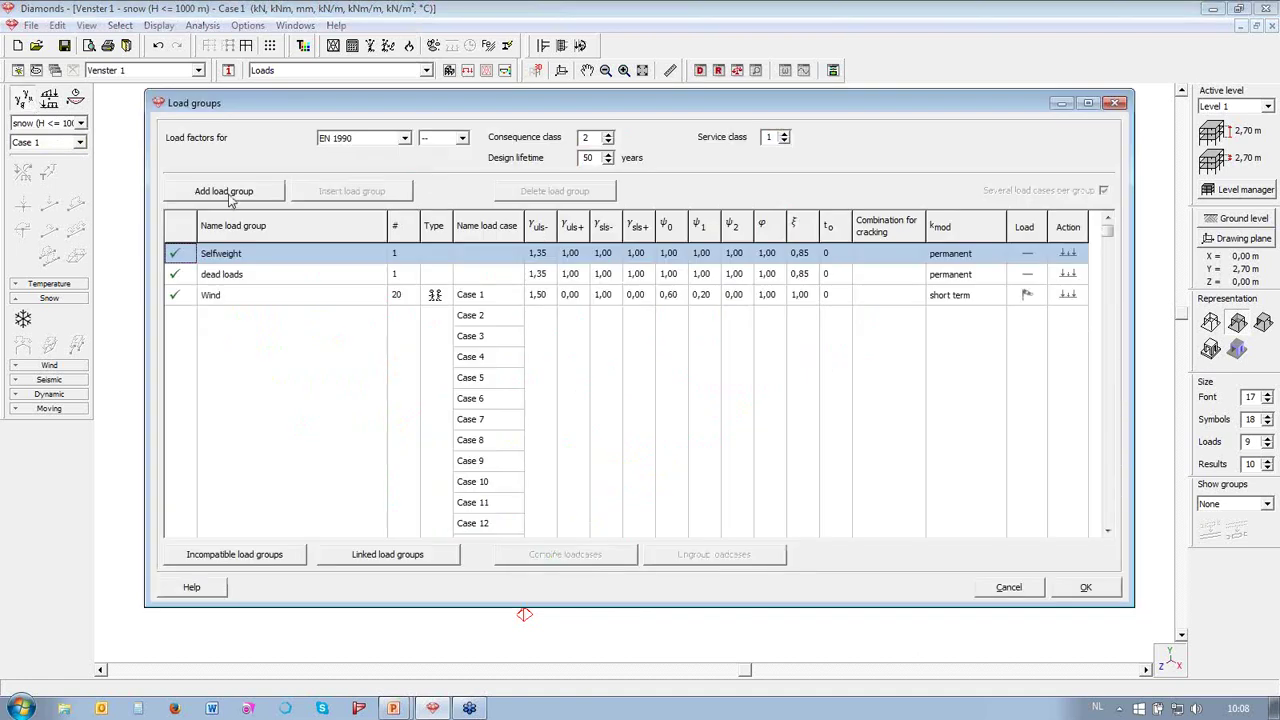
click(267, 197)
click(350, 525)
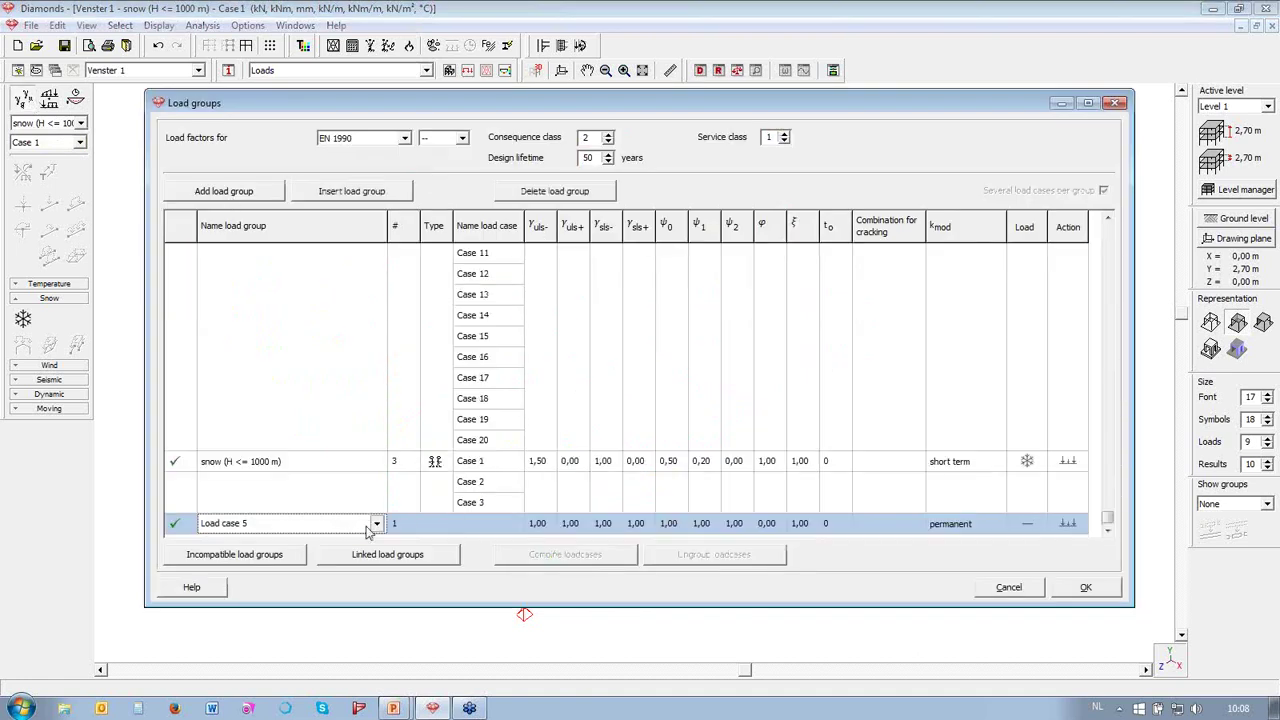
click(377, 523)
scroll(345, 541, down, 2)
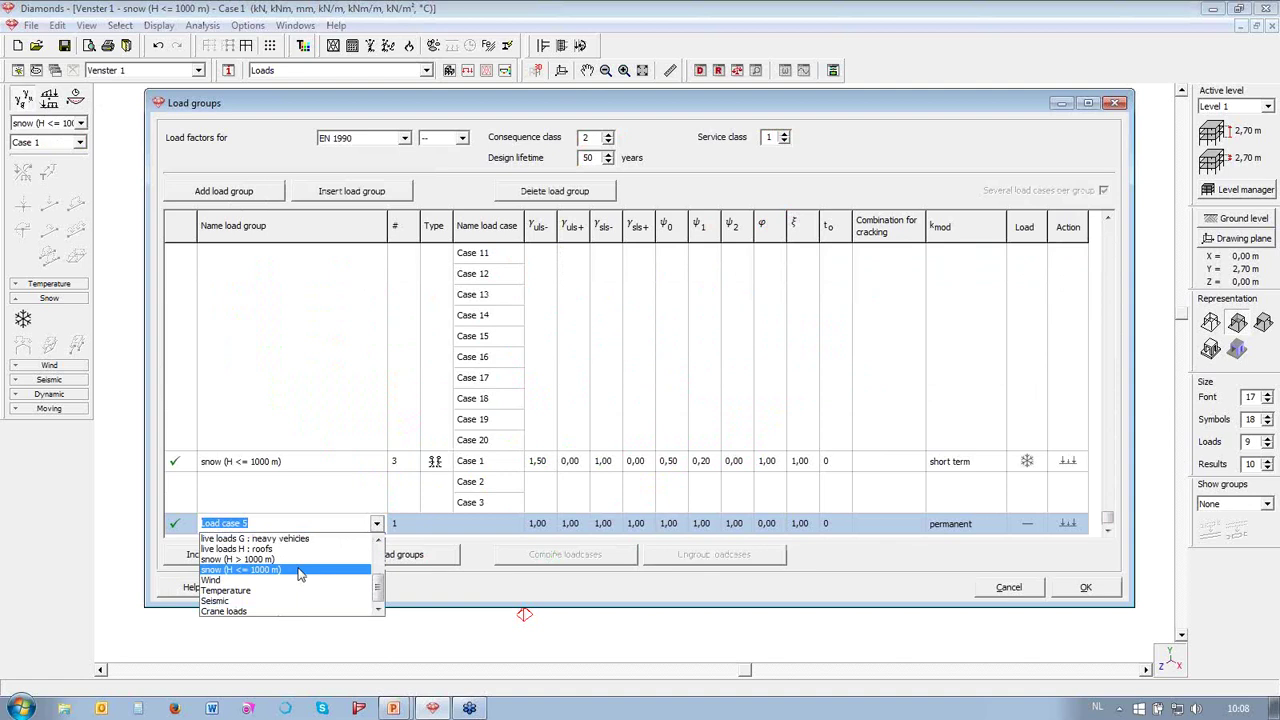
click(281, 603)
click(1080, 590)
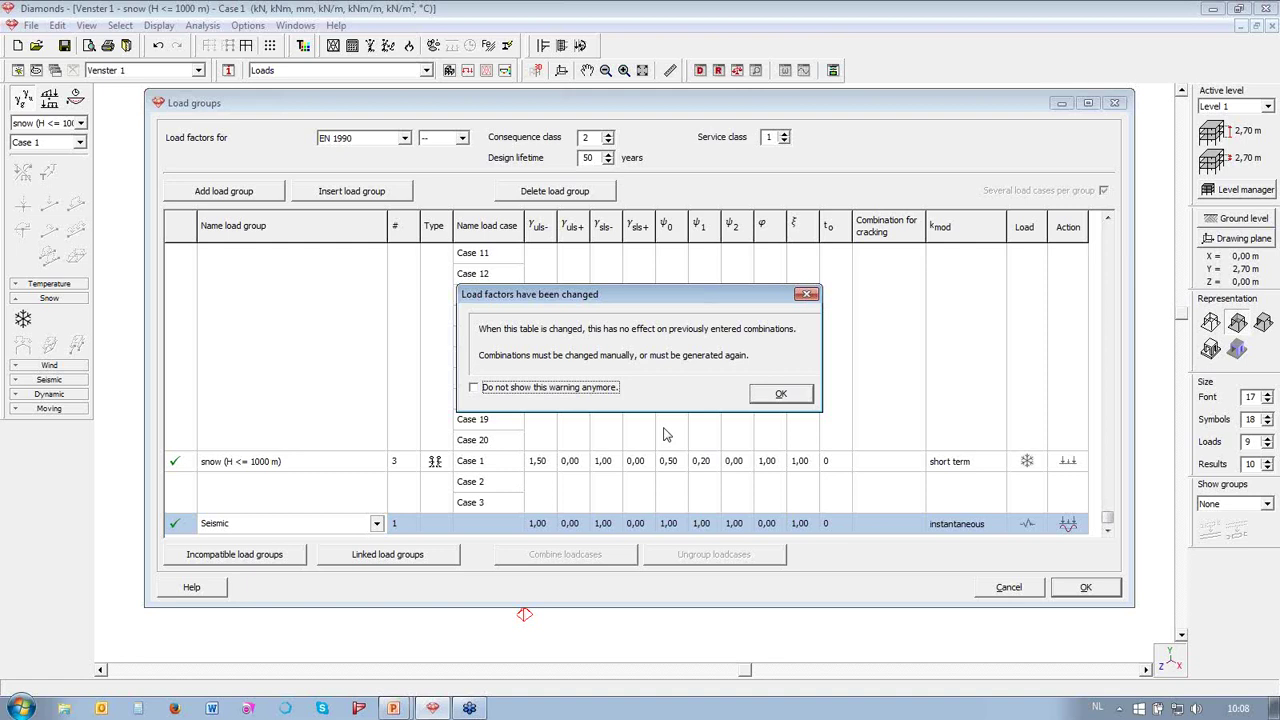
click(784, 396)
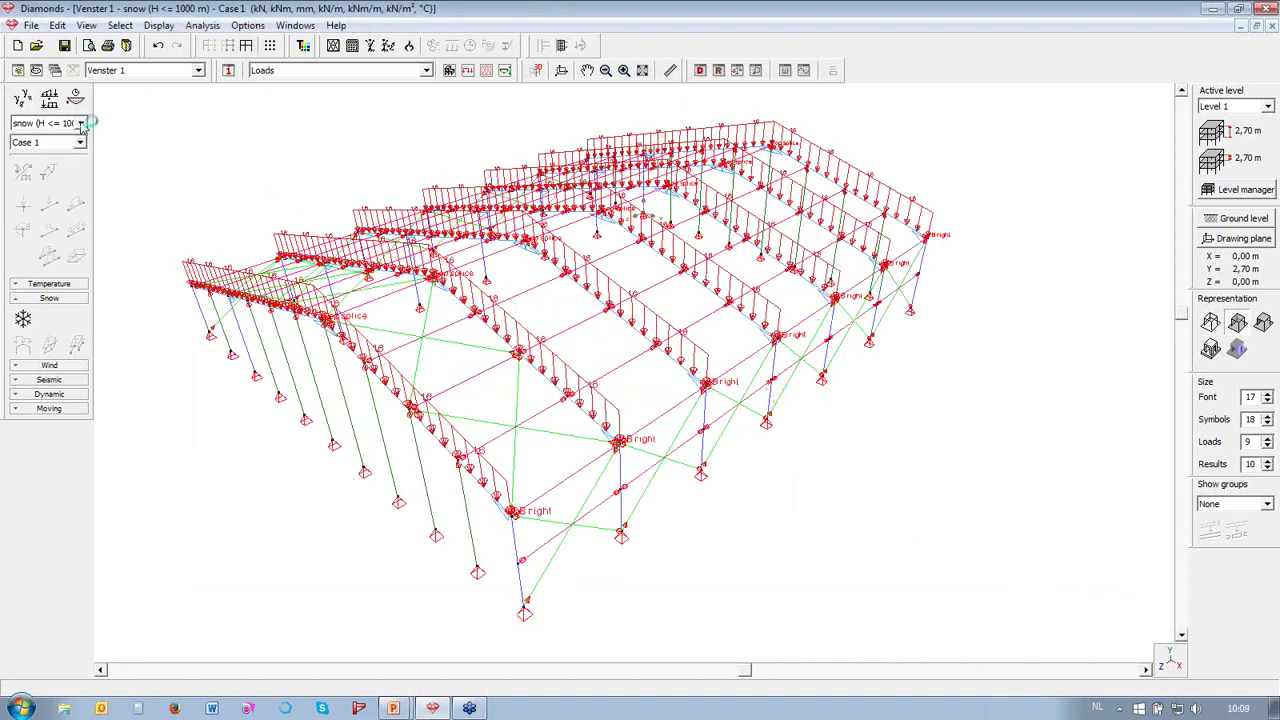
- Make Seismic the active load group and open its seismic spectrum using the EN 1998-1:2004 (EU) norm
click(80, 123)
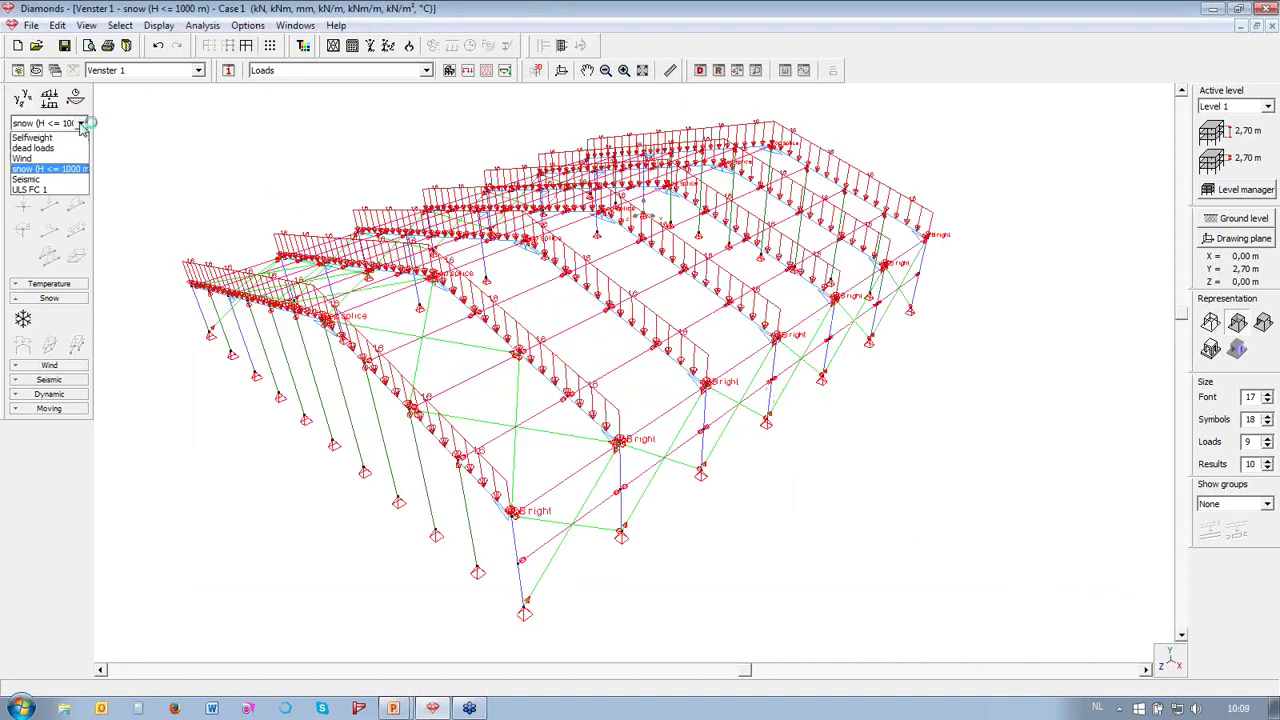
click(62, 179)
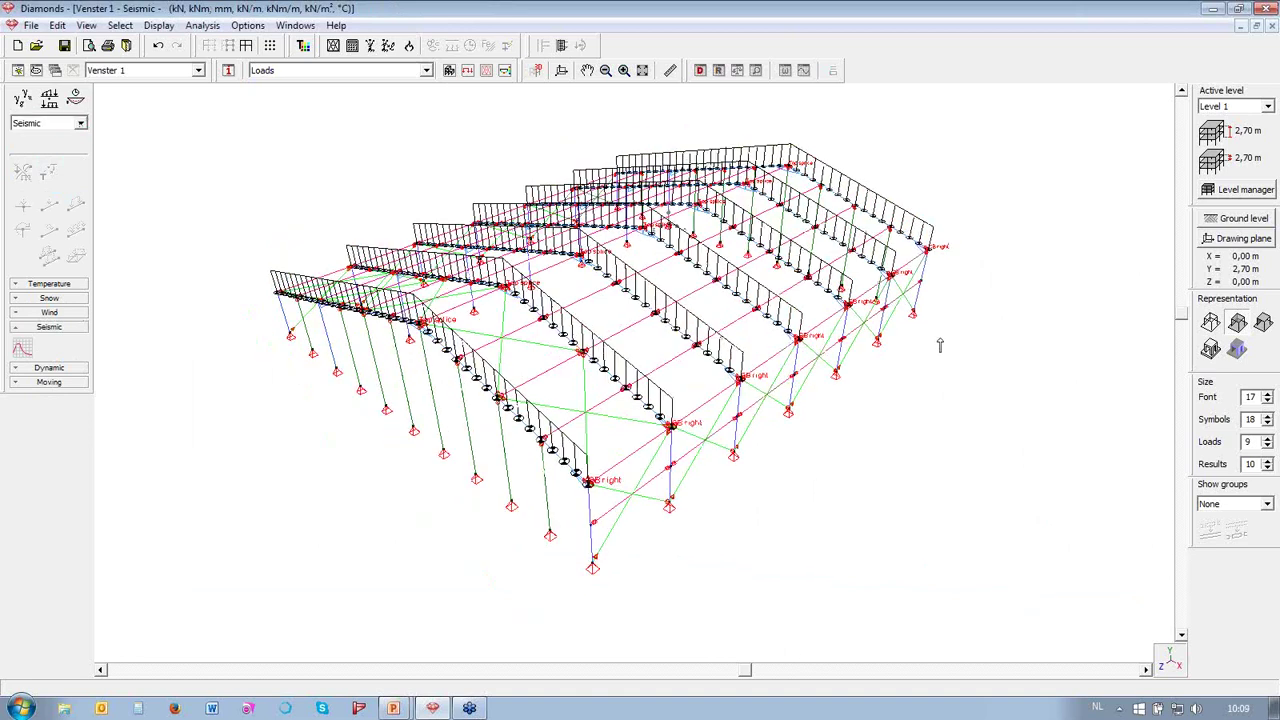
drag(750, 671, 795, 671)
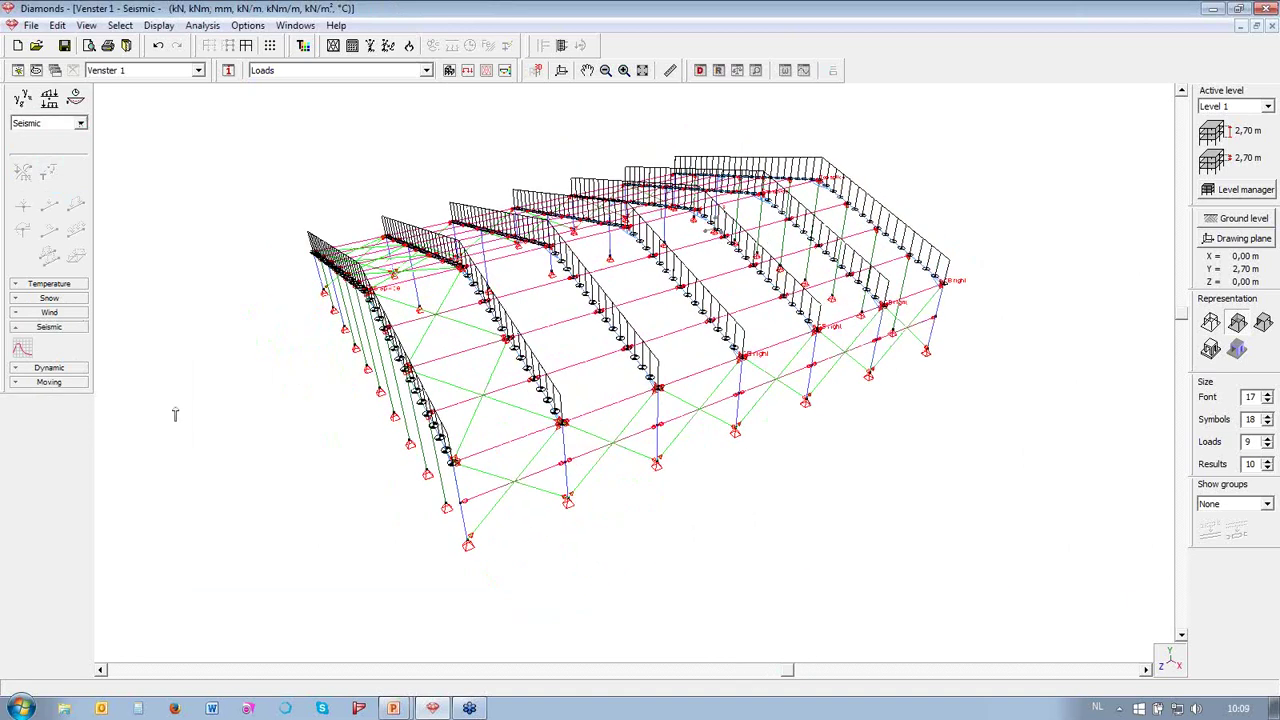
click(22, 348)
click(28, 350)
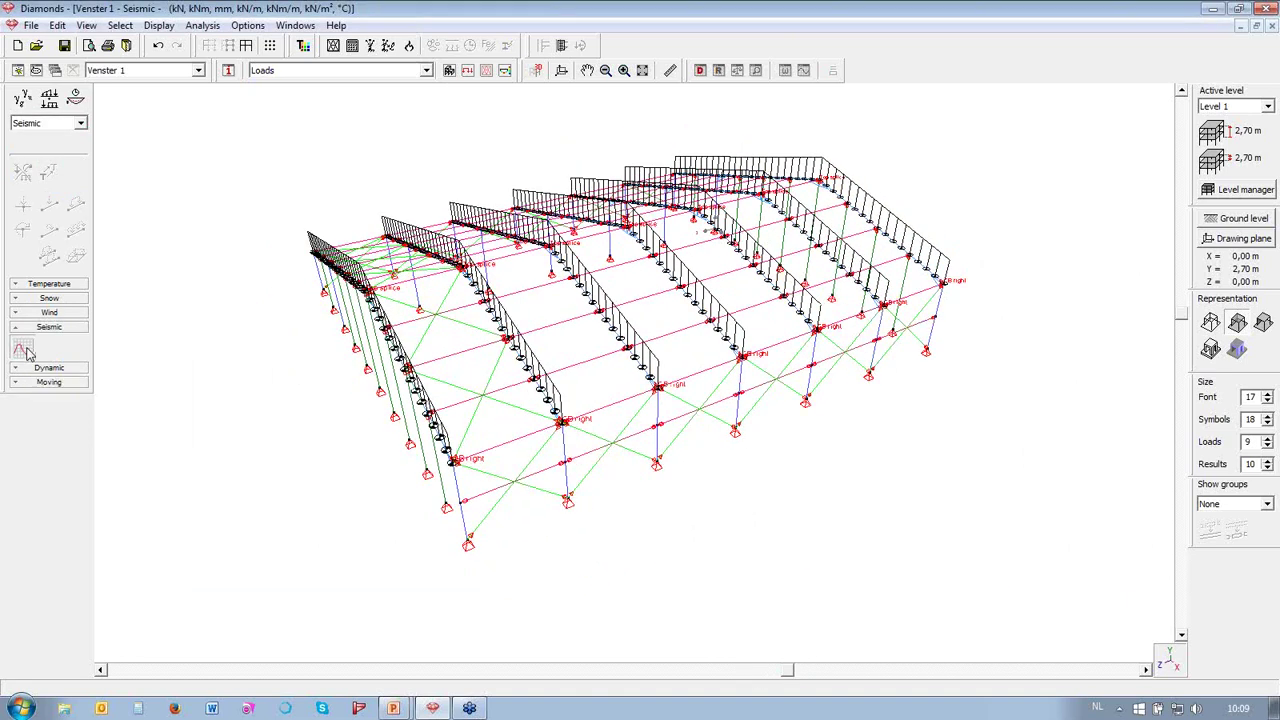
click(485, 122)
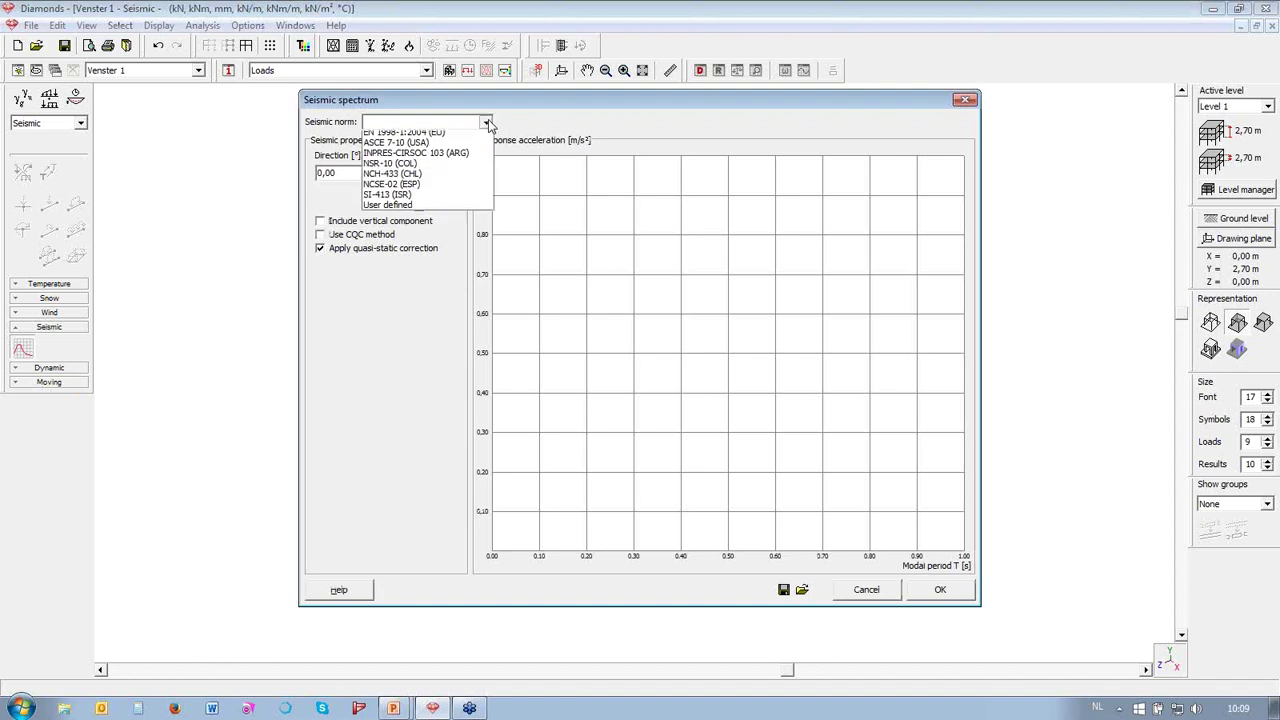
click(420, 199)
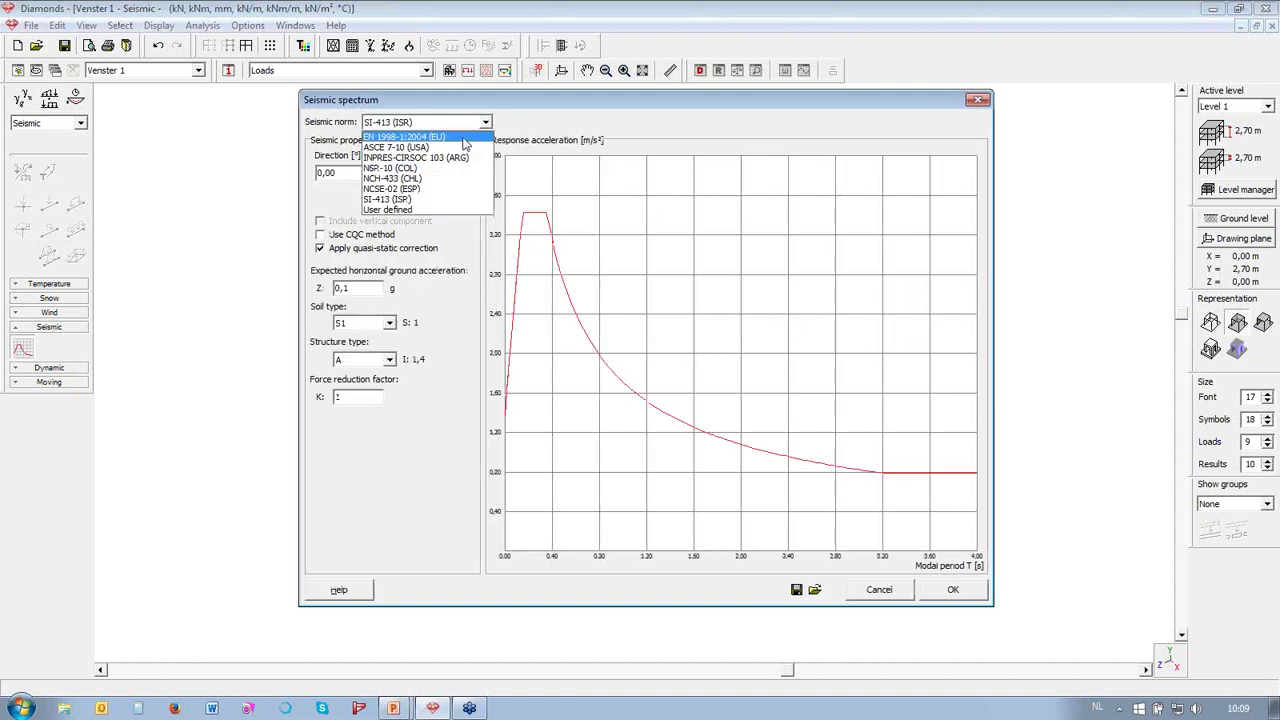
click(464, 138)
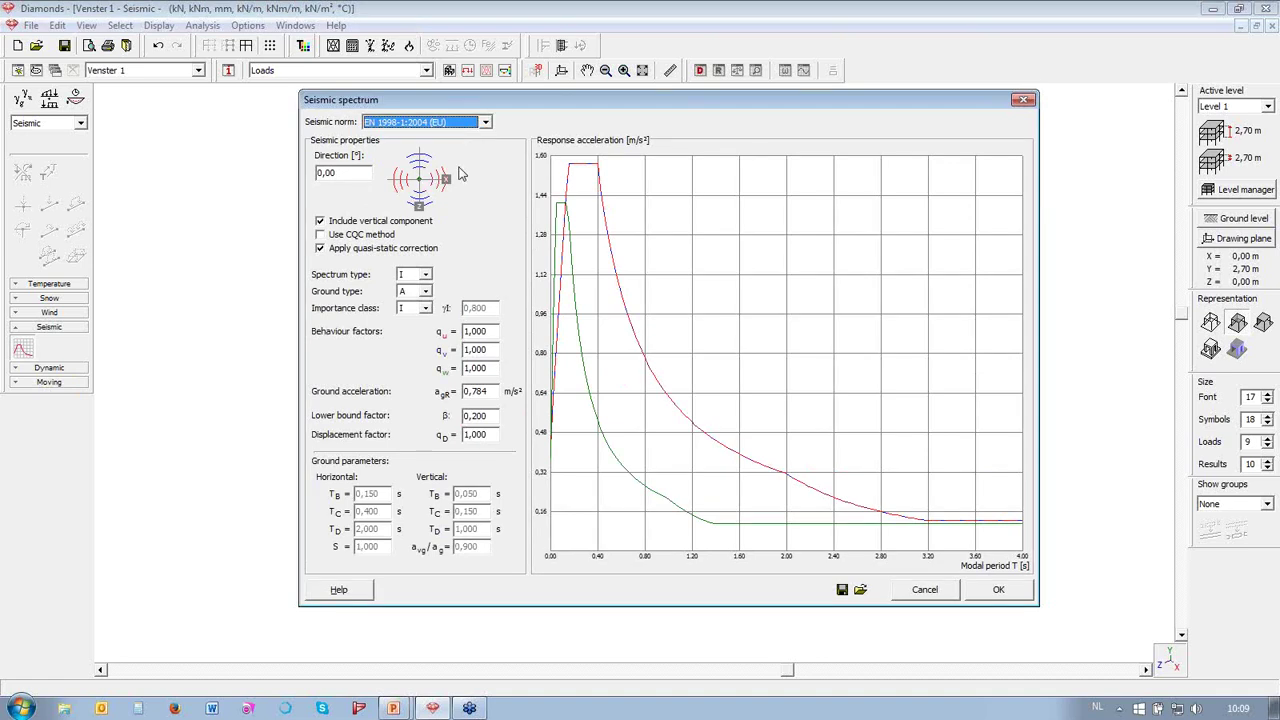
- Keep spectrum type I and set ground type B and importance class II for the seismic spectrum
click(318, 248)
click(429, 276)
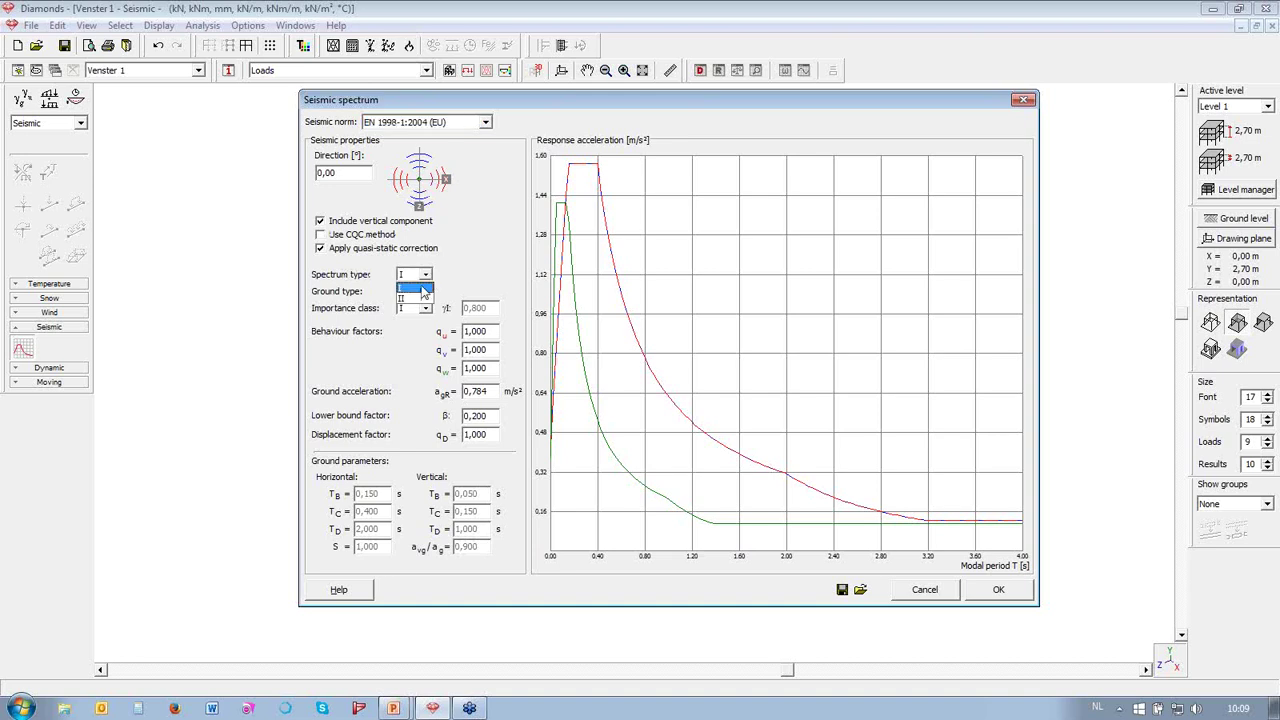
click(430, 280)
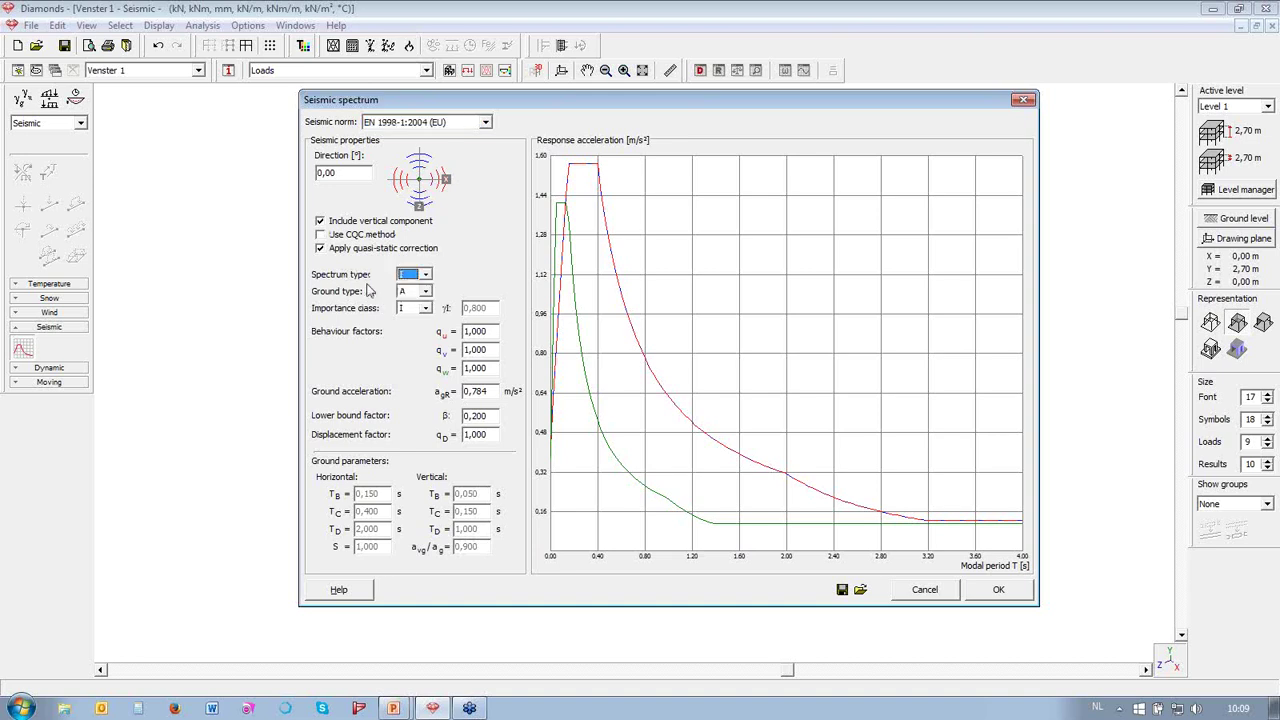
click(426, 291)
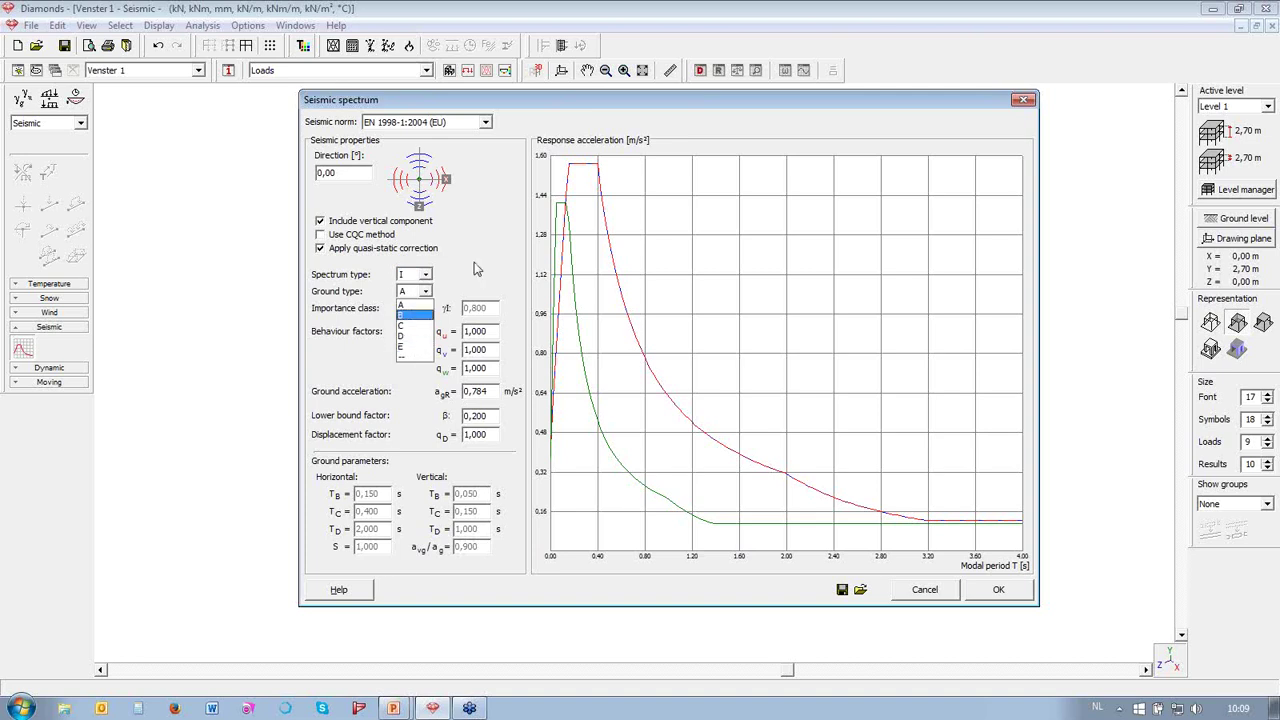
click(415, 318)
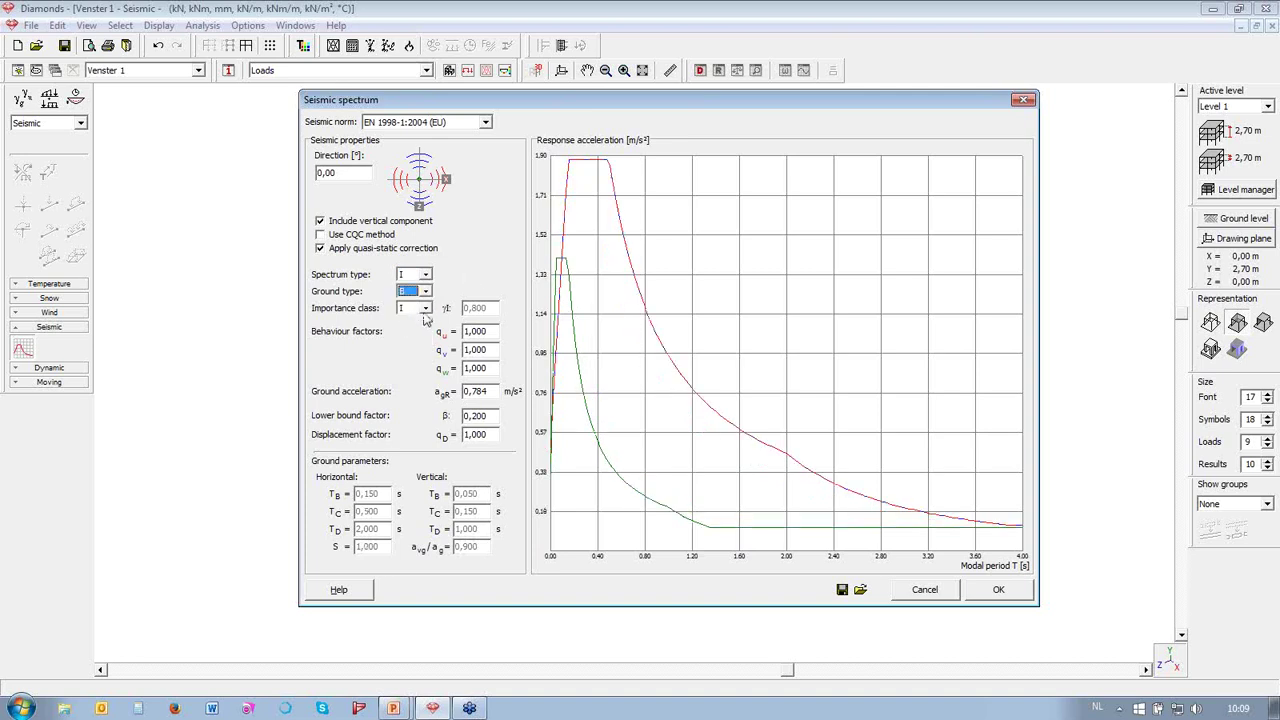
click(426, 308)
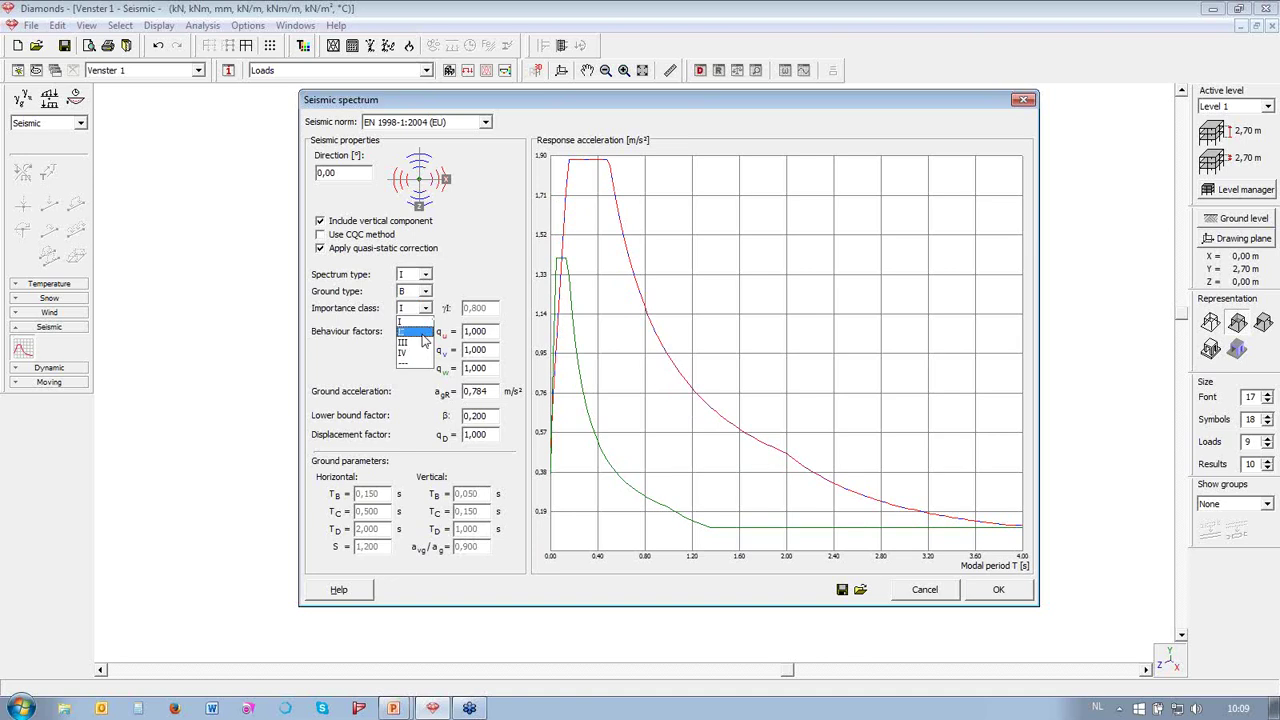
click(413, 336)
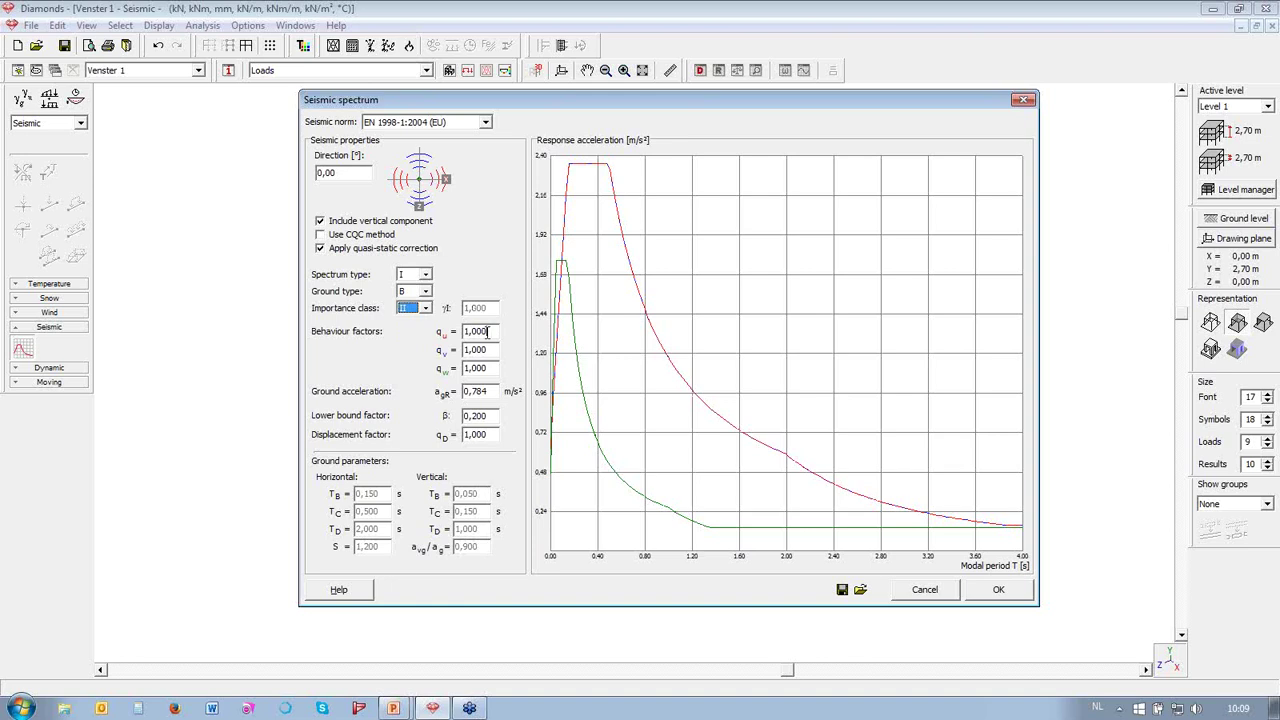
- Set the spectrum's three behaviour factors to 1,5 and its ground acceleration to 0,53 m/s², and apply the spectrum to the hall
drag(488, 332, 470, 392)
text(555)
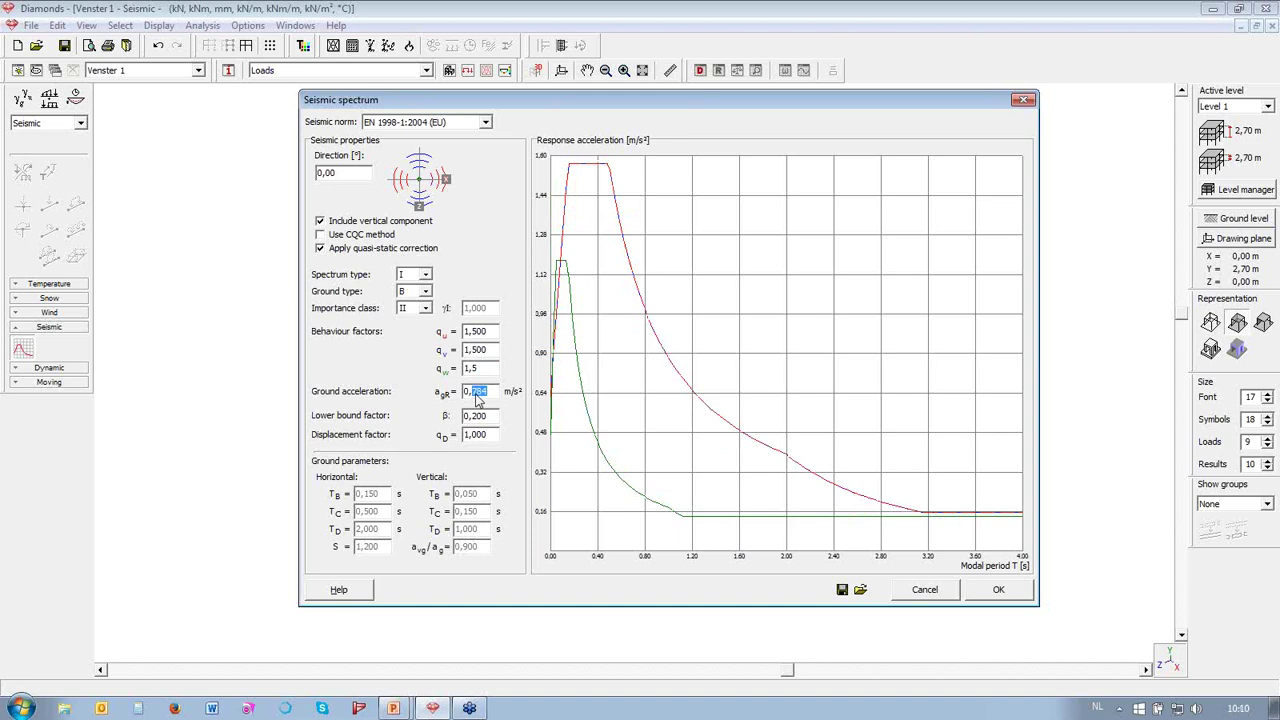
text(53)
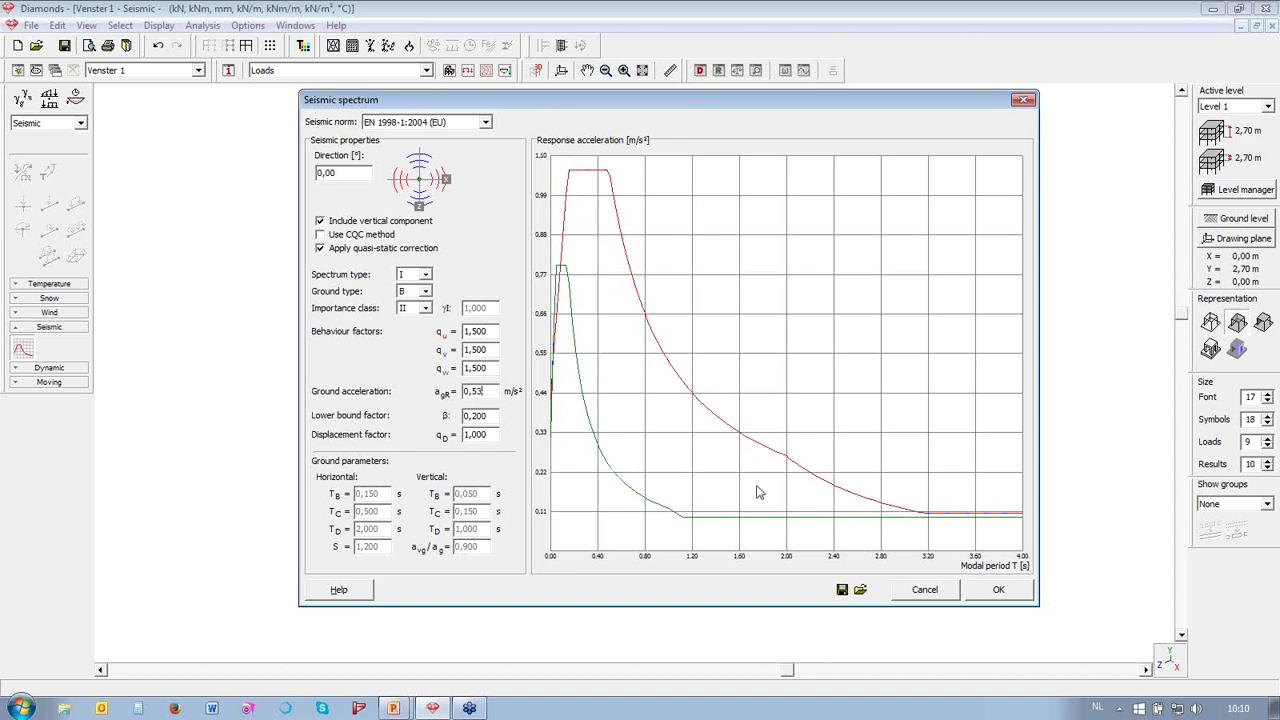
click(997, 590)
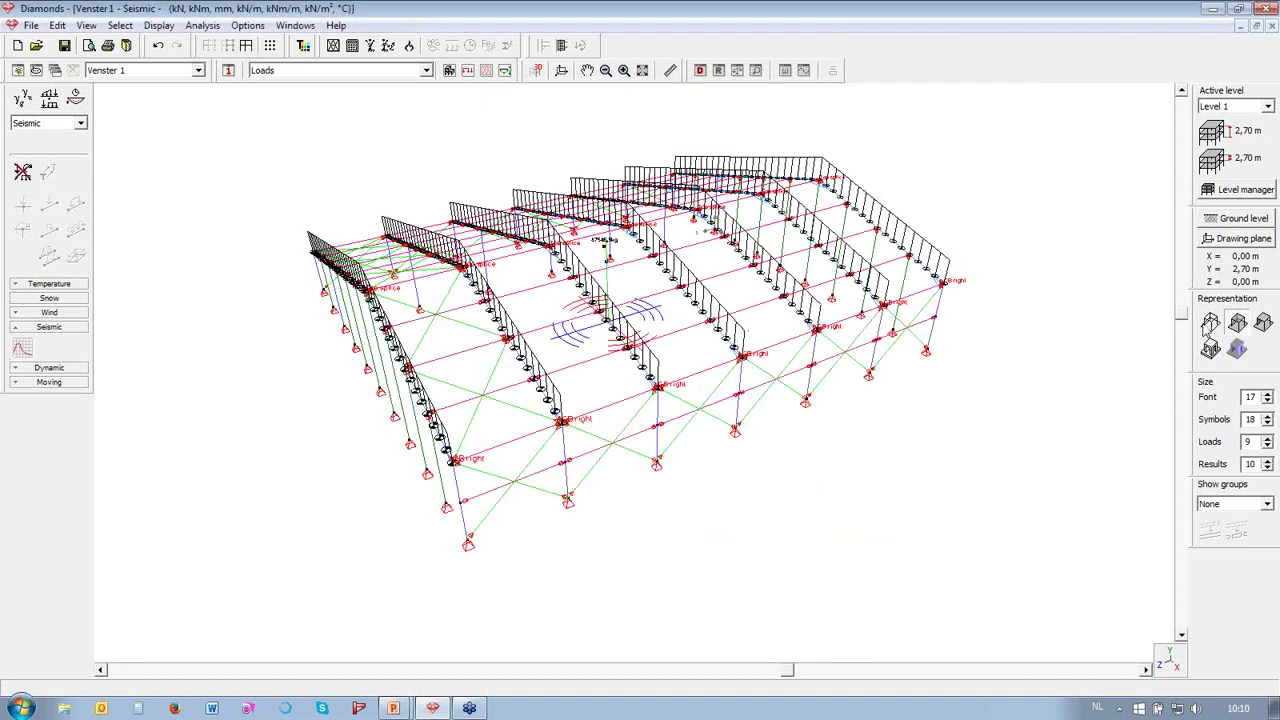
mouse_move(1186, 320)
middle_down()
mouse_move(1186, 357)
mouse_move(1183, 340)
middle_up()
drag(1183, 340, 1182, 310)
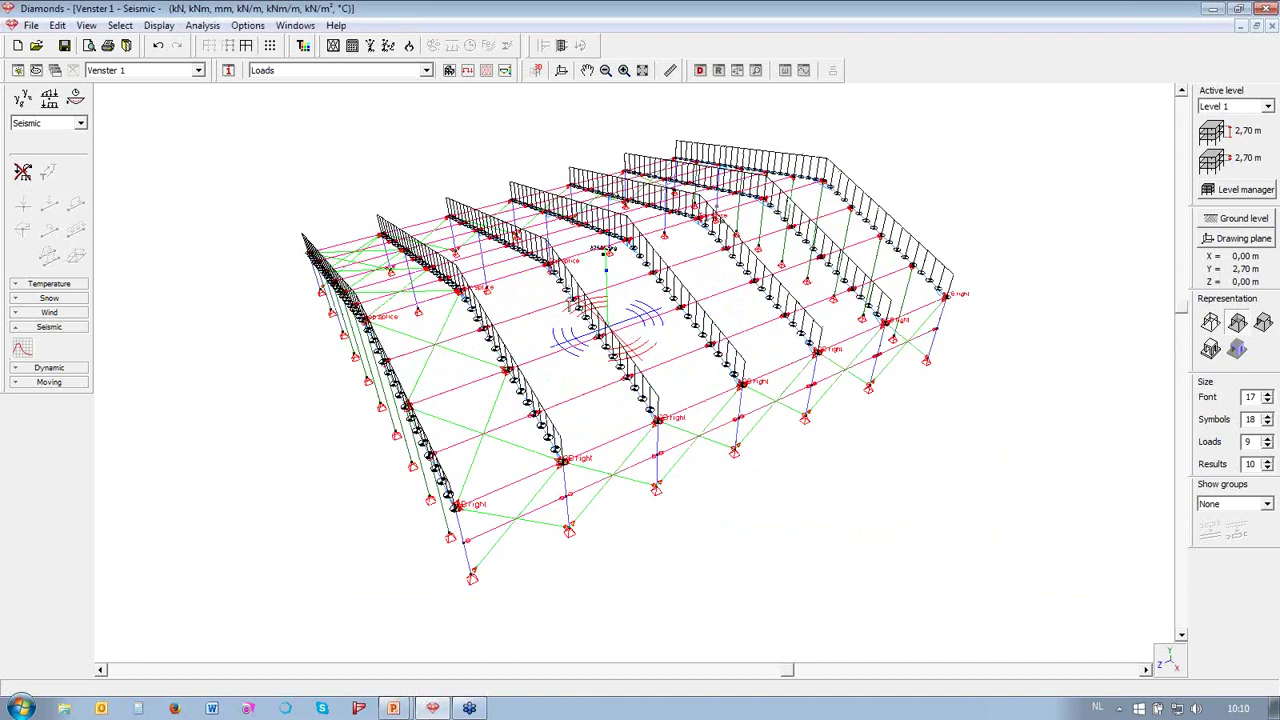
- Automatically generate only the ULS FC and ULS SC load combinations according to EN 1990 Eq. 6.10
click(49, 100)
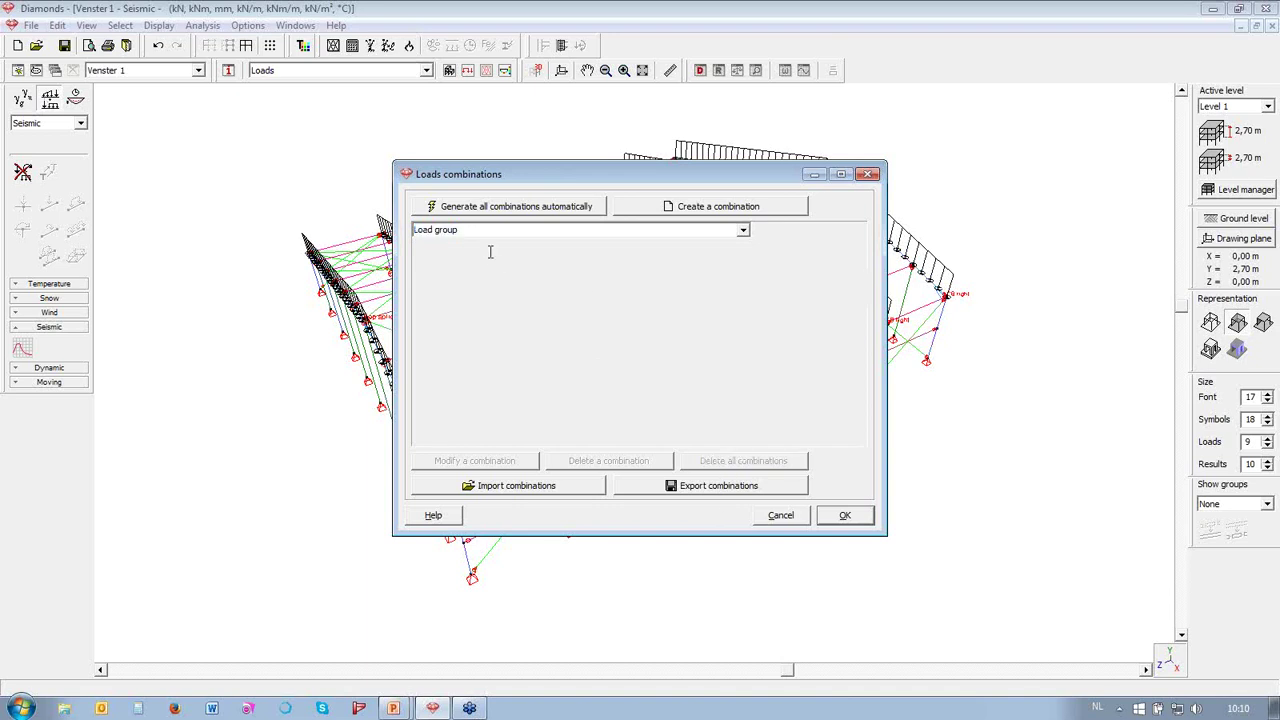
click(502, 208)
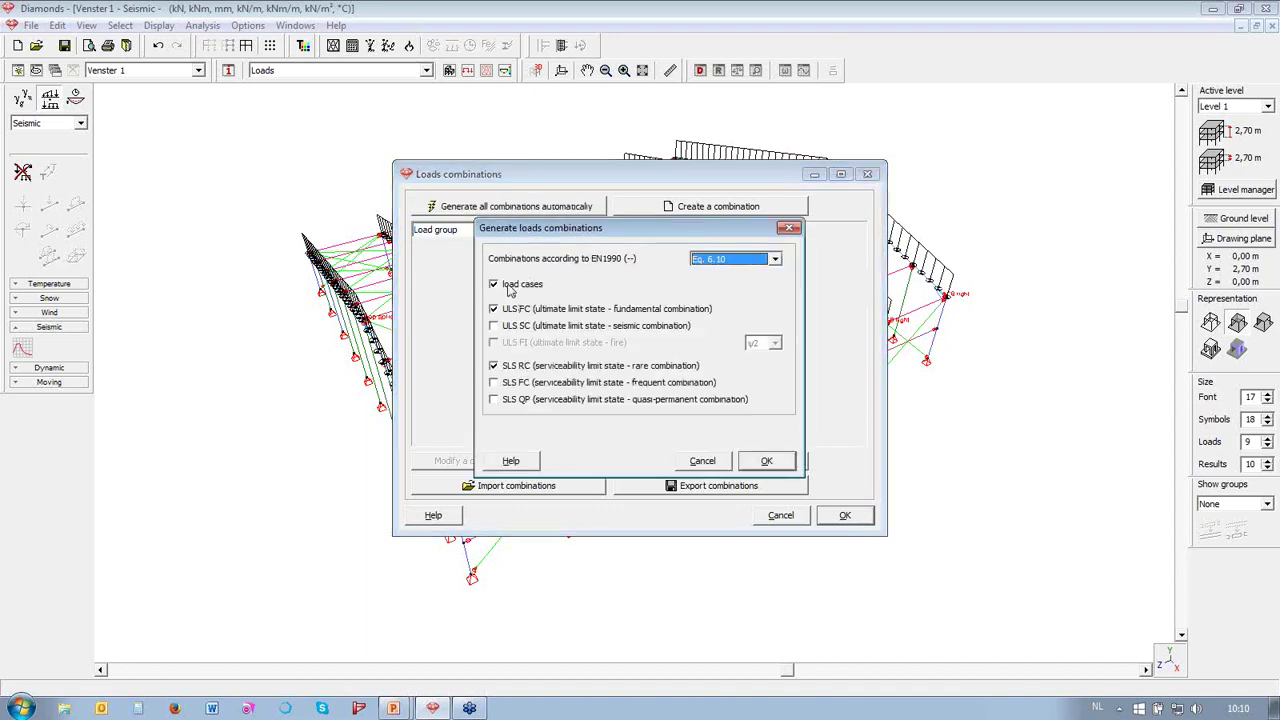
click(518, 284)
click(515, 309)
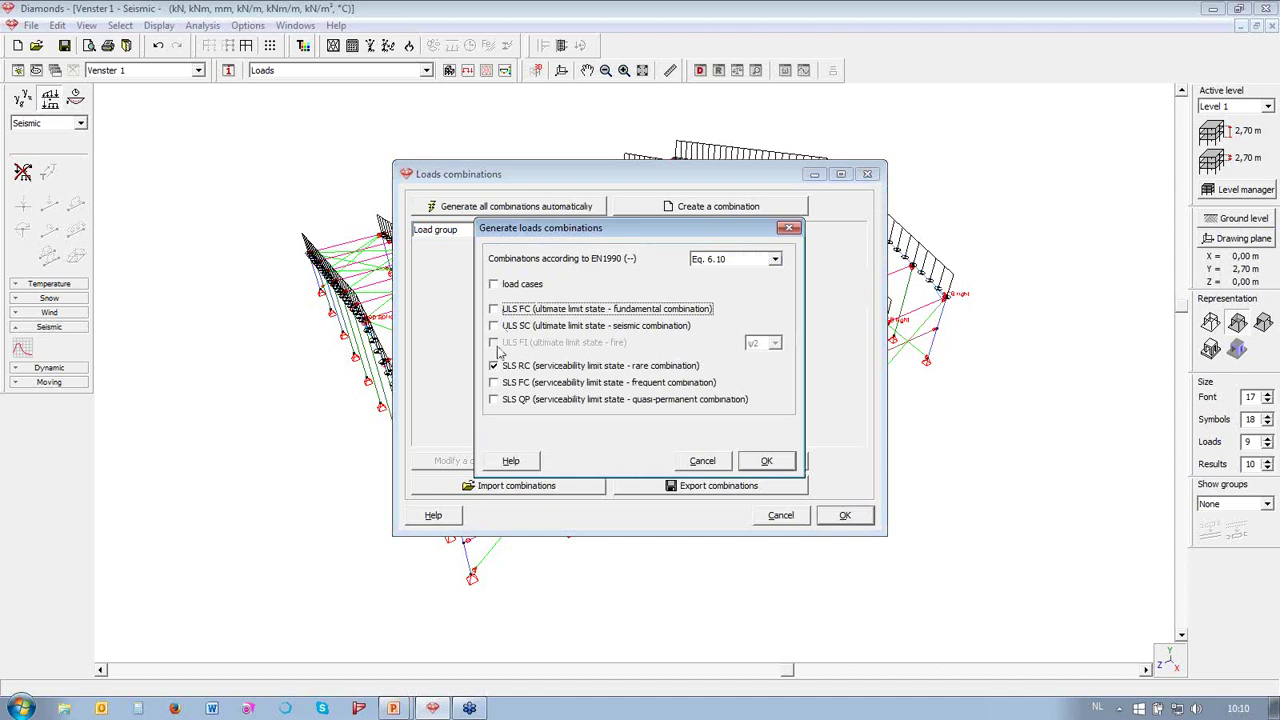
click(511, 330)
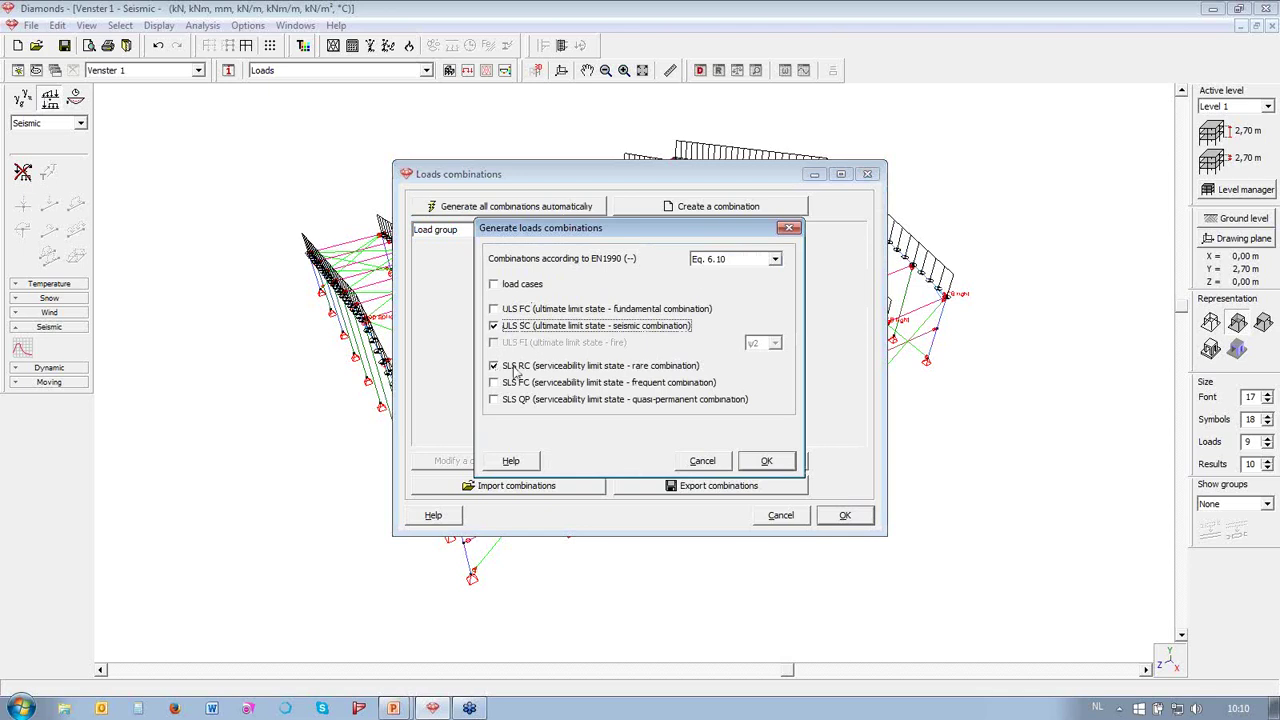
click(514, 366)
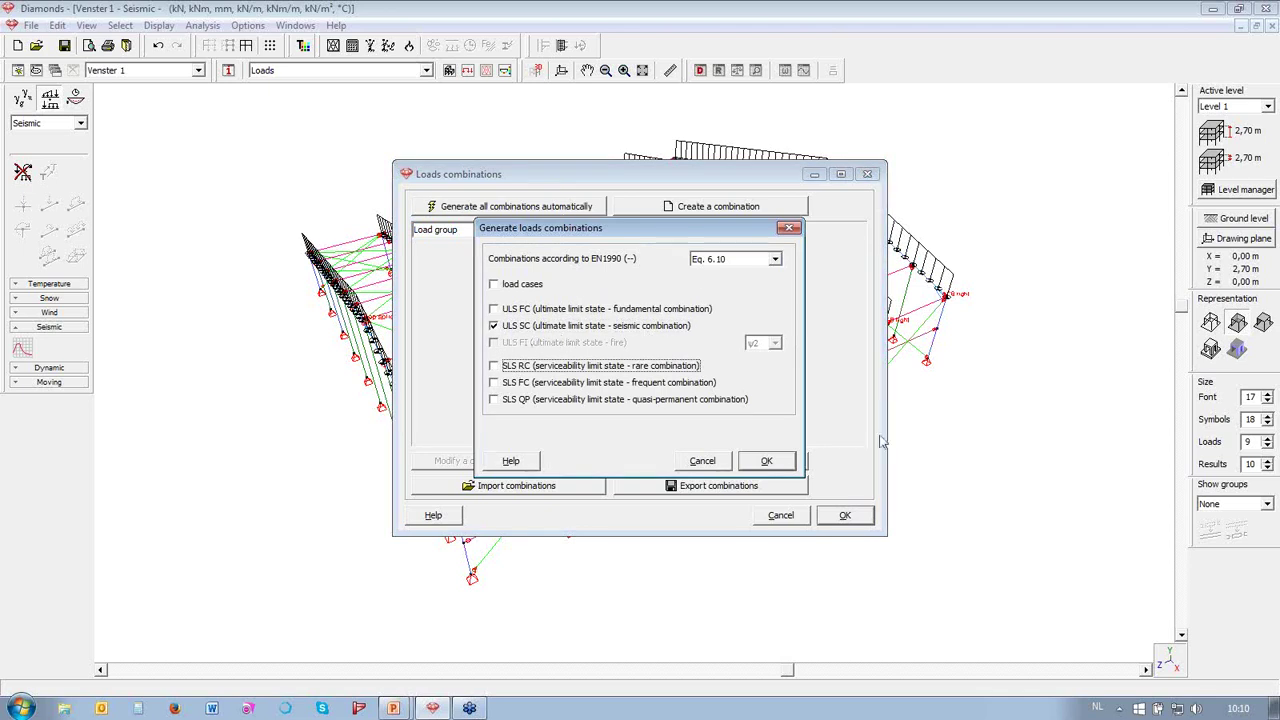
click(527, 311)
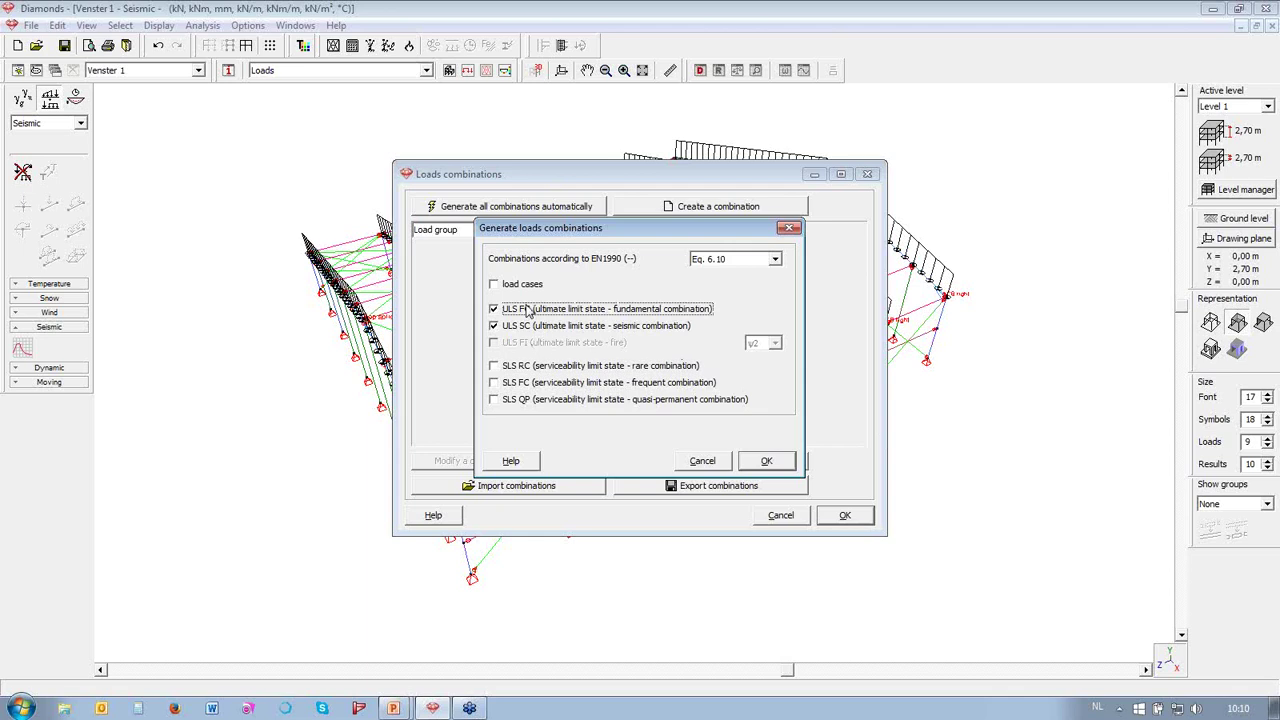
click(766, 460)
- Delete the block of surplus ULS FC combinations down to ULS FC 20, check the ULS SC group and accept the combinations
drag(452, 278, 455, 488)
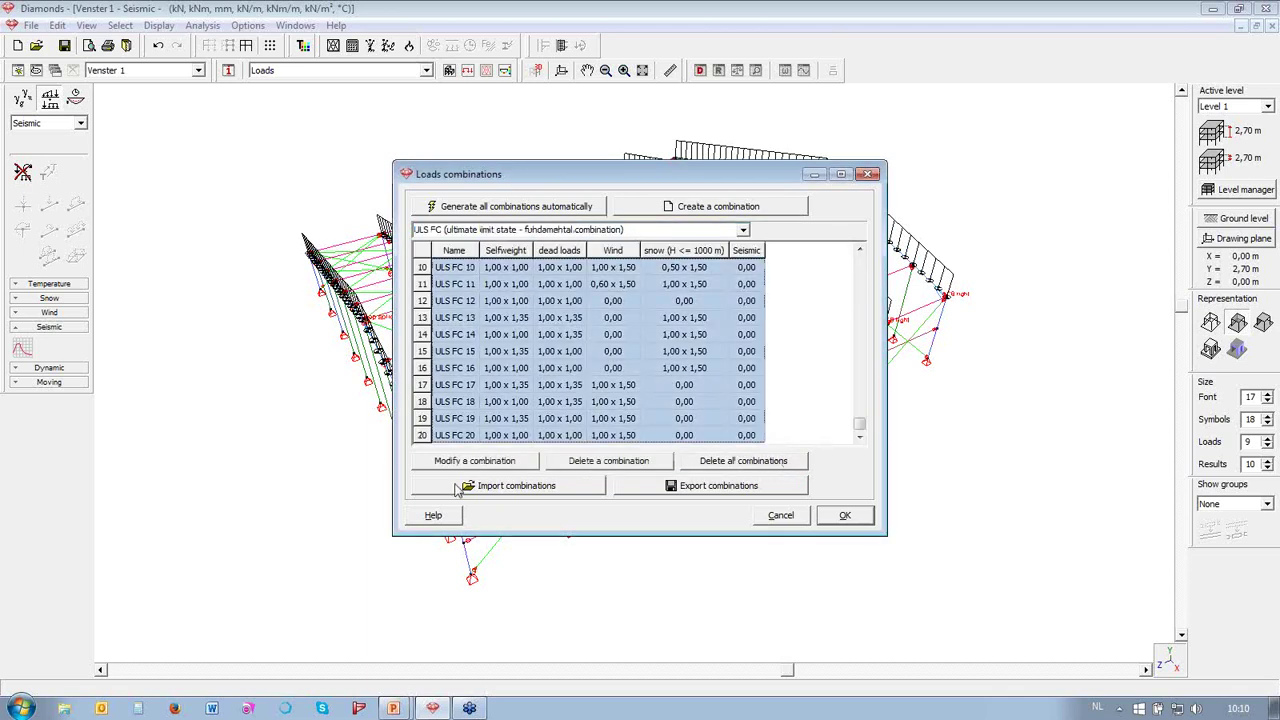
click(640, 461)
click(745, 231)
click(668, 265)
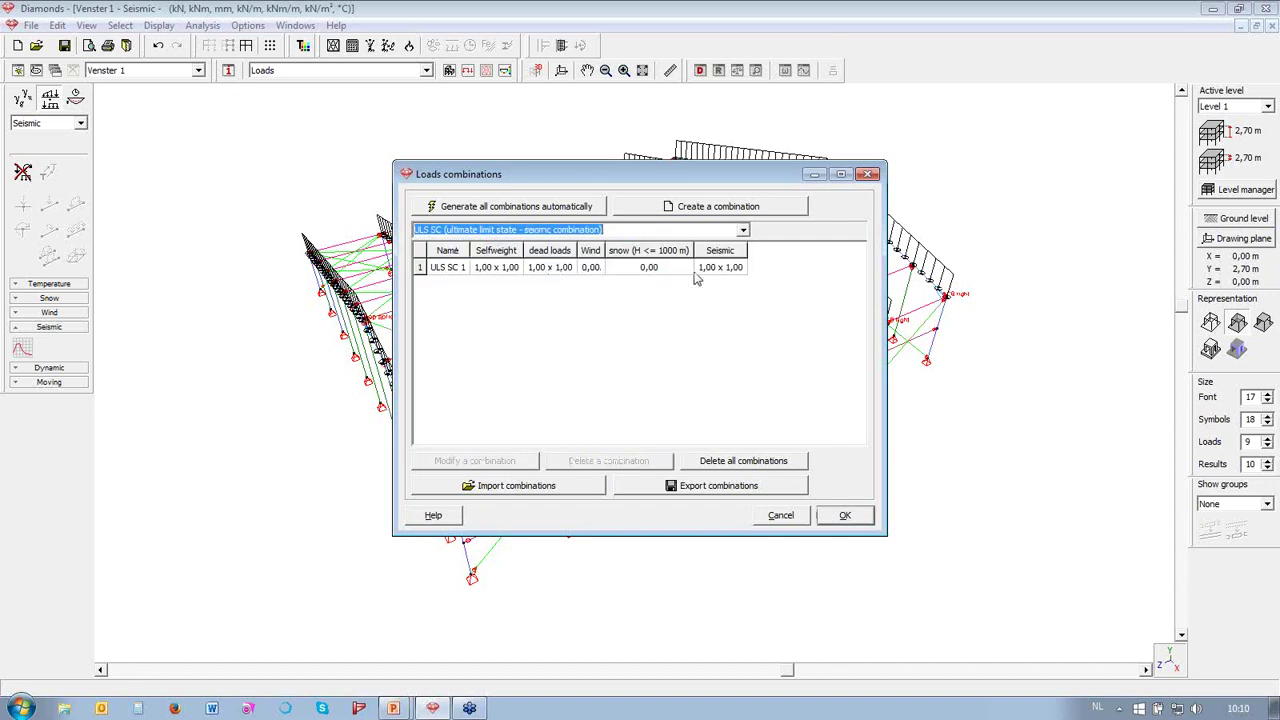
click(846, 516)
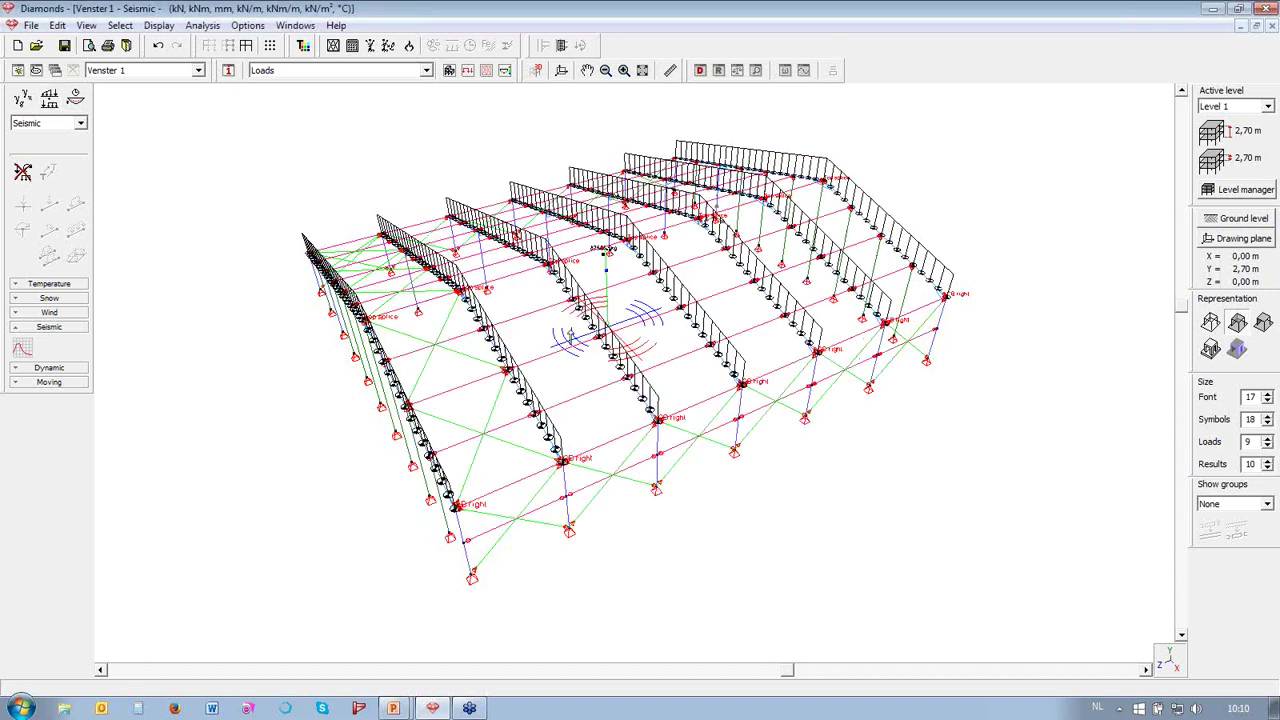
- Run a 1st order analysis of the hall with at most 10 dynamic modes and ULS FC 1 as stiffness matrix reference combination
drag(785, 669, 757, 669)
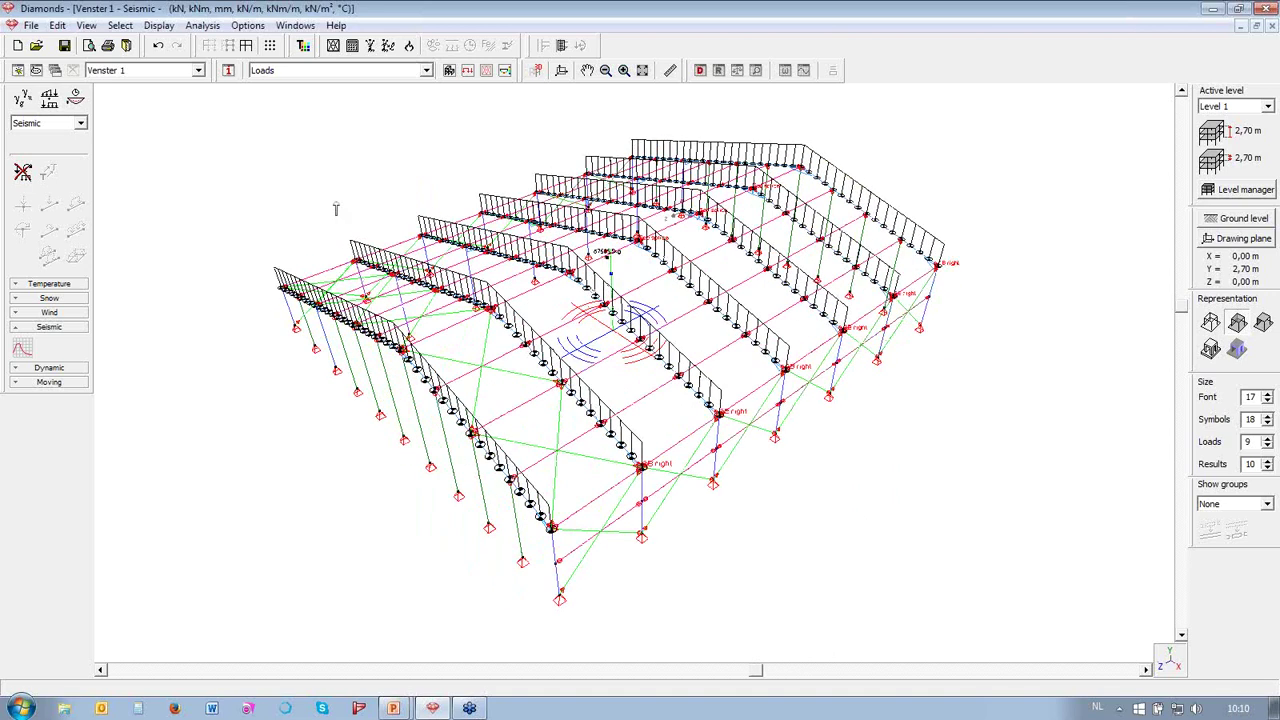
click(355, 46)
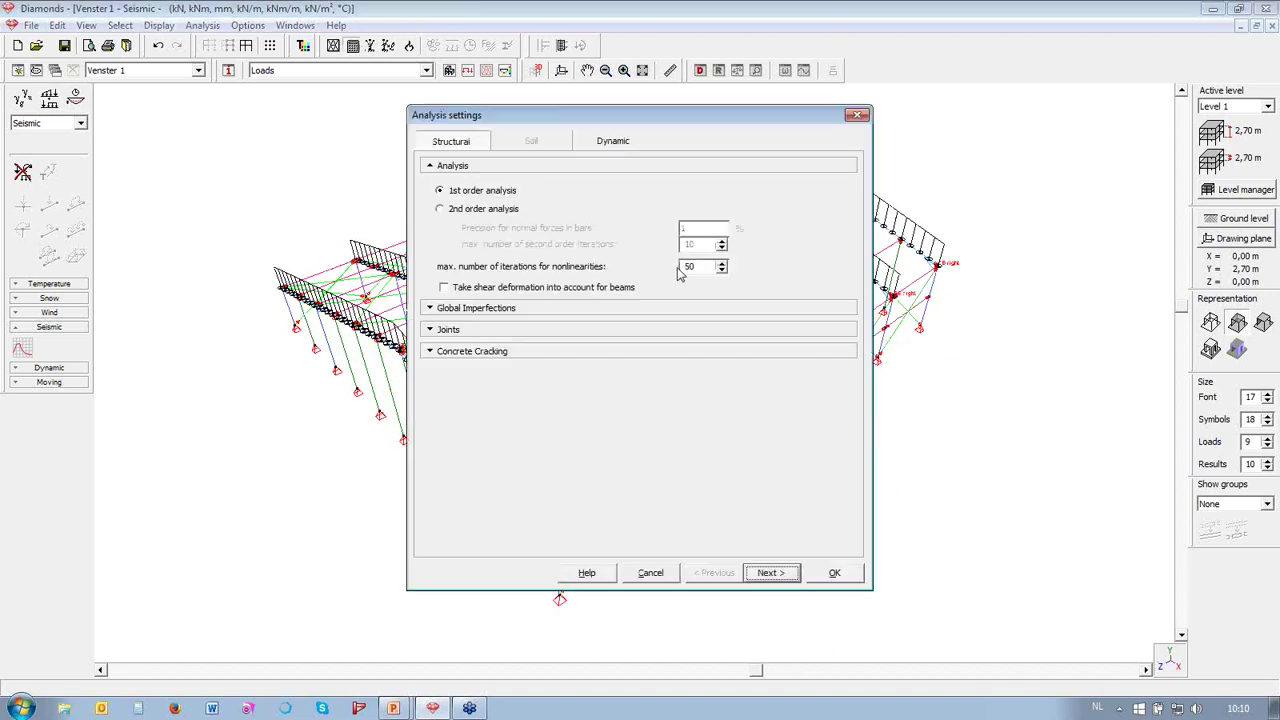
click(603, 146)
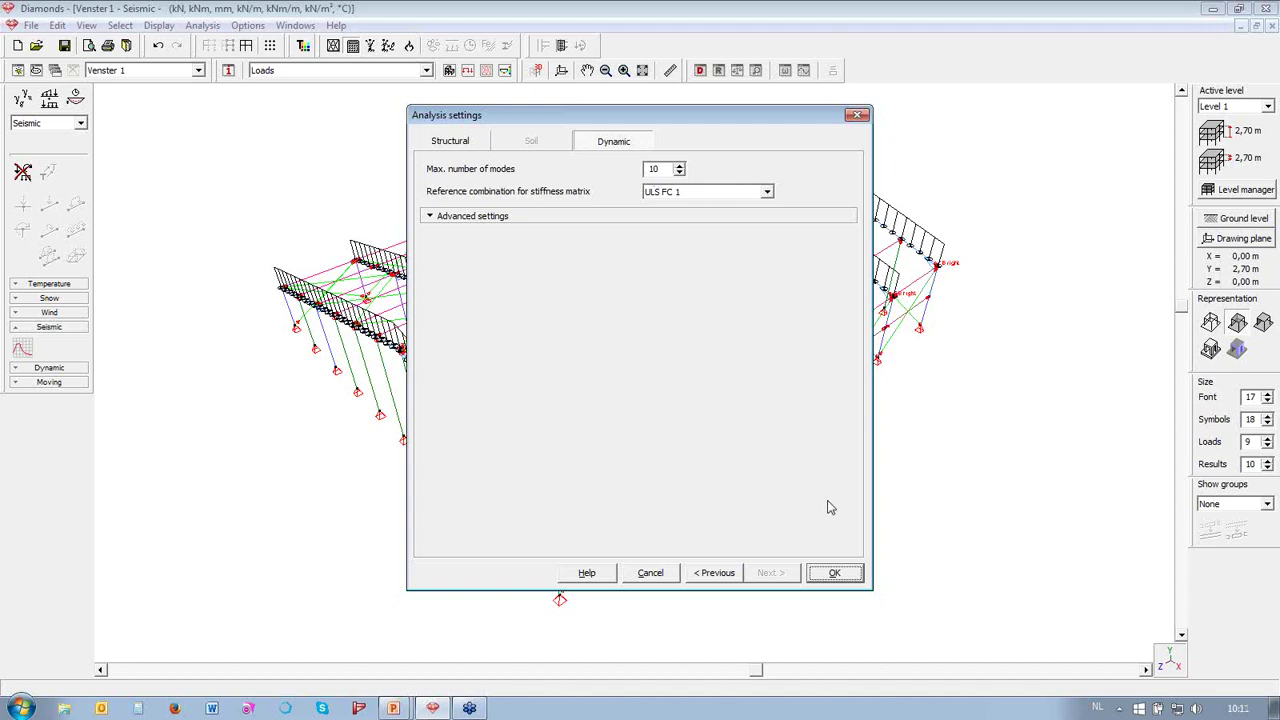
click(830, 573)
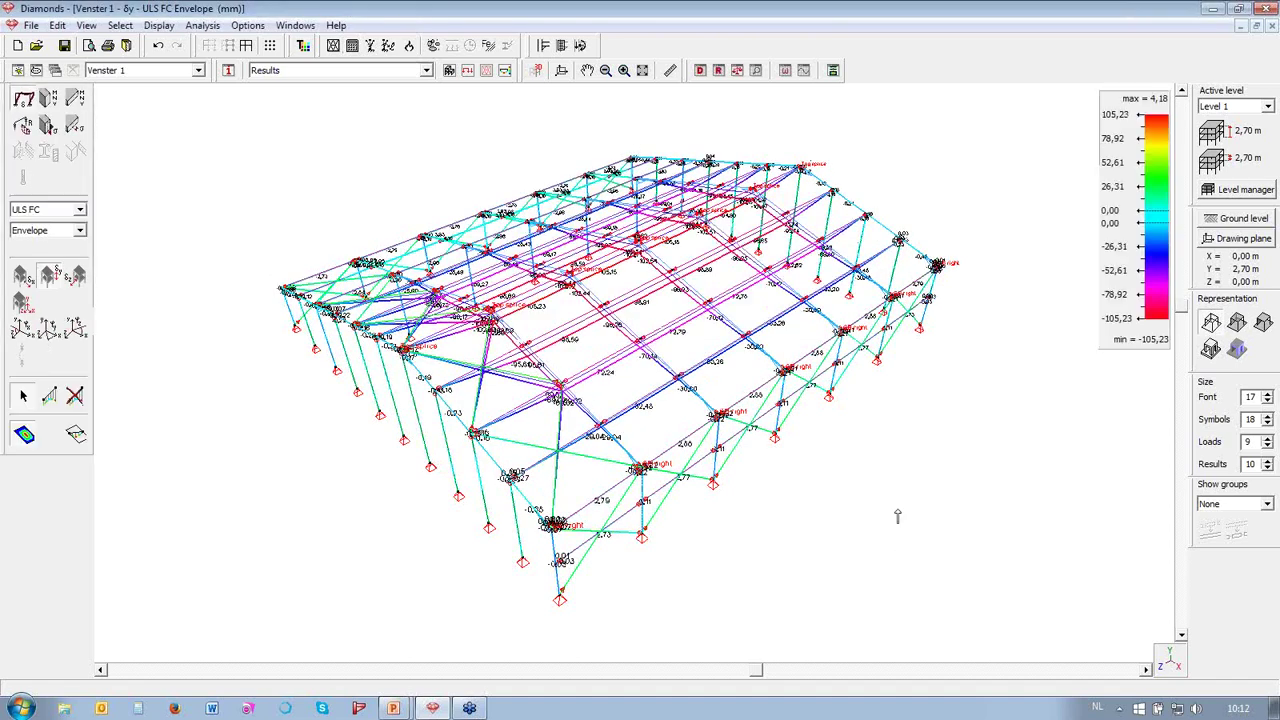
- Display the dynamic mode results, animate mode M1 and view the vertical deformation of mode M5
click(80, 209)
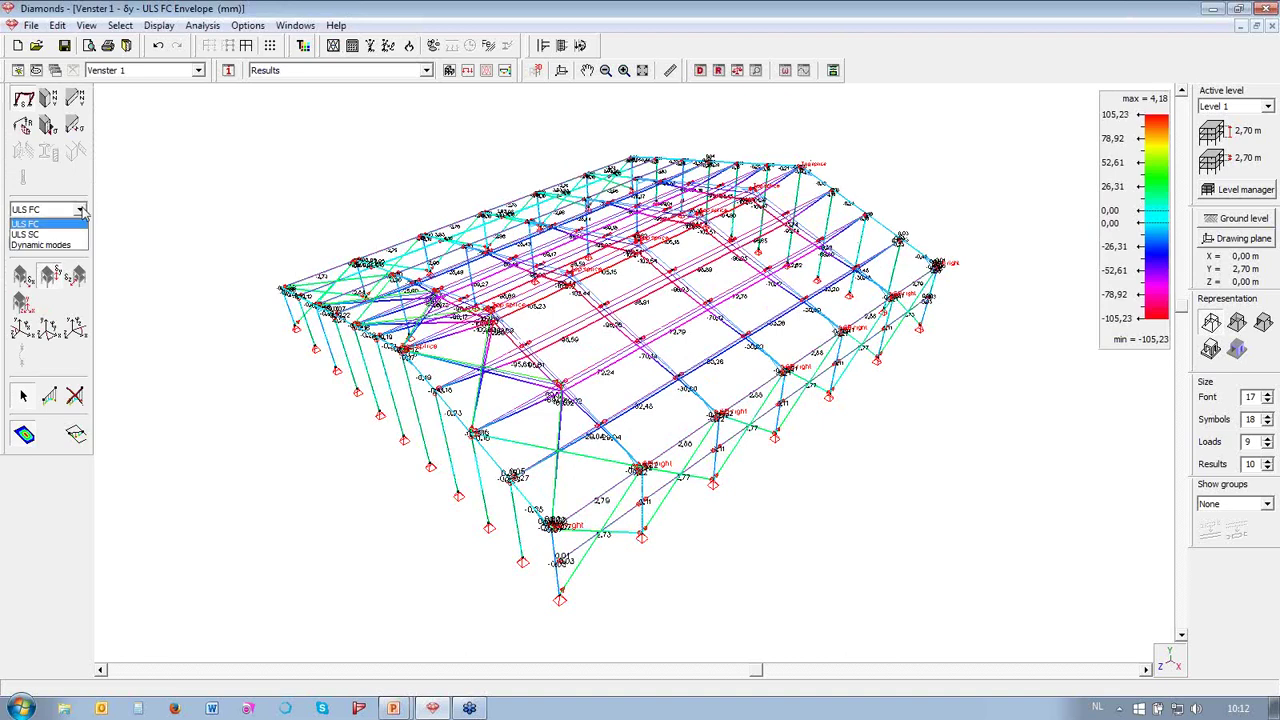
click(77, 248)
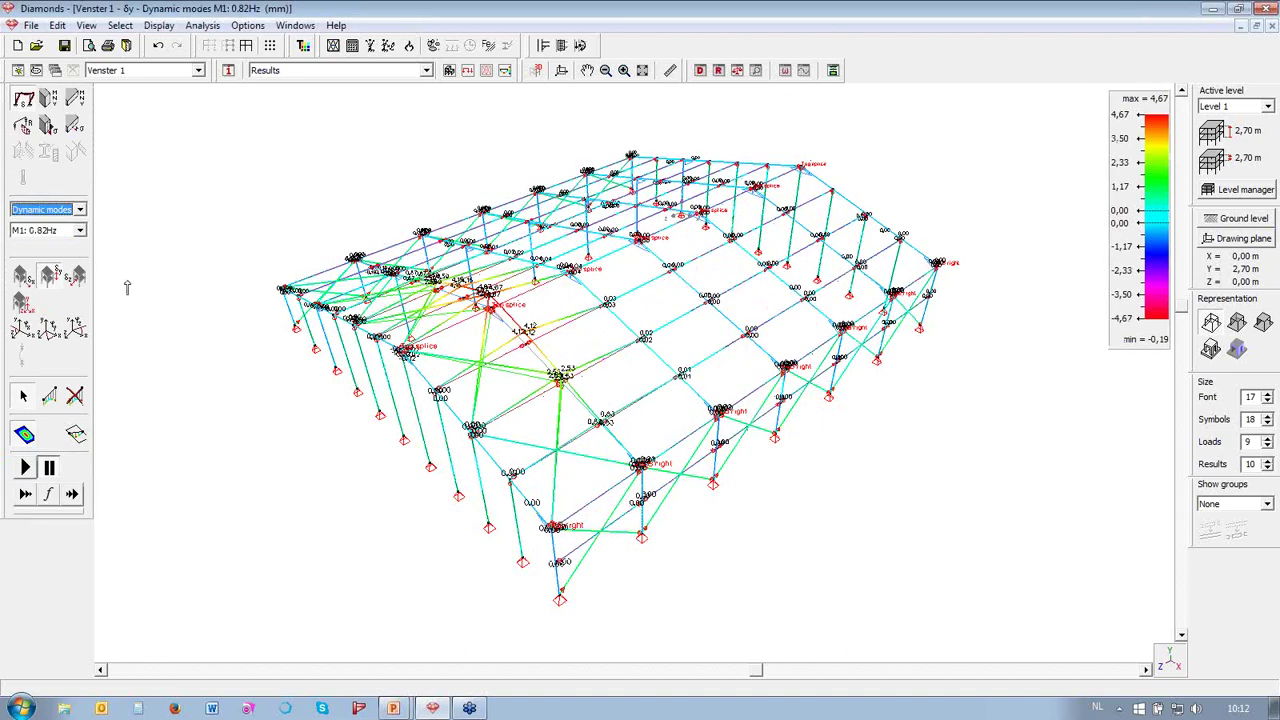
click(24, 468)
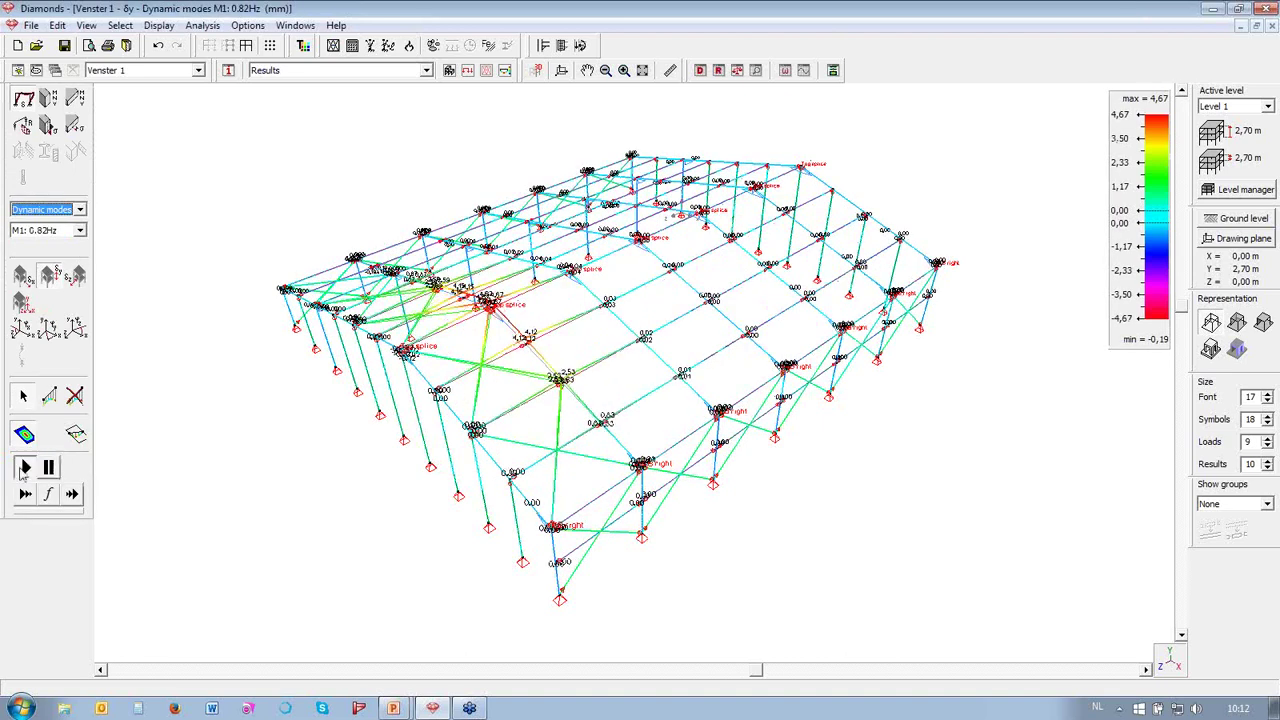
click(48, 231)
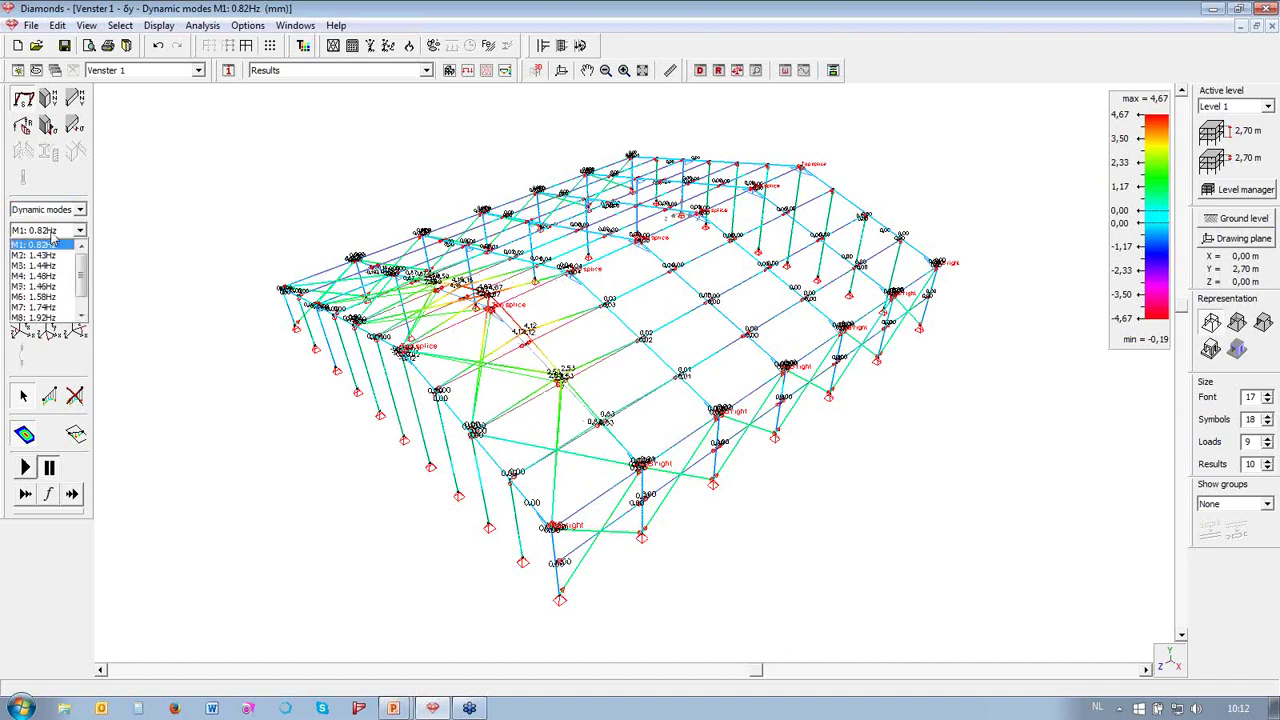
click(40, 283)
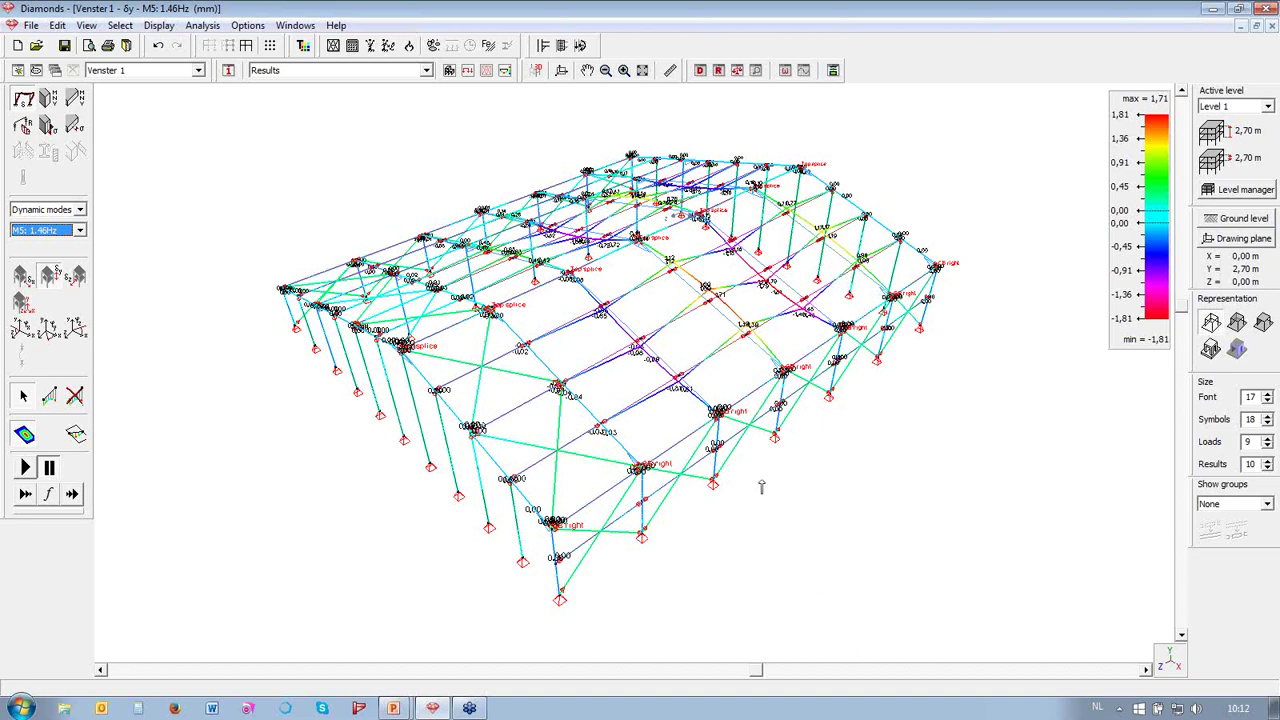
- Isolate the third portal frame from the near gable by selecting it in top view, and show it in 3D
click(1167, 663)
click(1140, 483)
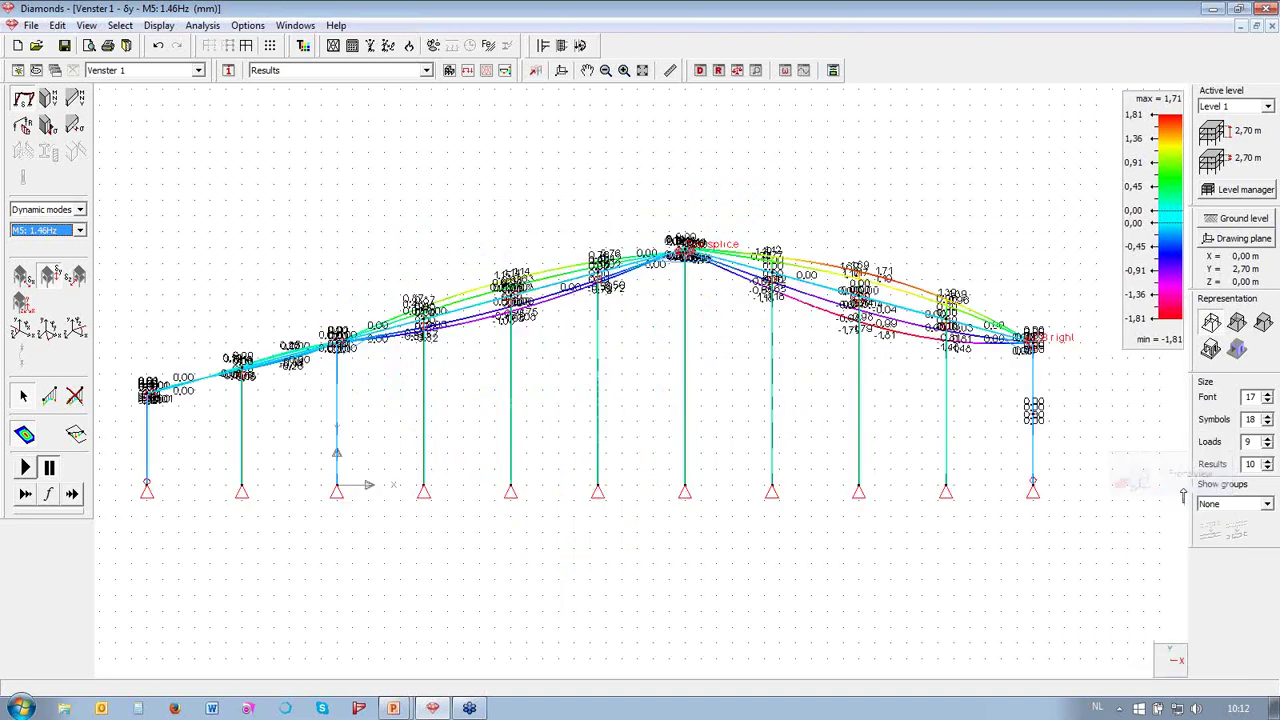
click(1168, 662)
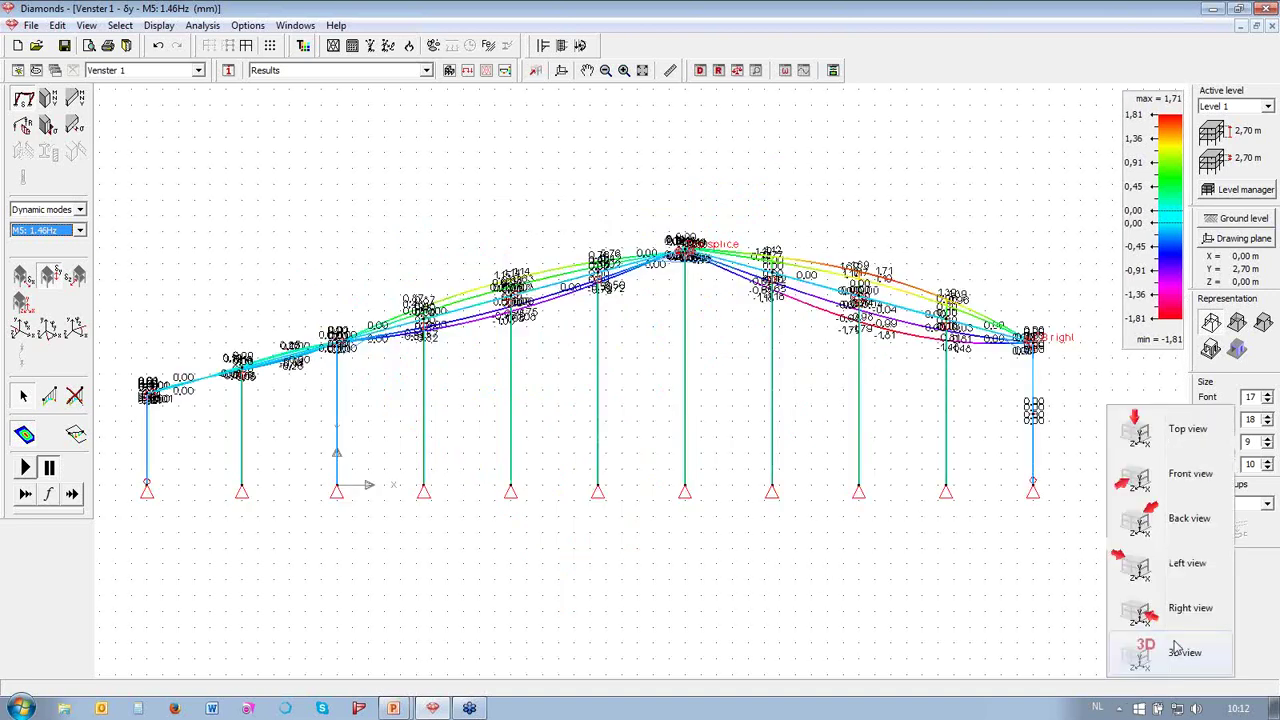
click(1183, 440)
drag(110, 398, 1084, 453)
click(230, 47)
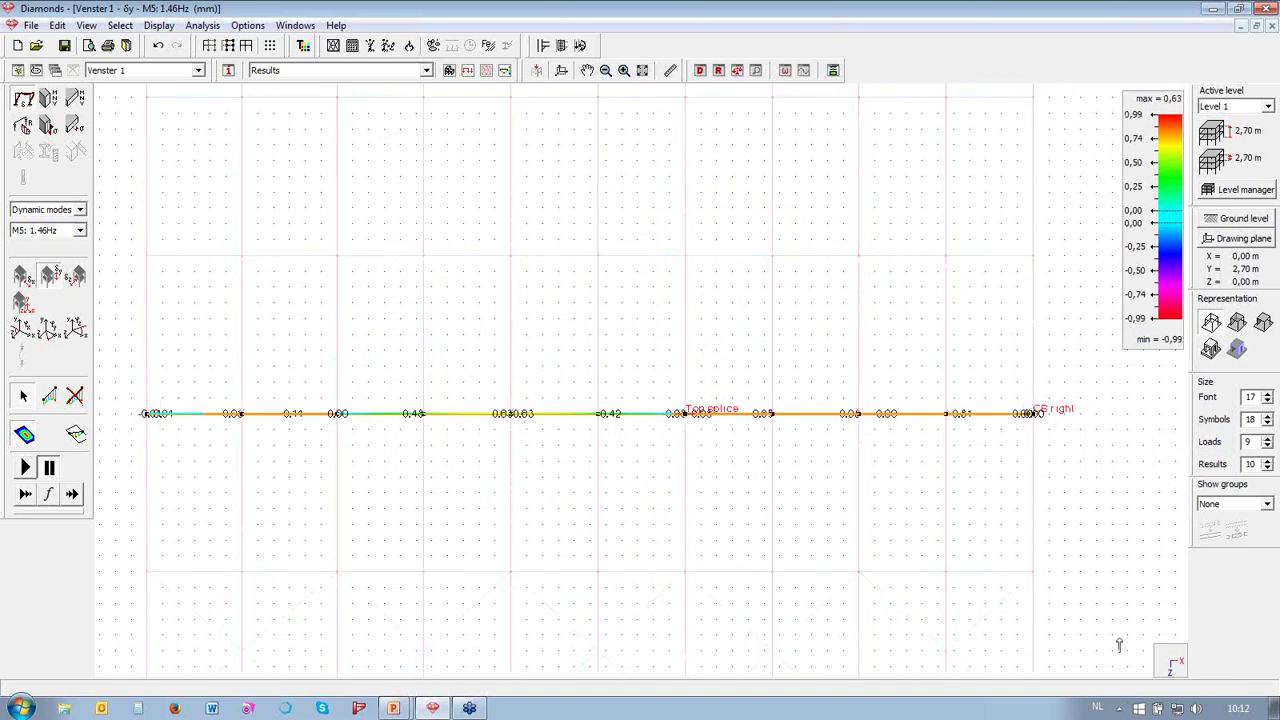
click(1170, 663)
click(1176, 664)
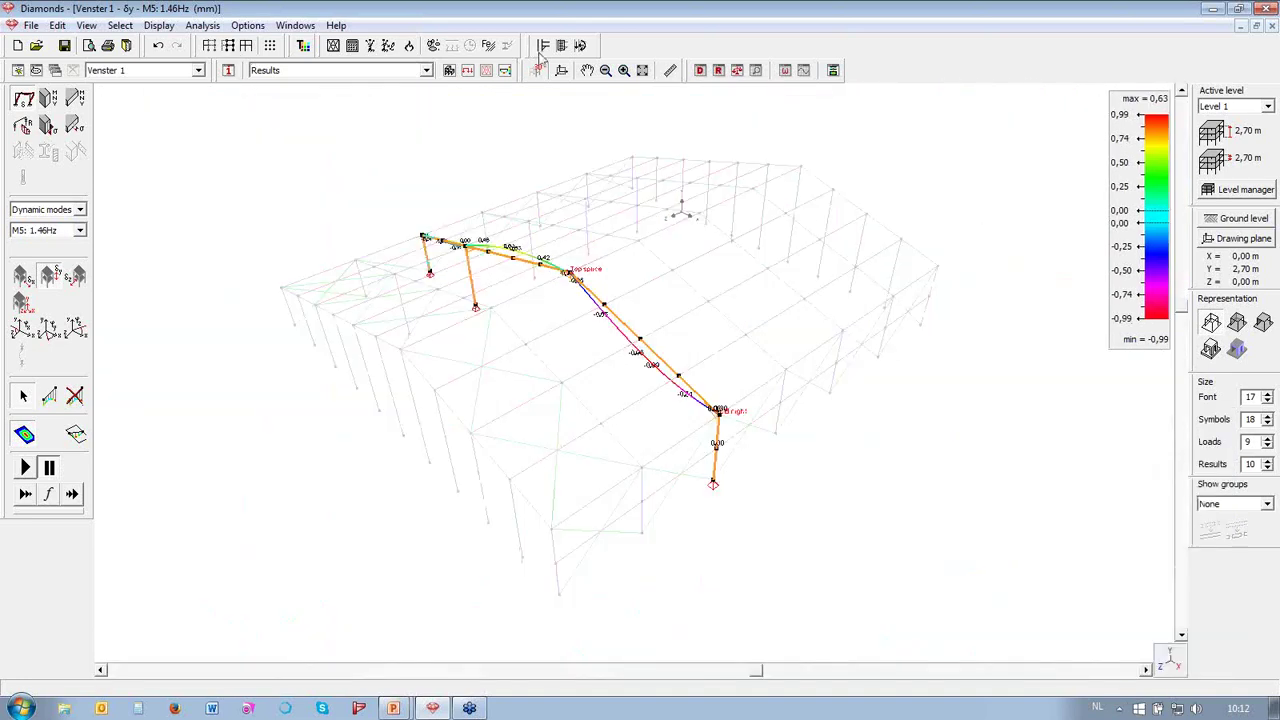
- Run the steel verification and display the bar resistance results on the isolated portal frame
click(490, 50)
click(776, 454)
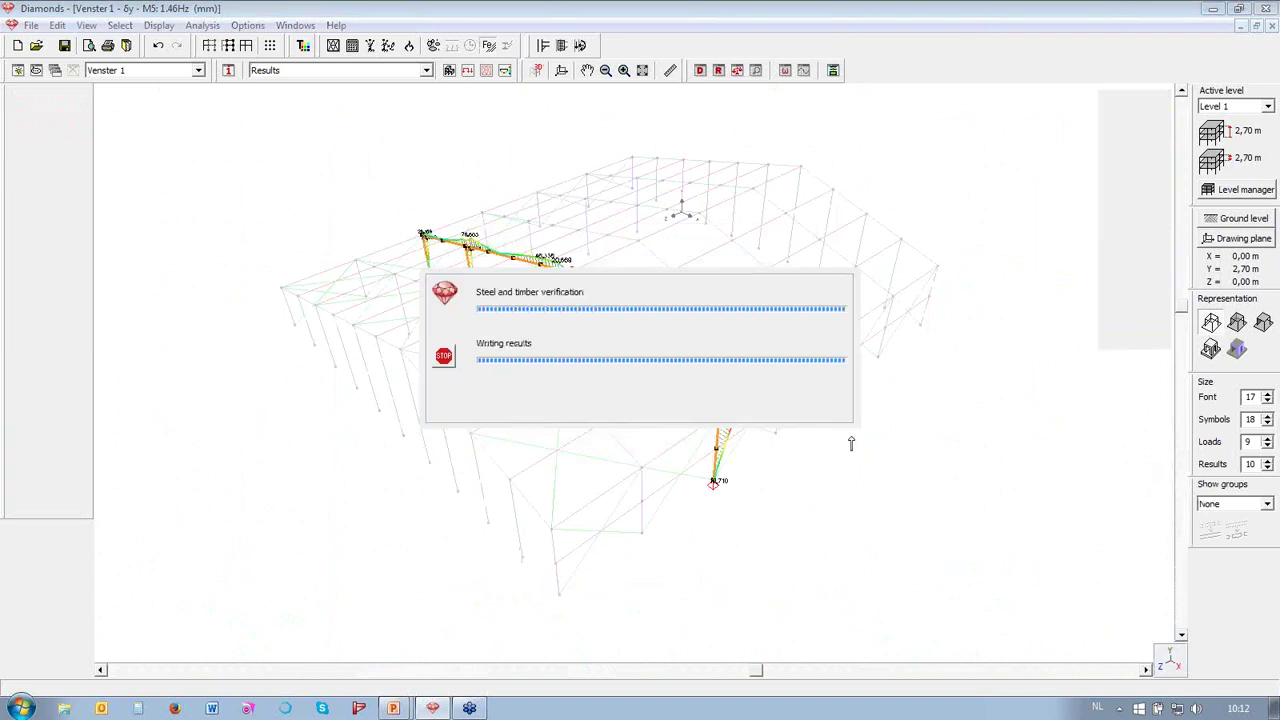
middle_drag(814, 493, 716, 428)
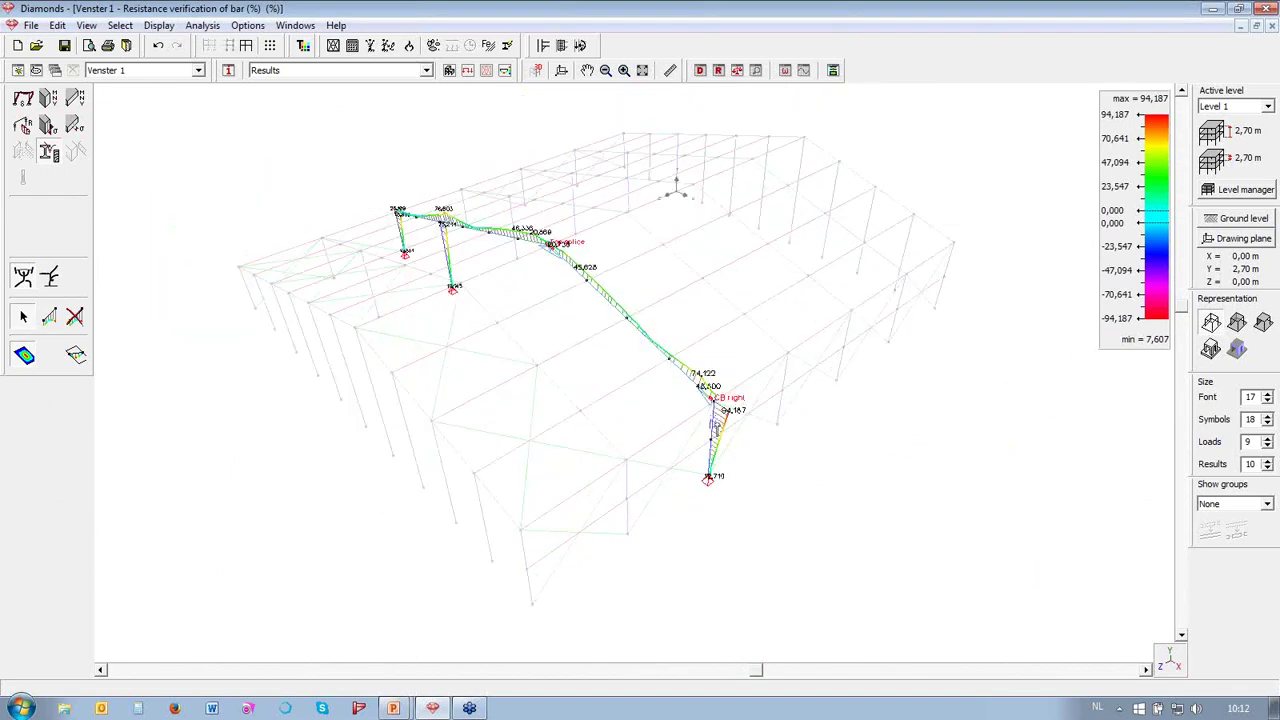
- Open the steel design check of the outer HEA 280 column below CB right and compare its y'-axis bending for ULS FC and ULS SC
double_click(716, 426)
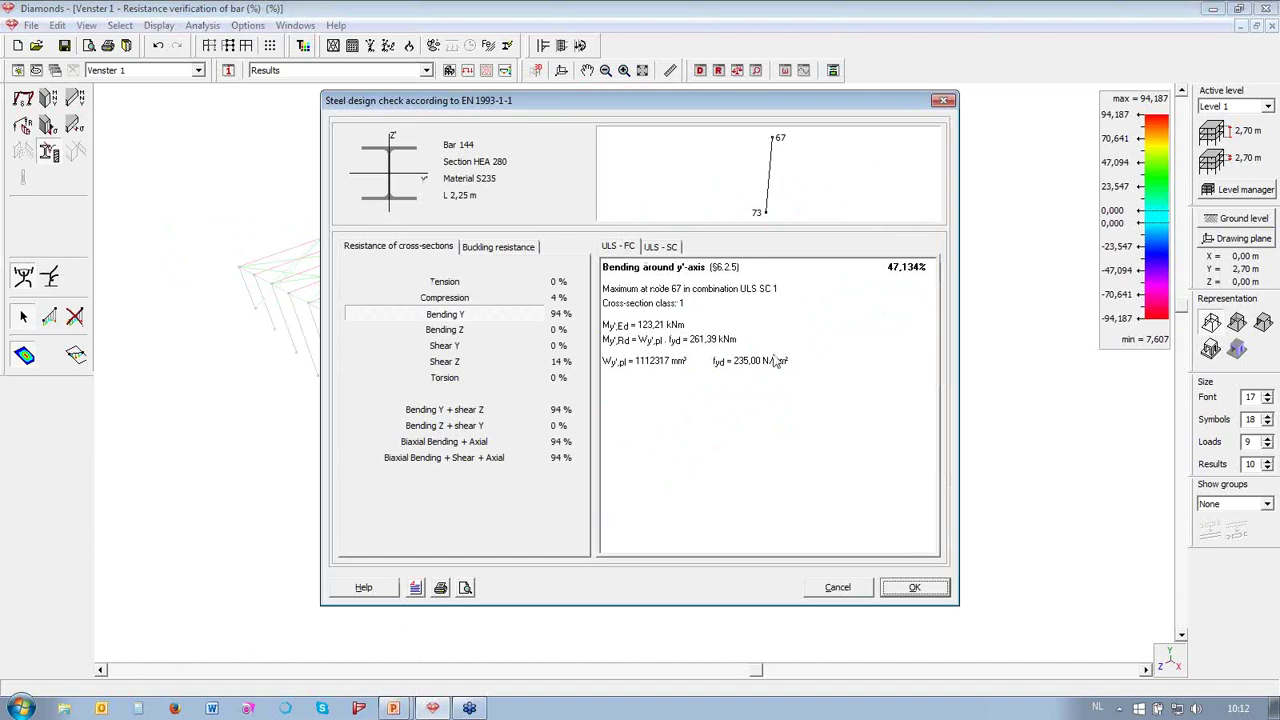
click(662, 247)
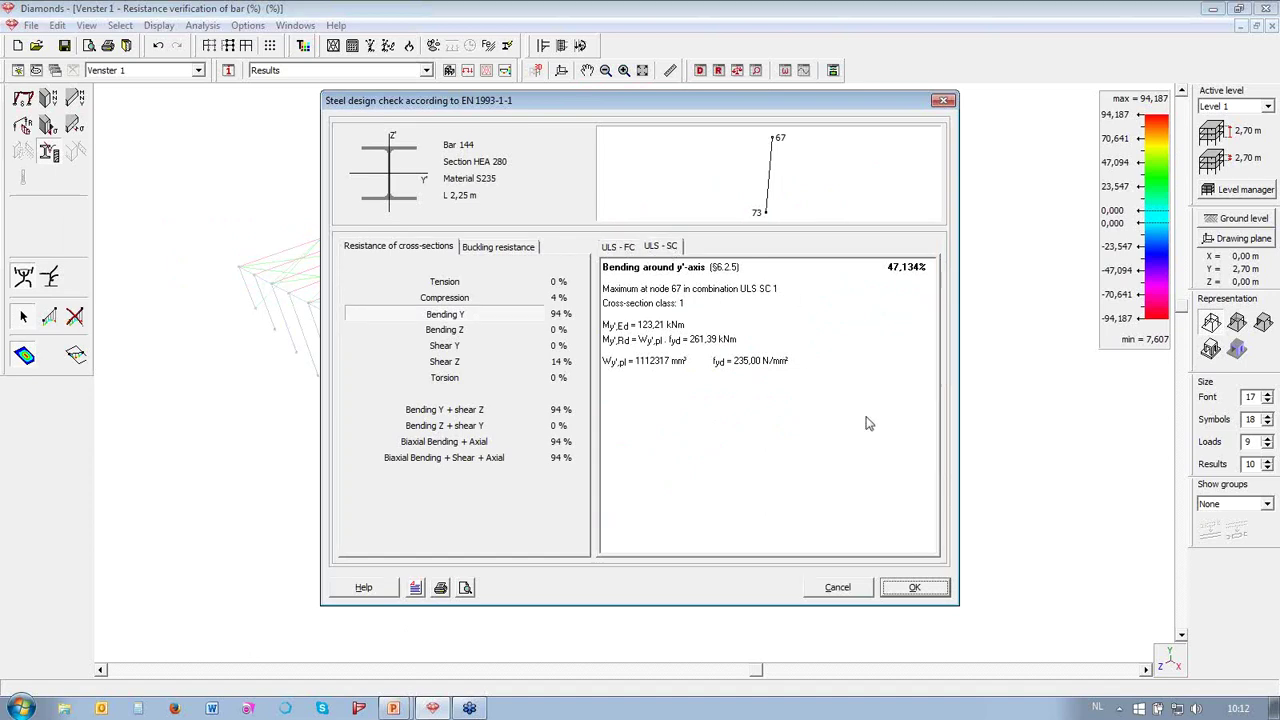
click(624, 248)
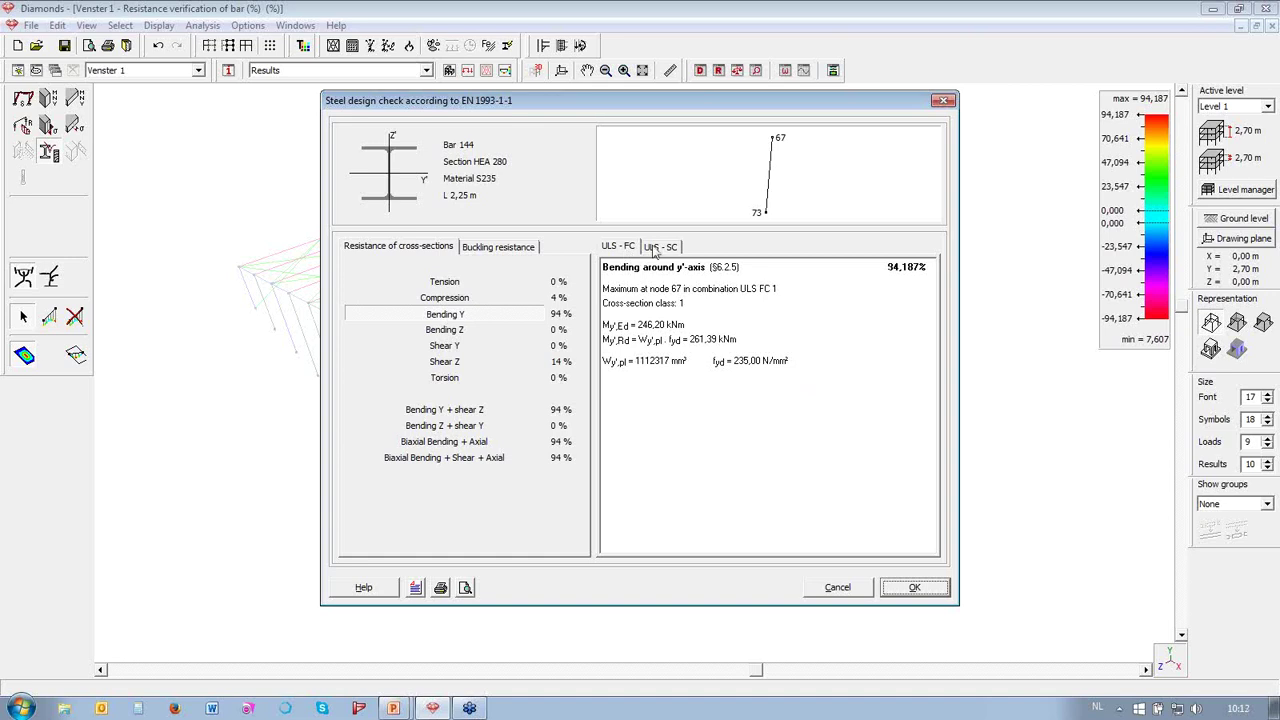
click(666, 248)
click(630, 250)
click(660, 247)
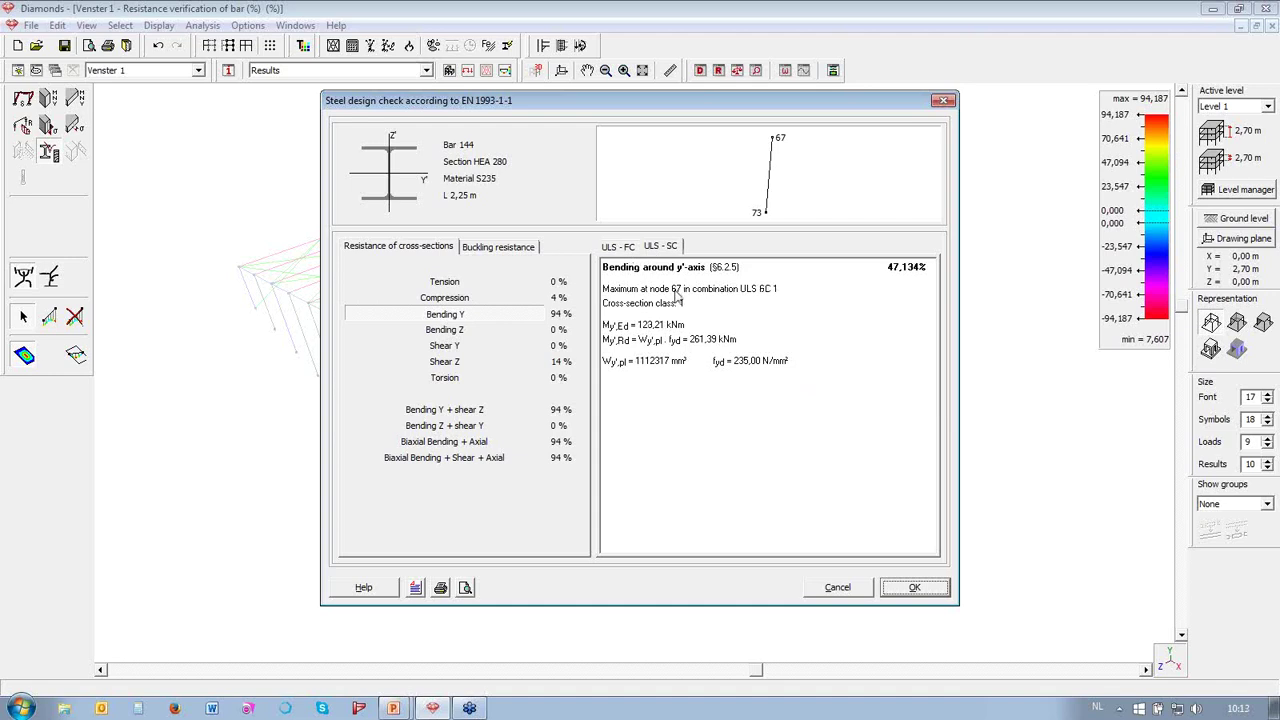
click(619, 248)
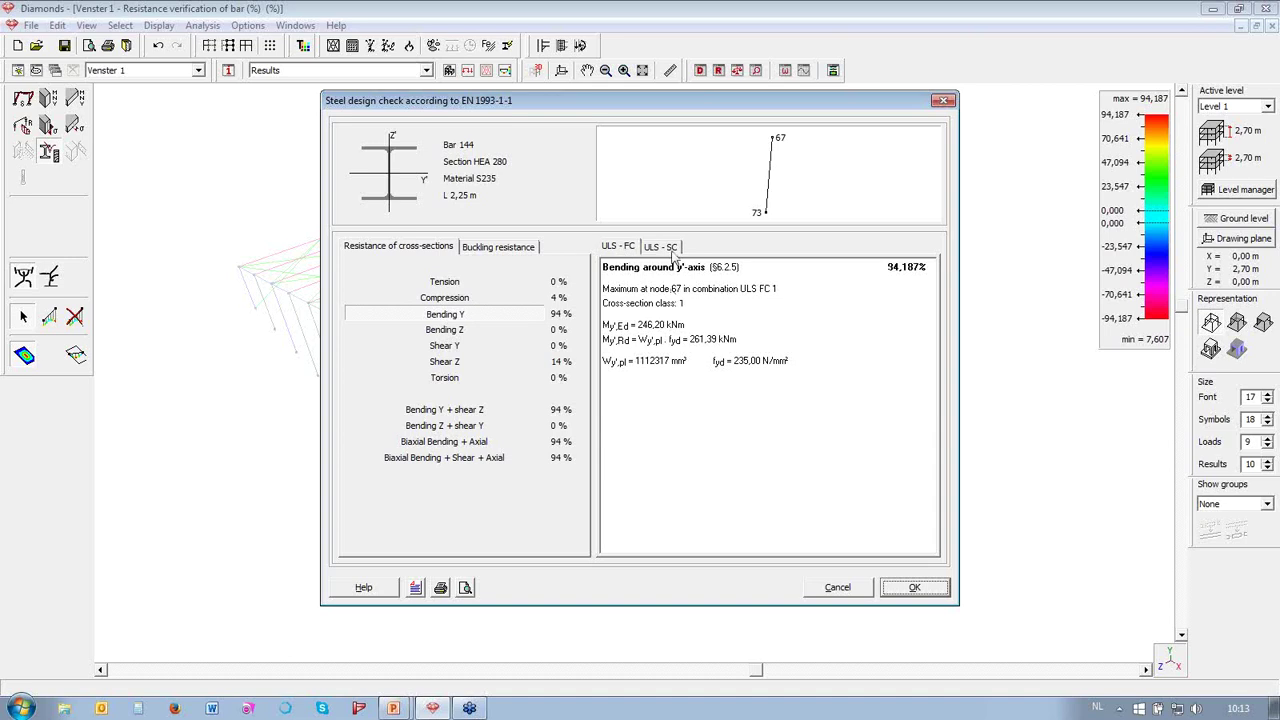